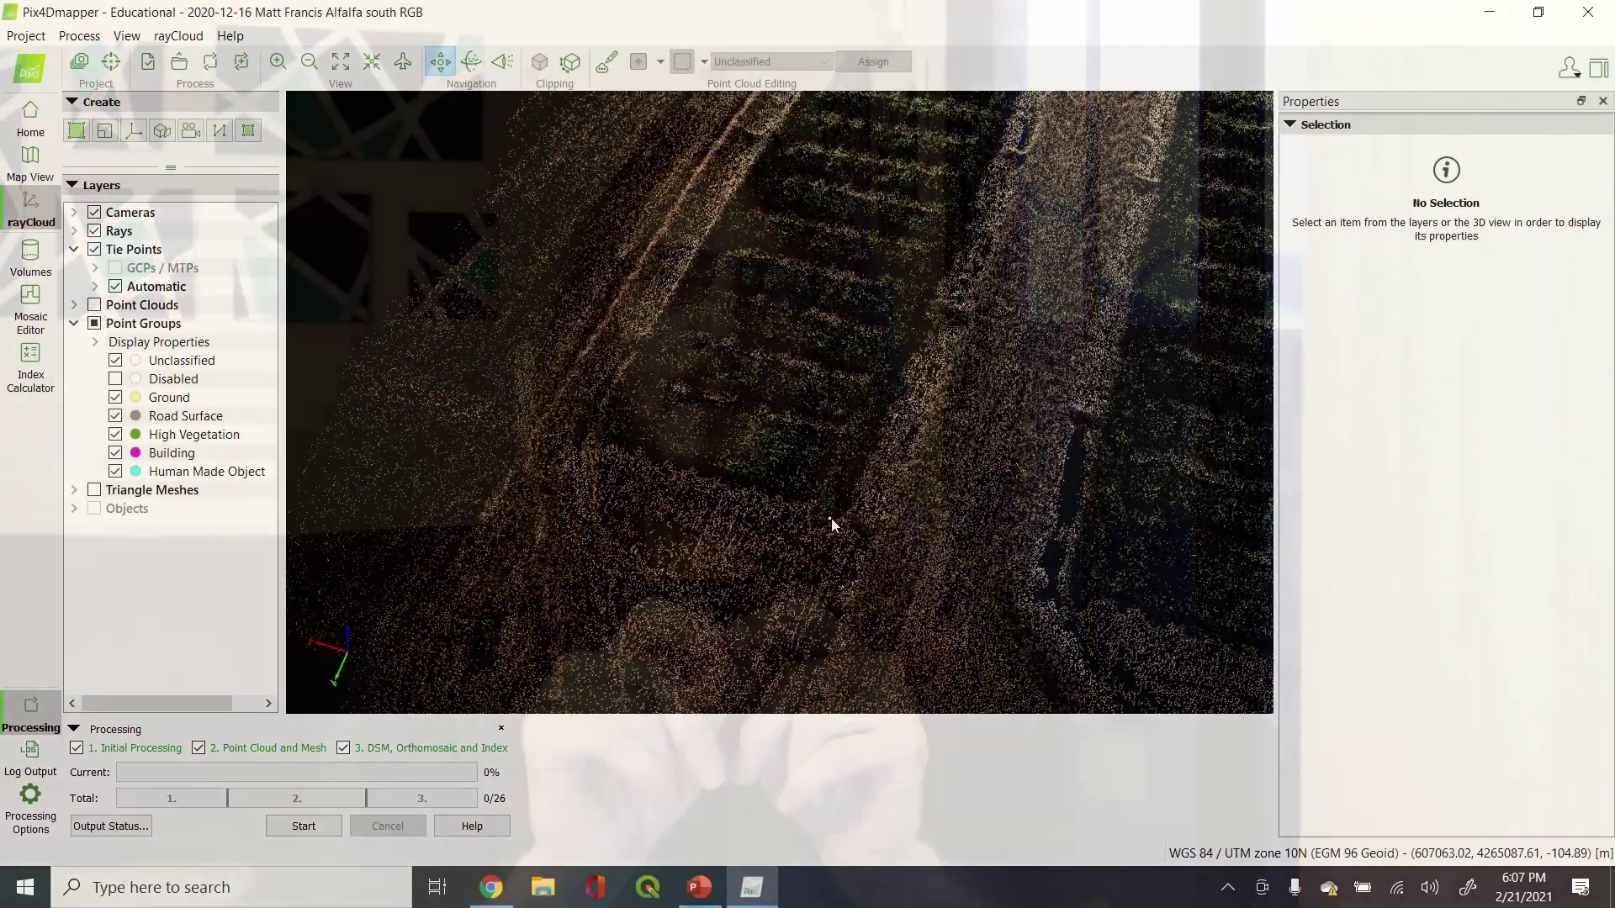
Select one tie point in the alfalfa field cloud to show its rays and 20 viewing images
click(830, 517)
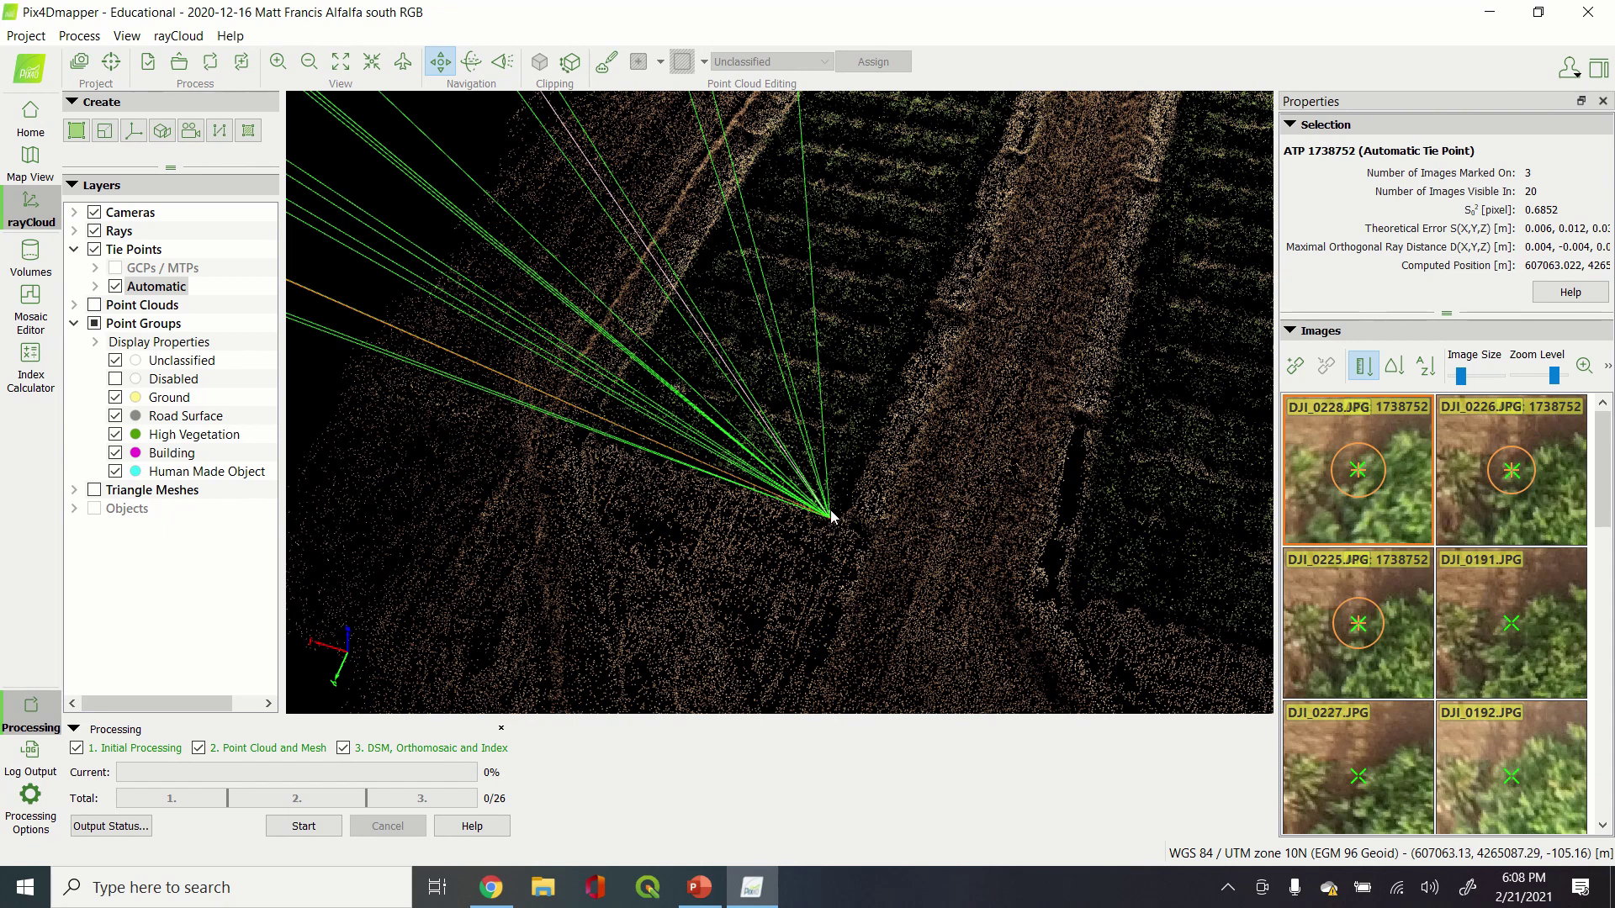
Zoom out, orbit and pan the rayCloud to view the whole field from oblique angles
scroll(830, 518, down, 10)
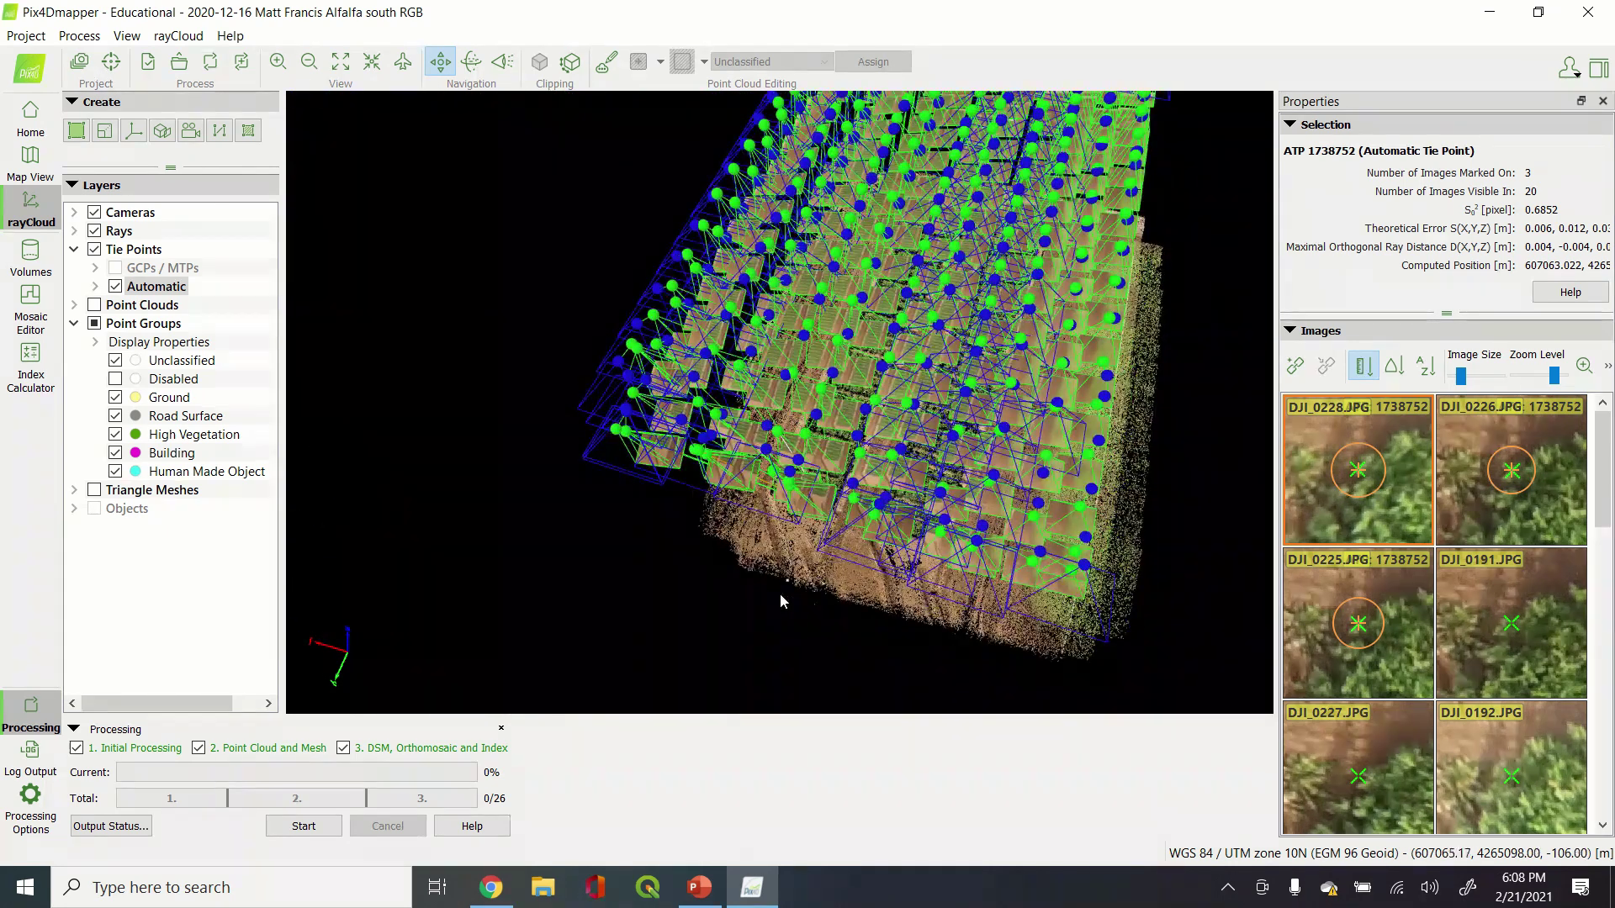
drag(780, 599, 784, 468)
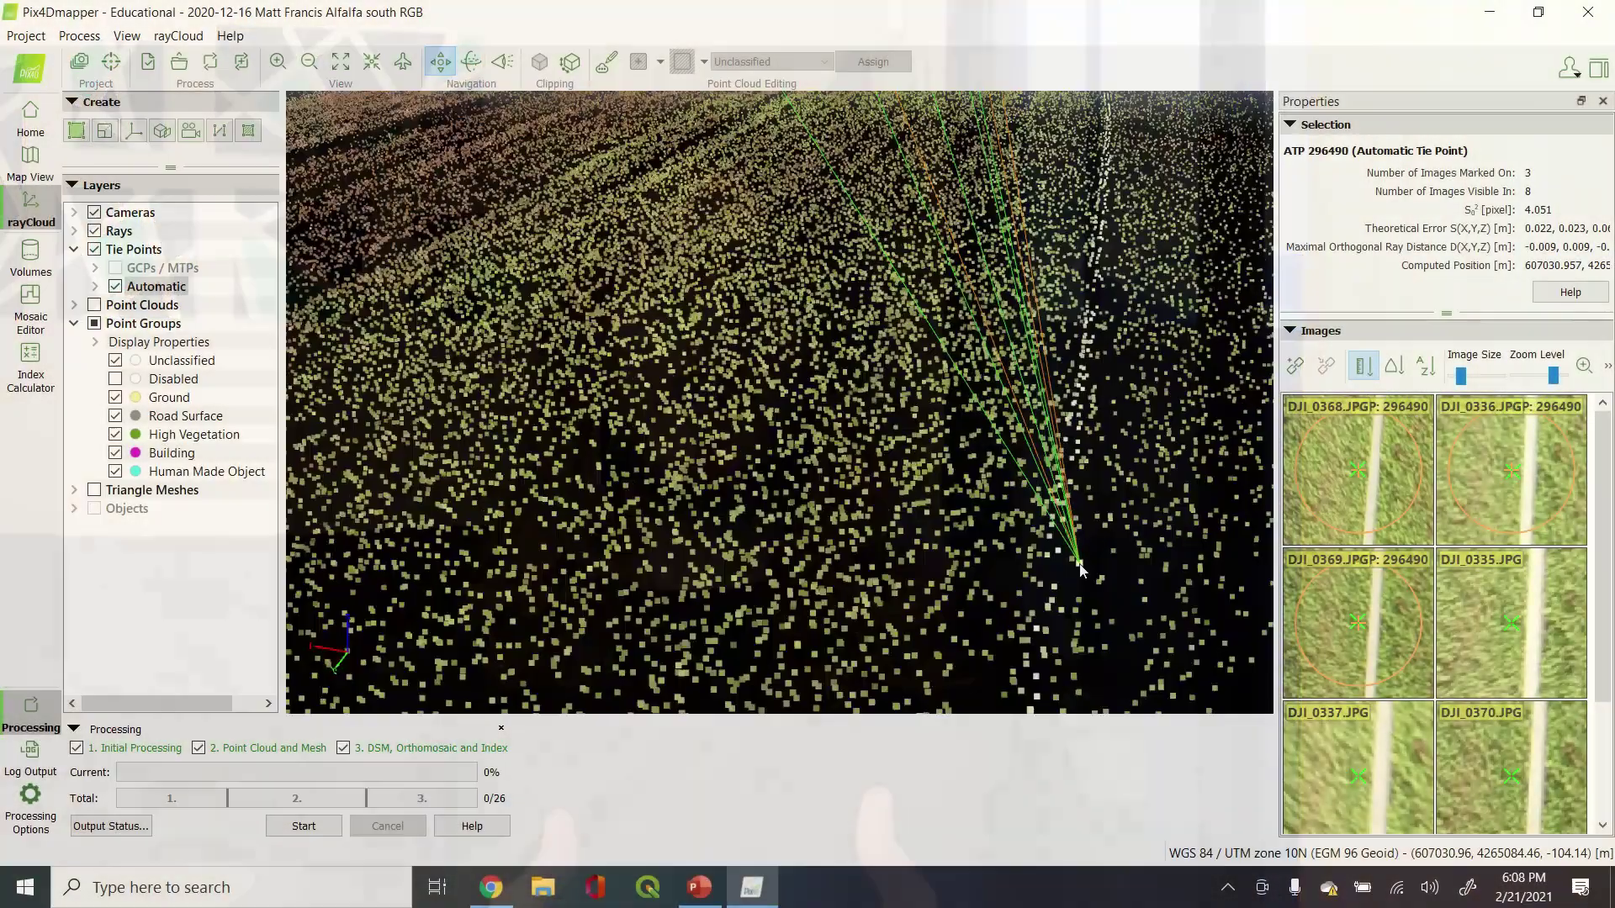
scroll(1079, 563, down, 6)
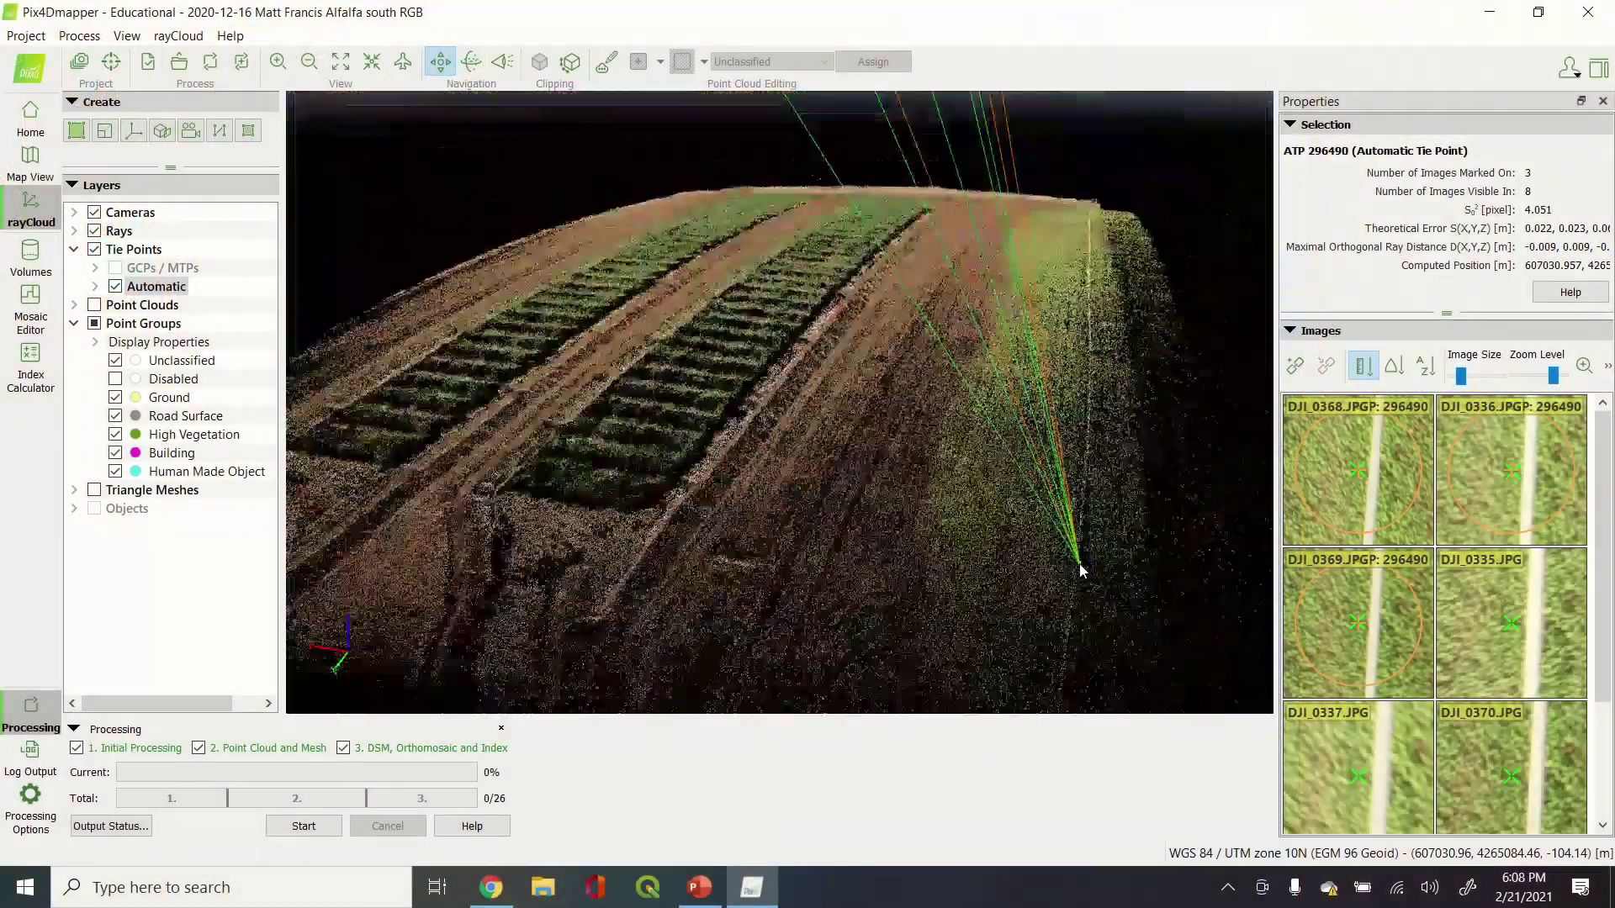
drag(860, 519, 903, 531)
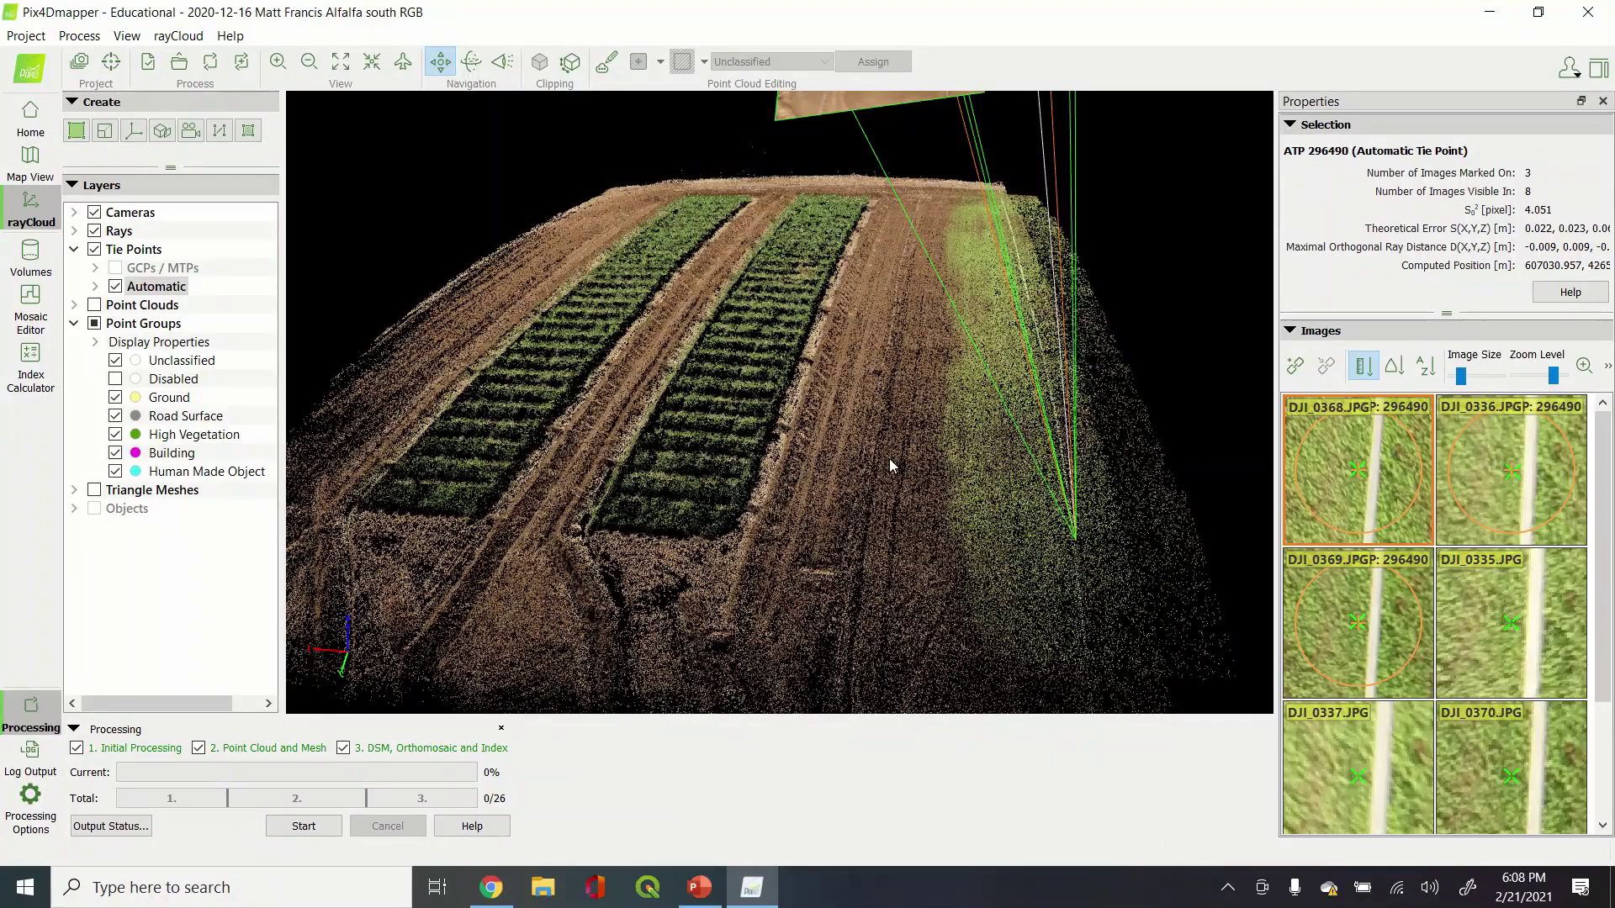
middle_drag(685, 483, 1035, 612)
mouse_move(797, 468)
mouse_down()
mouse_move(805, 433)
mouse_move(781, 475)
mouse_move(788, 462)
mouse_up()
middle_drag(955, 505, 845, 541)
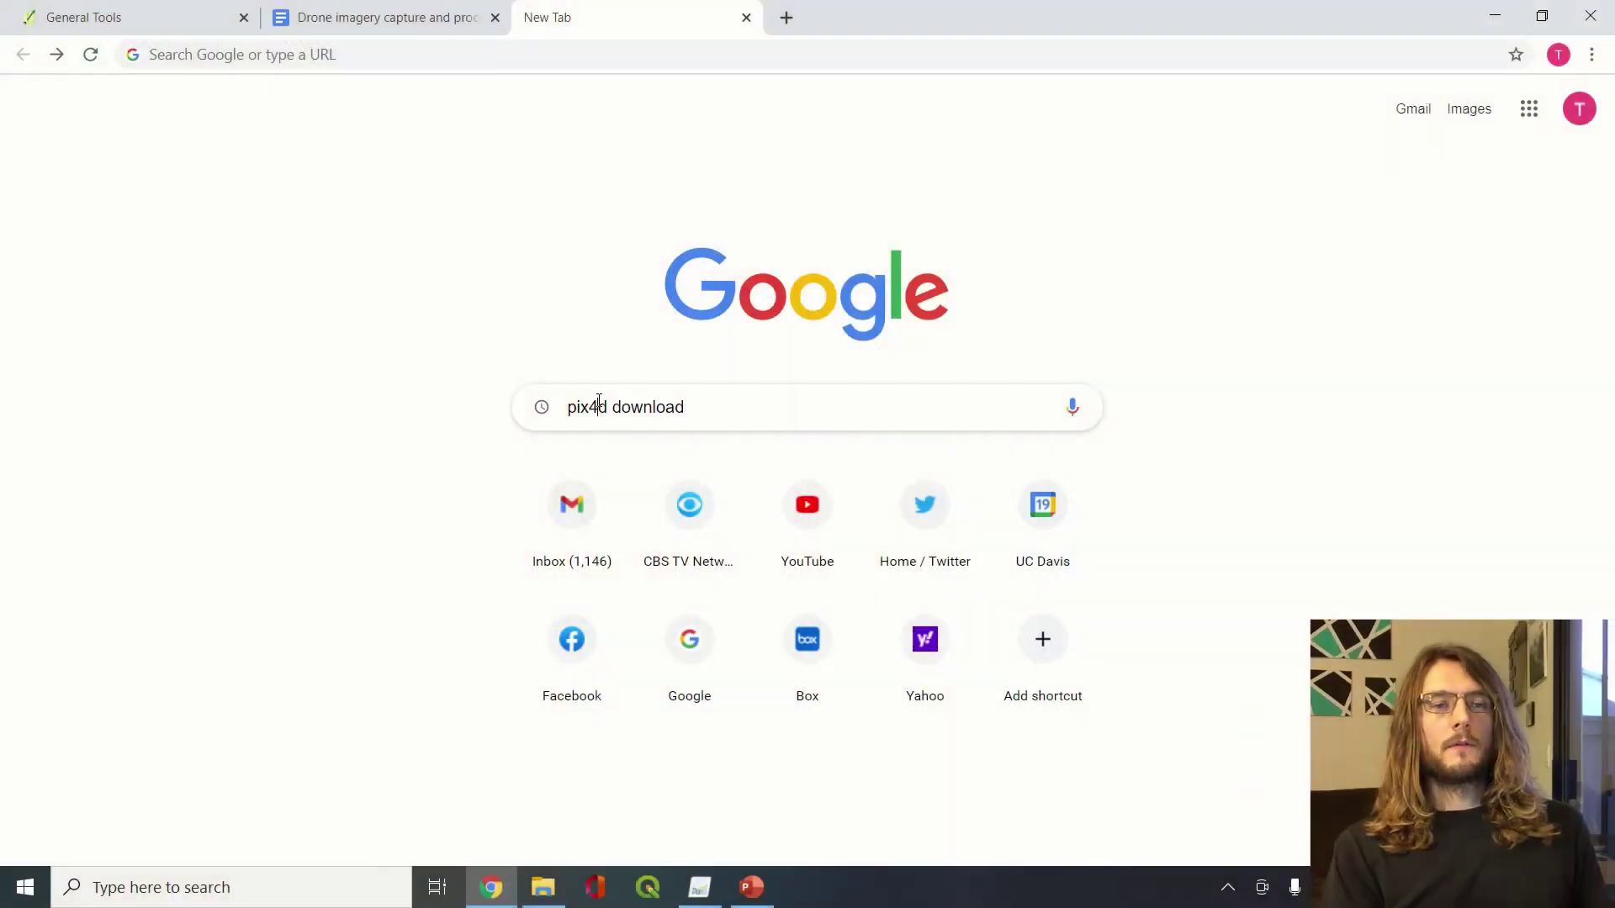
Search 'pix4d download', open the Pix4Dmapper download page, then return to Pix4Dmapper
key(Return)
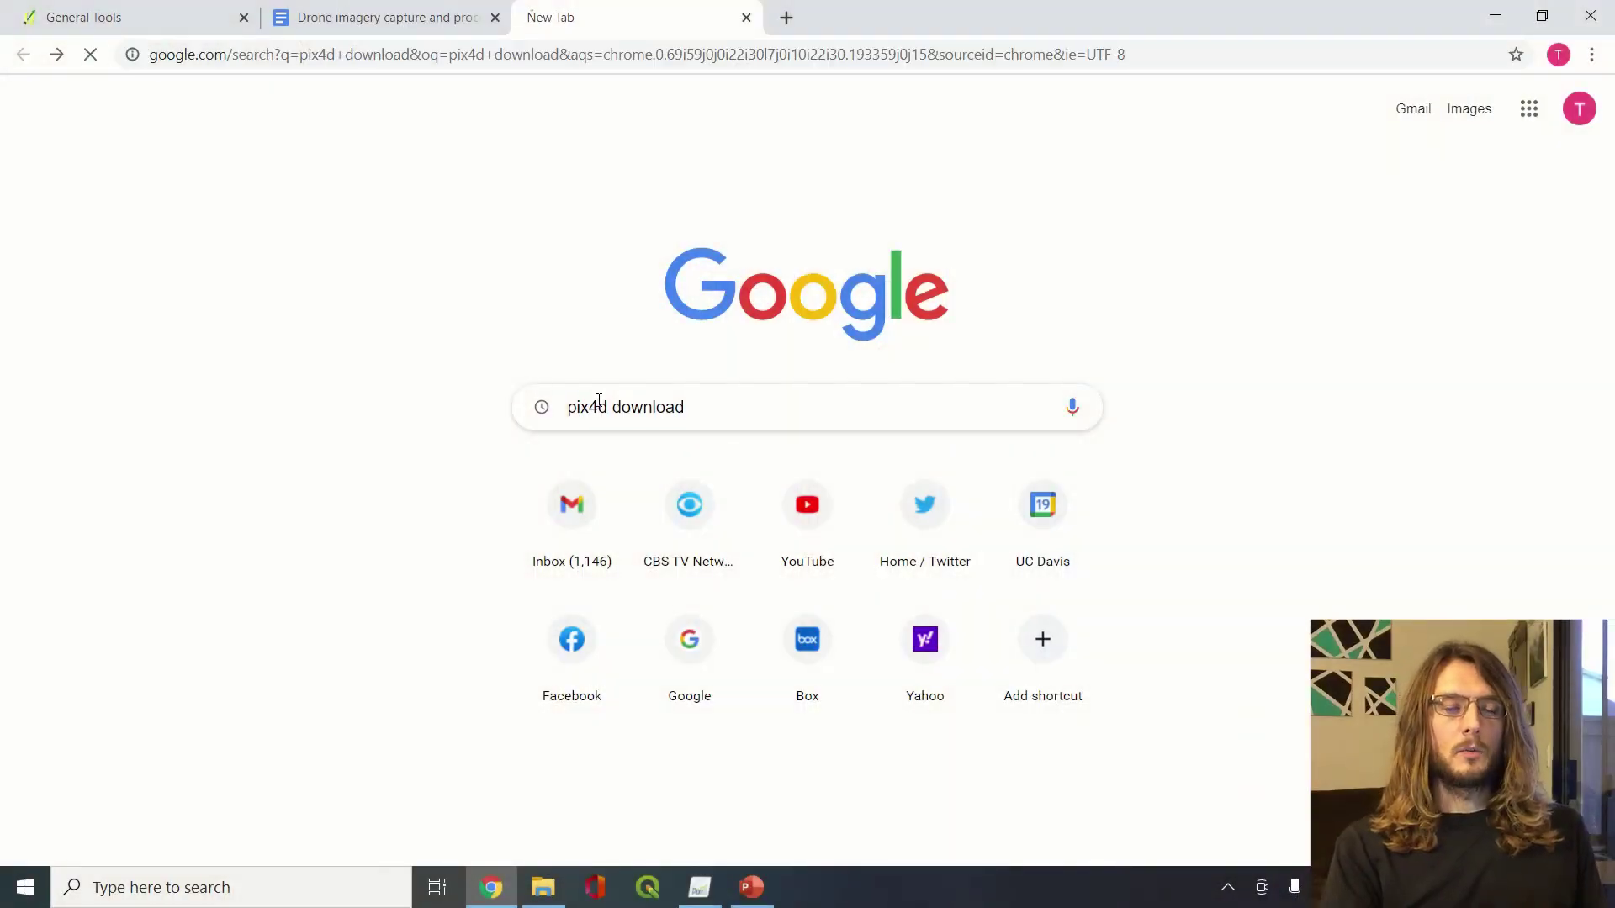
click(361, 305)
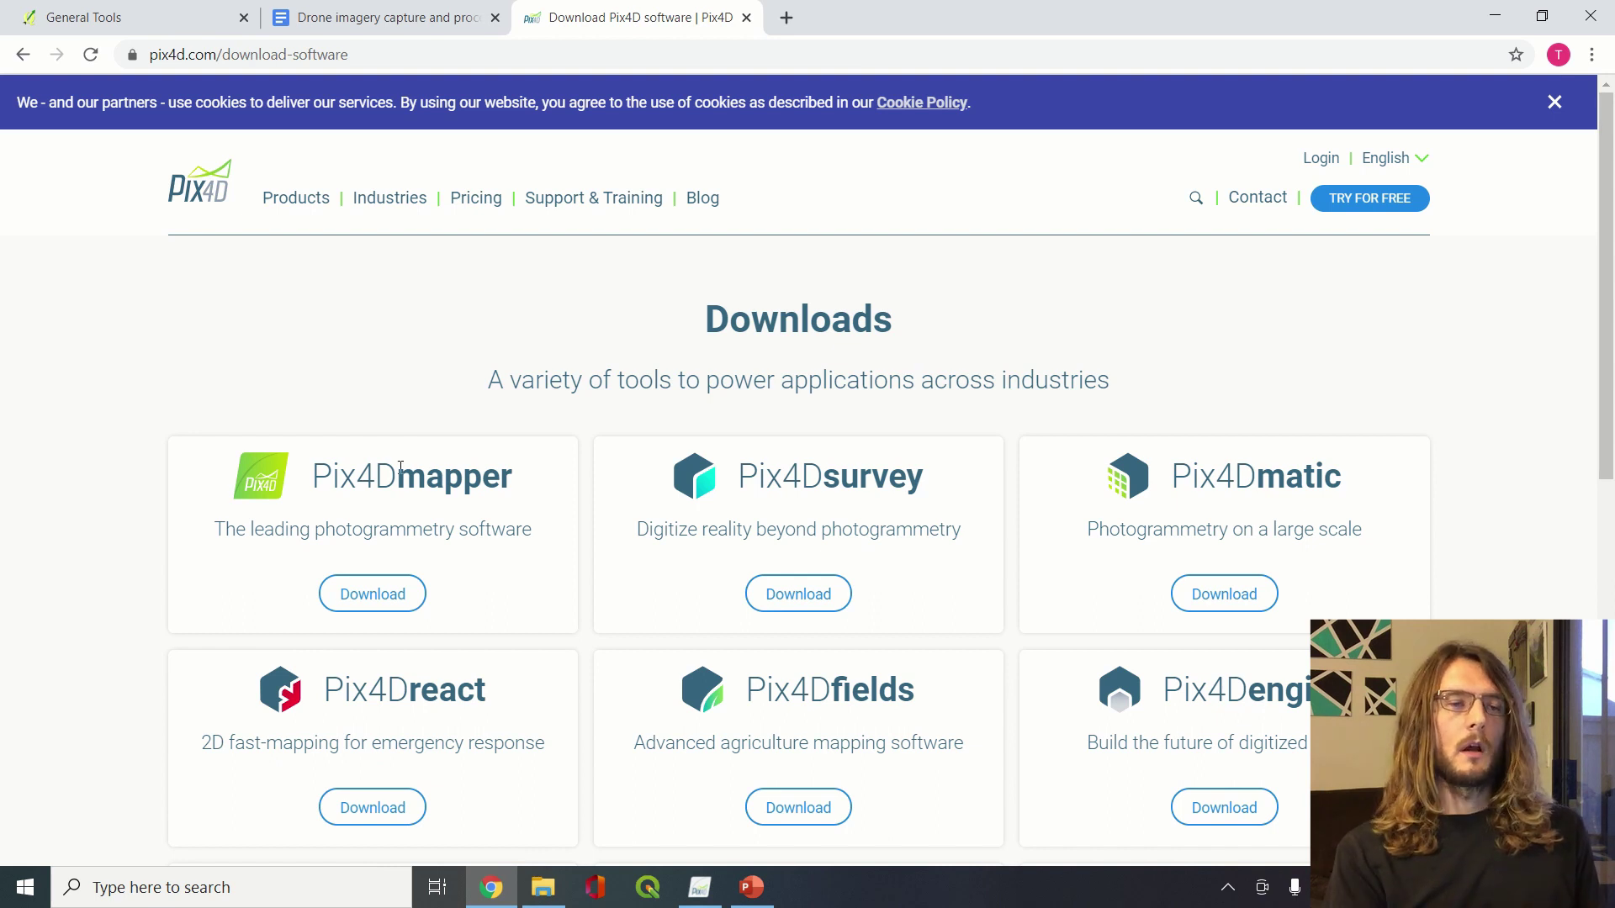
click(359, 599)
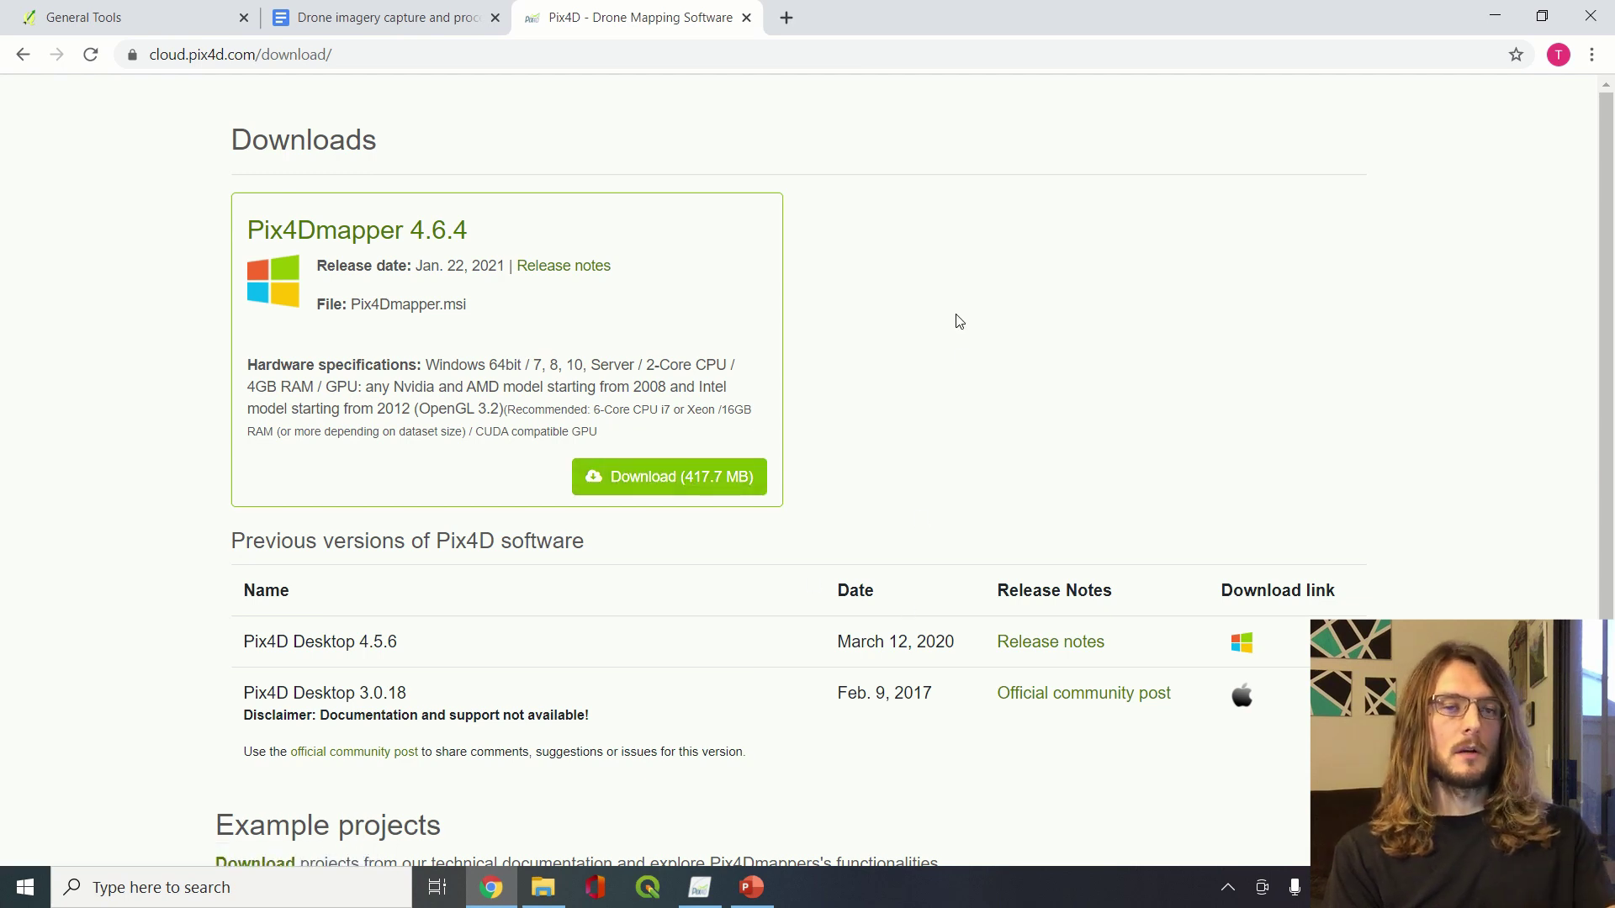
click(699, 887)
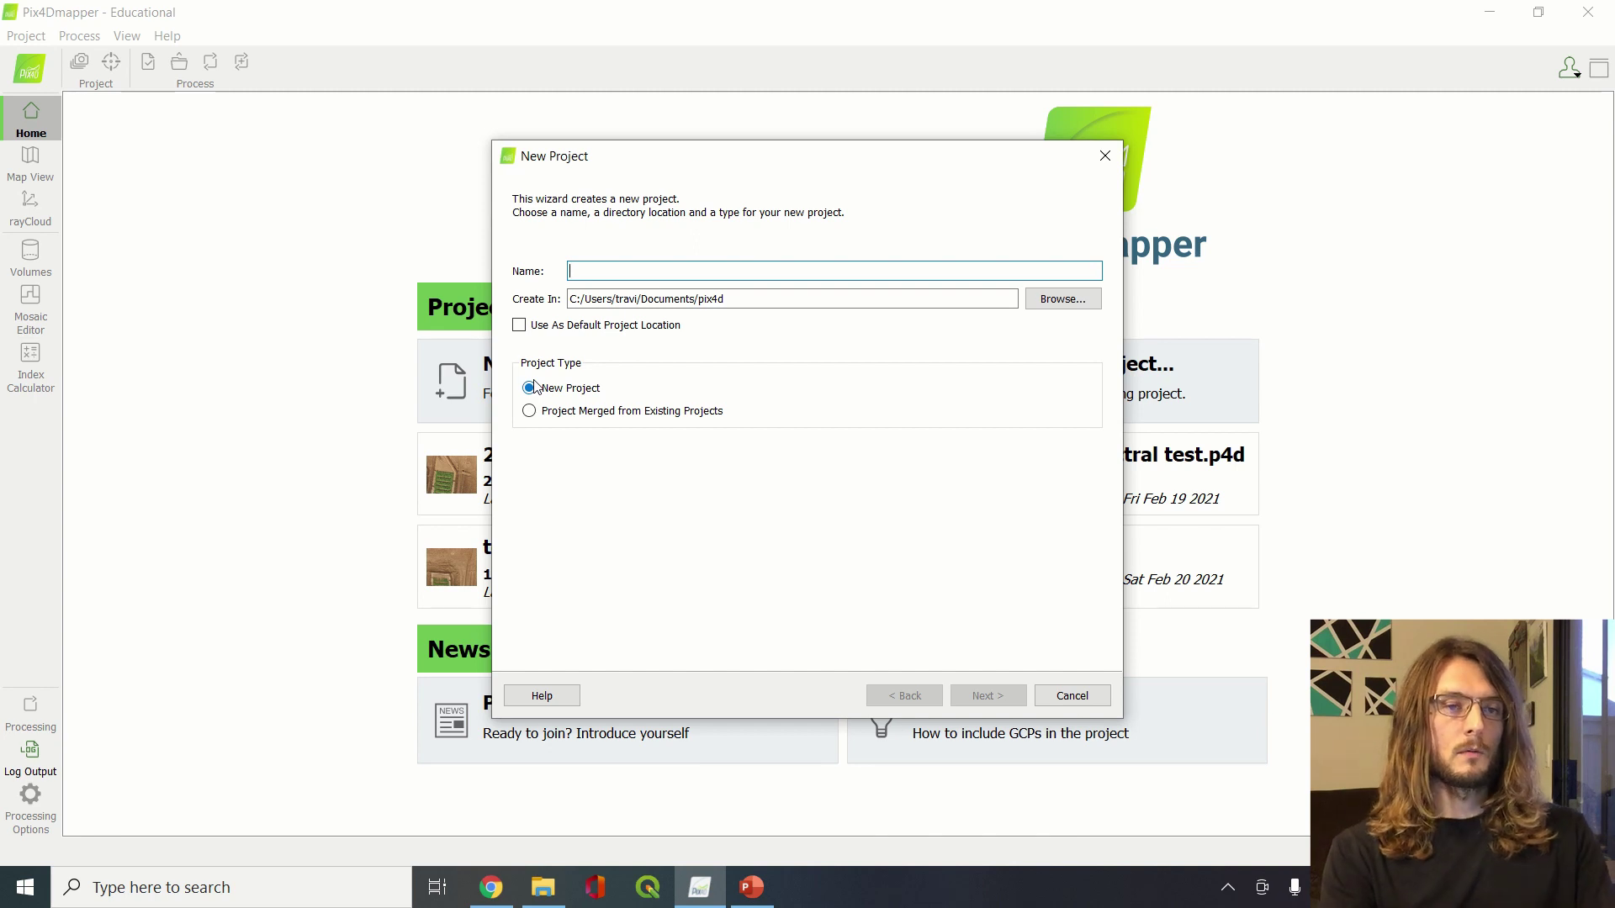
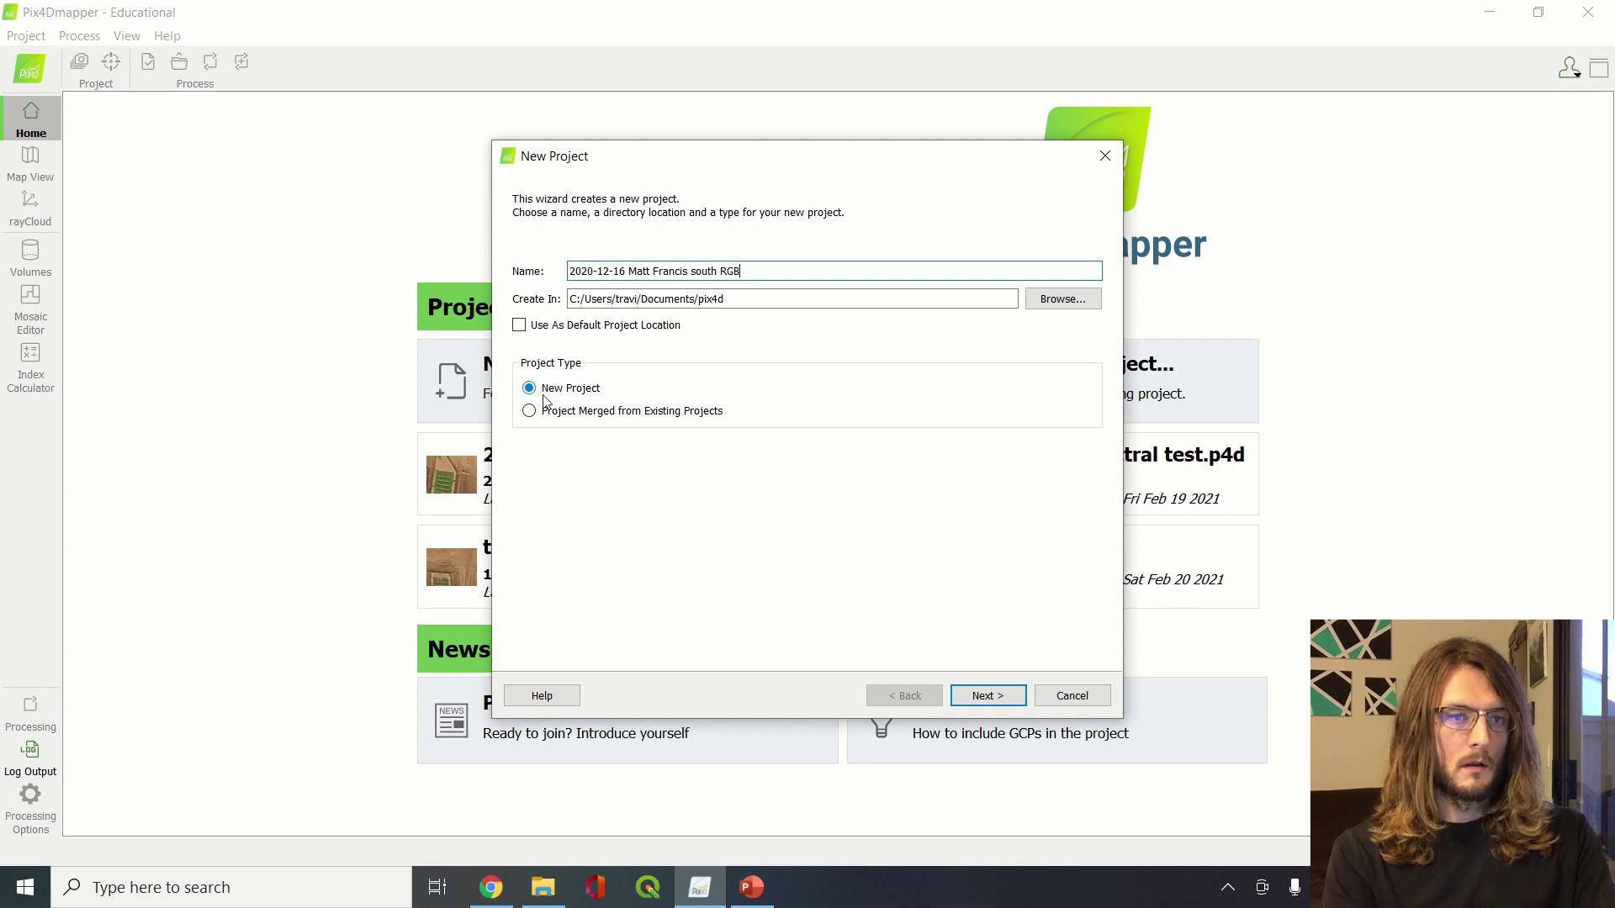
Give the project a dated south-field name and select every image in the Zenmuse X3 15m 75 FL 85SL folder
click(977, 698)
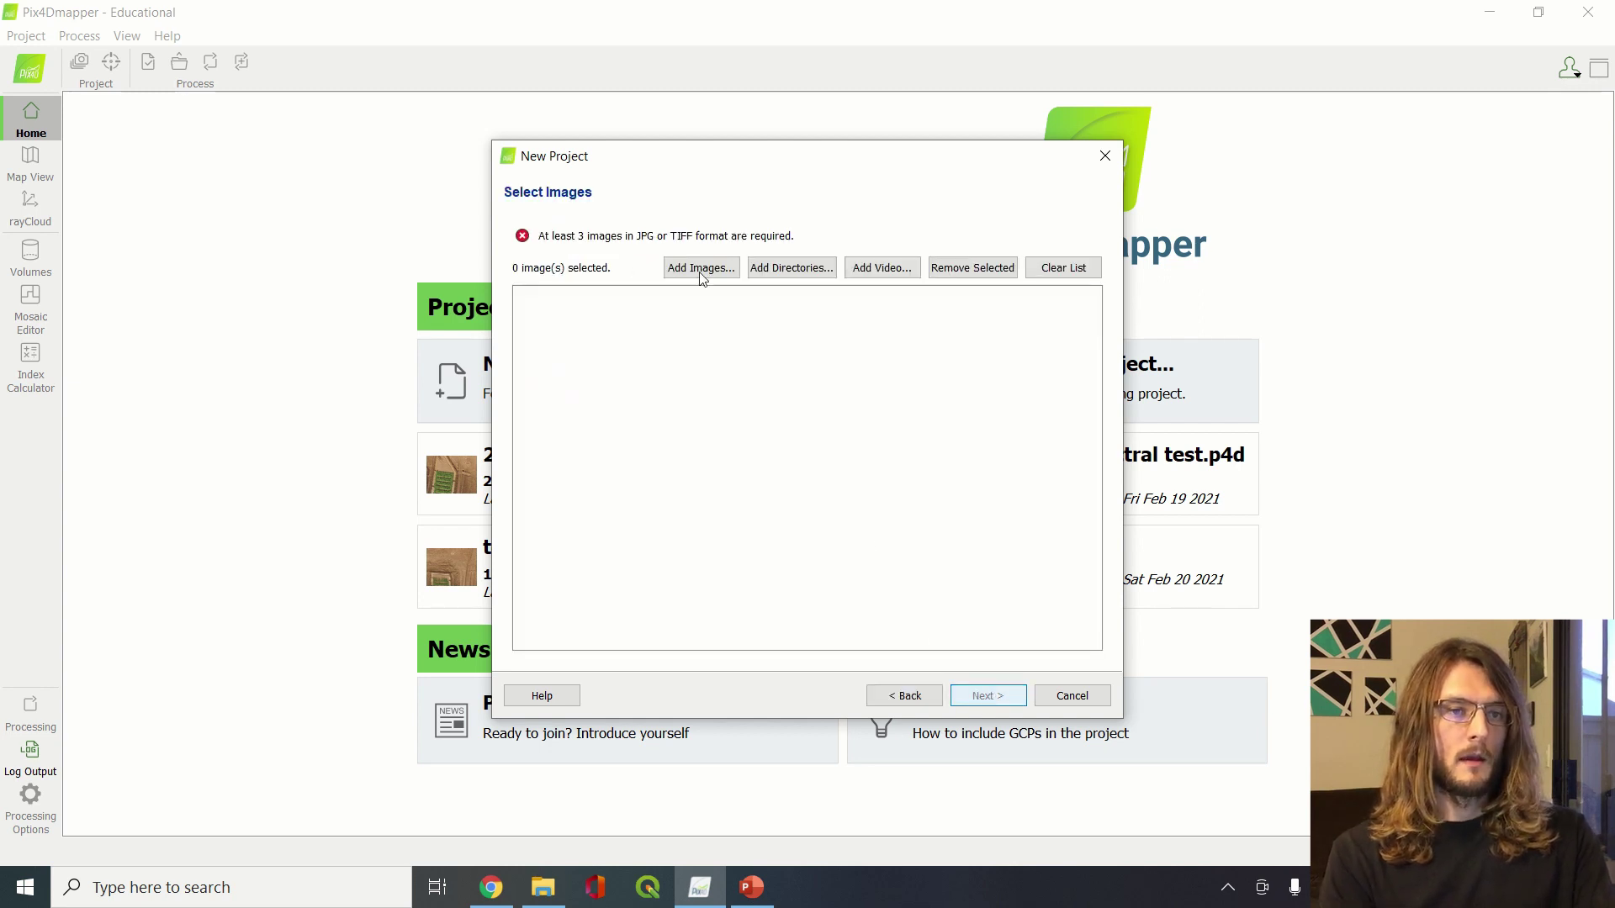
click(700, 267)
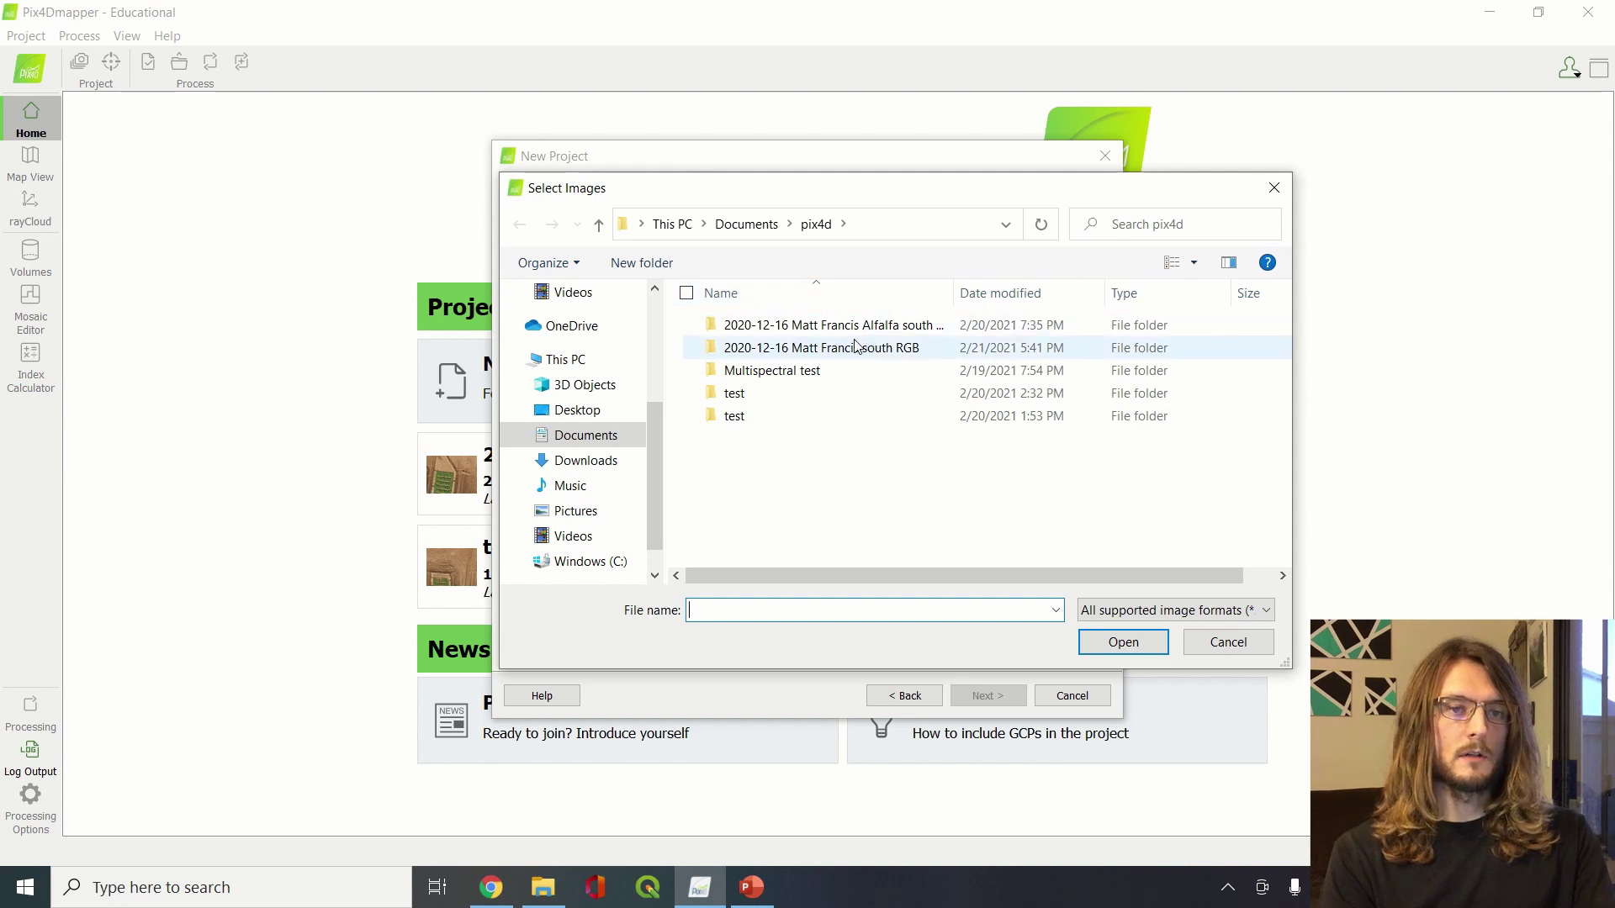
click(591, 461)
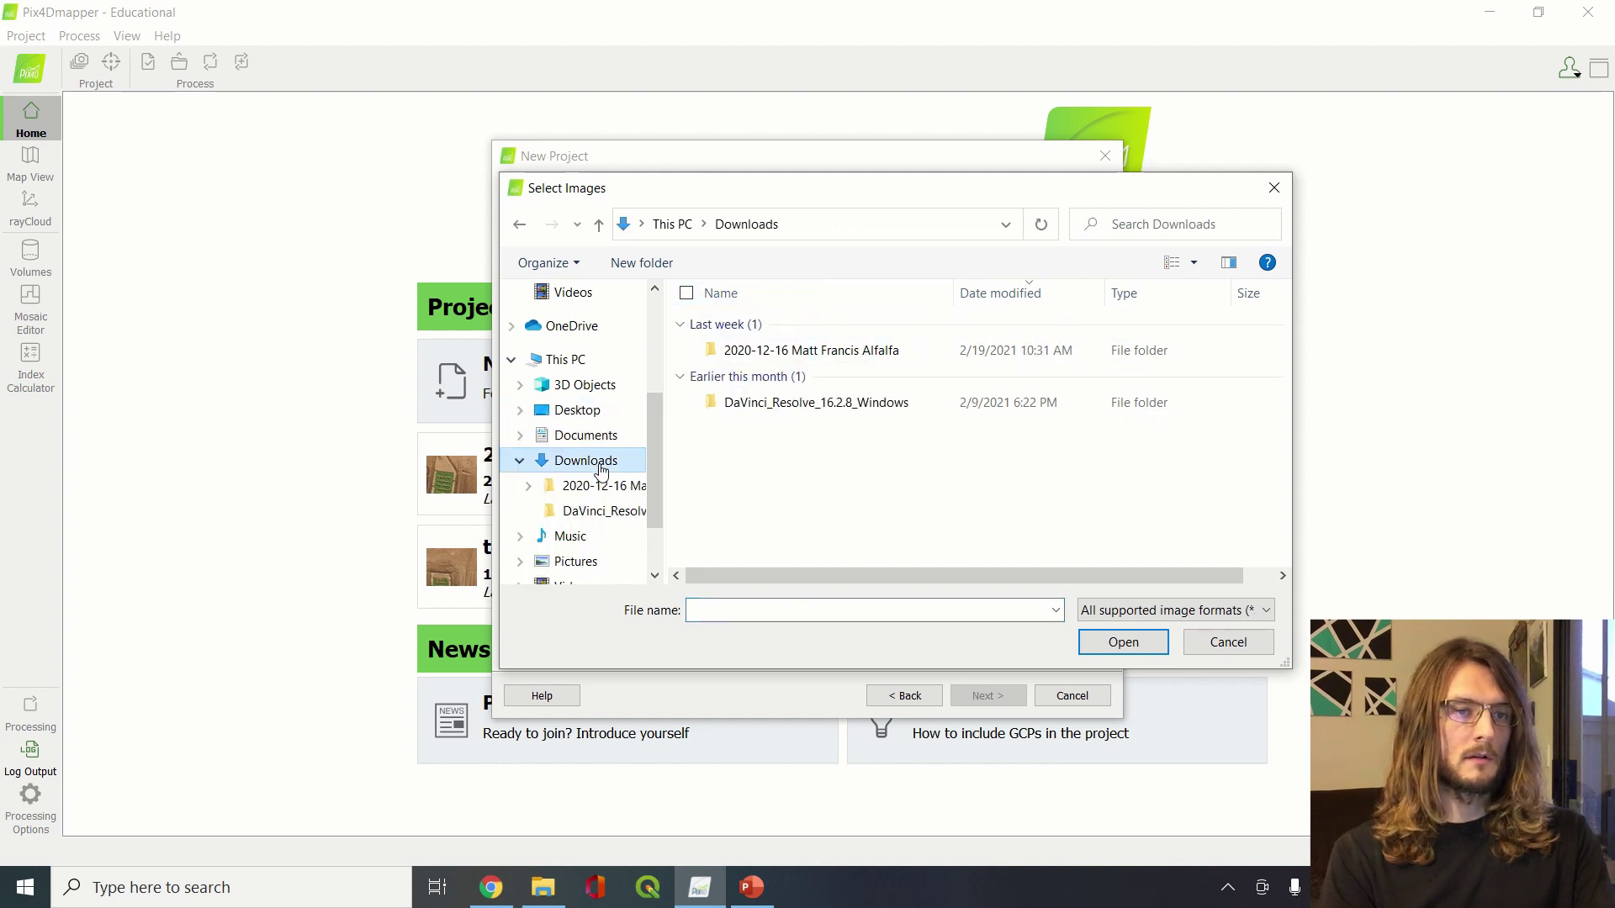
double_click(812, 353)
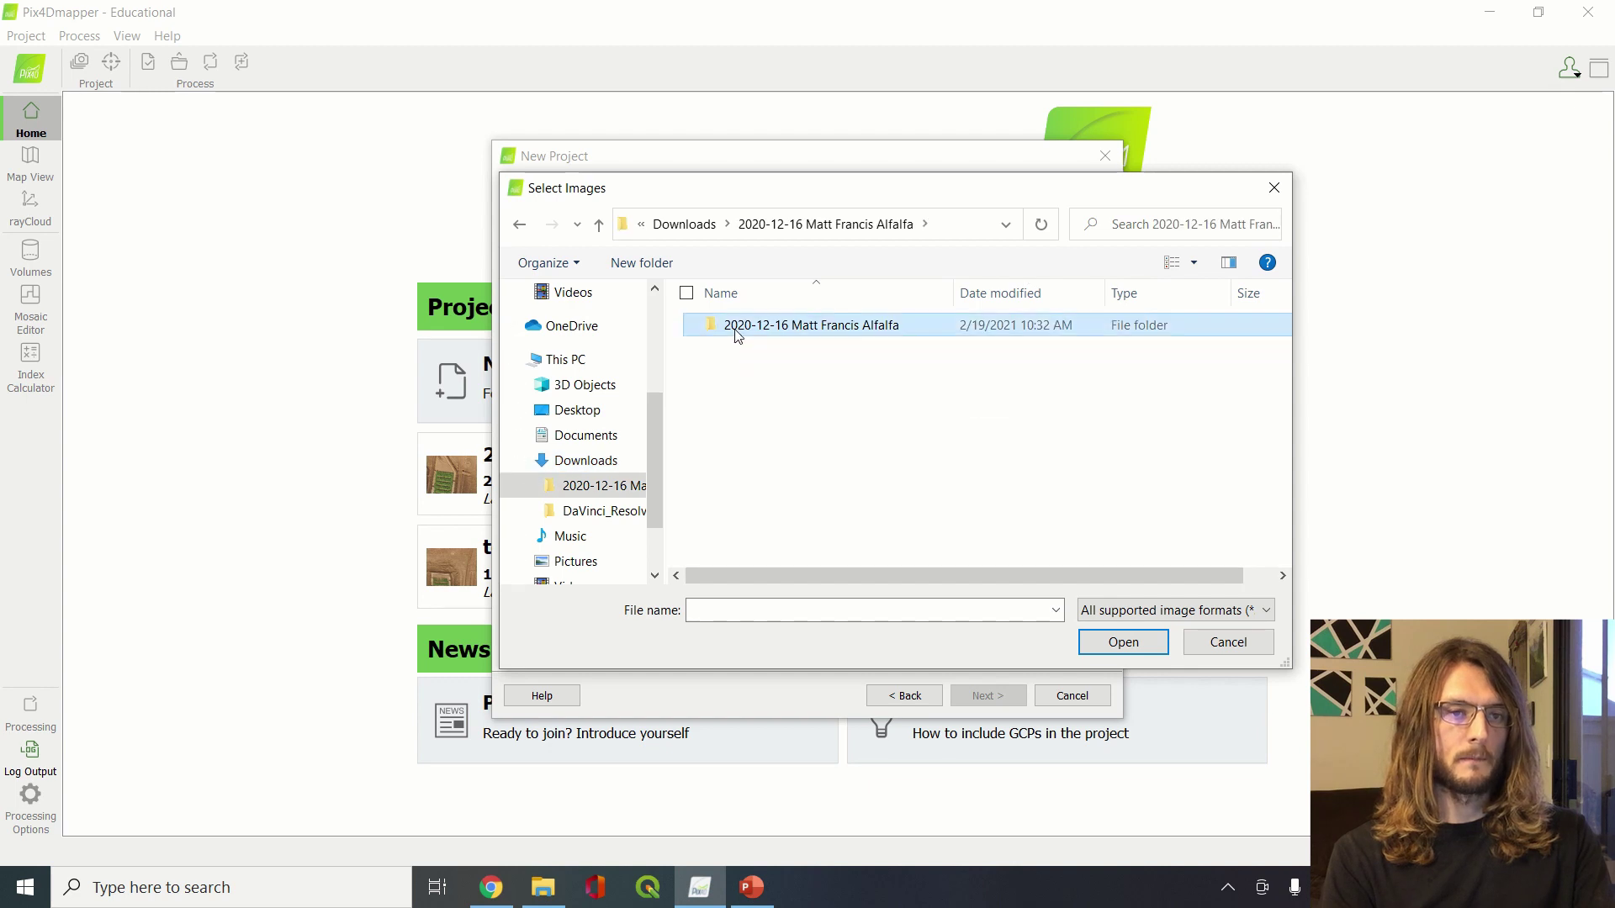
double_click(737, 333)
double_click(737, 349)
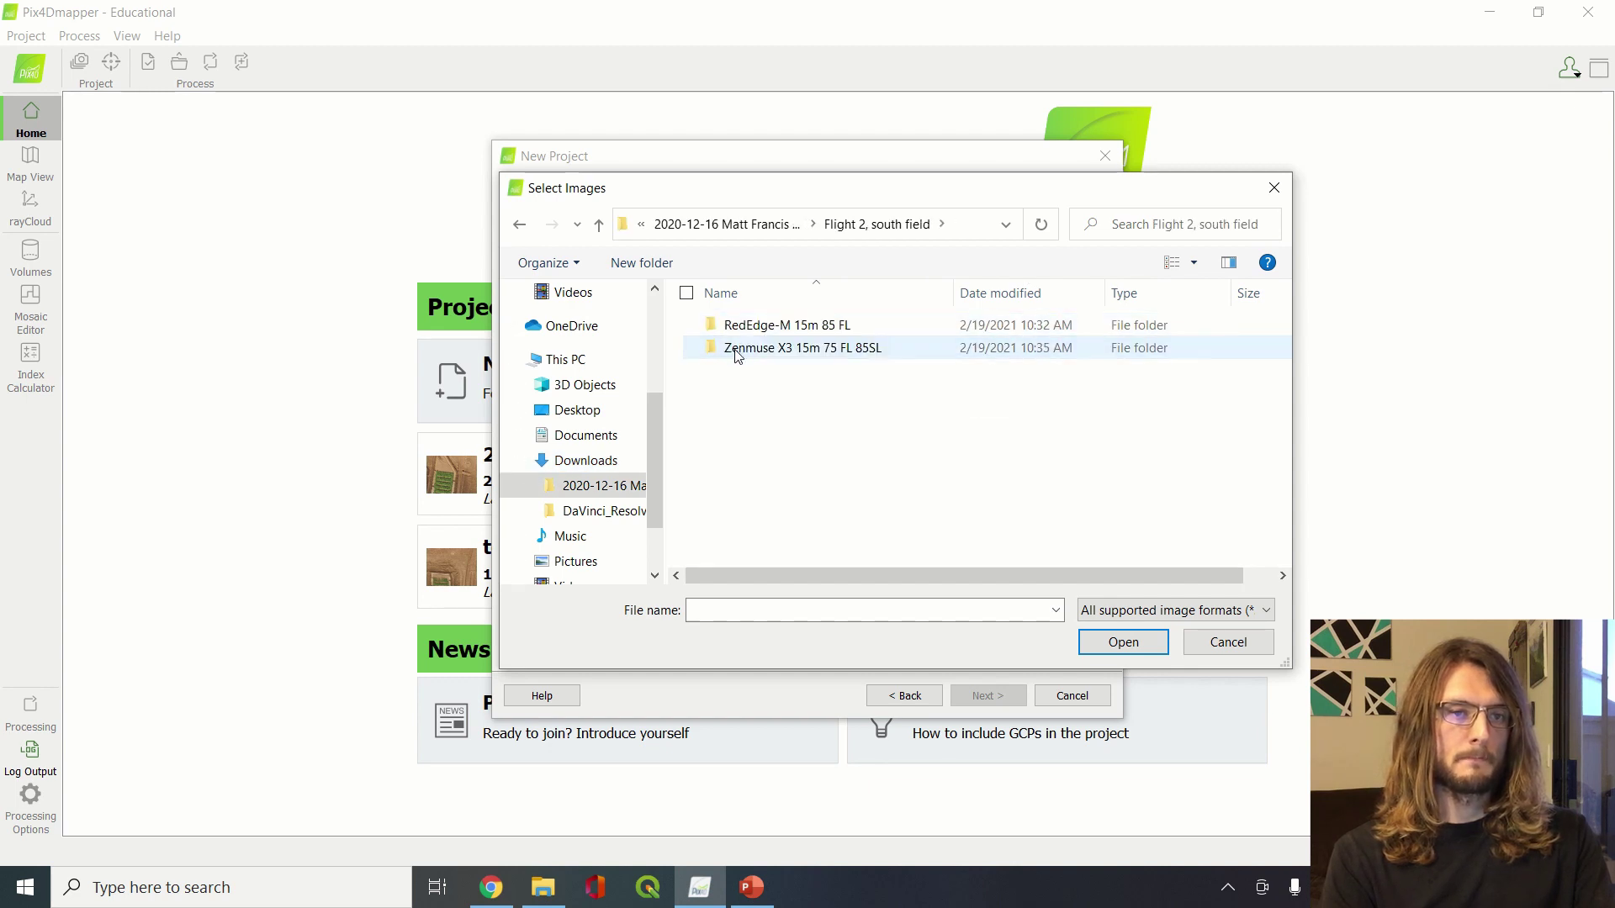
double_click(737, 349)
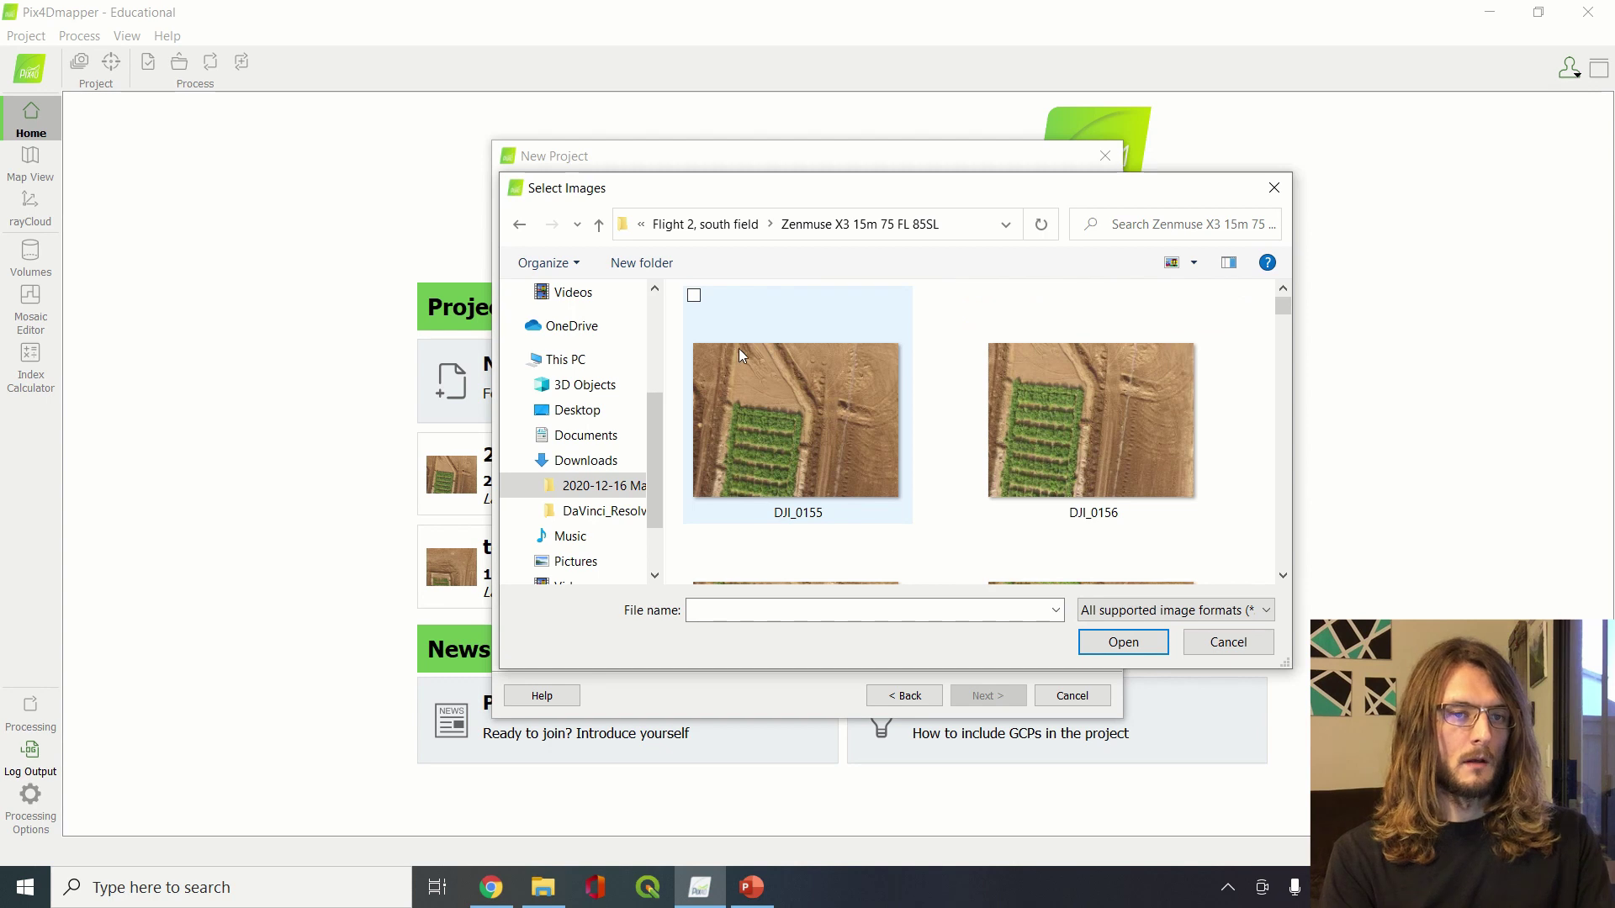
key(ctrl+a)
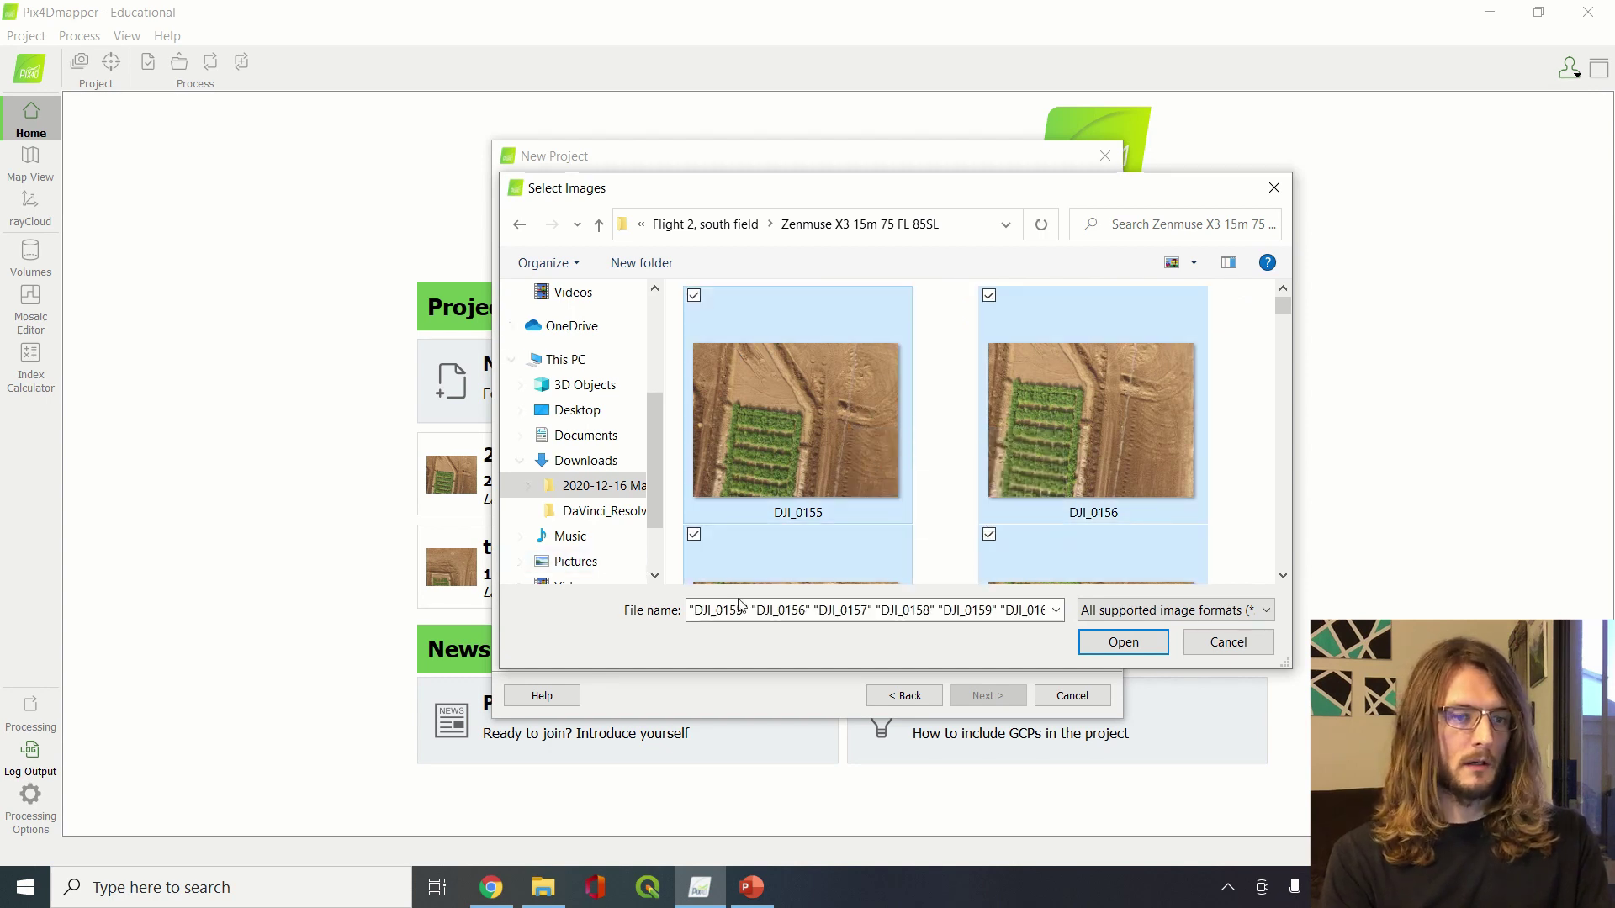
Open the Flight 2, south field > Zenmuse X3 15m 75 FL 85SL folder in File Explorer
mouse_move(554, 904)
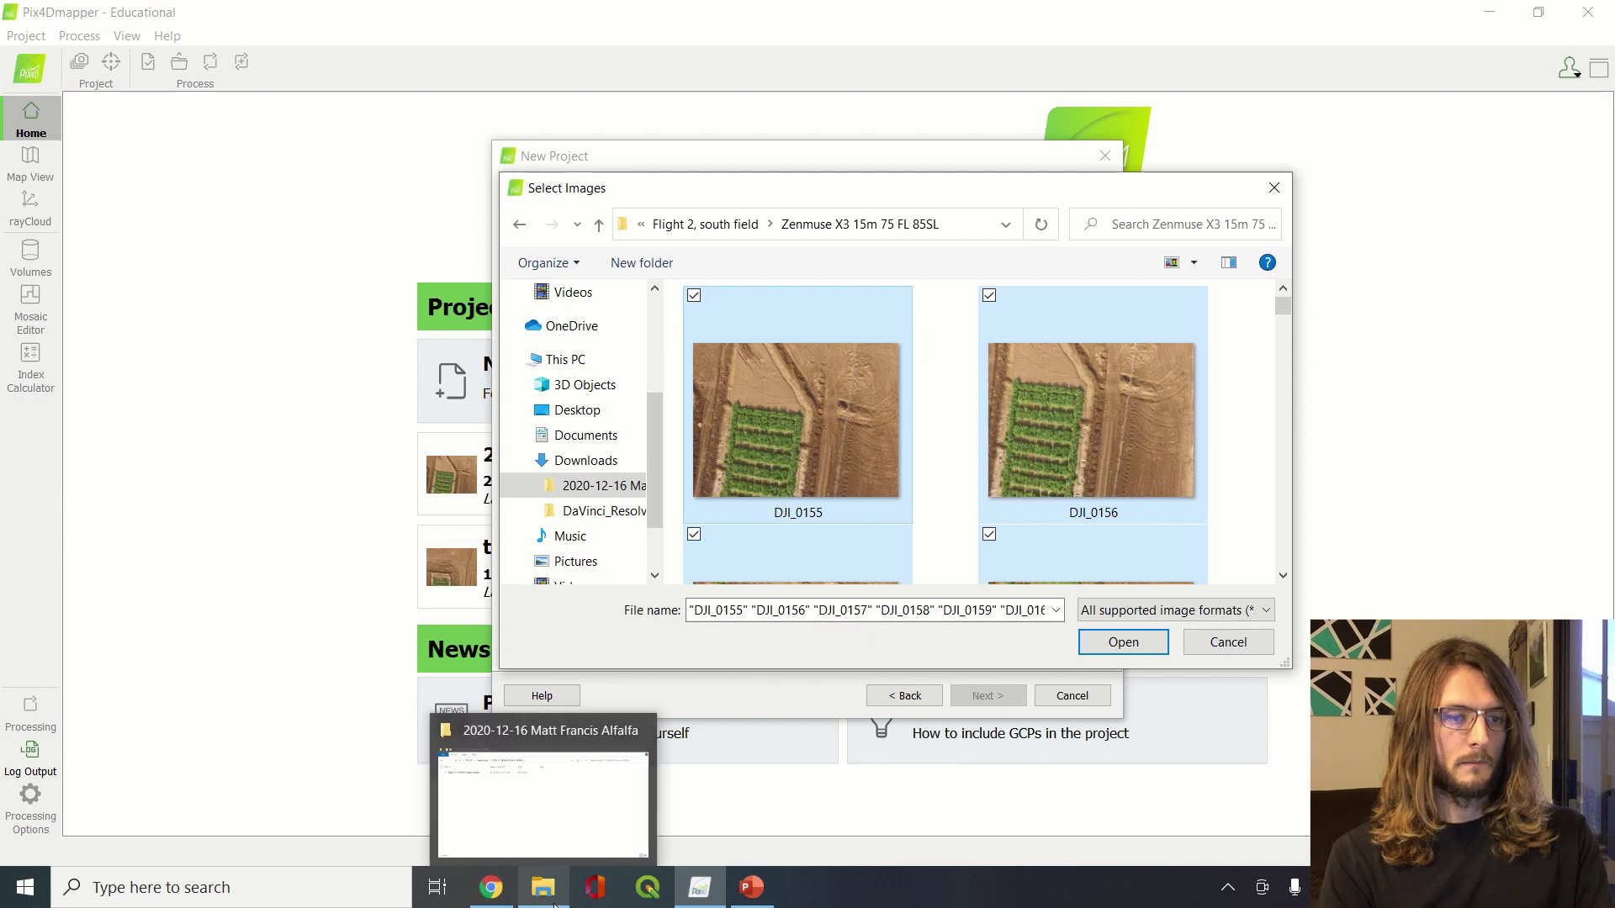
click(566, 818)
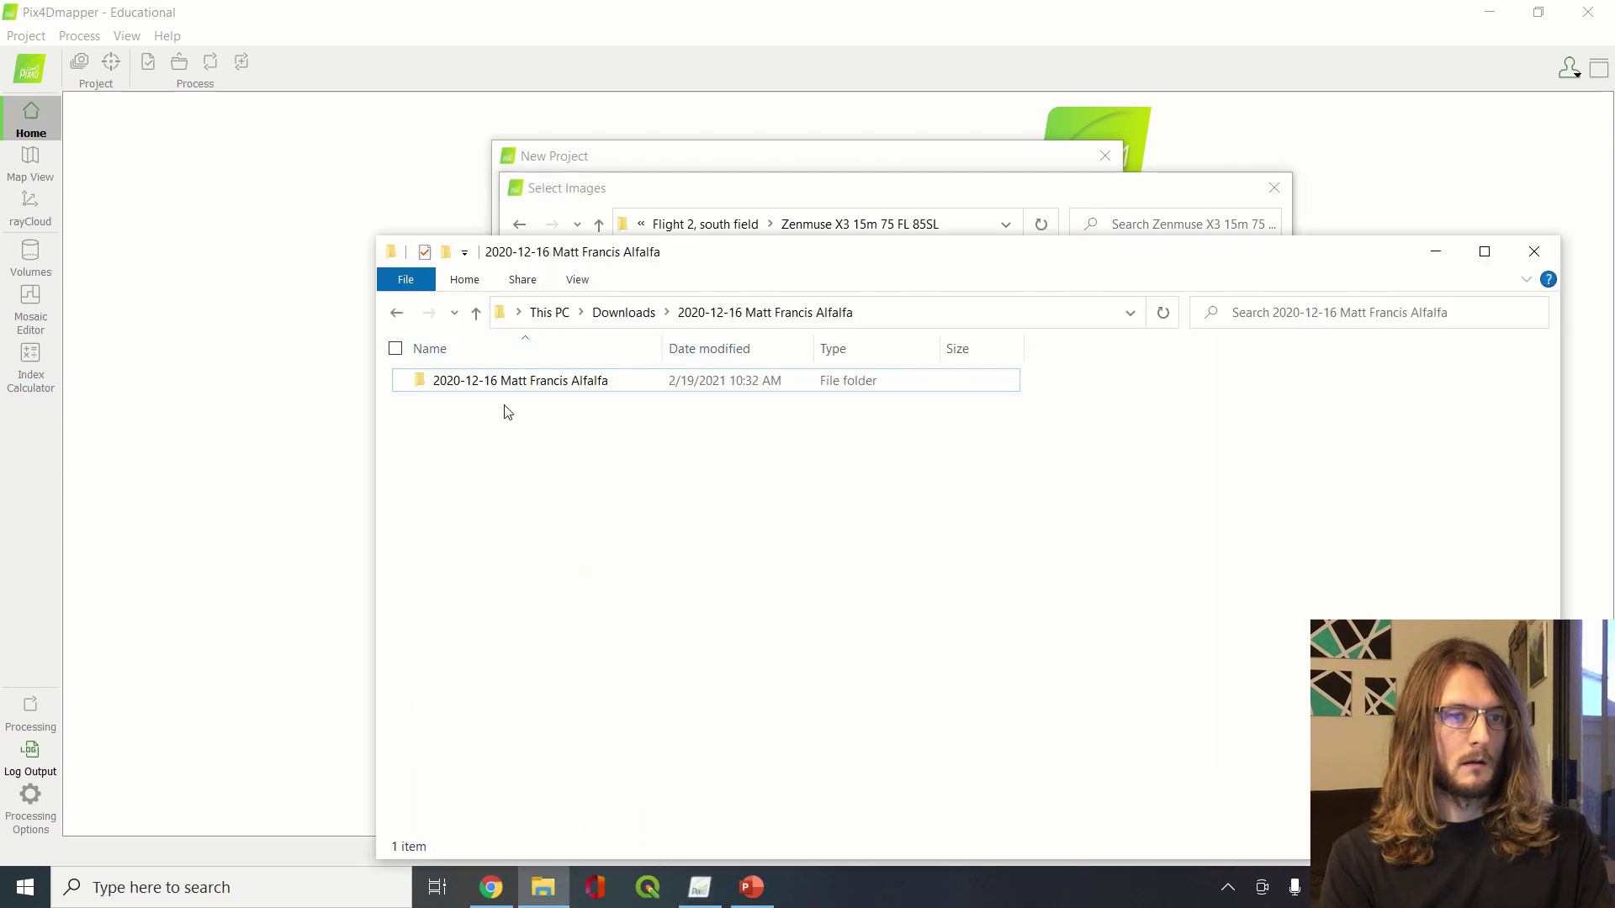
click(509, 385)
double_click(509, 382)
double_click(511, 403)
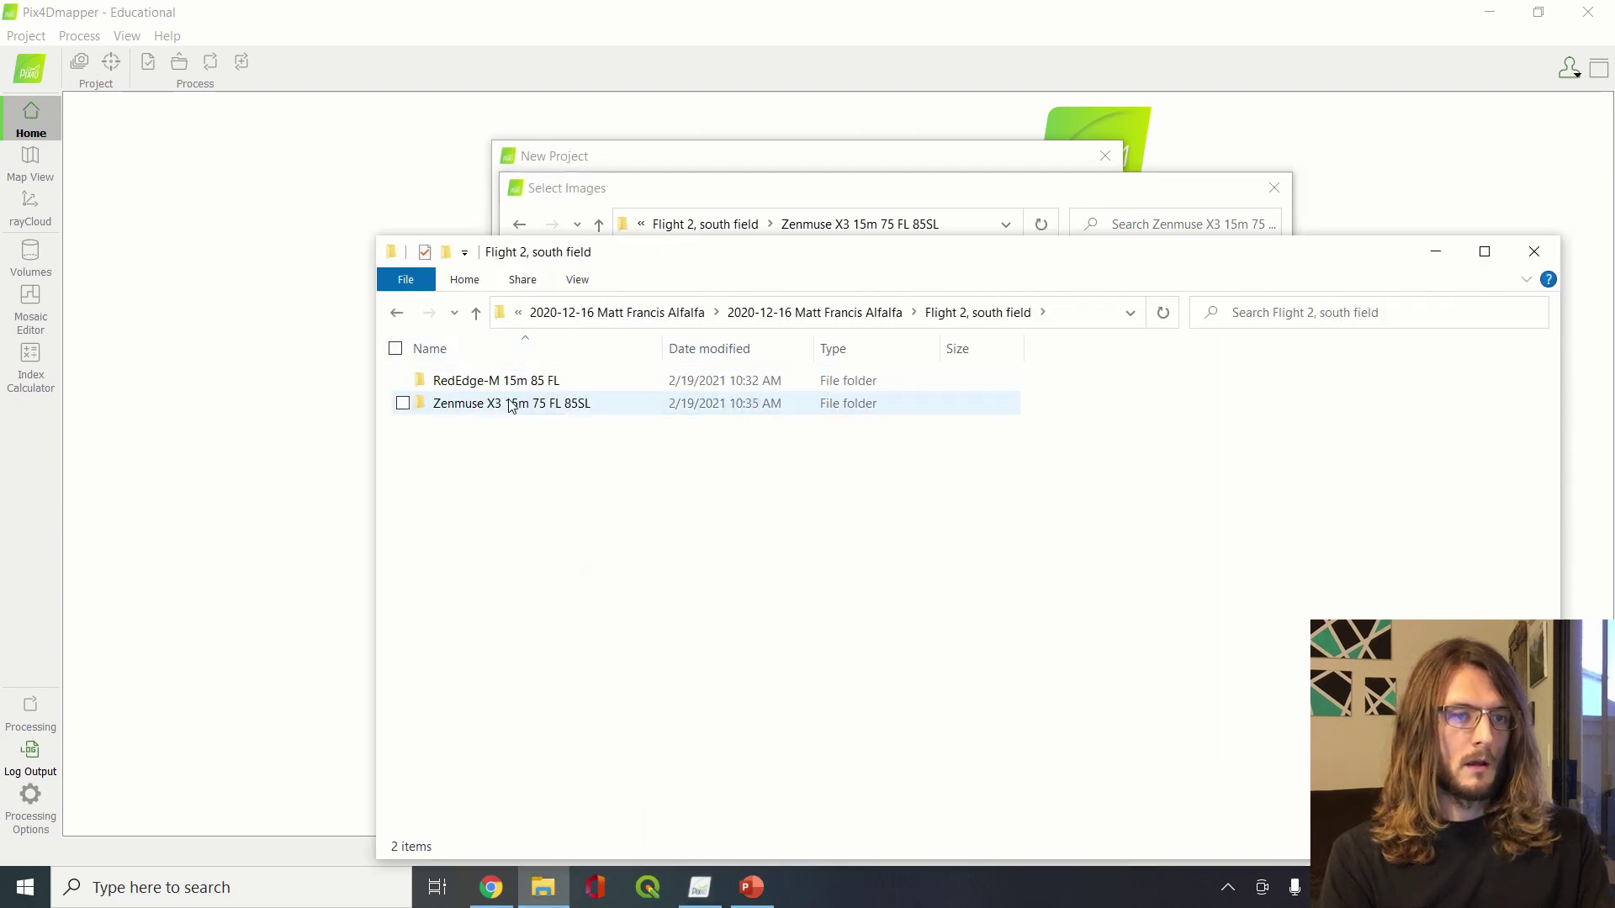
click(511, 404)
double_click(511, 404)
Preview the first several aerial photos in the folder one after another
double_click(473, 429)
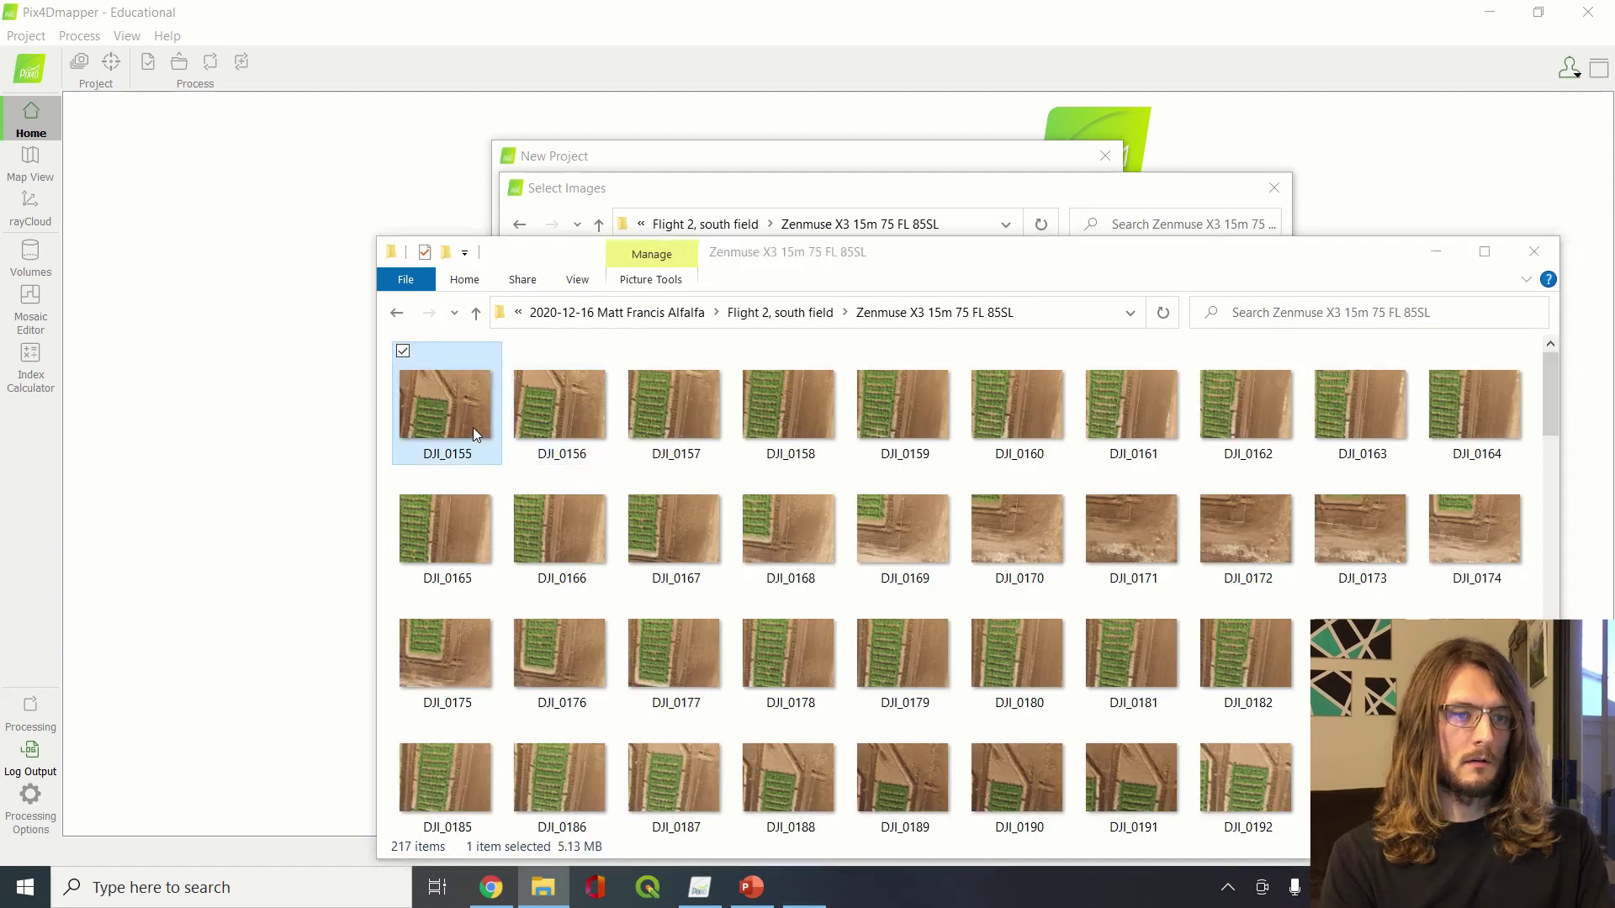
key(Right)
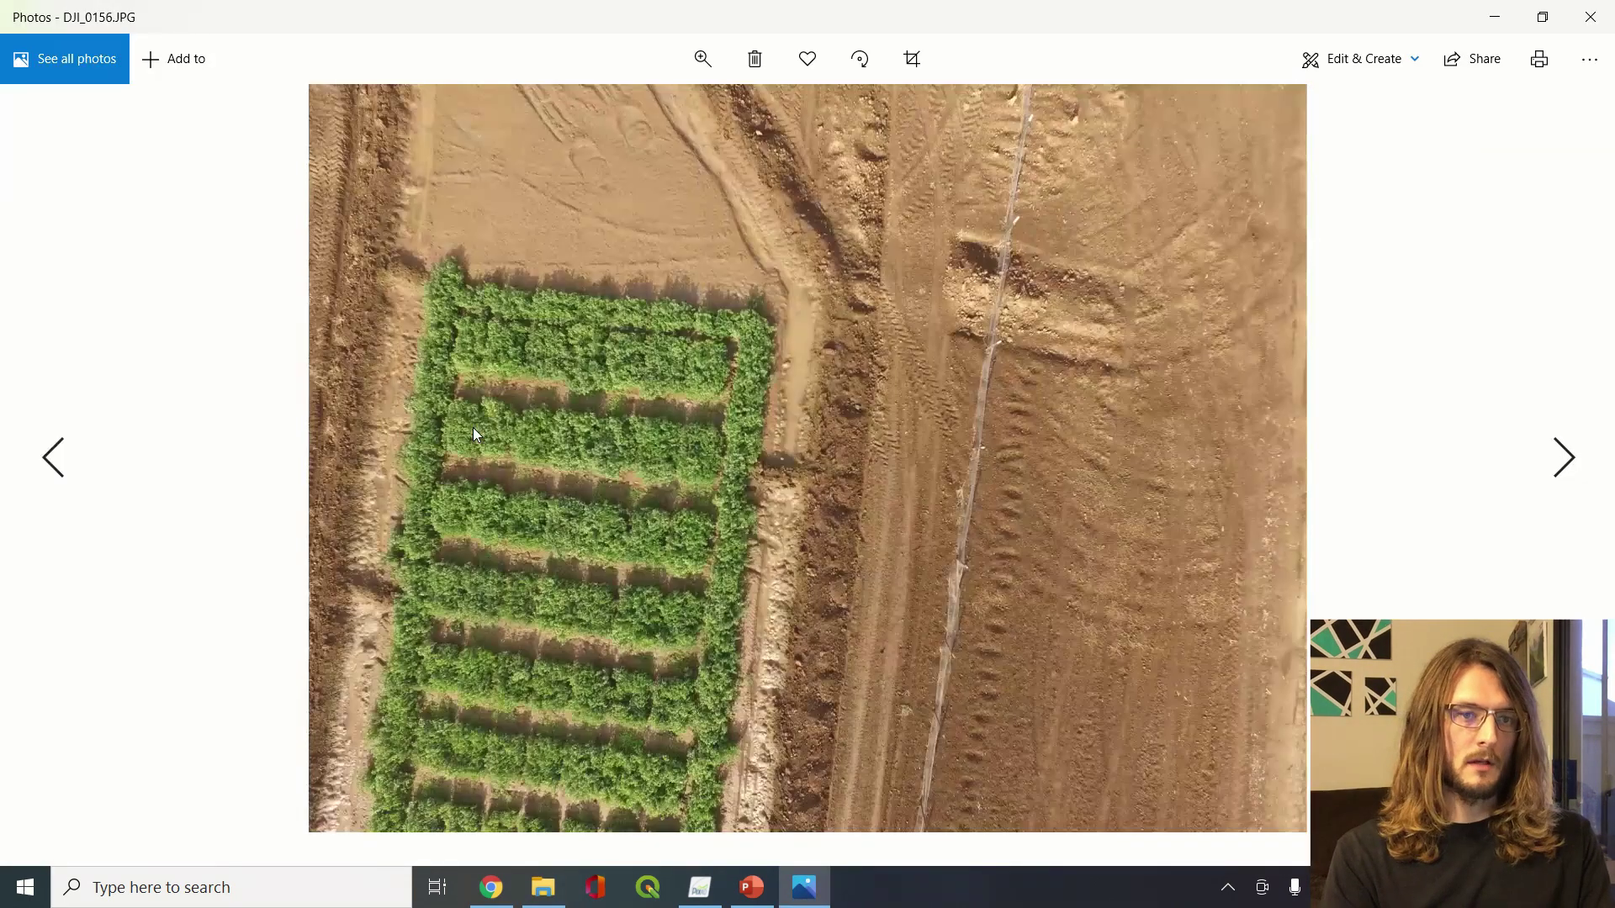
key(Right)
key(Right)
key(Right)
key(Right)
key(Right)
key(Right)
key(Right)
key(Right)
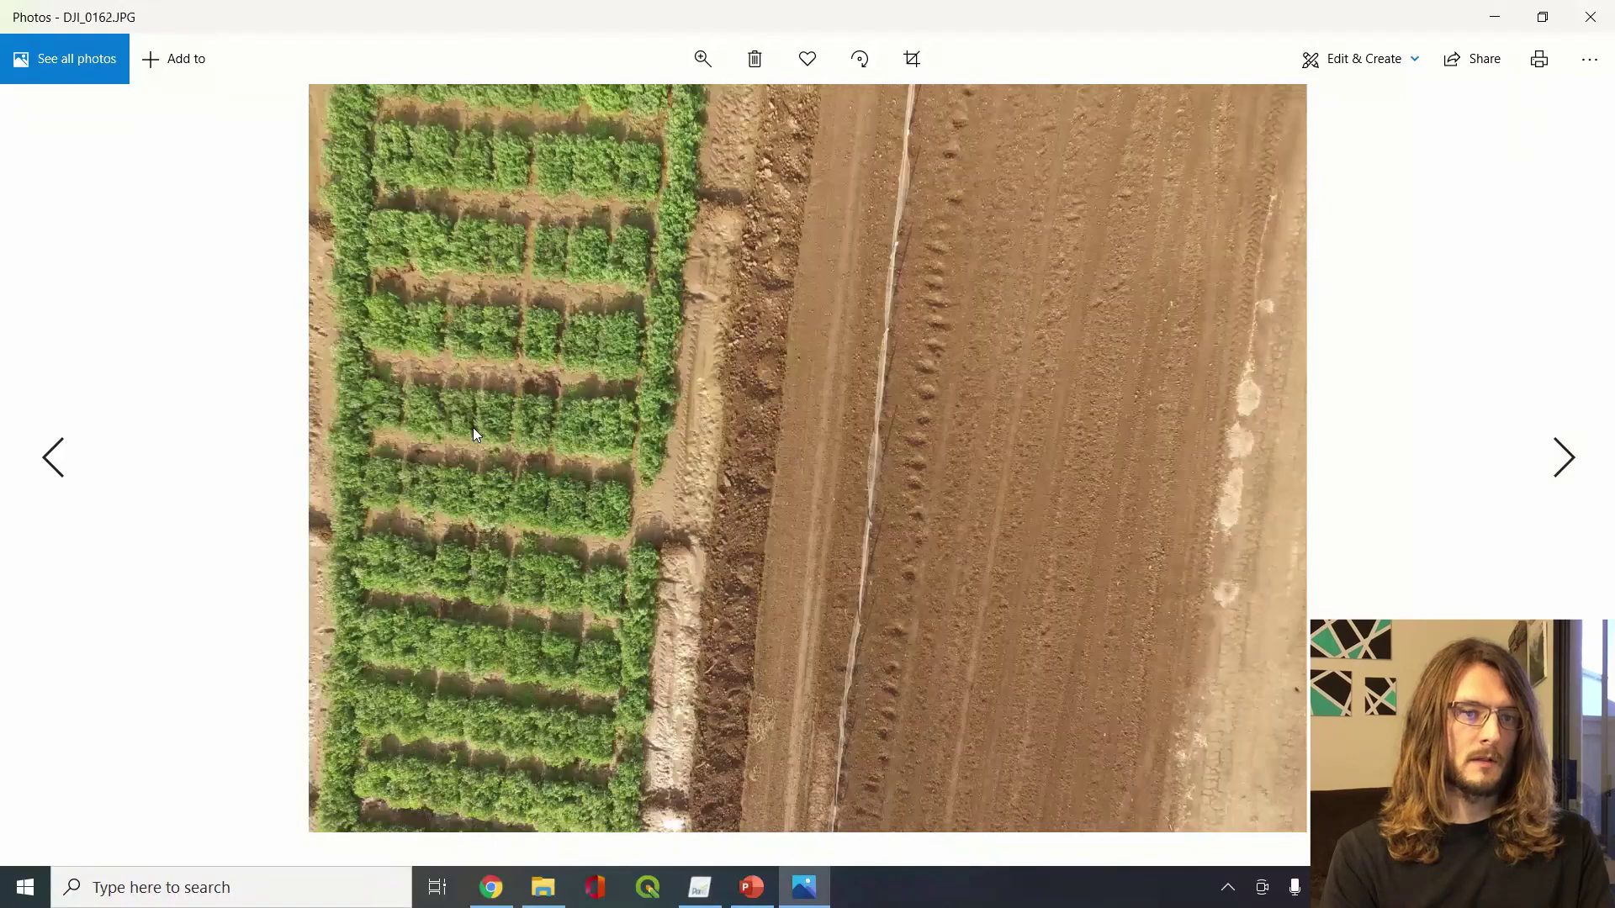
key(Right)
key(Right)
key(Right)
key(Right)
key(Right)
key(Right)
key(Right)
key(Right)
key(Right)
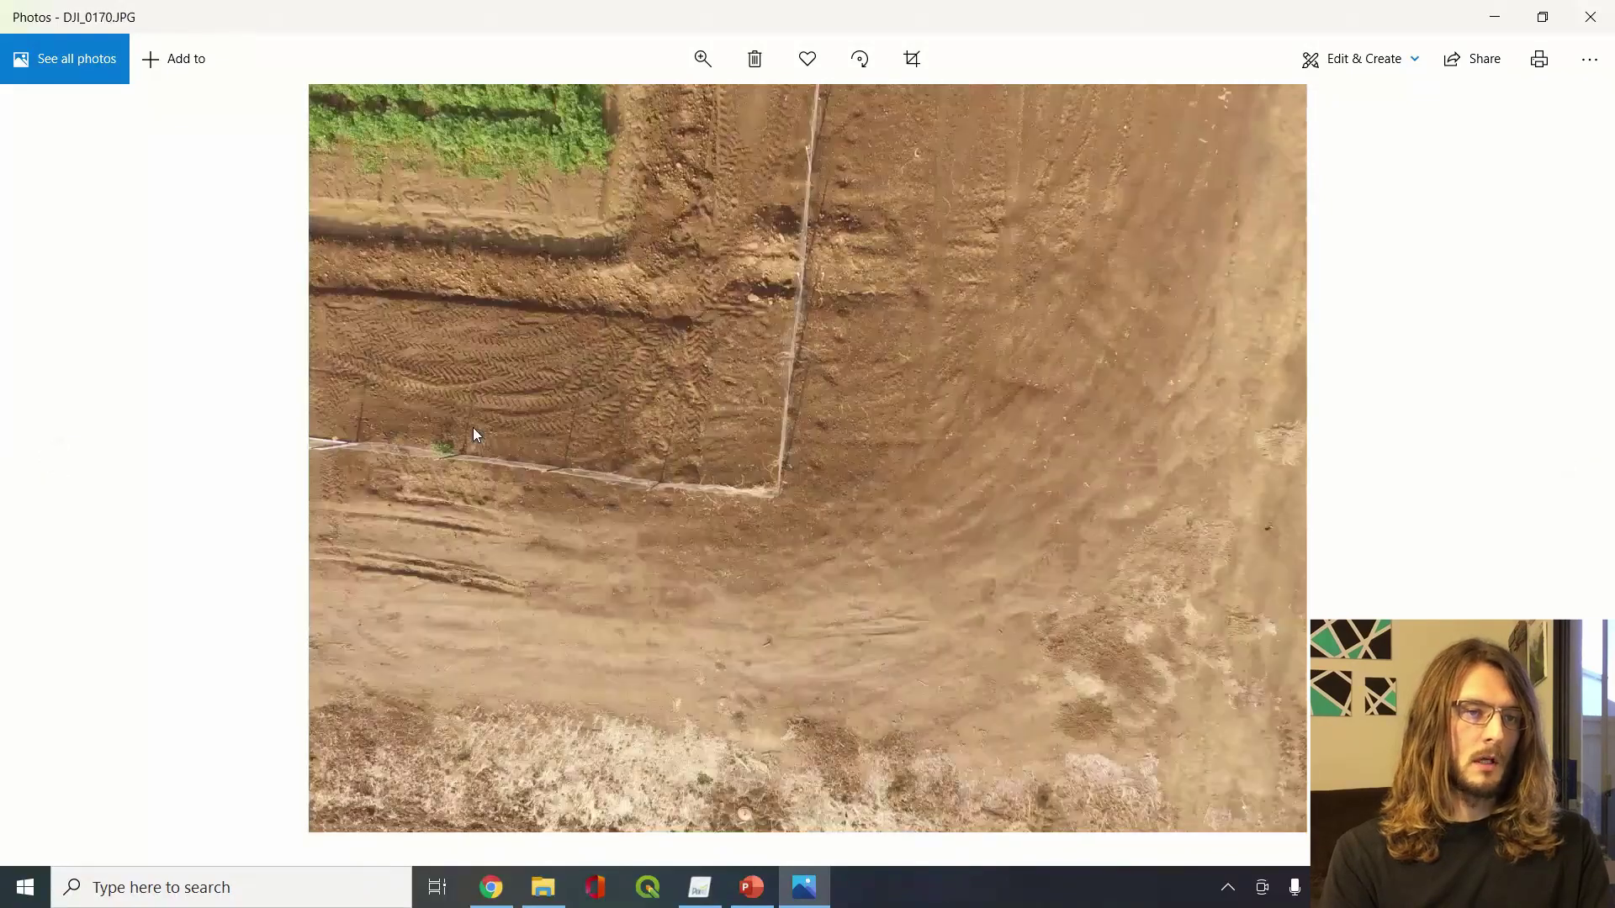
key(Right)
key(Right)
key(Right)
key(Right)
key(Right)
key(Right)
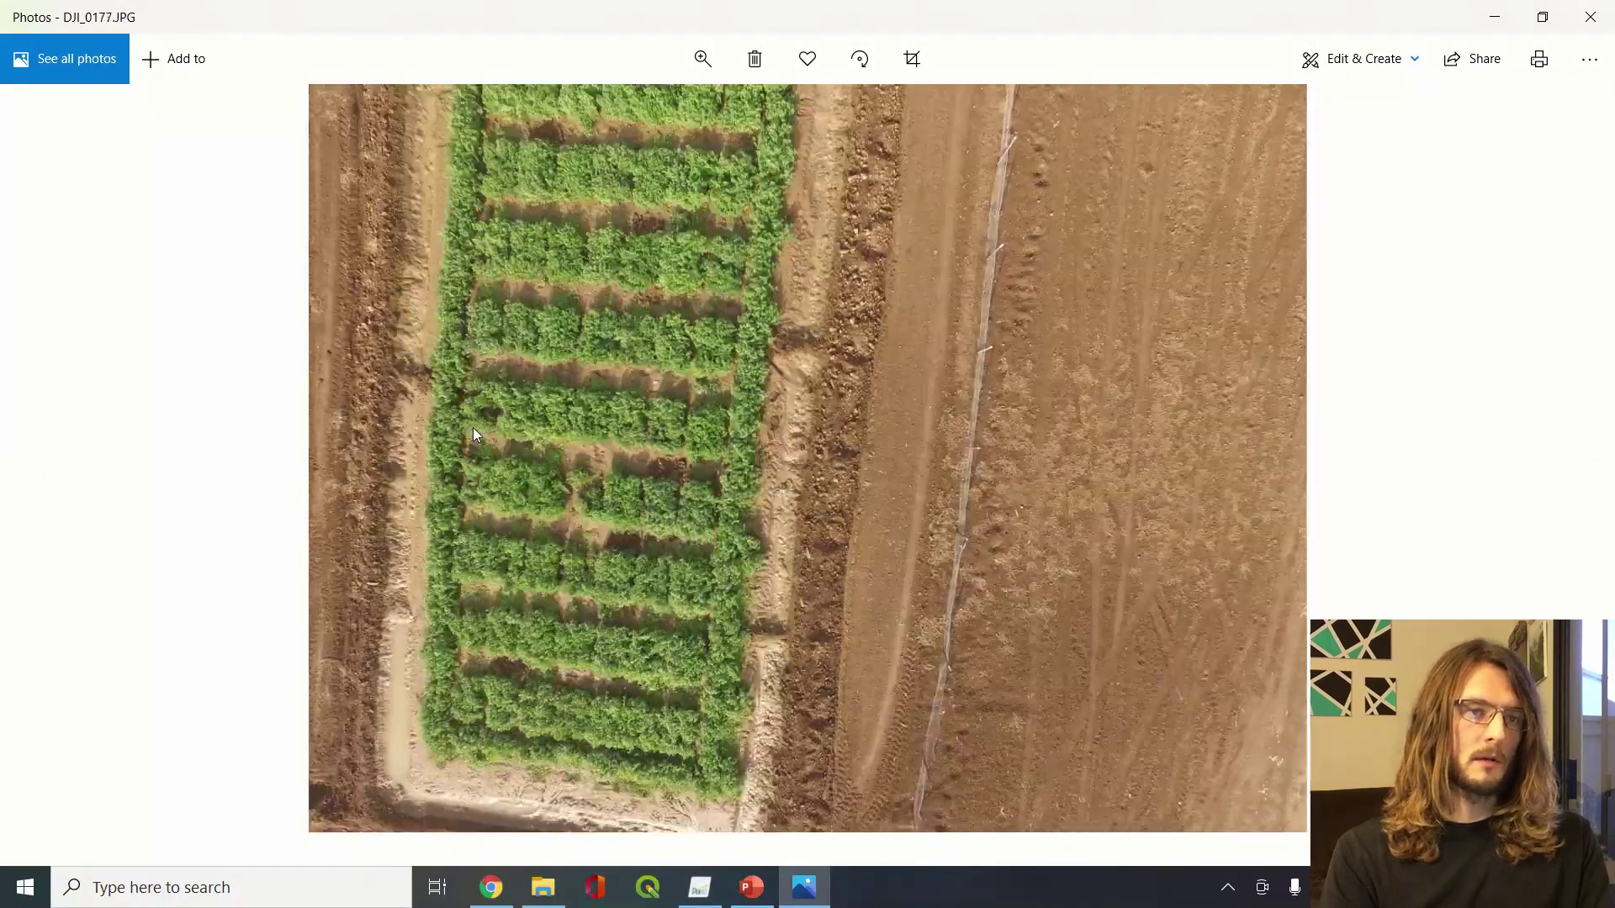
key(Right)
key(Right)
key(Right)
key(Right)
key(Right)
key(Right)
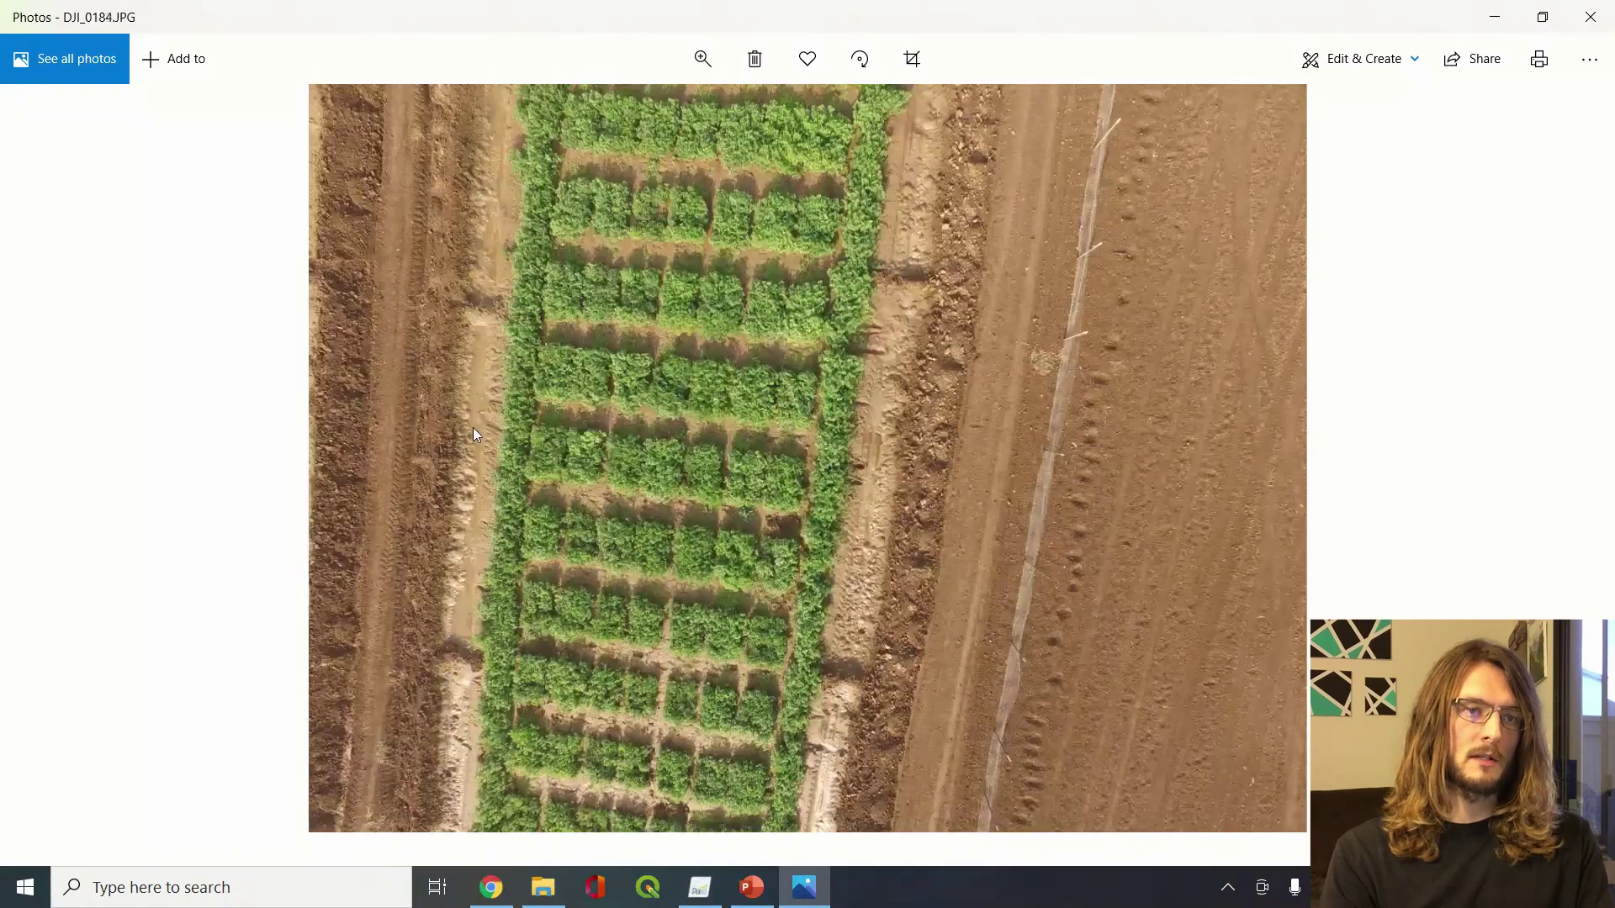
key(Right)
key(Right)
key(Right)
key(Right)
key(Right)
key(Right)
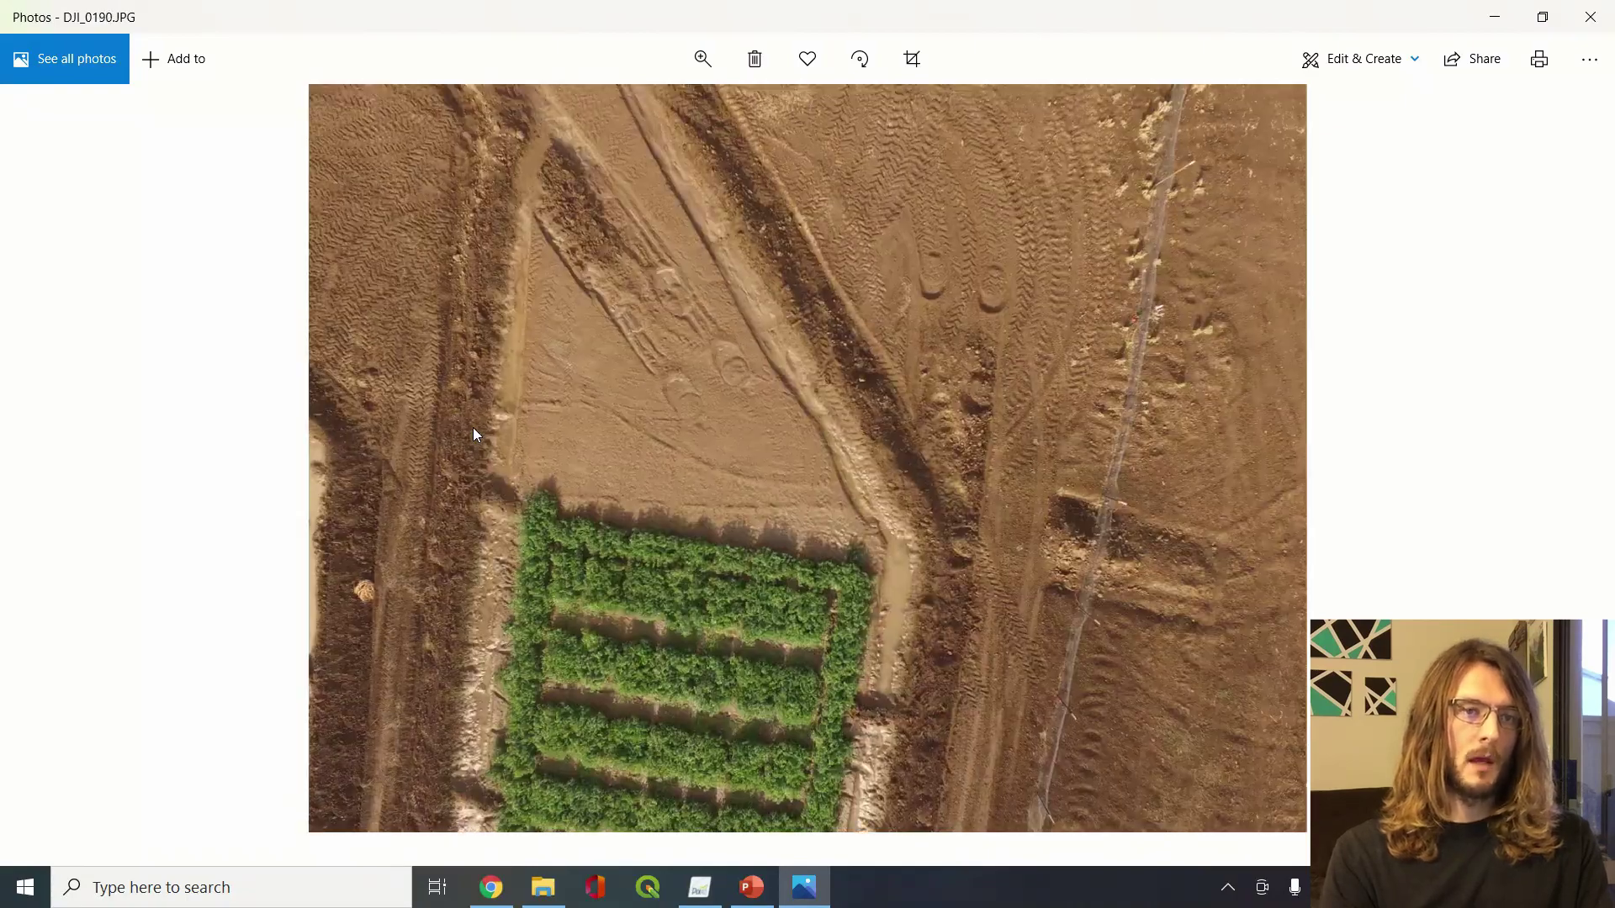
key(Right)
key(Right)
key(Right)
key(Right)
key(Right)
key(Right)
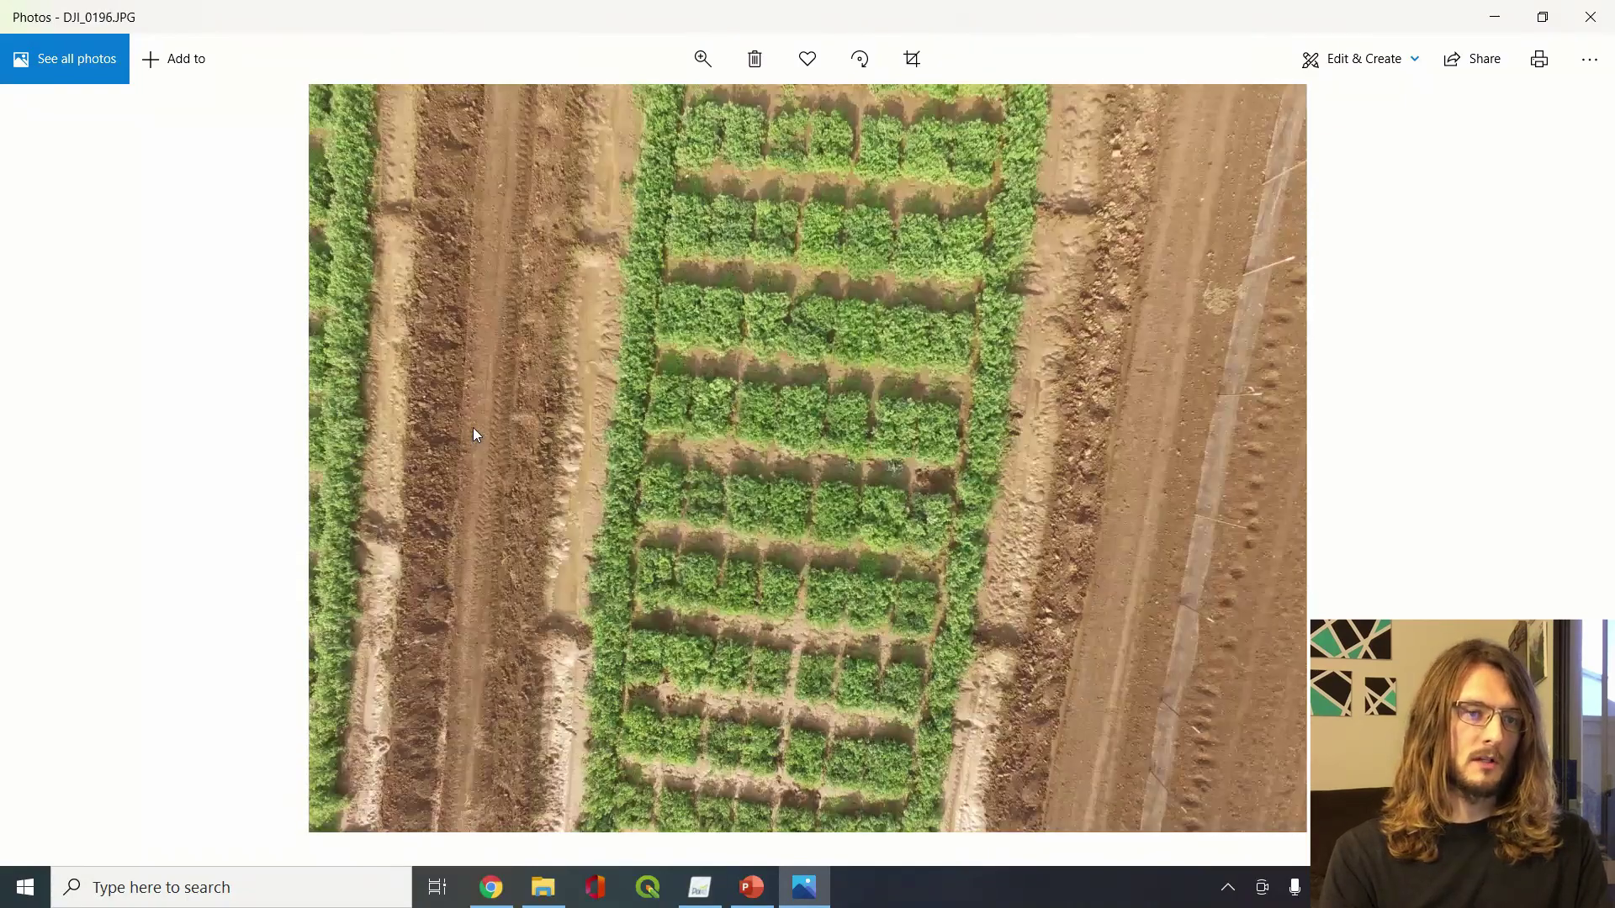
Select all 217 images in the folder and return to Pix4Dmapper
key(alt+Tab)
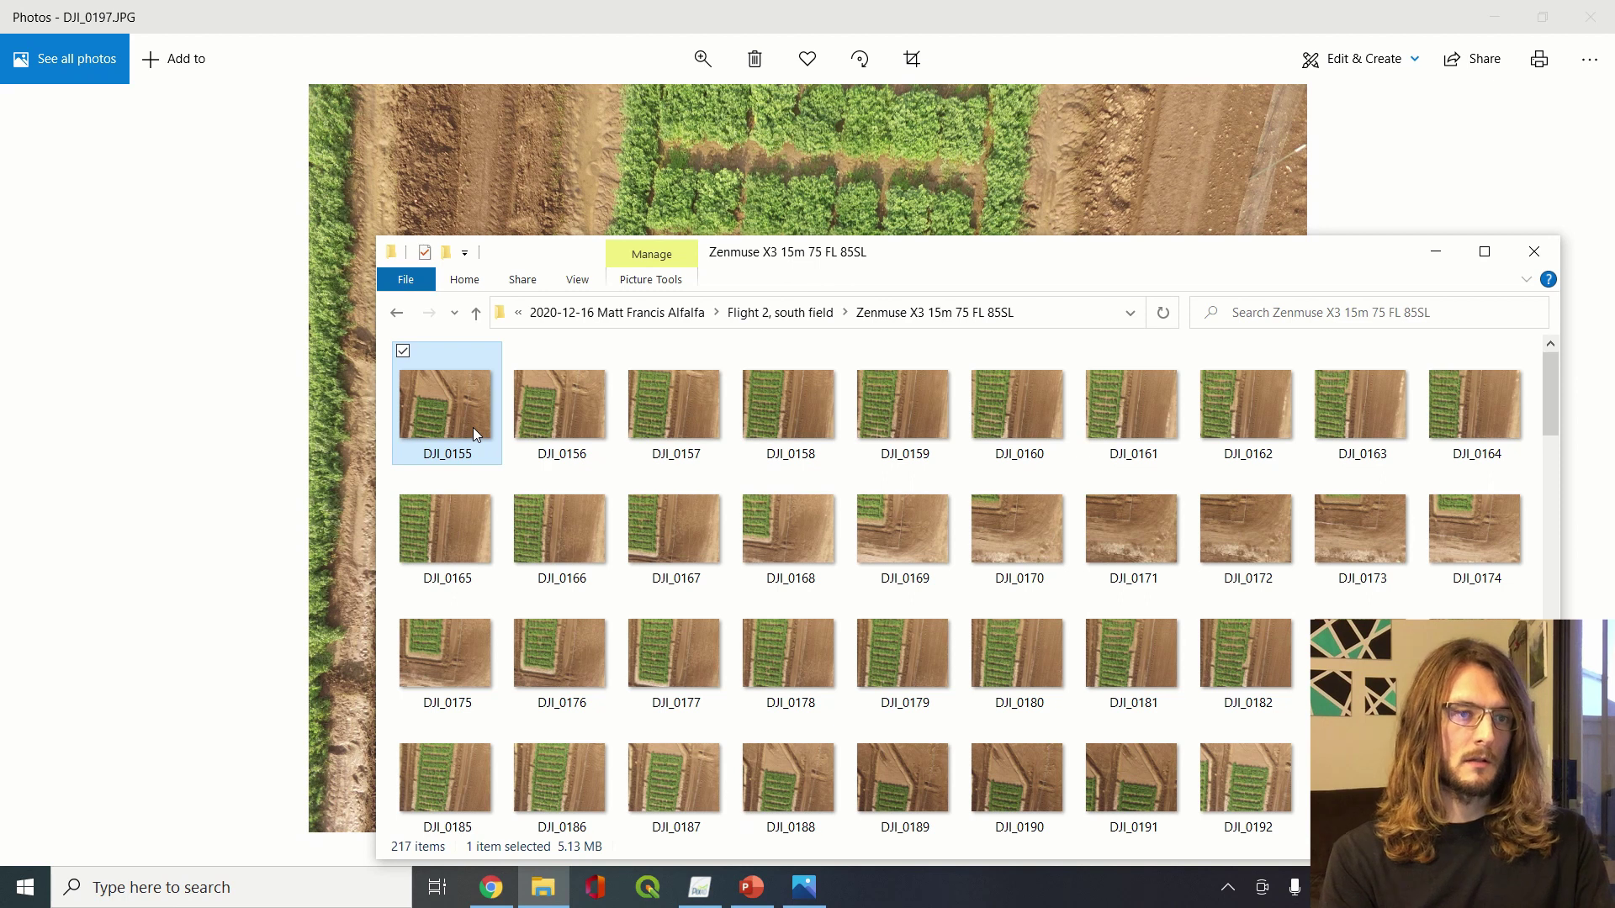
key(ctrl+a)
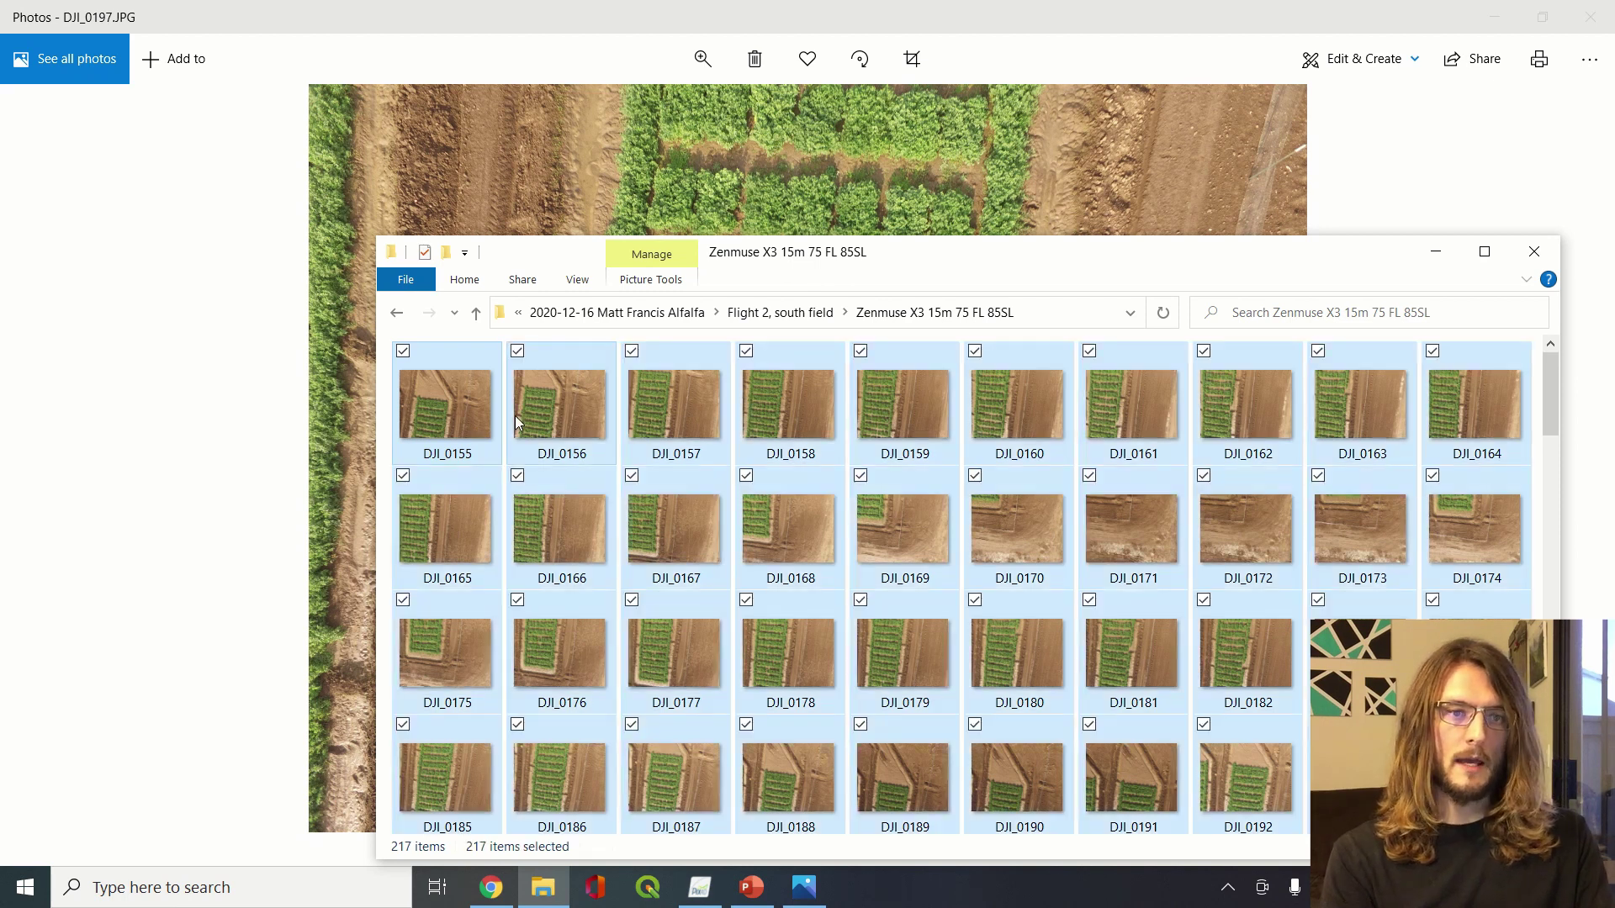
key(alt+Tab)
key(alt+Tab)
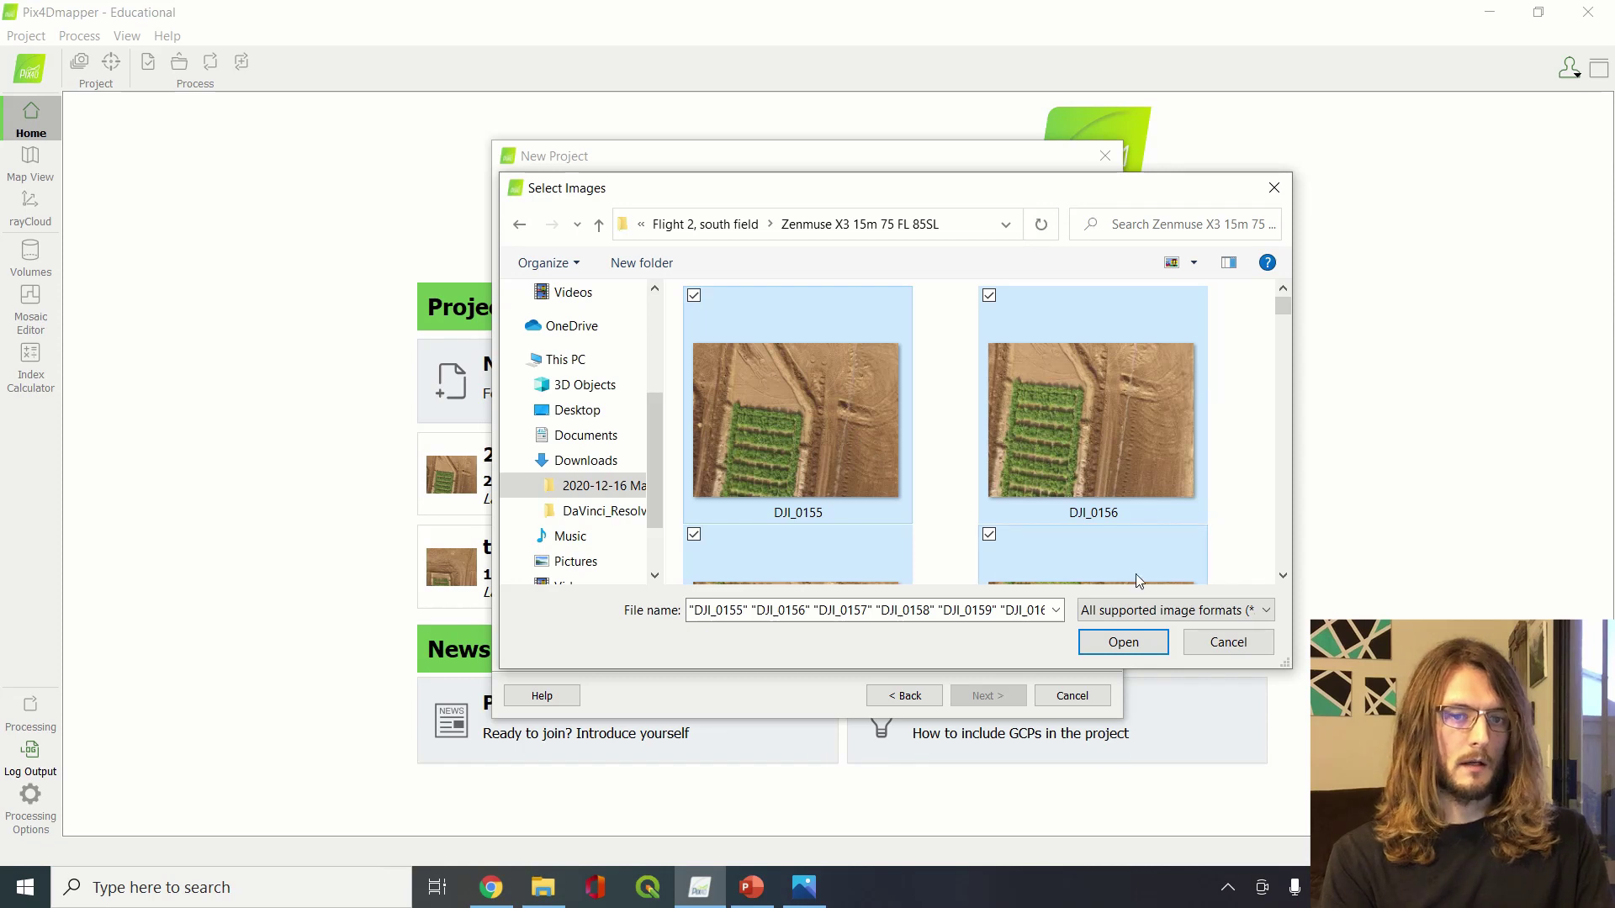
Add the 217 images, accepting their geolocation and the WGS 84 / UTM zone 10N output system
click(1125, 642)
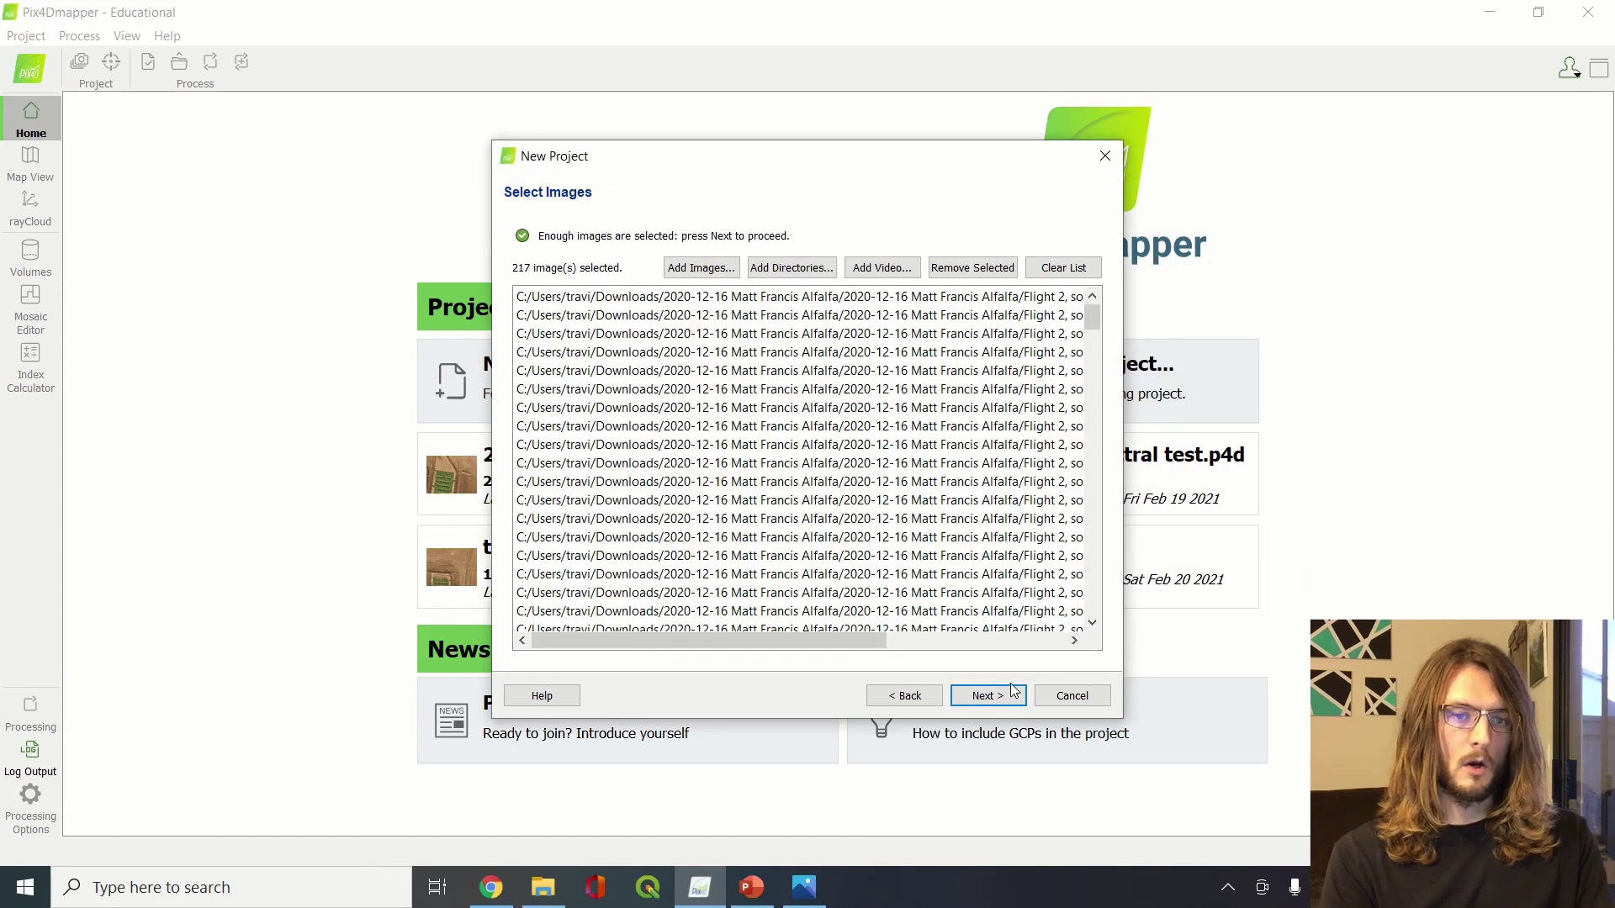
click(988, 696)
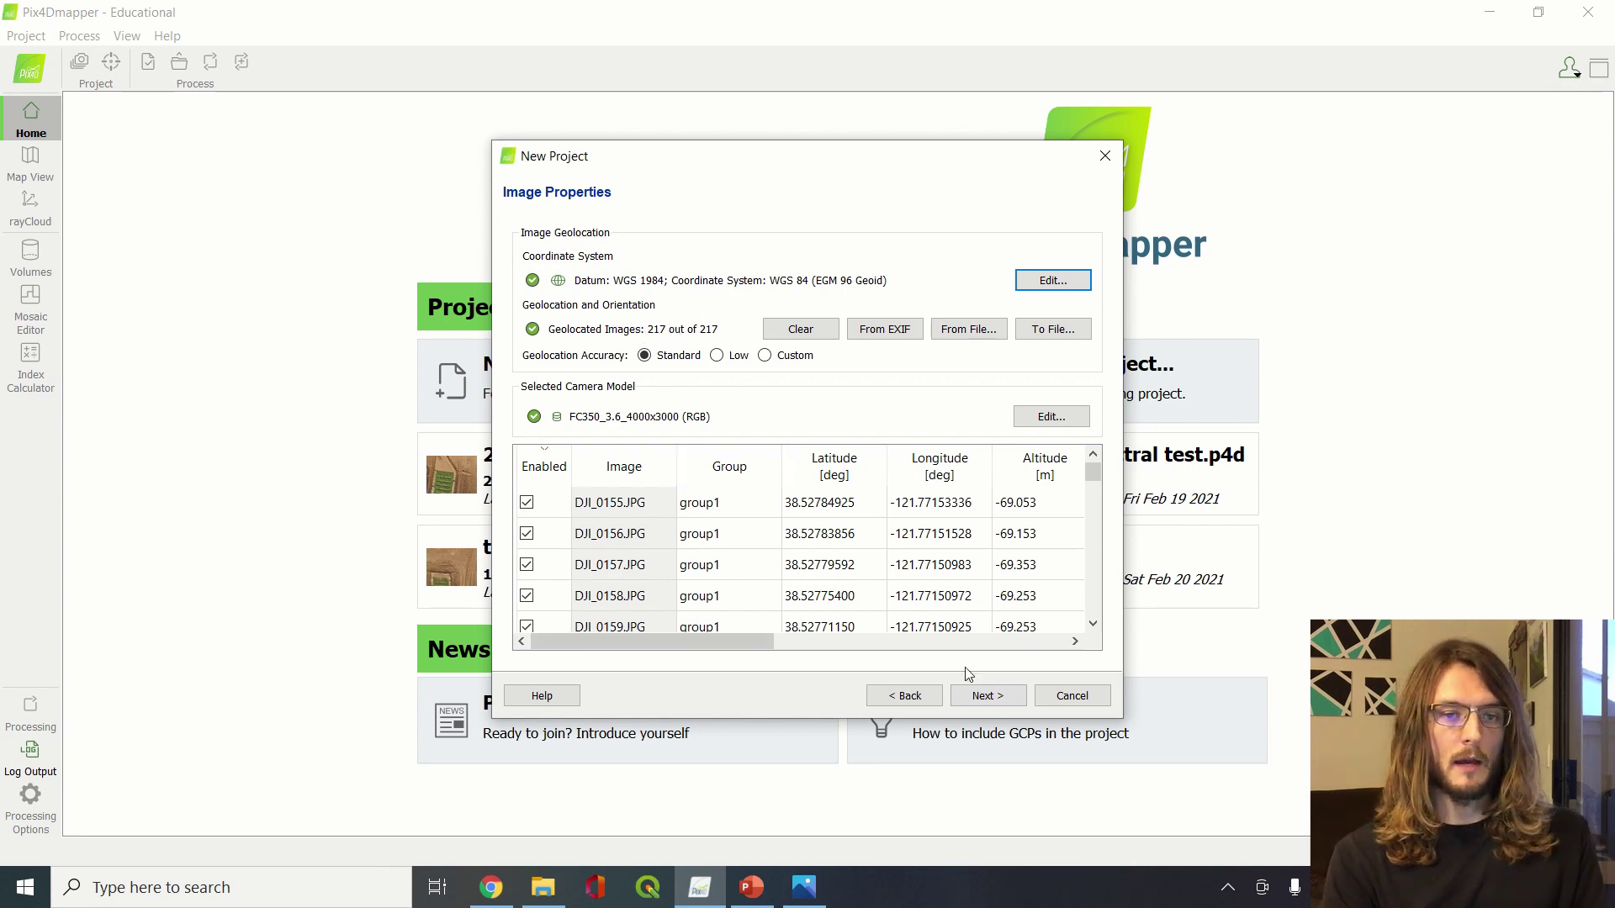
click(1000, 698)
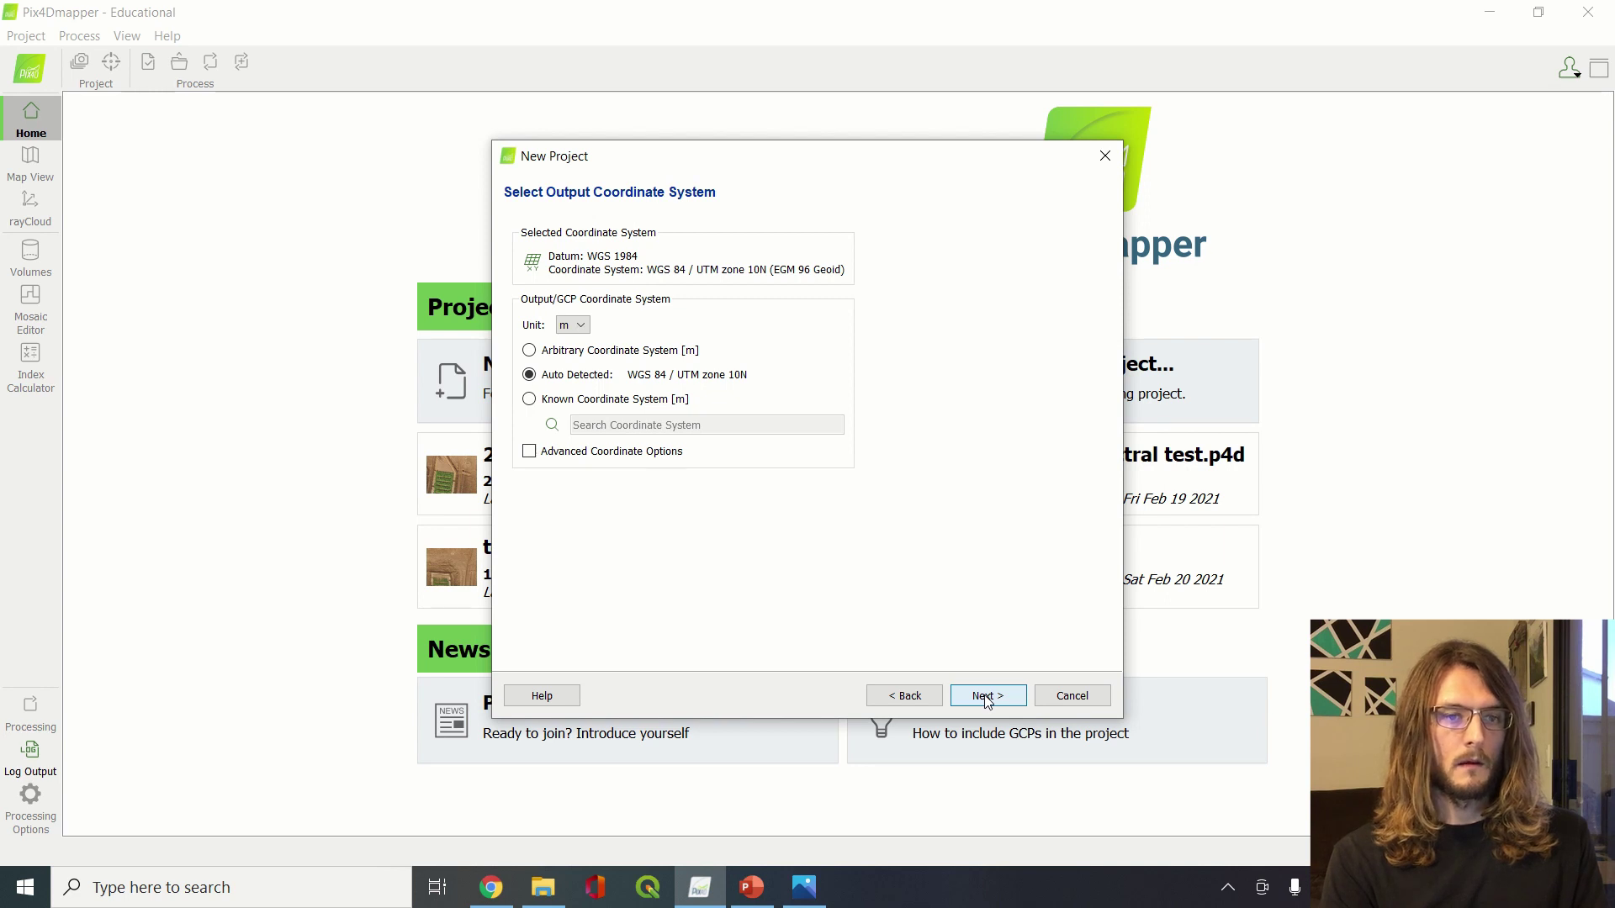
click(986, 698)
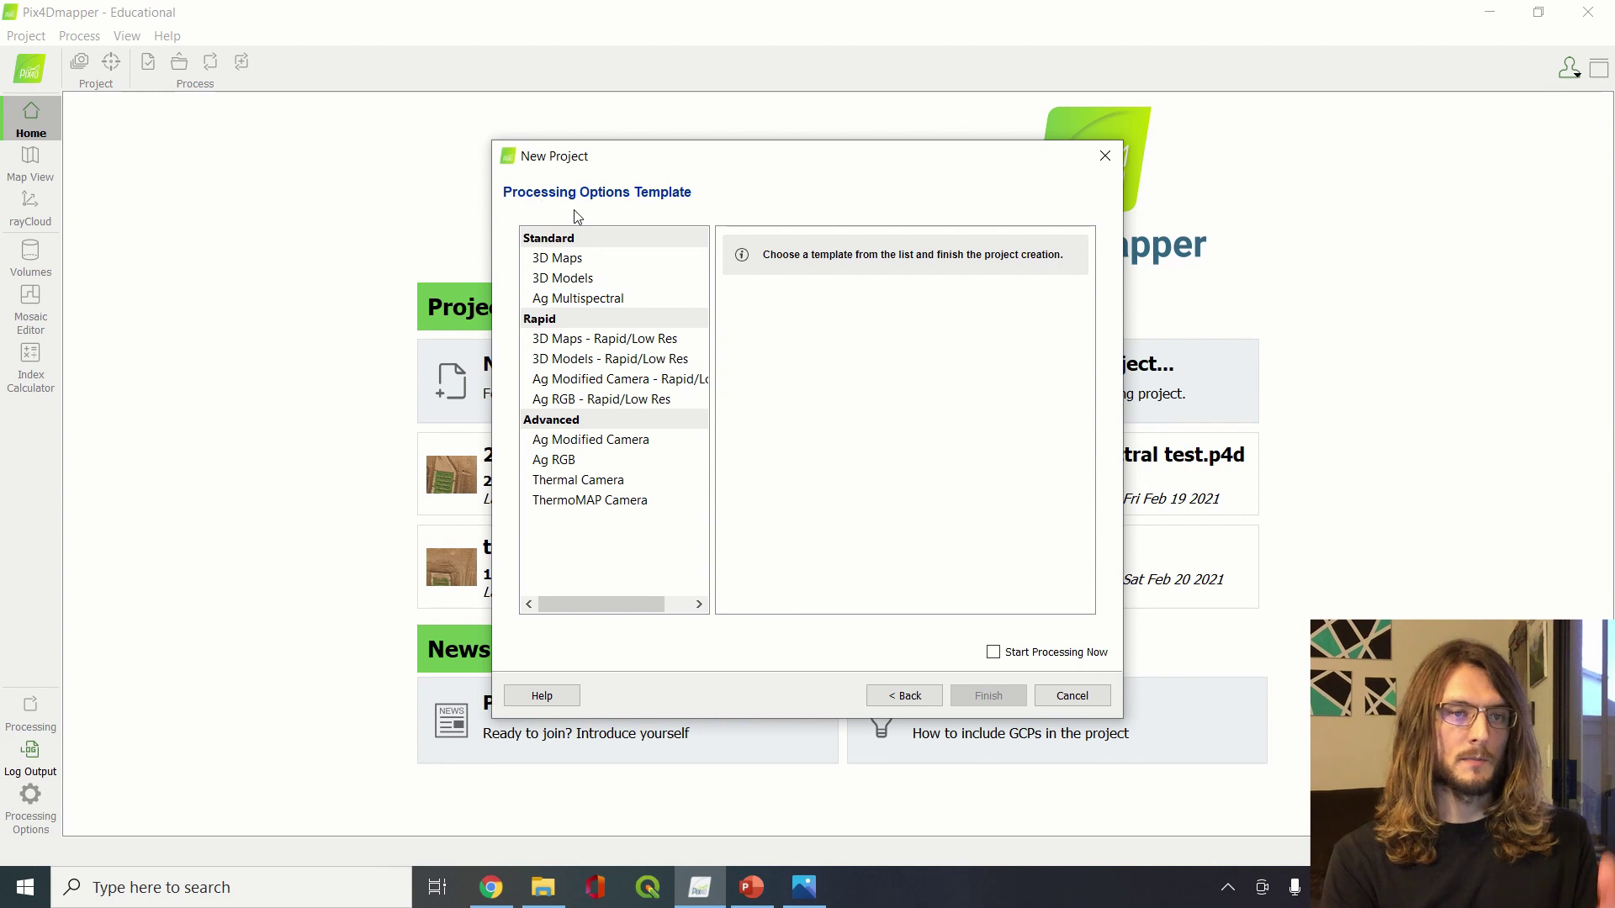
Compare the 3D Maps and 3D Models processing template descriptions
click(587, 264)
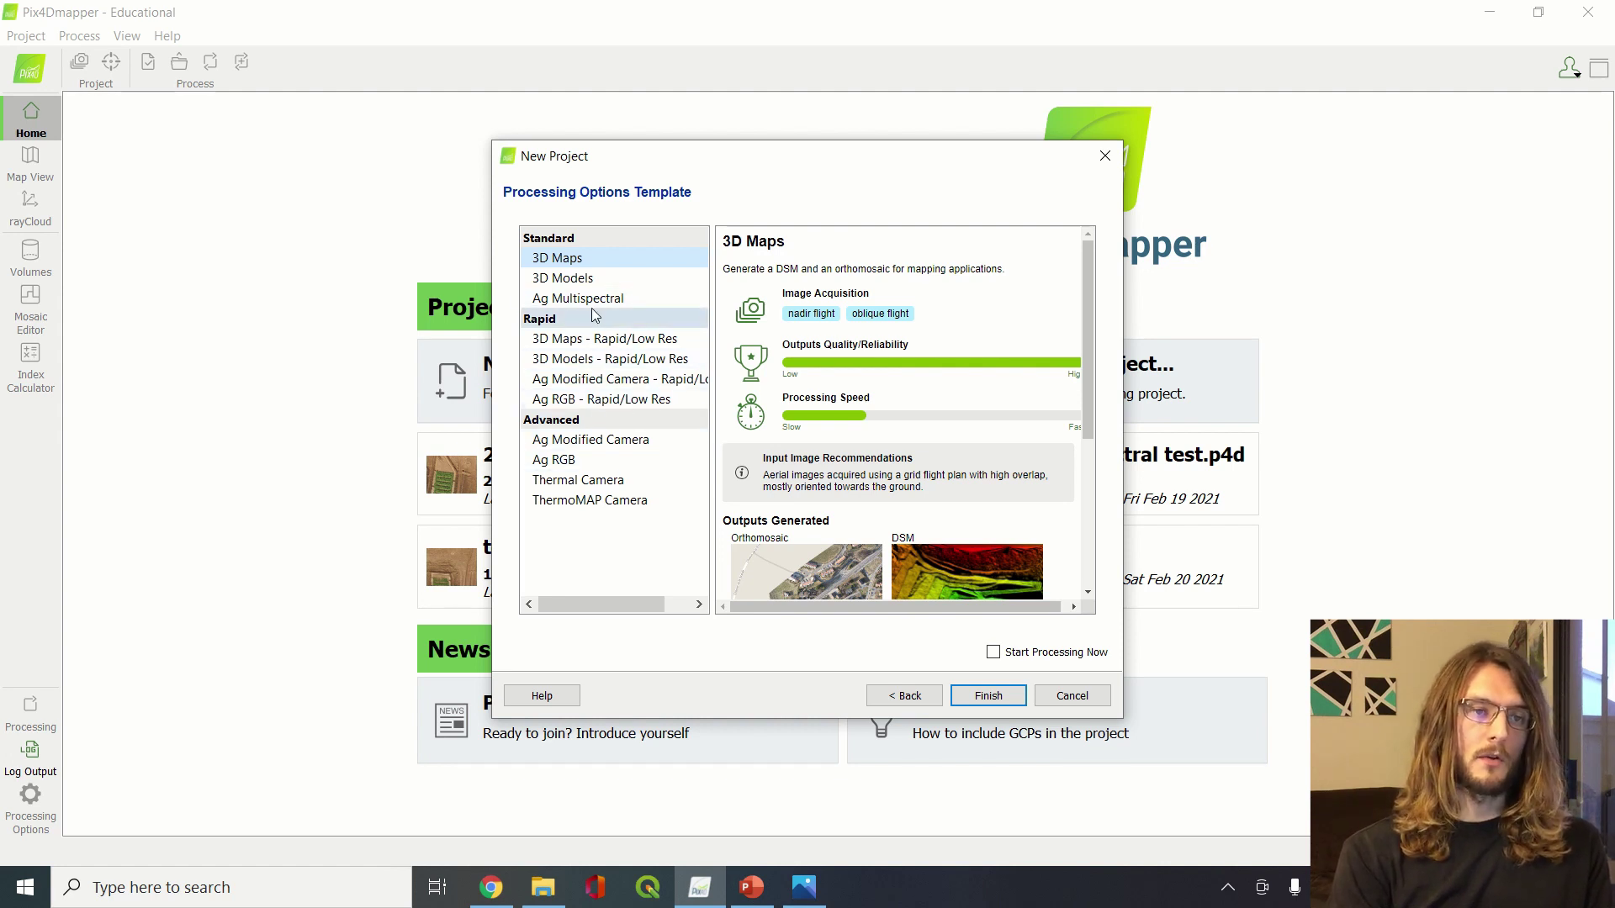
click(584, 284)
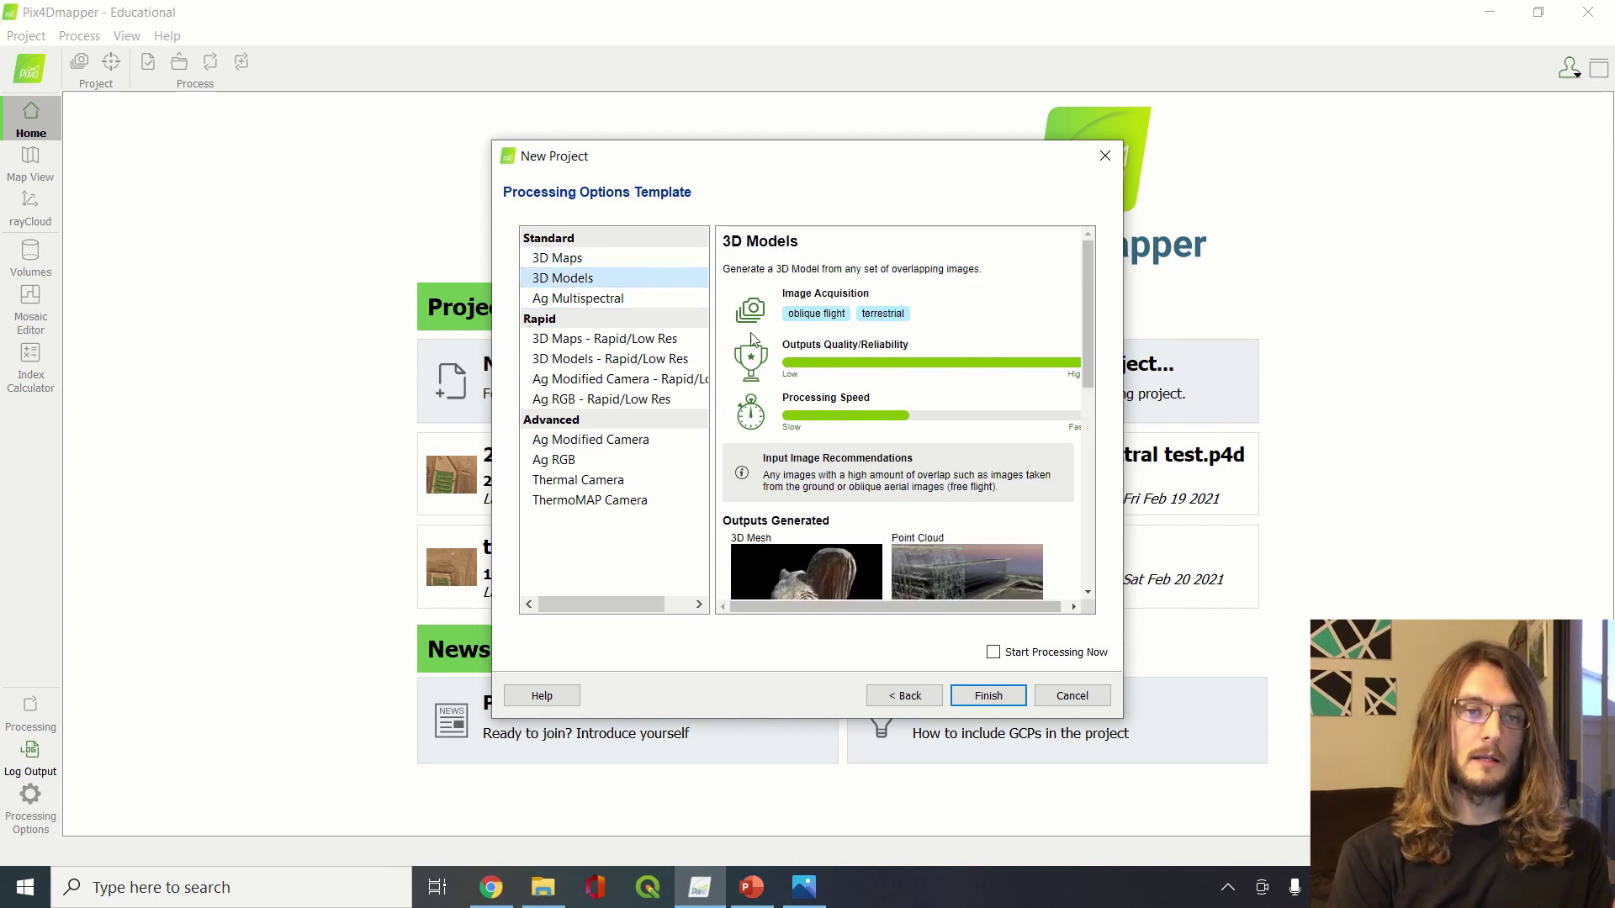
scroll(852, 442, down, 3)
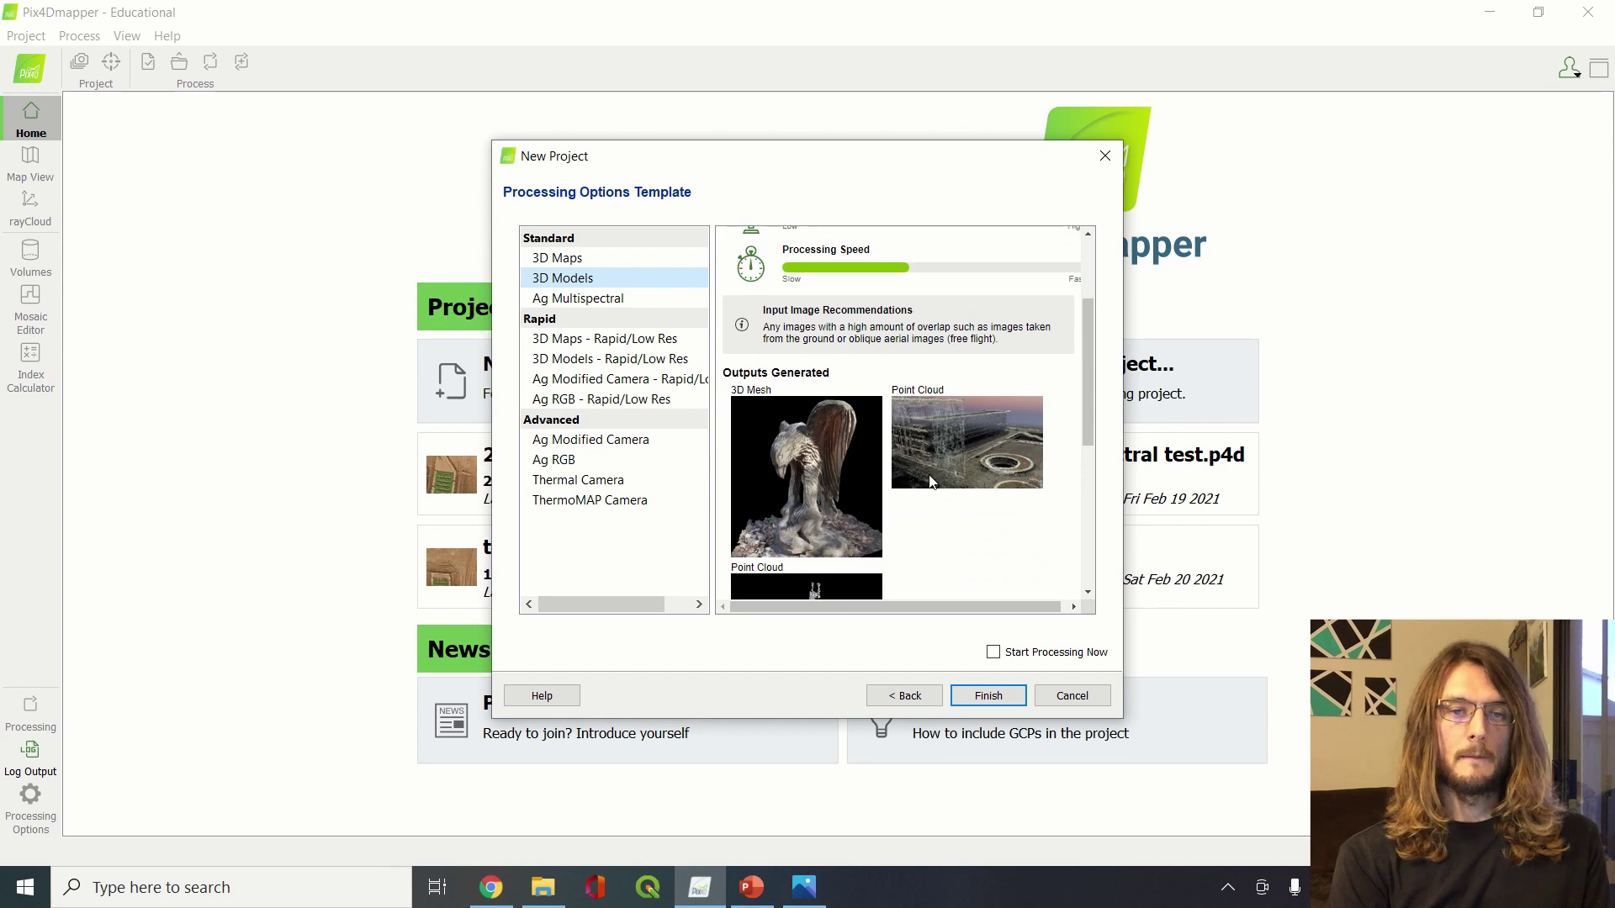
scroll(980, 494, down, 5)
scroll(984, 494, up, 5)
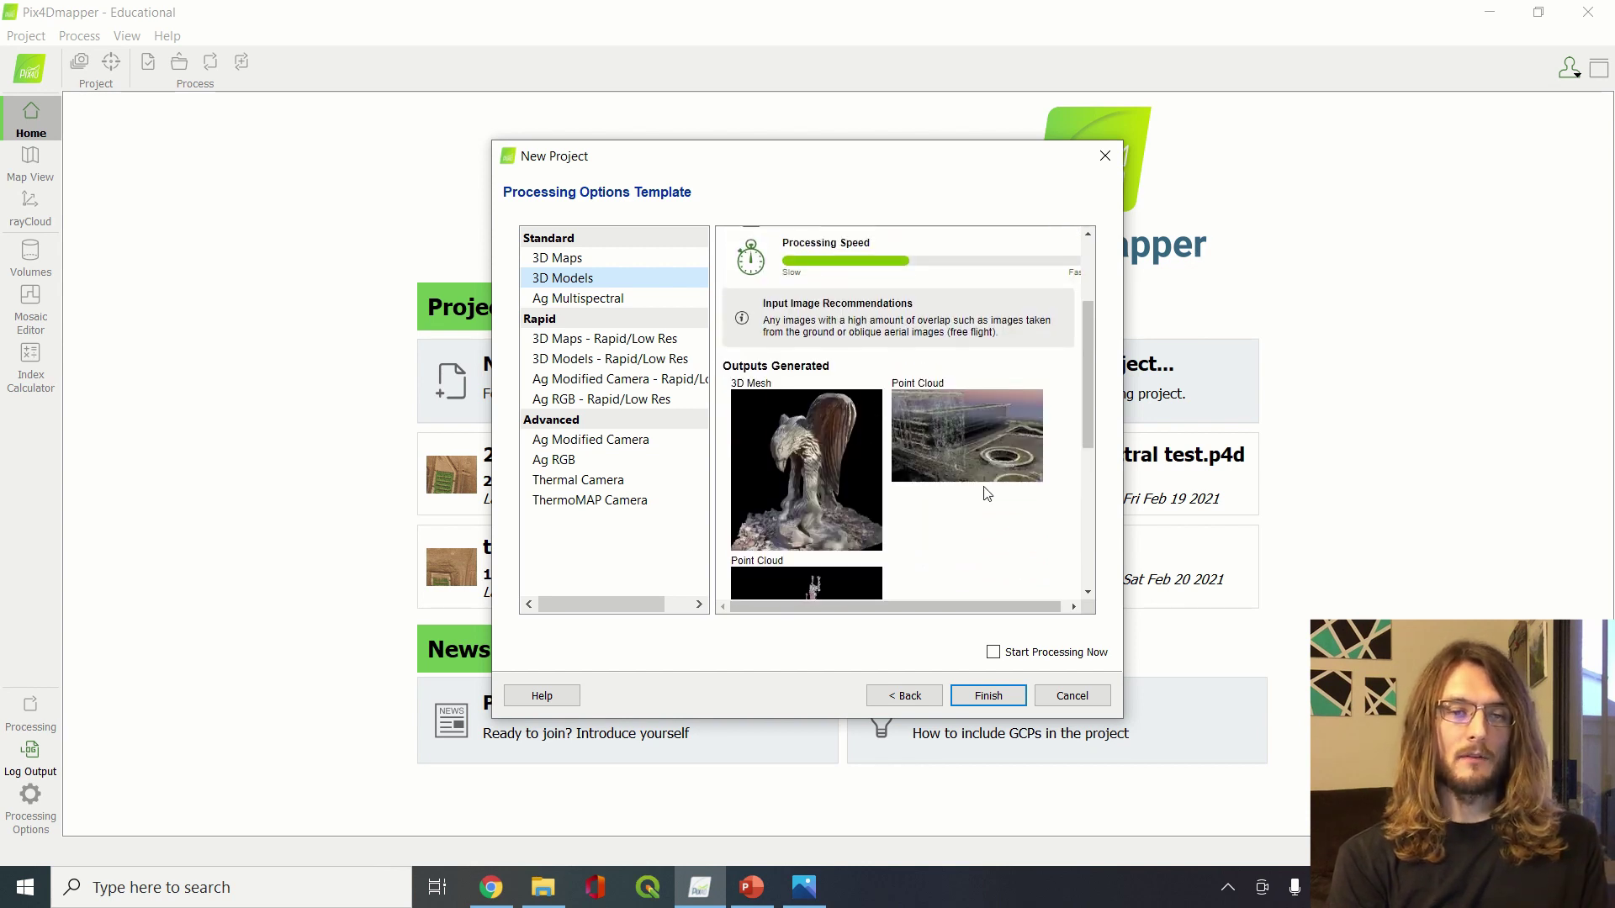
scroll(987, 494, up, 1)
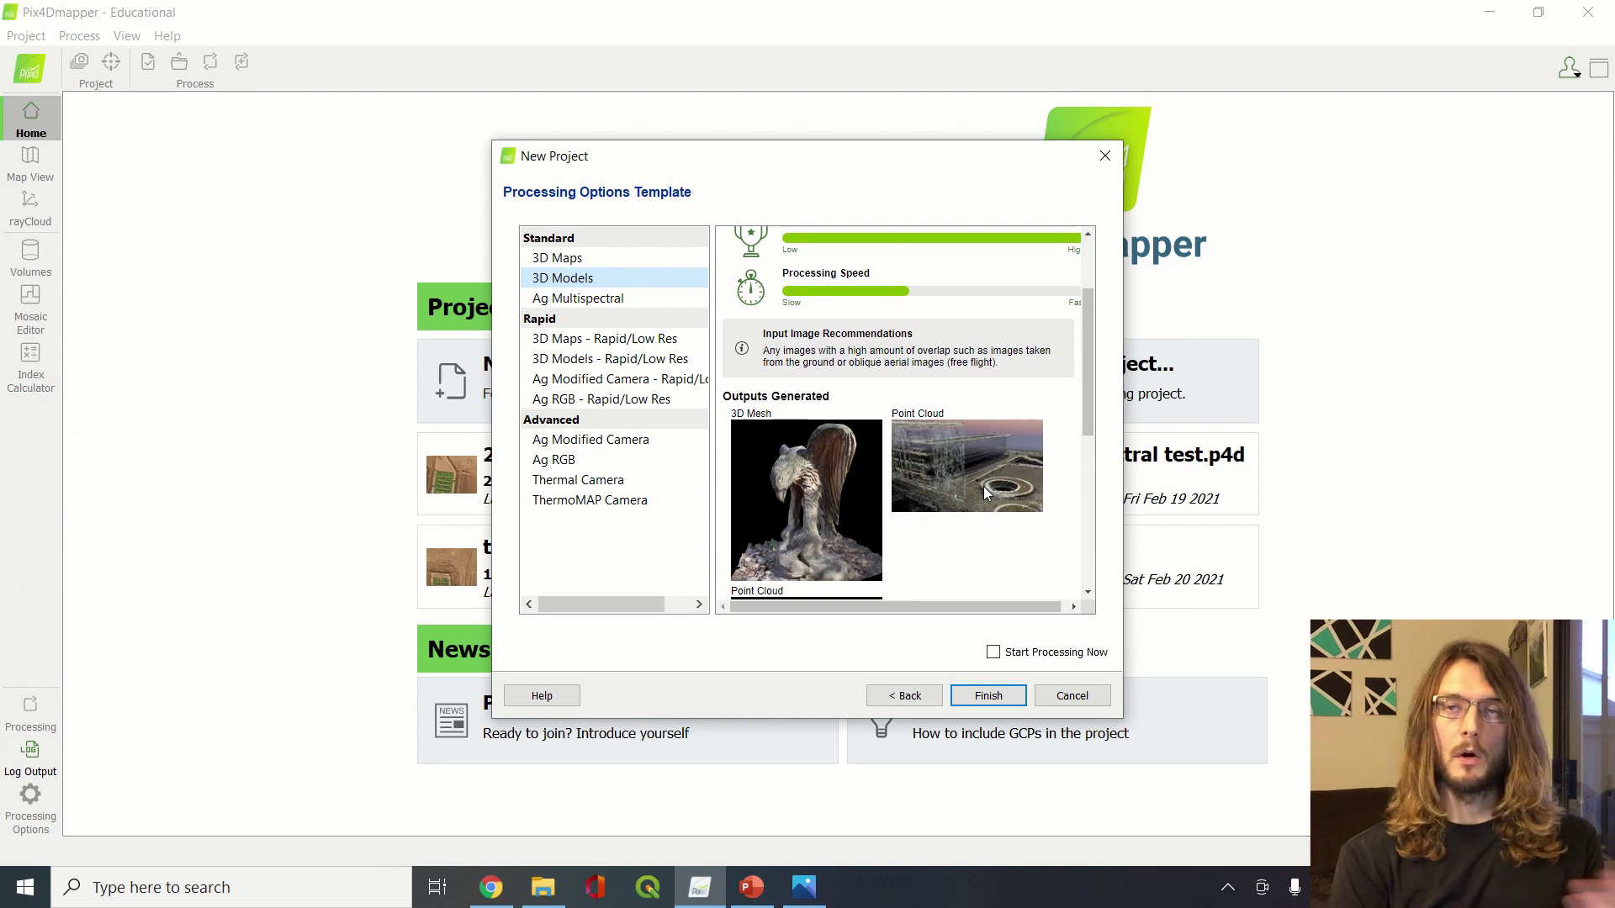
scroll(987, 494, down, 1)
scroll(982, 487, up, 4)
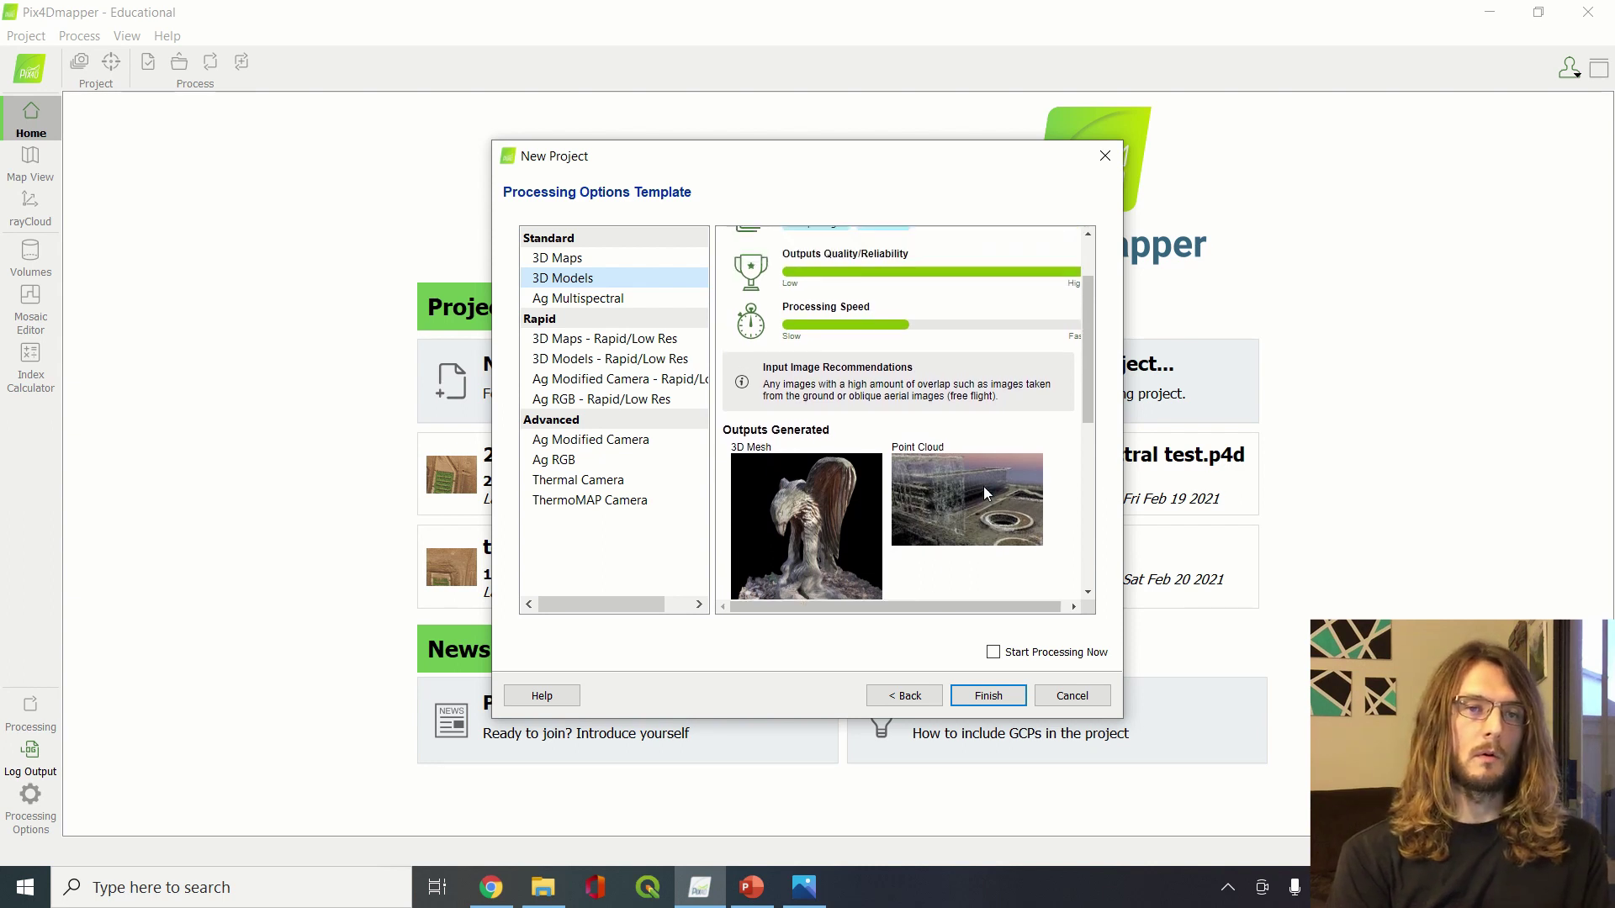
scroll(862, 412, down, 2)
scroll(856, 370, up, 2)
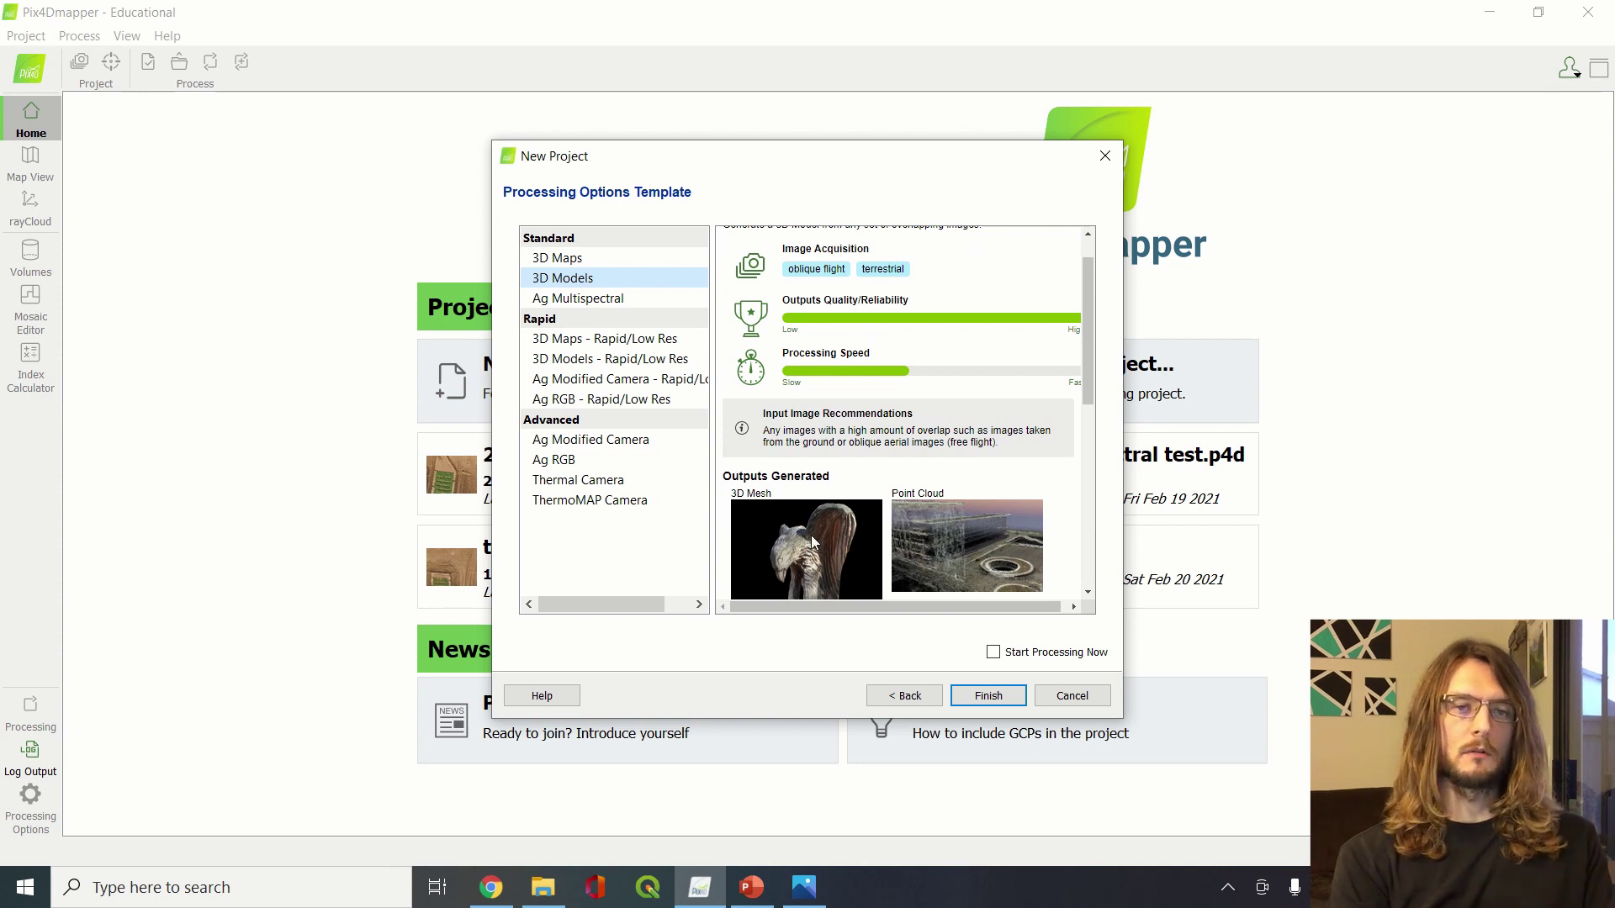
scroll(811, 535, down, 6)
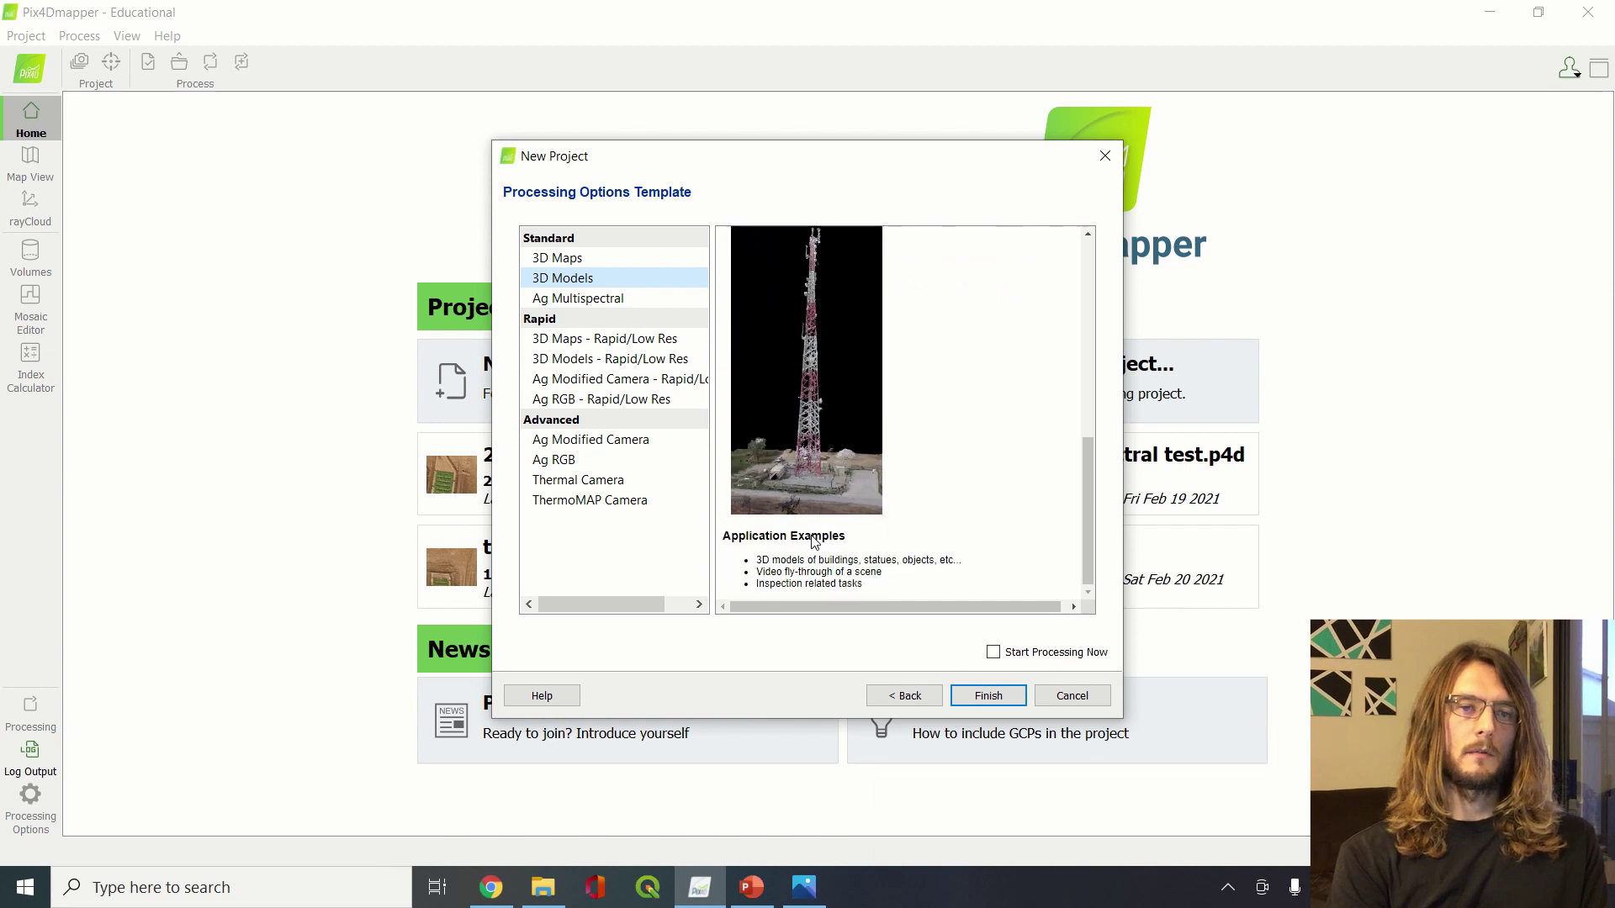
scroll(812, 538, up, 5)
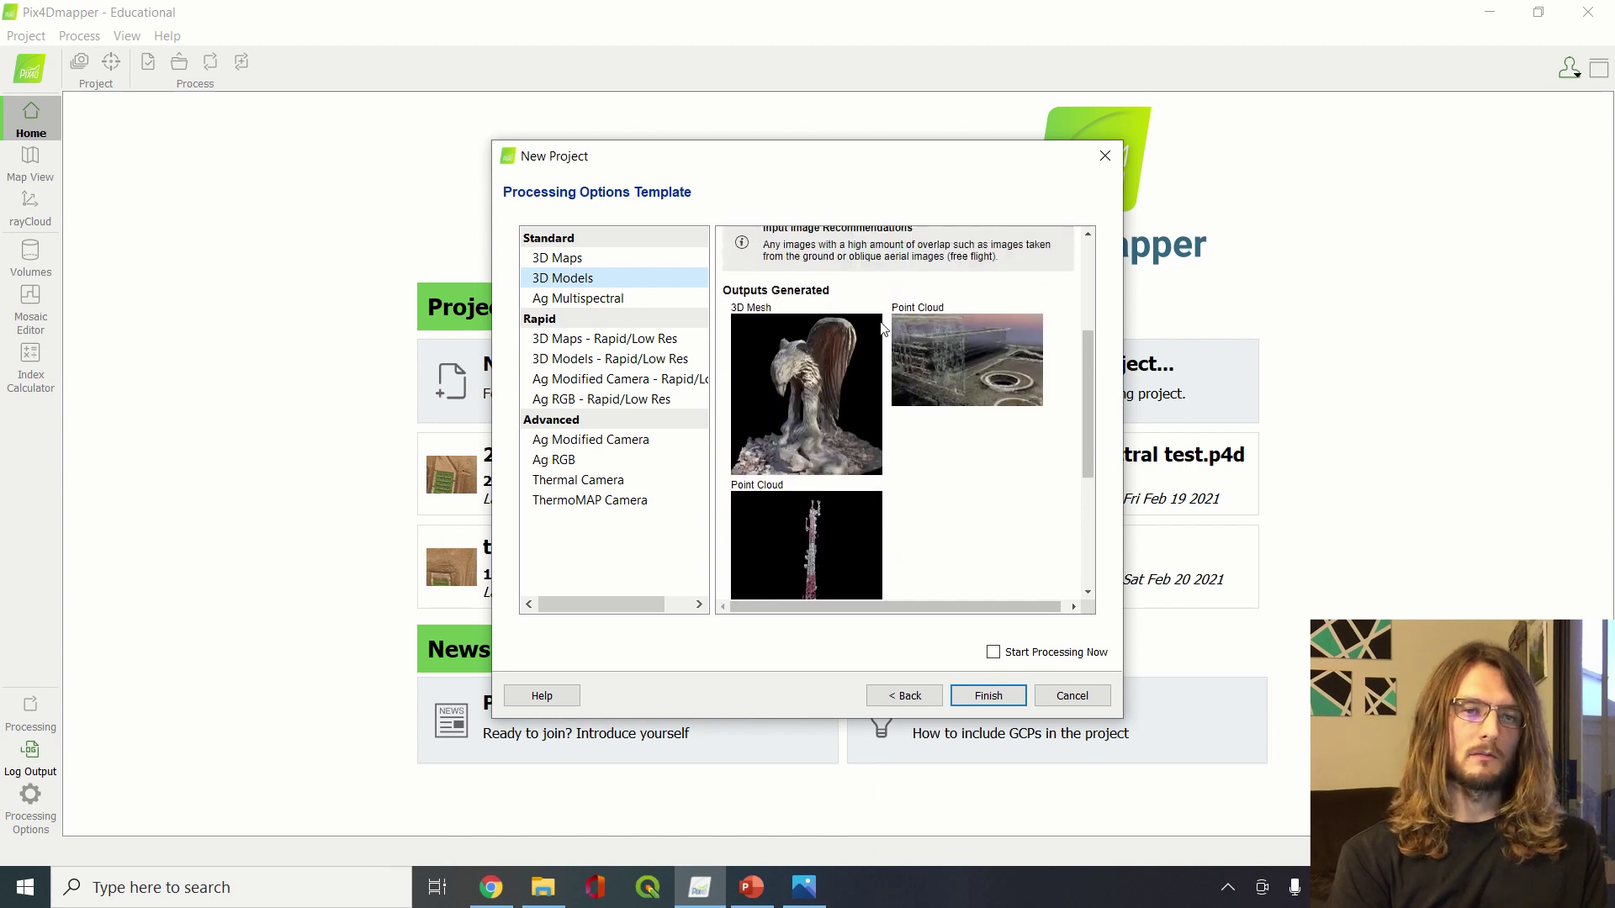
scroll(859, 432, up, 3)
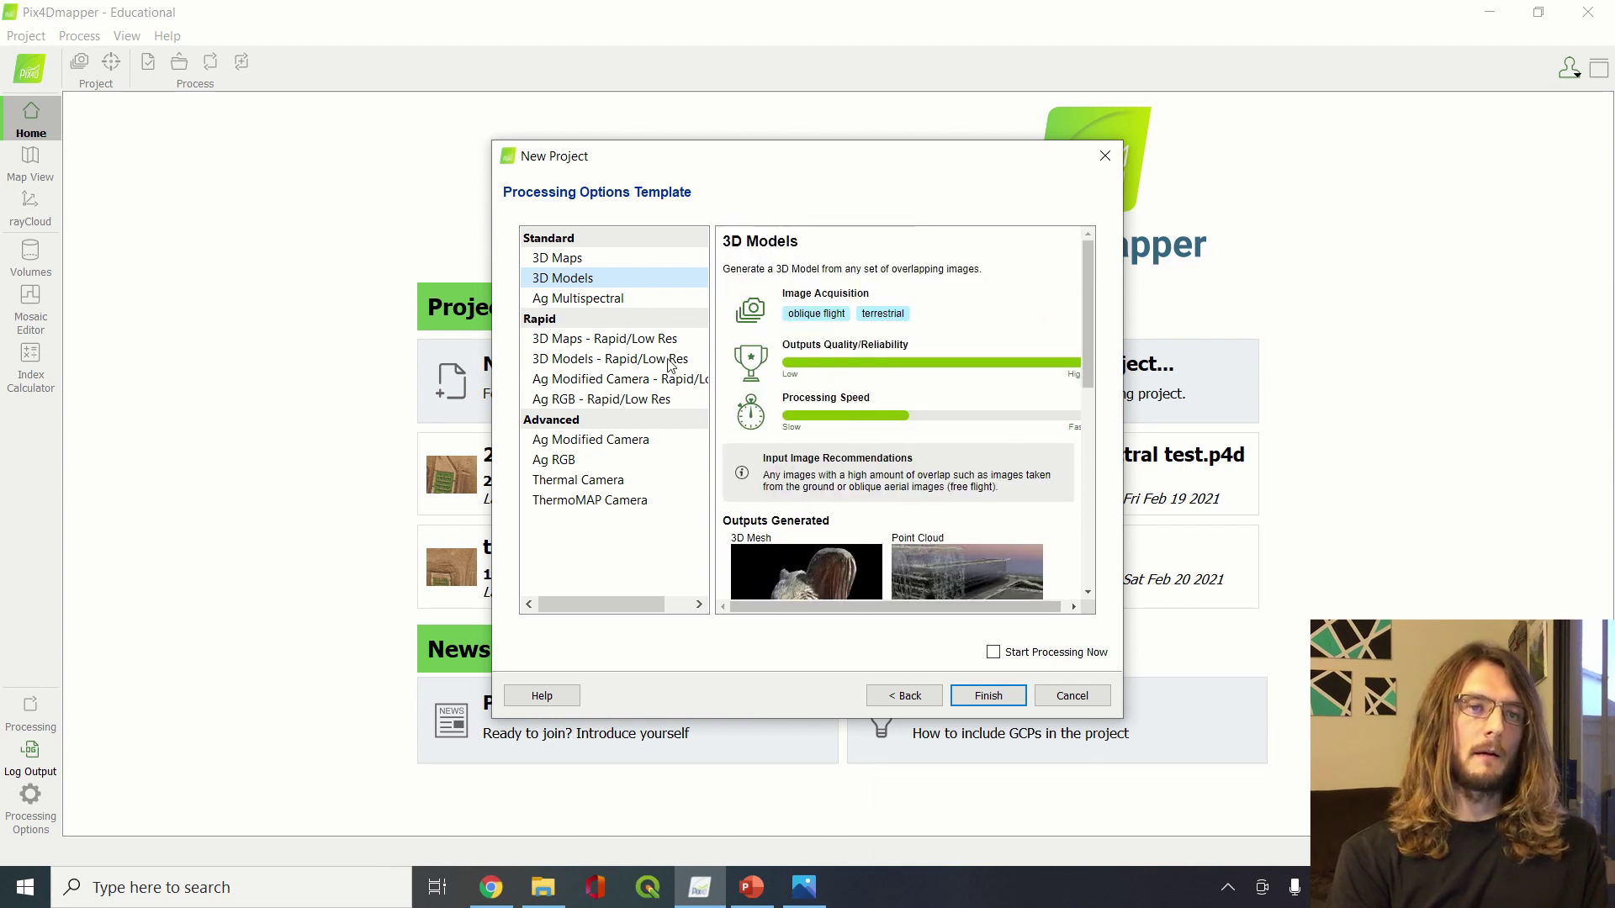
Choose the 3D Maps template and finish creating the project
click(618, 256)
scroll(923, 409, down, 3)
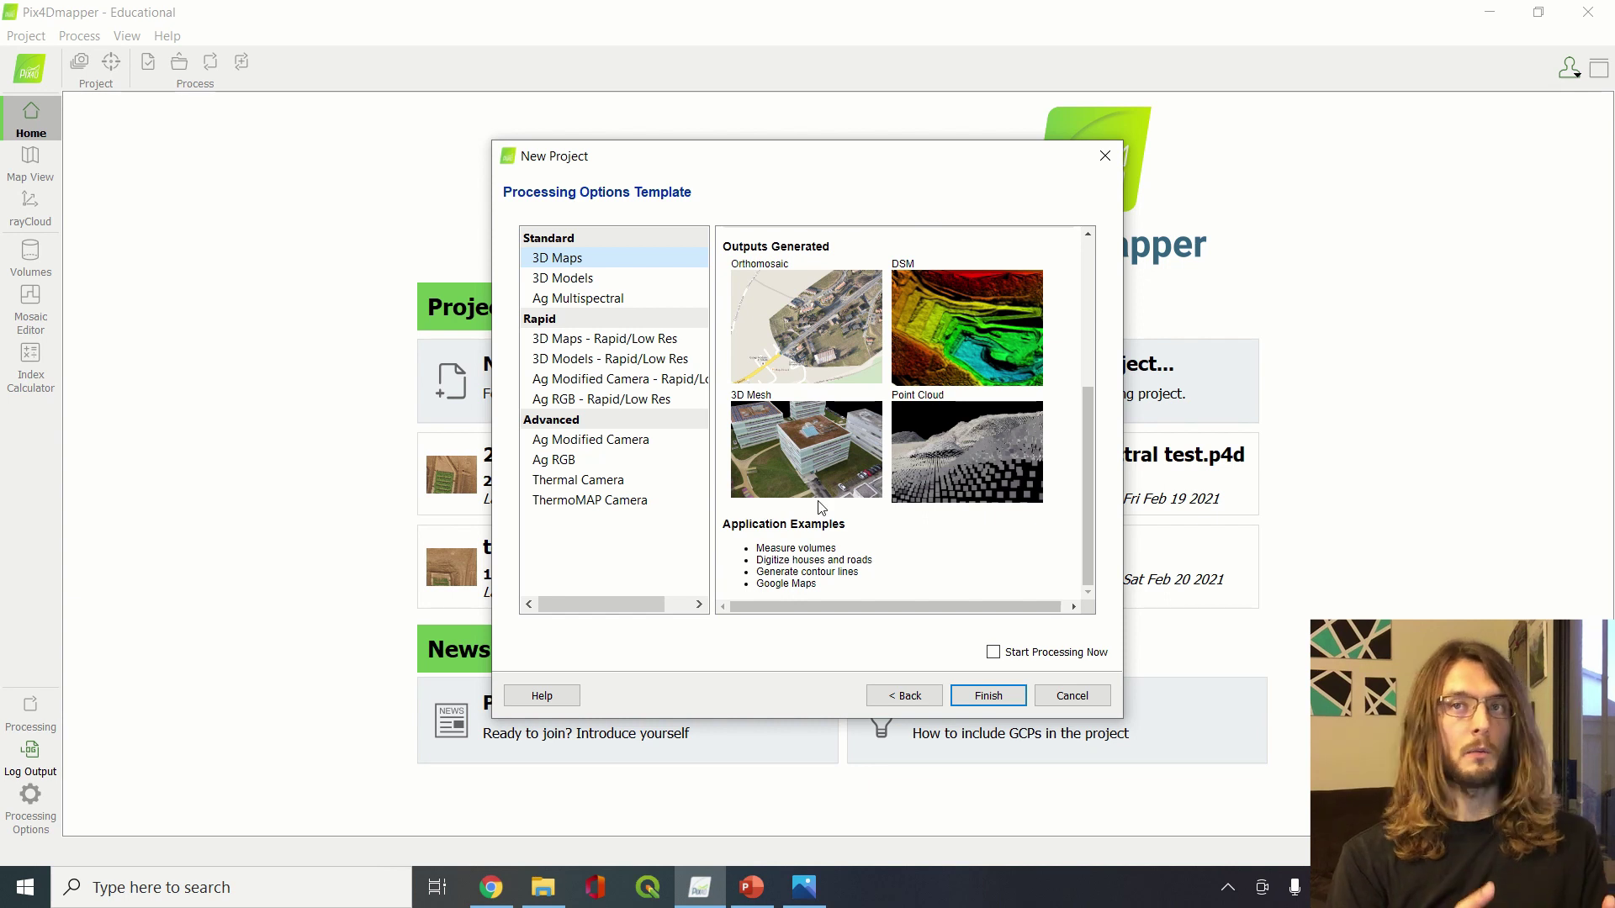
click(985, 695)
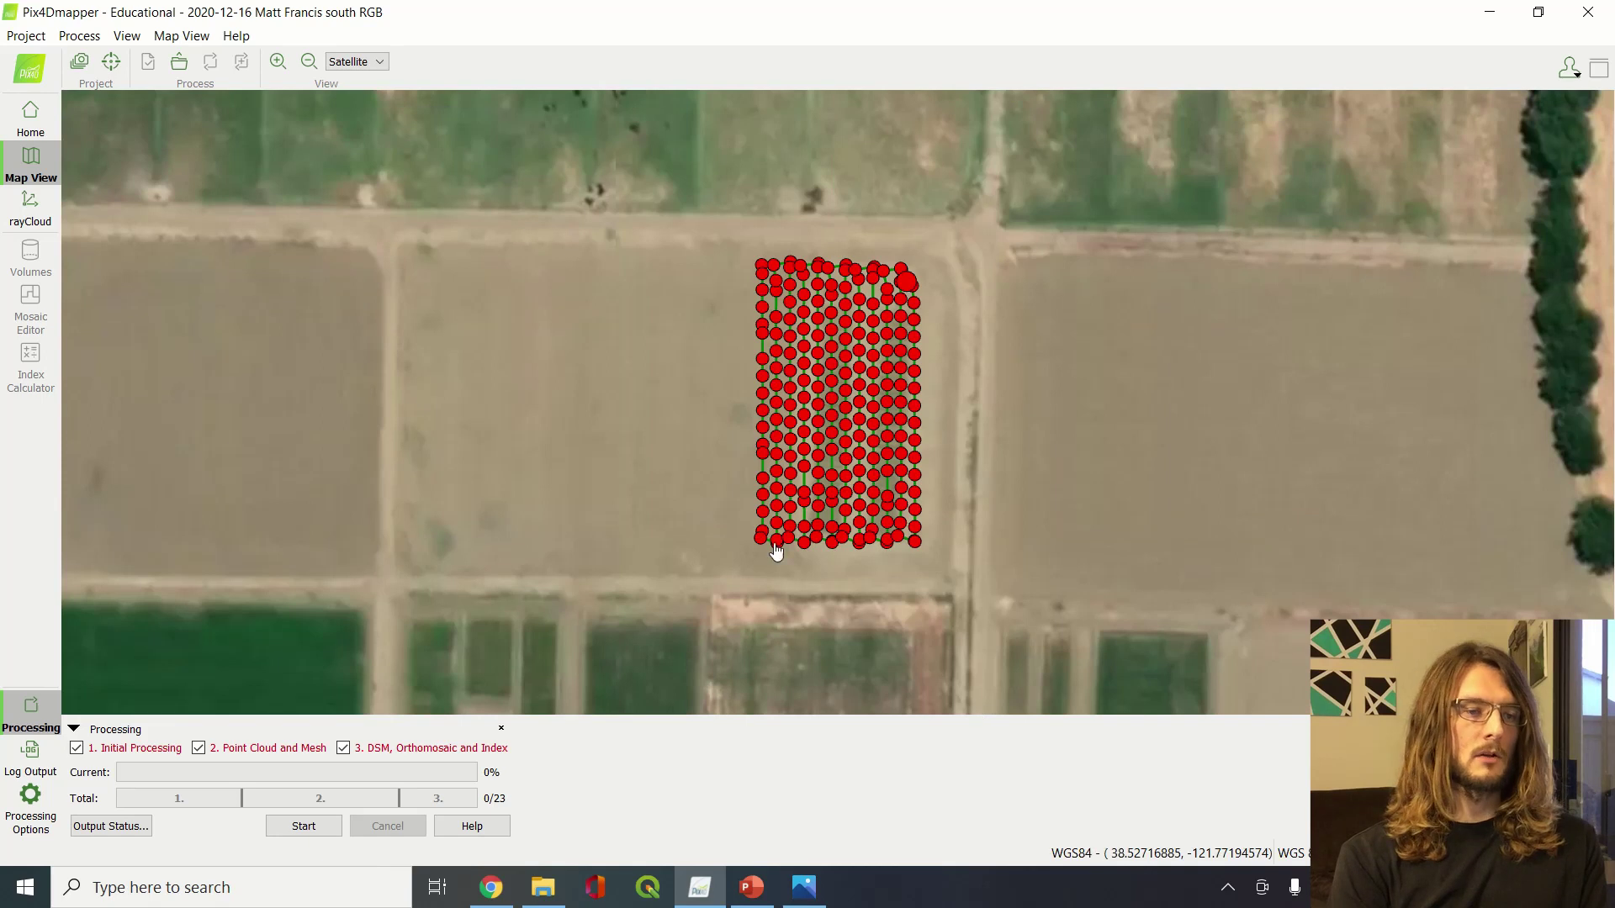
scroll(861, 429, down, 1)
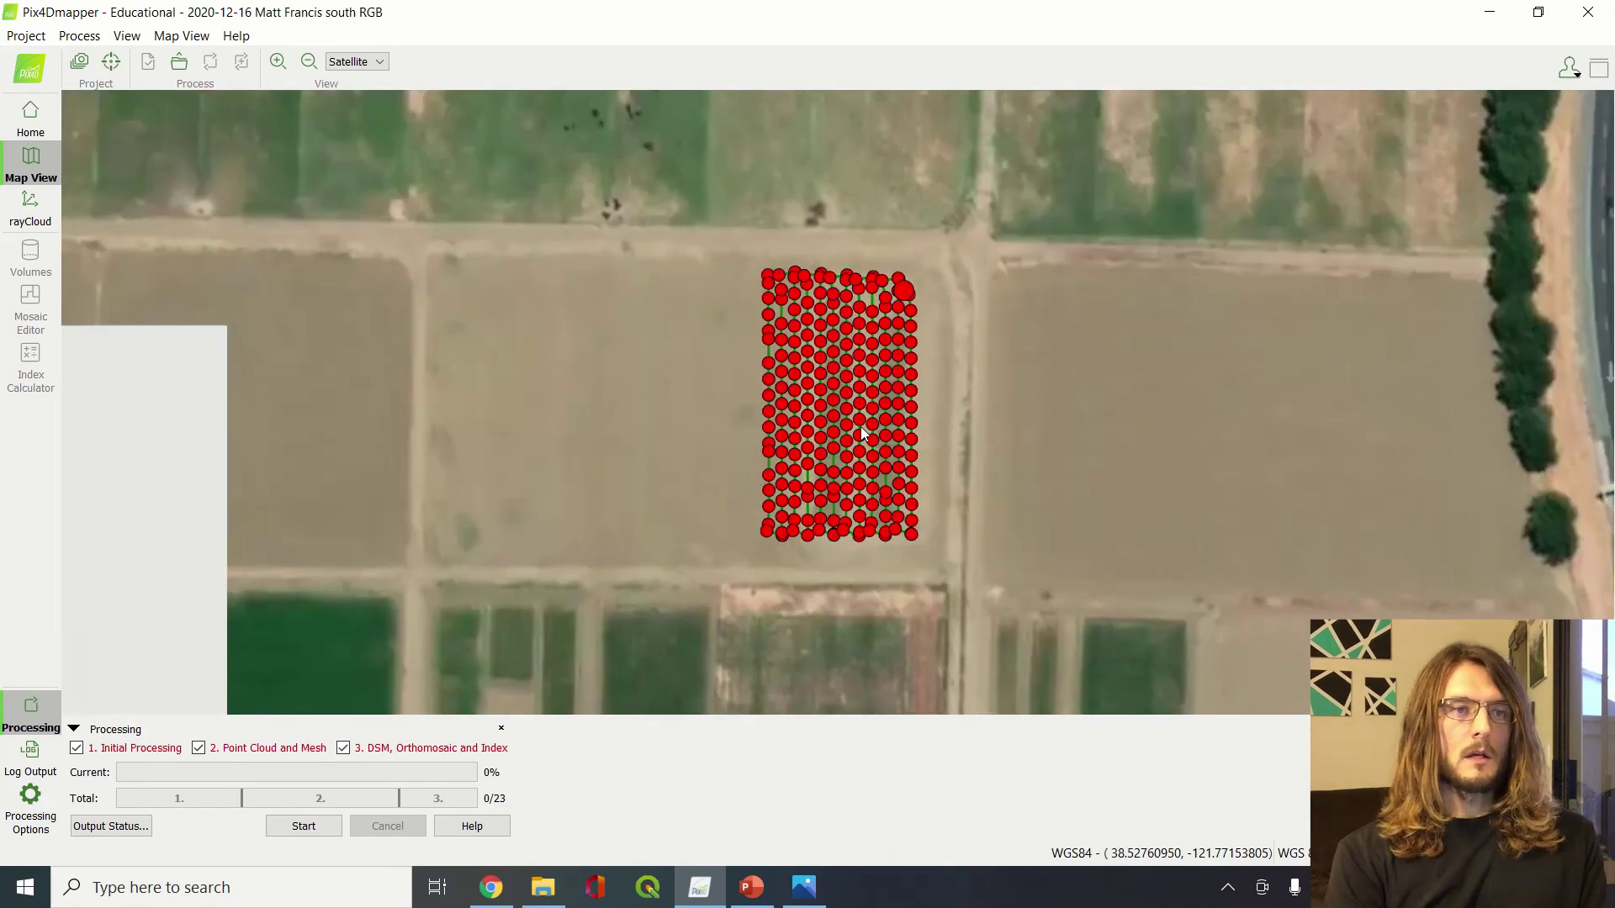
scroll(862, 428, up, 1)
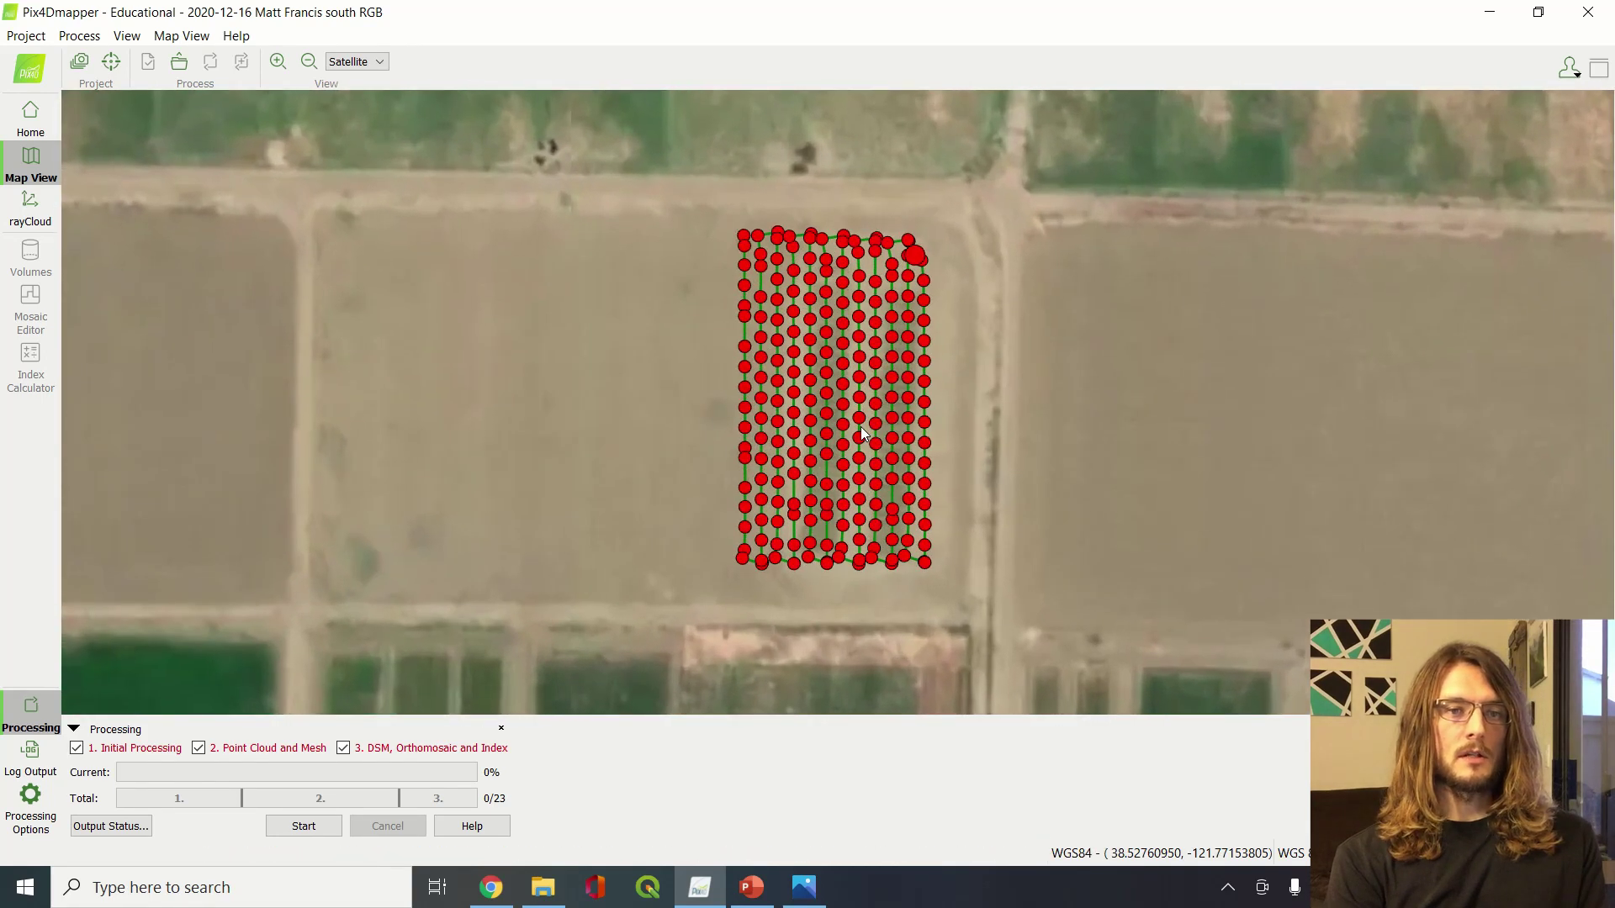
scroll(862, 429, down, 2)
scroll(860, 427, down, 1)
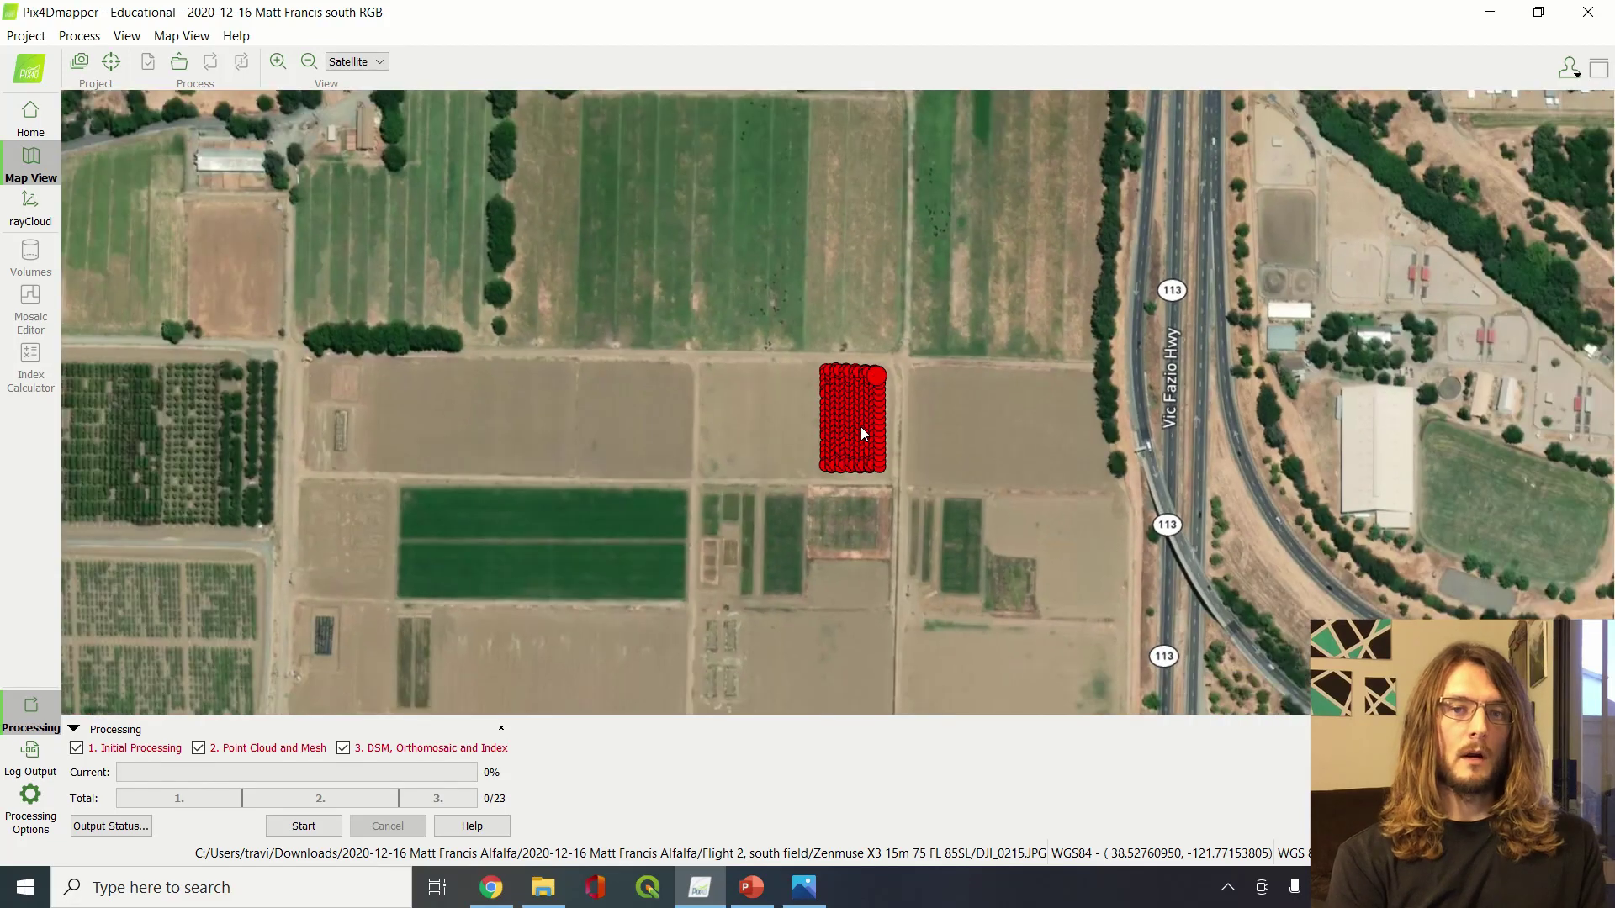
scroll(860, 427, down, 1)
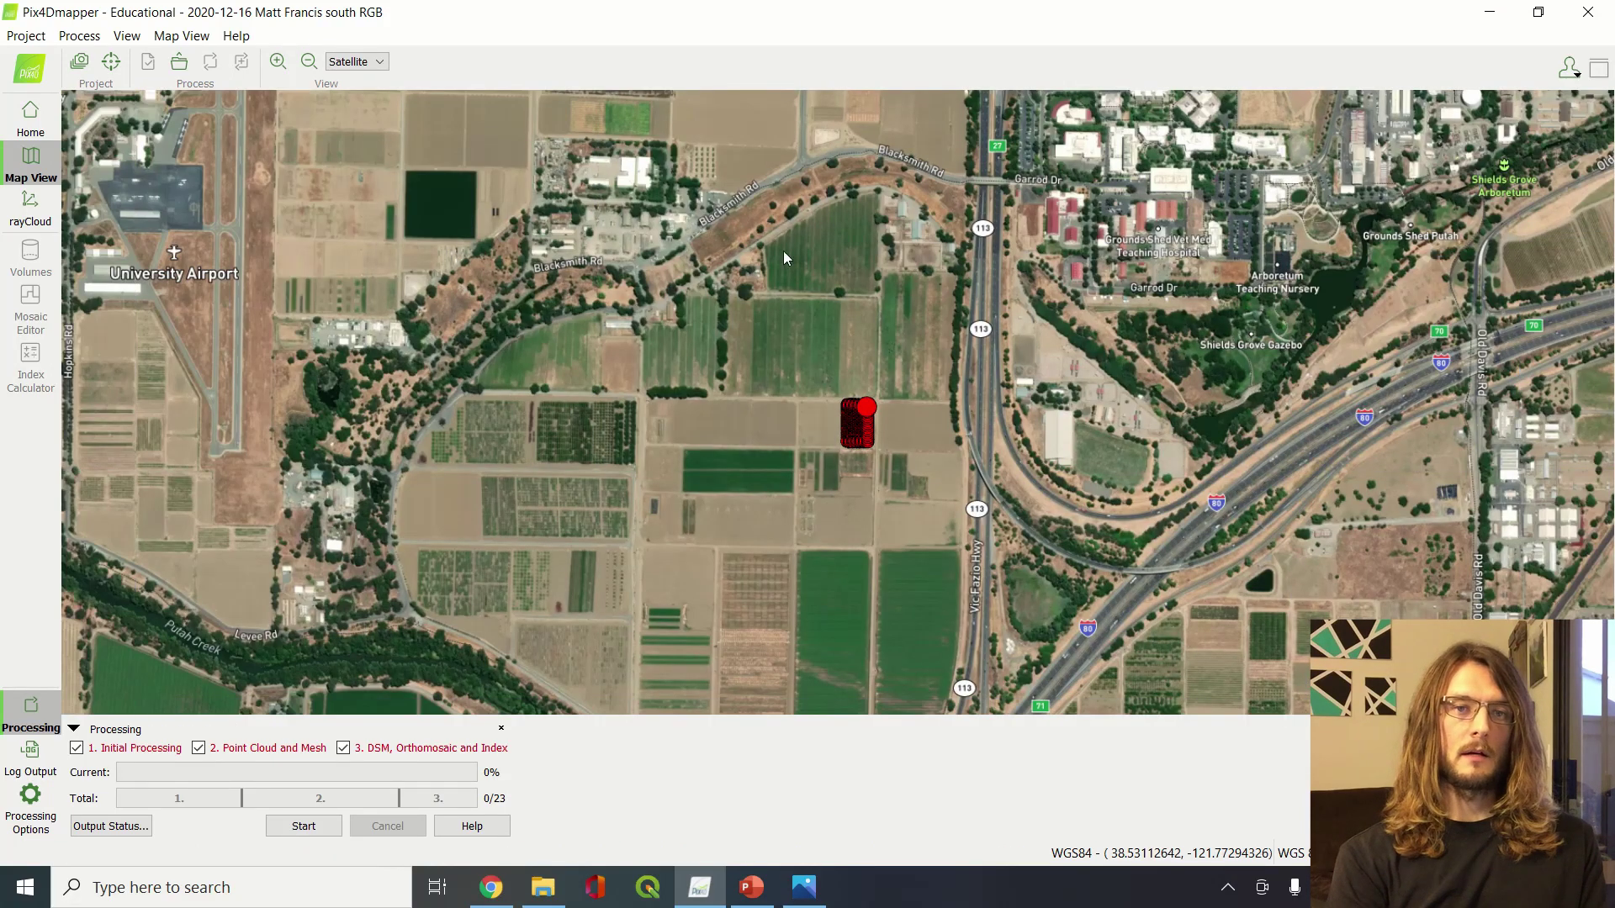
scroll(870, 430, up, 4)
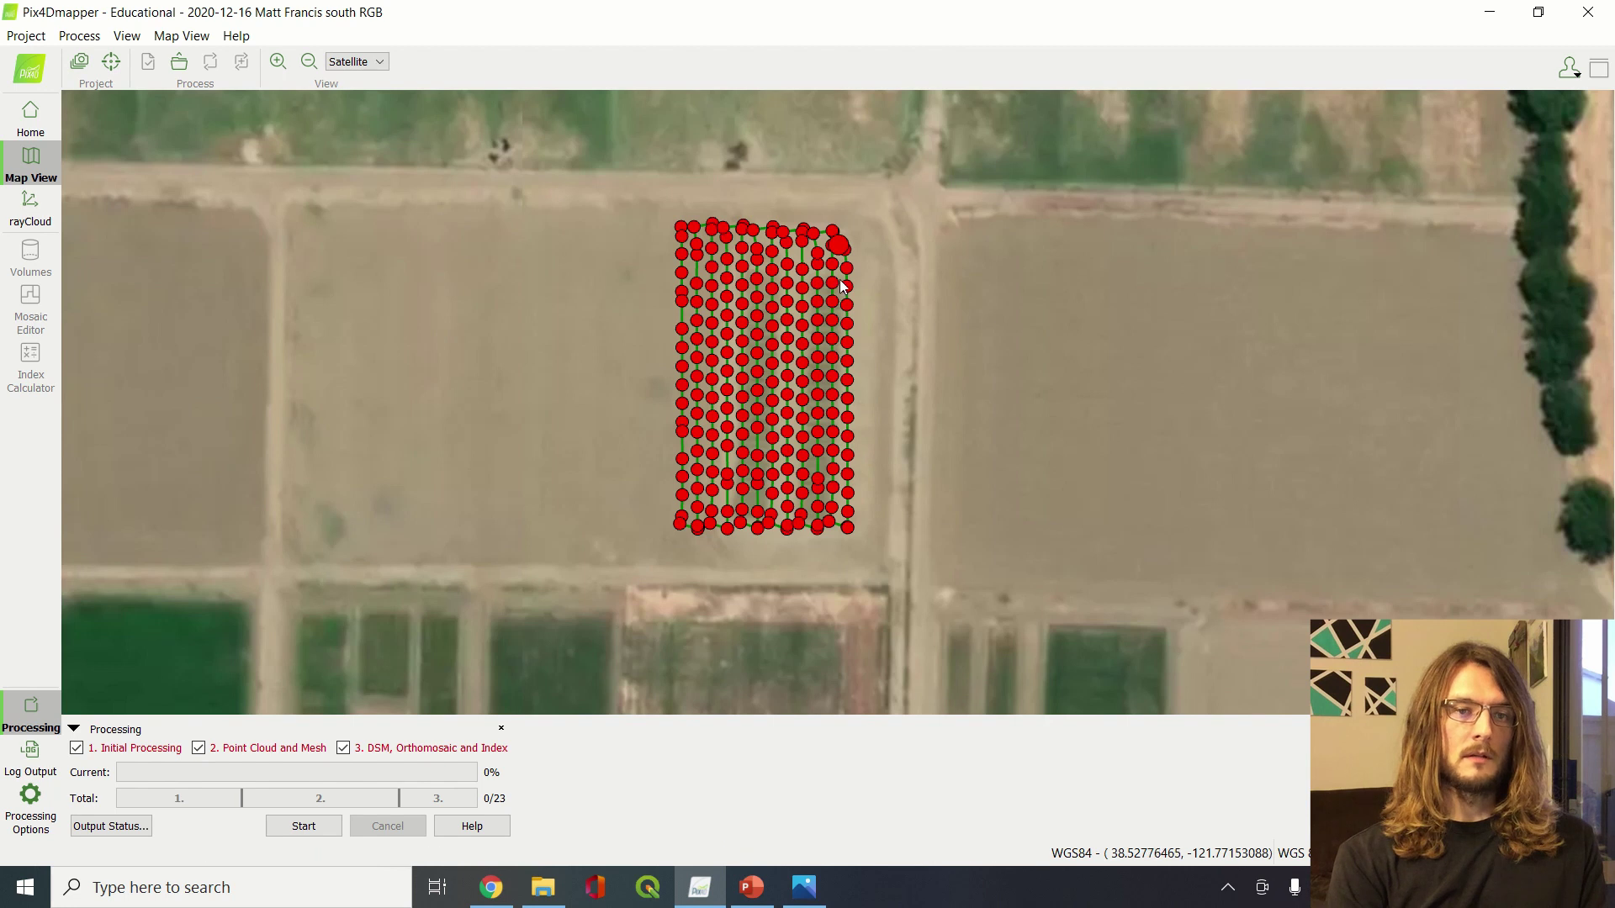
scroll(848, 409, up, 3)
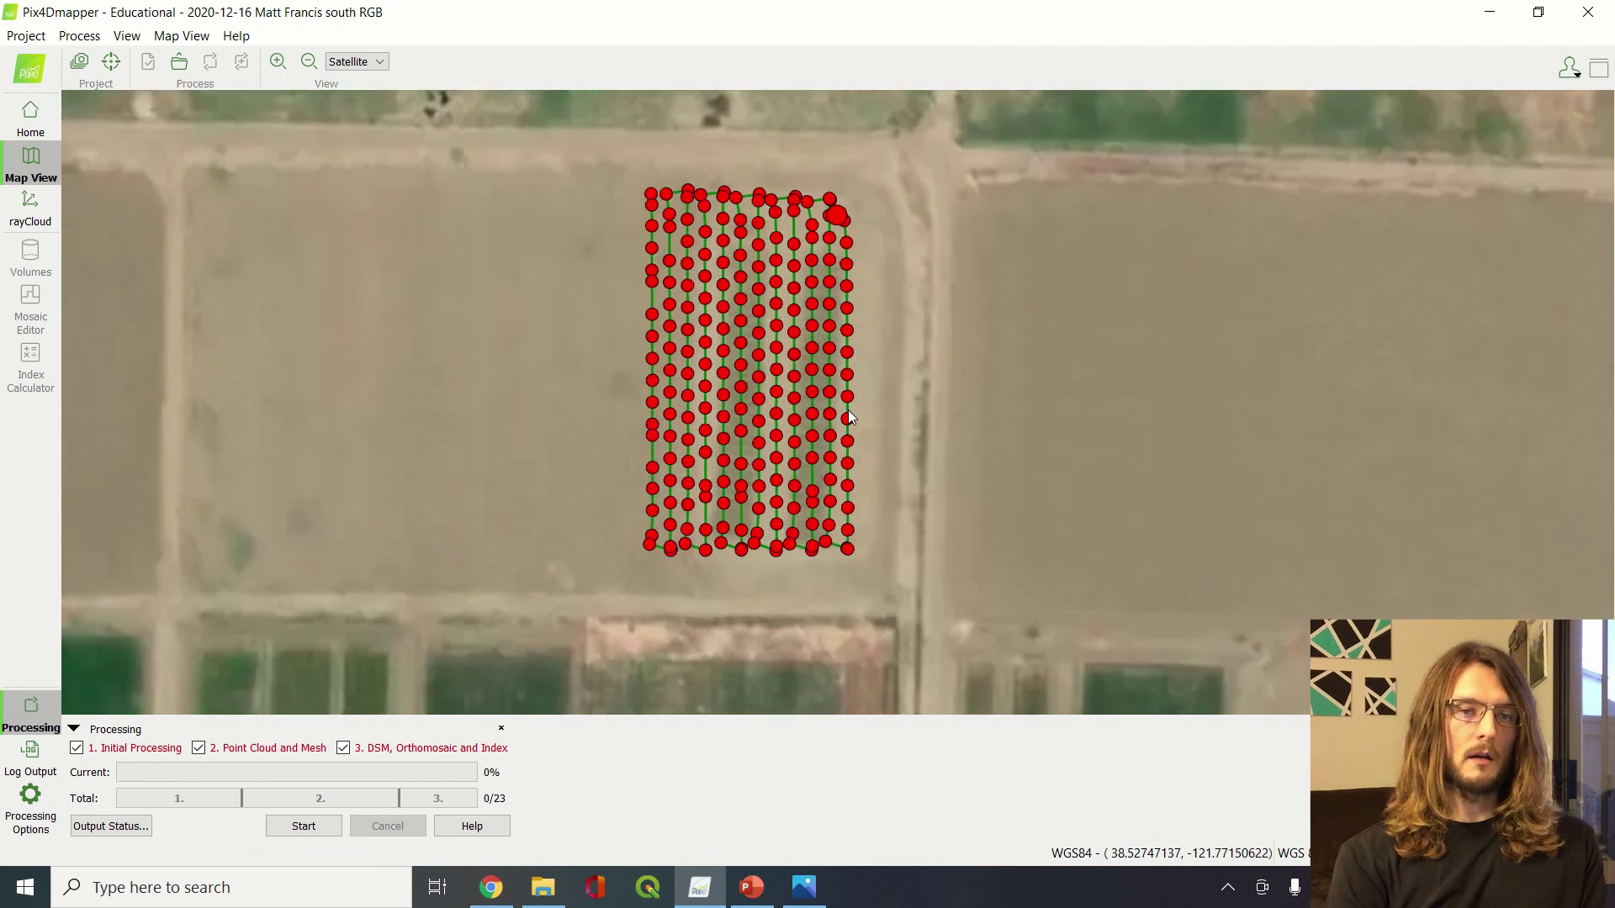
scroll(850, 417, up, 2)
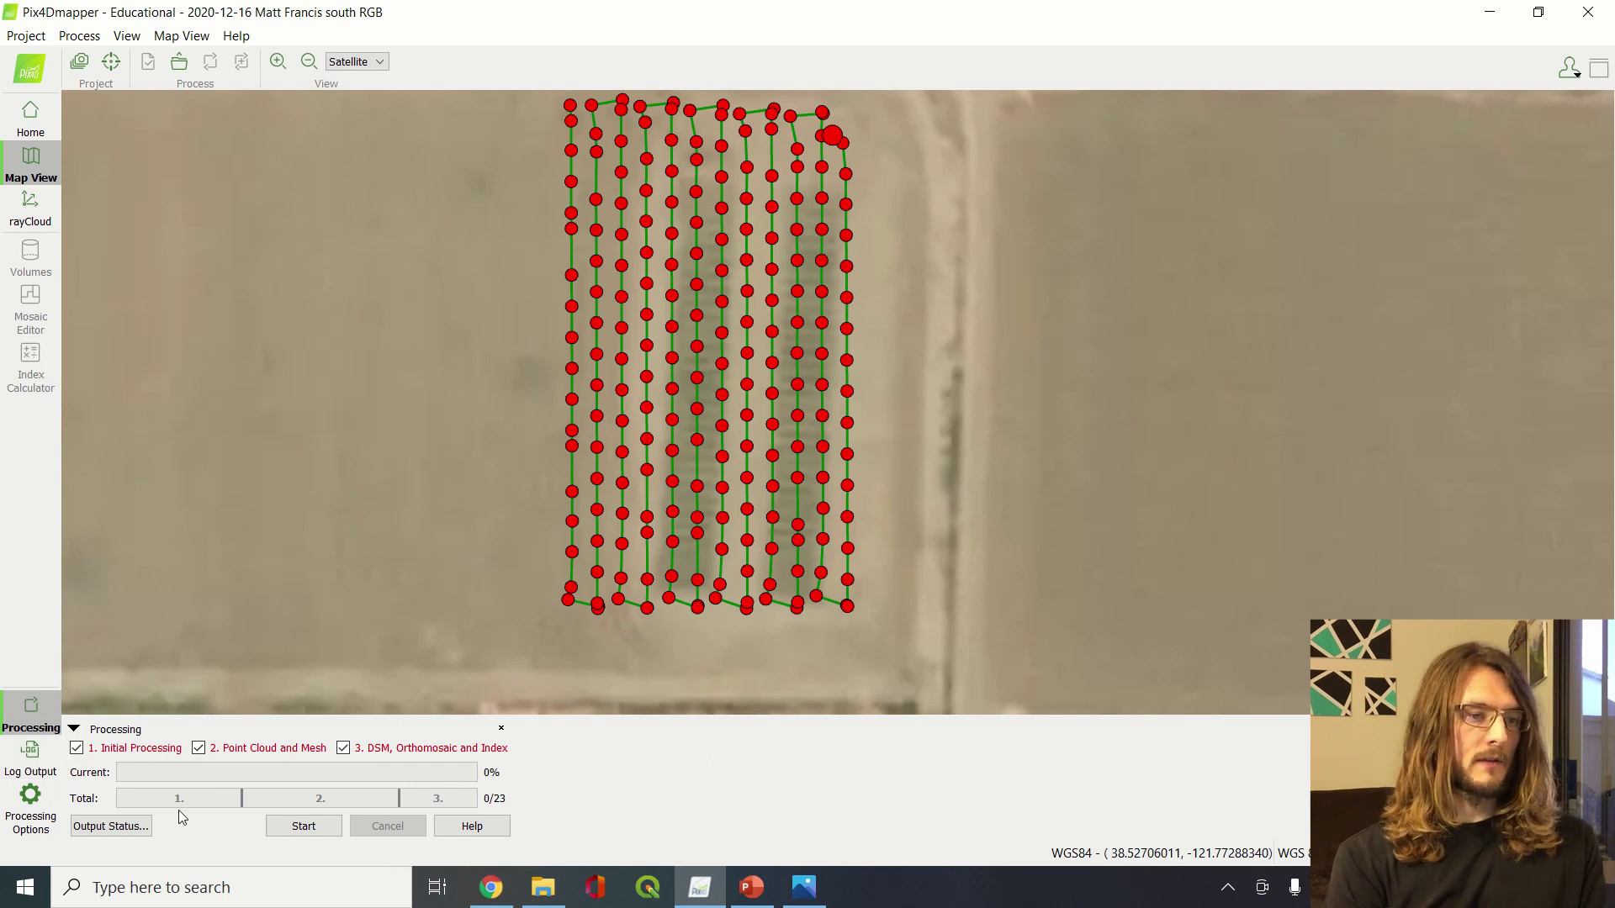
click(34, 709)
click(34, 709)
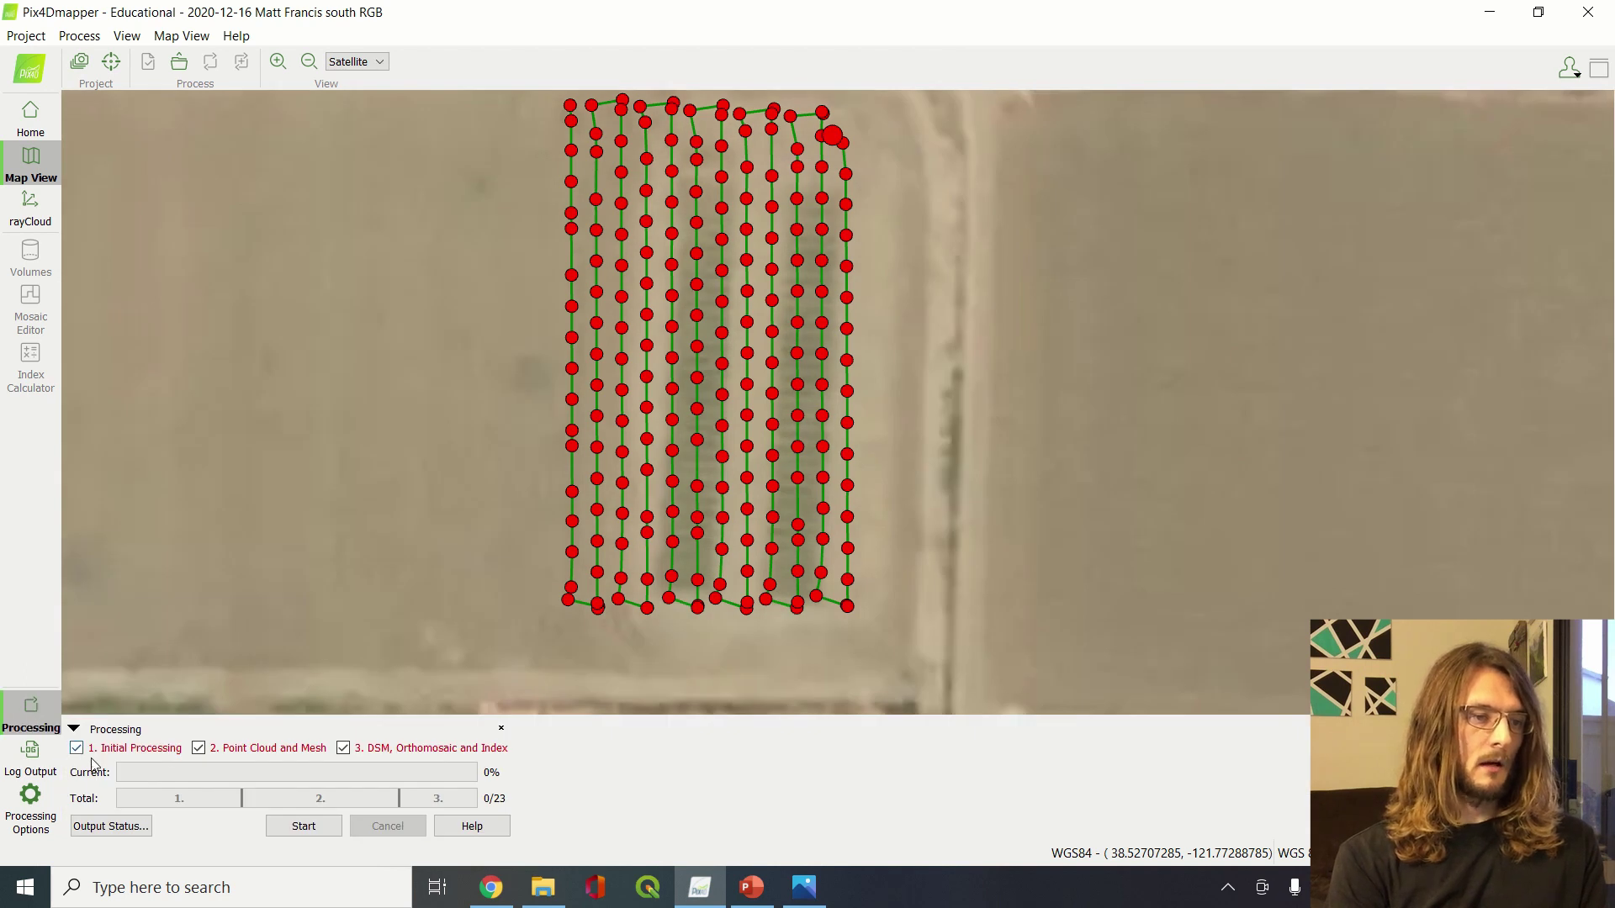
In Processing Options, review steps 1 and 2, then view the DSM and Orthomosaic GeoTIFF settings
click(32, 808)
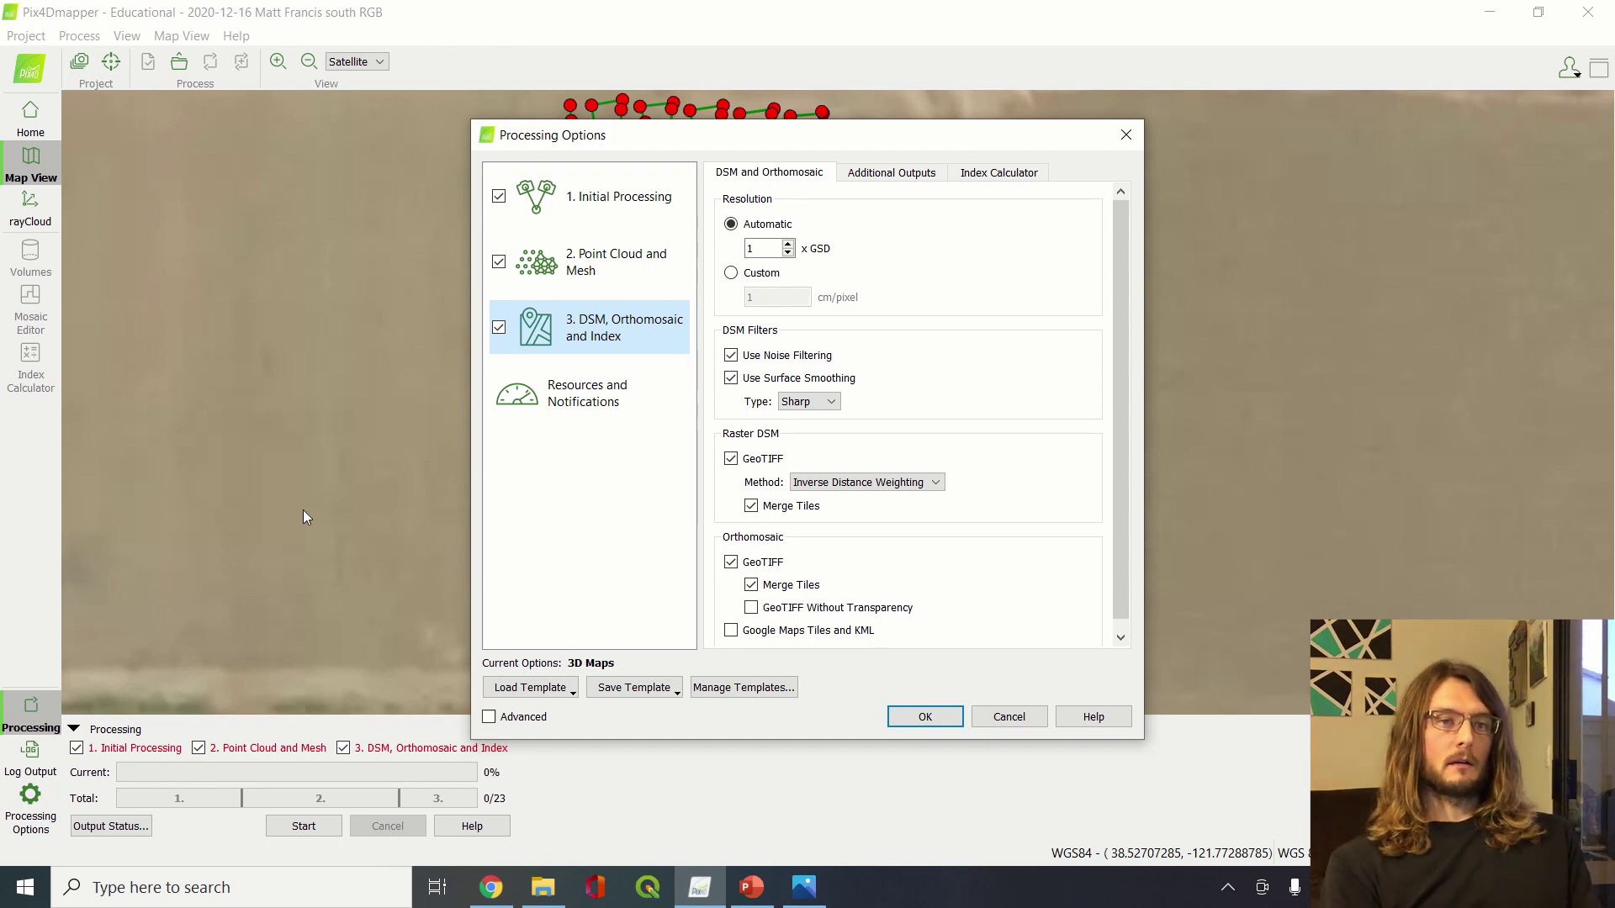
click(614, 199)
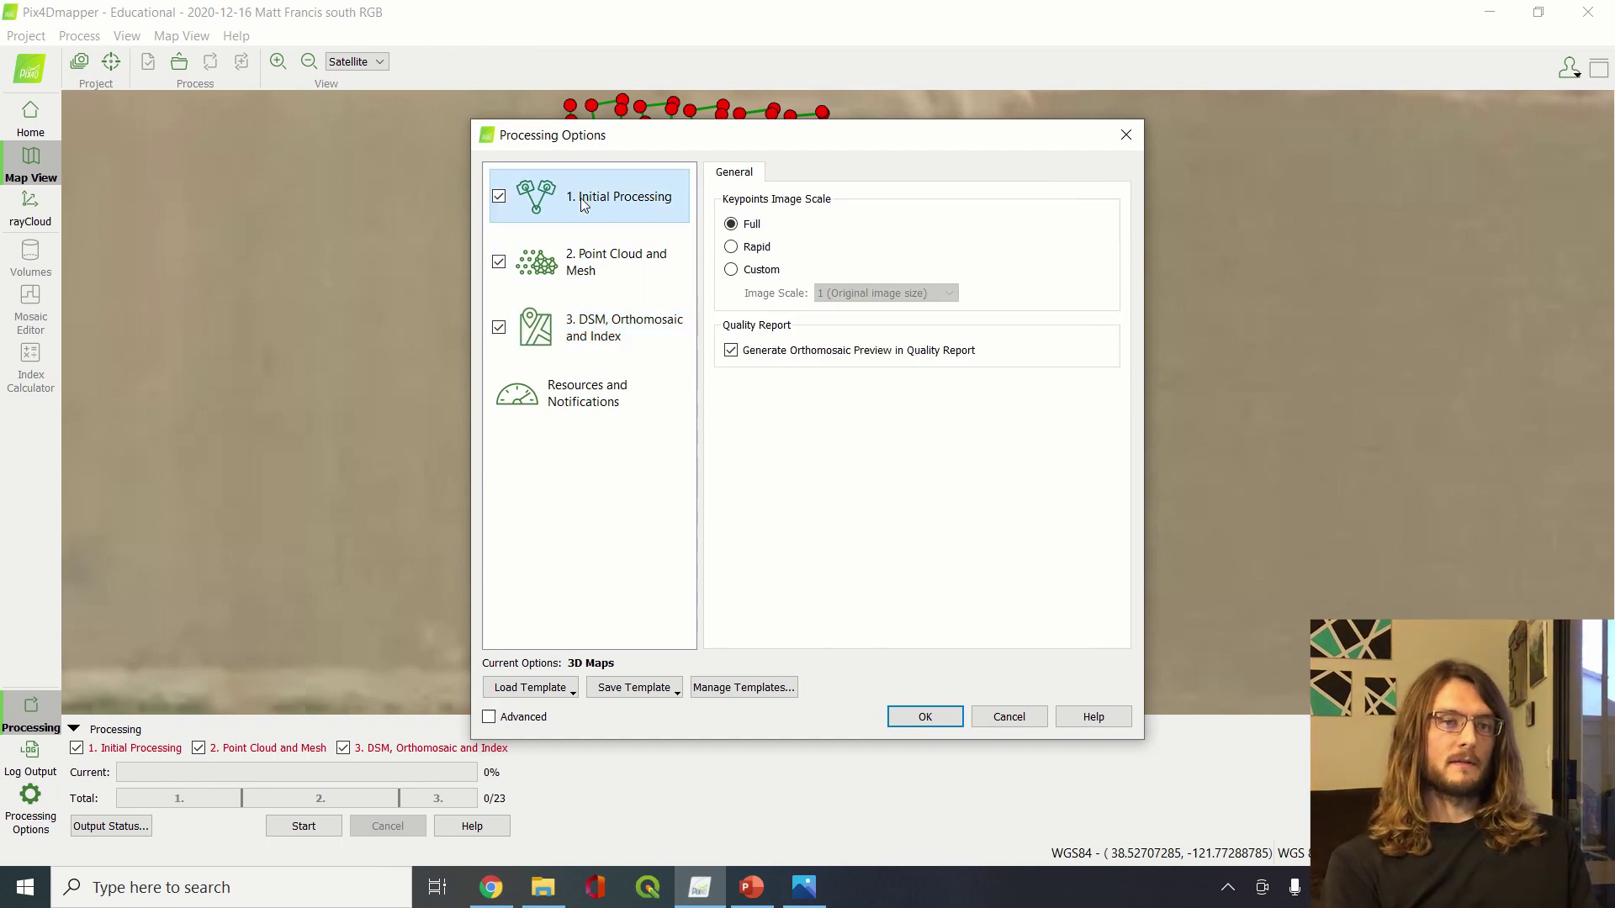
click(626, 268)
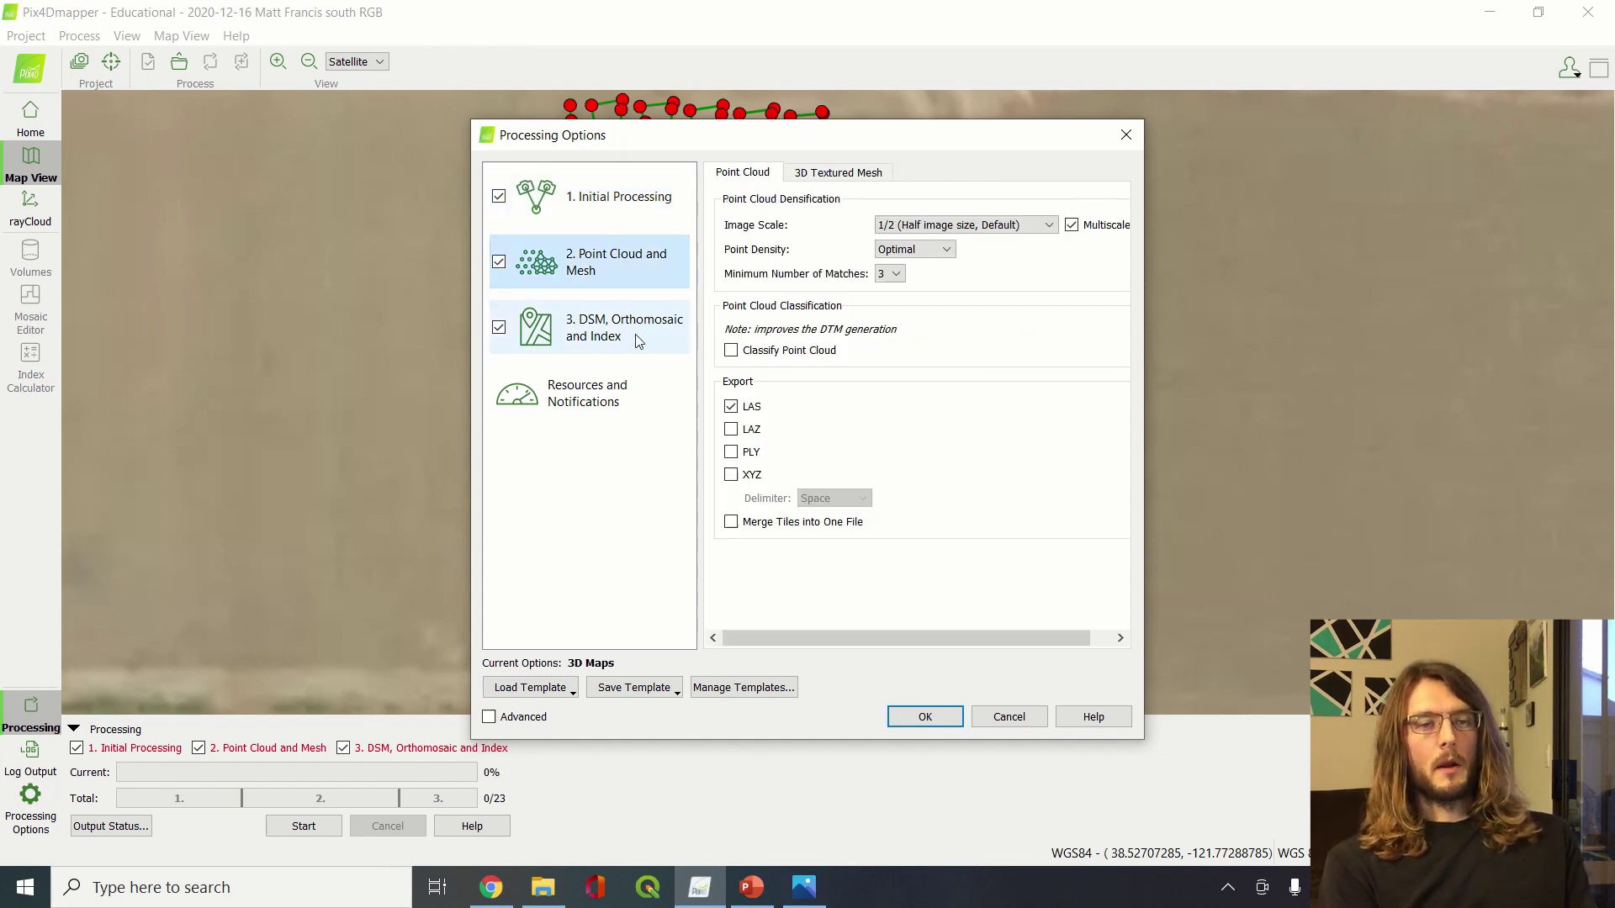
click(635, 335)
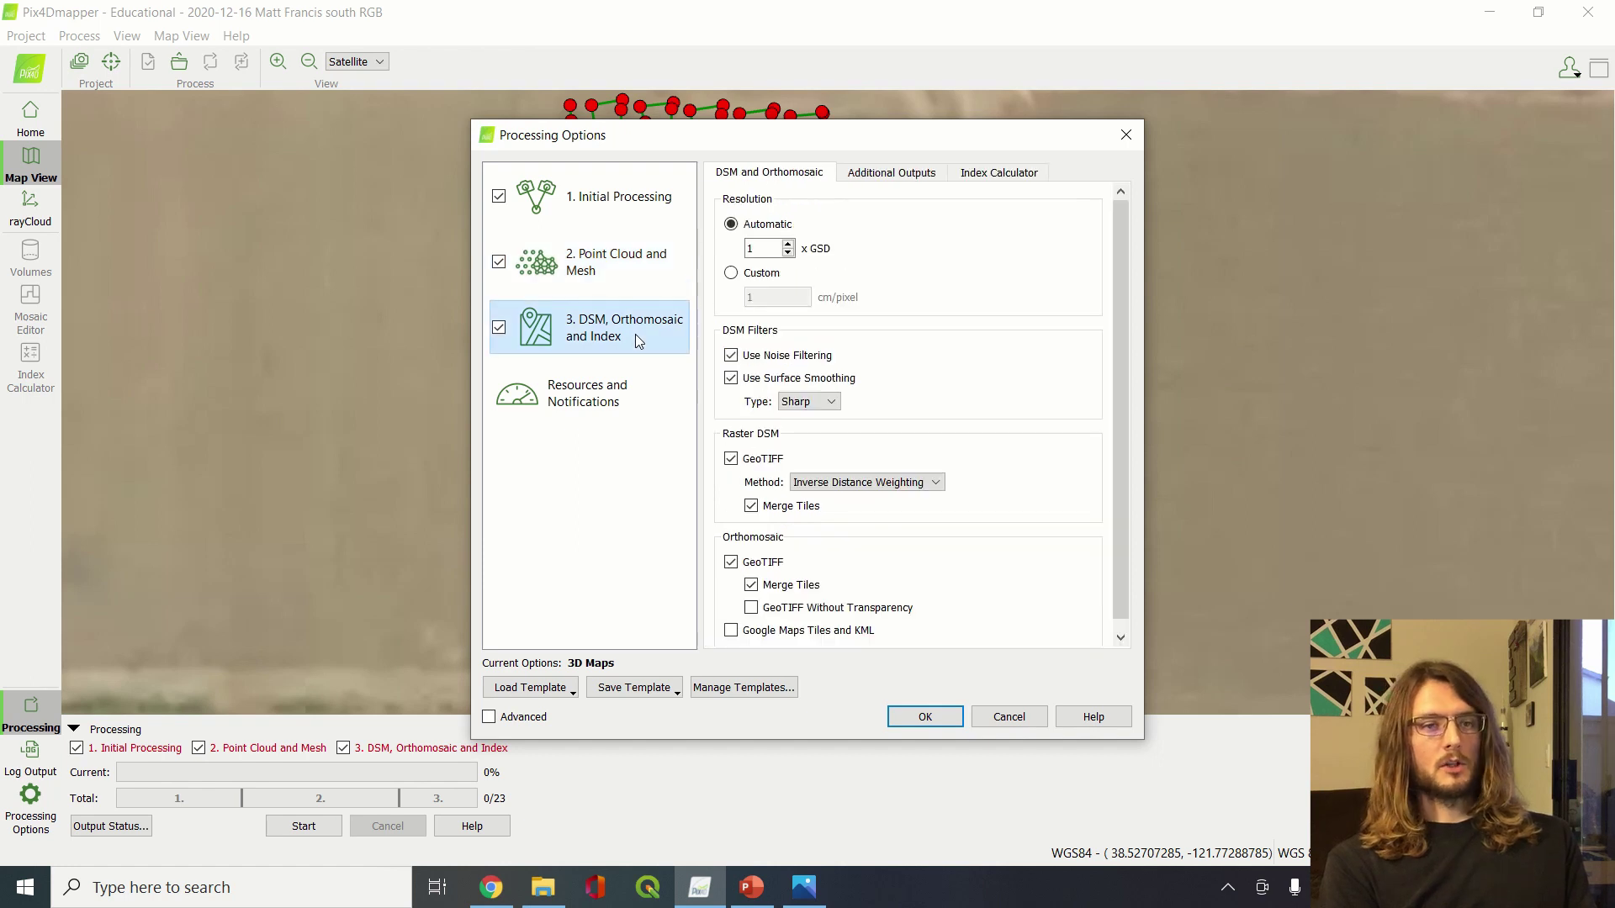
scroll(914, 410, down, 1)
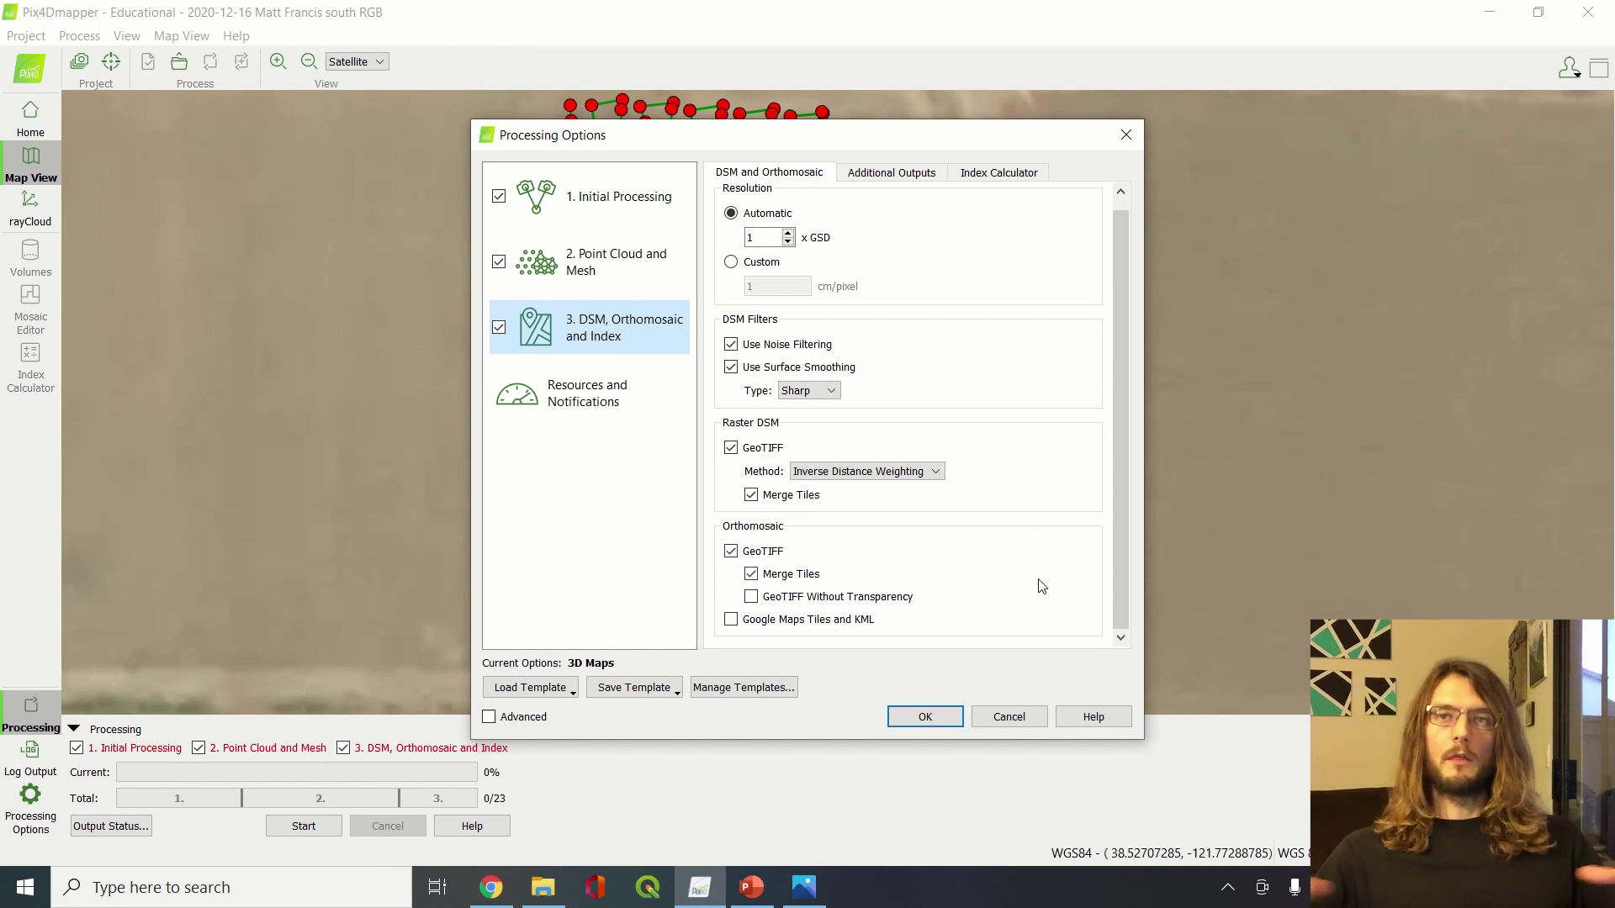
Look over the Additional Outputs settings, then move to the Index Calculator settings
click(920, 180)
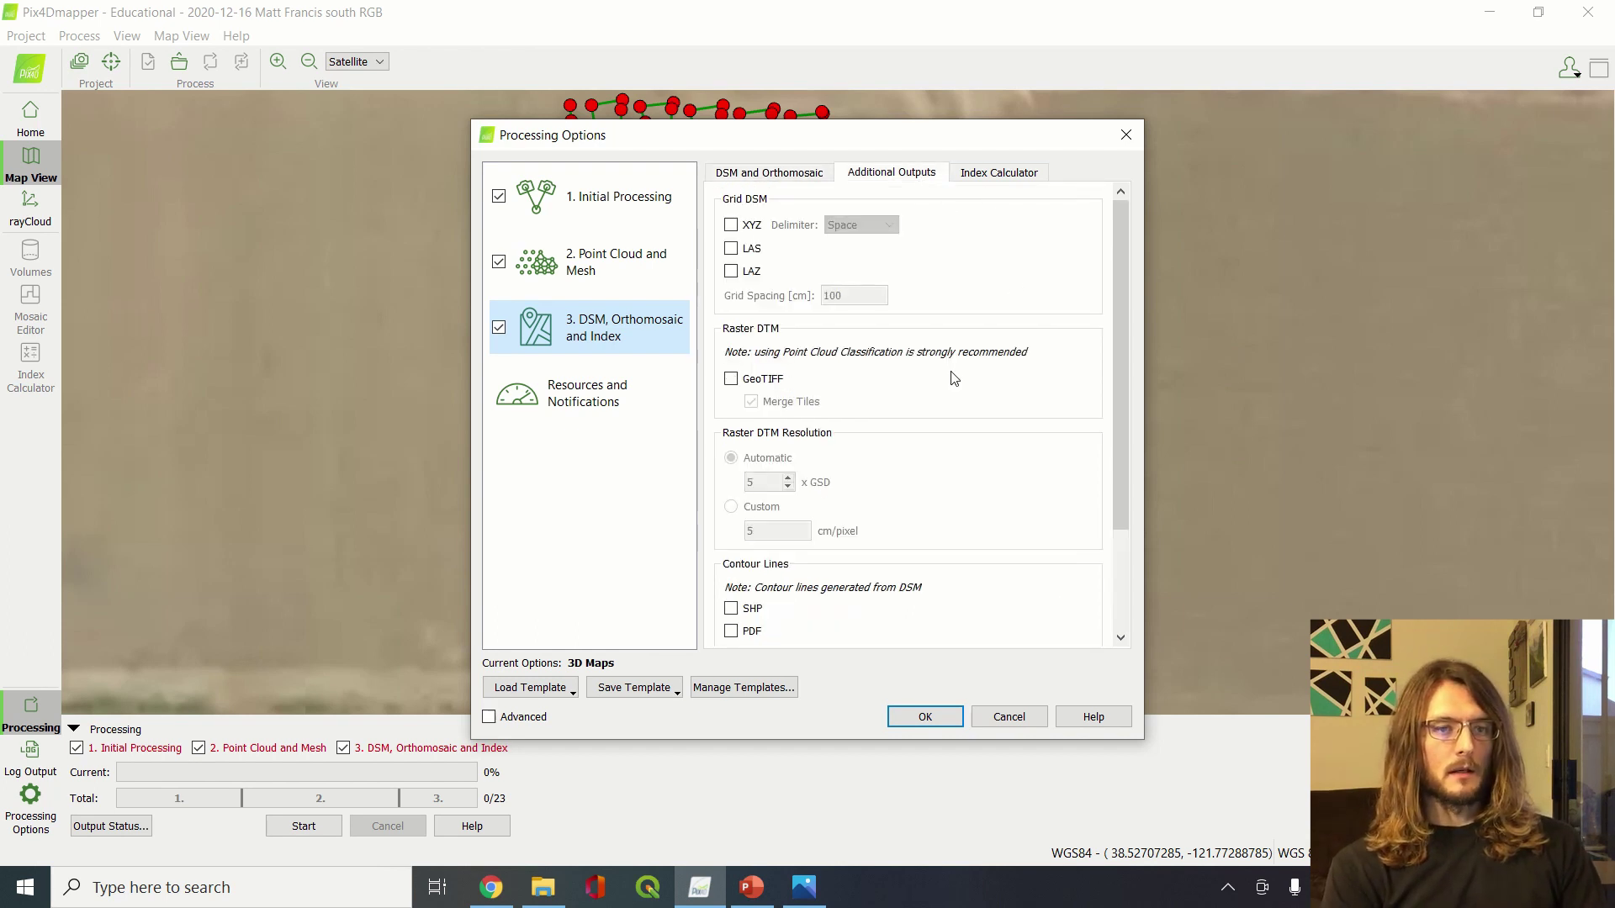
scroll(951, 374, down, 3)
scroll(951, 374, up, 3)
click(987, 177)
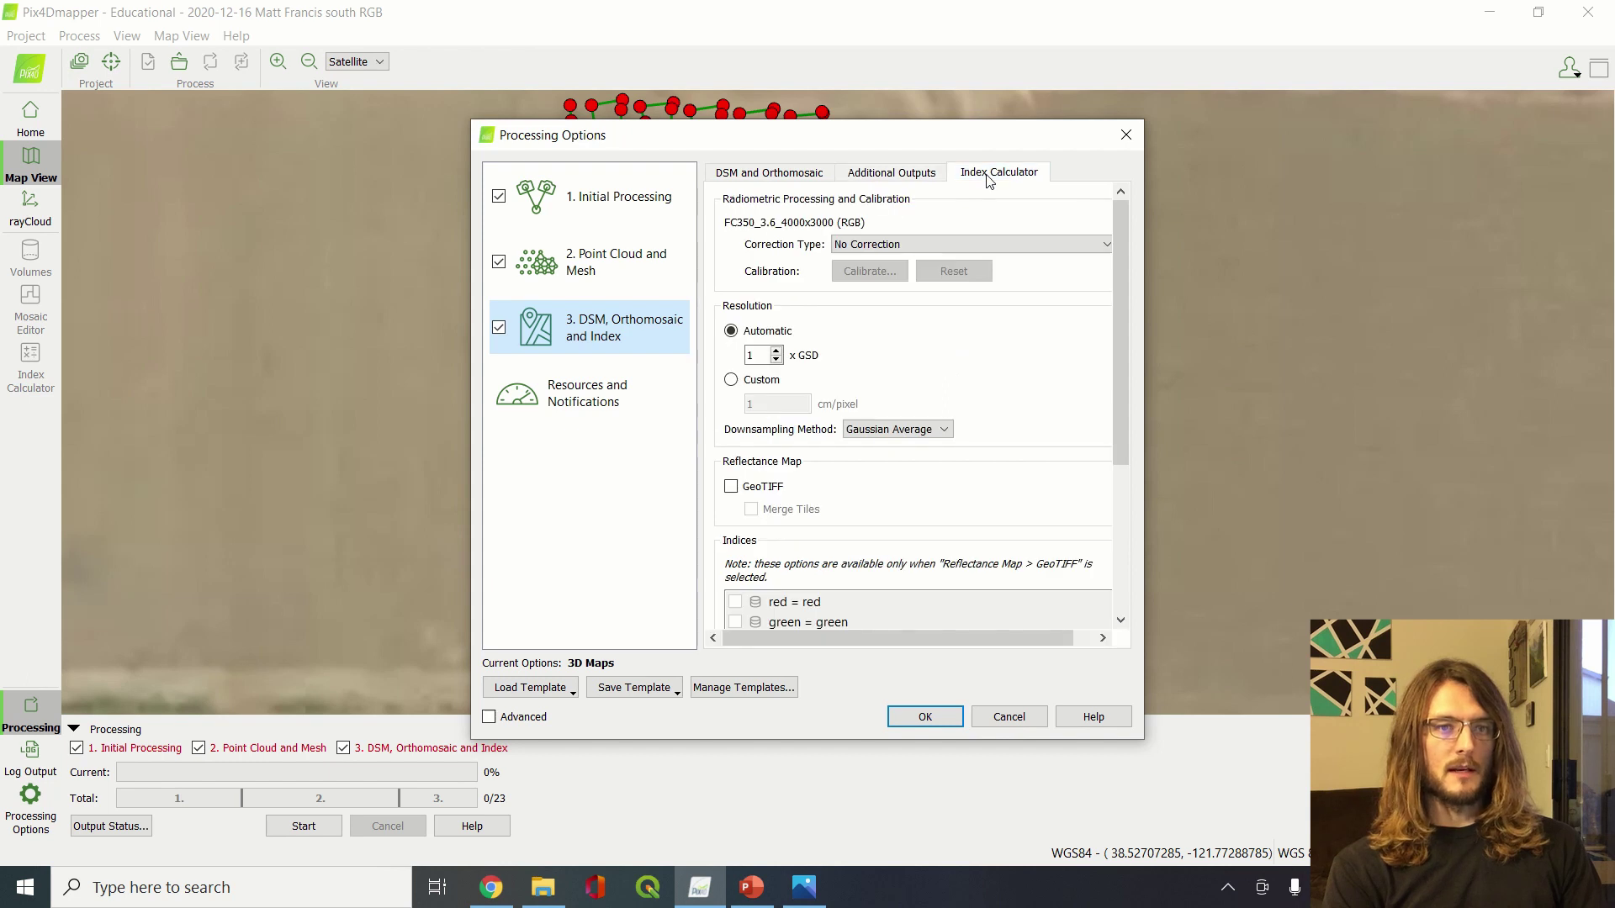
click(917, 177)
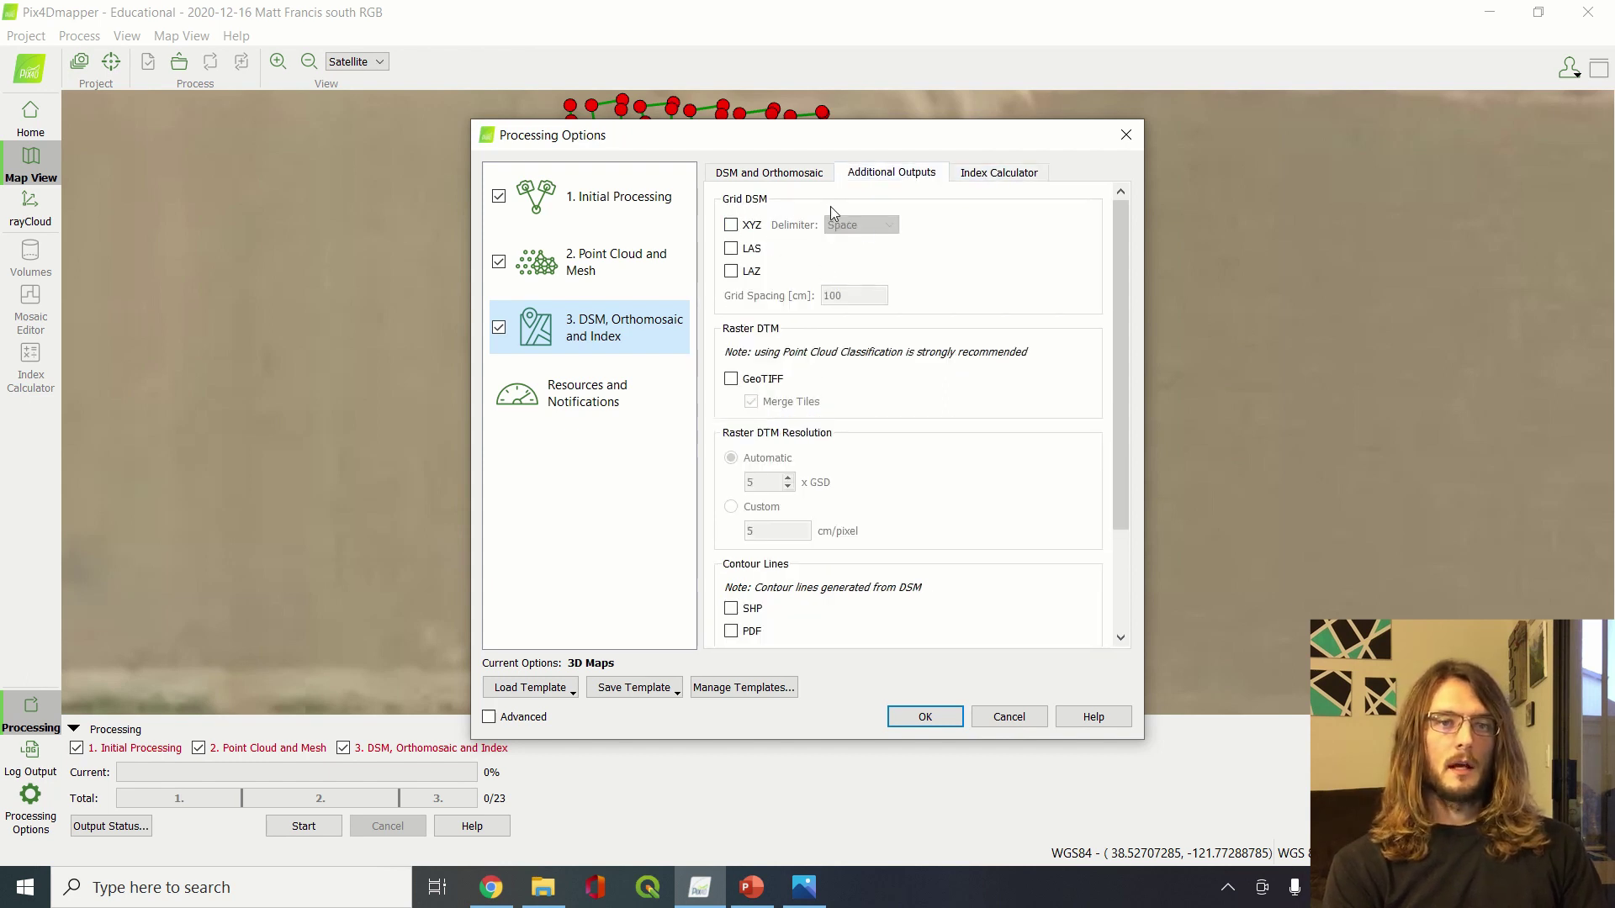
click(994, 174)
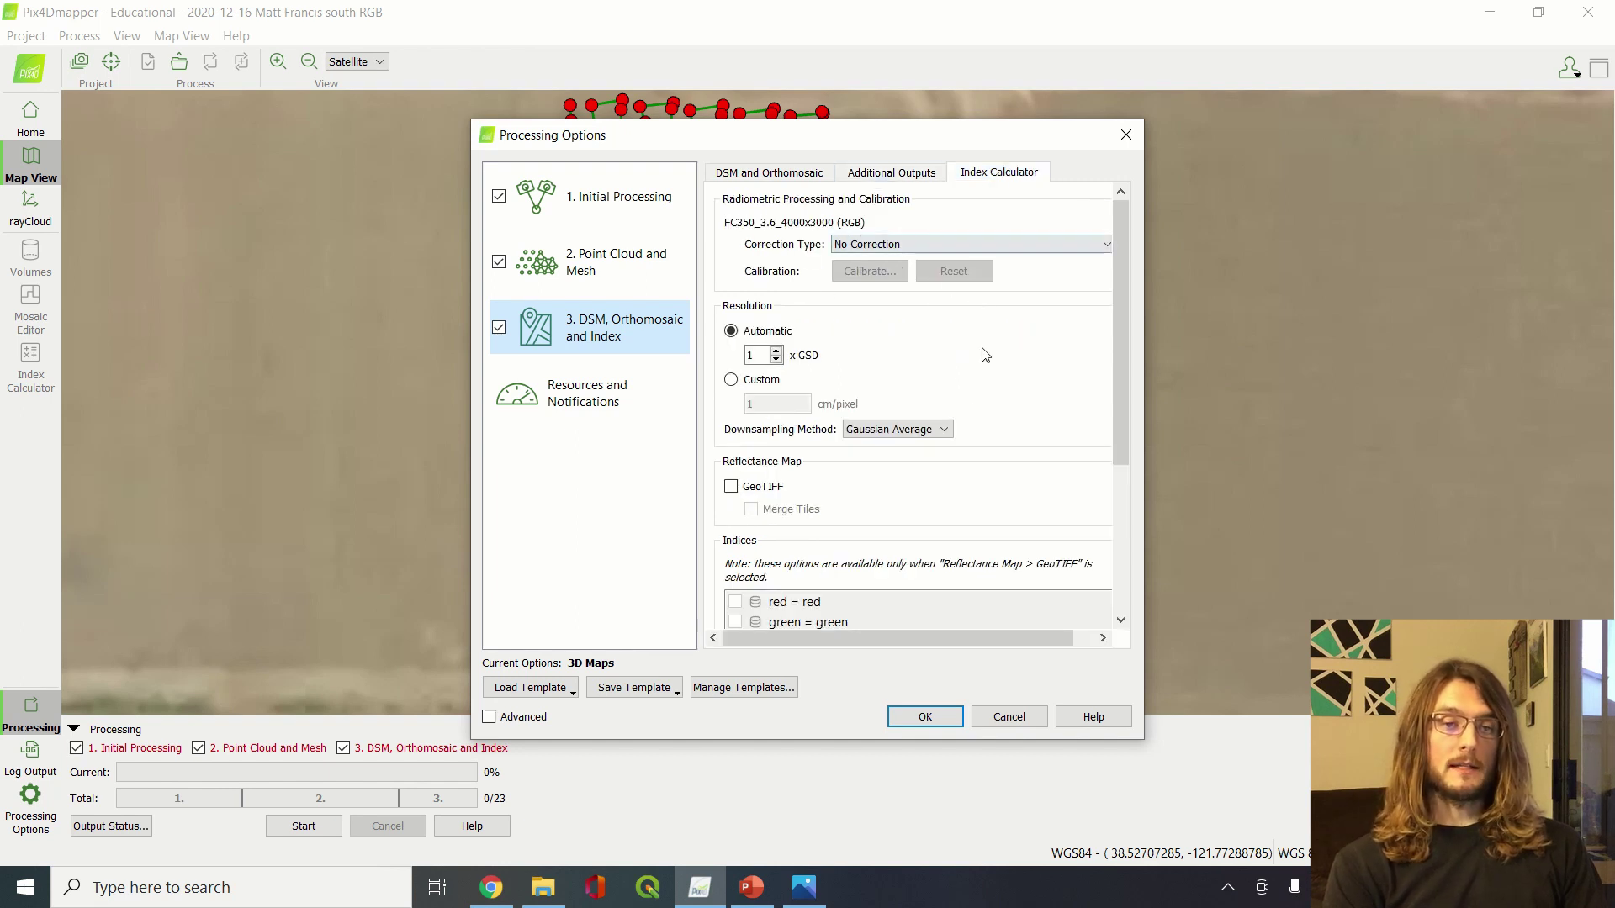
scroll(962, 414, down, 3)
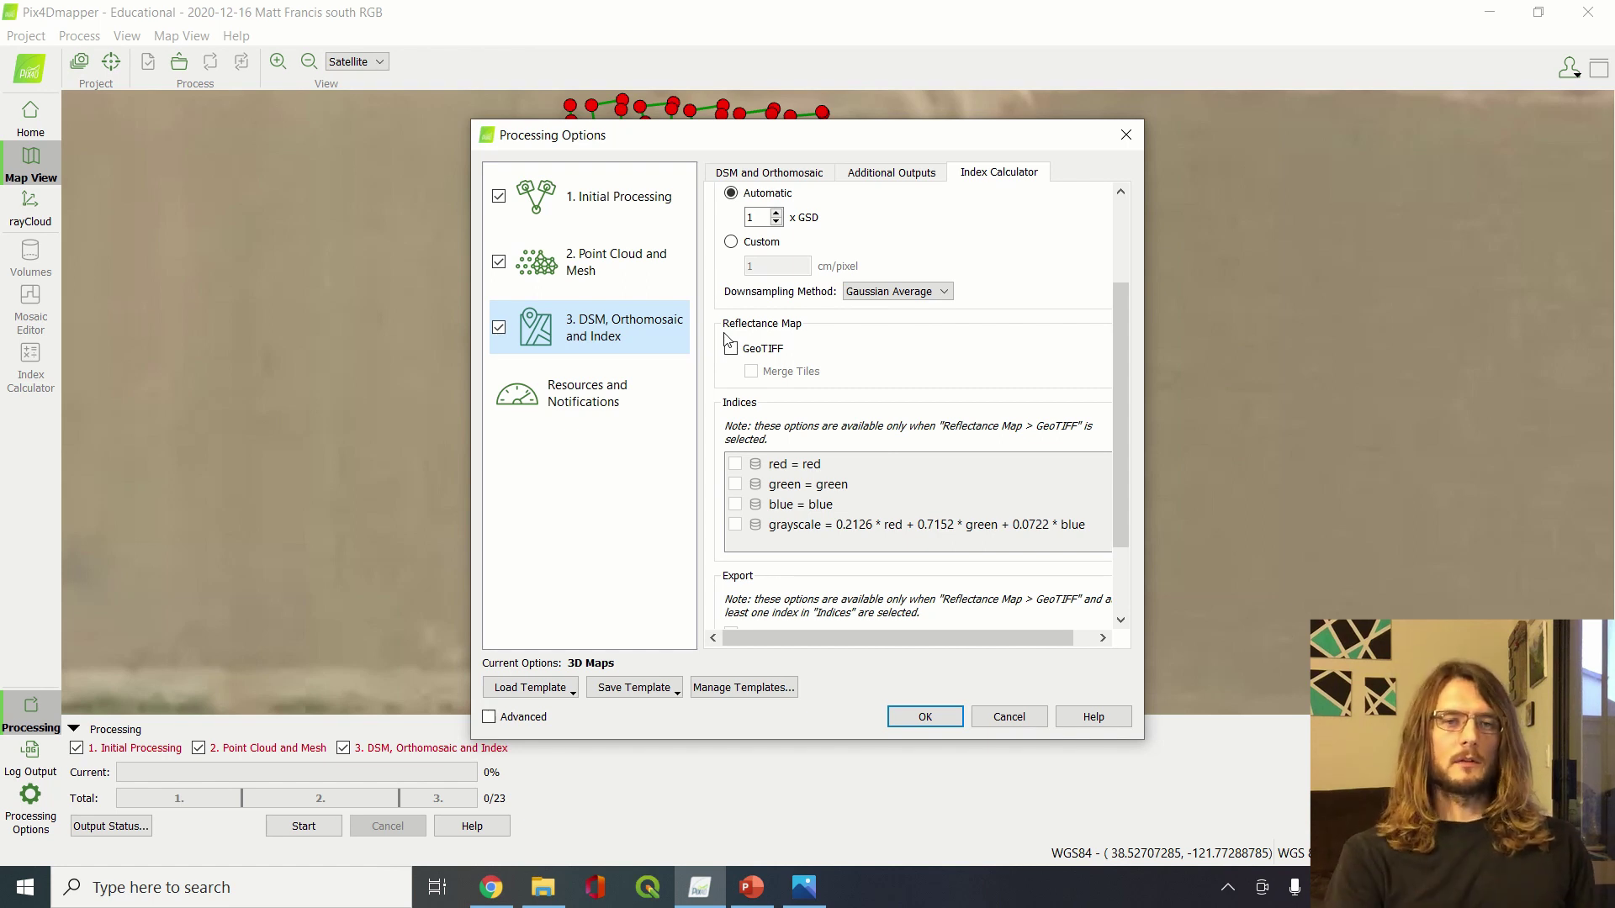
Enable the GeoTIFF reflectance map plus red and blue indices, then confirm with OK
click(731, 350)
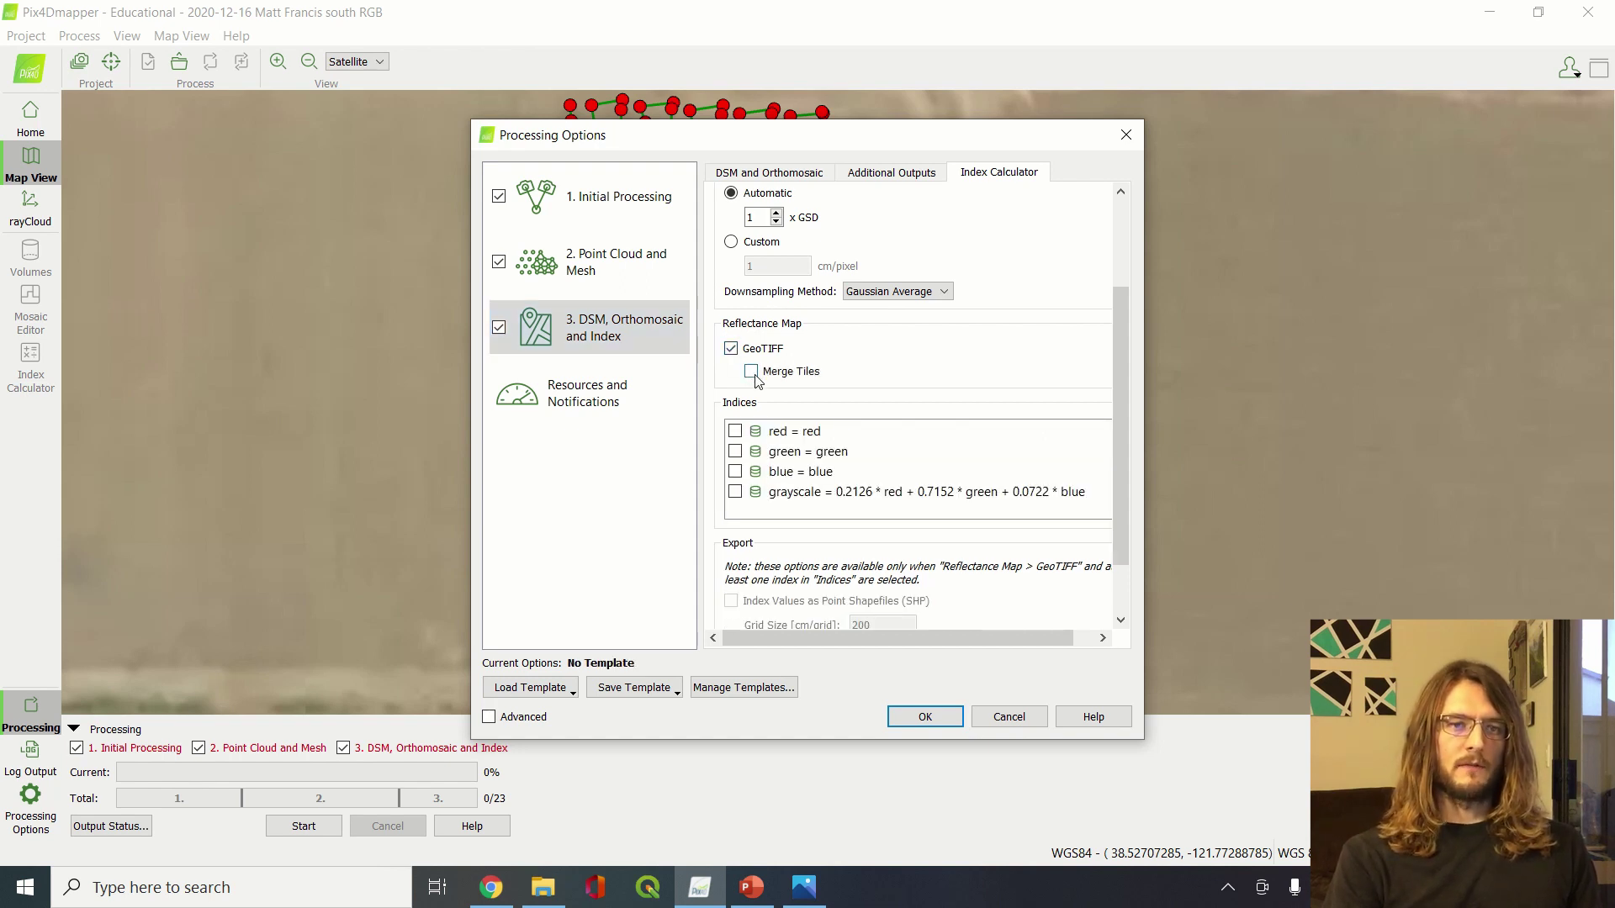
click(735, 433)
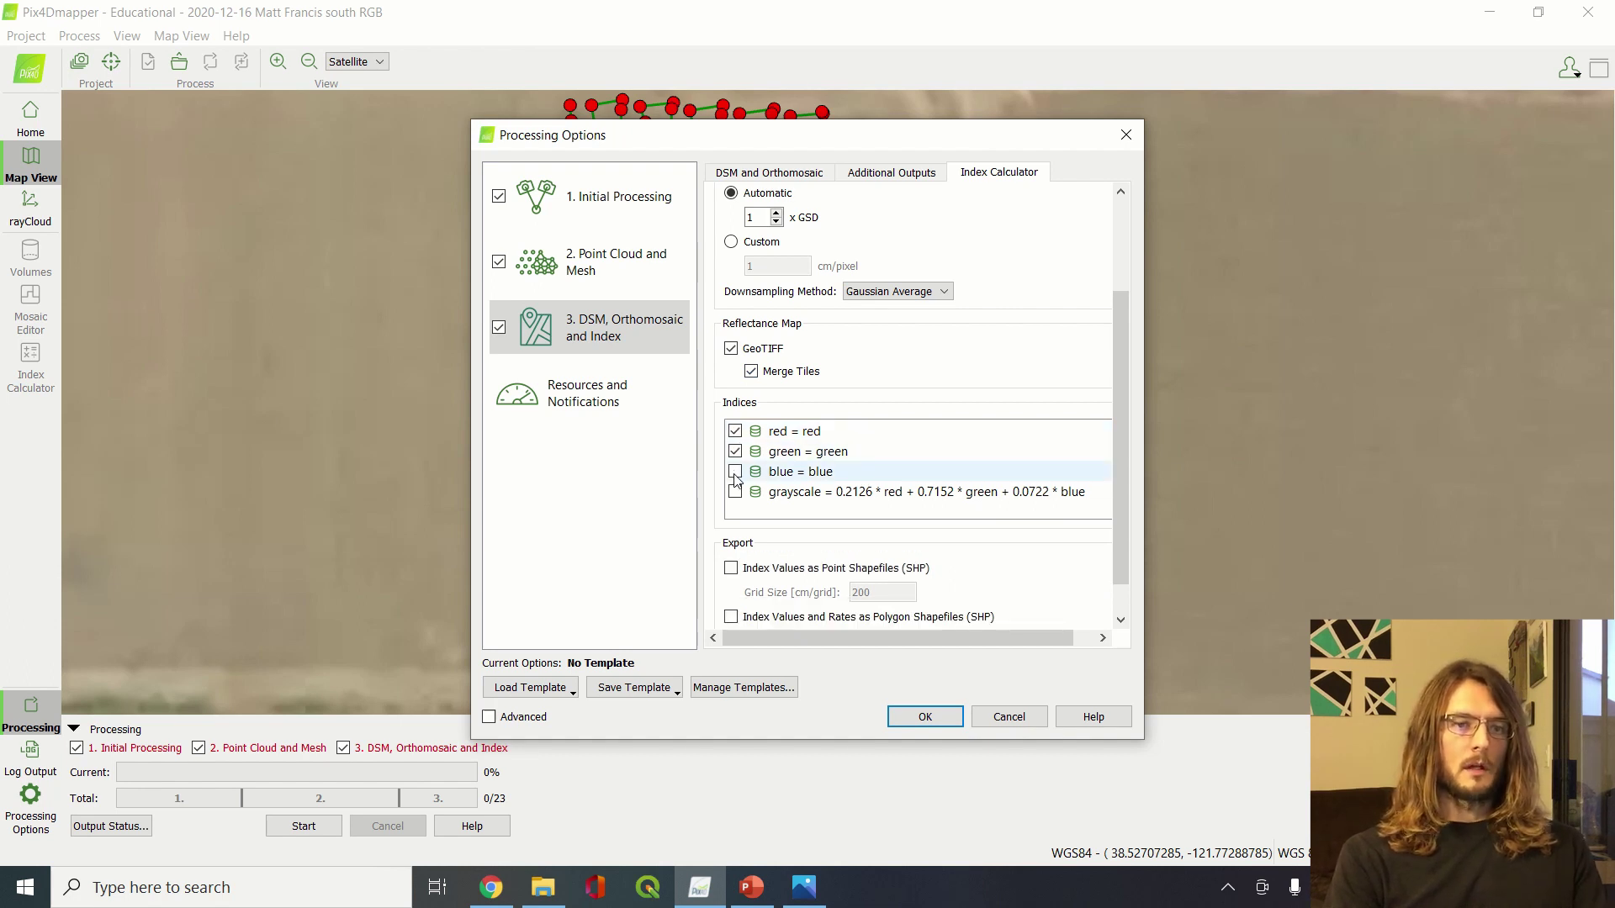
click(735, 474)
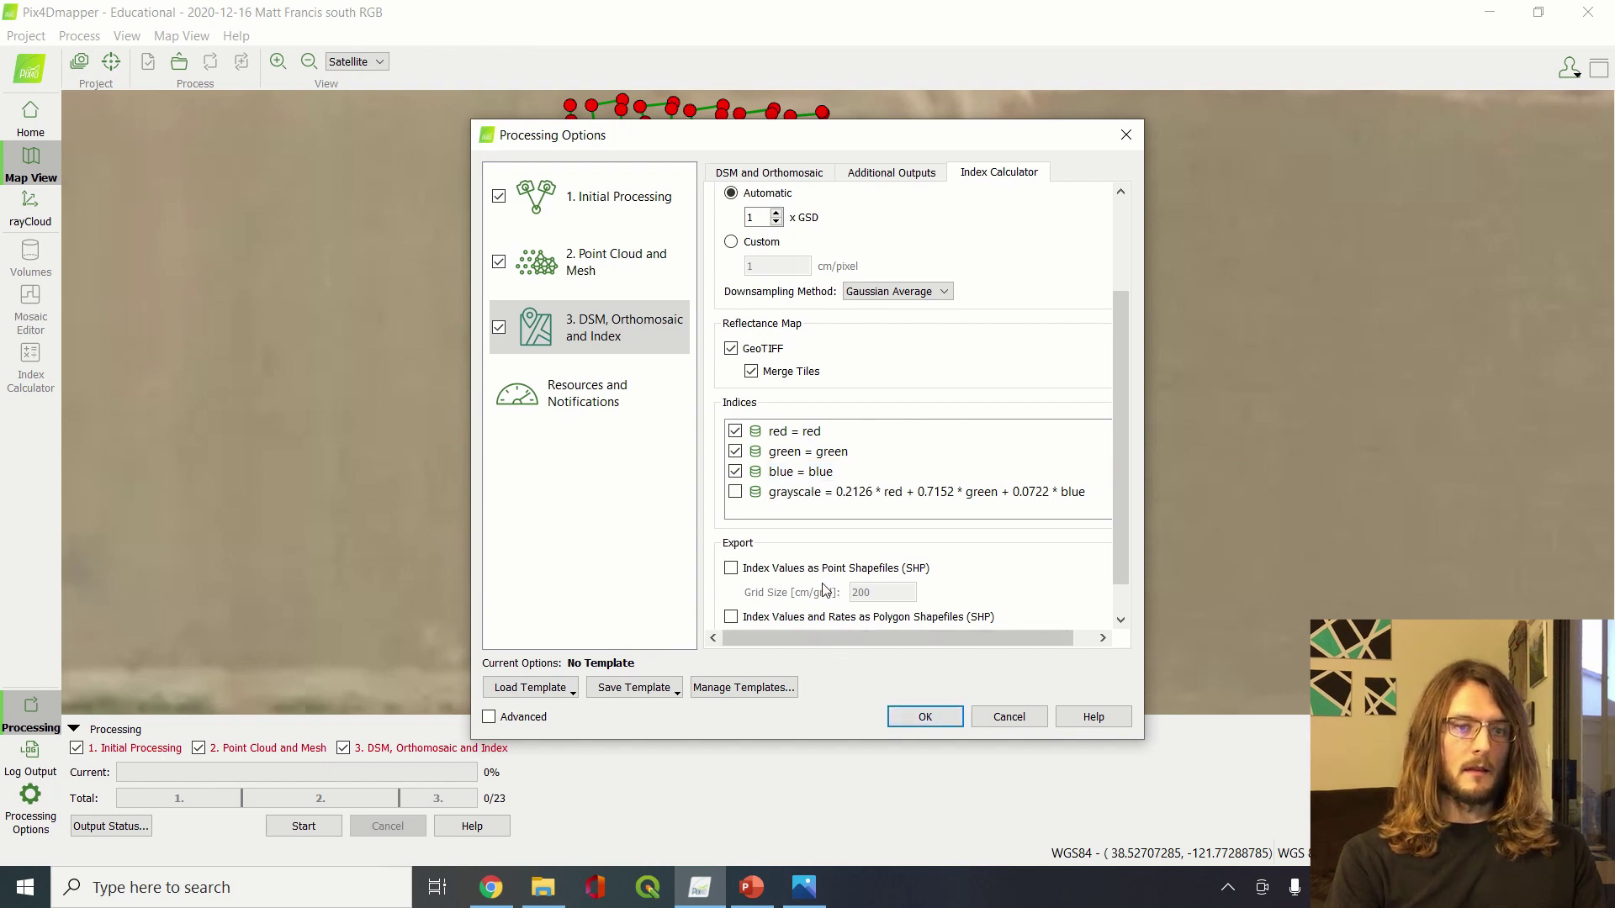
scroll(826, 591, down, 1)
scroll(825, 591, up, 2)
scroll(826, 590, up, 1)
scroll(826, 590, down, 2)
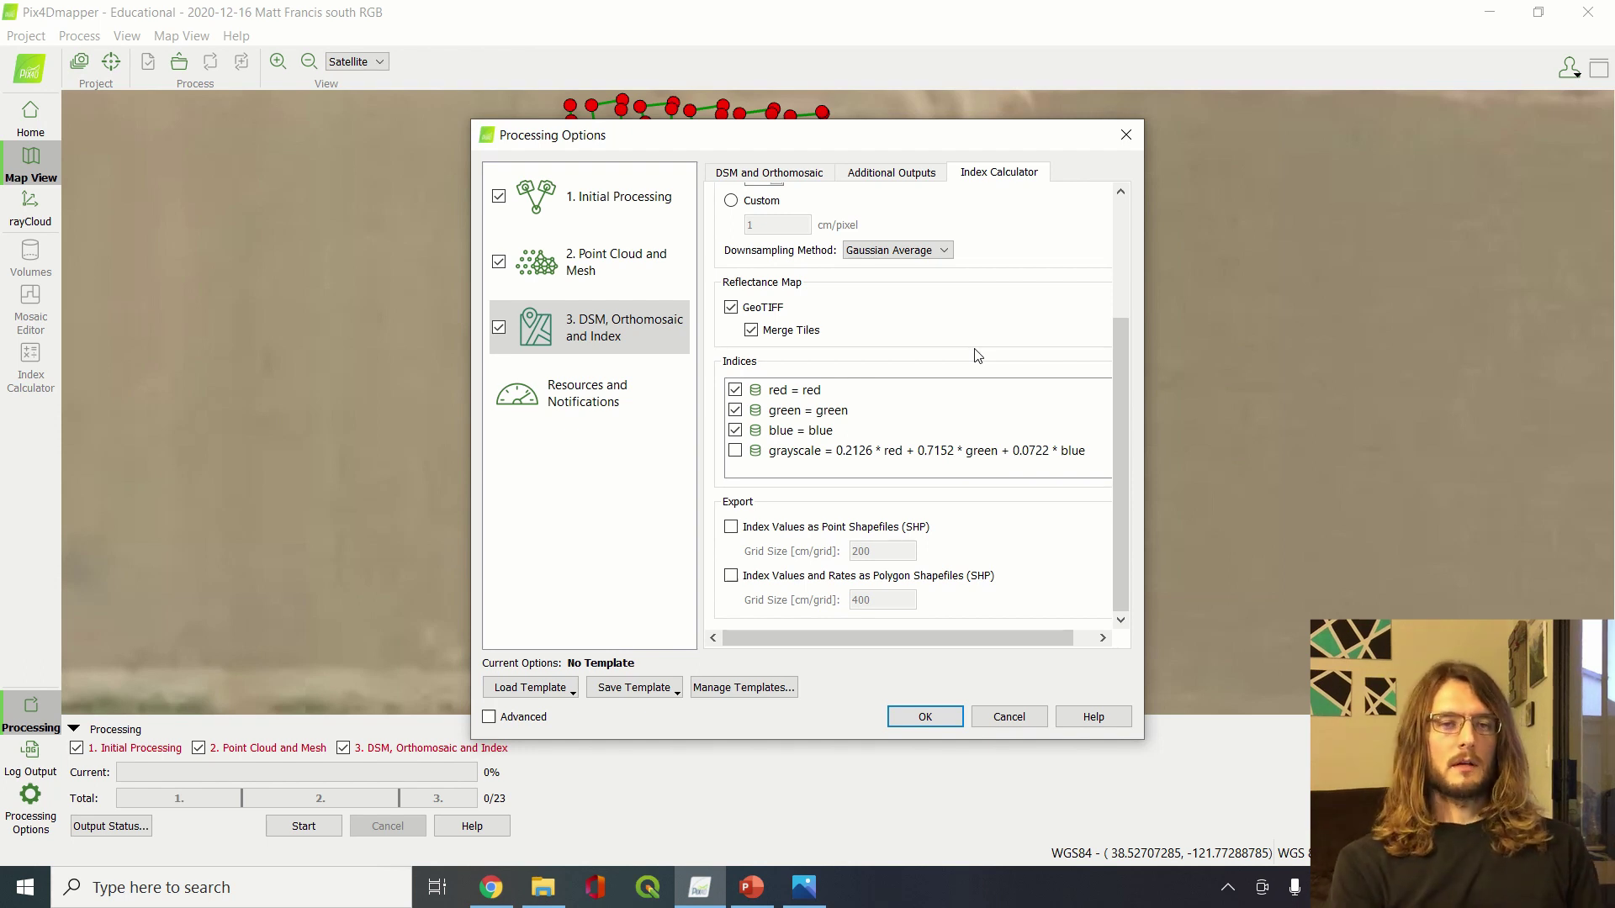
click(925, 718)
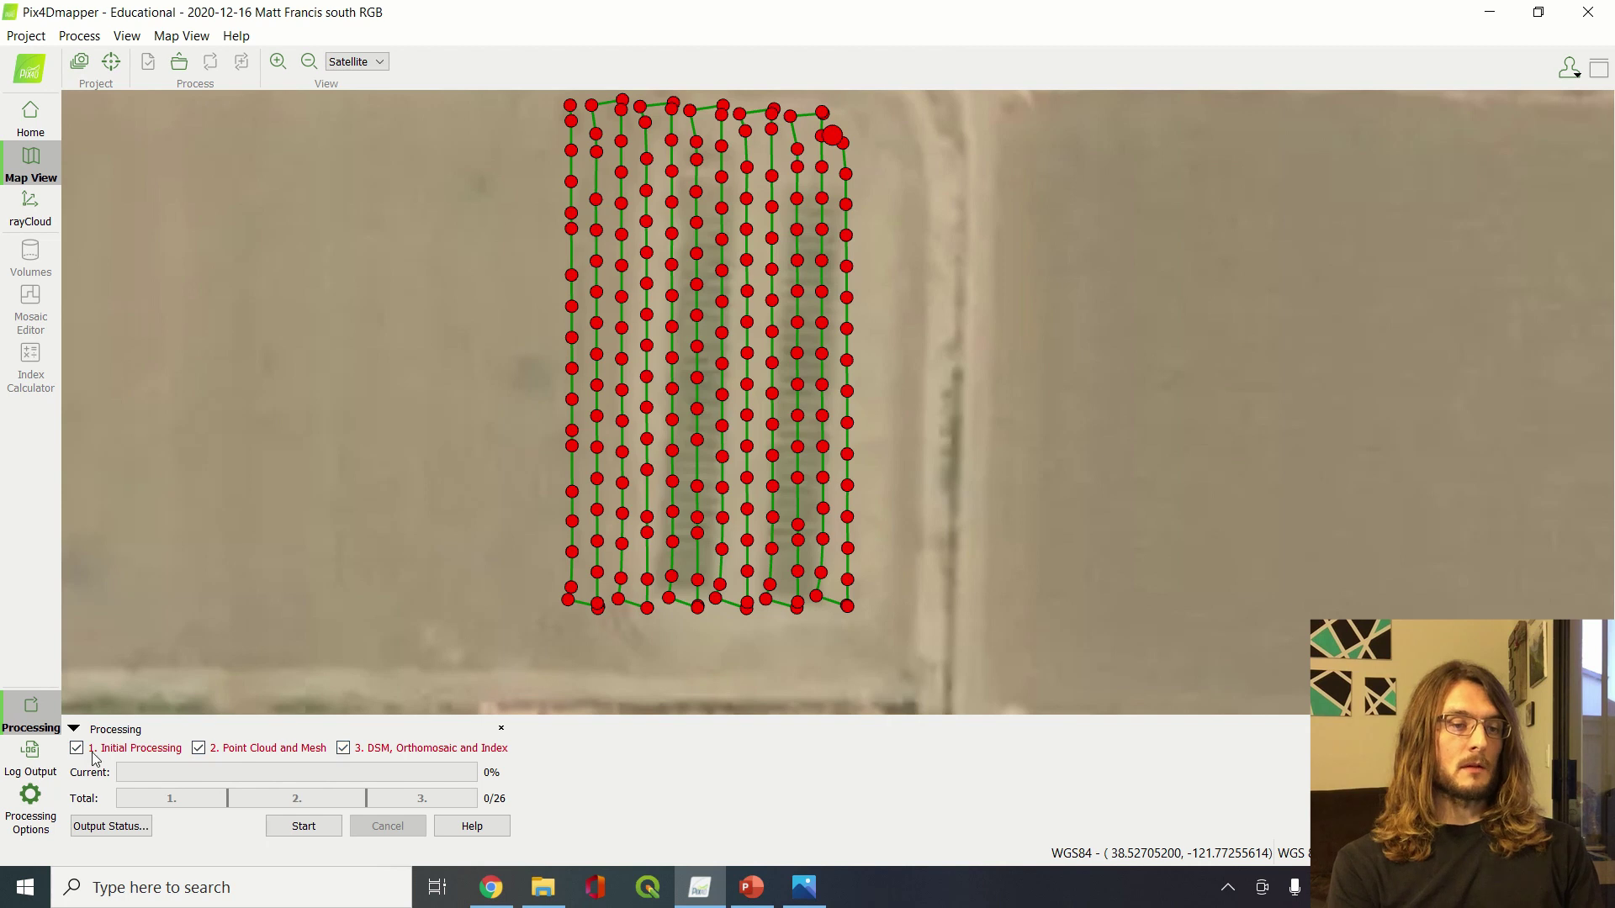
click(31, 806)
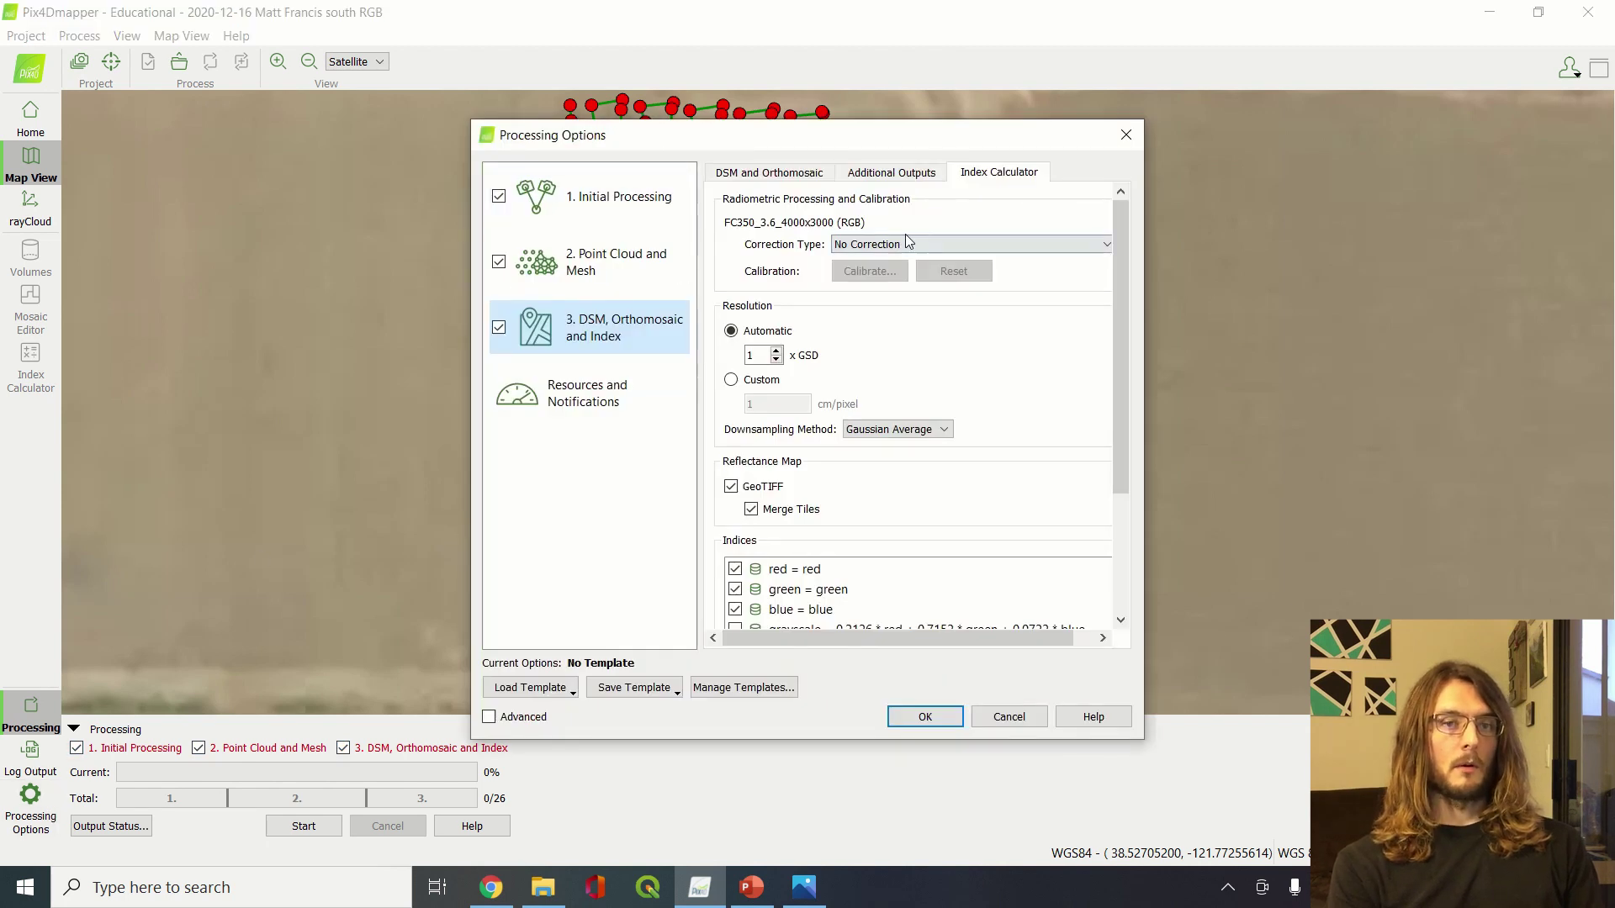
click(1126, 136)
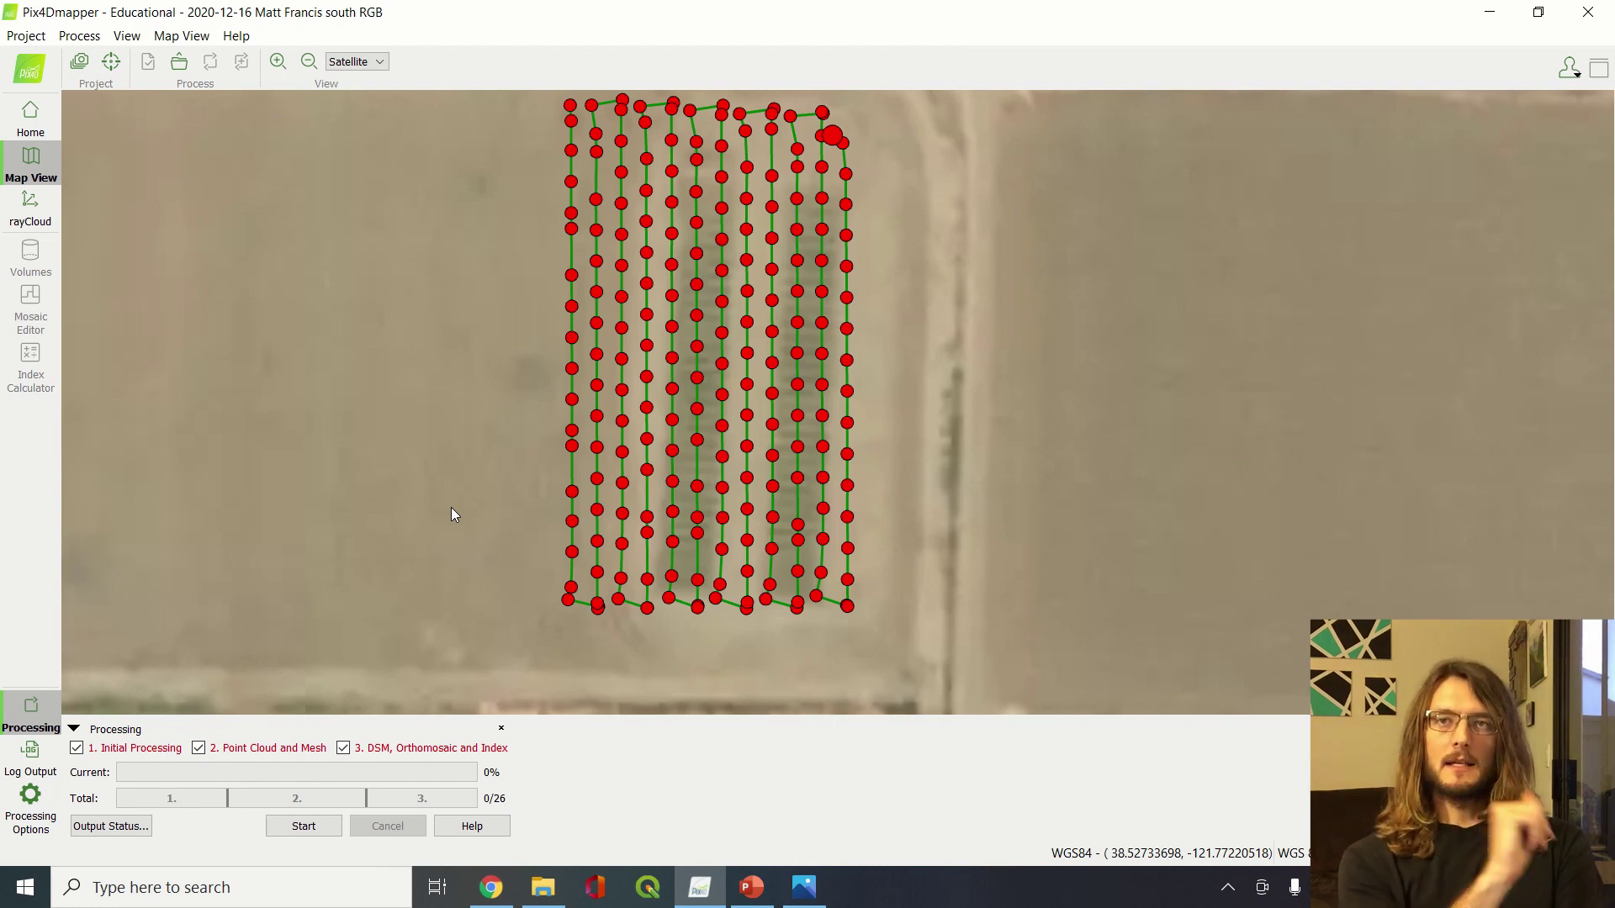
click(10, 809)
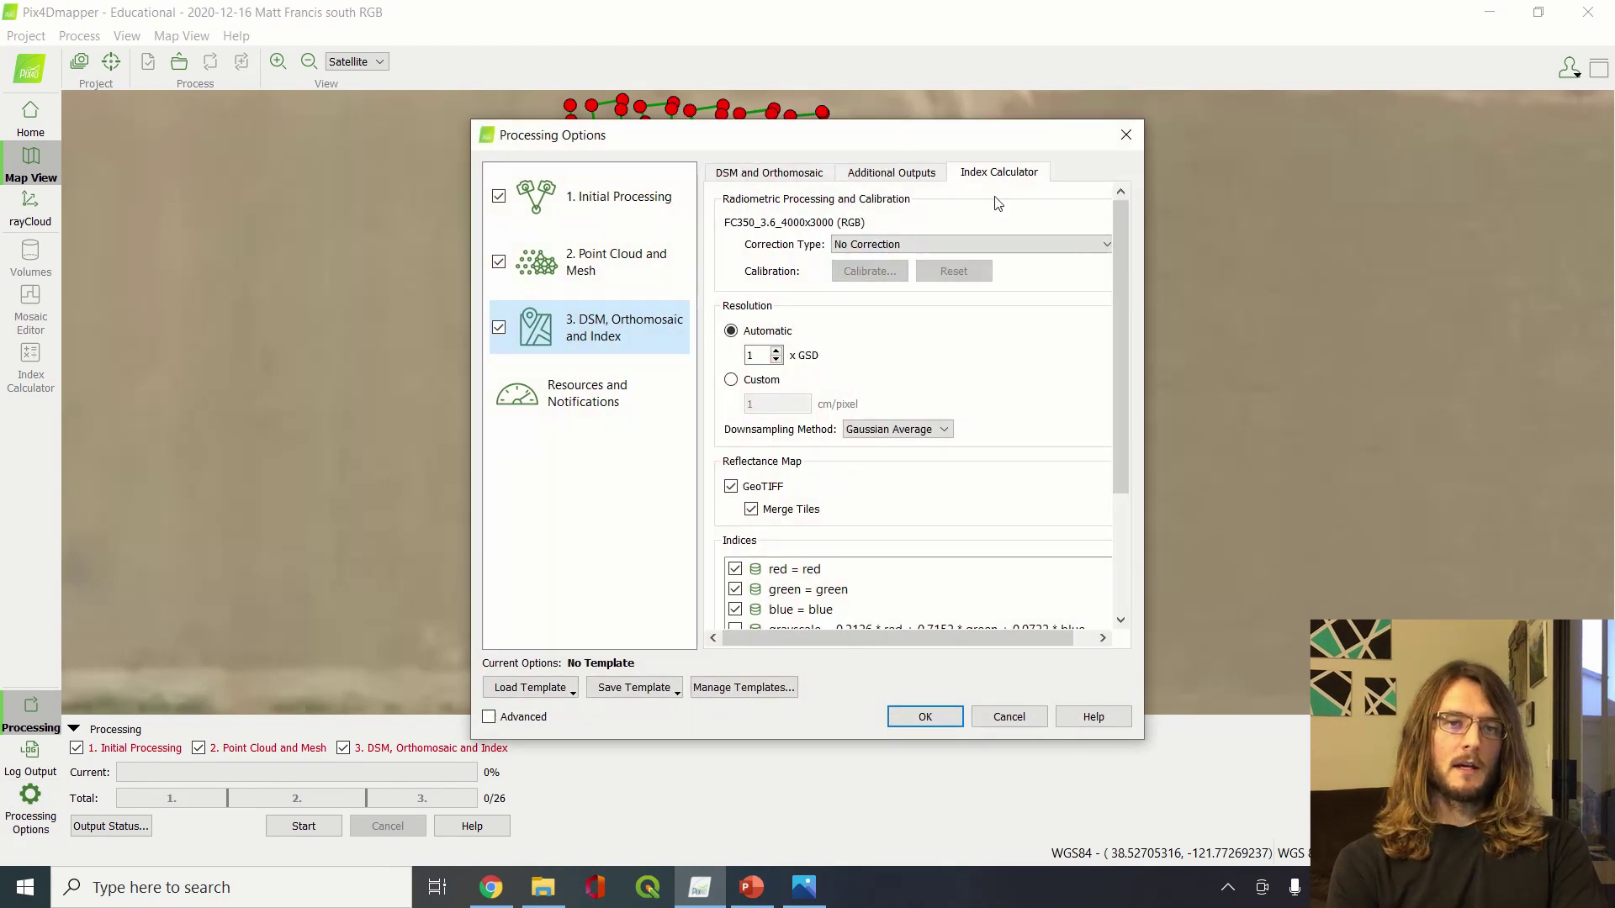
click(735, 570)
click(735, 590)
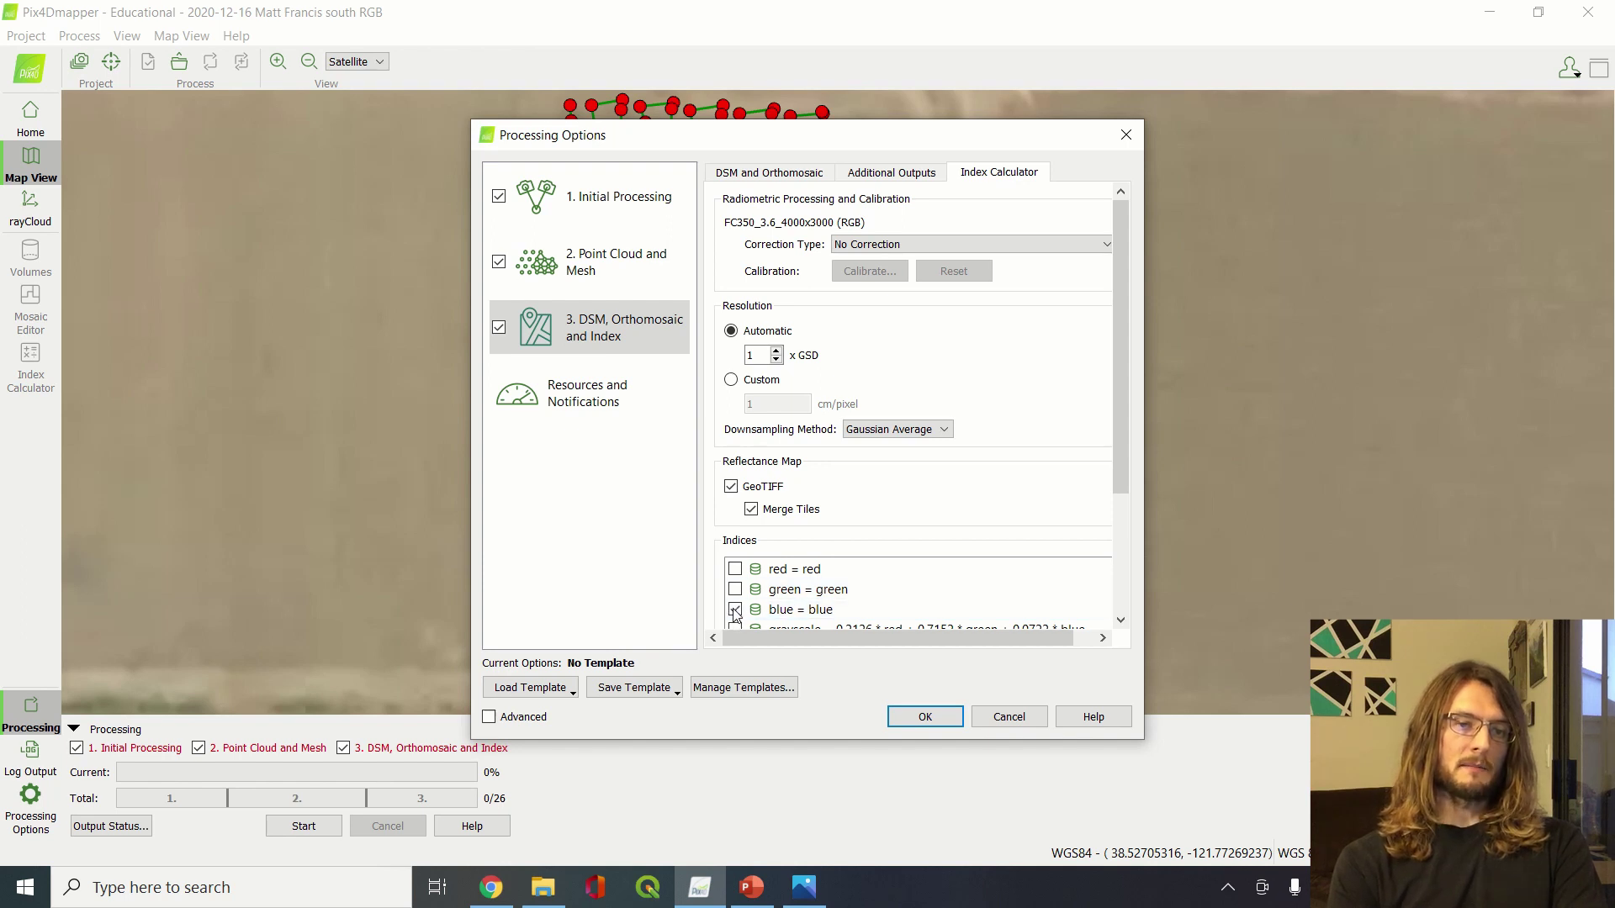
click(735, 589)
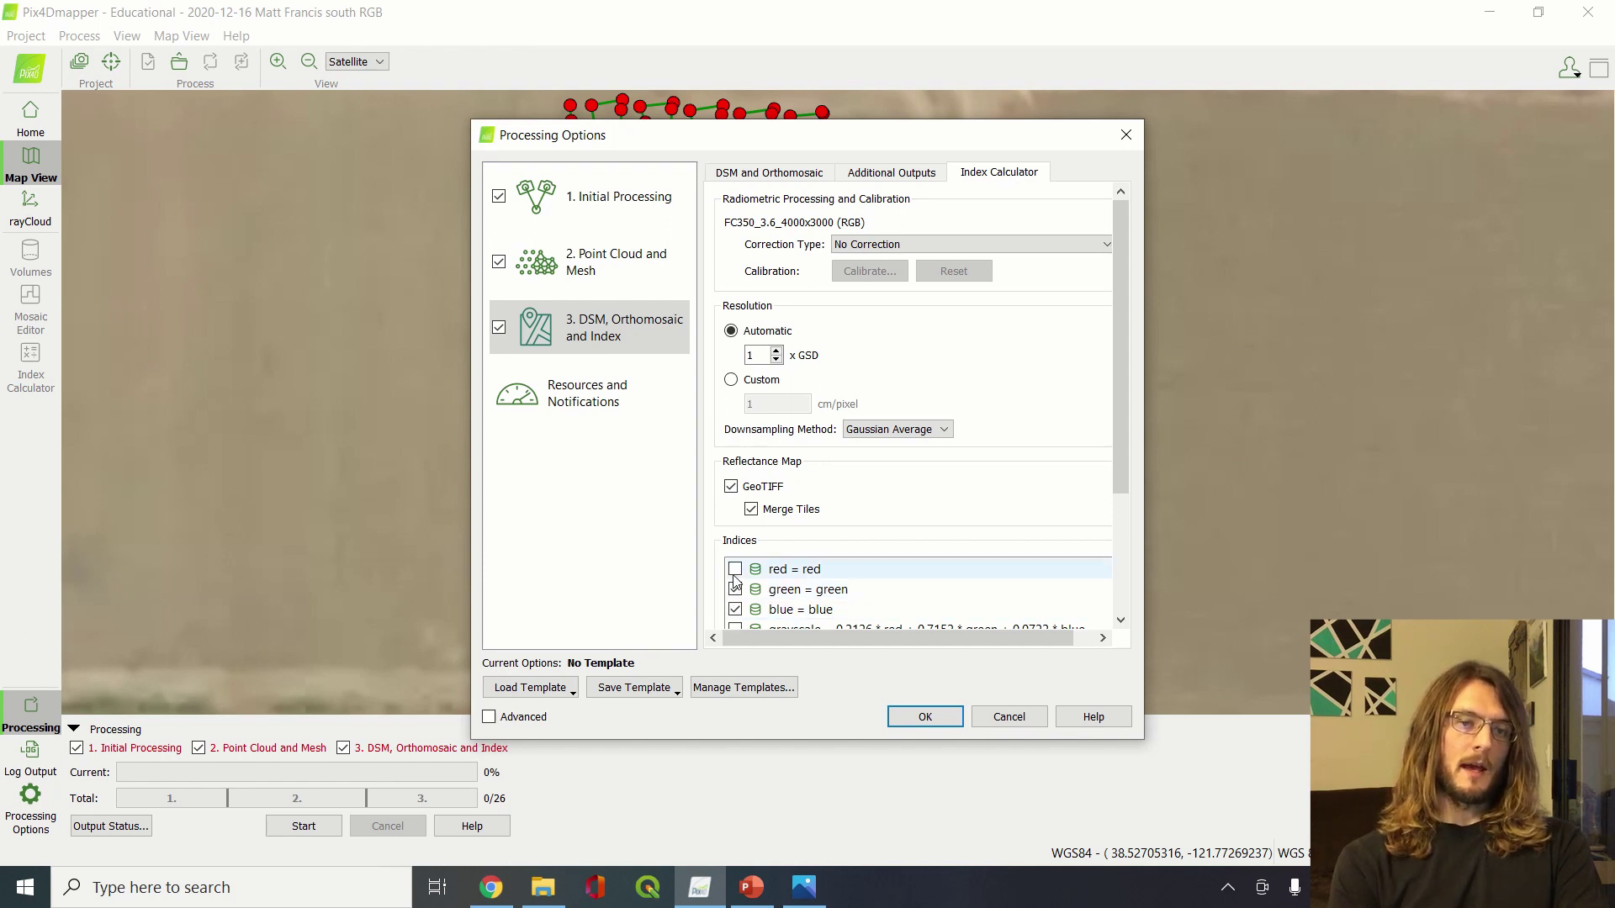
click(735, 569)
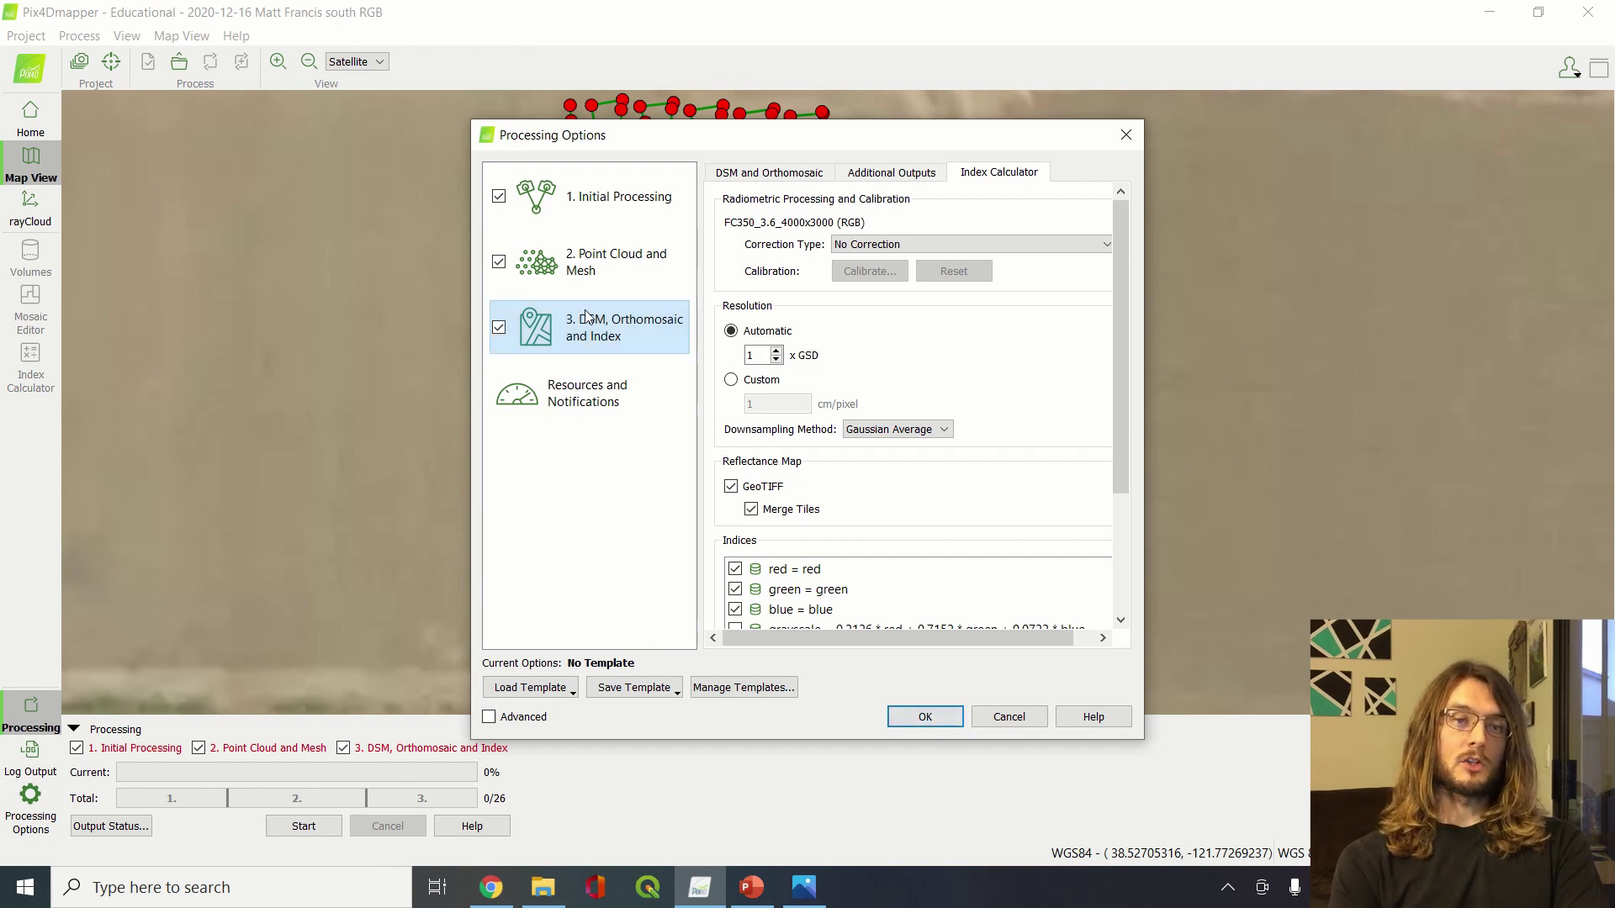
click(1121, 139)
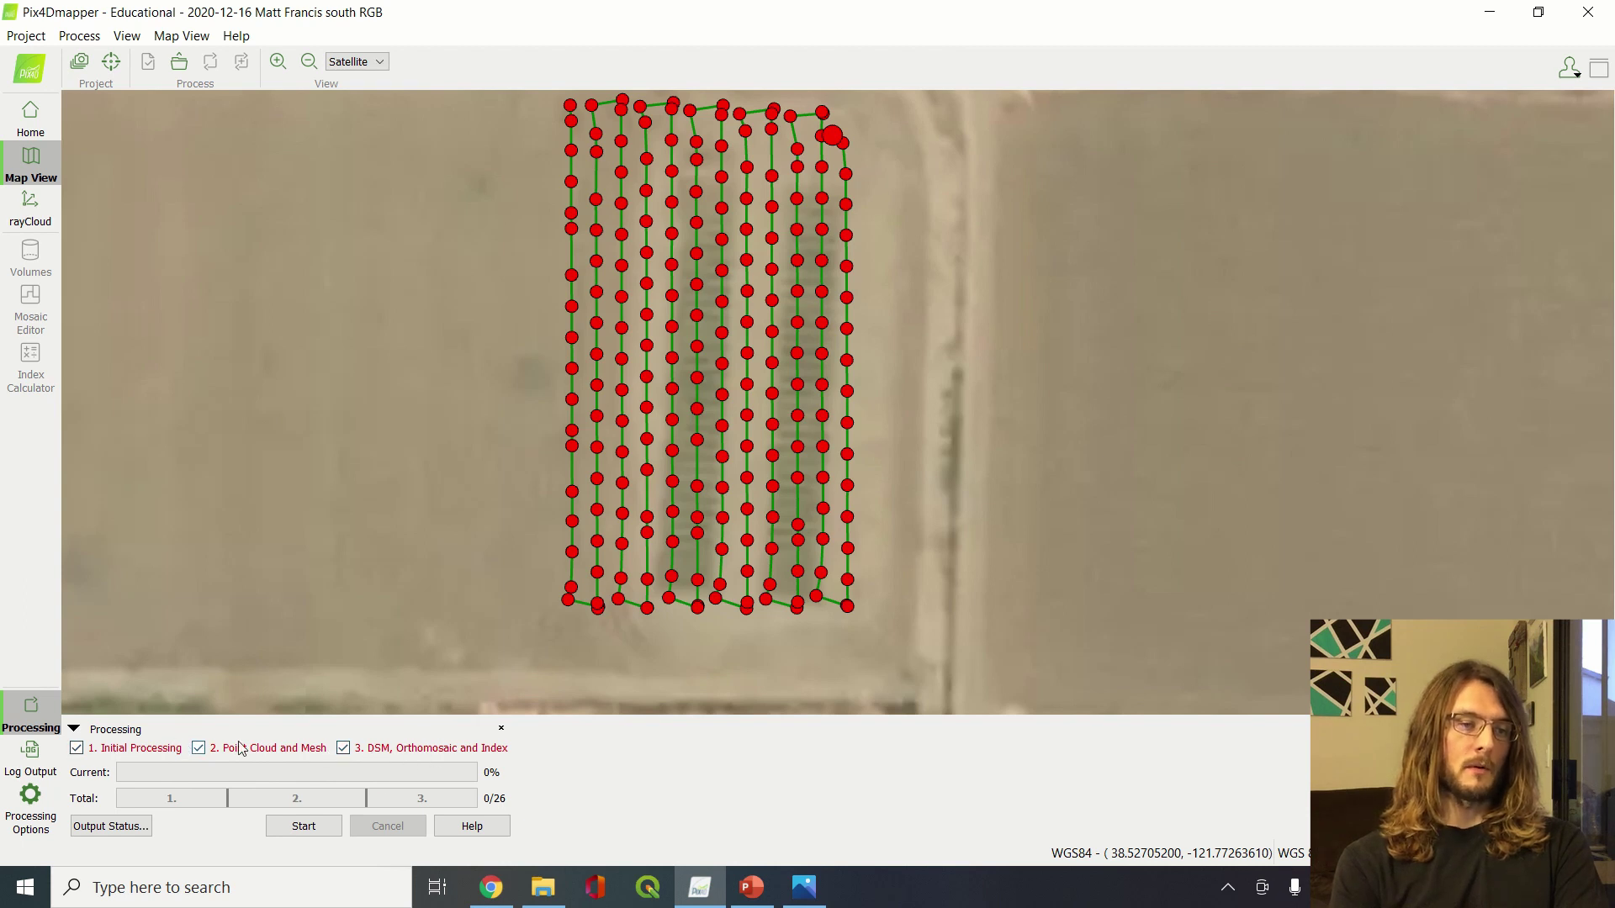
Toggle steps 1 and 2 off and back on, then start processing all three steps
click(199, 749)
click(76, 749)
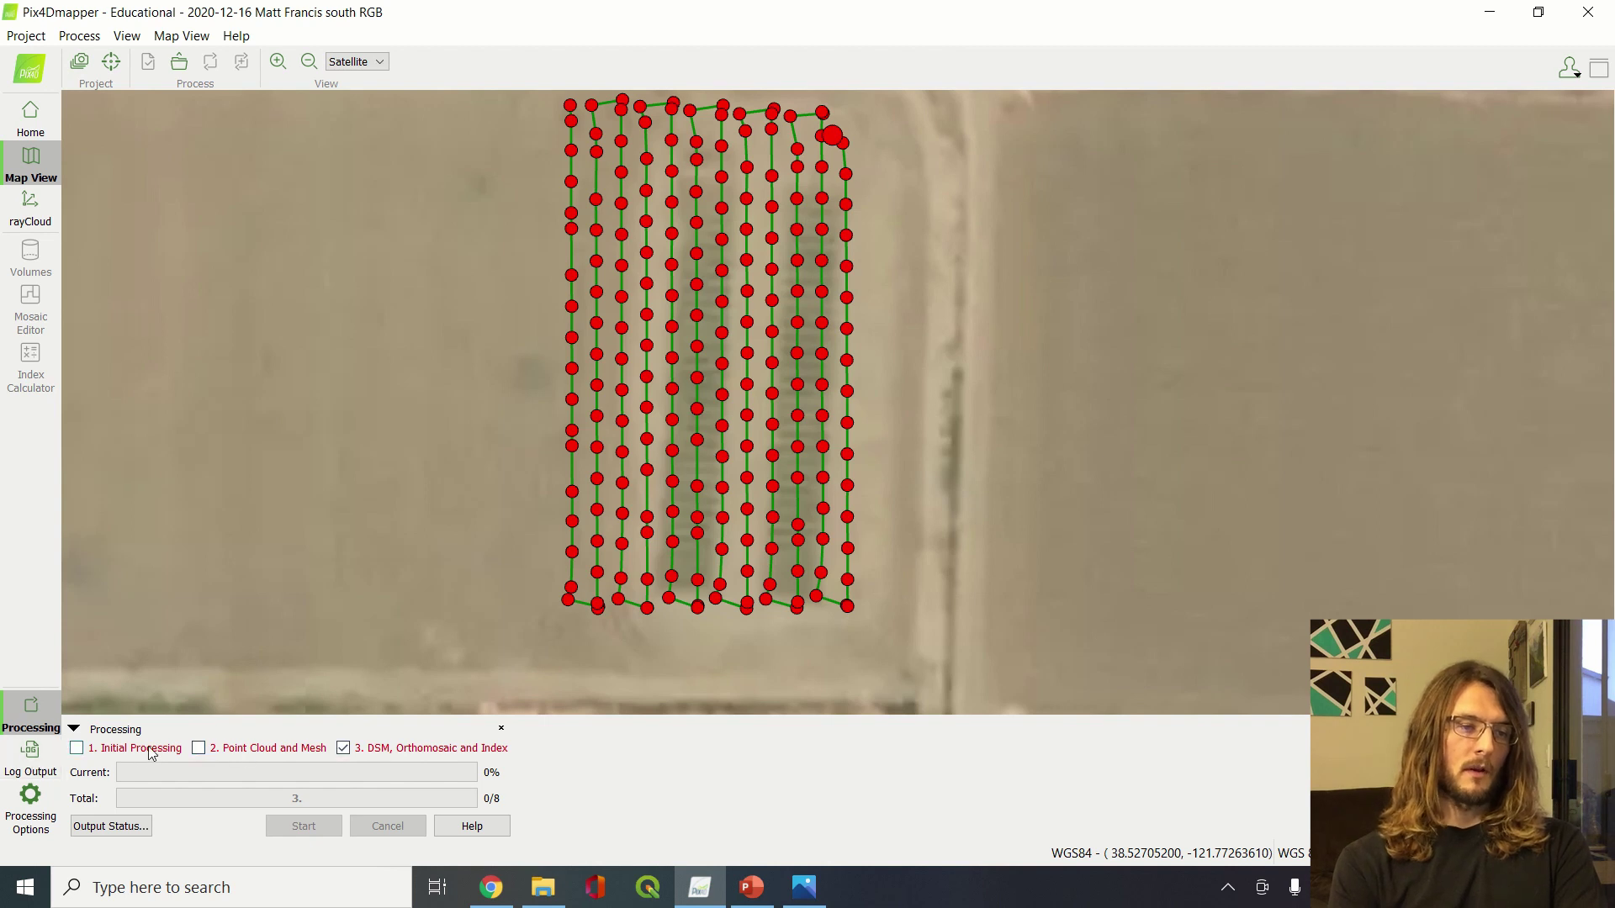
click(198, 748)
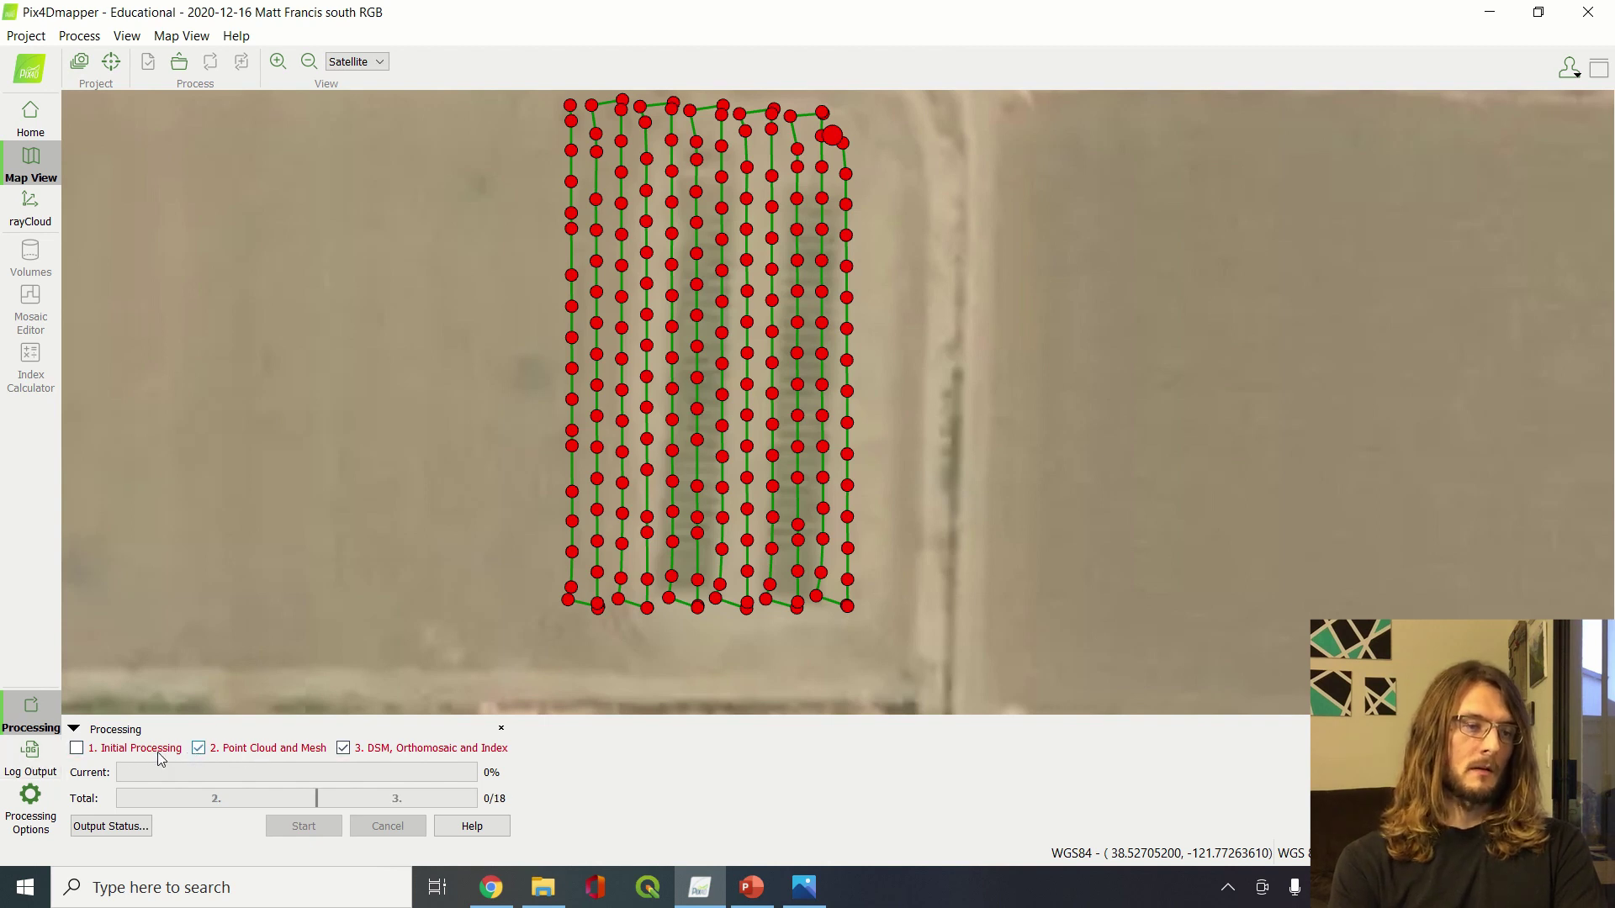
click(76, 749)
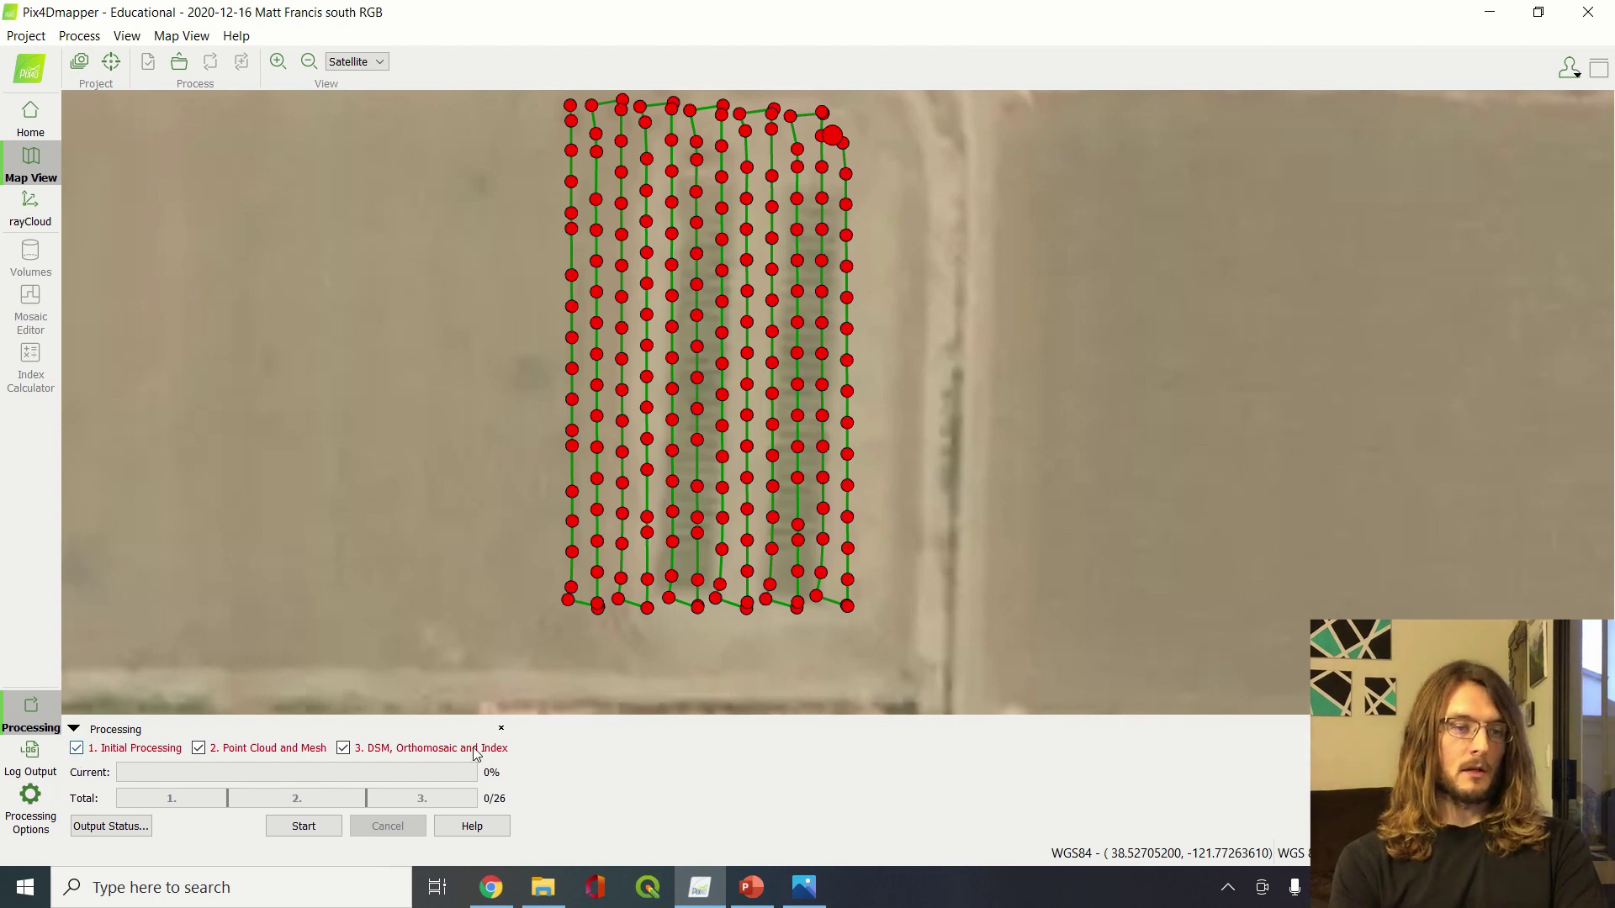
click(301, 827)
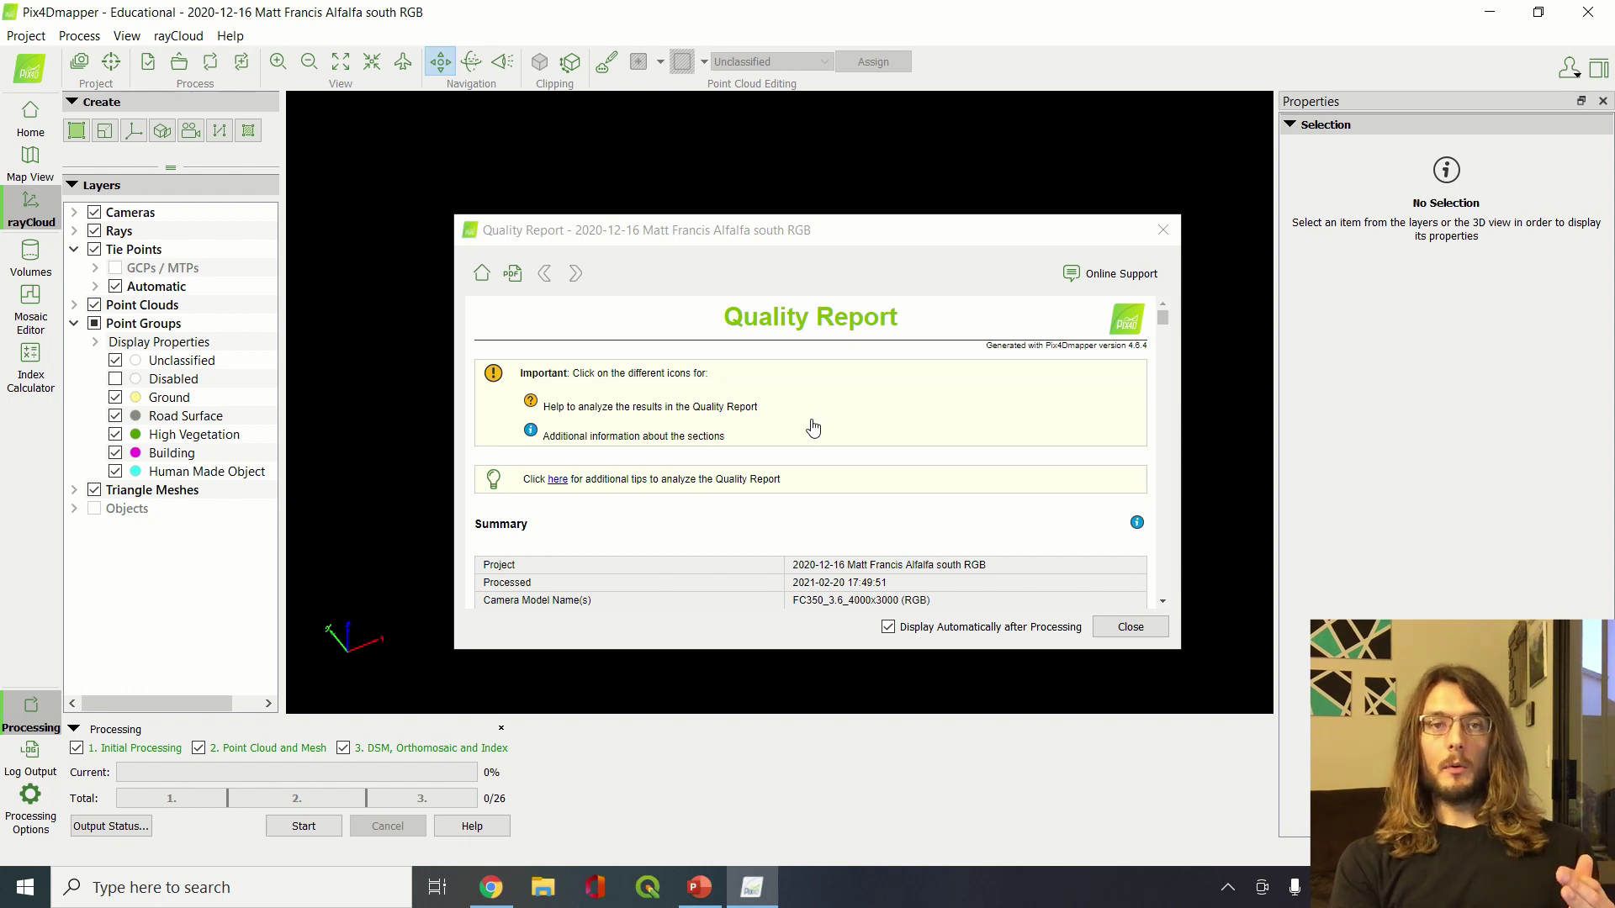
scroll(813, 427, down, 3)
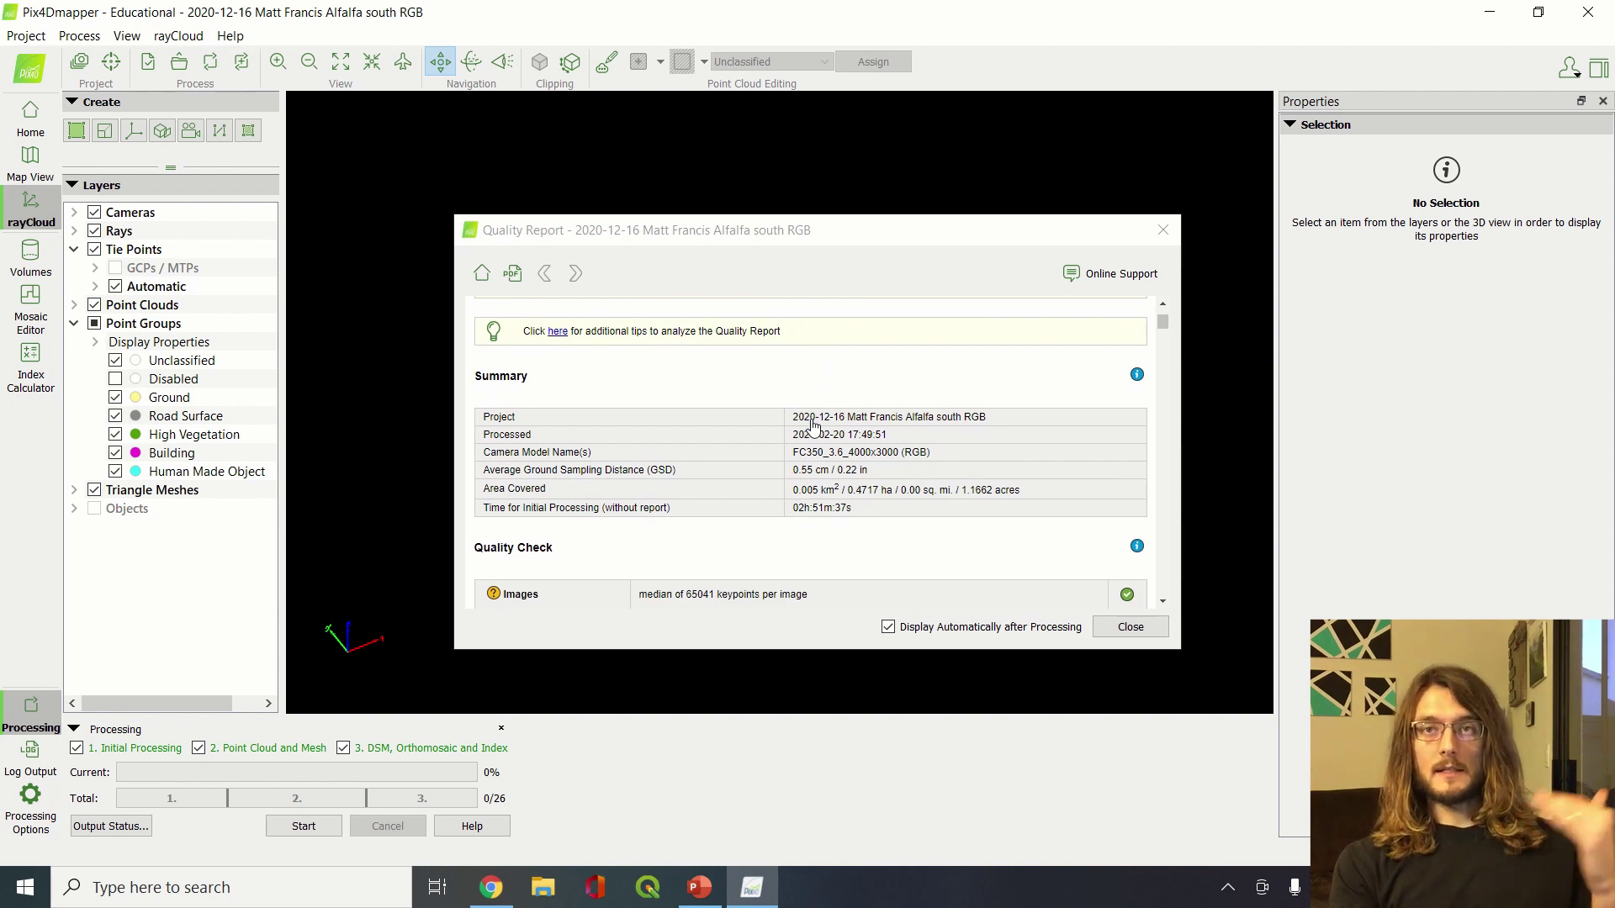
scroll(813, 428, down, 7)
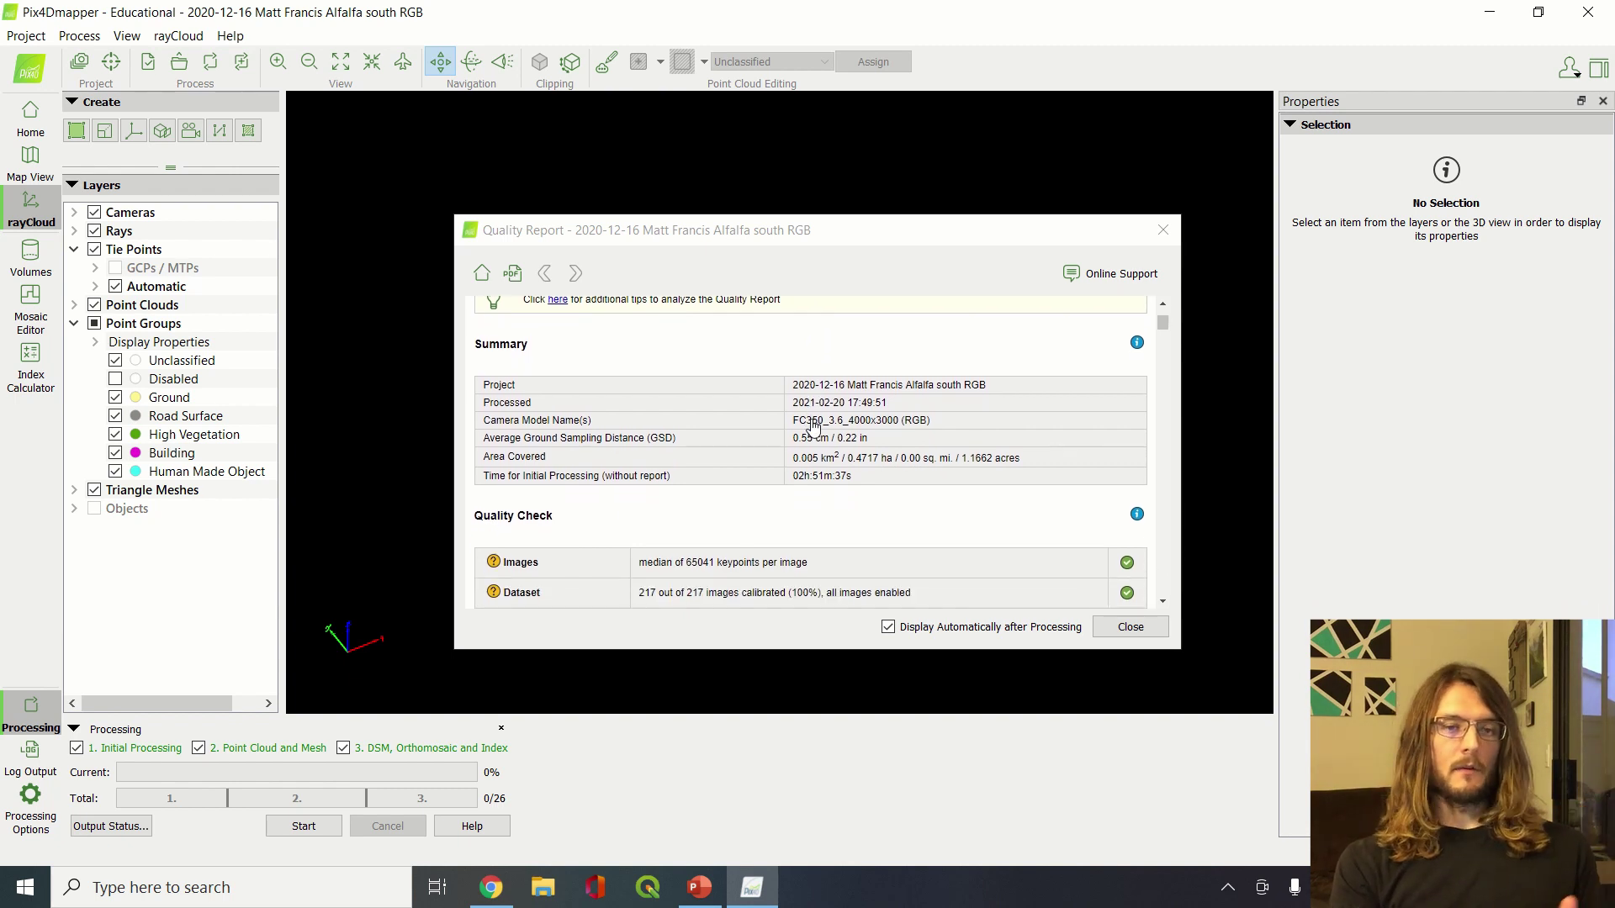
scroll(813, 427, down, 3)
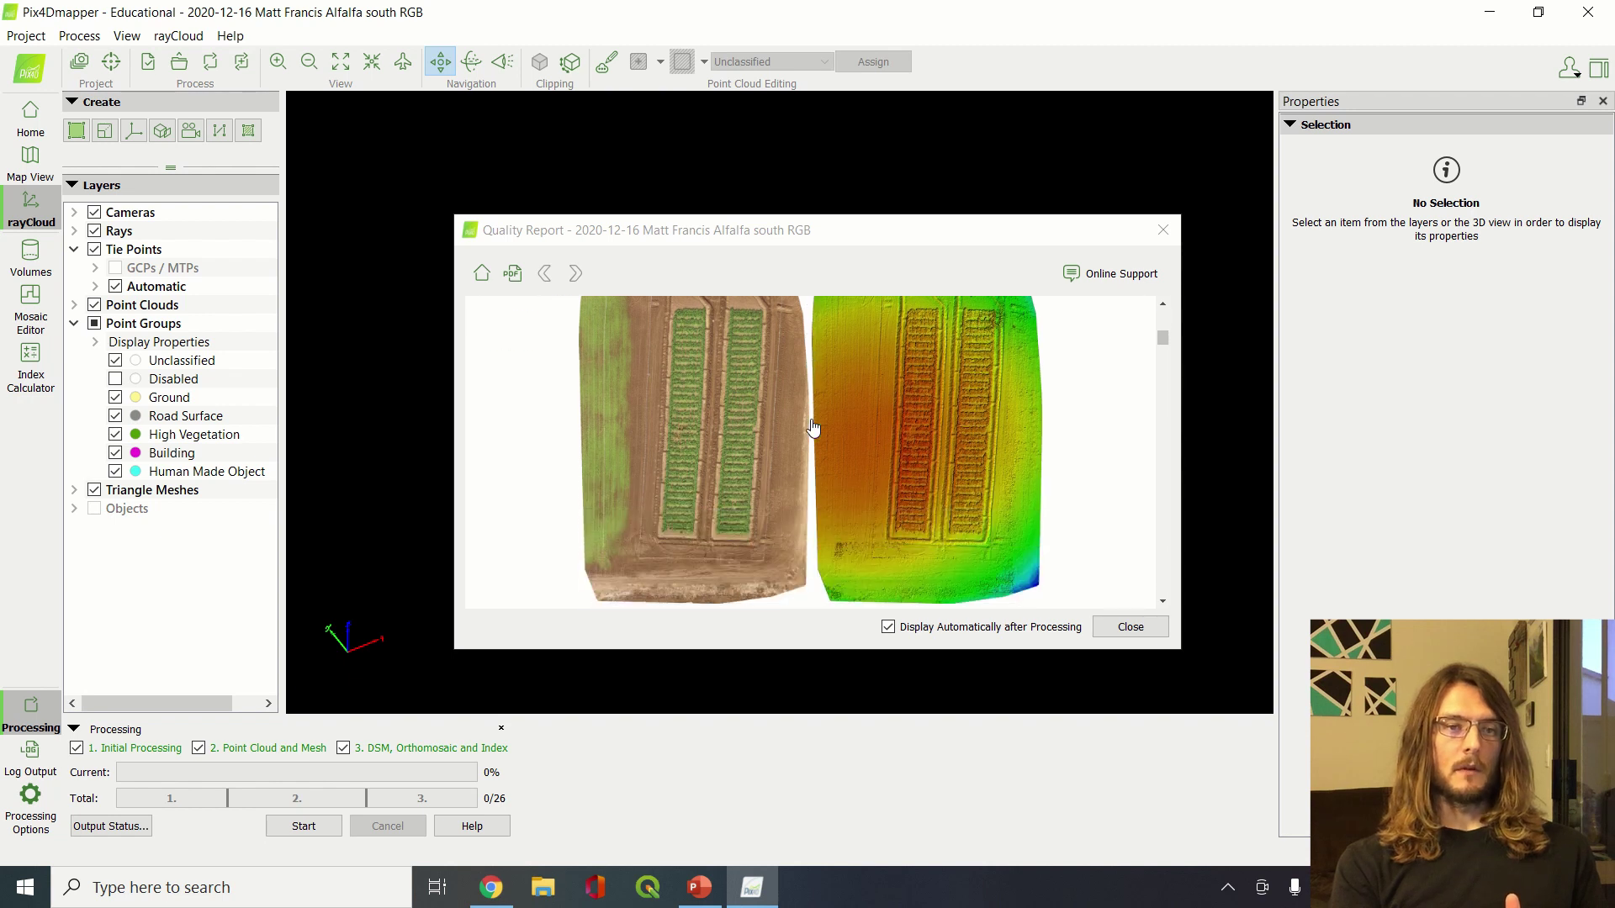
scroll(813, 427, up, 12)
scroll(813, 427, down, 2)
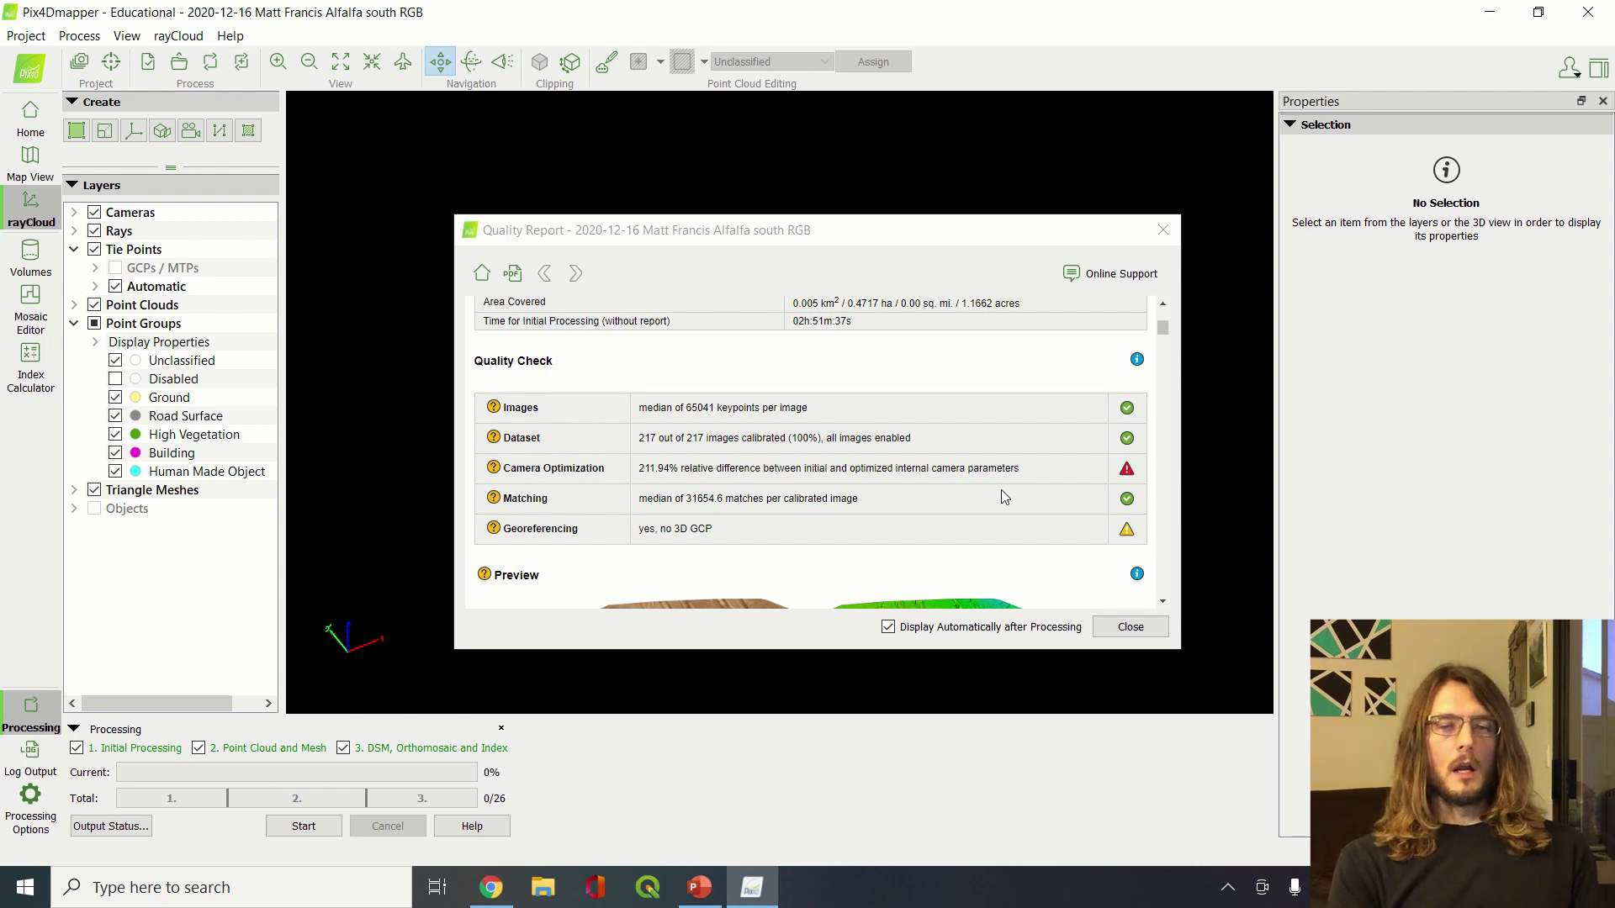
scroll(1001, 492, down, 5)
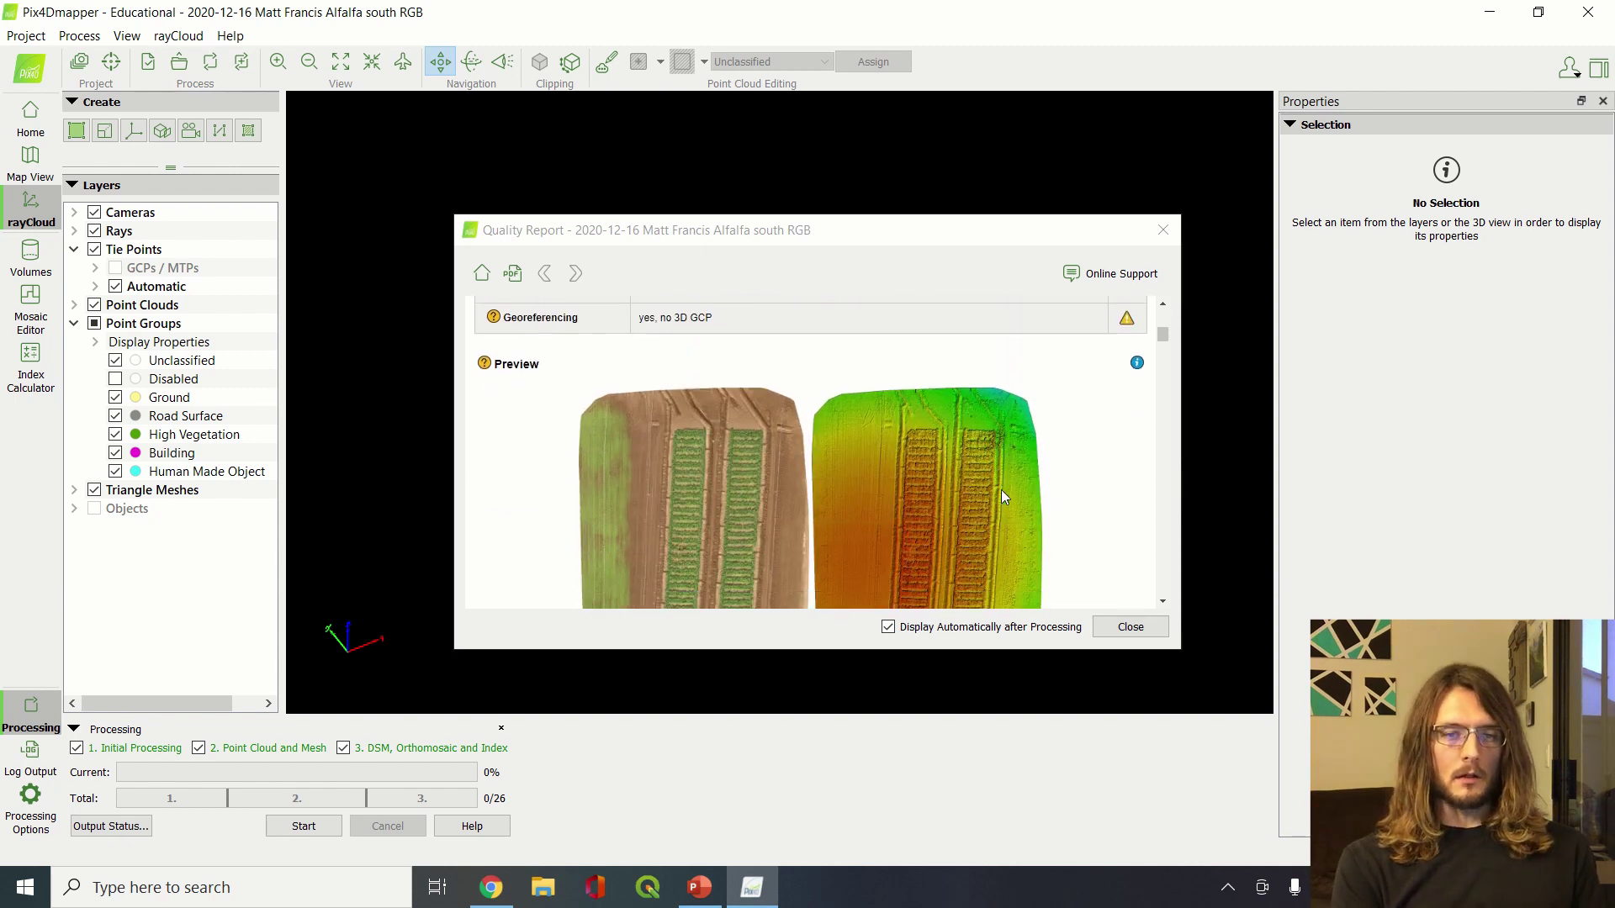
scroll(1001, 491, down, 2)
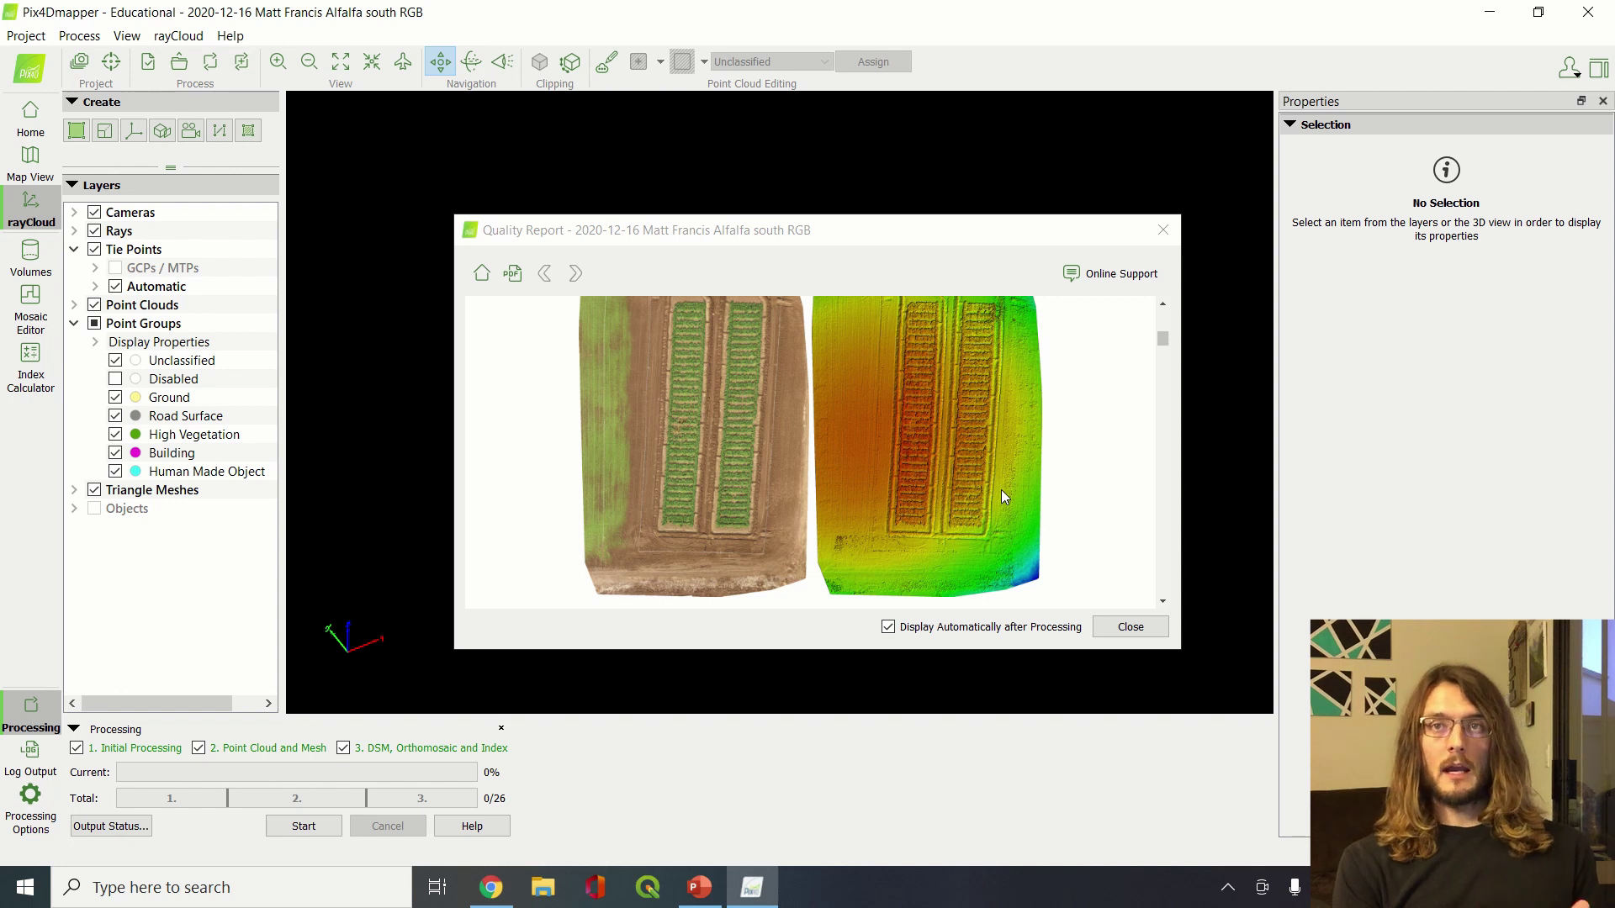
scroll(1001, 491, up, 1)
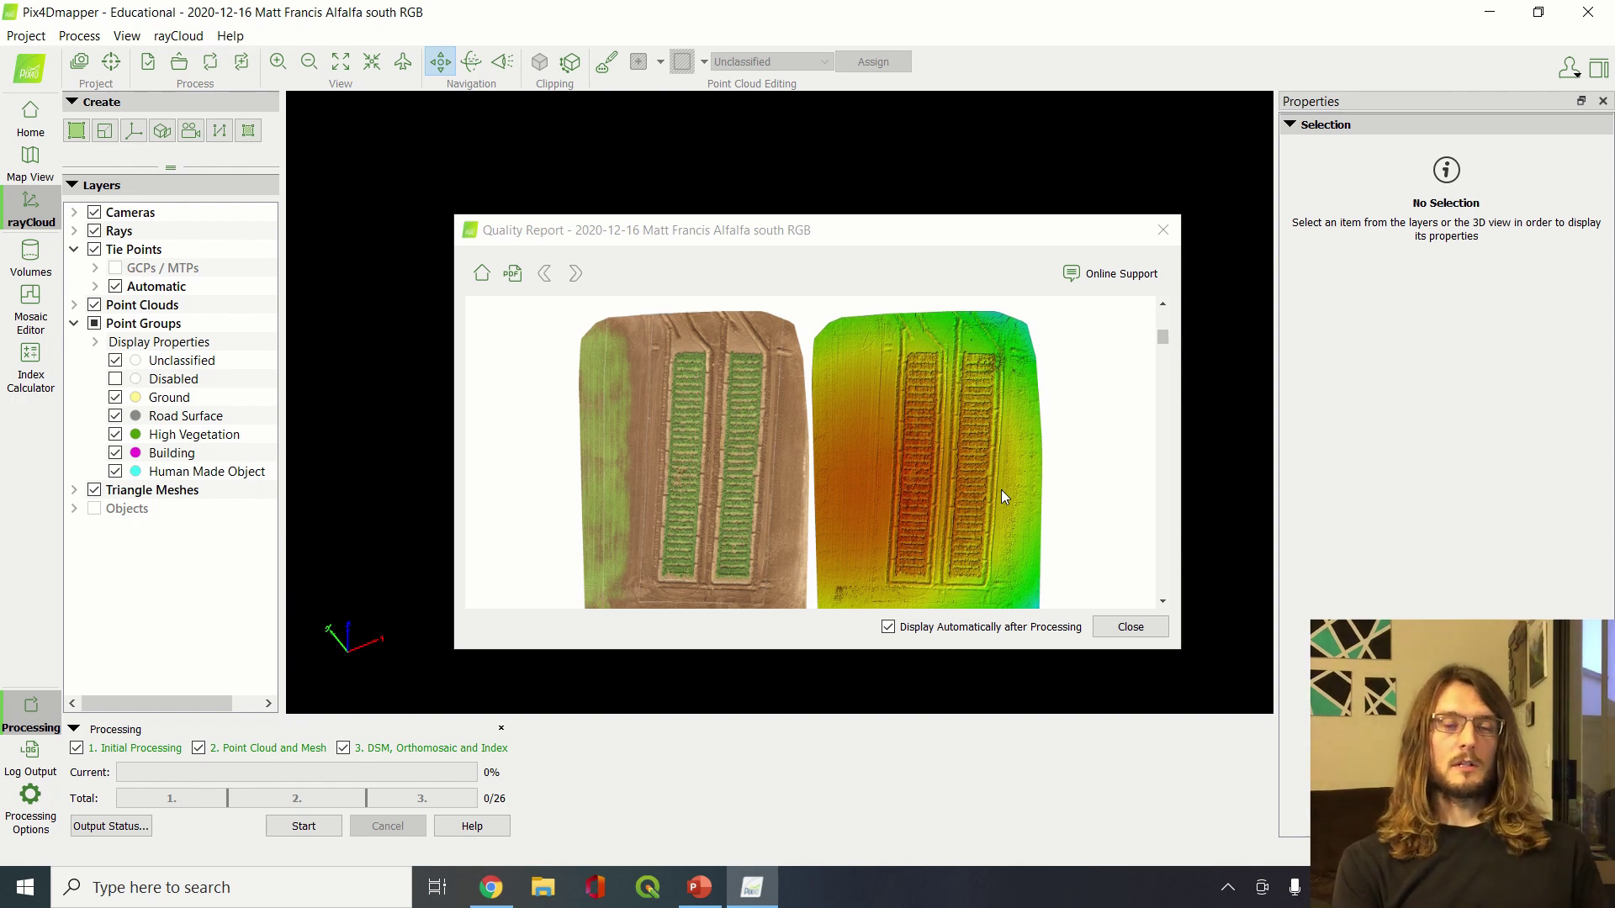
scroll(1001, 490, down, 3)
scroll(1000, 490, down, 1)
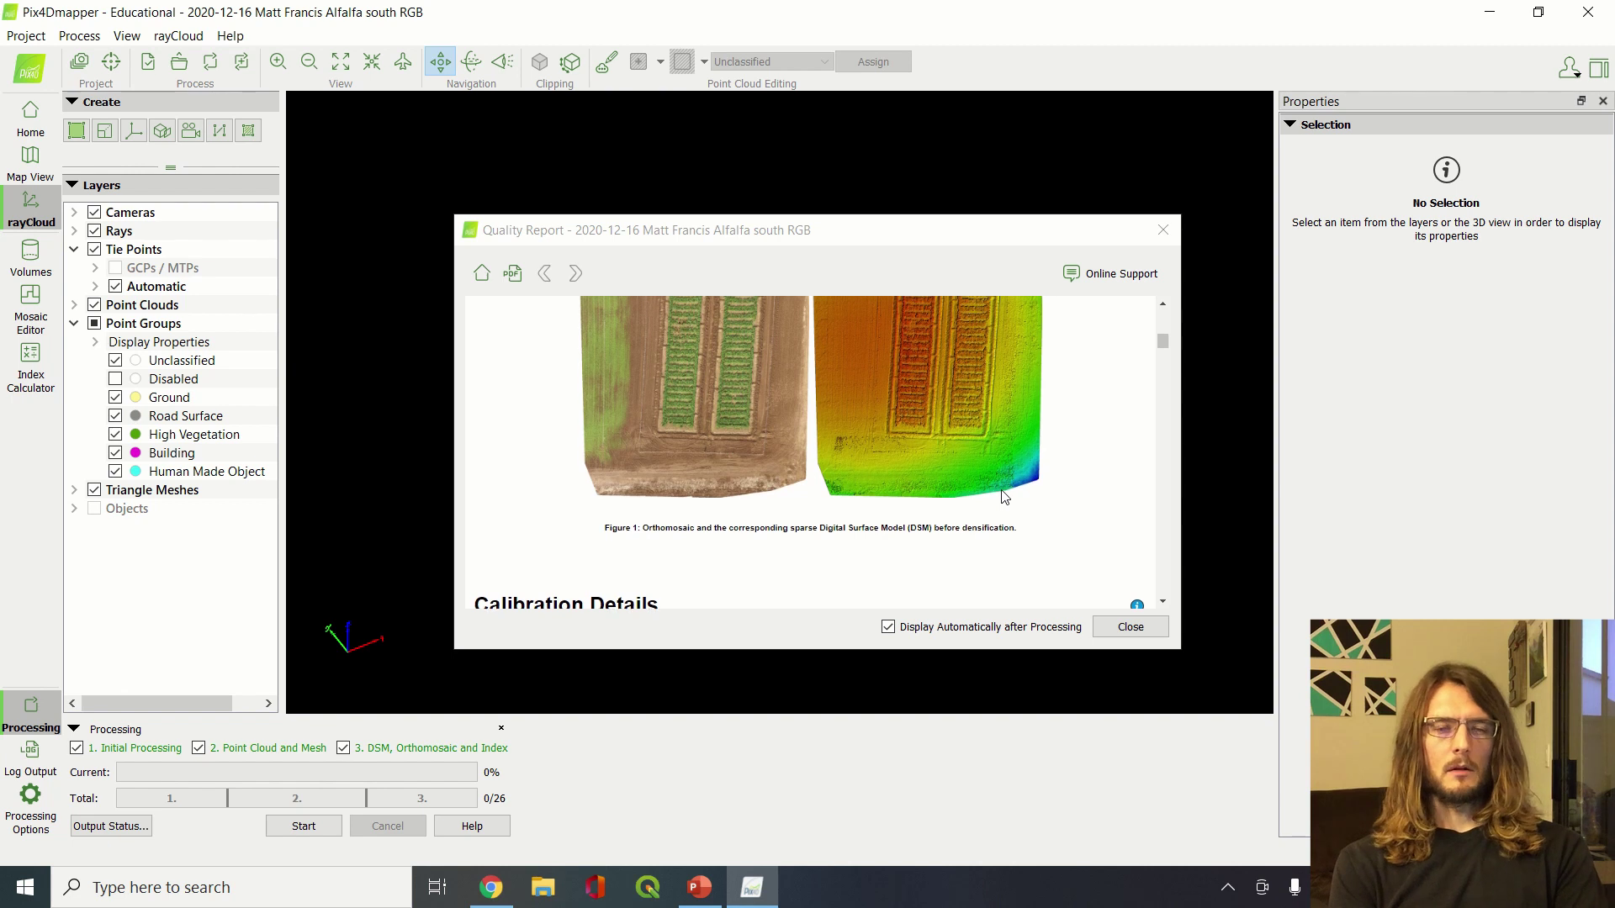
scroll(1004, 496, down, 2)
scroll(1000, 490, down, 2)
scroll(1001, 489, up, 8)
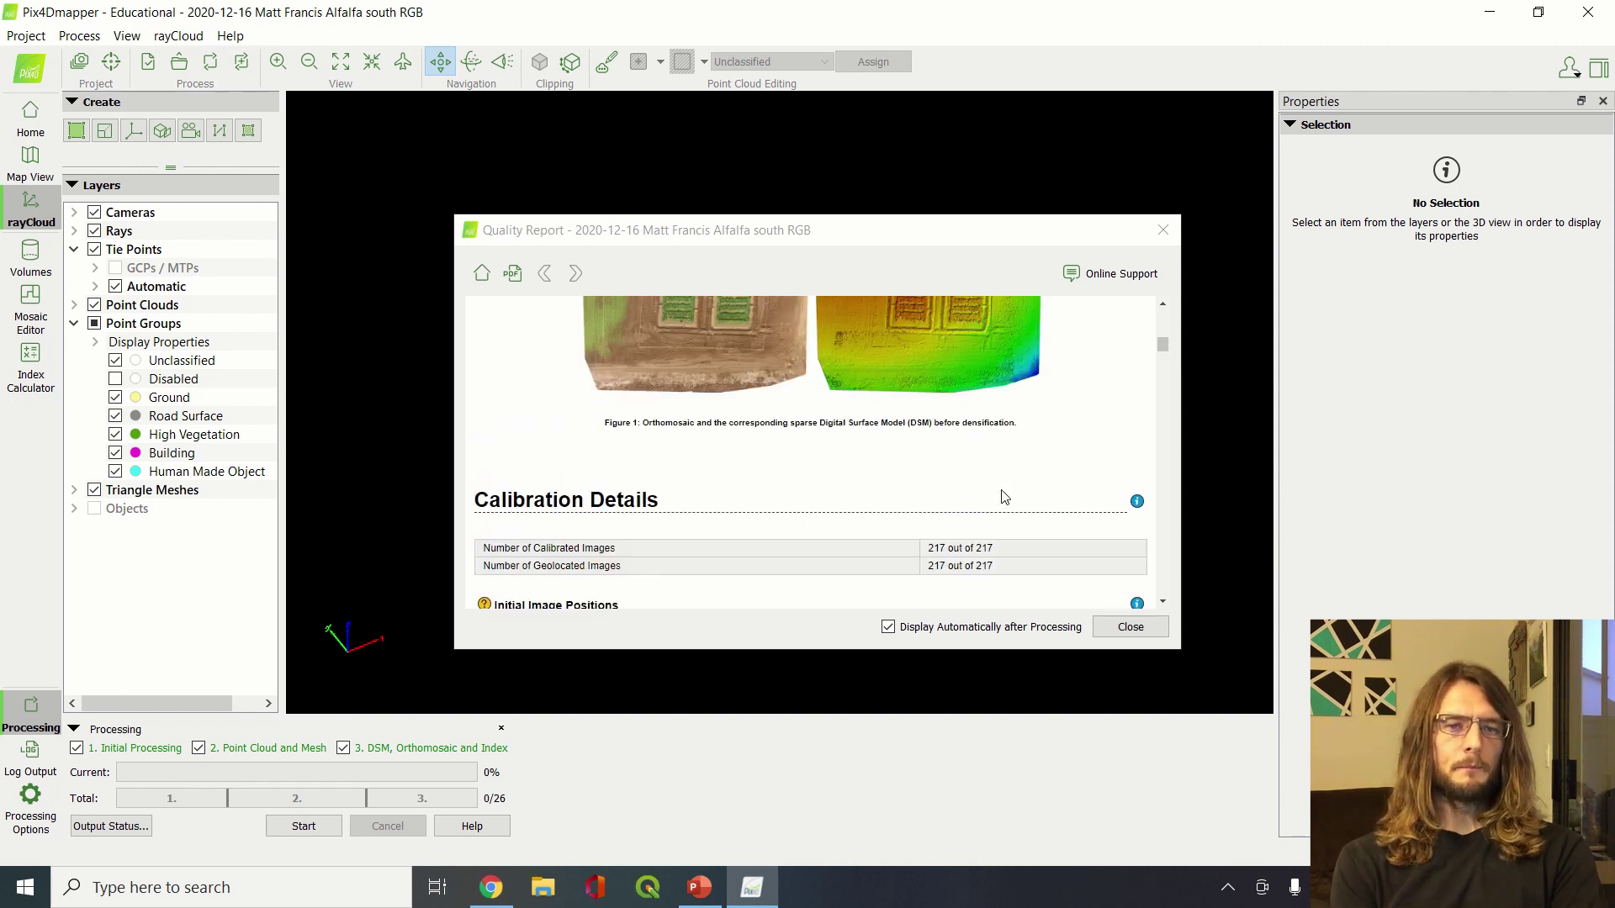
scroll(670, 440, down, 3)
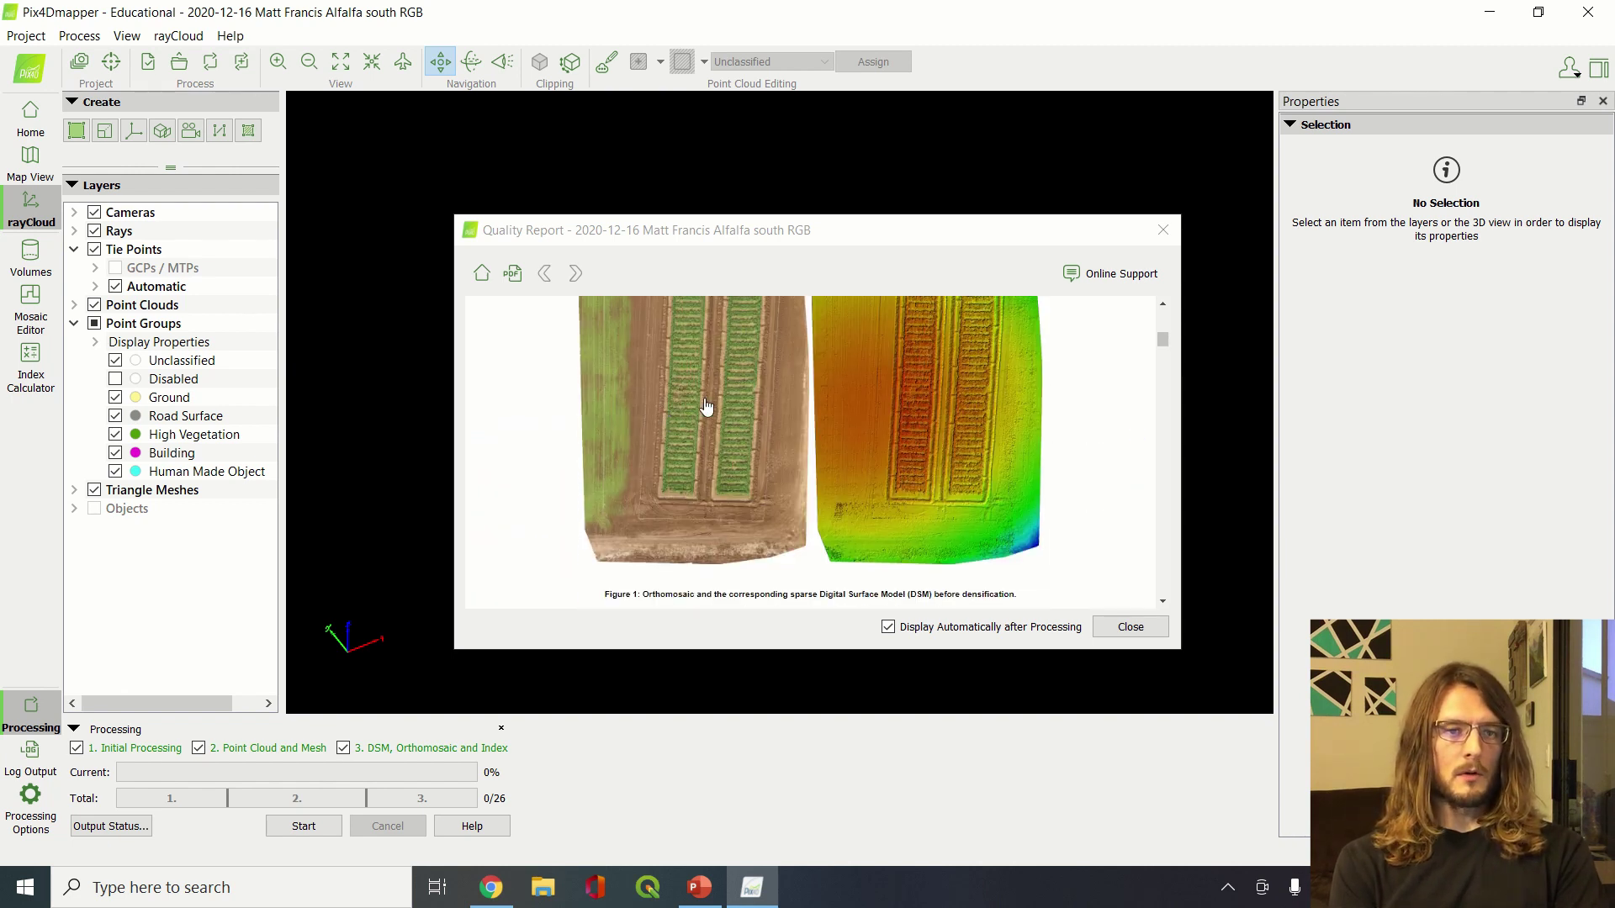
scroll(719, 391, up, 1)
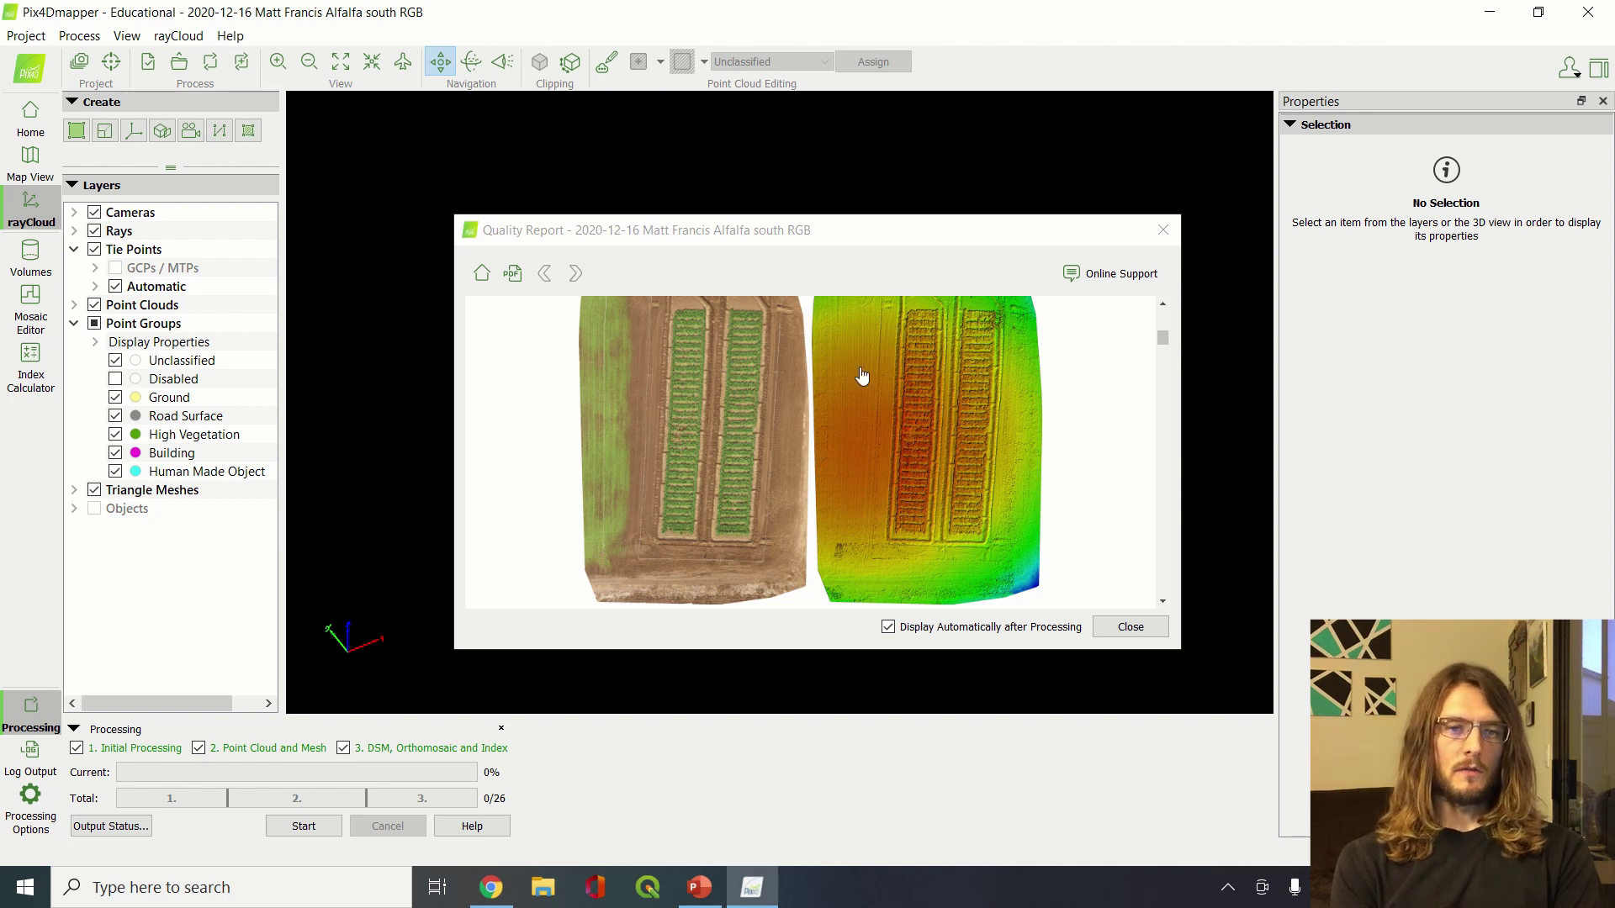
scroll(1043, 517, down, 1)
scroll(1043, 517, down, 5)
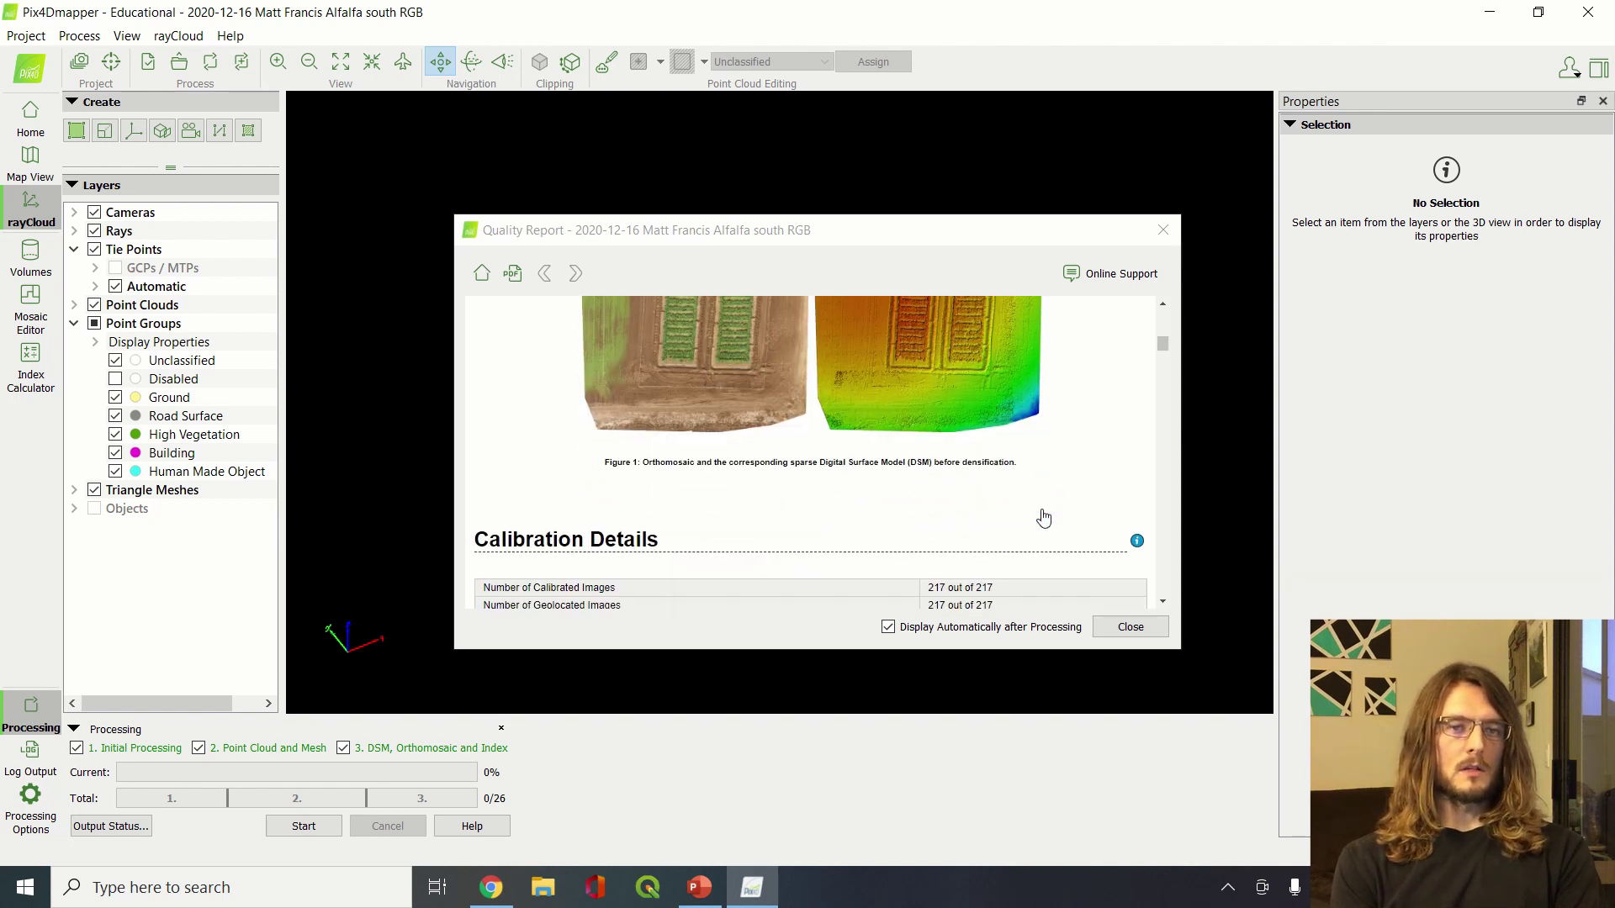
scroll(1042, 518, down, 4)
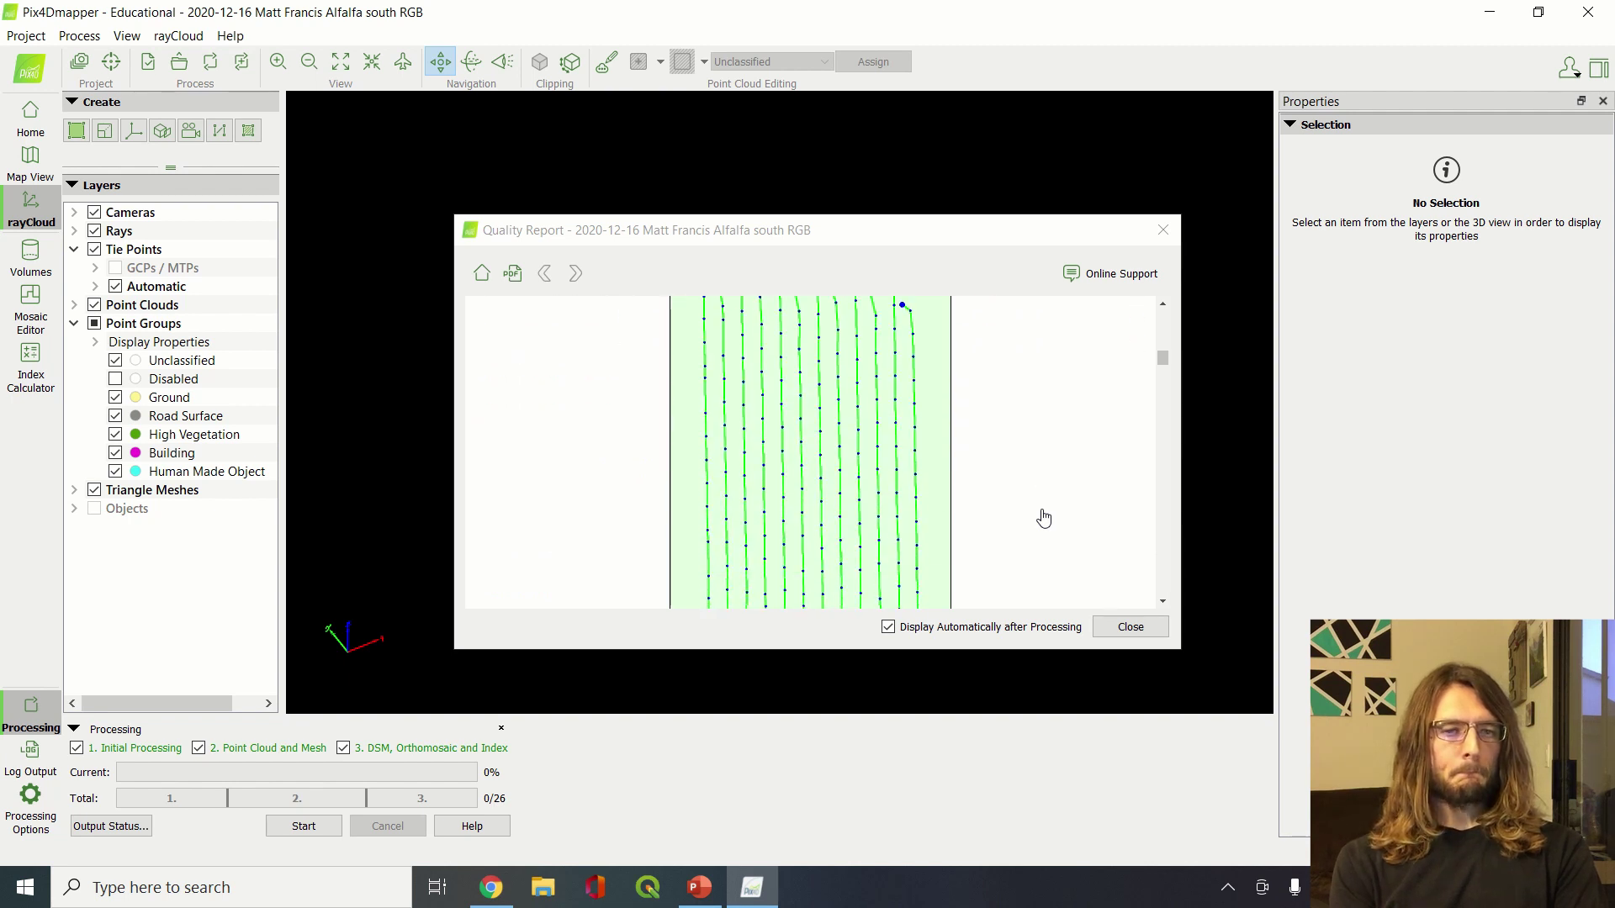
scroll(1043, 517, up, 3)
scroll(1043, 517, down, 1)
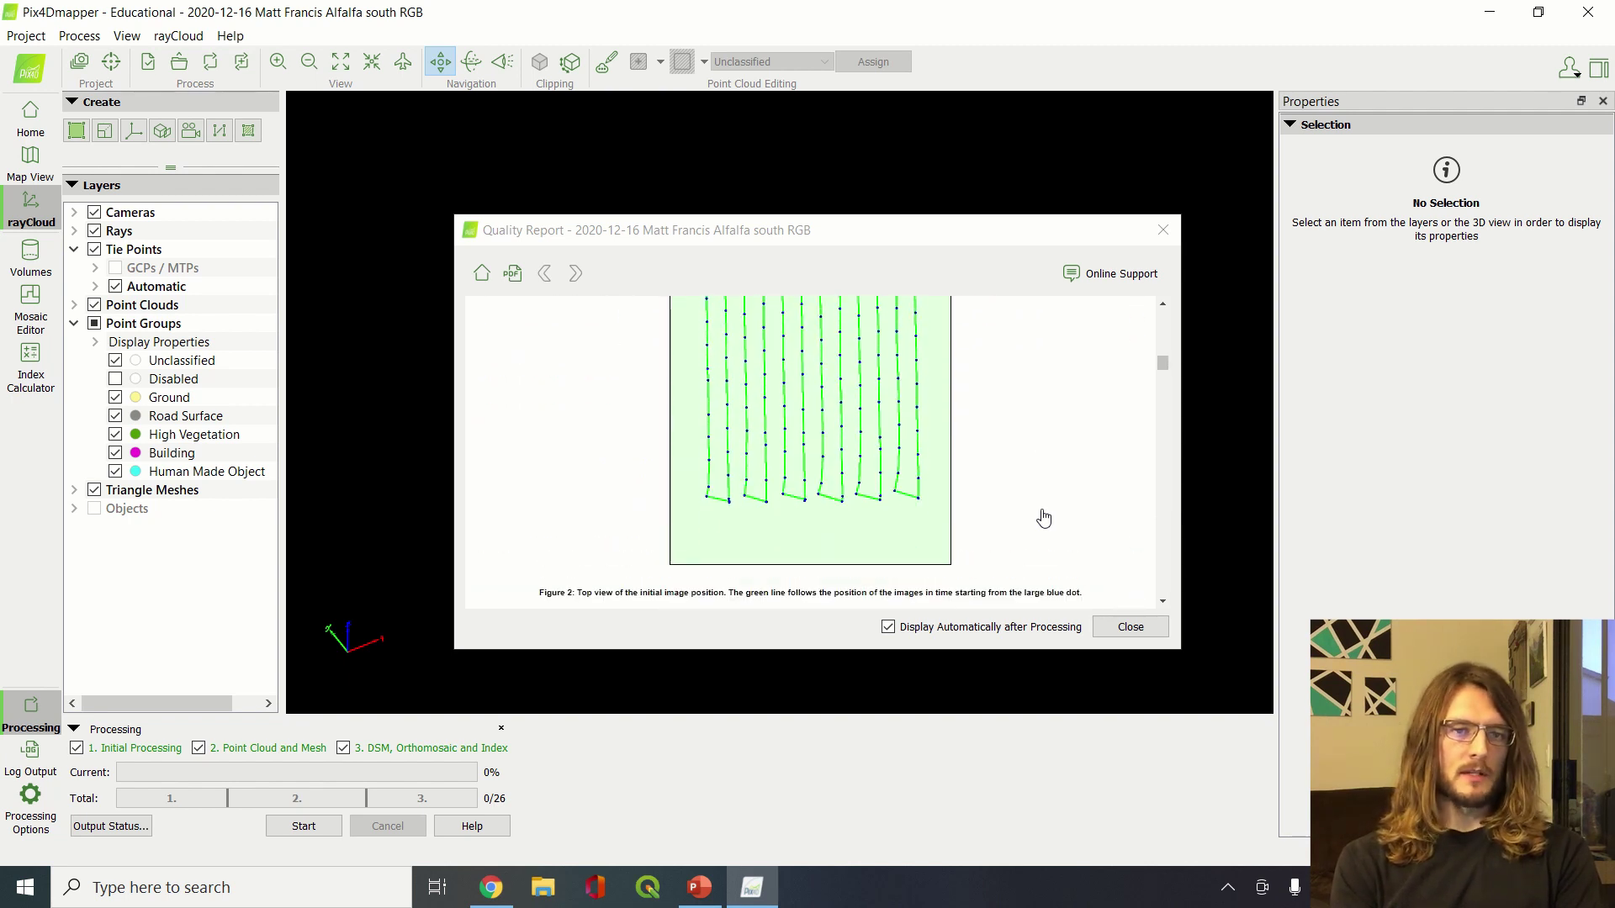
scroll(1043, 518, up, 1)
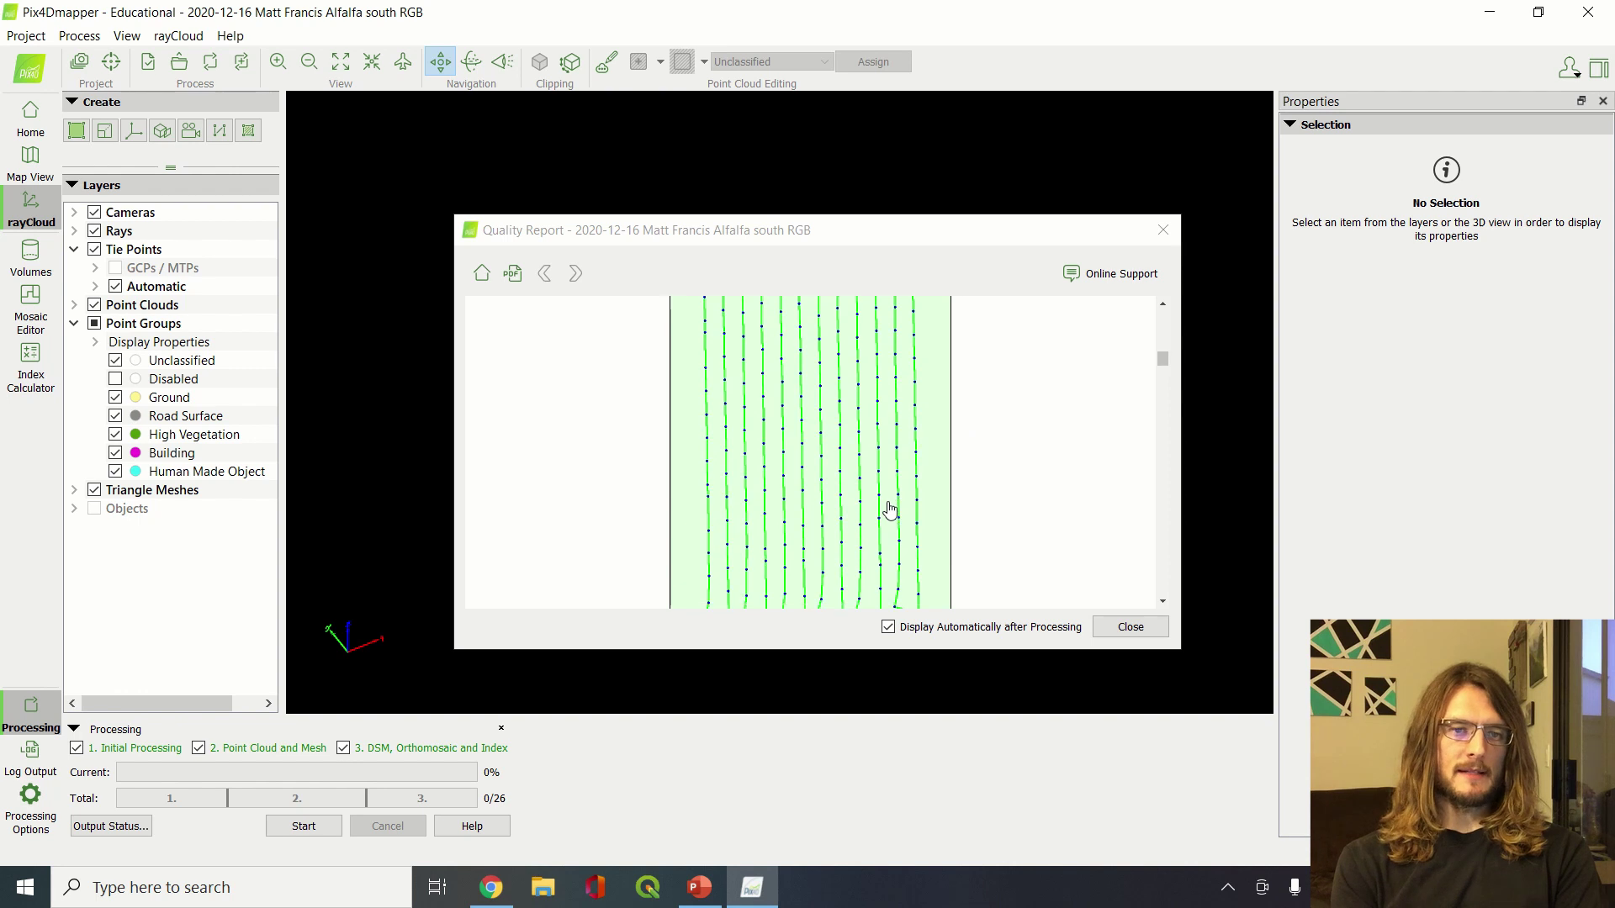
scroll(890, 510, down, 1)
scroll(889, 511, up, 2)
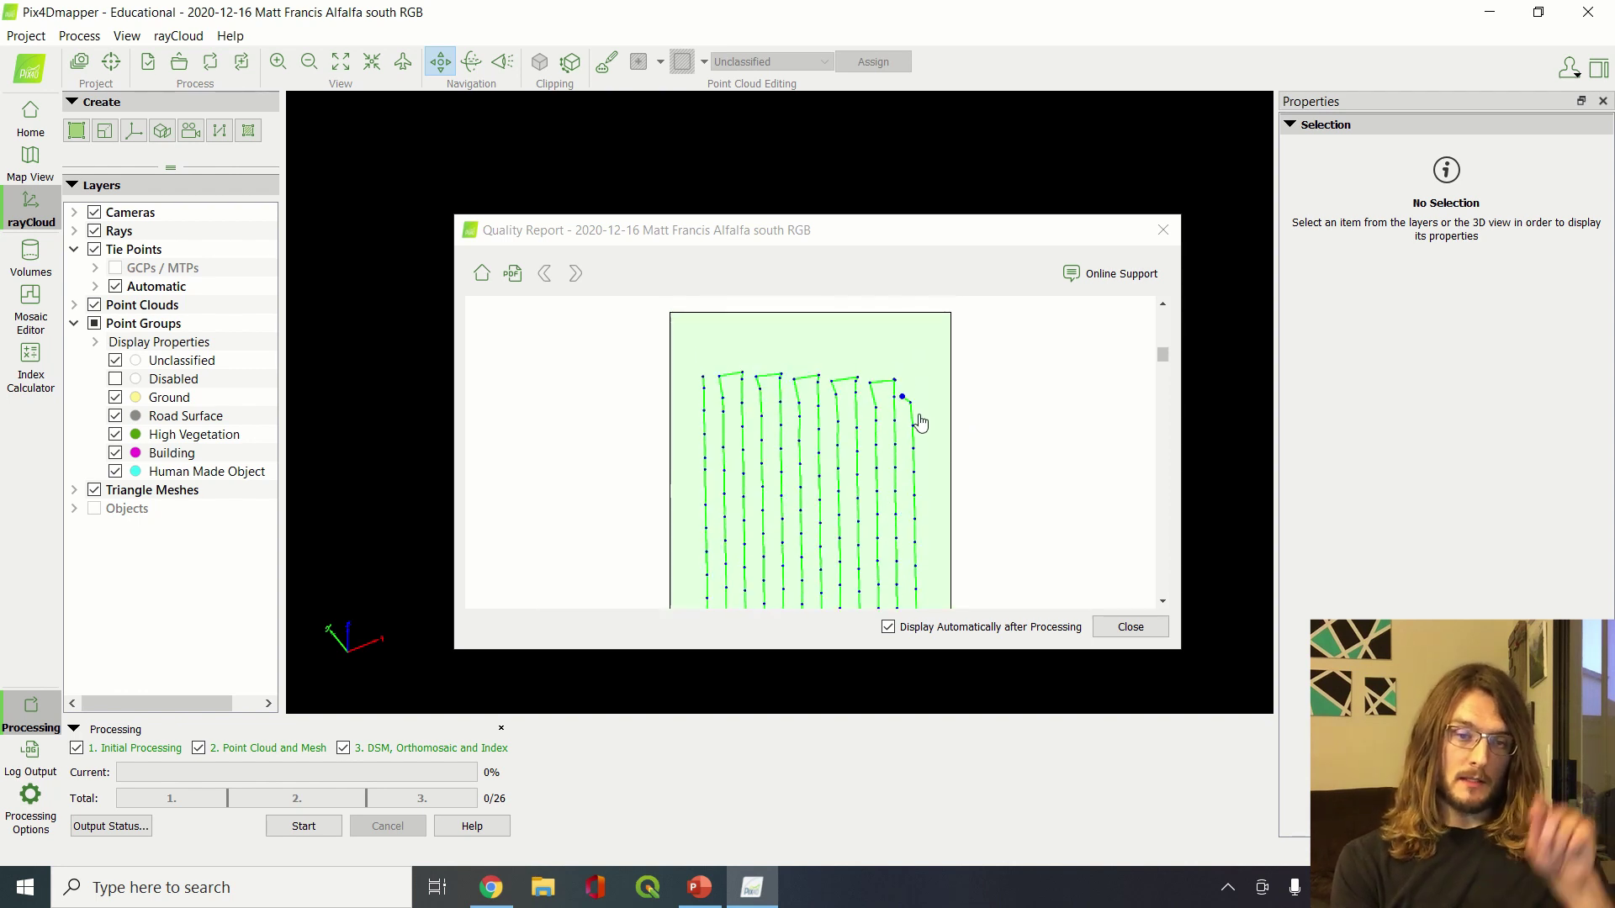
scroll(938, 476, down, 10)
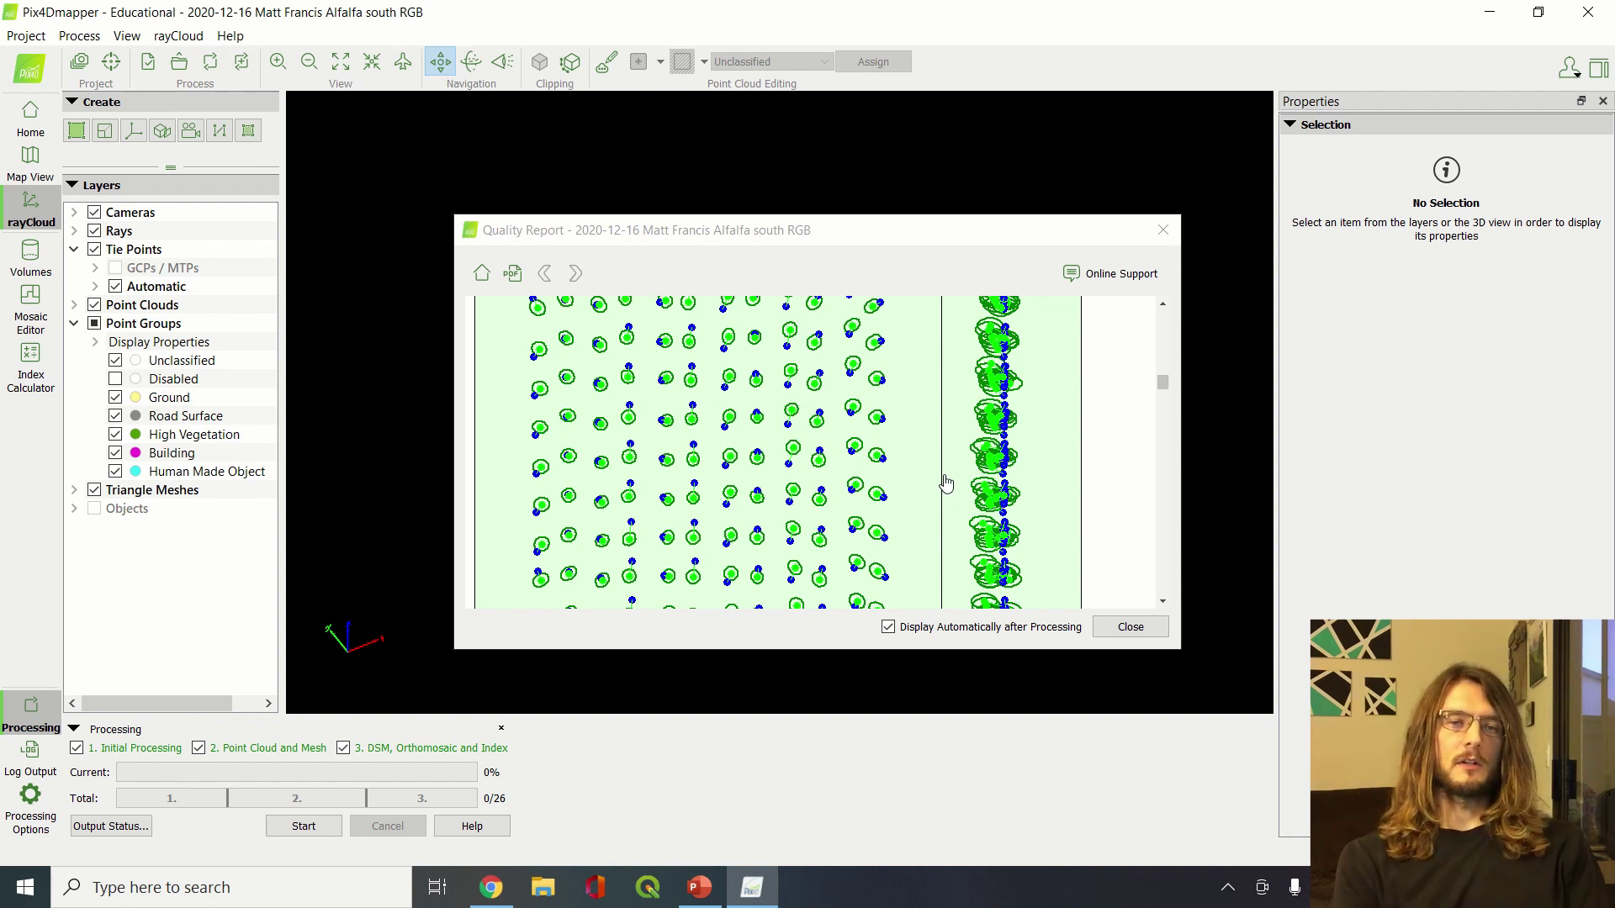
scroll(823, 481, down, 5)
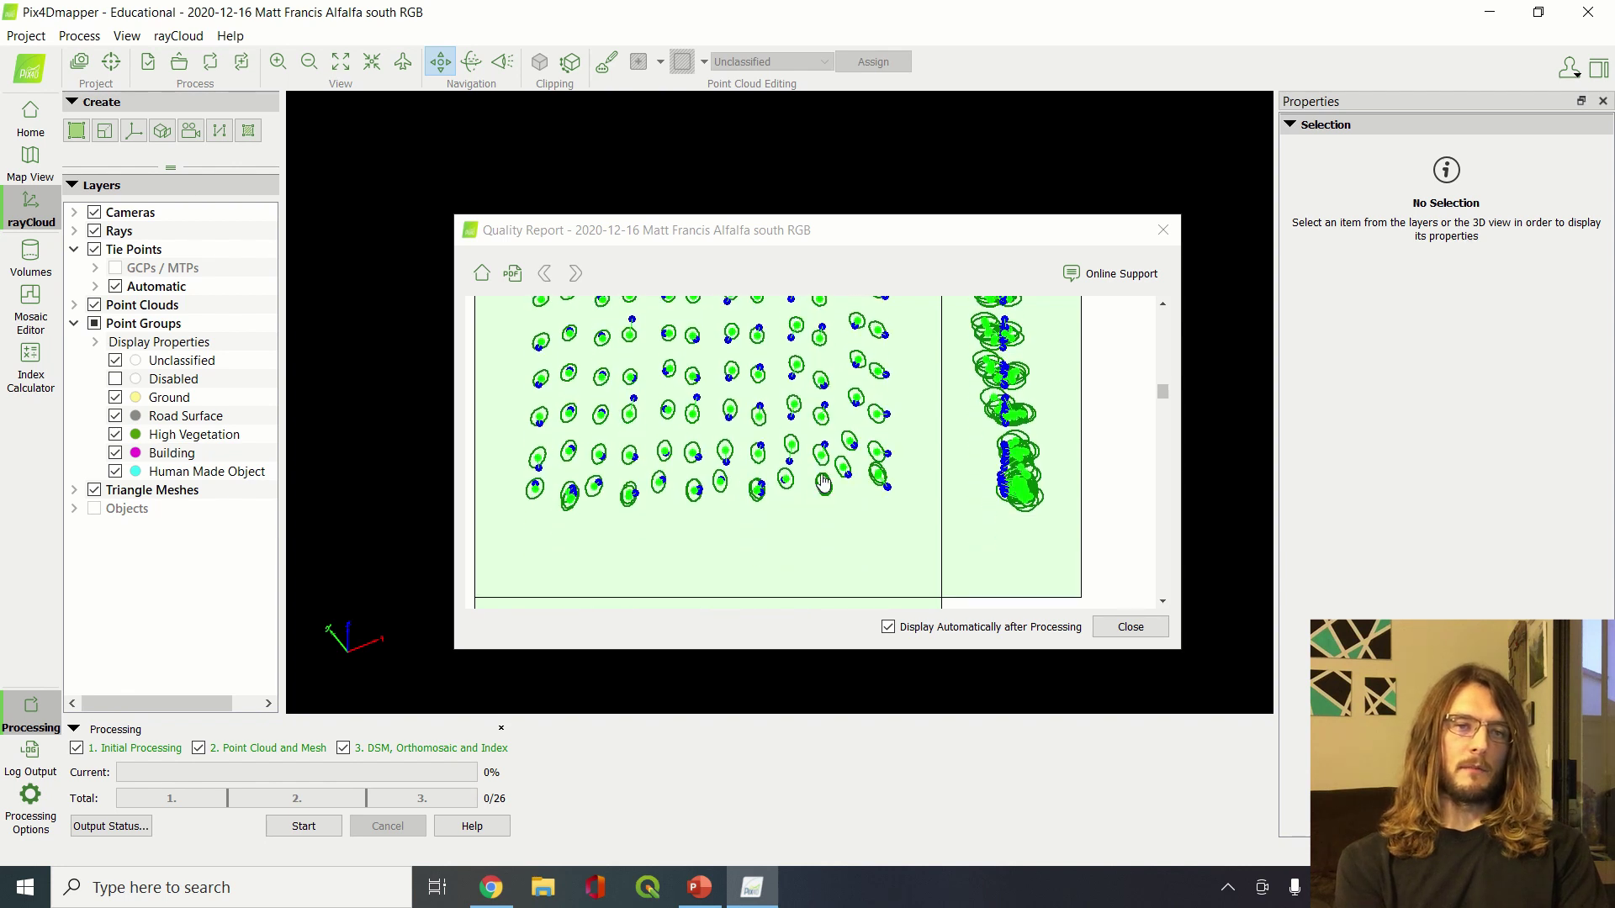
scroll(824, 482, up, 6)
scroll(823, 482, down, 2)
scroll(1028, 447, down, 4)
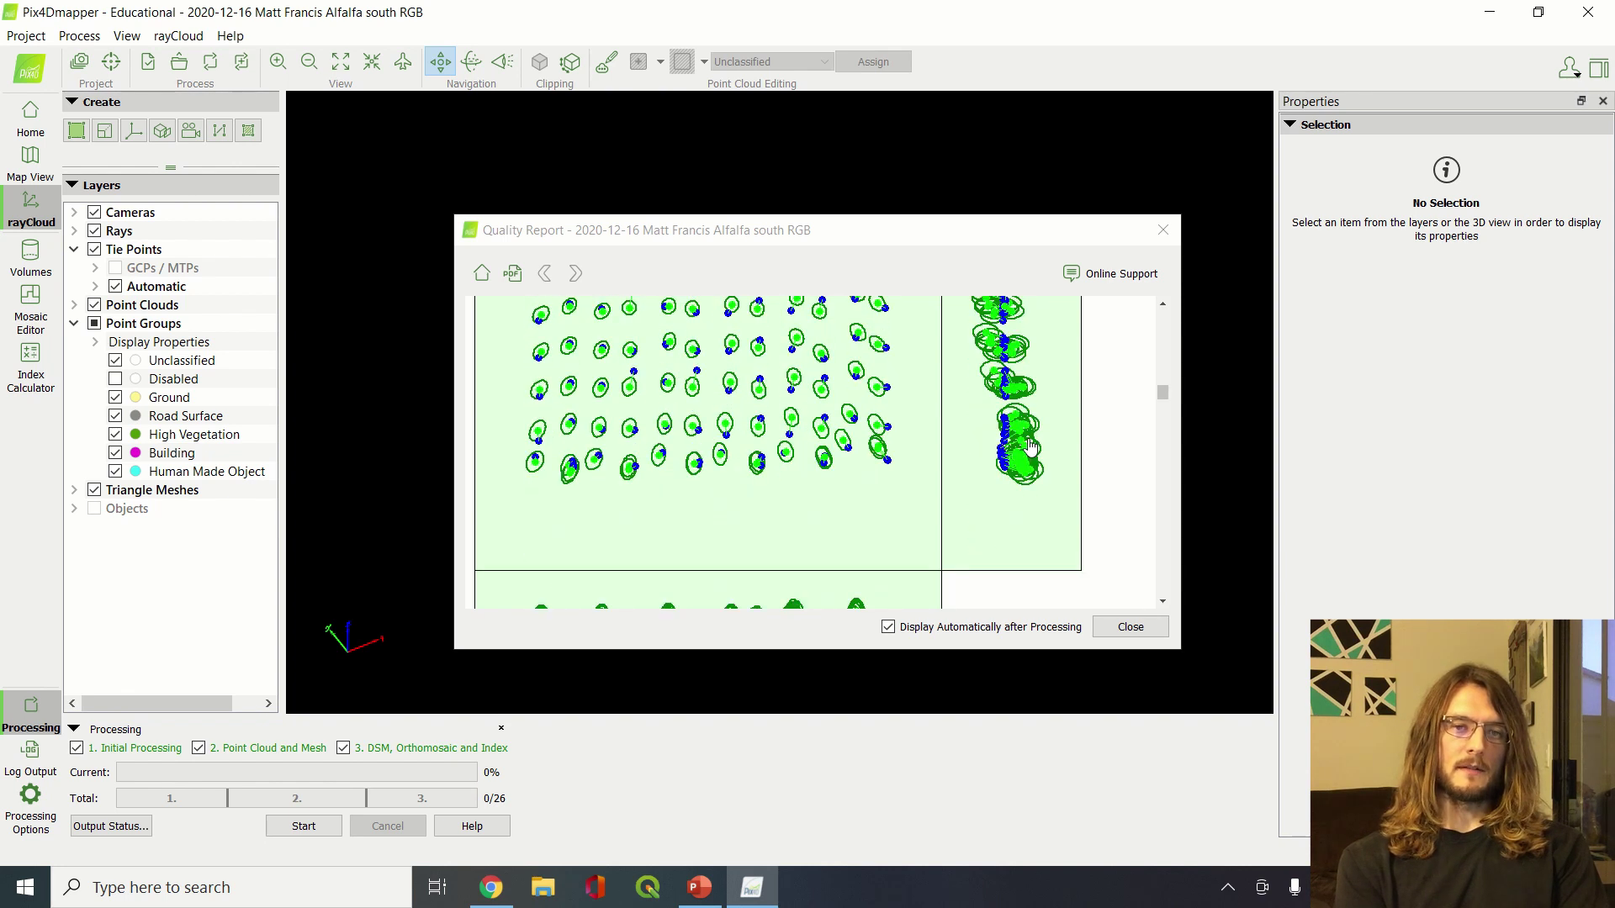
scroll(1031, 448, up, 4)
scroll(1030, 447, down, 3)
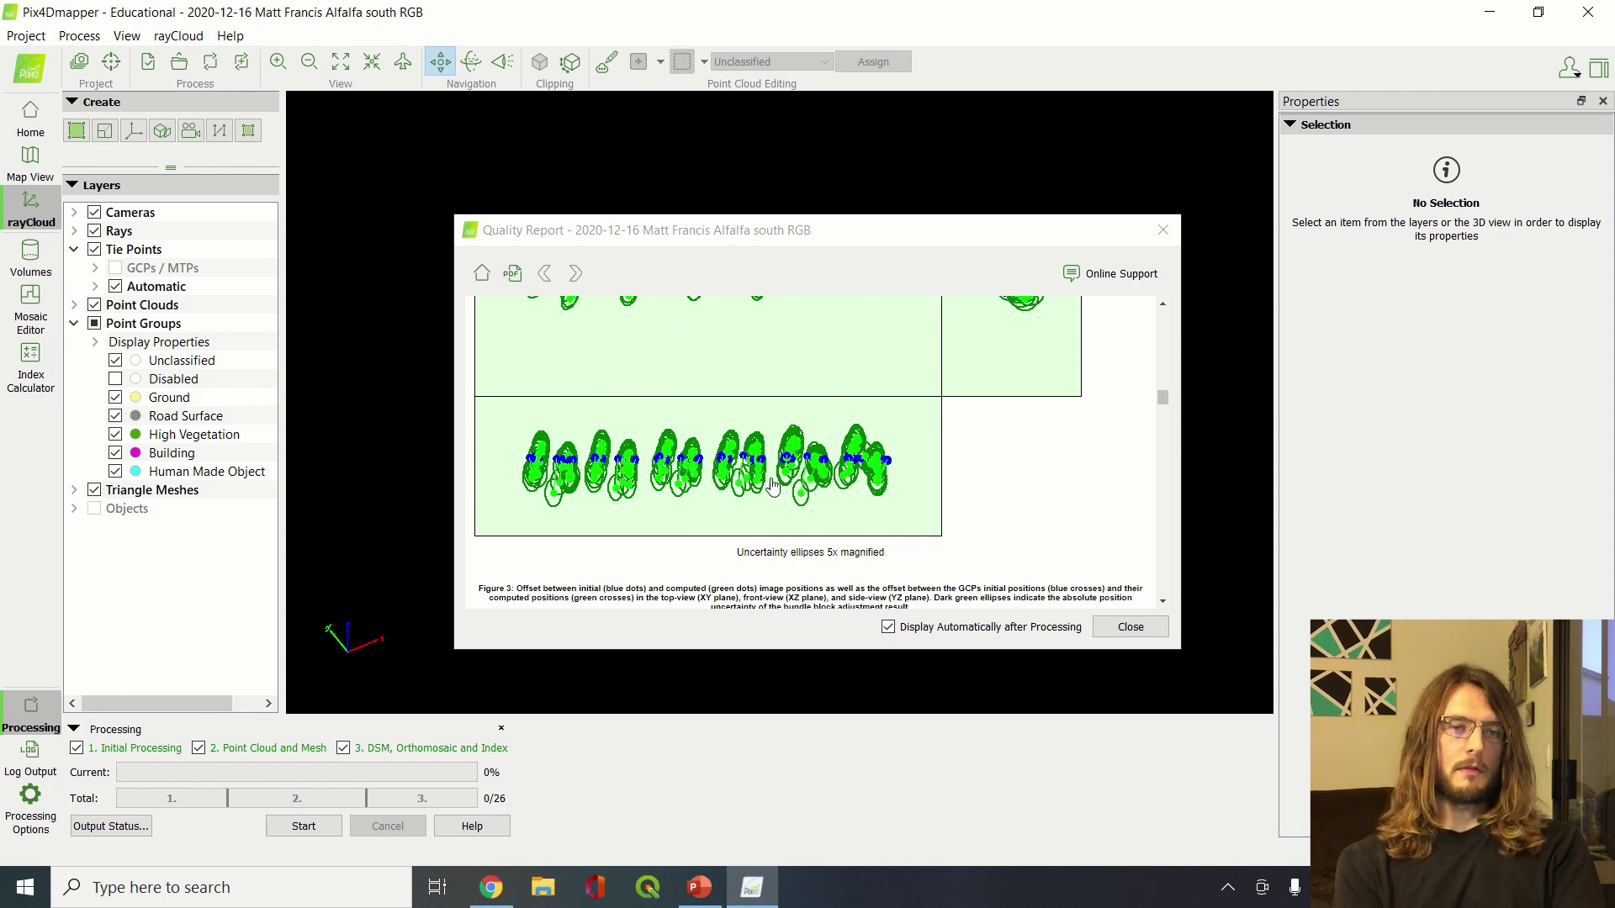
scroll(772, 486, down, 1)
scroll(772, 486, down, 2)
scroll(772, 486, up, 2)
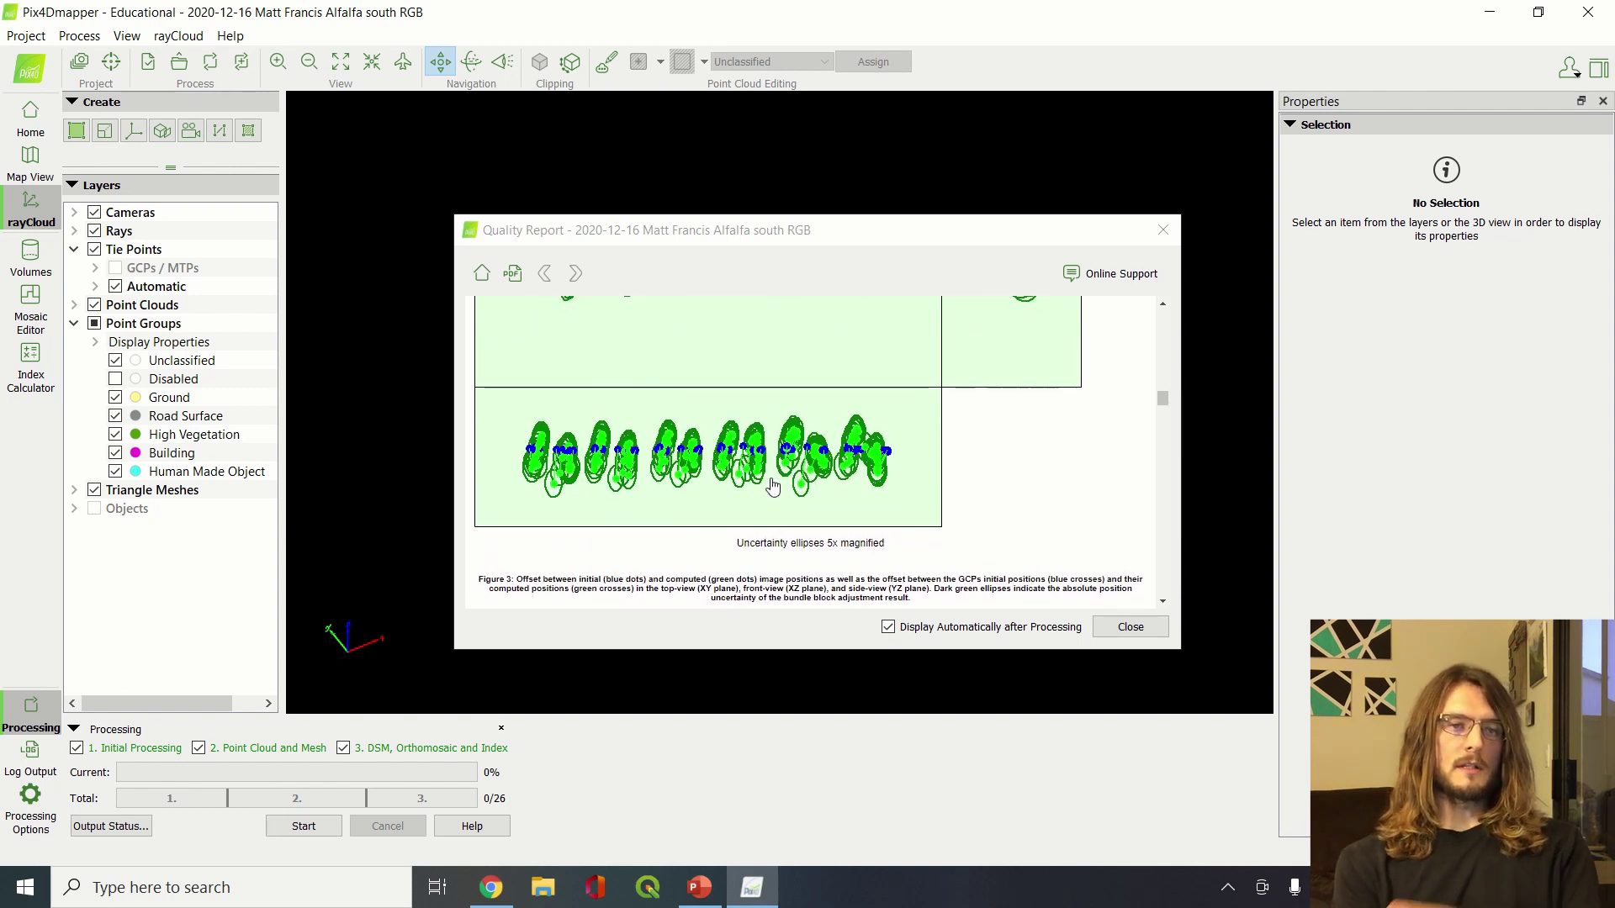
scroll(772, 486, down, 3)
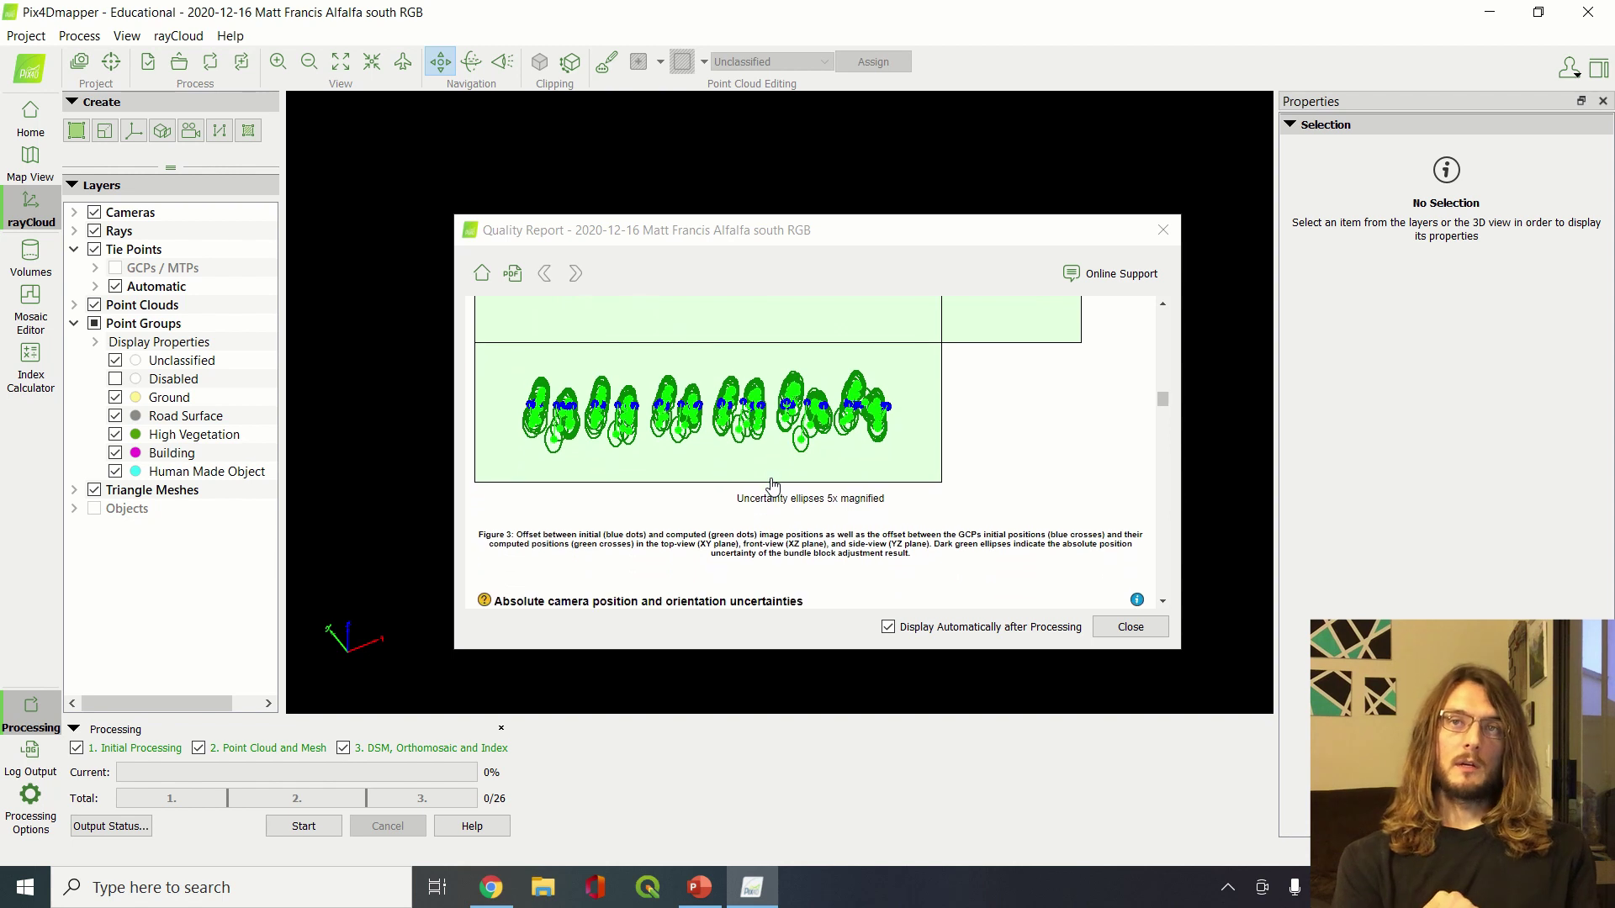
scroll(989, 447, down, 5)
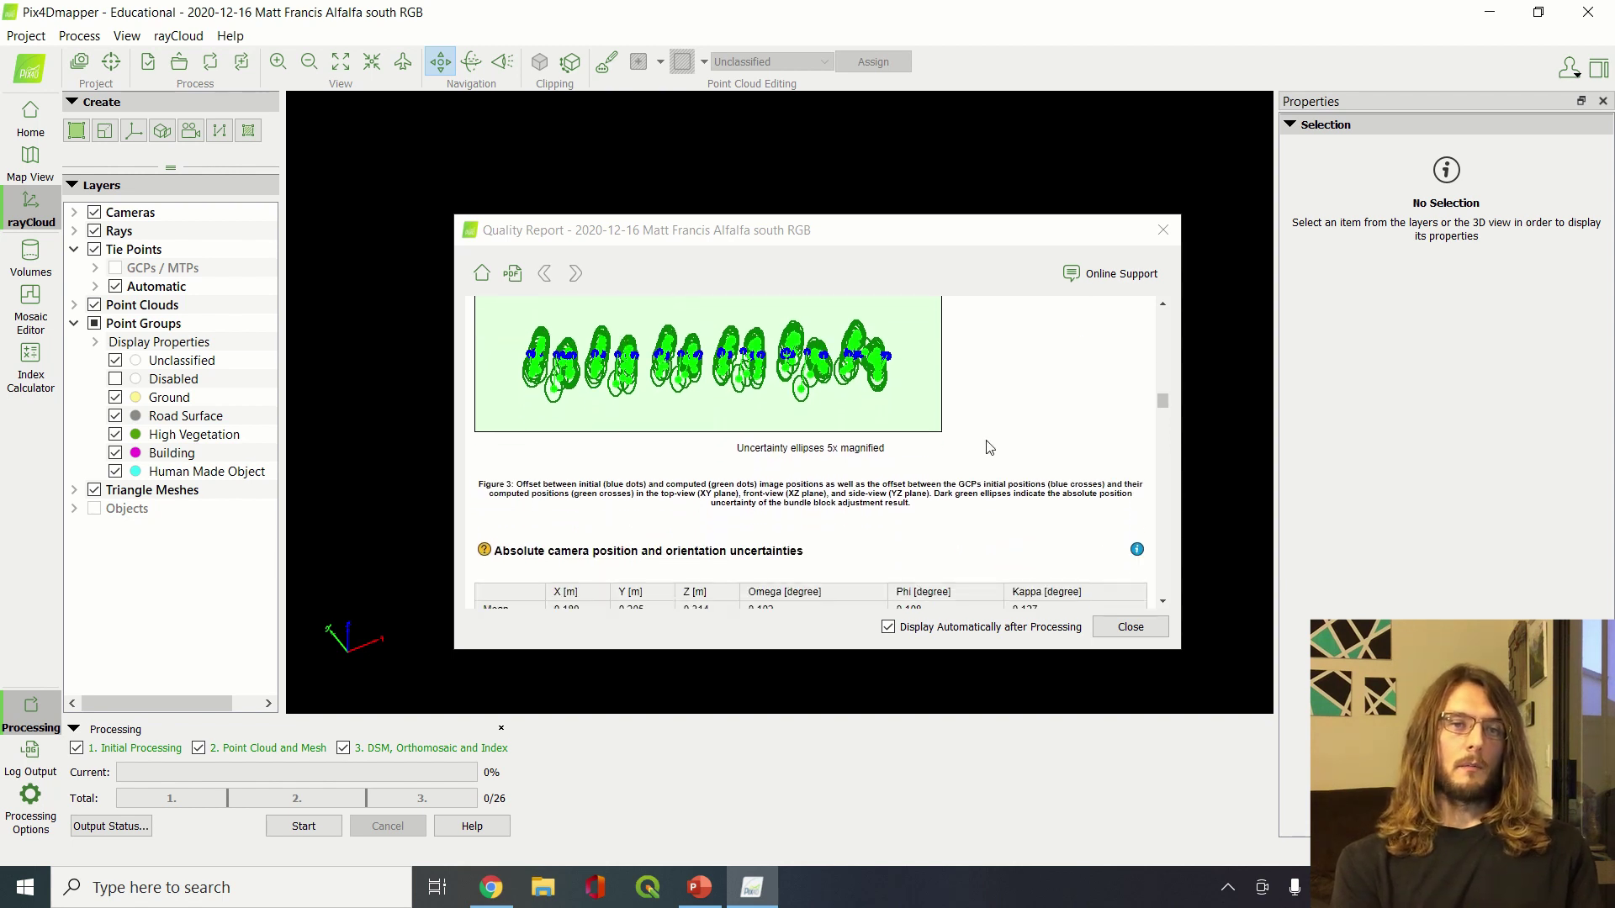
scroll(984, 443, up, 6)
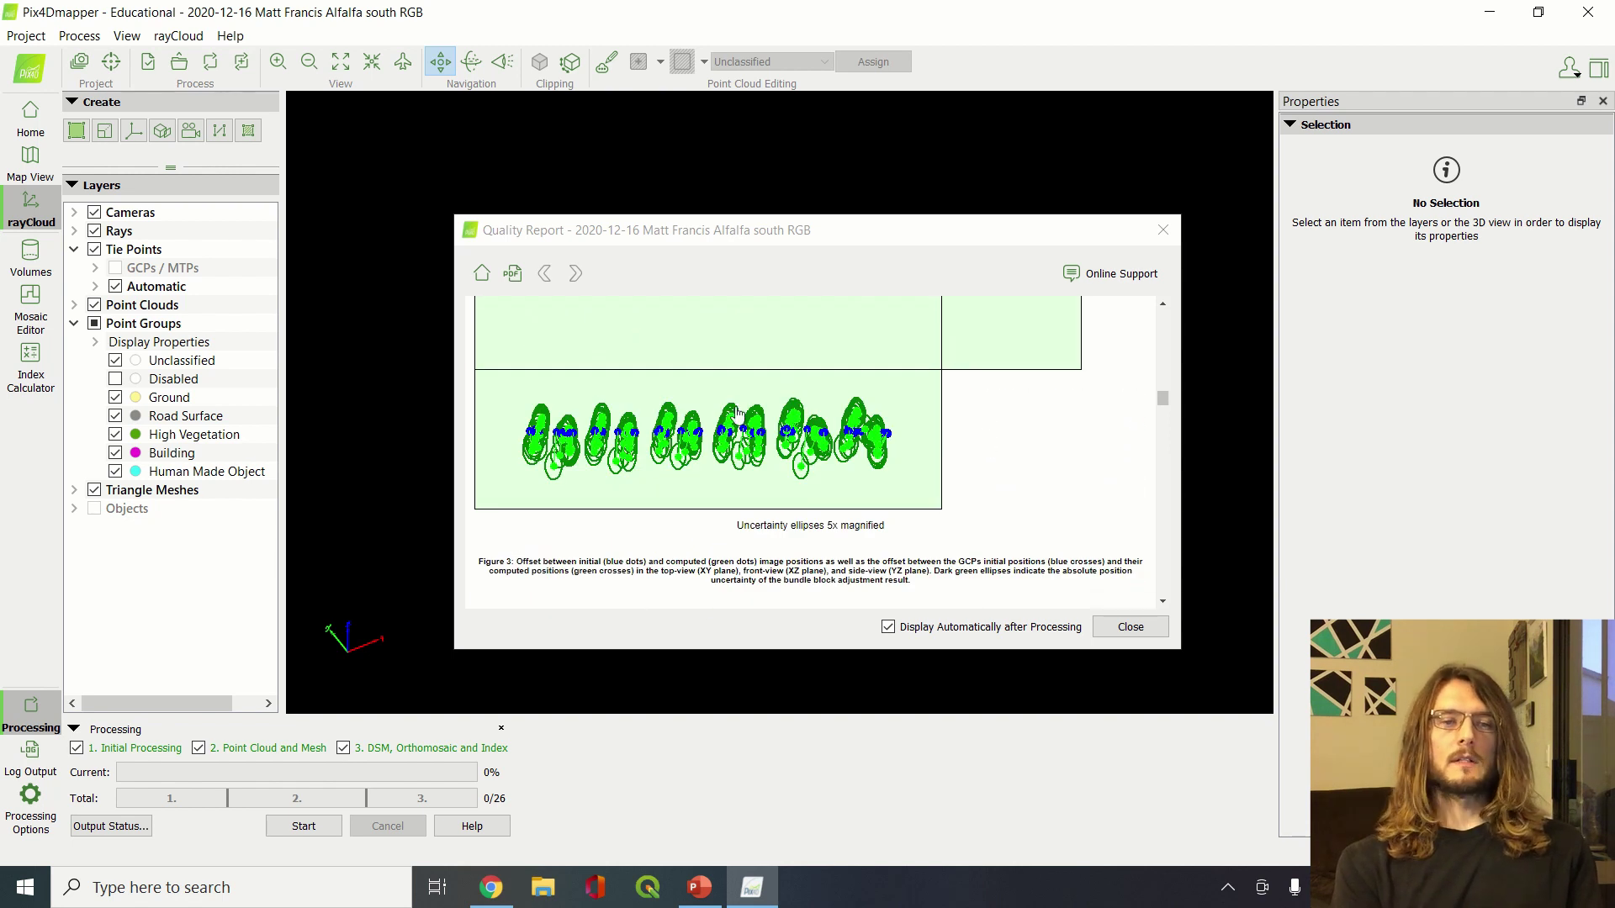
scroll(1087, 467, down, 3)
scroll(1089, 470, down, 4)
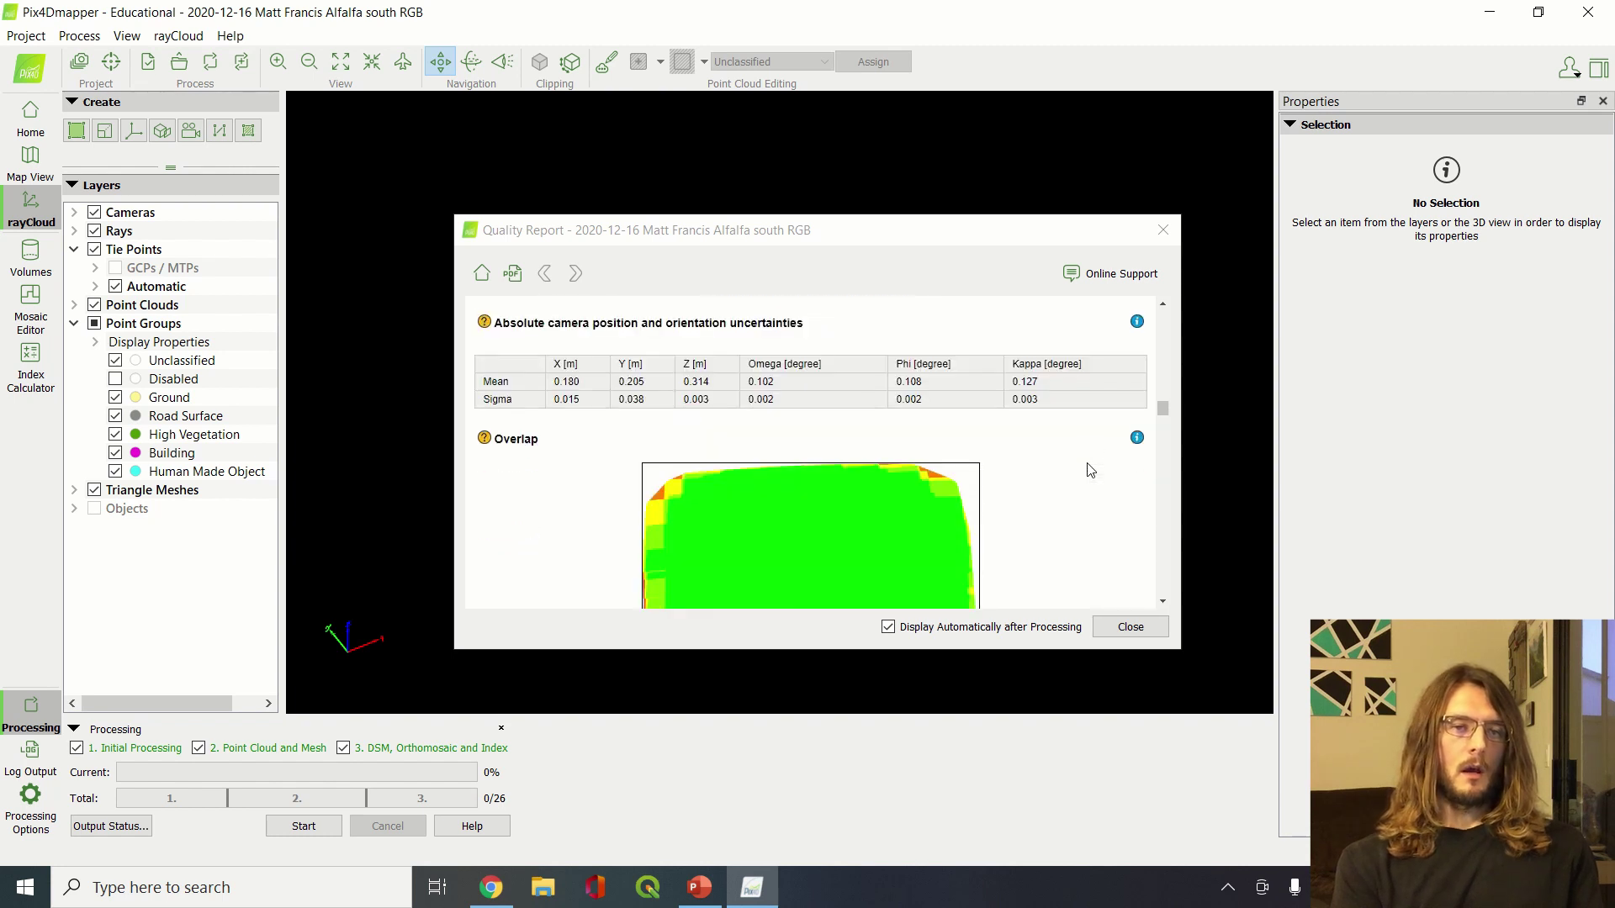
scroll(1089, 469, up, 4)
scroll(1089, 469, down, 3)
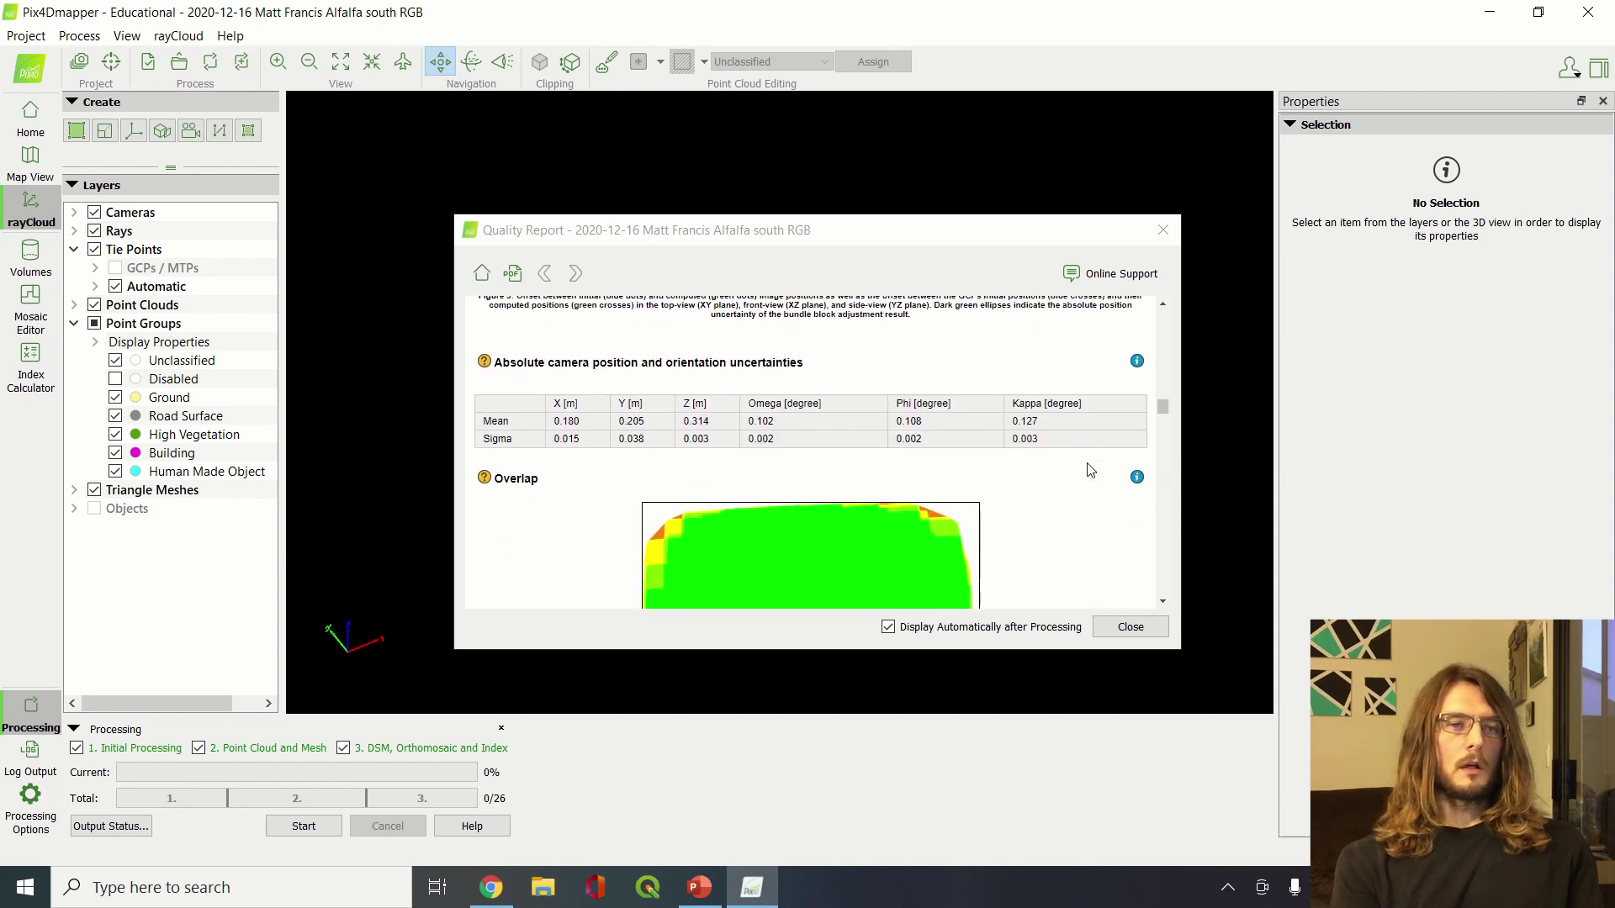
scroll(973, 463, down, 2)
scroll(974, 462, down, 2)
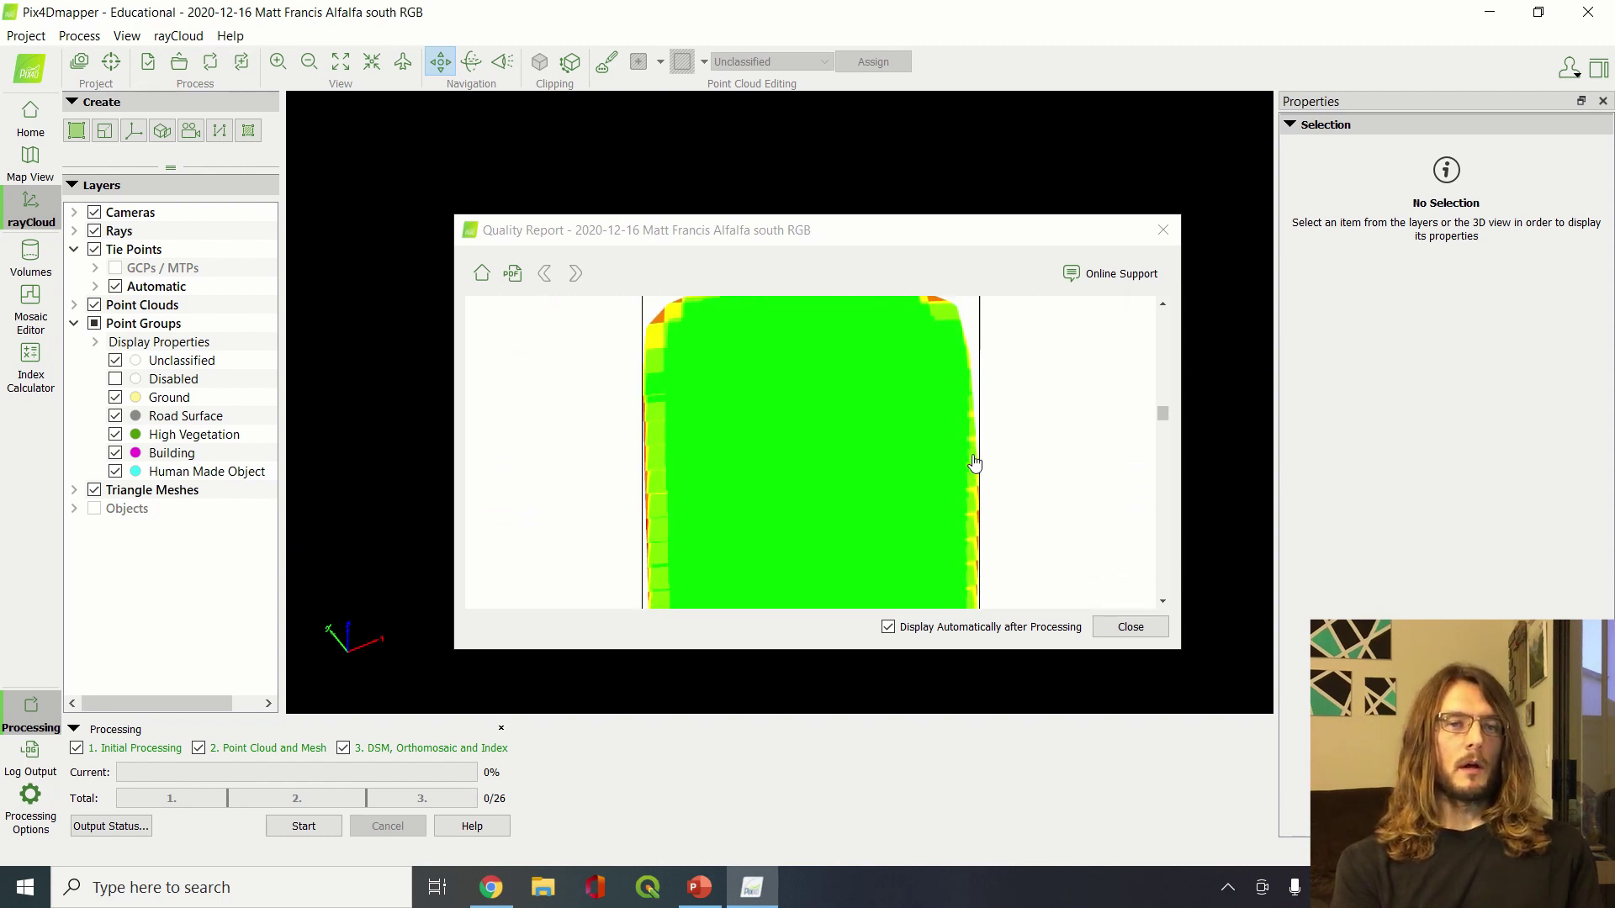
scroll(871, 397, up, 3)
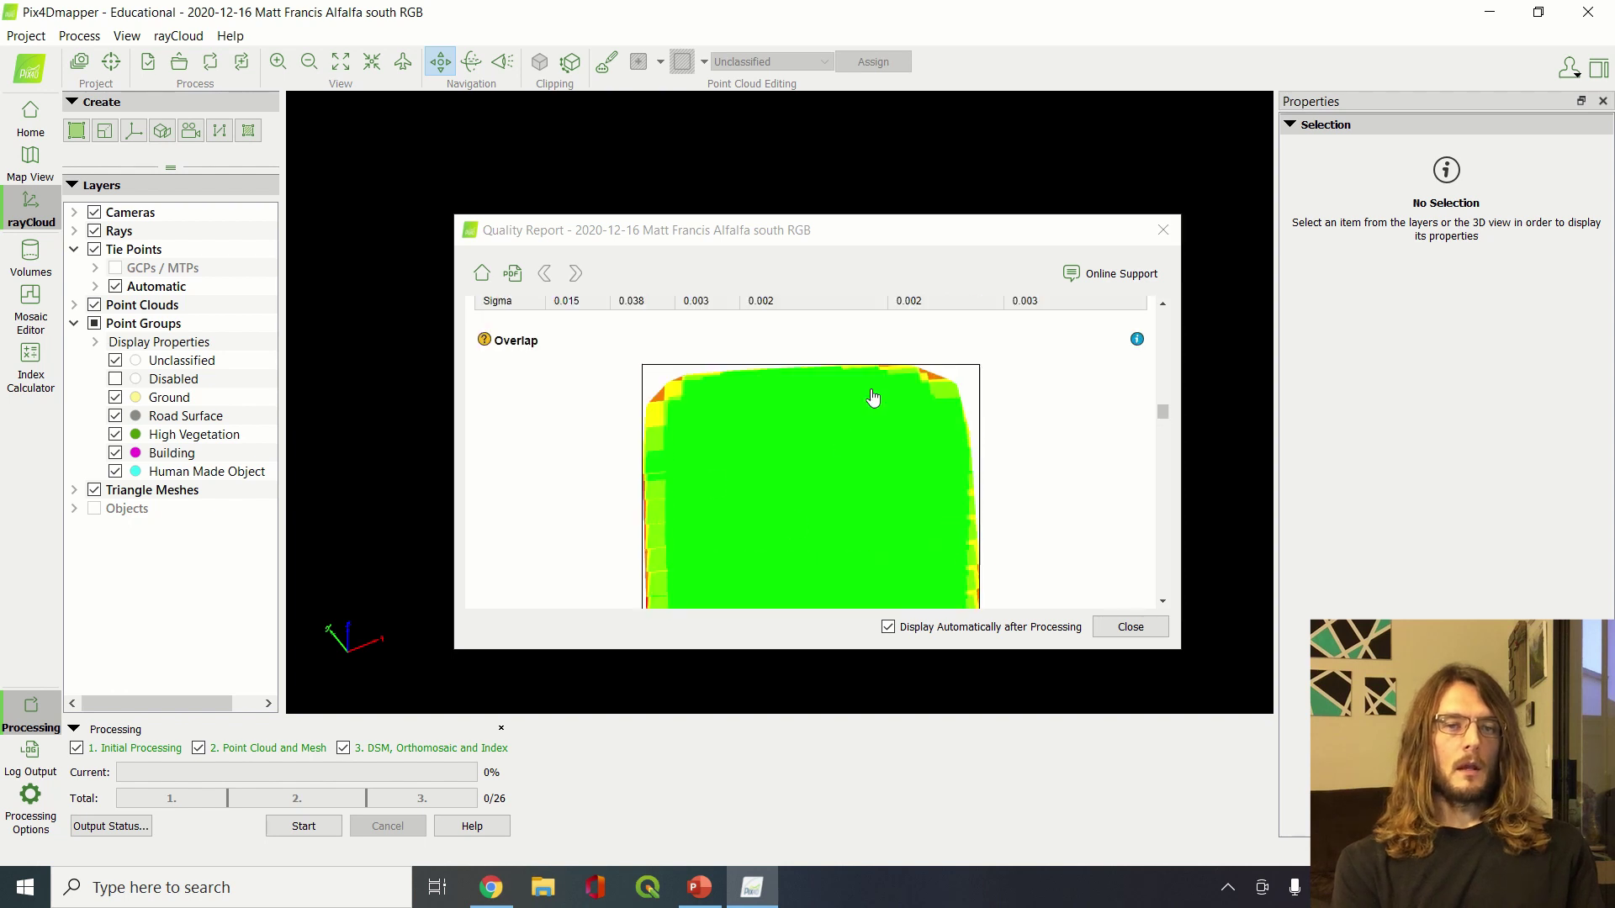
scroll(793, 519, down, 4)
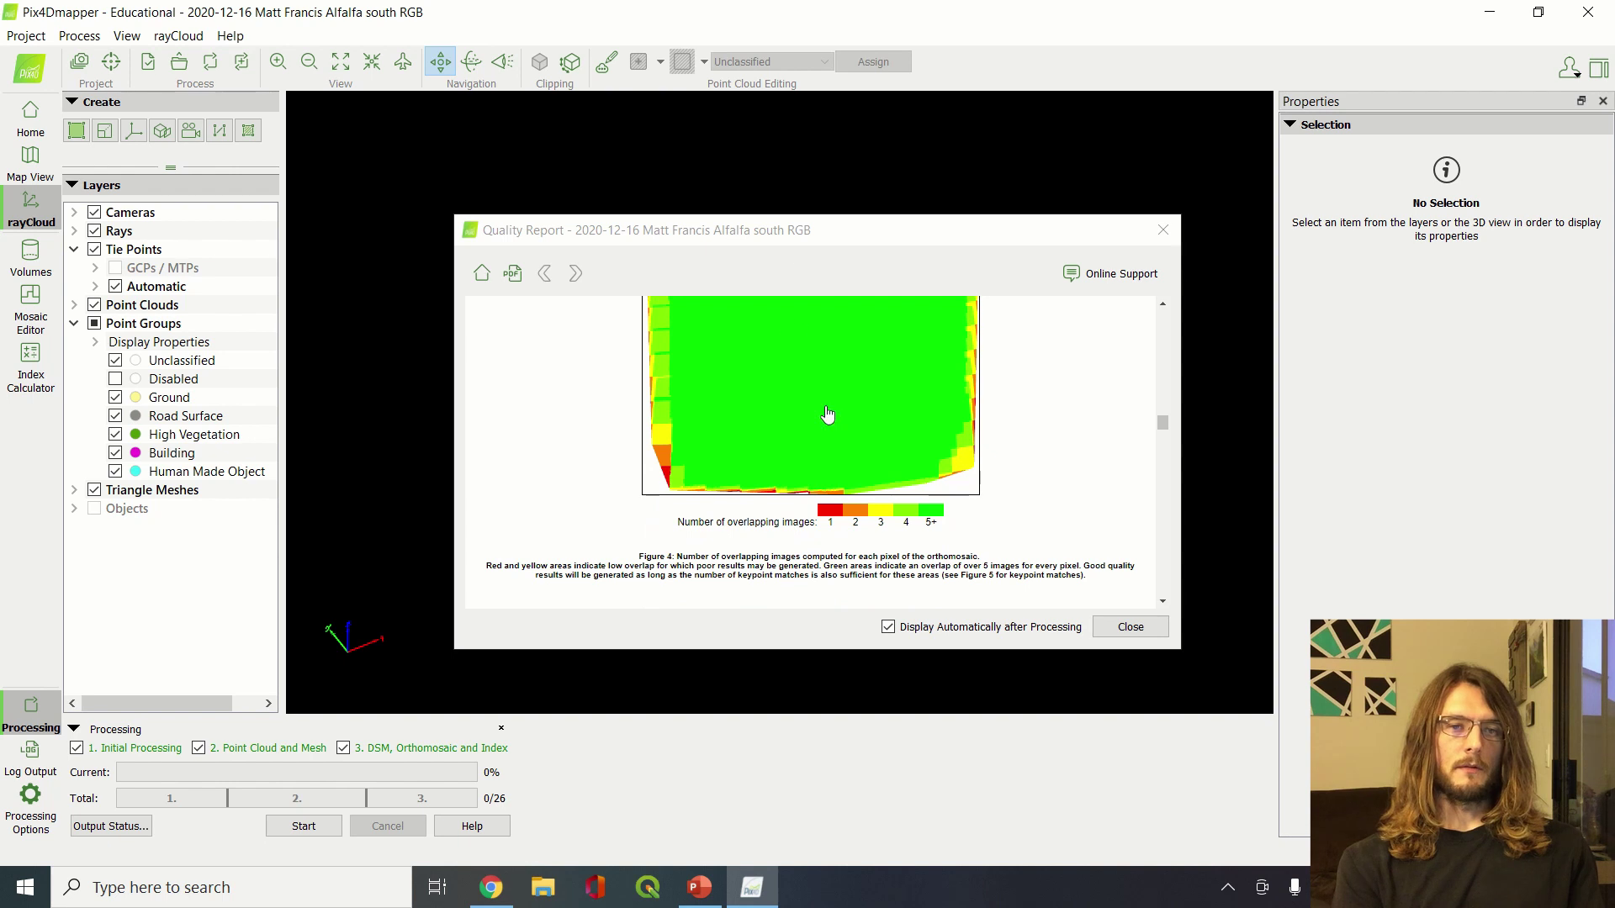
scroll(824, 425, up, 2)
scroll(858, 454, down, 3)
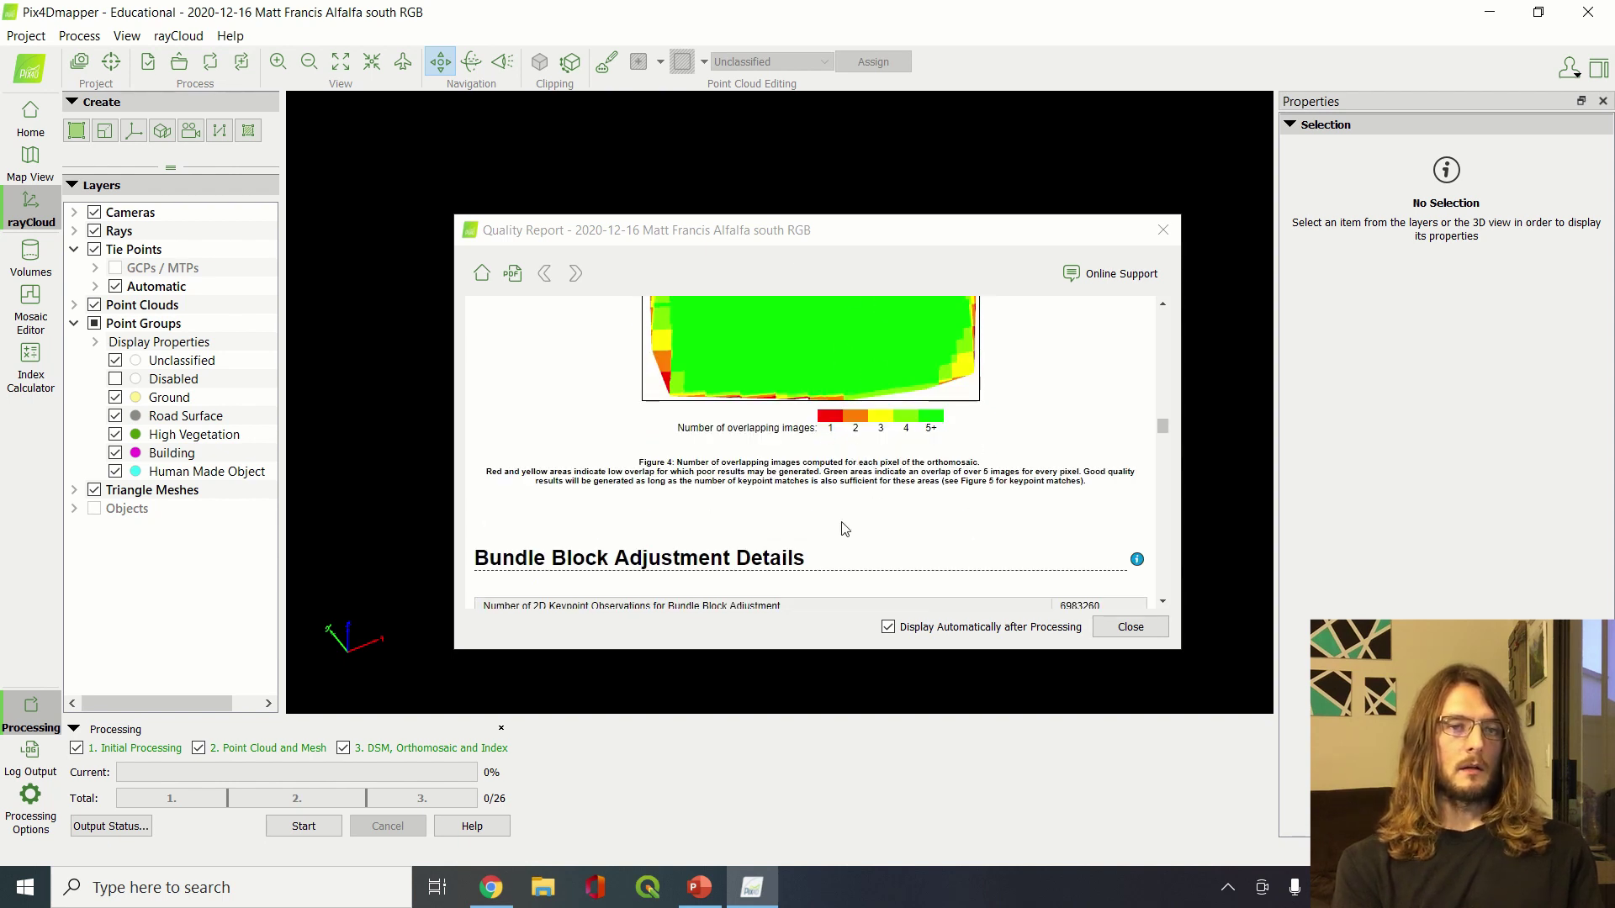
scroll(843, 528, down, 8)
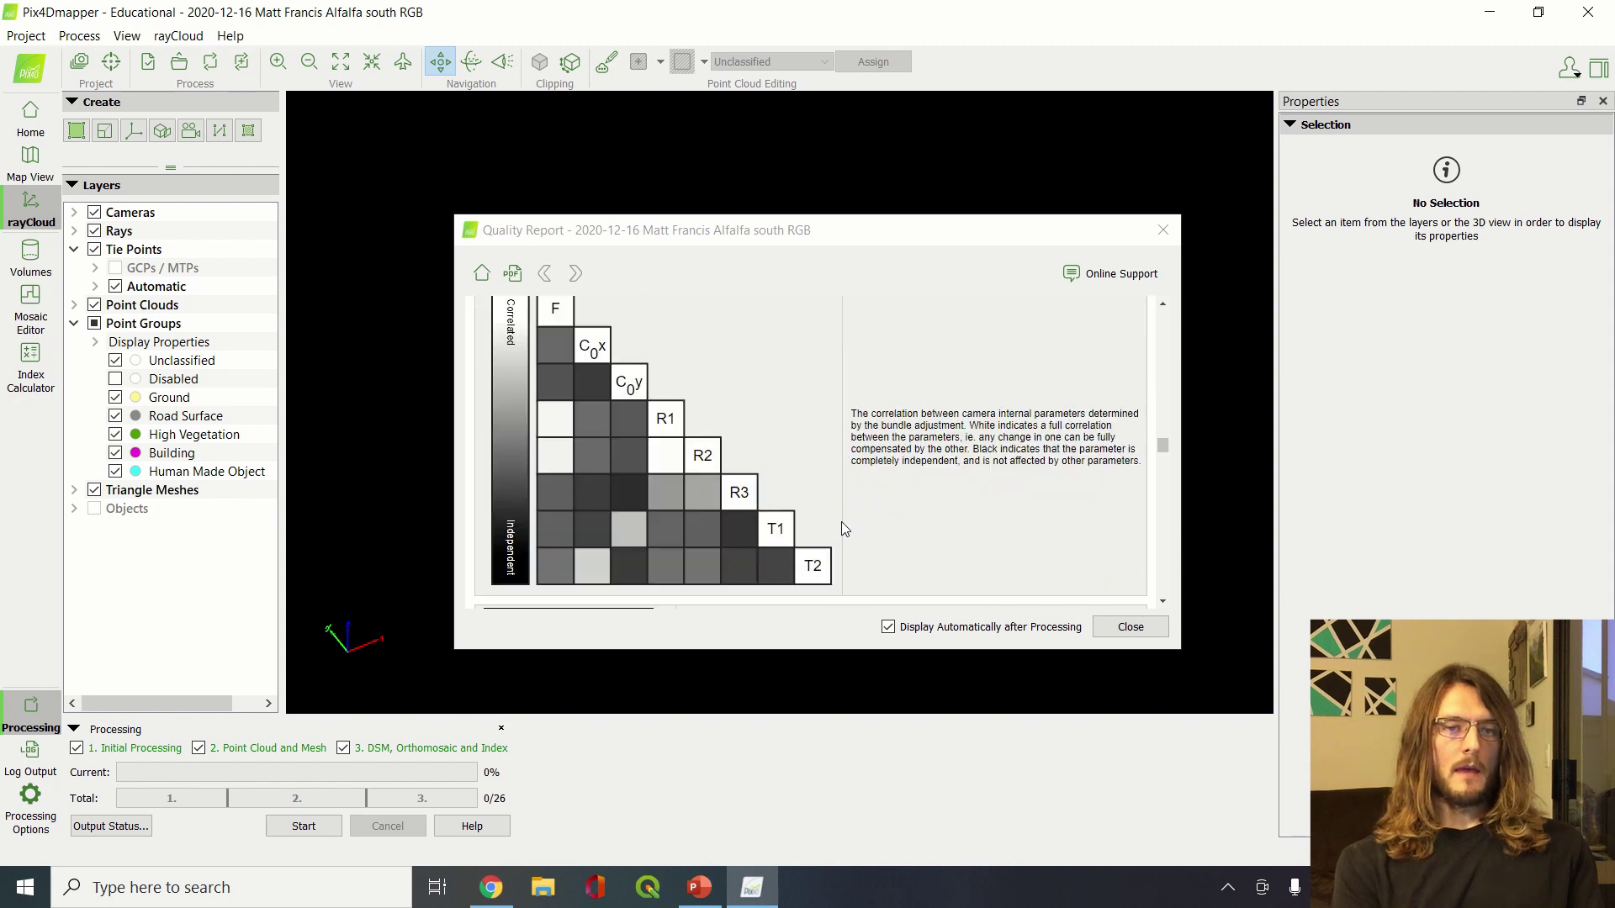
scroll(844, 528, down, 5)
scroll(843, 527, down, 15)
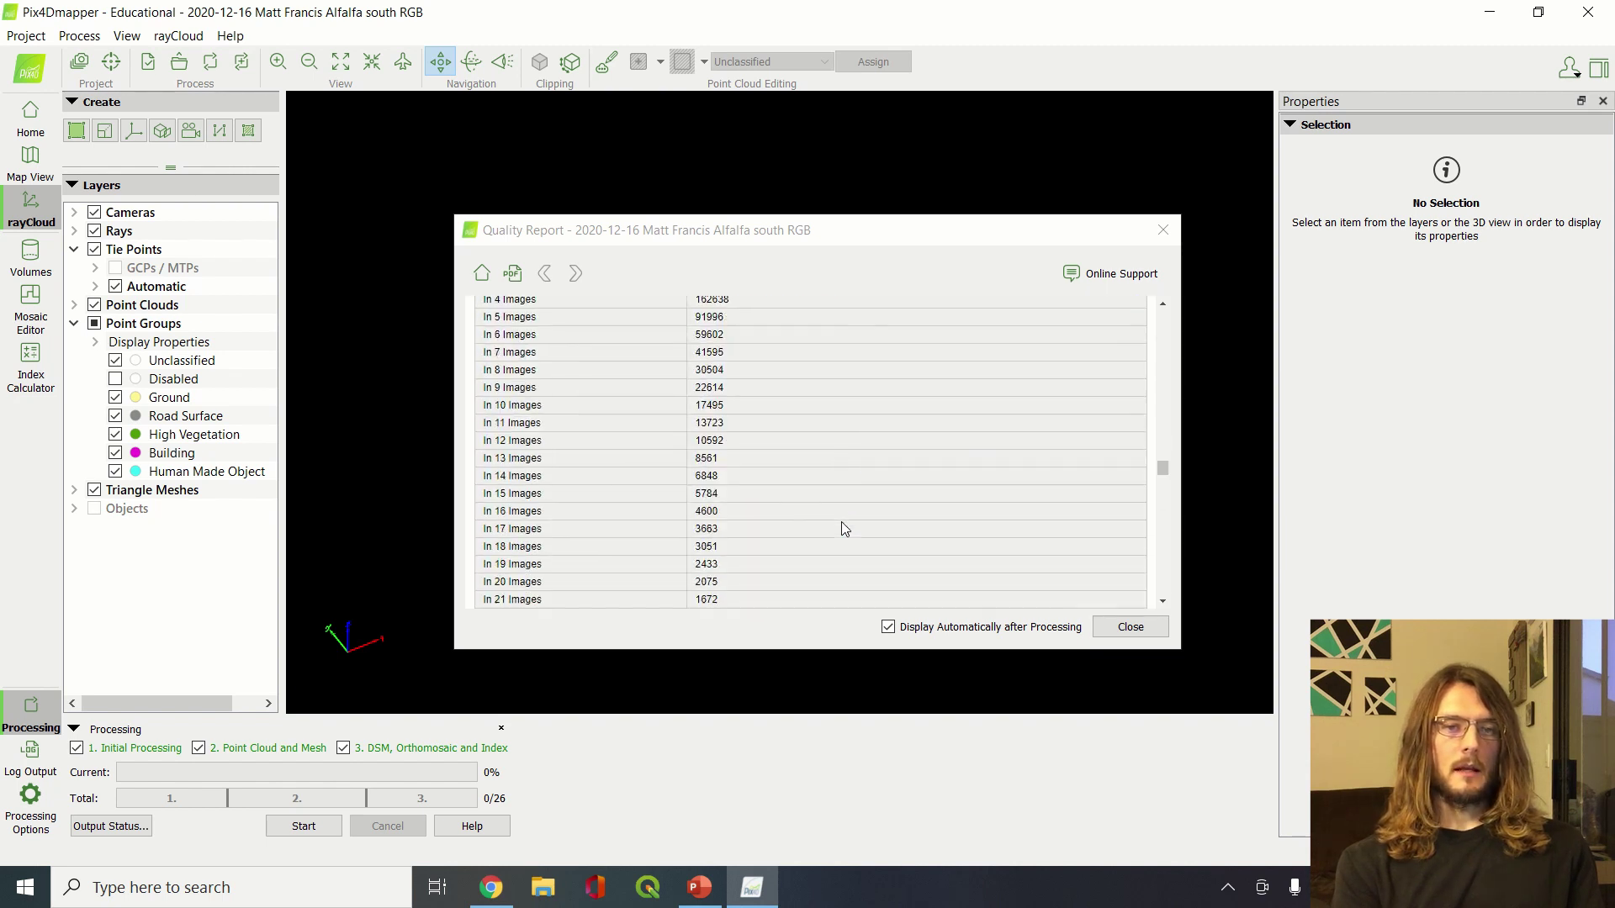
scroll(843, 527, down, 10)
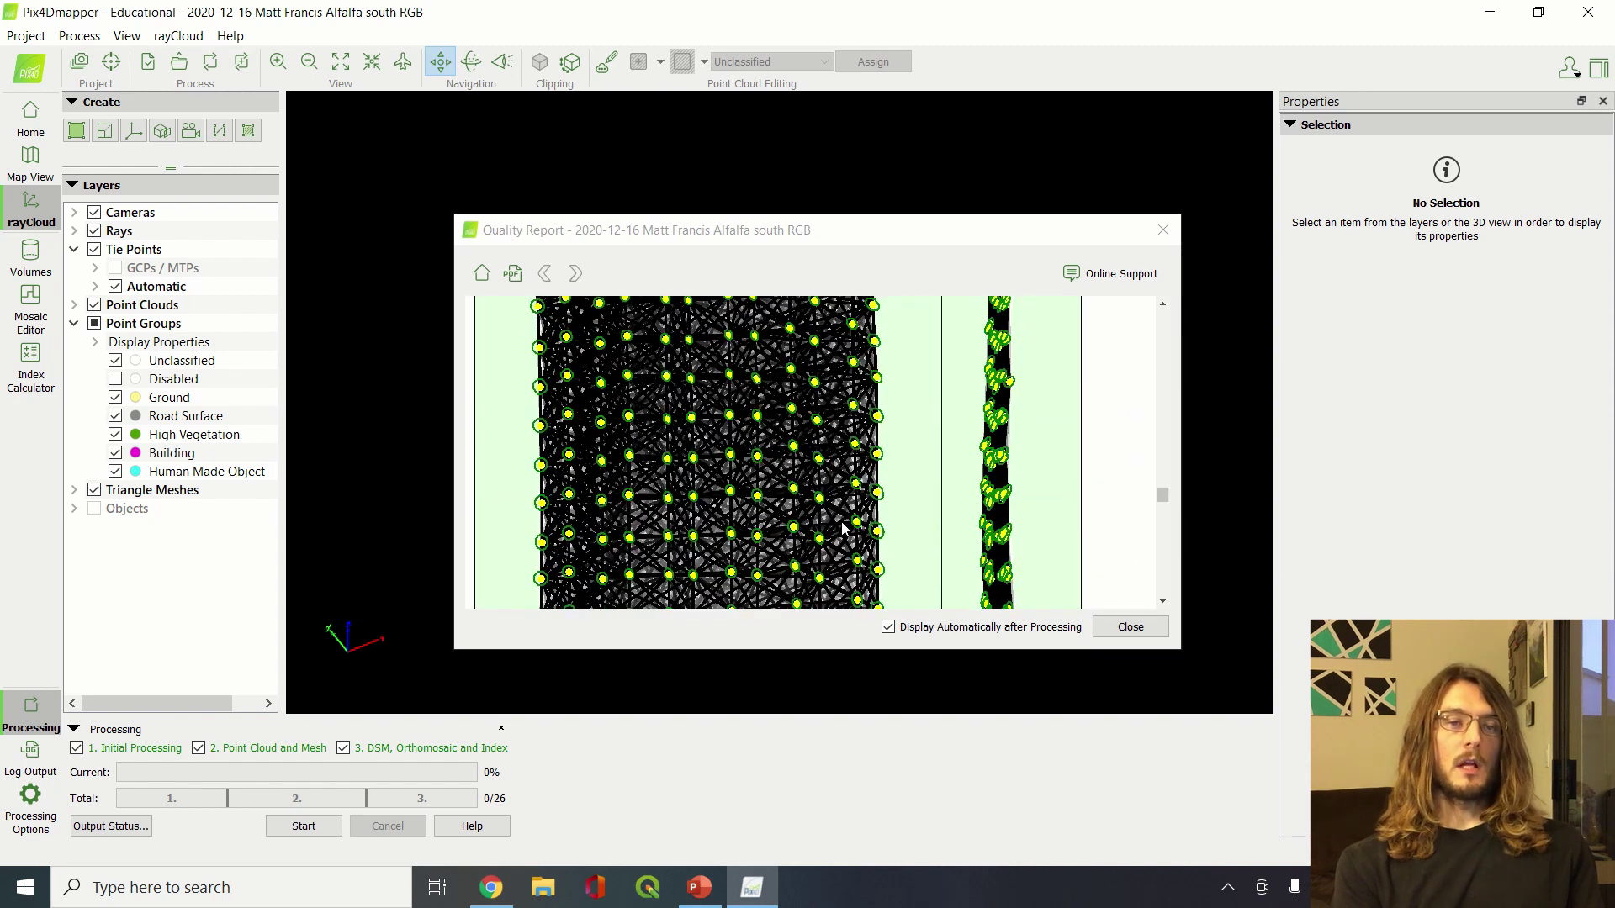
scroll(843, 528, up, 5)
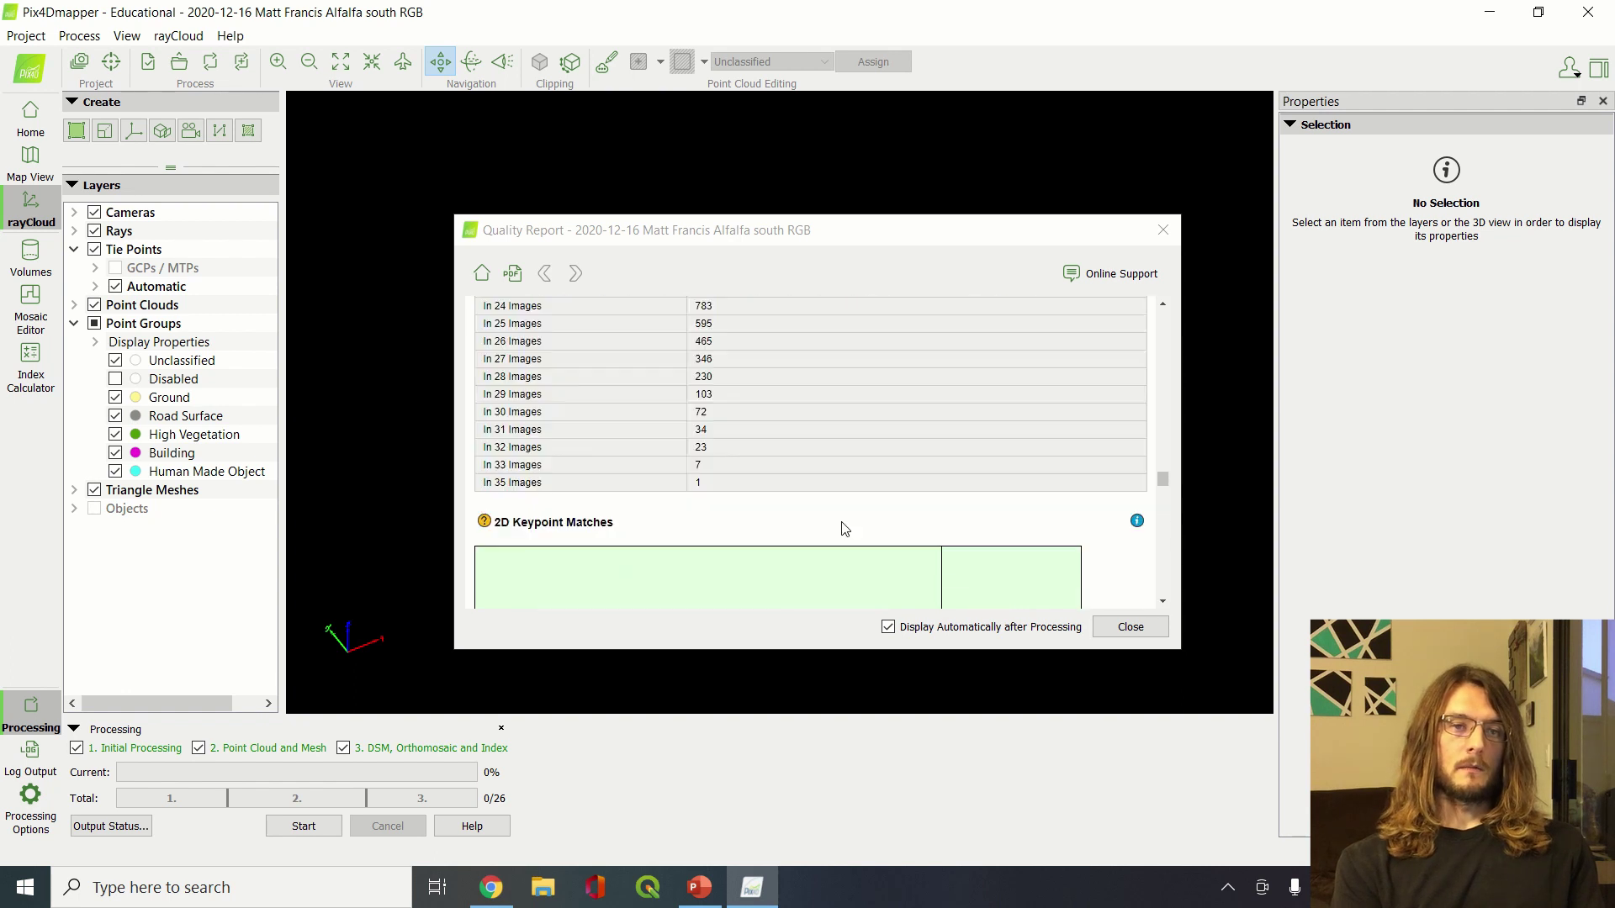
scroll(844, 528, down, 5)
scroll(844, 528, down, 3)
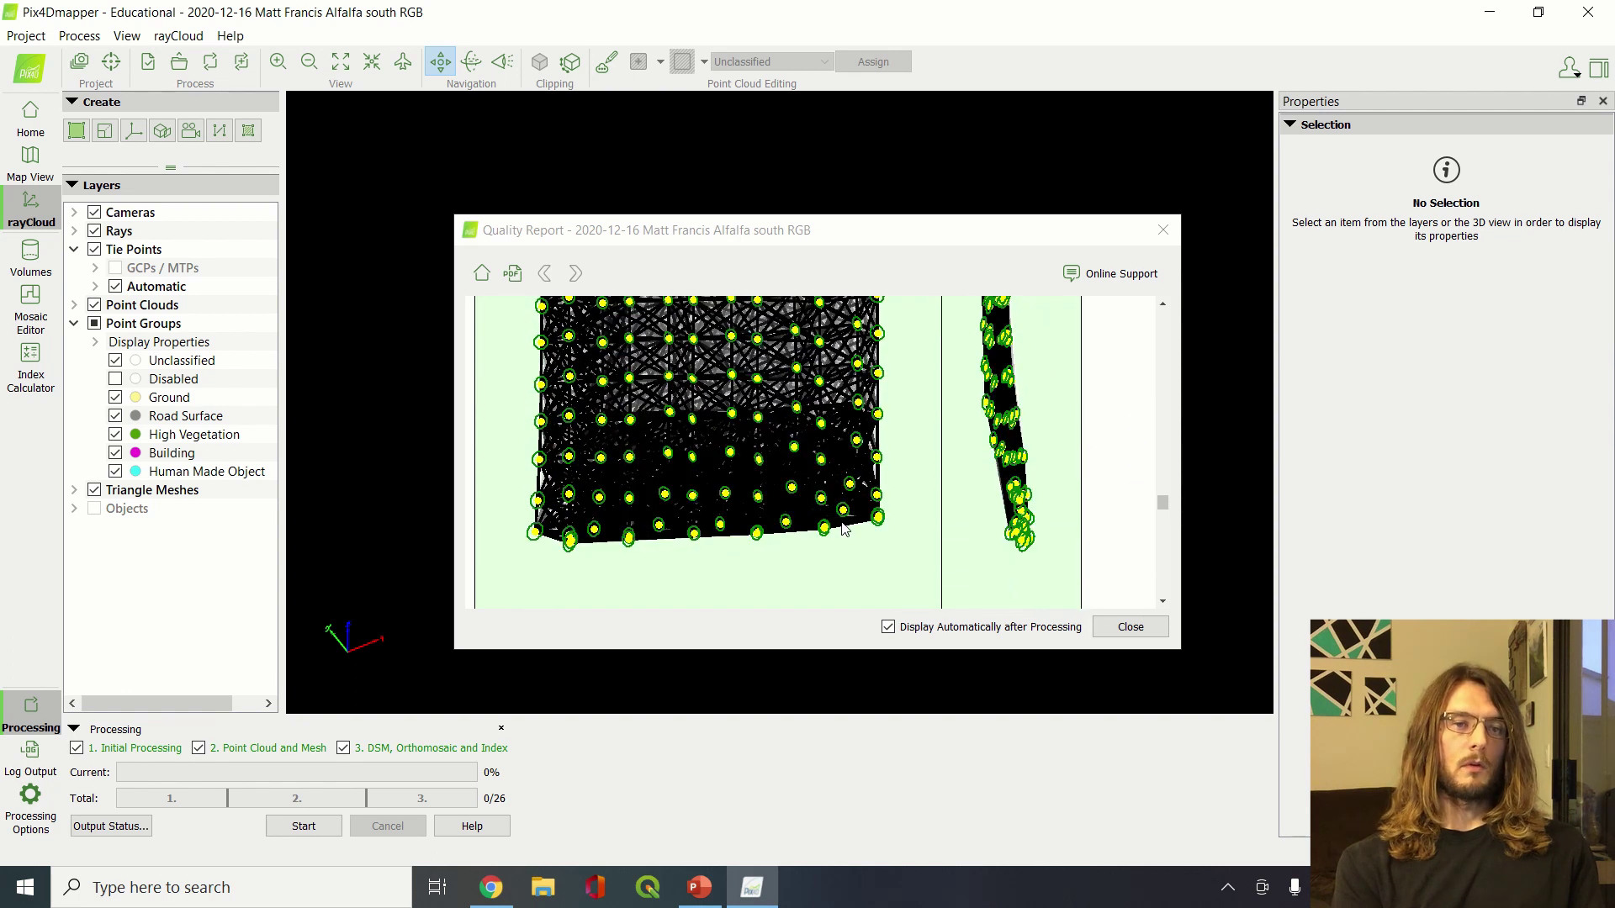
scroll(843, 527, up, 2)
scroll(843, 527, down, 1)
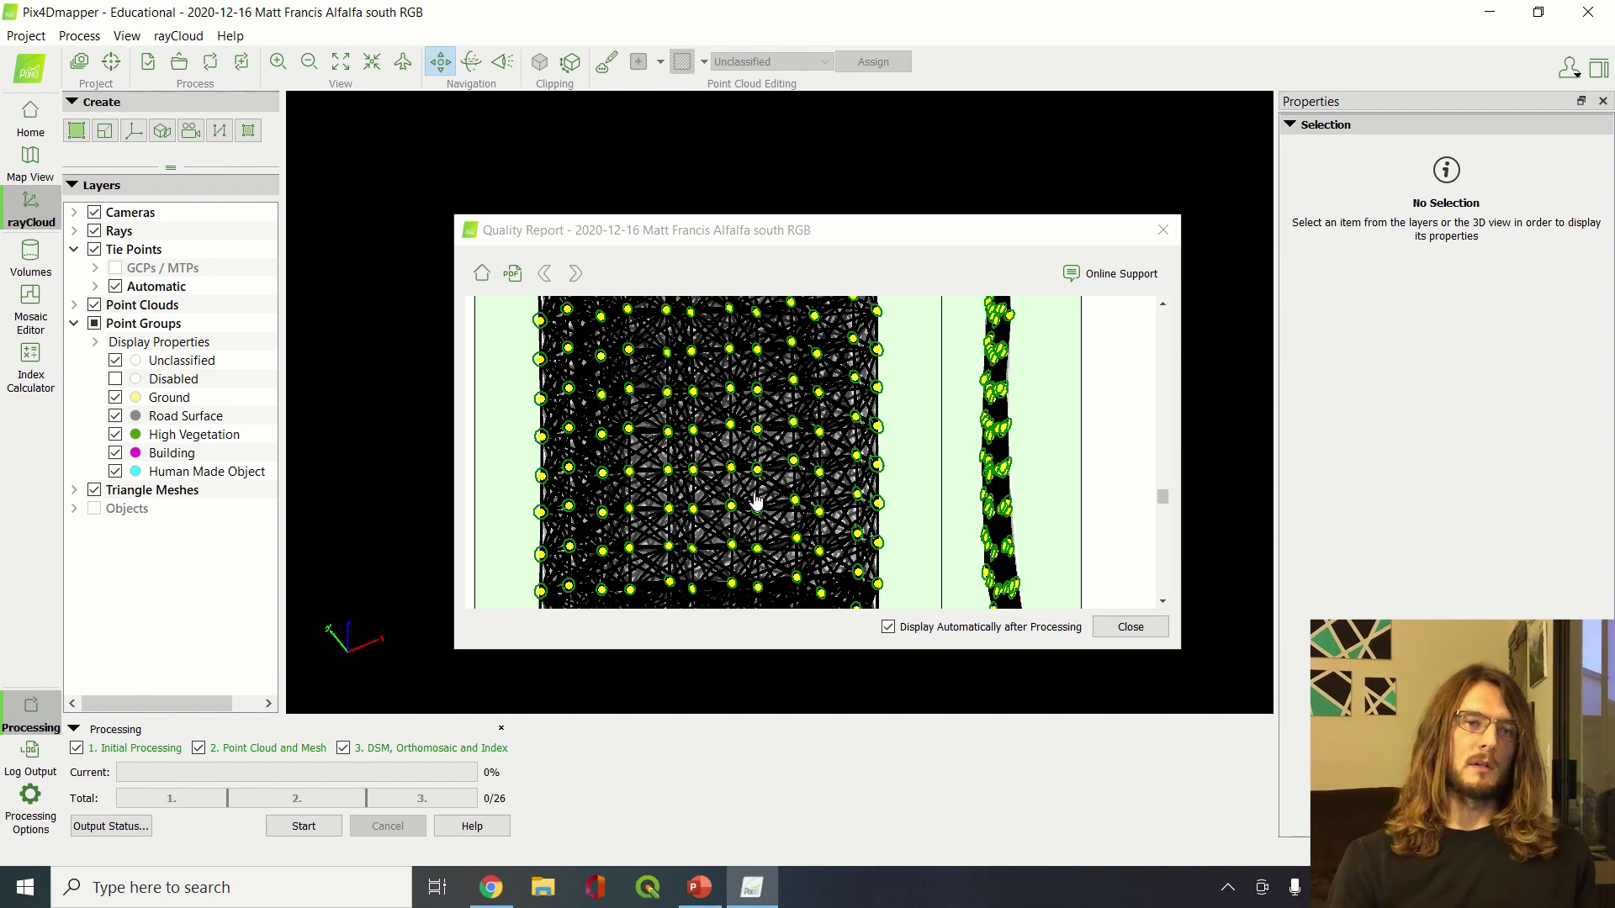
scroll(755, 501, down, 5)
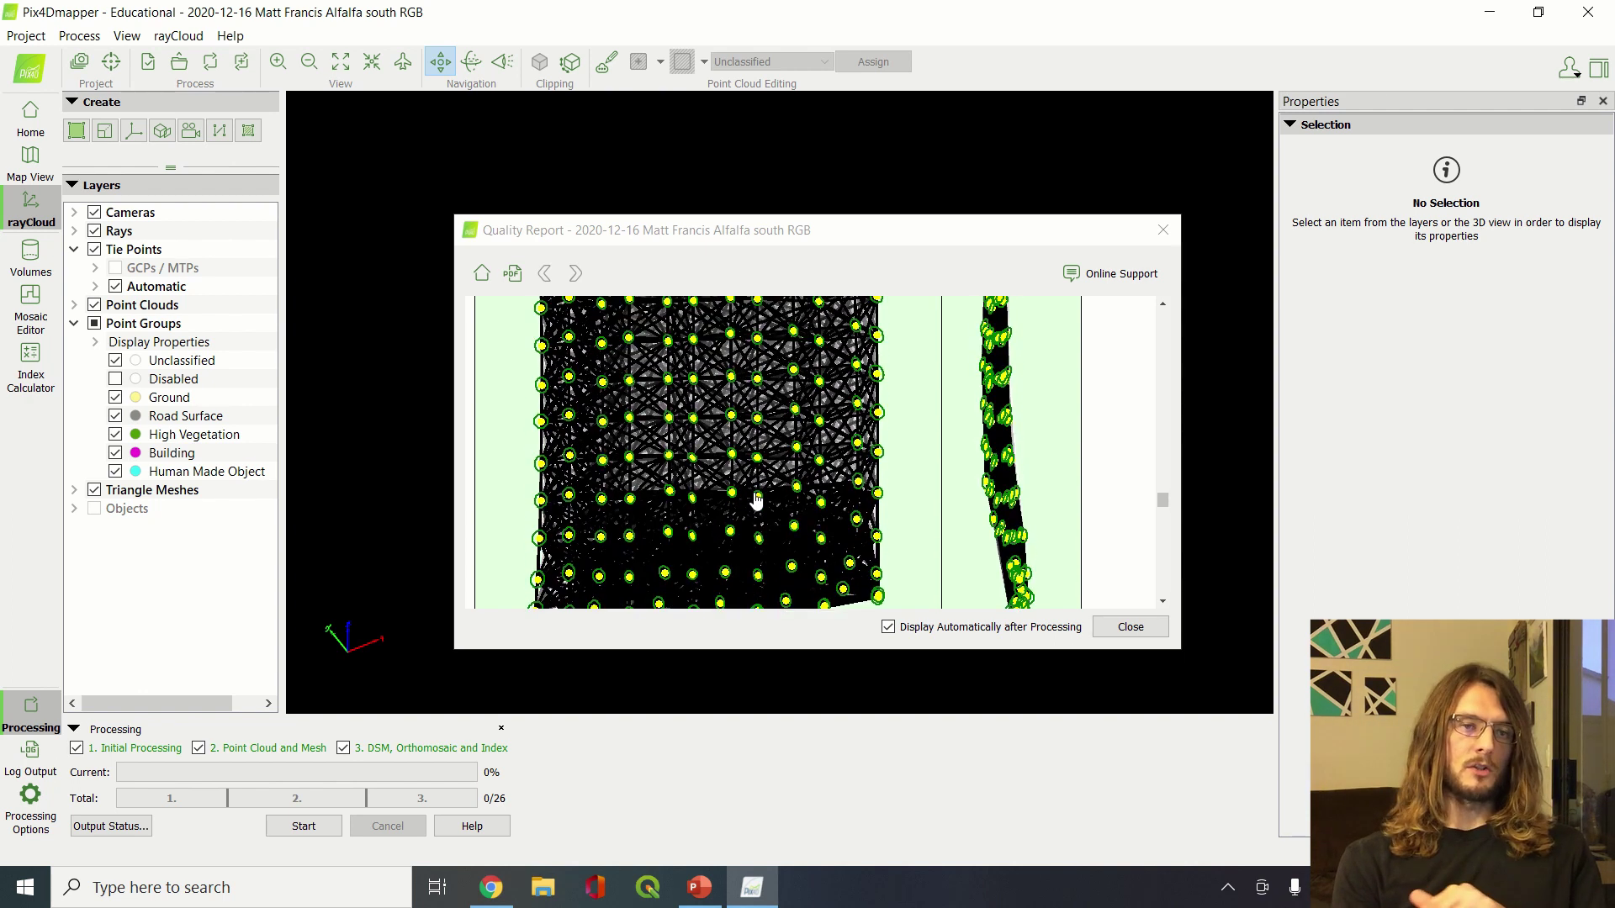
scroll(755, 501, up, 3)
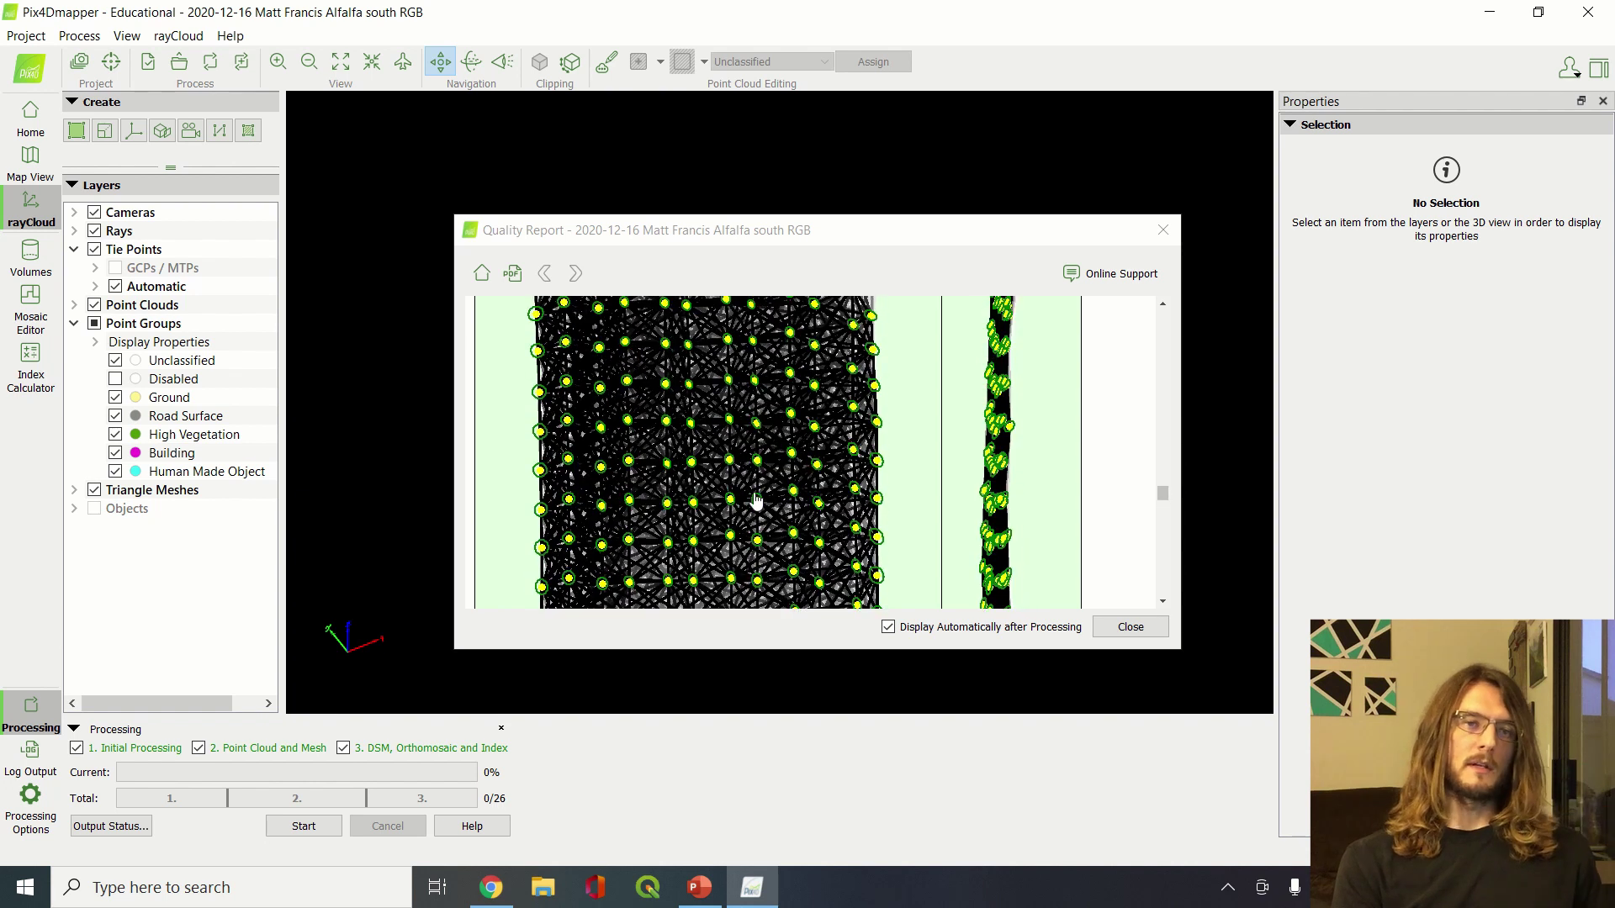
scroll(756, 501, down, 3)
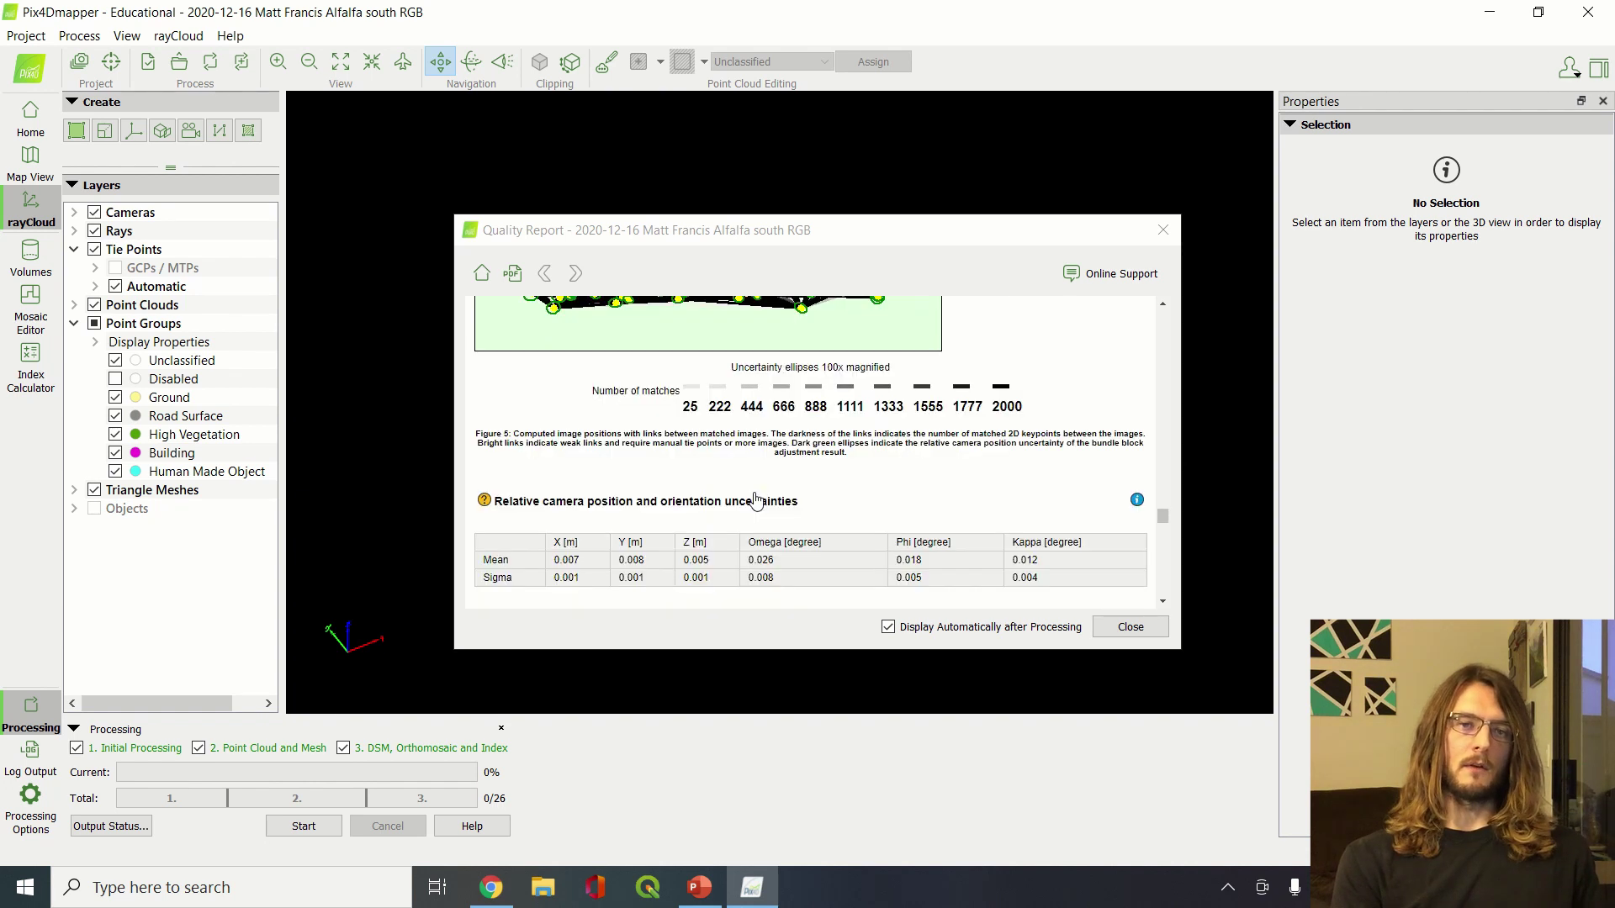
scroll(755, 501, down, 5)
scroll(755, 502, up, 2)
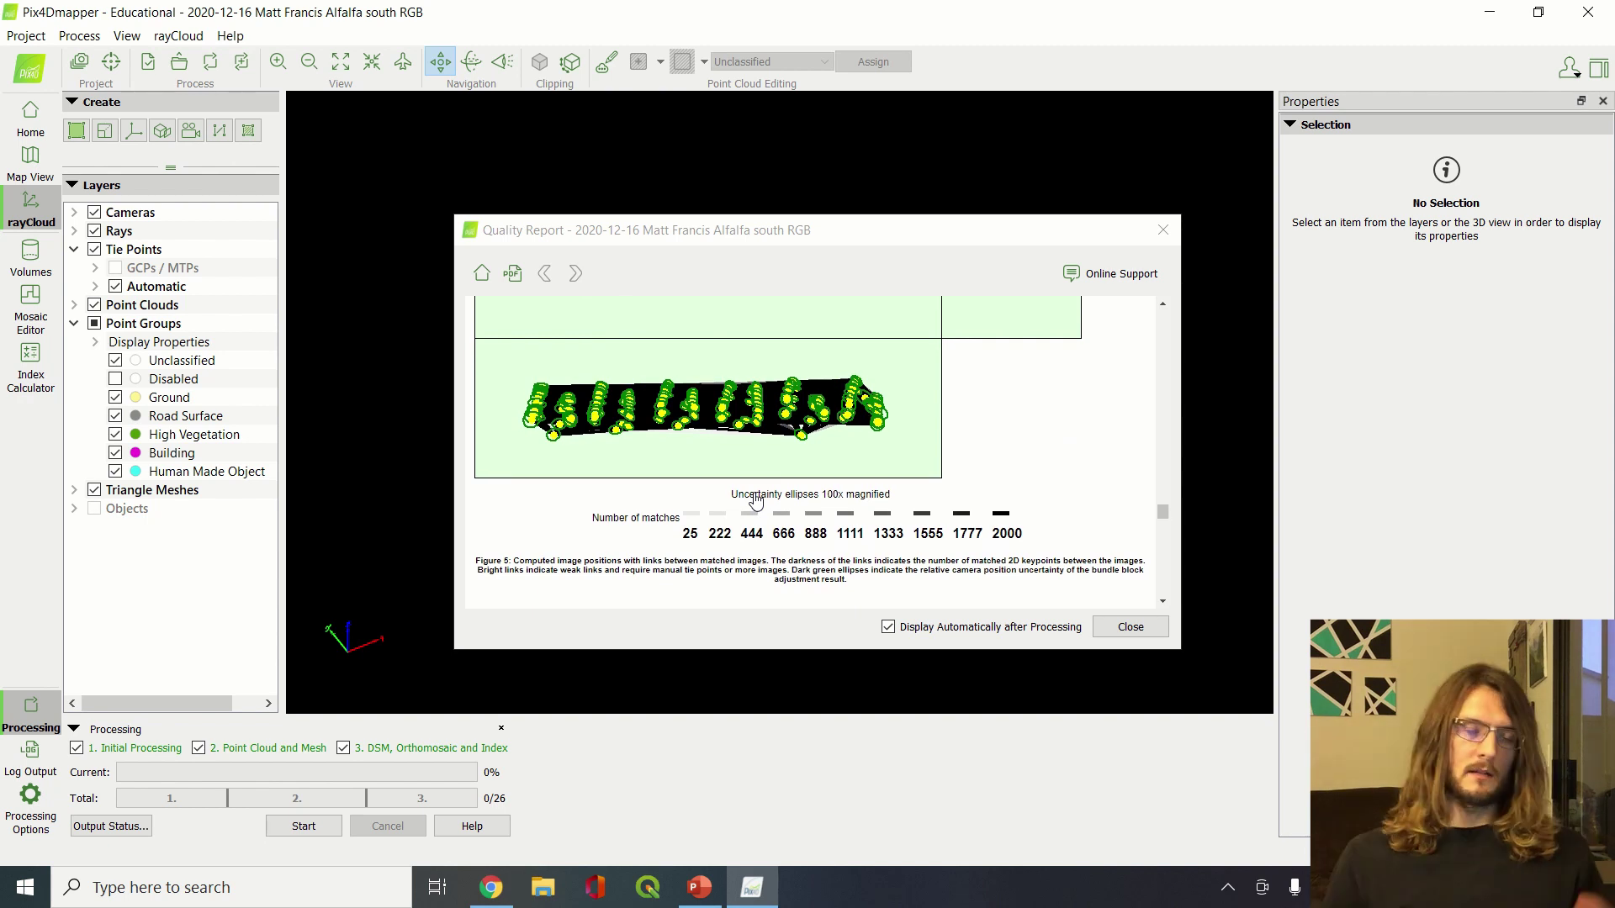
scroll(755, 501, up, 6)
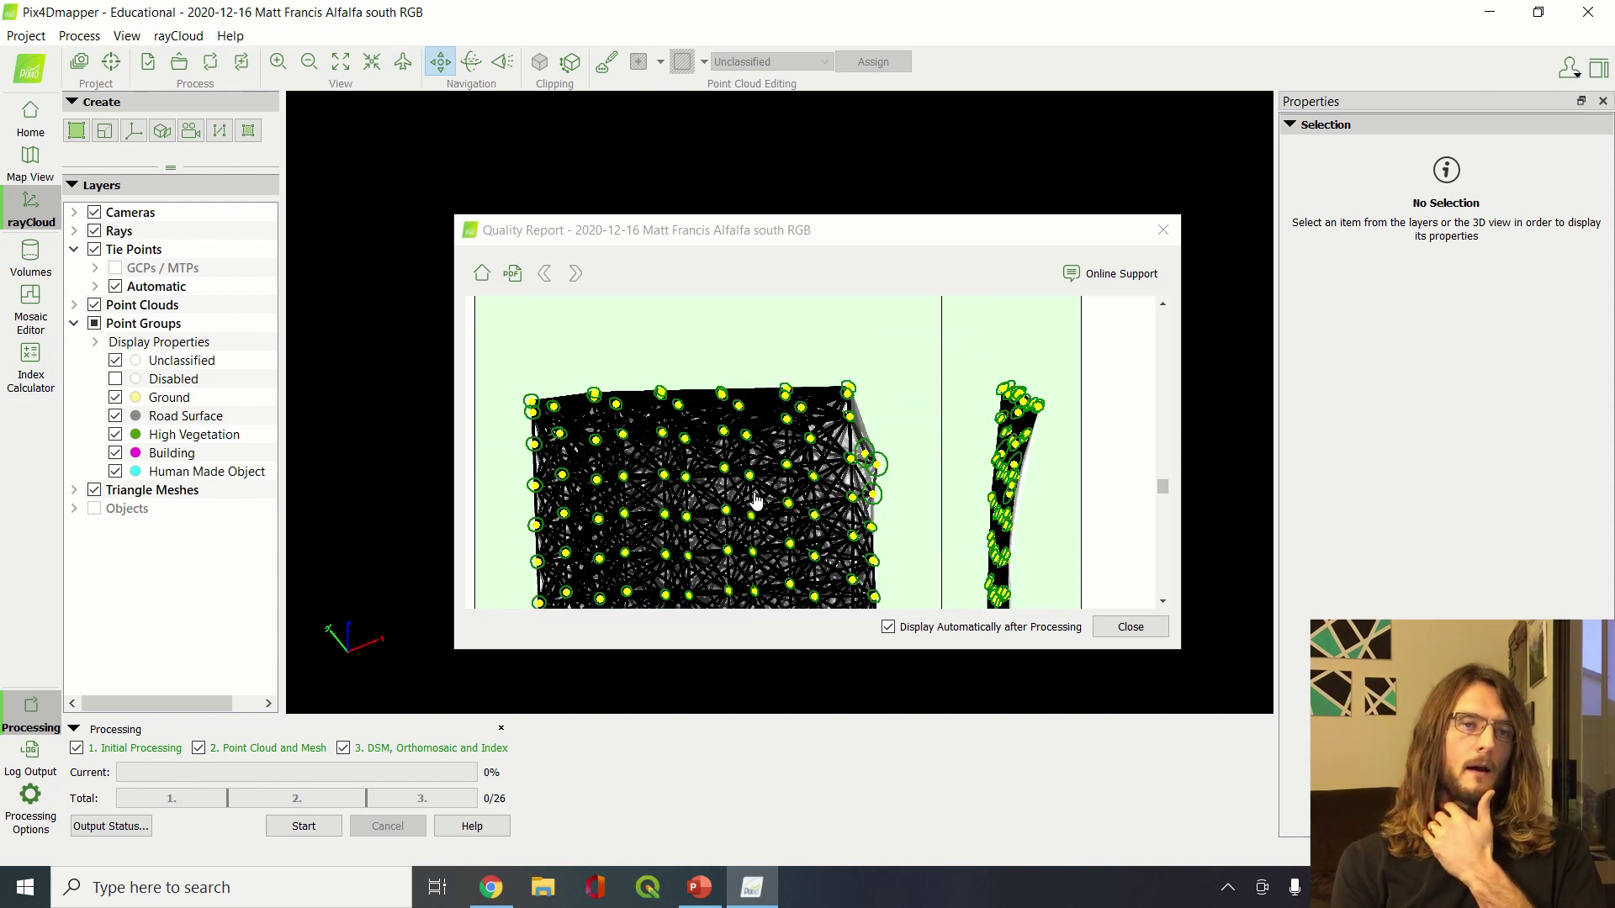
scroll(740, 417, up, 4)
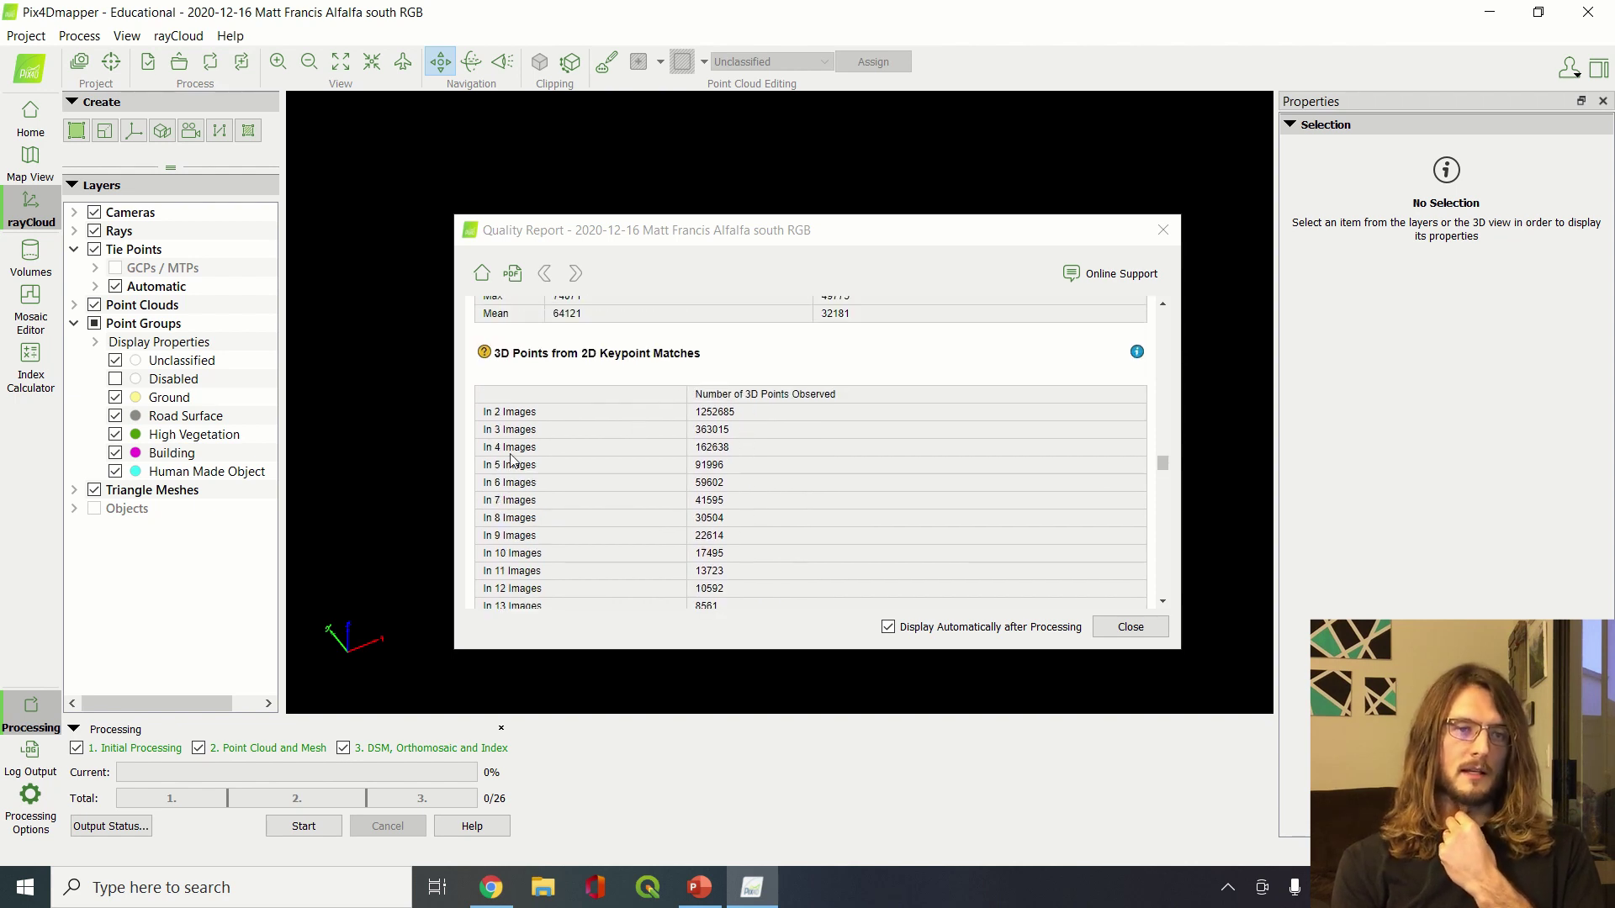
scroll(746, 501, down, 10)
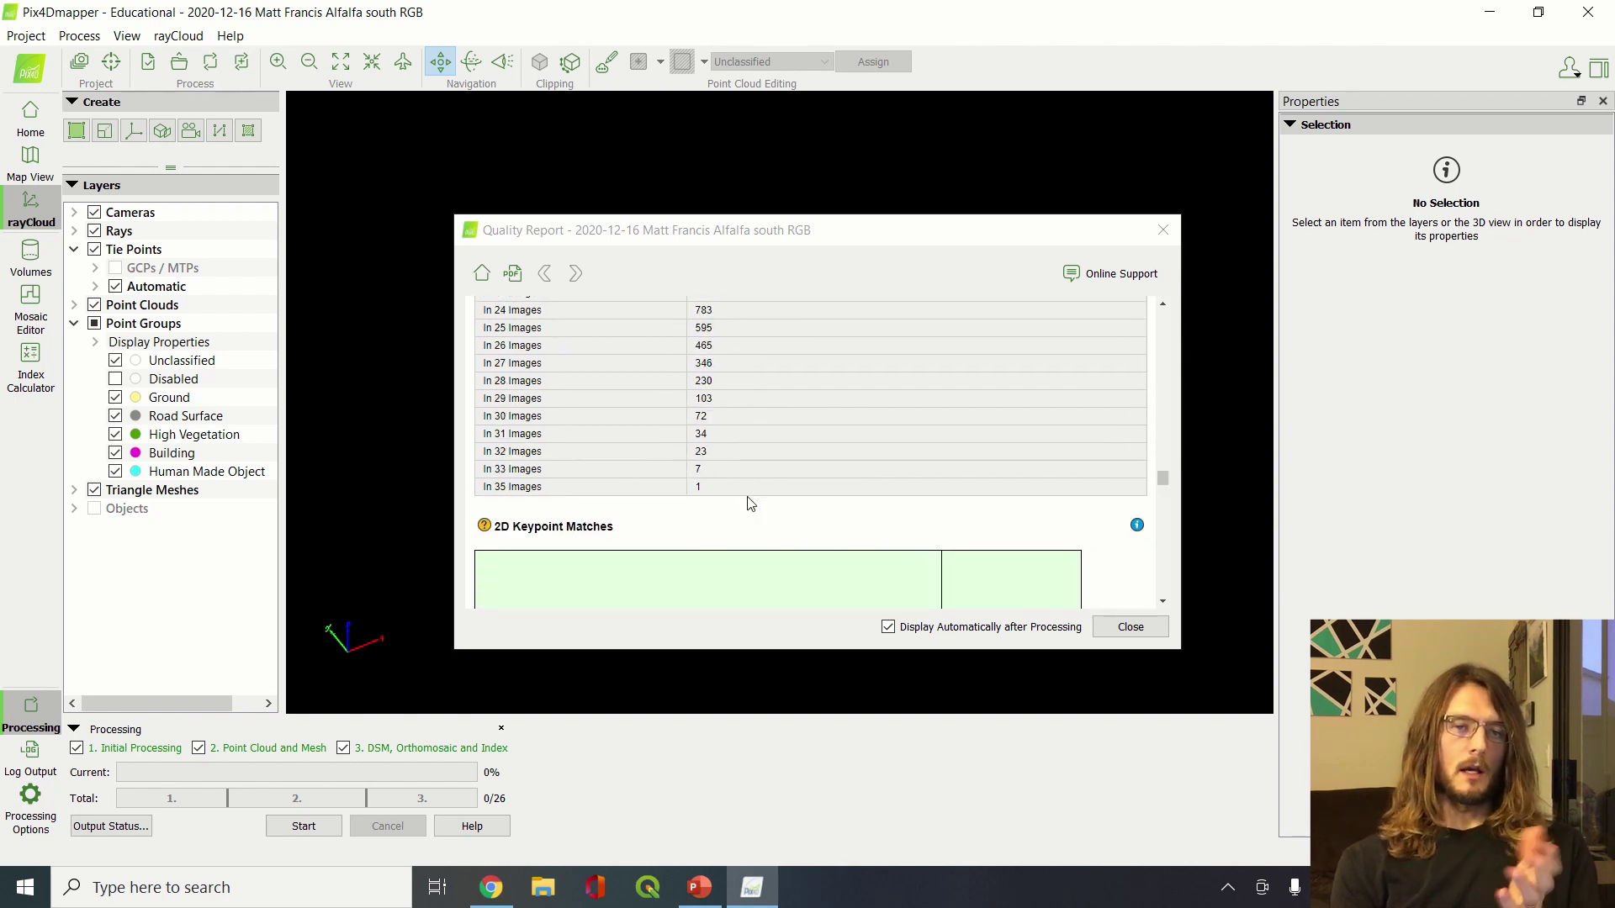
scroll(749, 502, up, 20)
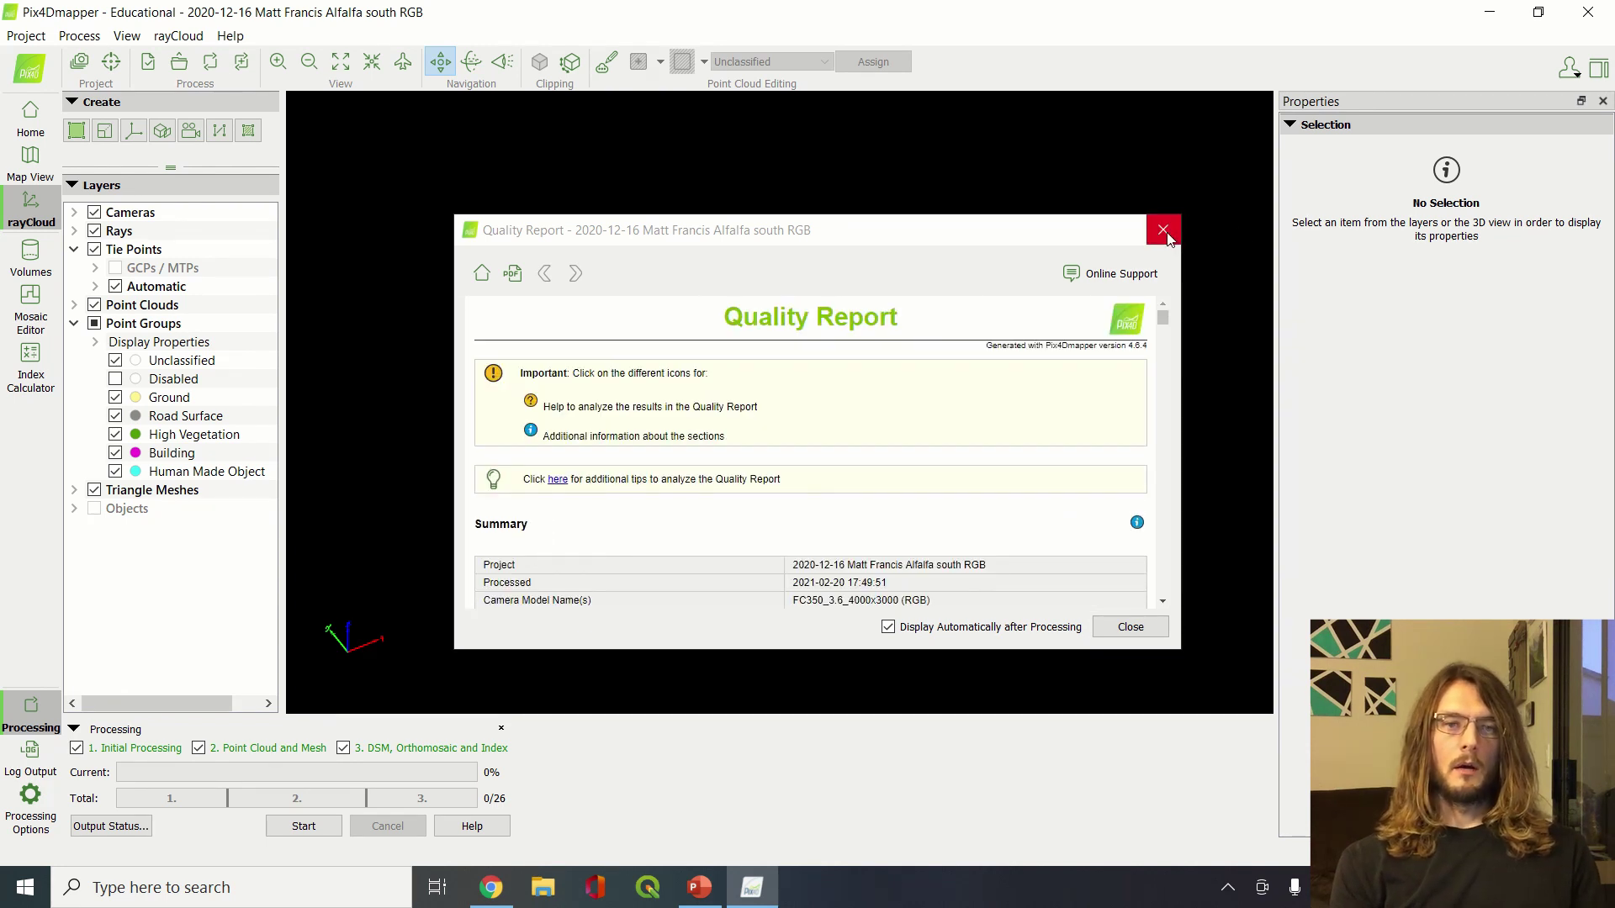
Close the Quality Report, then orbit and zoom around the textured alfalfa-field model
click(1164, 231)
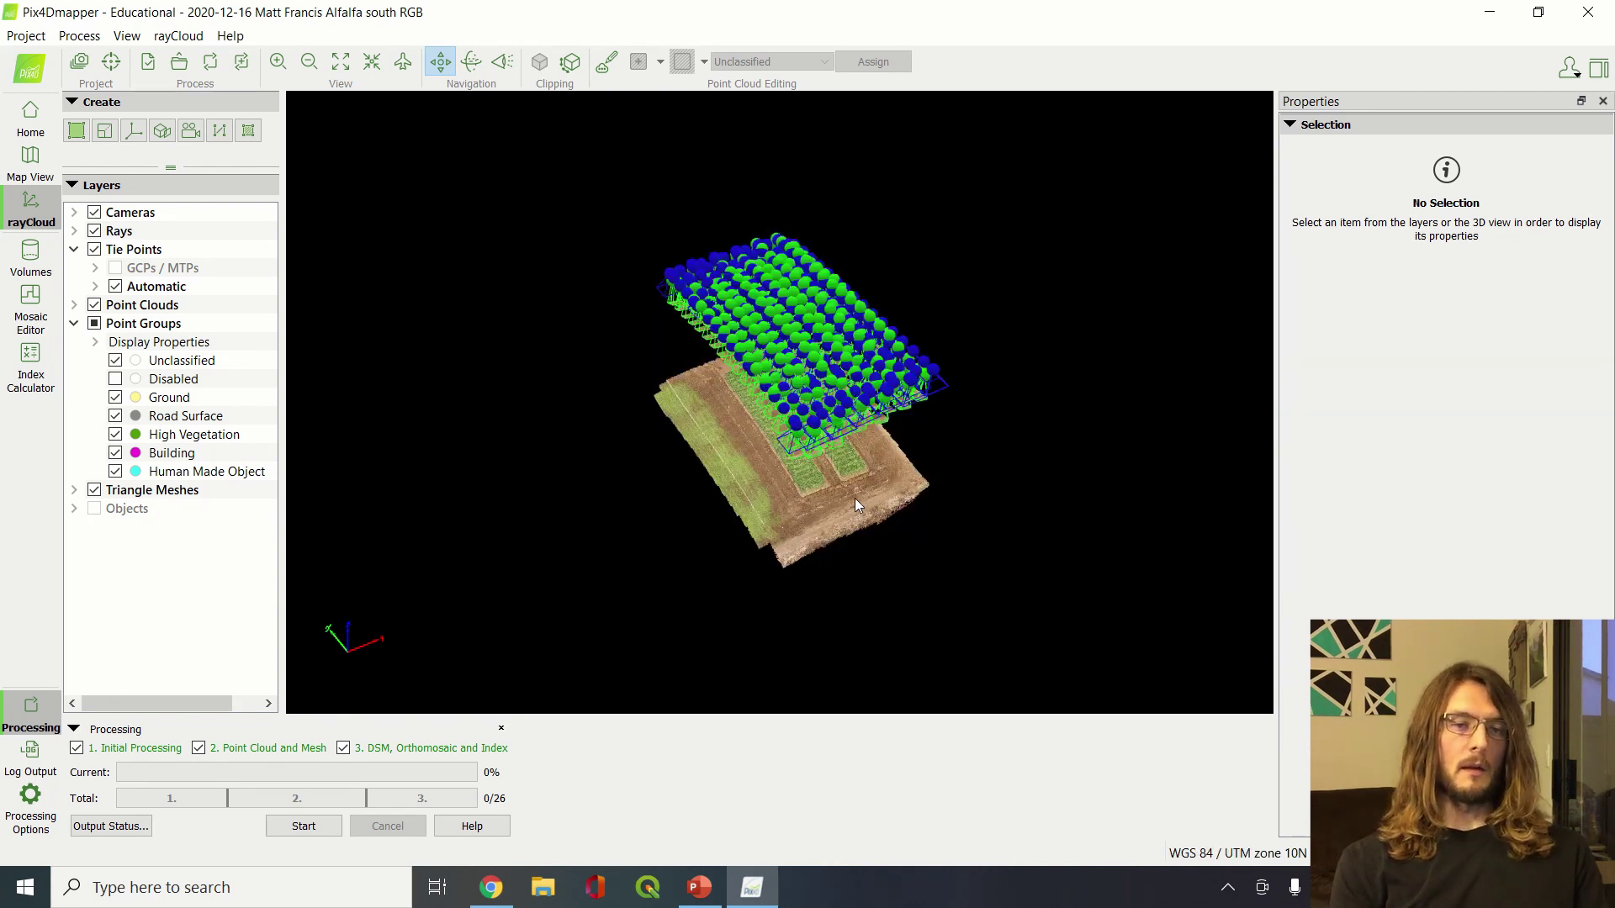
drag(762, 515, 735, 447)
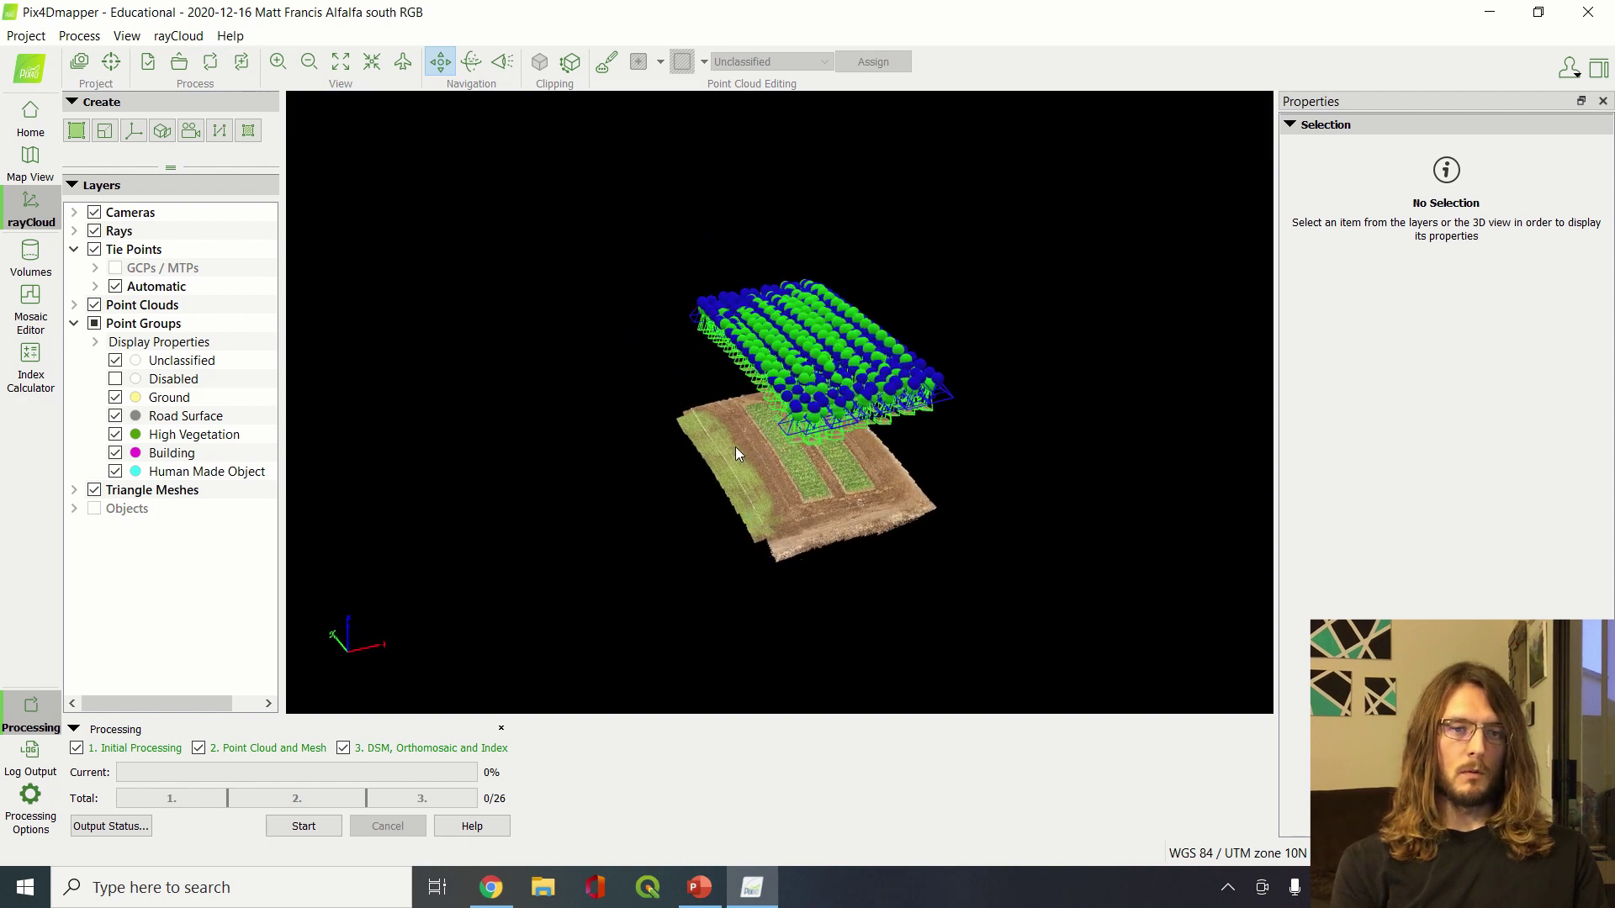
scroll(817, 495, up, 8)
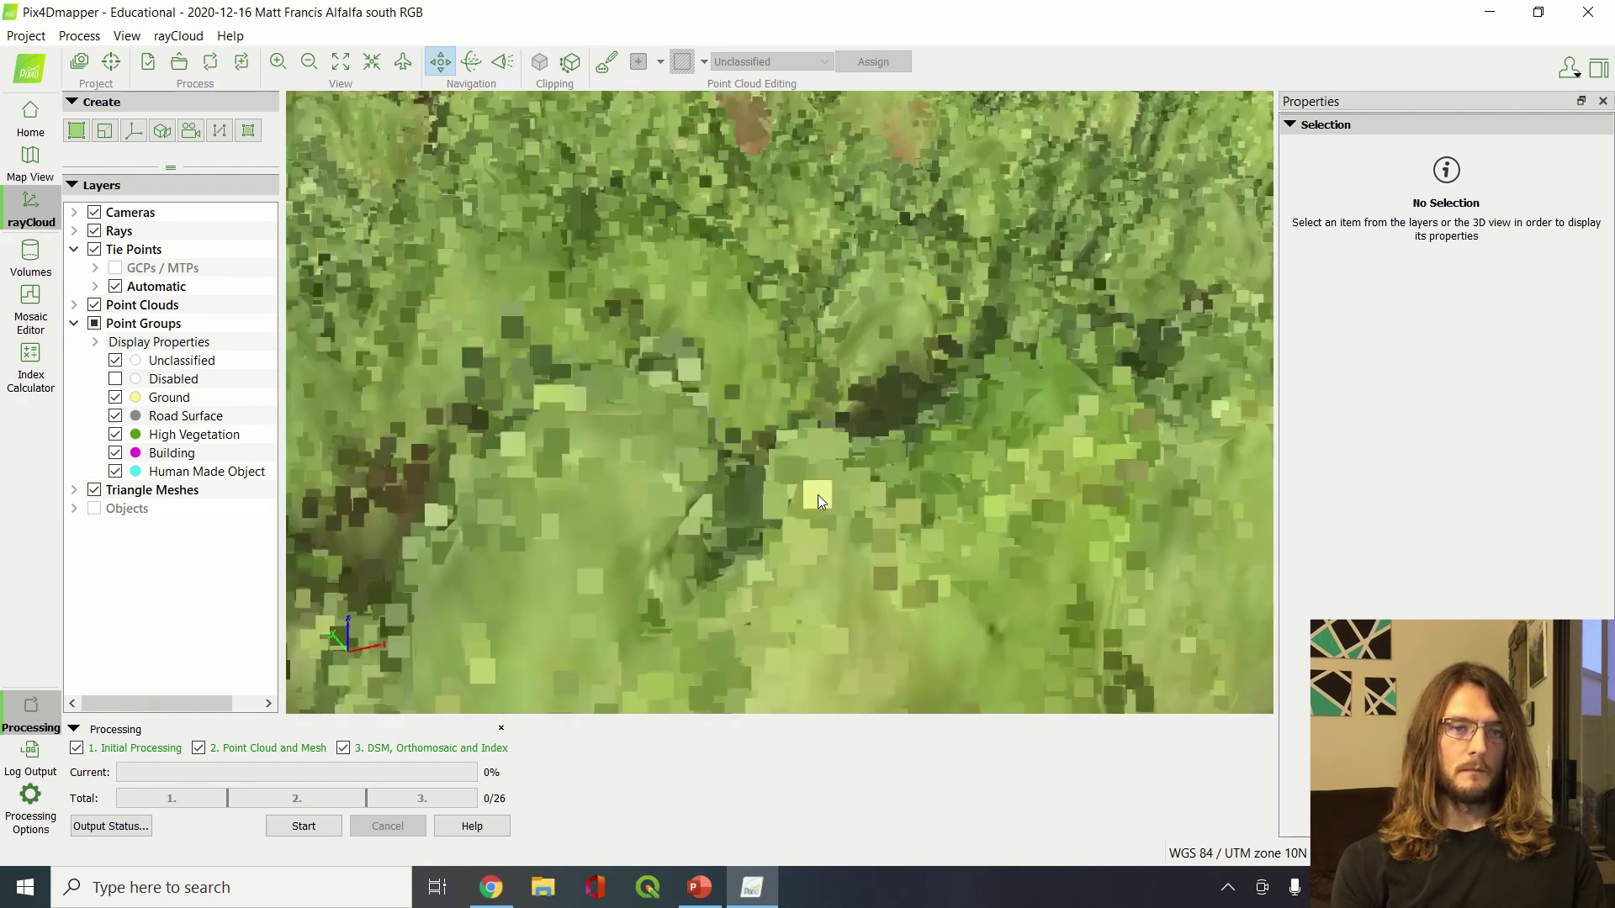
scroll(817, 494, down, 10)
scroll(817, 494, up, 6)
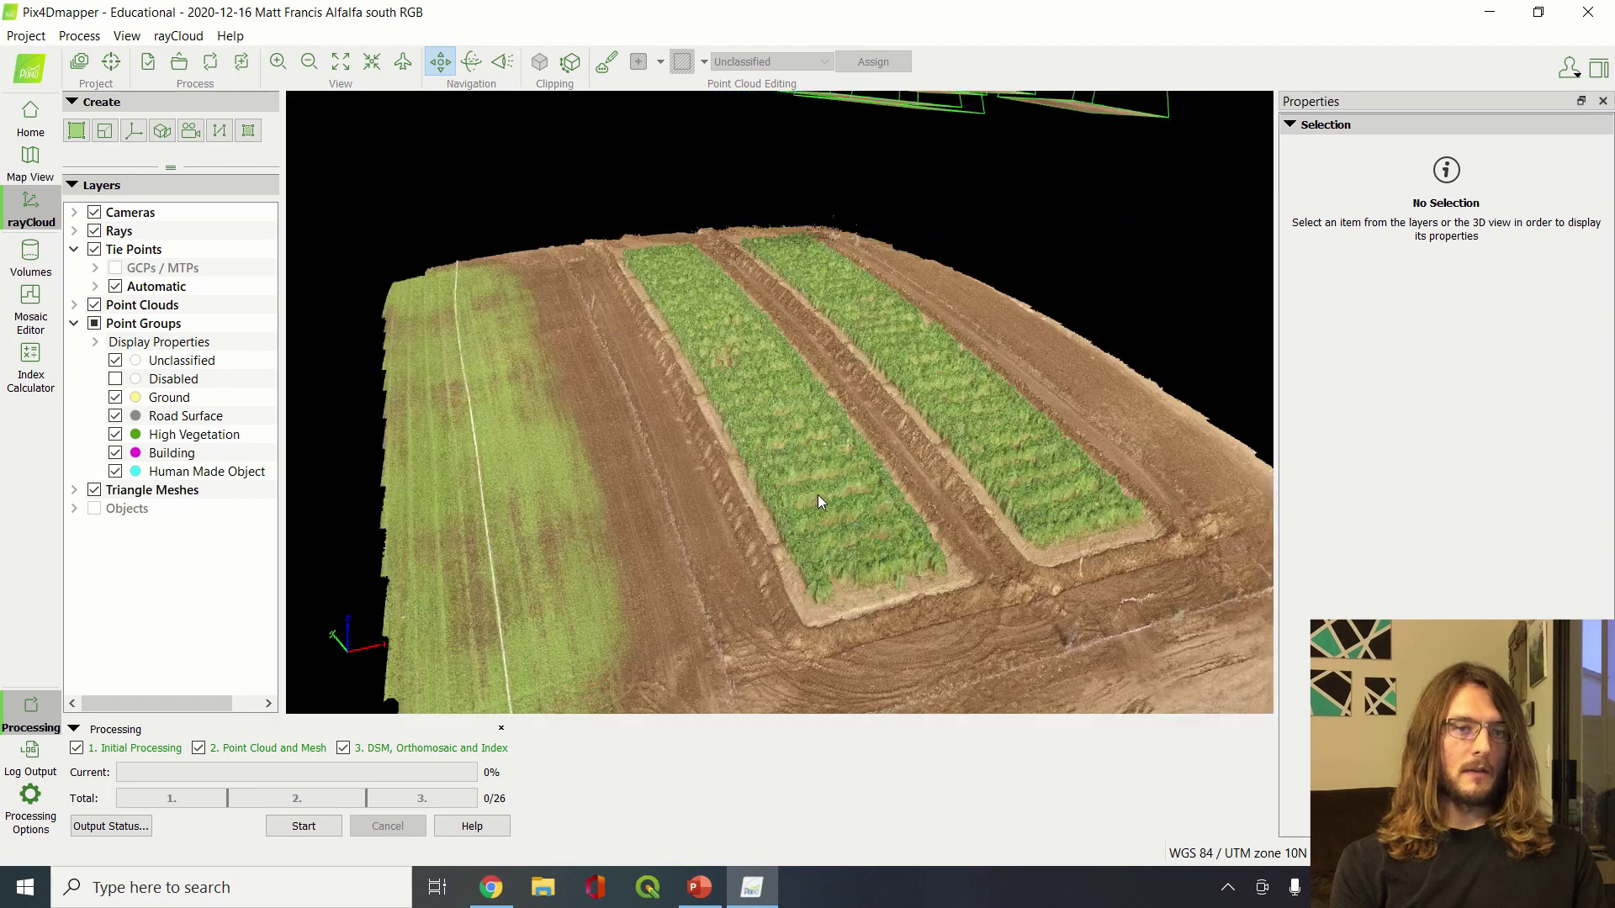
scroll(817, 494, down, 2)
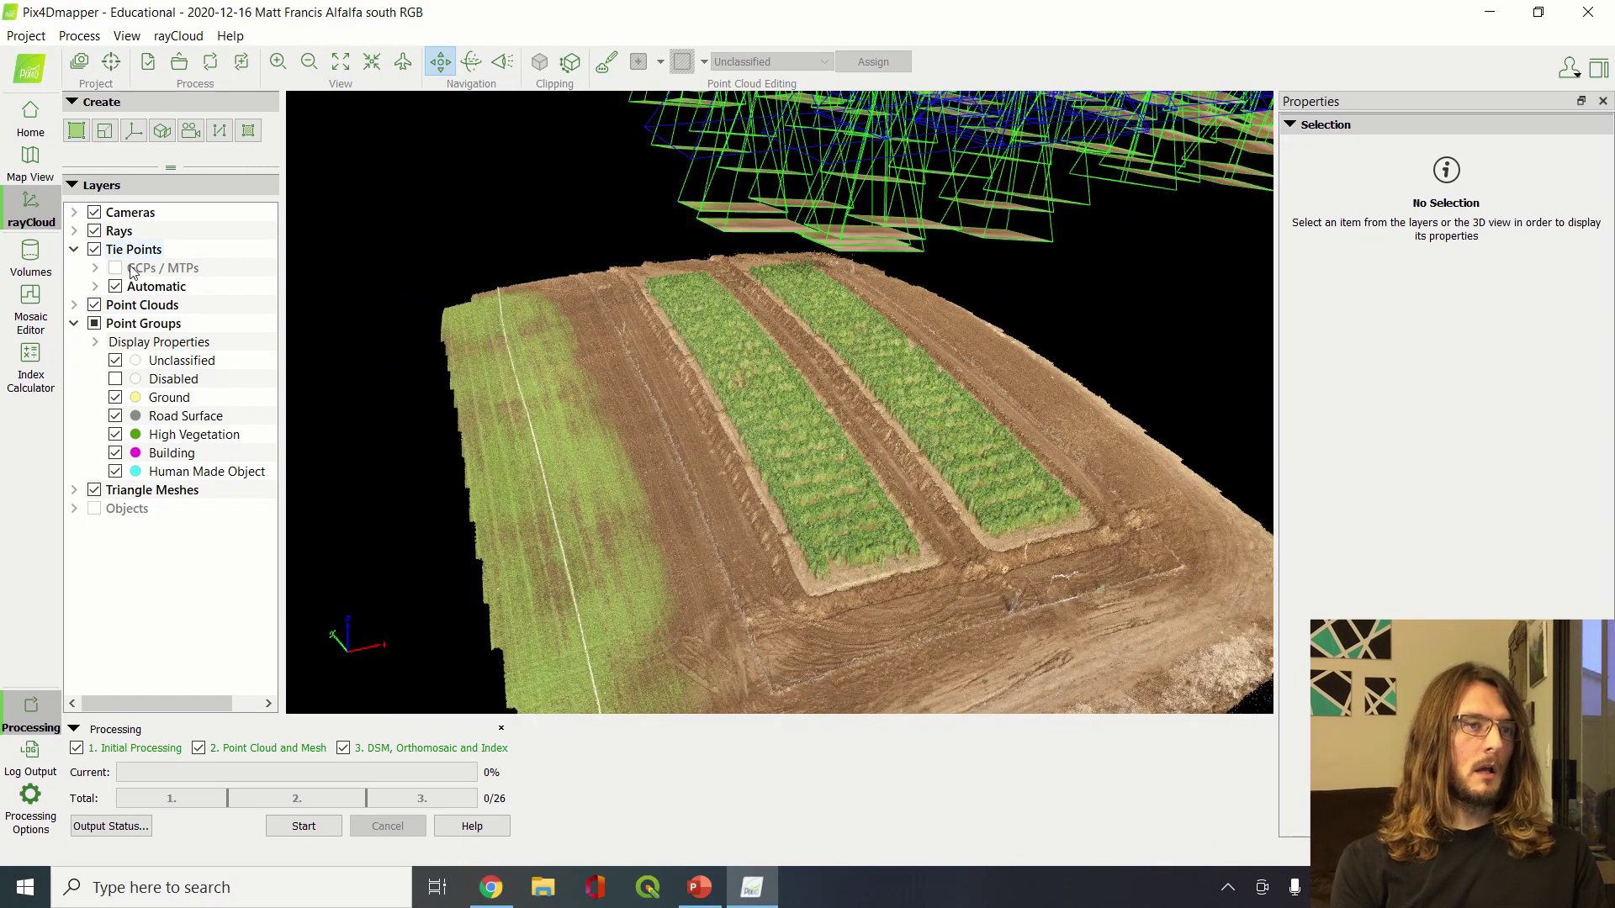
Hide the Triangle Meshes, Point Clouds and Tie Points layers
click(94, 490)
click(94, 305)
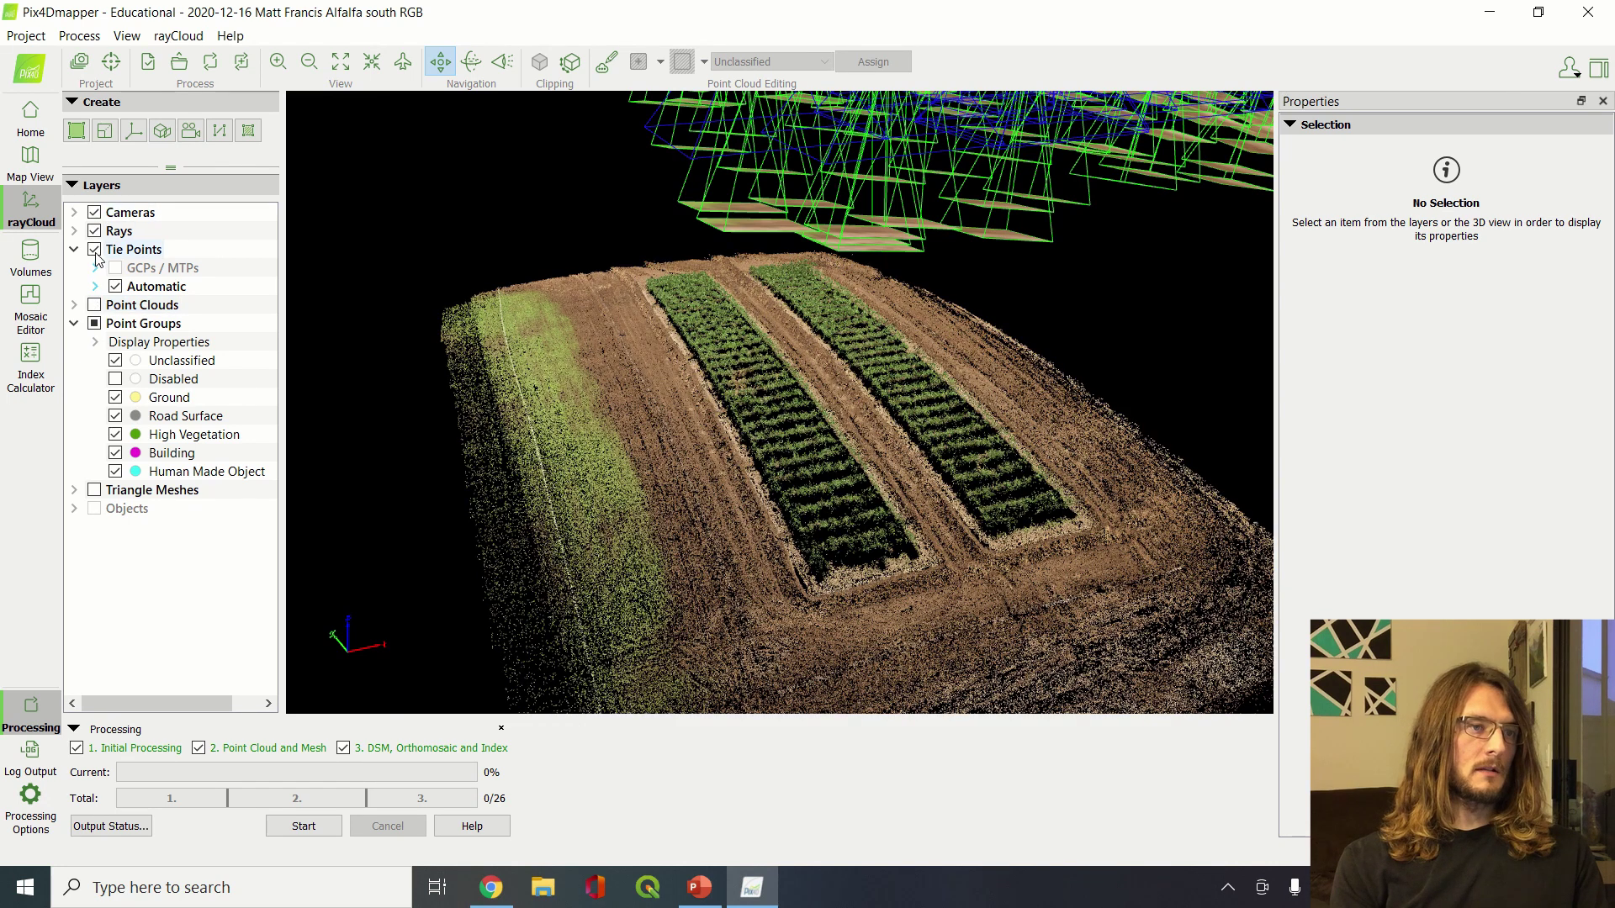
click(94, 250)
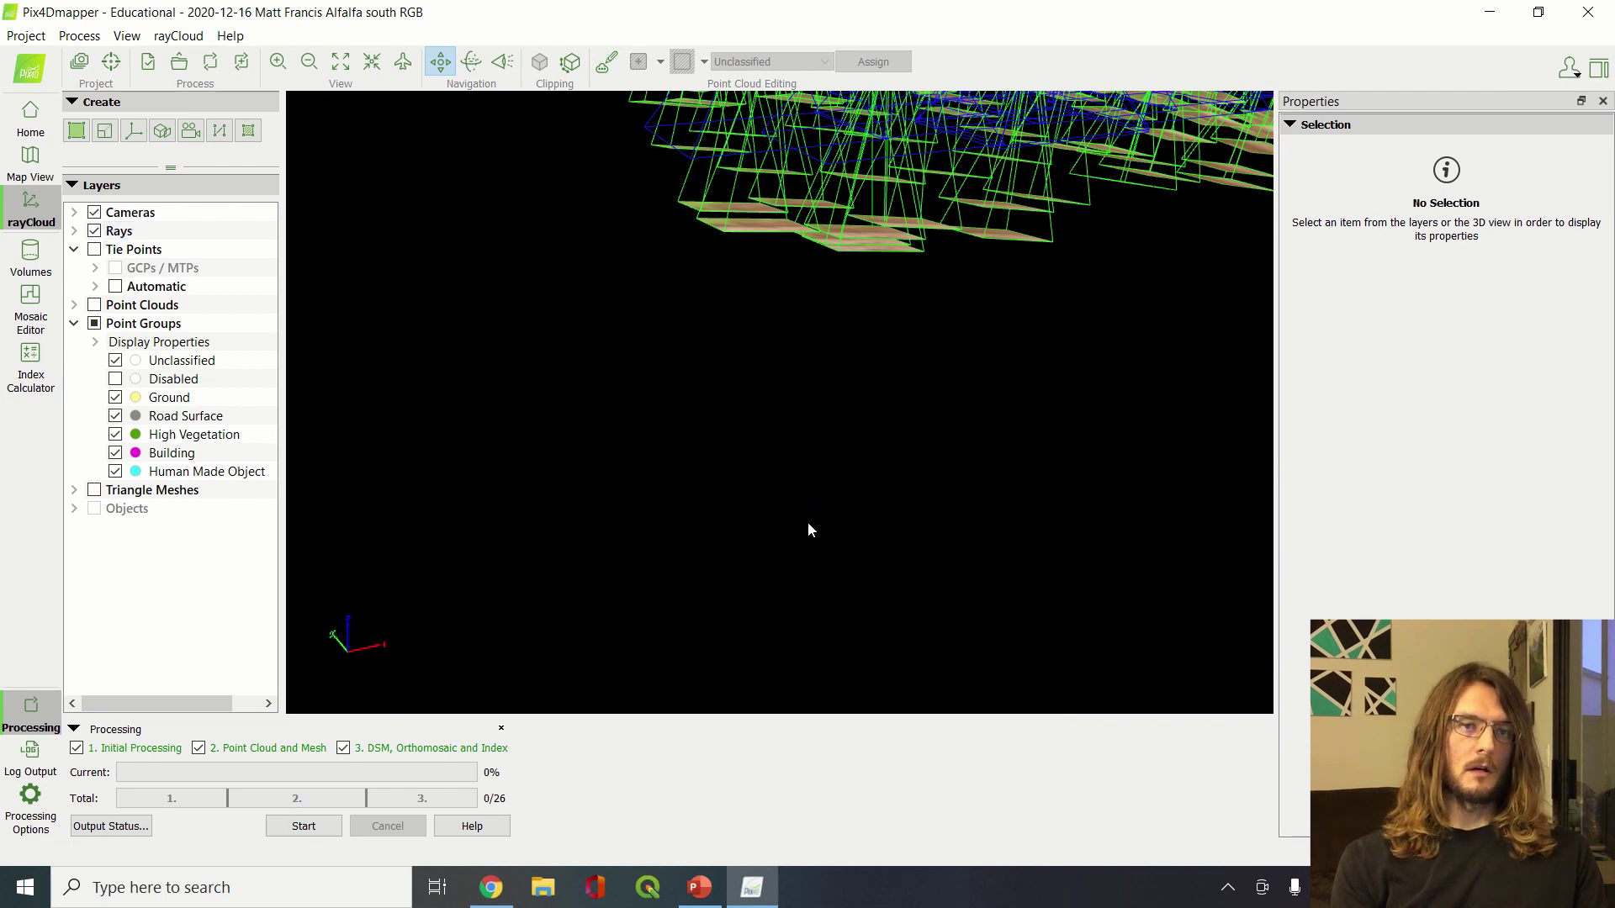
scroll(807, 522, down, 10)
scroll(879, 595, up, 10)
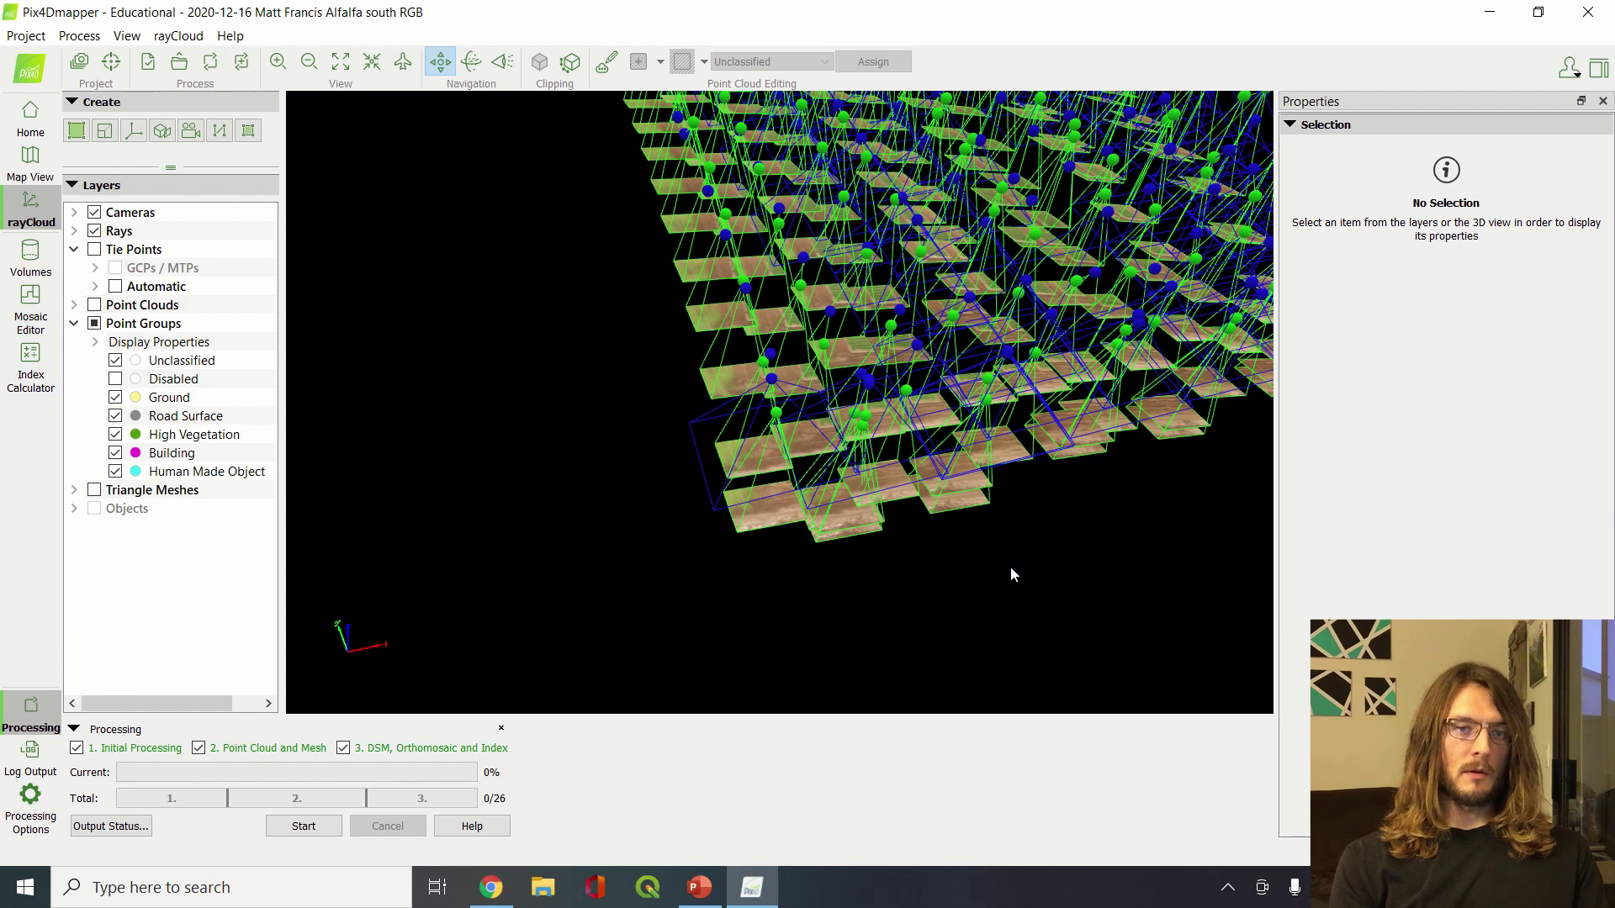
Orbit, zoom and tilt around the camera grid and its overlapping projected images
drag(1089, 568, 1085, 456)
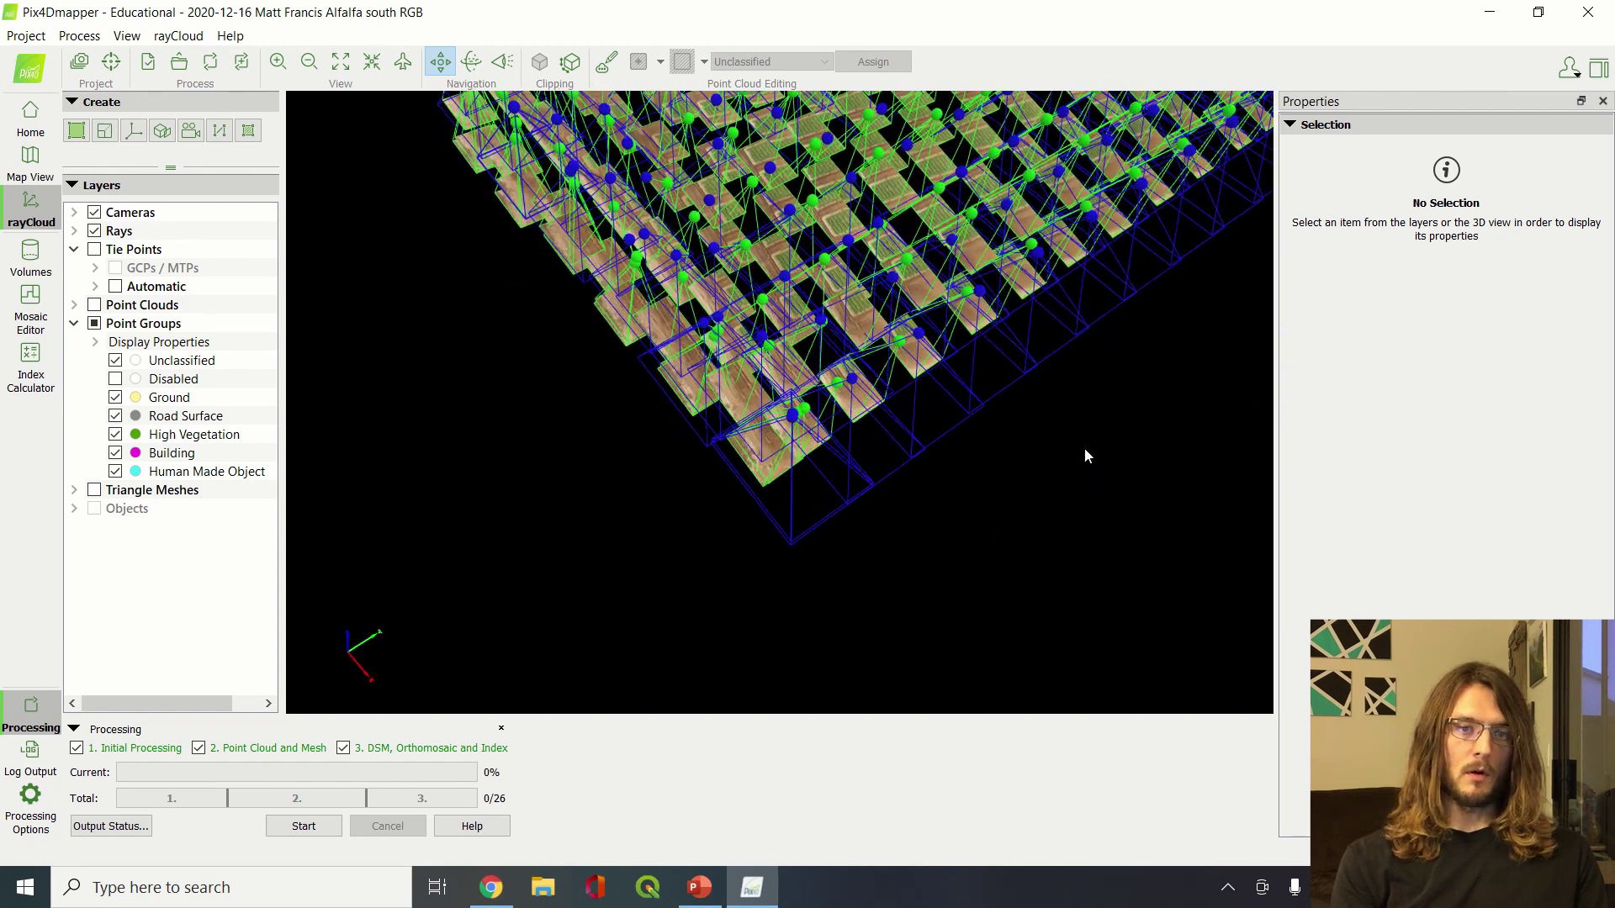
scroll(1074, 541, up, 3)
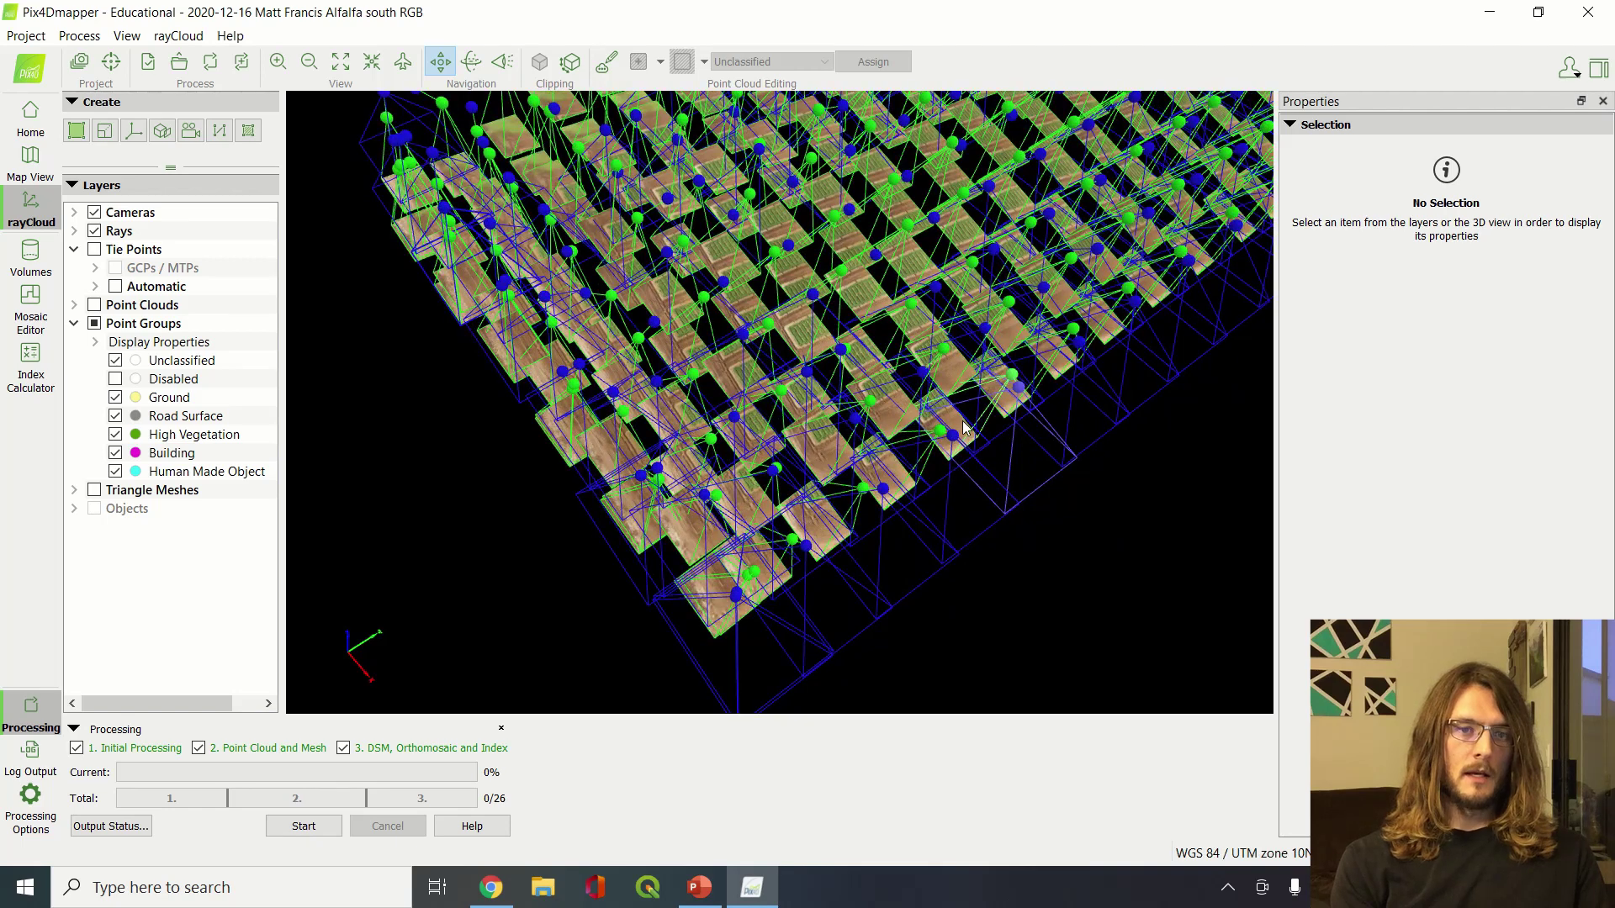
scroll(964, 424, up, 5)
scroll(962, 421, down, 3)
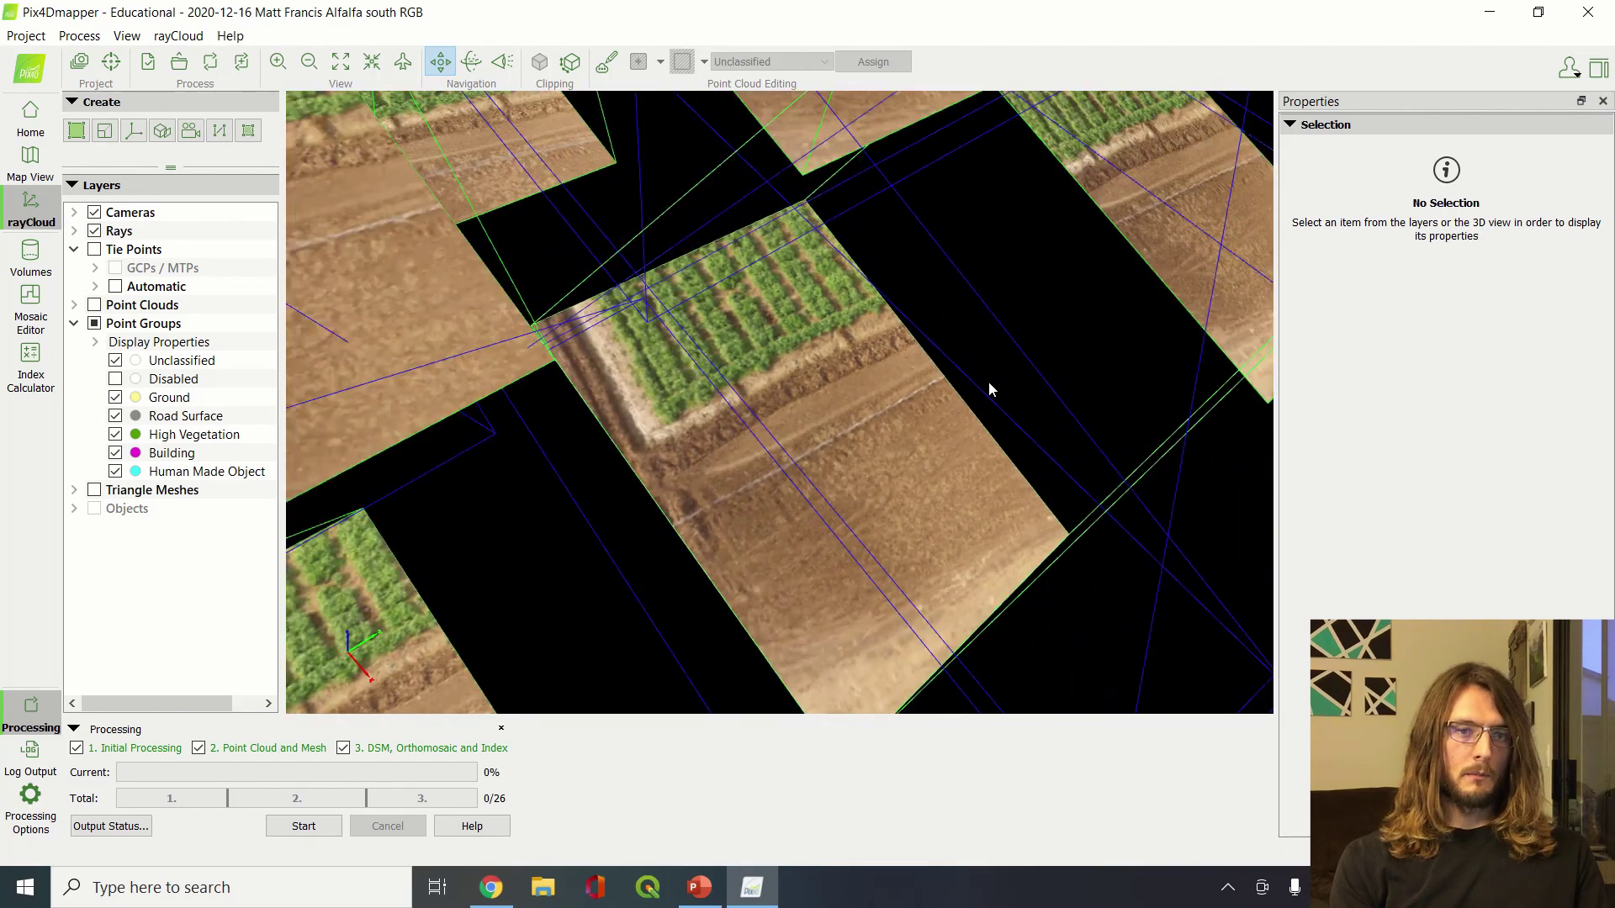
scroll(987, 381, down, 5)
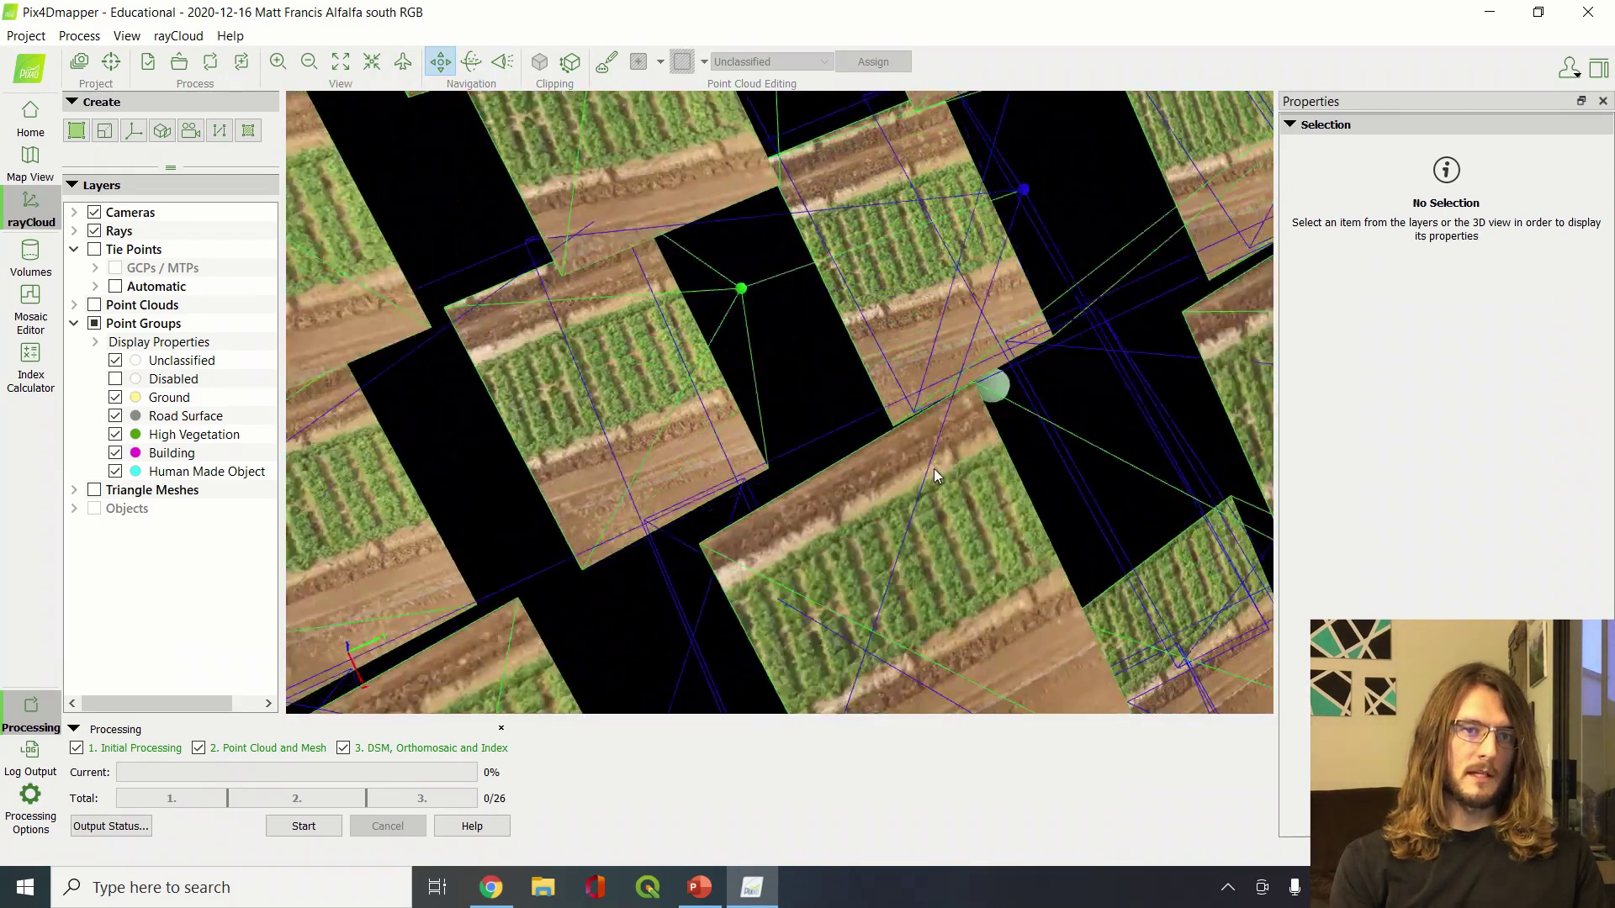
middle_drag(934, 469, 703, 488)
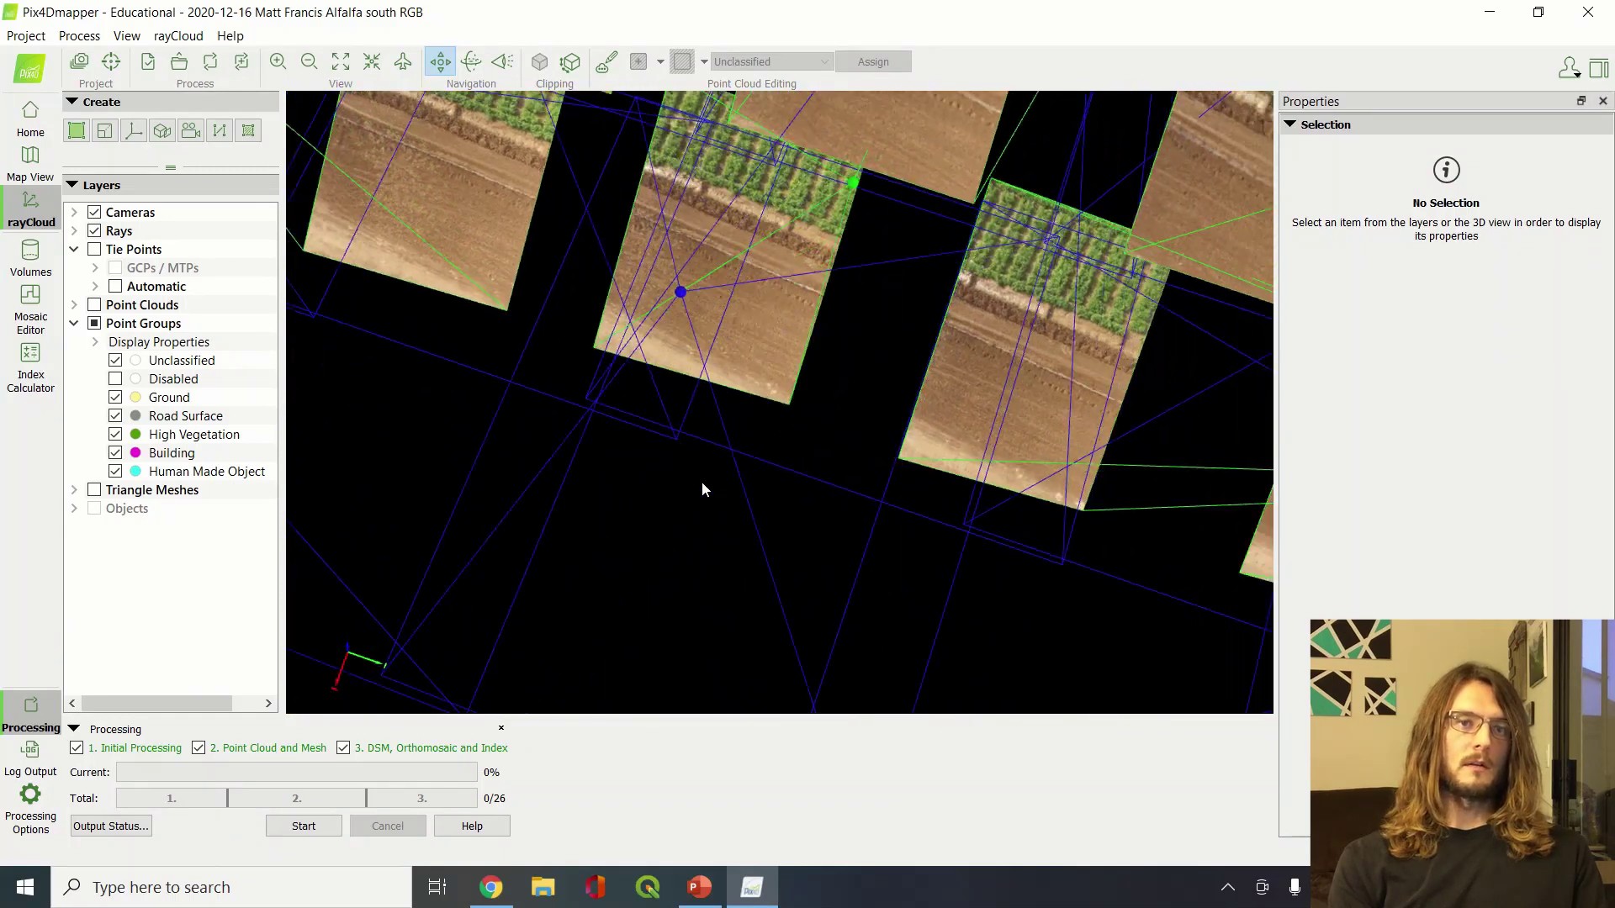
drag(703, 488, 596, 534)
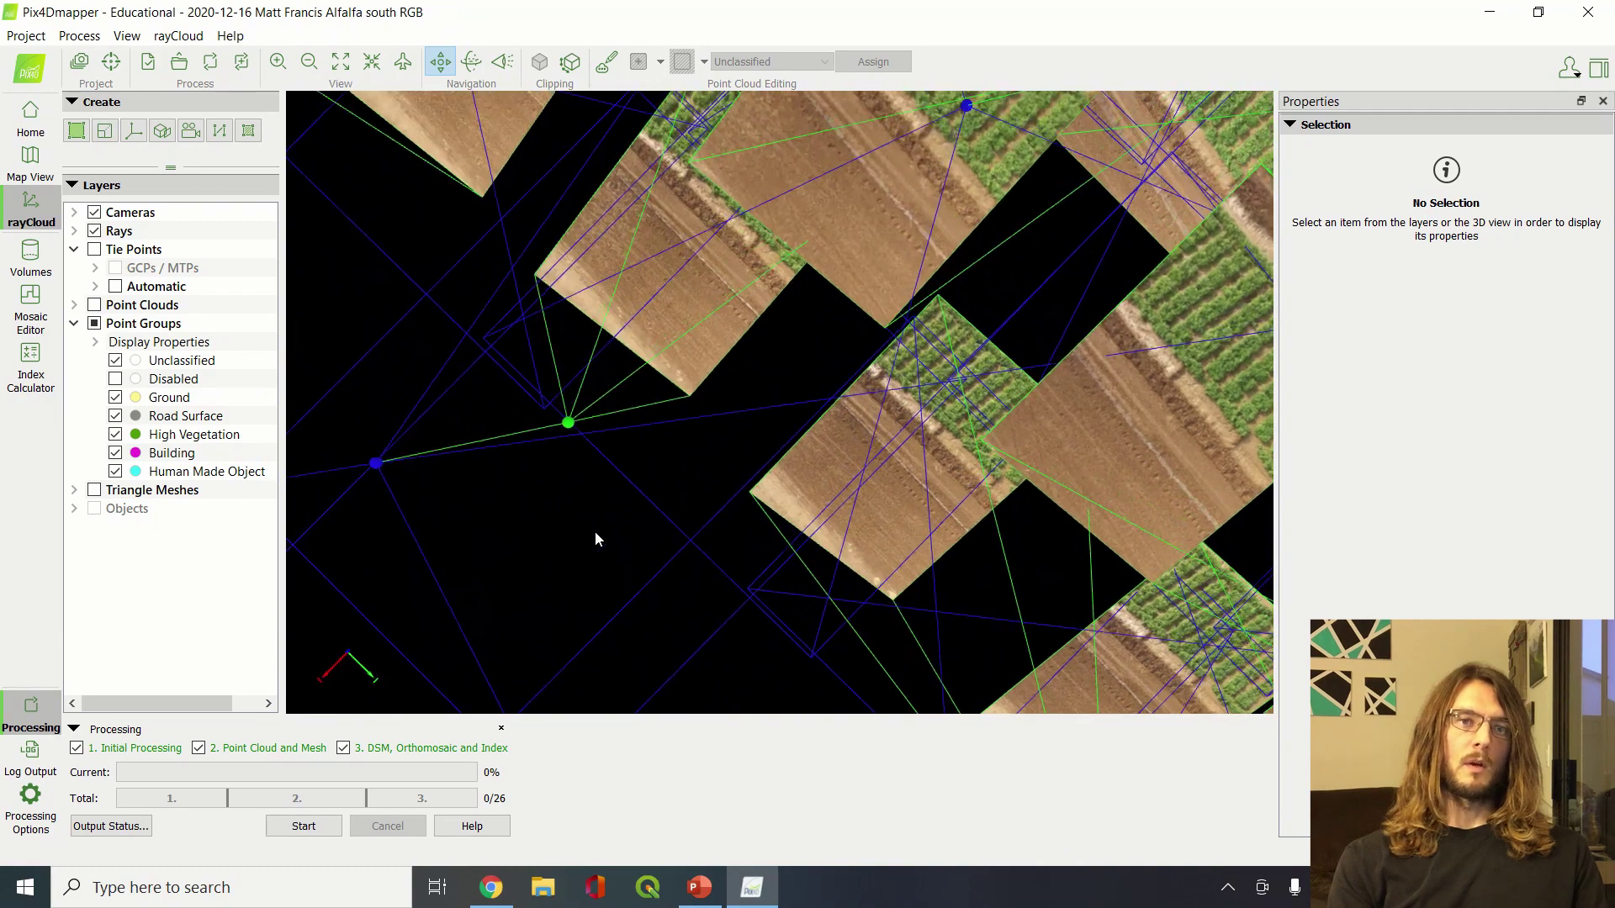
scroll(595, 534, down, 5)
scroll(598, 530, up, 3)
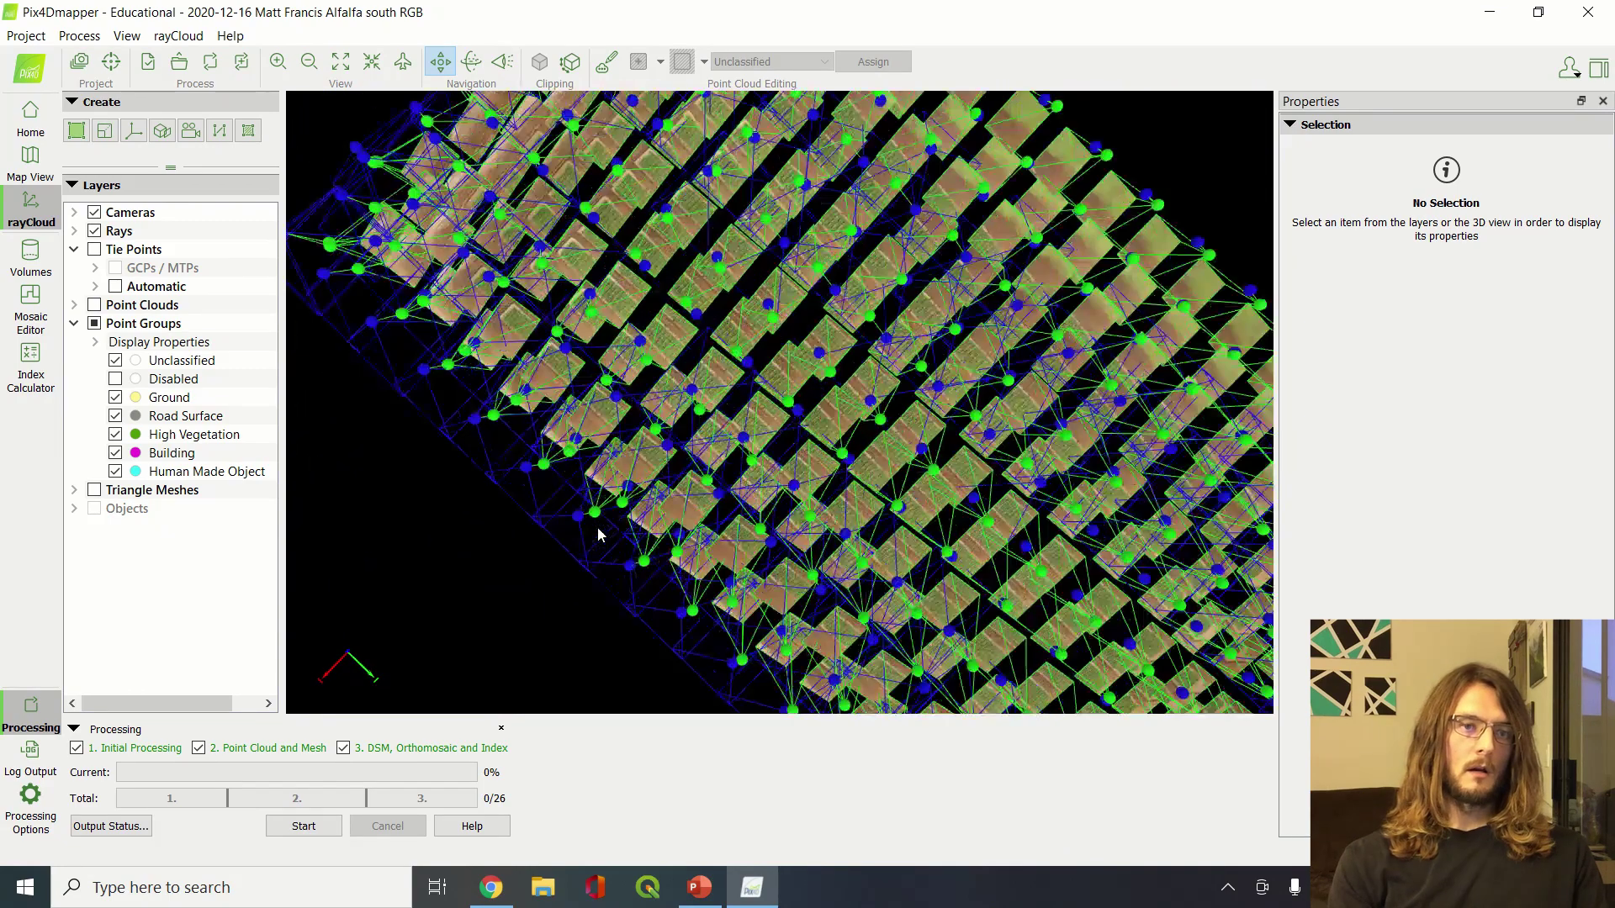
drag(717, 439, 813, 234)
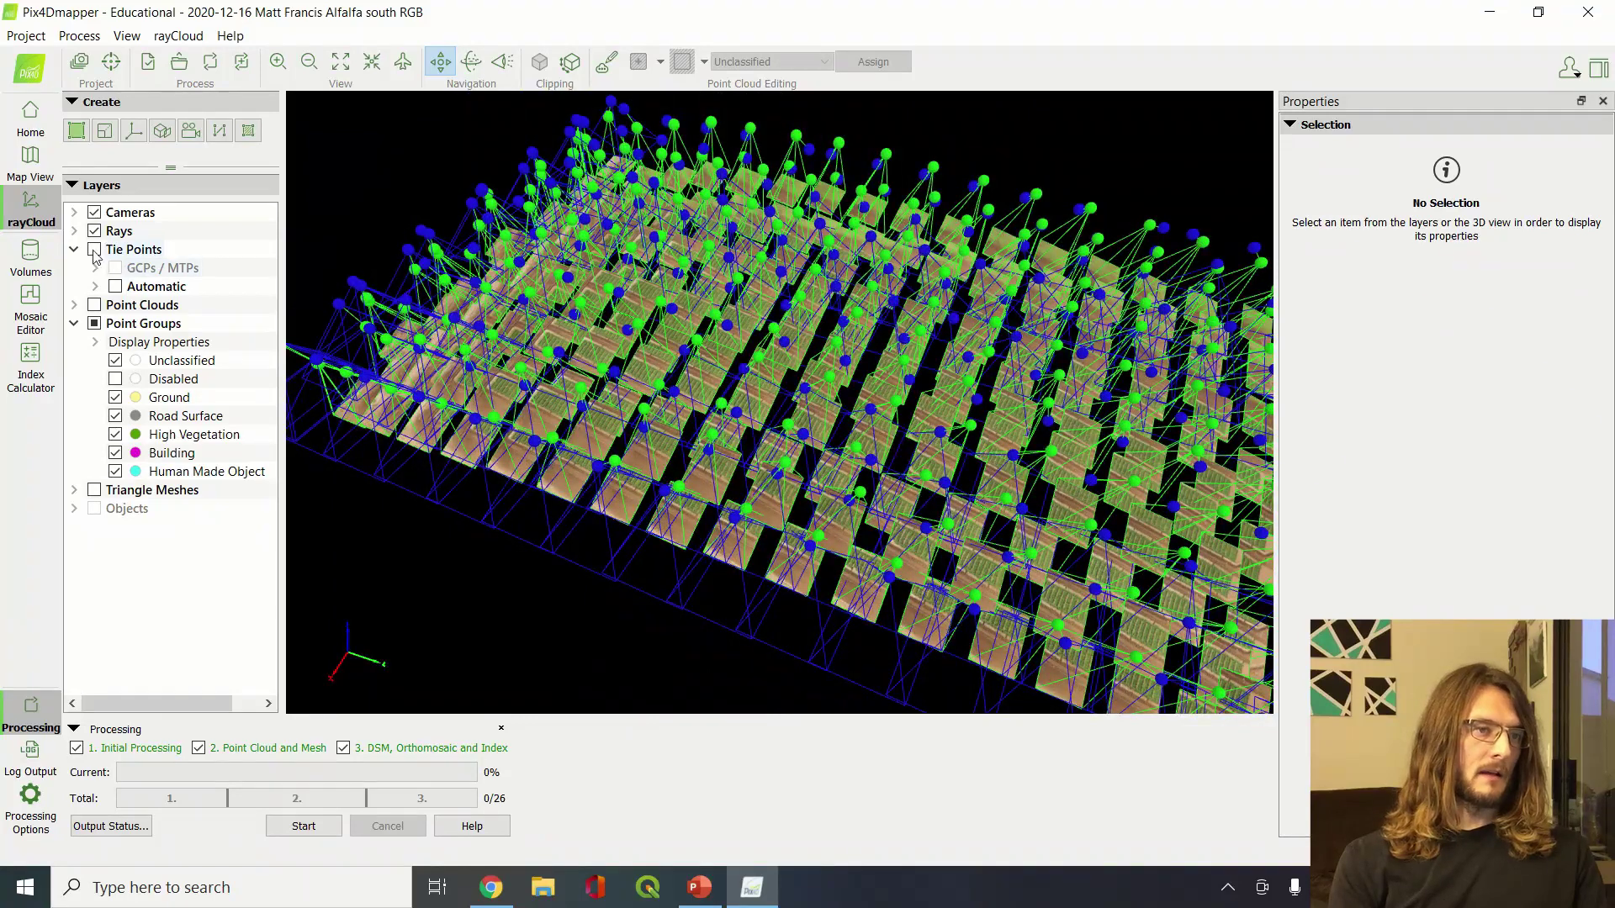
Turn Tie Points back on and orbit around the corner of the sparse cloud
click(95, 249)
middle_drag(384, 561, 627, 467)
mouse_move(641, 457)
mouse_down()
mouse_move(880, 468)
mouse_move(901, 429)
mouse_up()
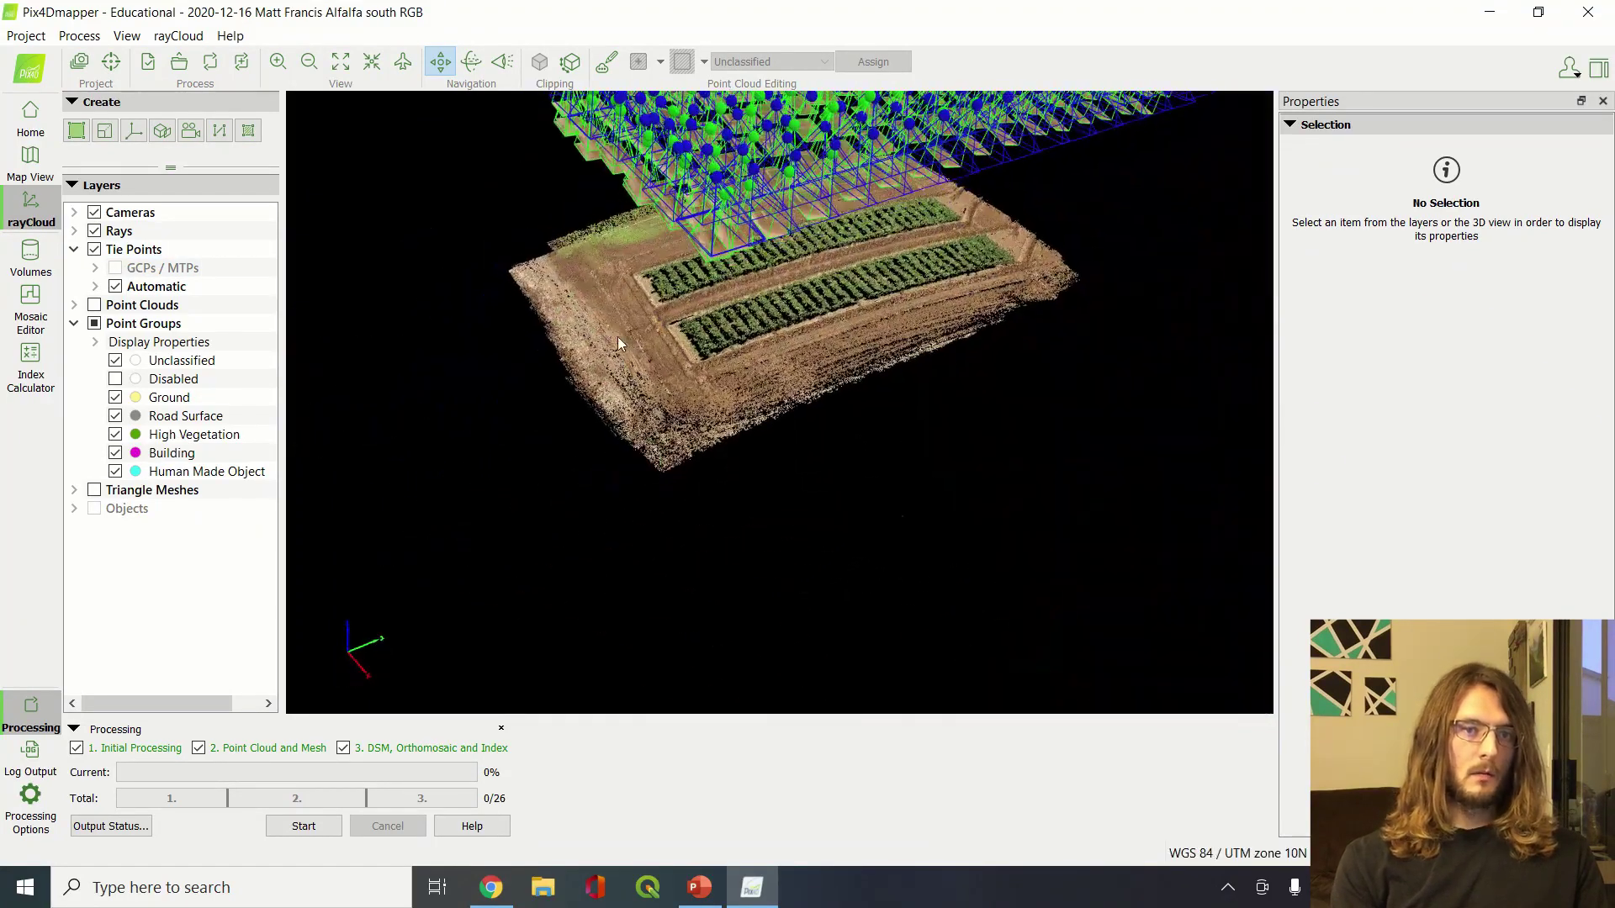
scroll(617, 337, up, 2)
middle_drag(617, 336, 749, 458)
mouse_move(750, 459)
mouse_down()
mouse_move(841, 481)
mouse_move(1005, 451)
mouse_move(794, 417)
mouse_up()
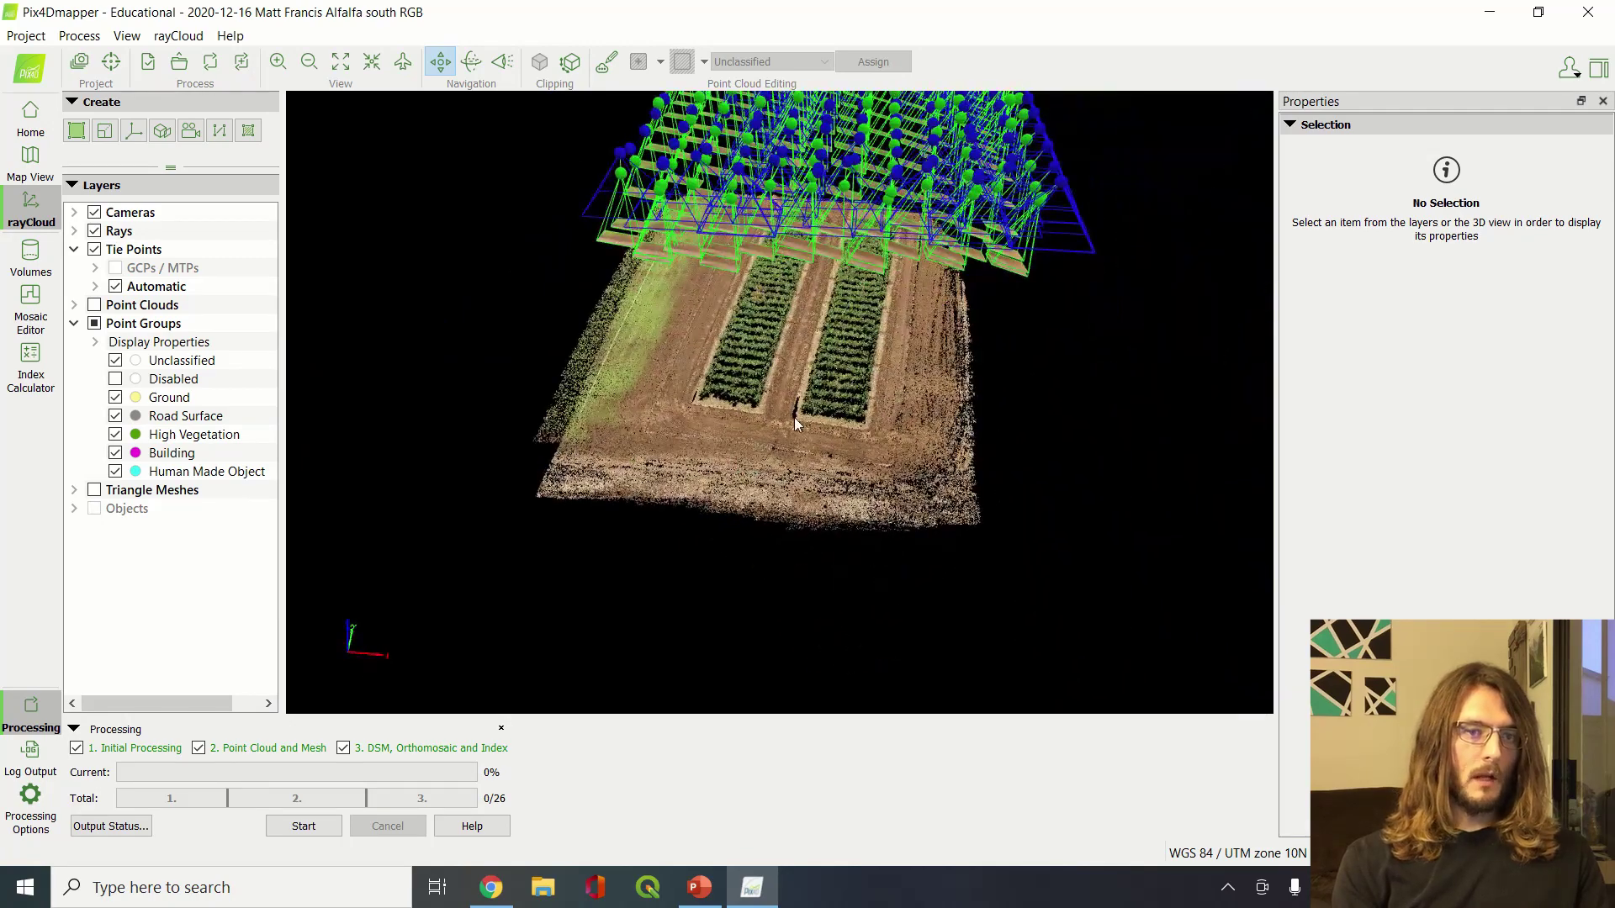
Zoom in and orbit over the crop rows in the tie-point cloud
drag(650, 412, 1119, 417)
scroll(385, 398, up, 2)
middle_drag(450, 398, 839, 534)
drag(695, 473, 1056, 495)
middle_drag(673, 473, 920, 495)
scroll(803, 475, up, 5)
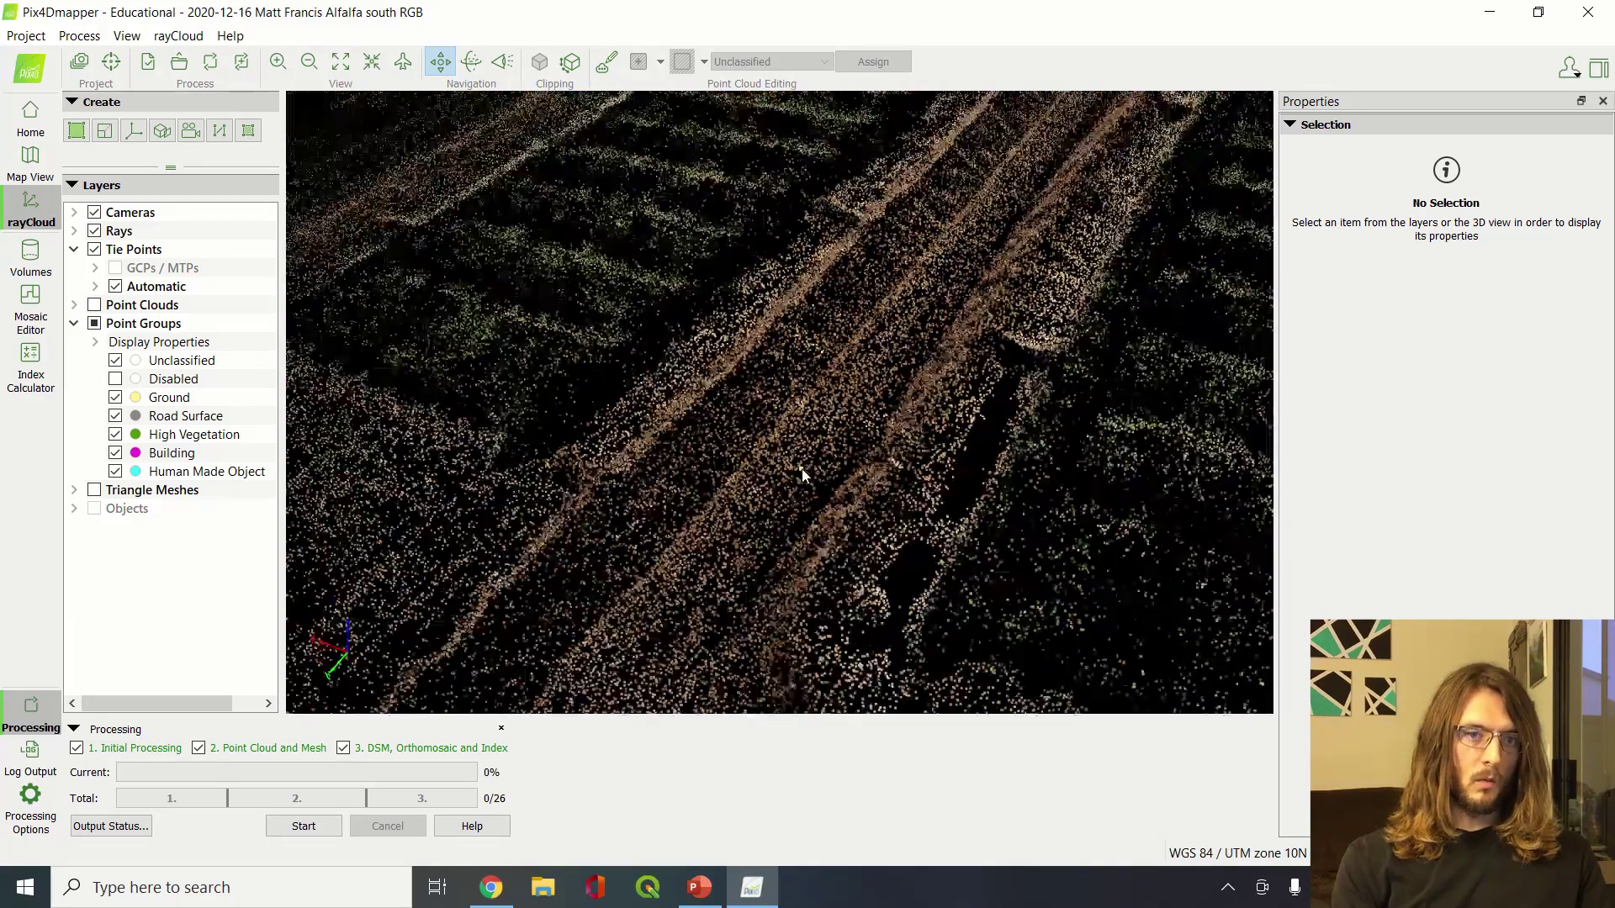
drag(806, 471, 851, 541)
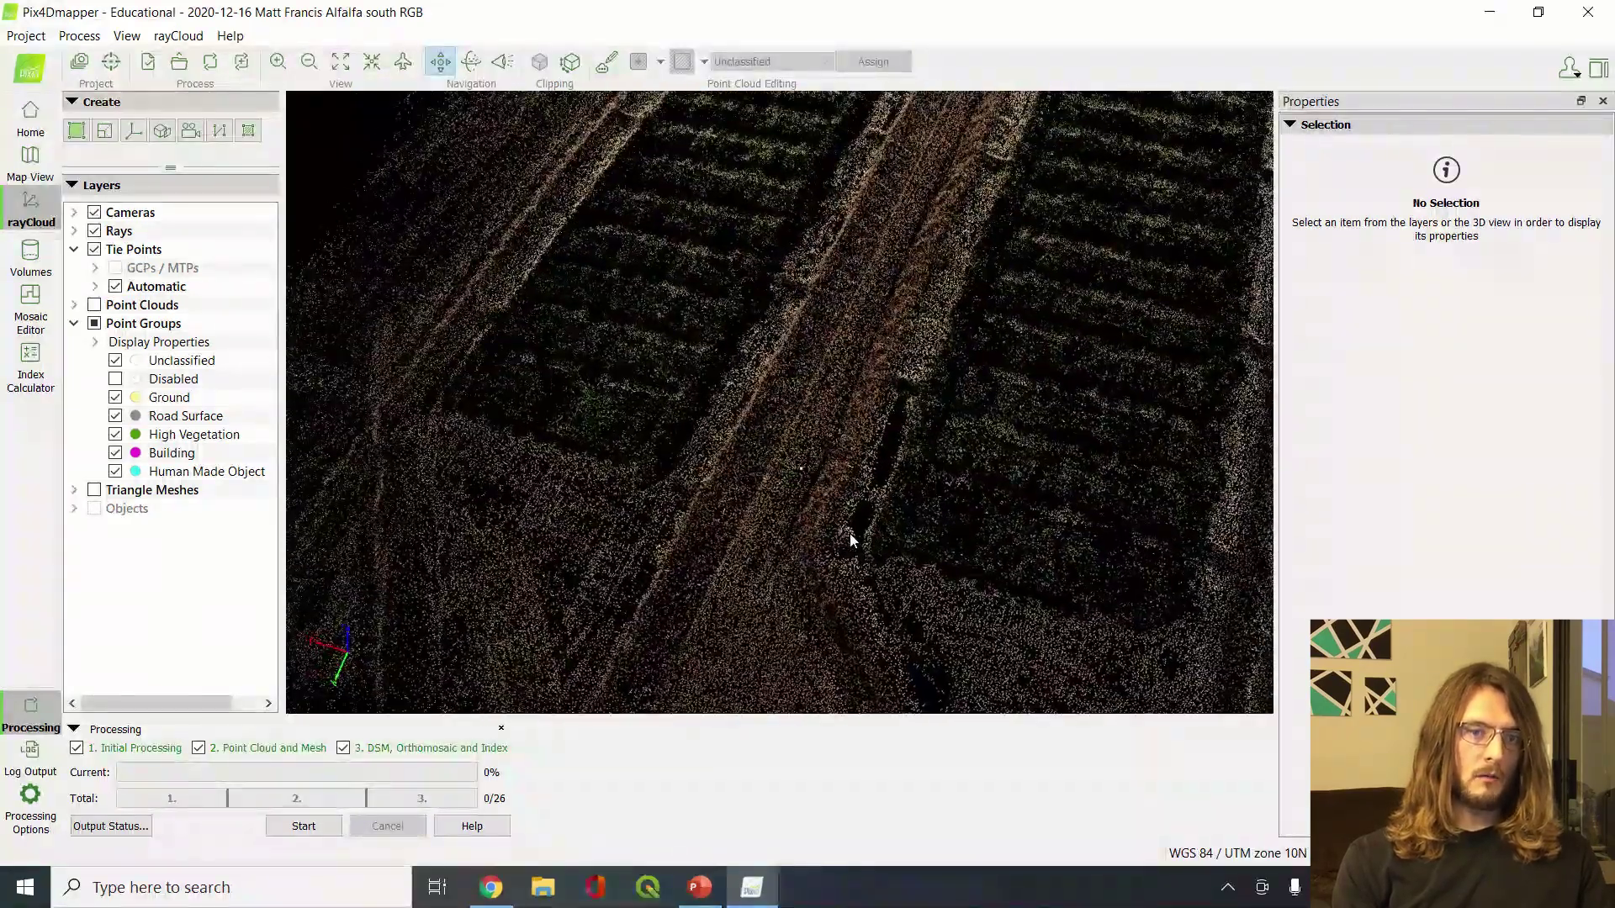
mouse_move(850, 541)
middle_down()
mouse_move(776, 557)
mouse_move(757, 513)
middle_up()
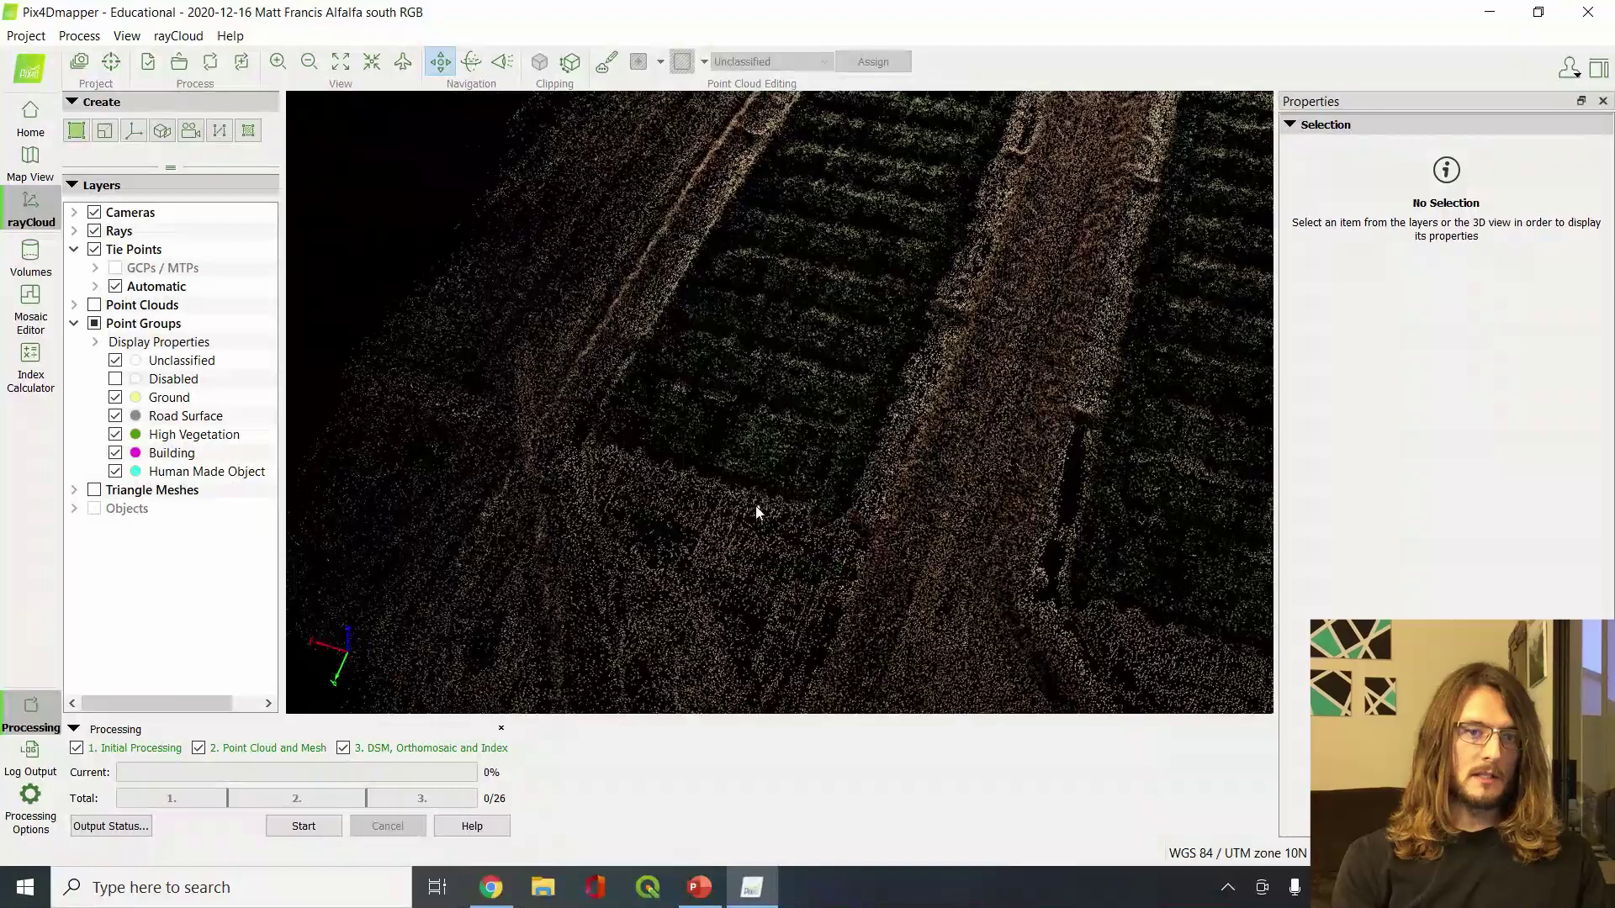
Select a tie point, tilt the view, and recentre it within its image thumbnails
click(830, 520)
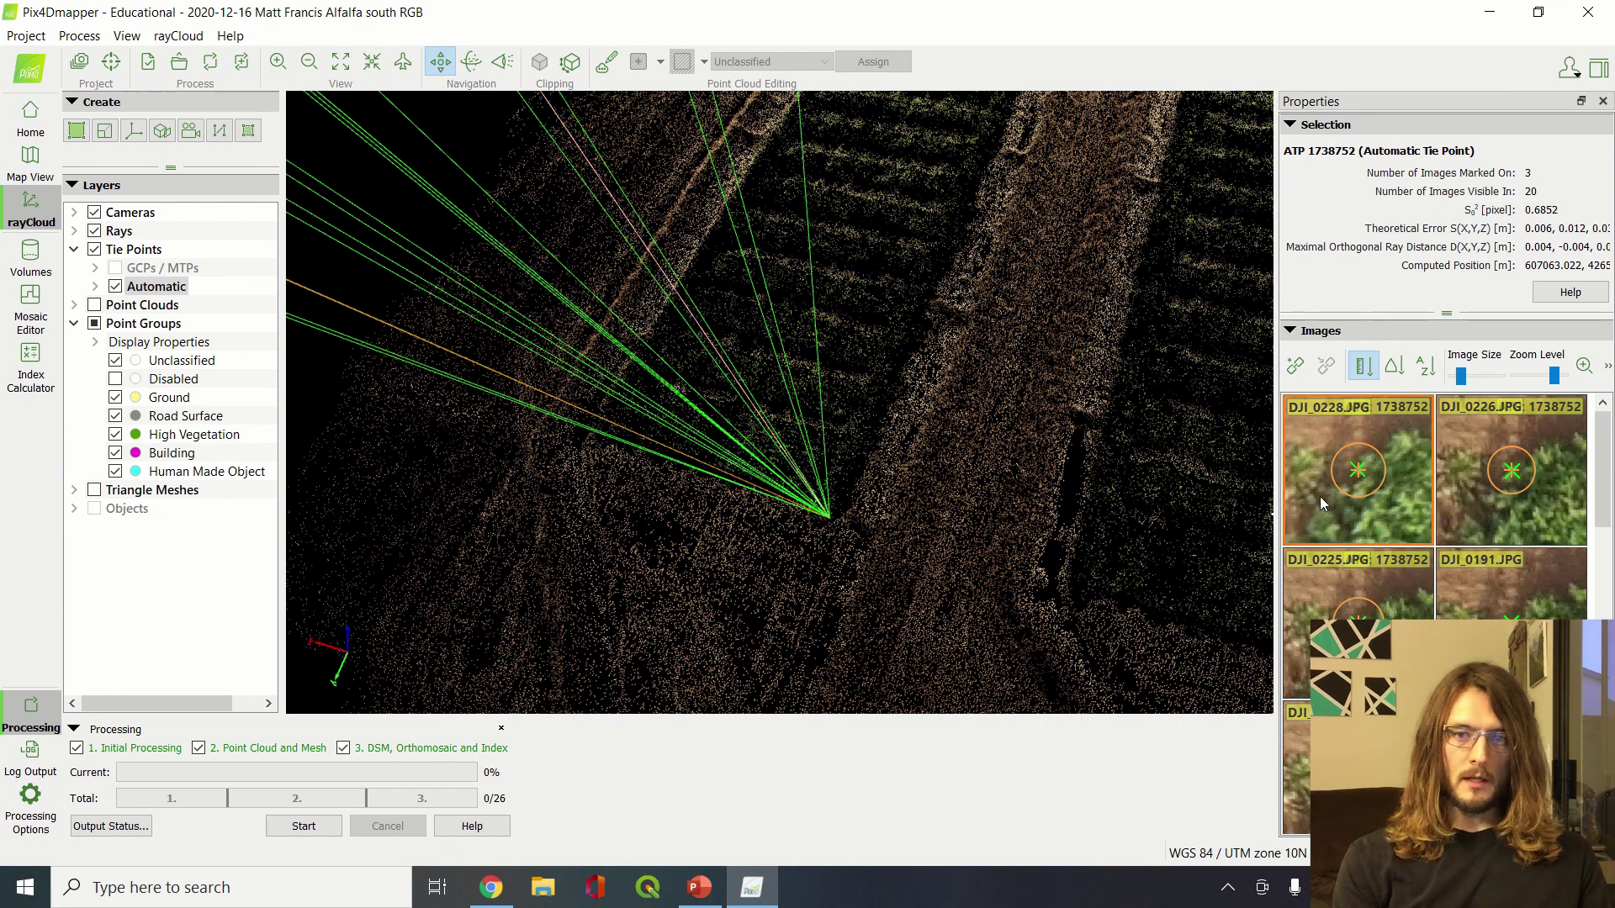
scroll(830, 517, down, 10)
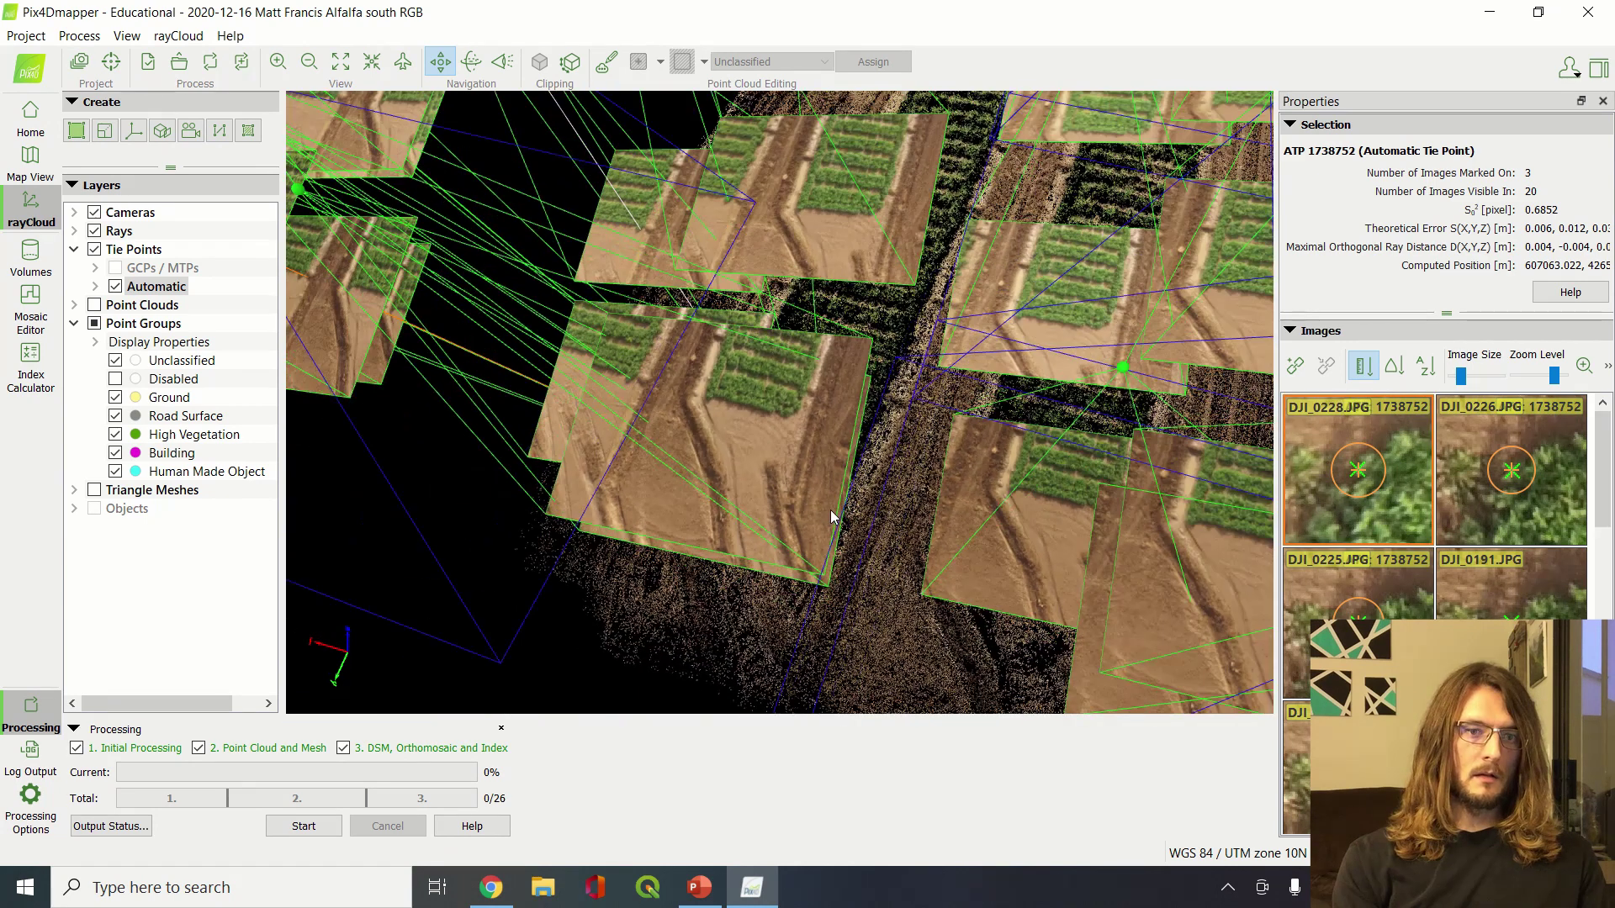
drag(780, 593, 780, 461)
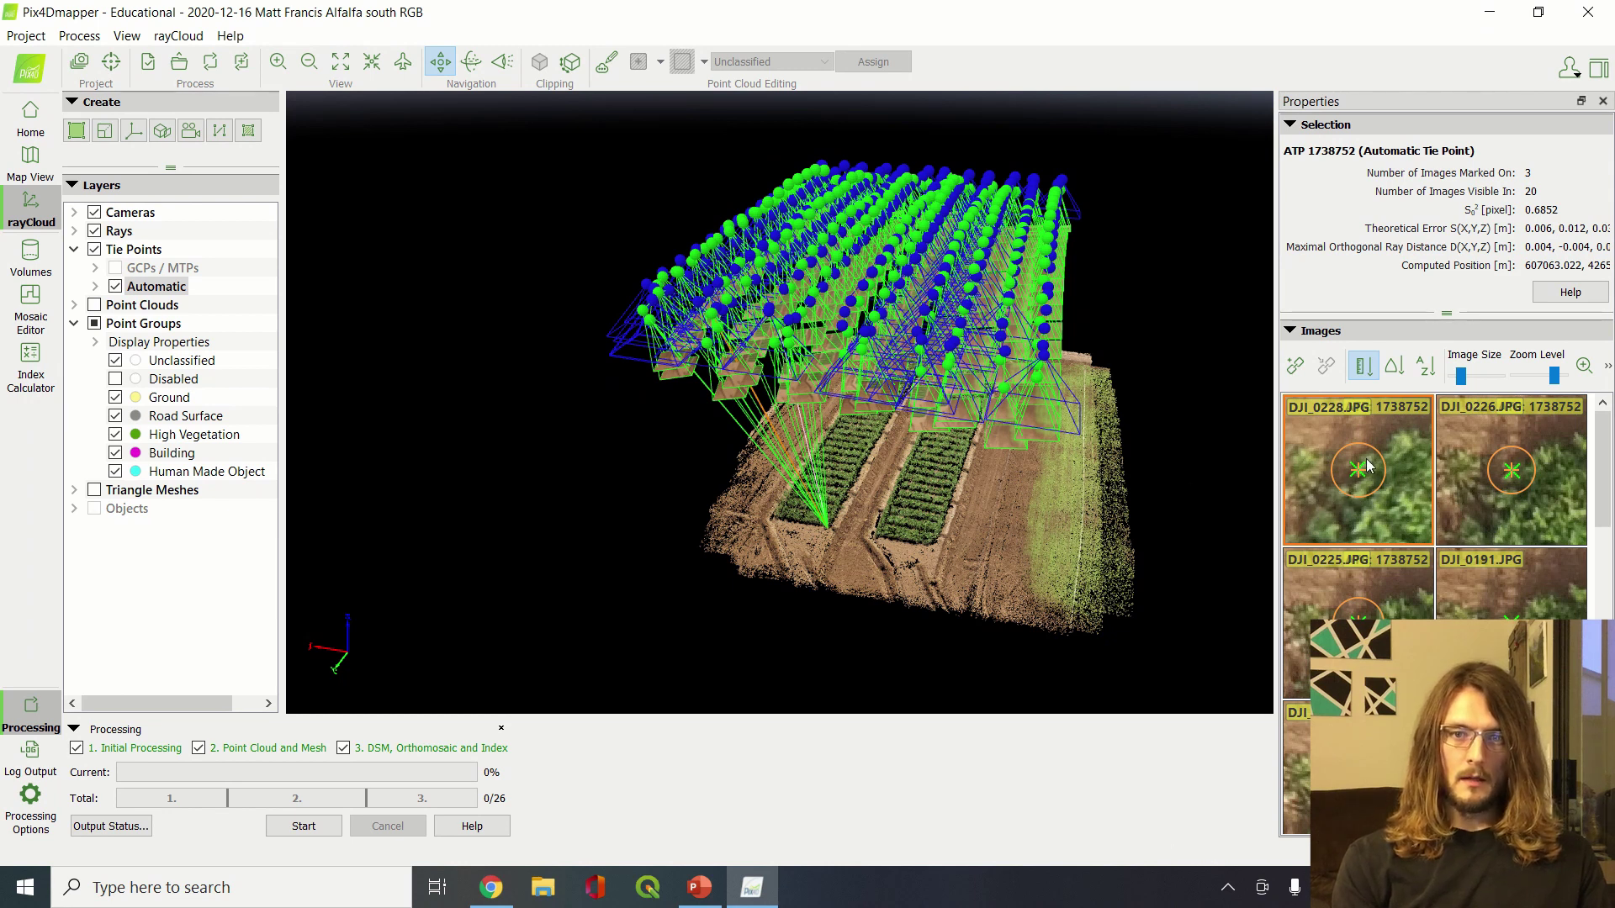
drag(1390, 438, 1394, 453)
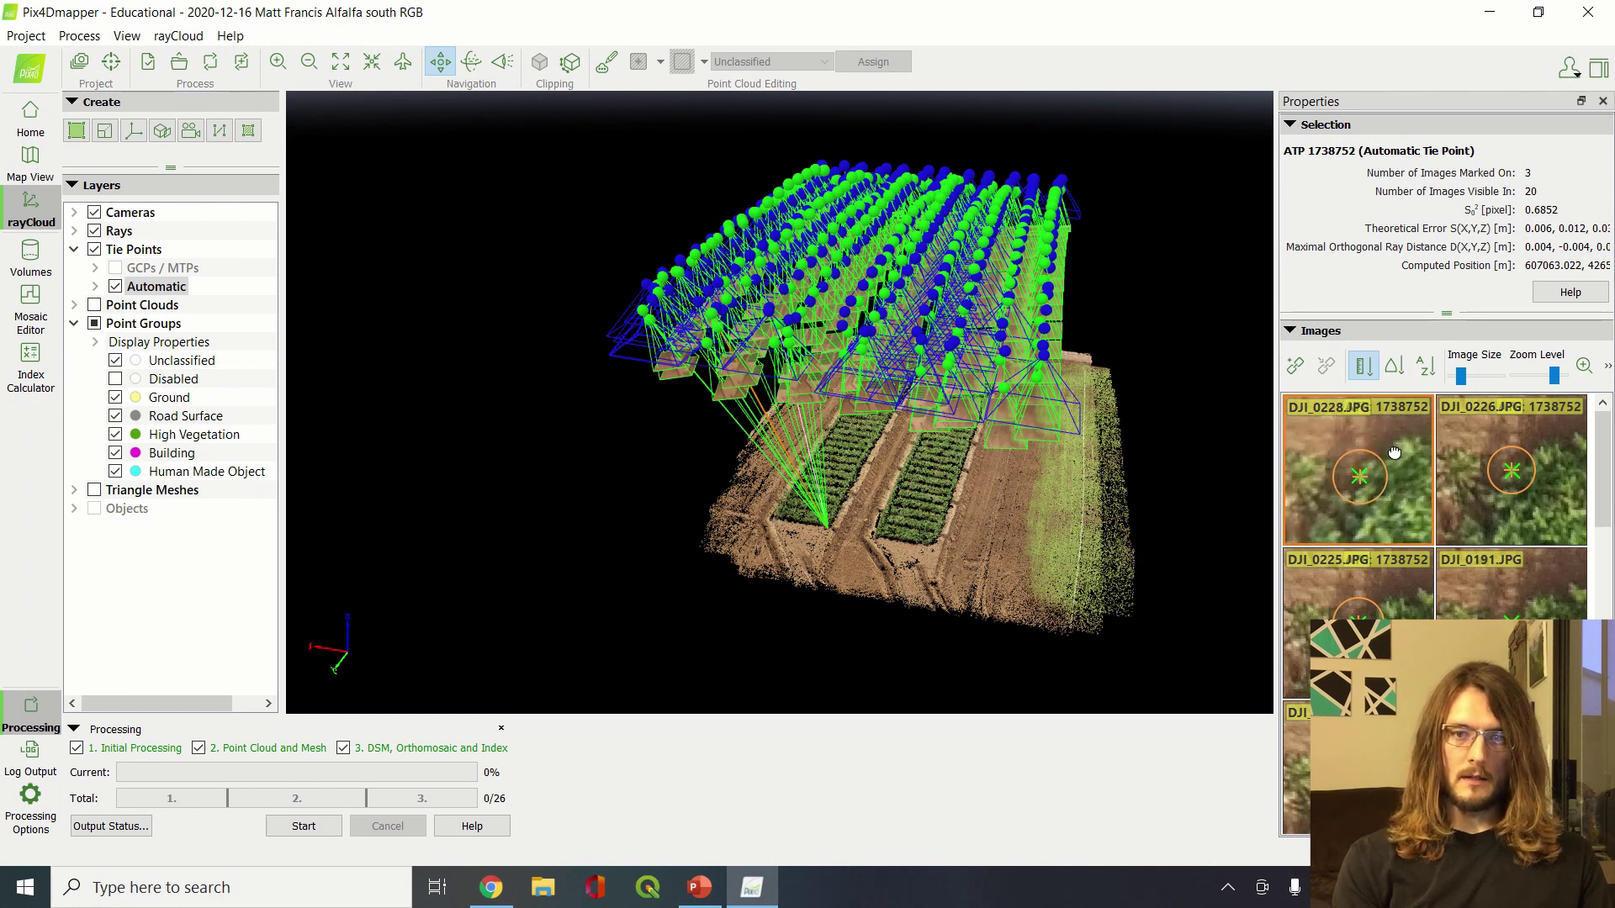
drag(1330, 522, 1295, 563)
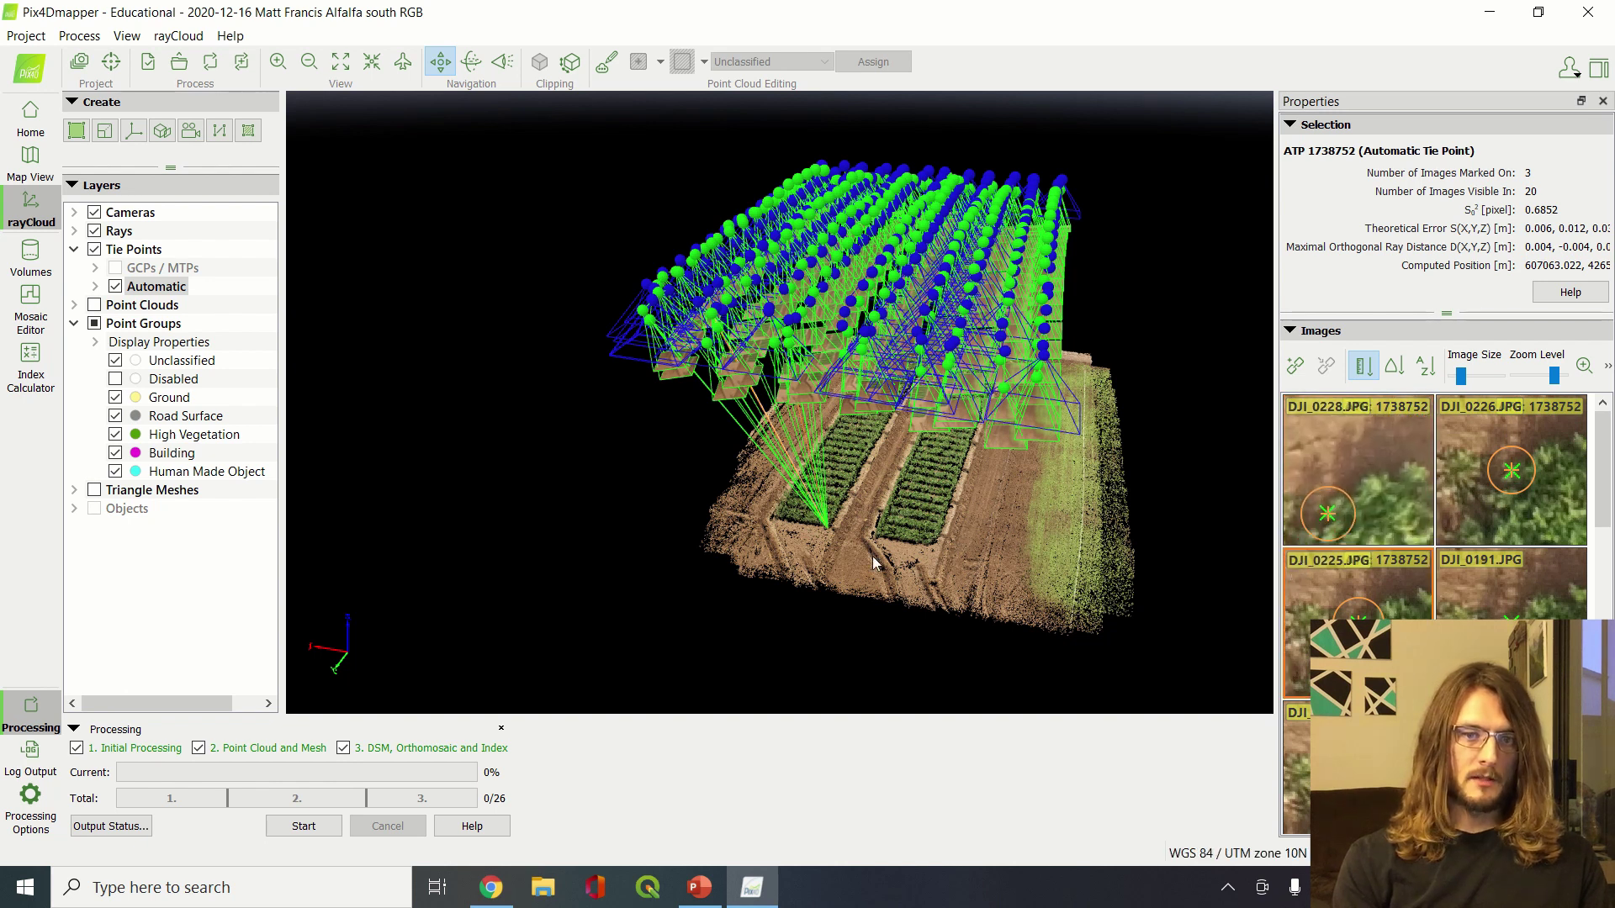
Select tie point ATP 296490 and orbit the view to look along the crop rows
click(1078, 563)
scroll(1078, 564, up, 10)
scroll(1078, 564, down, 10)
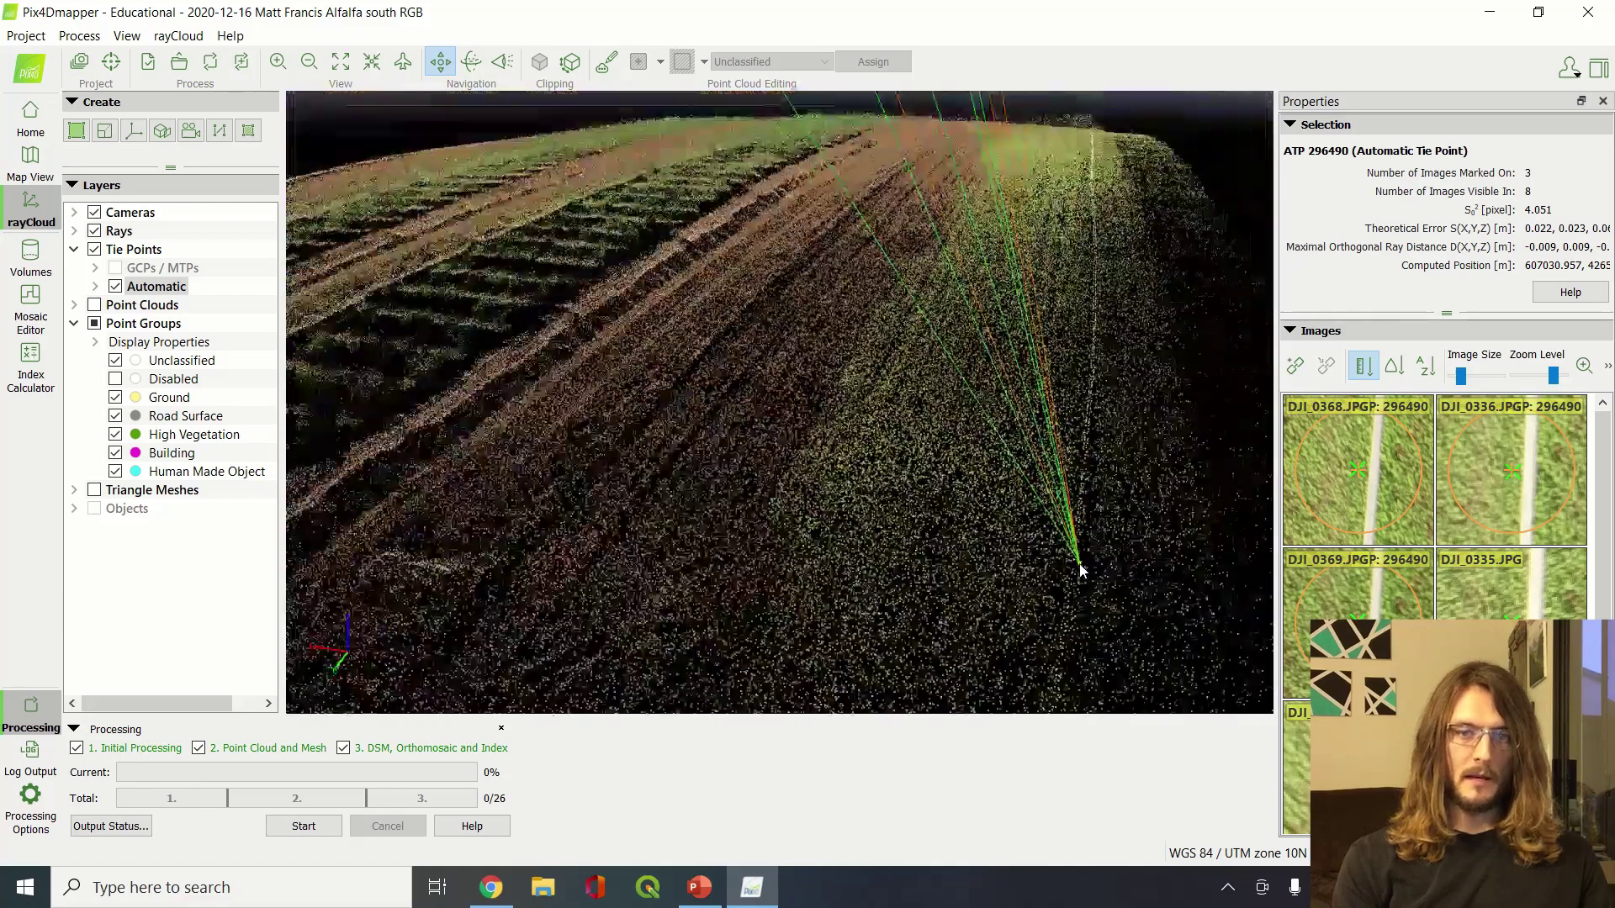
drag(853, 508, 903, 531)
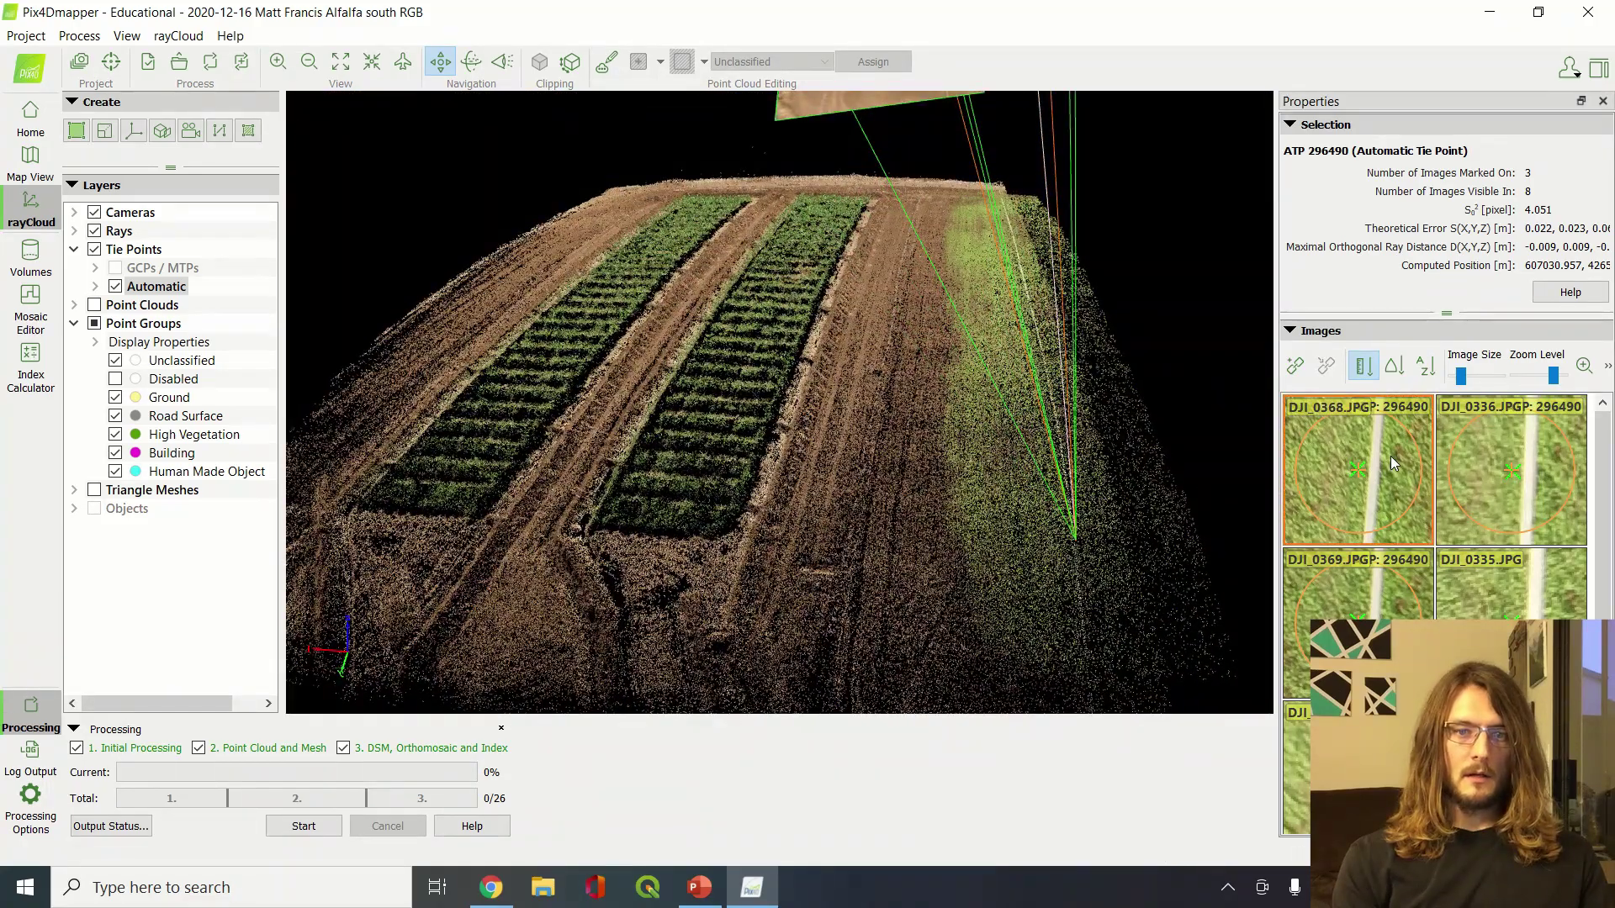
drag(667, 482, 1058, 631)
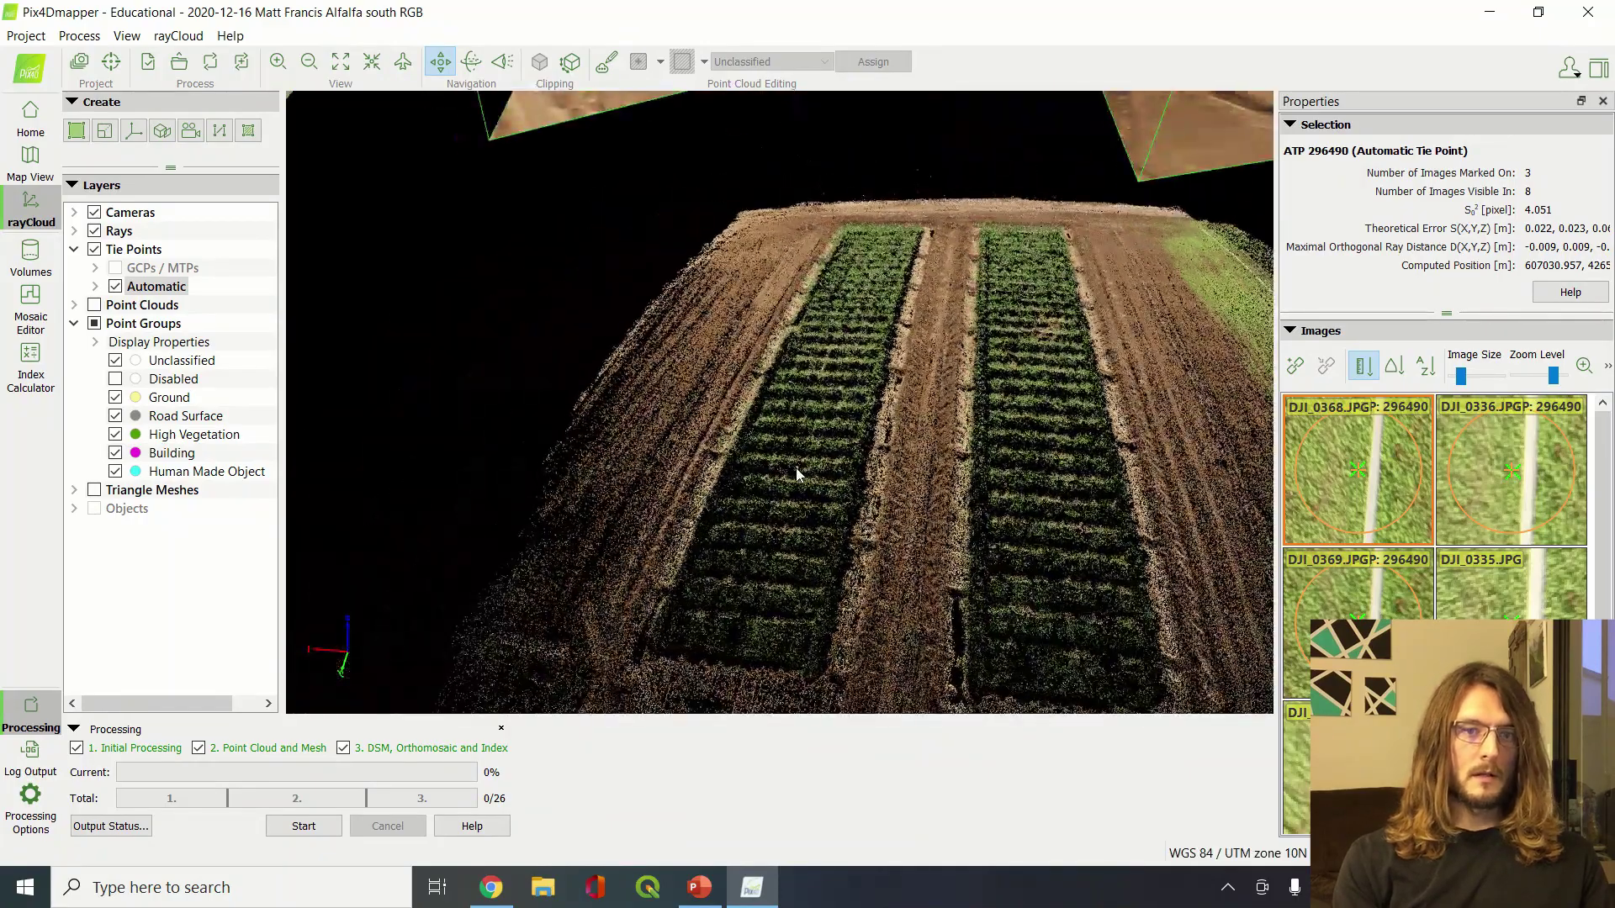
mouse_move(796, 468)
mouse_down()
mouse_move(814, 362)
mouse_move(904, 485)
mouse_move(767, 469)
mouse_up()
scroll(836, 540, up, 3)
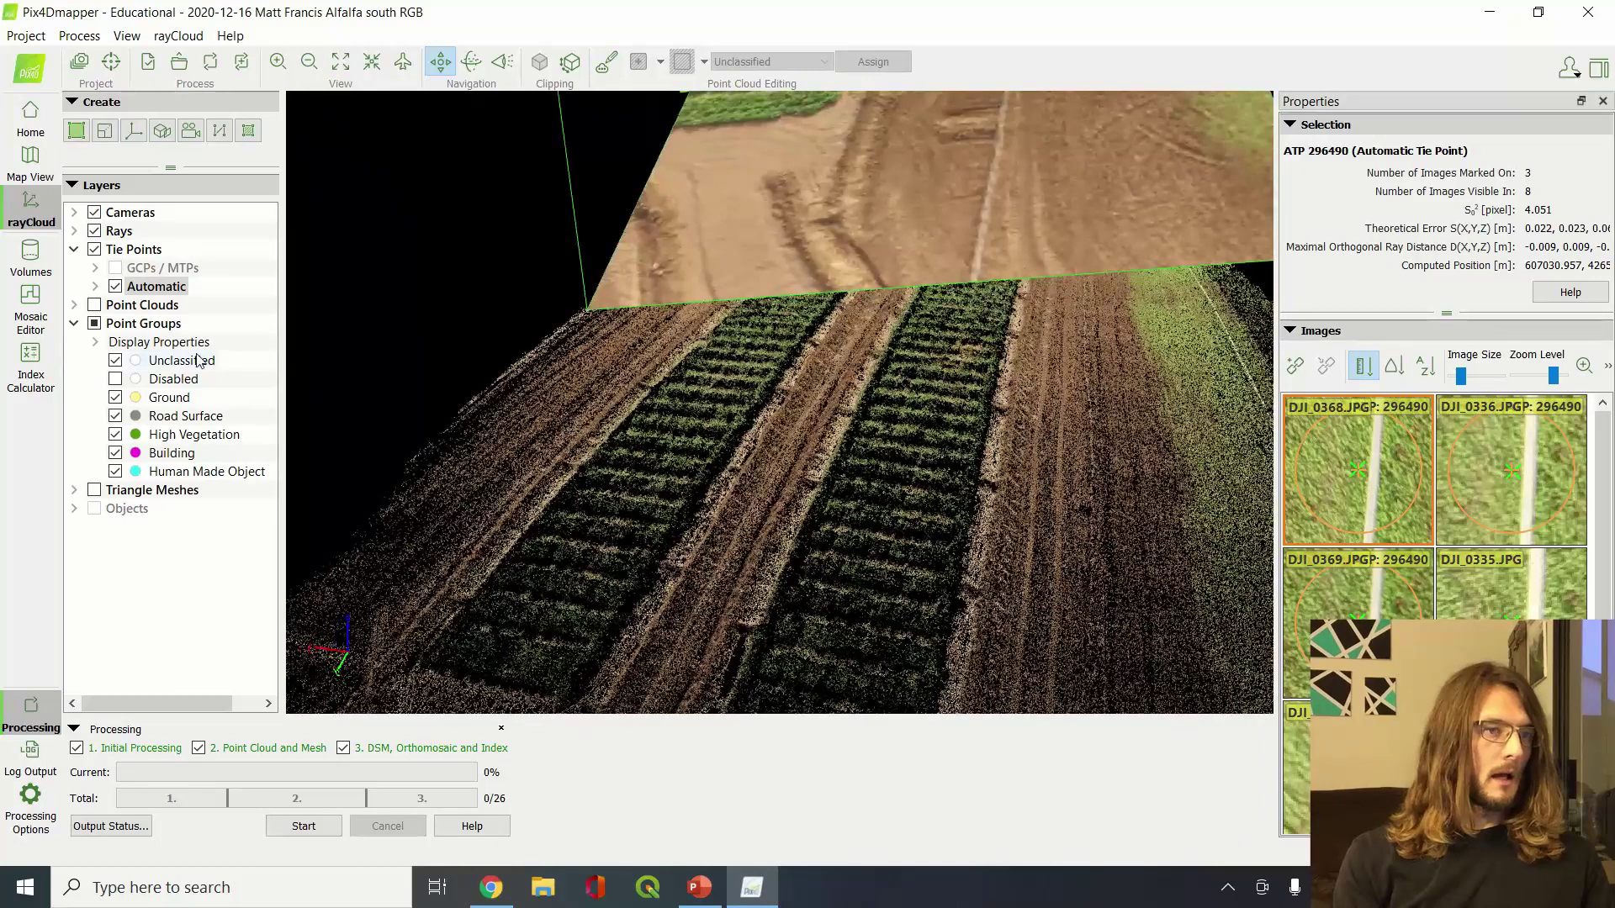
Turn the dense Point Clouds layer back on
click(95, 307)
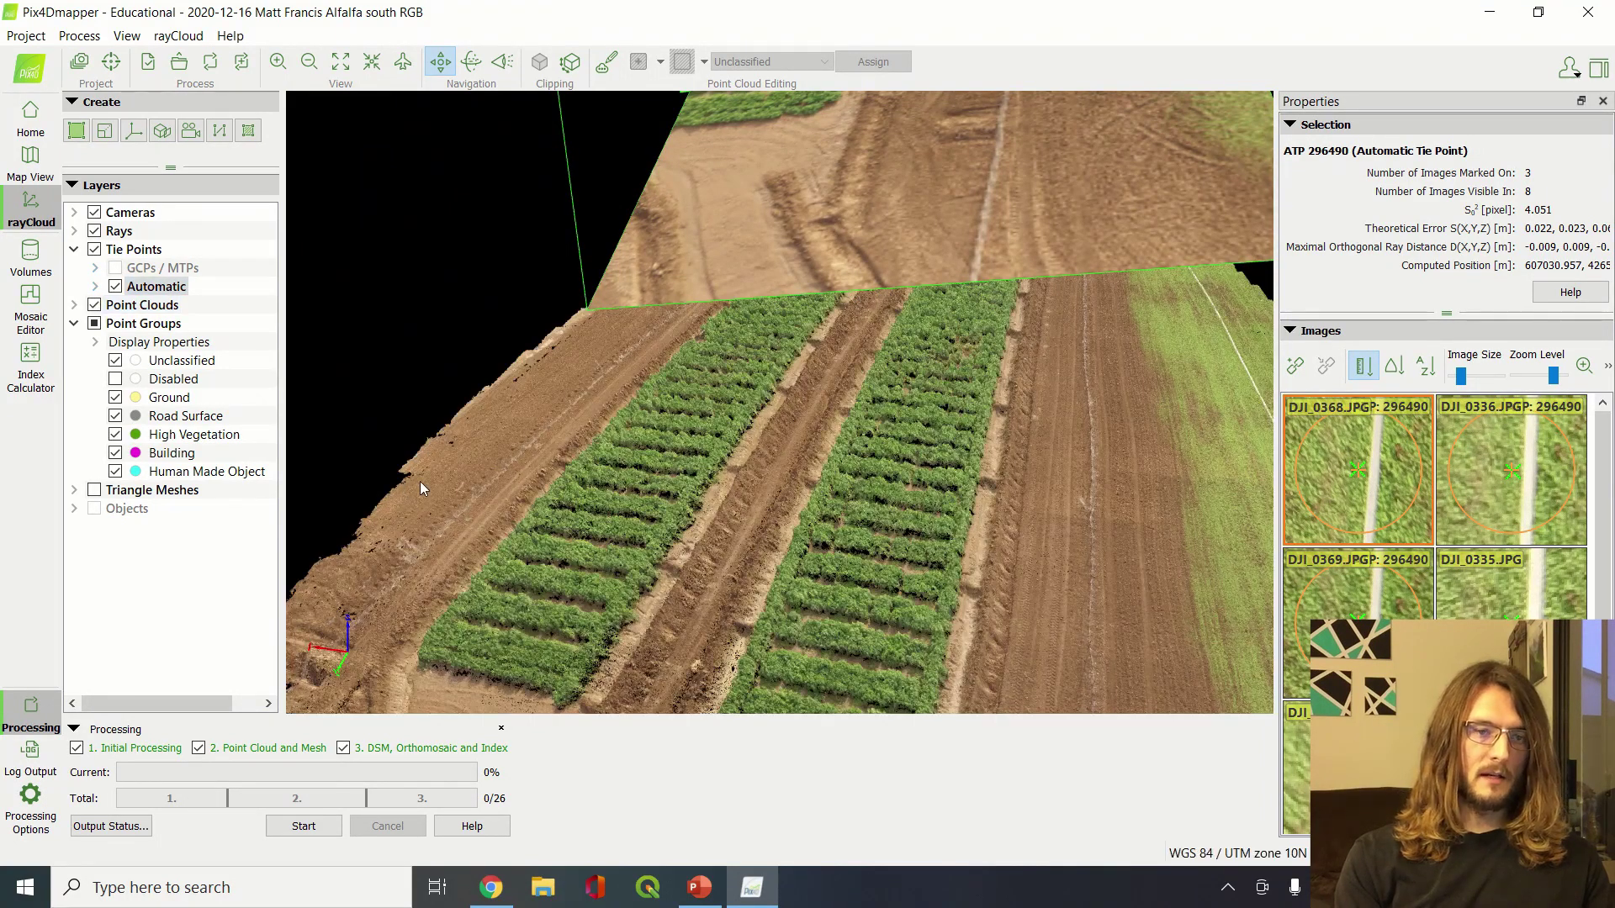
scroll(420, 481, down, 3)
scroll(658, 443, up, 3)
scroll(658, 443, down, 3)
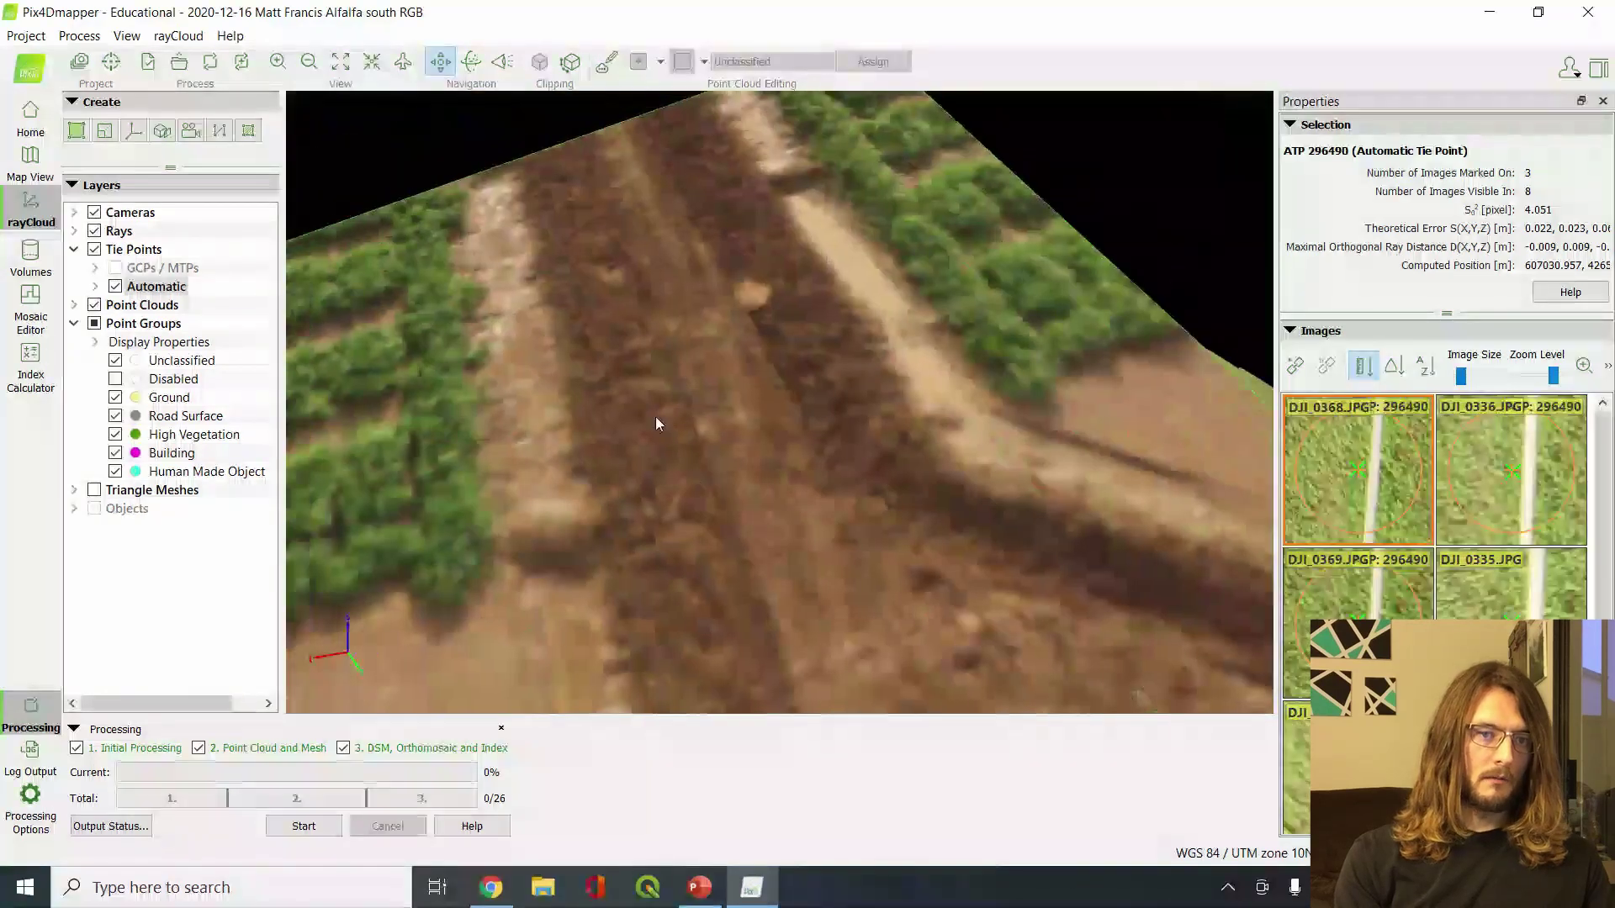
scroll(798, 378, down, 2)
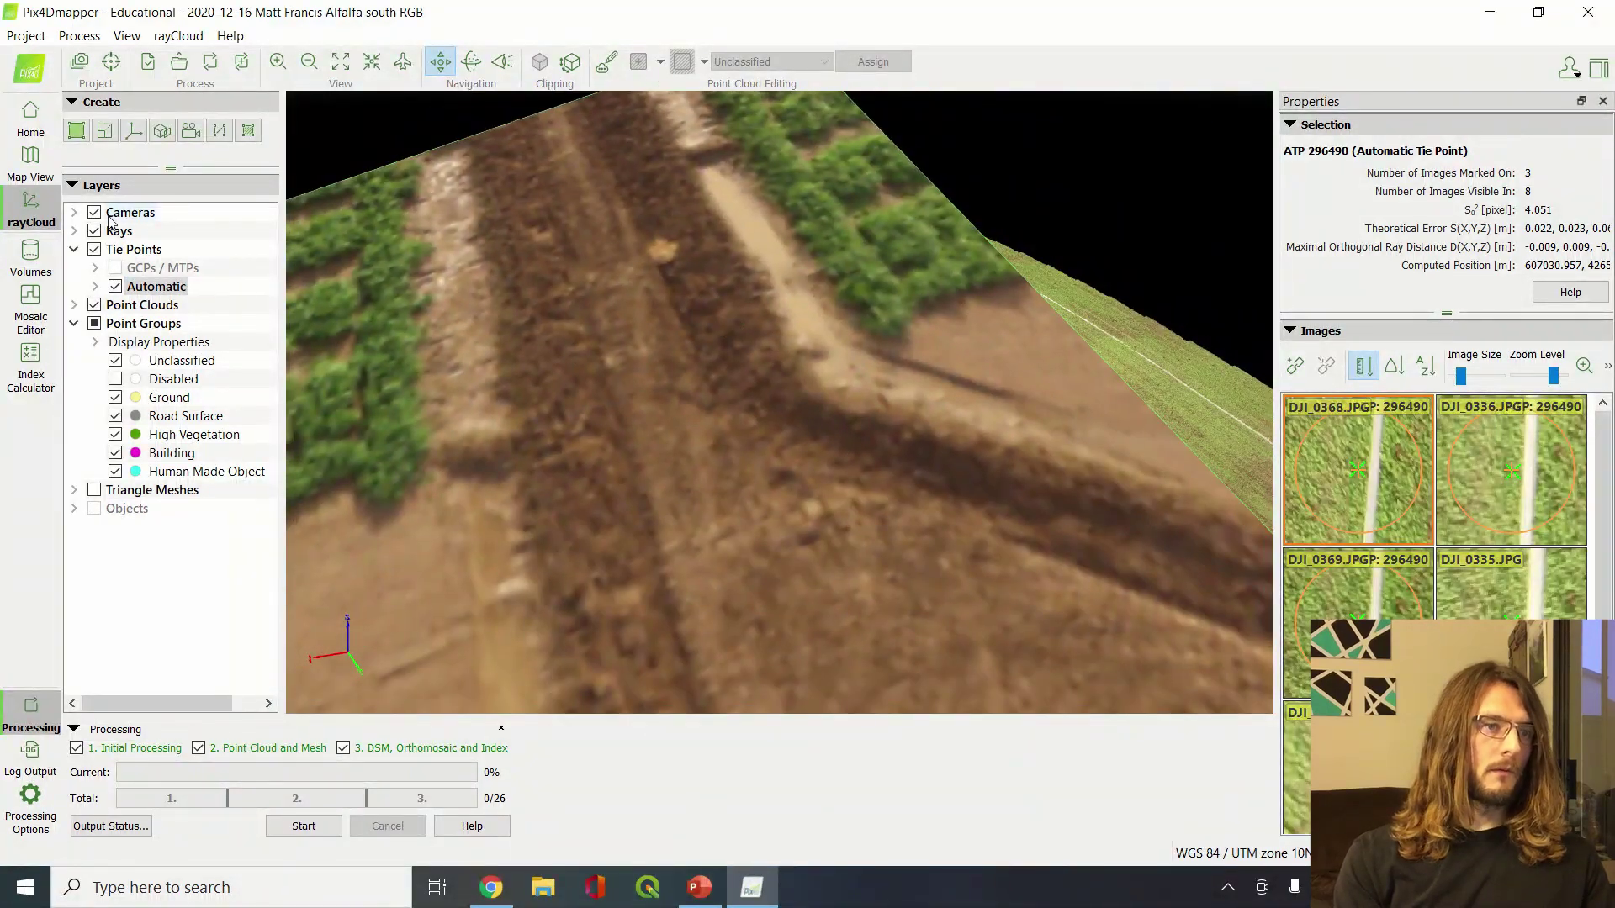
Hide the Cameras layer and orbit to look straight along the crop rows
click(95, 213)
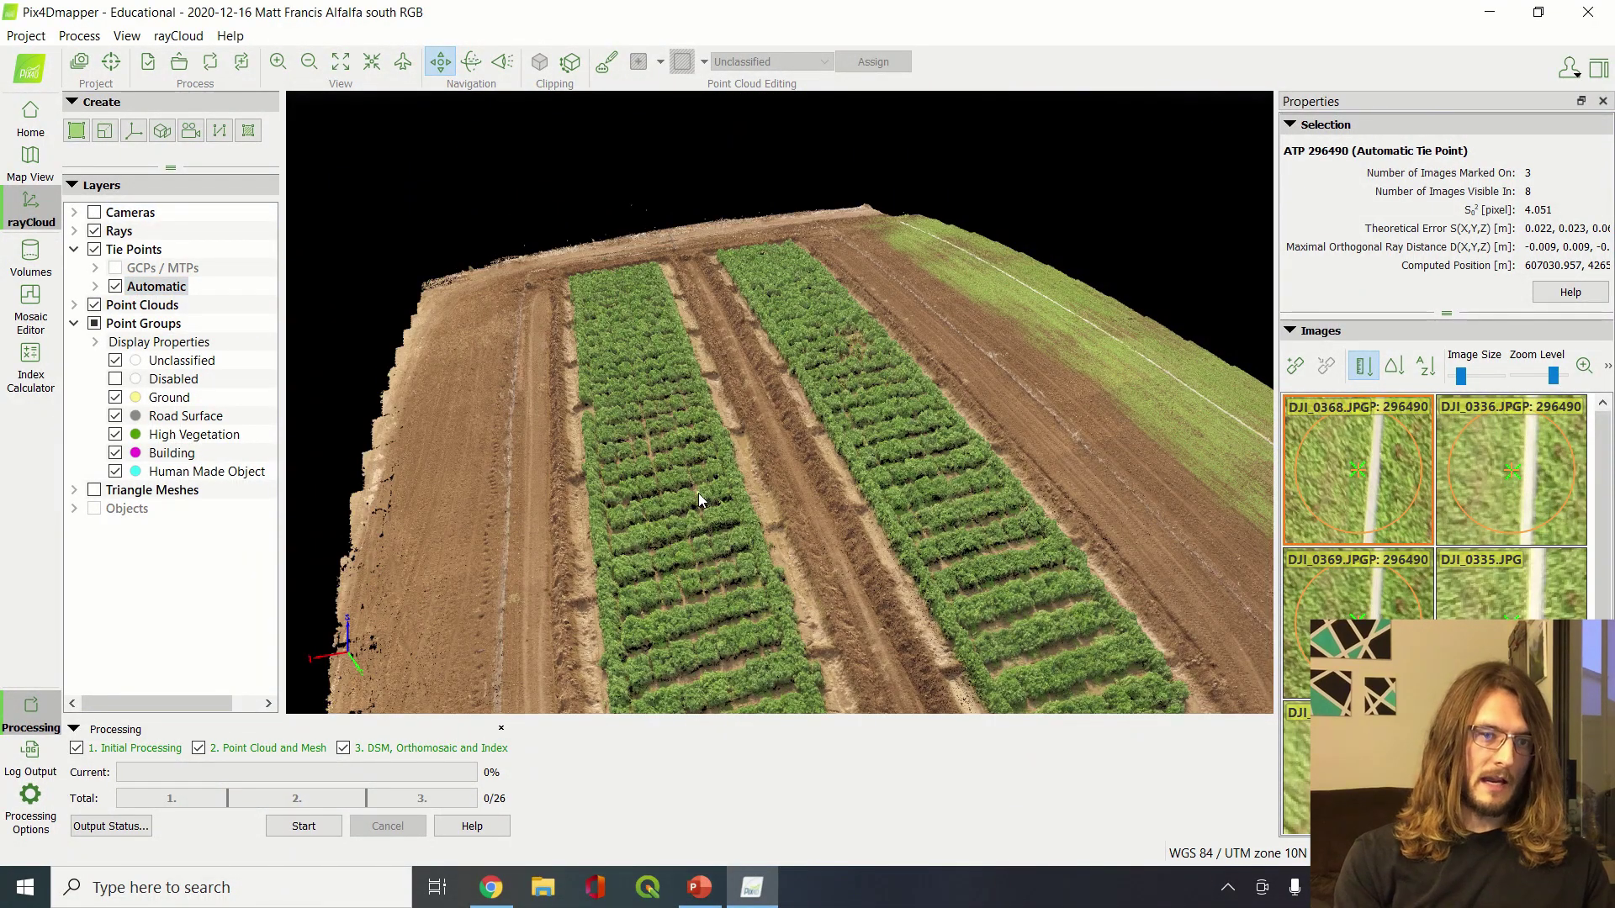
scroll(698, 493, up, 1)
drag(756, 535, 883, 502)
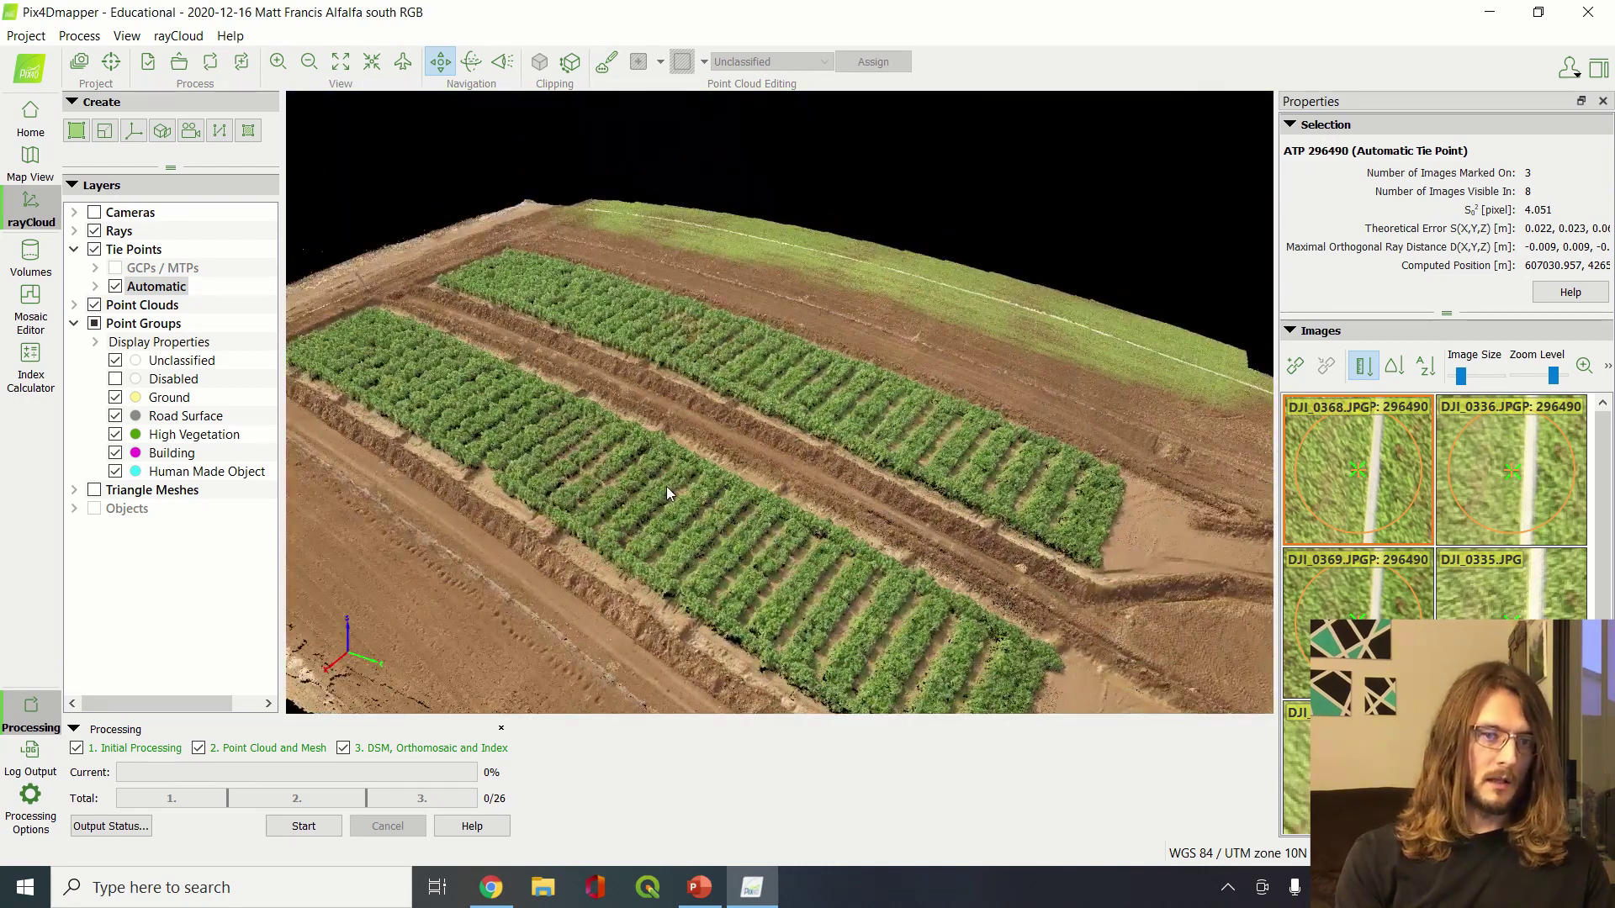
scroll(666, 486, up, 5)
scroll(666, 486, down, 3)
Tilt, orbit and zoom the coloured dense cloud until the crop rows run vertically
drag(666, 486, 762, 580)
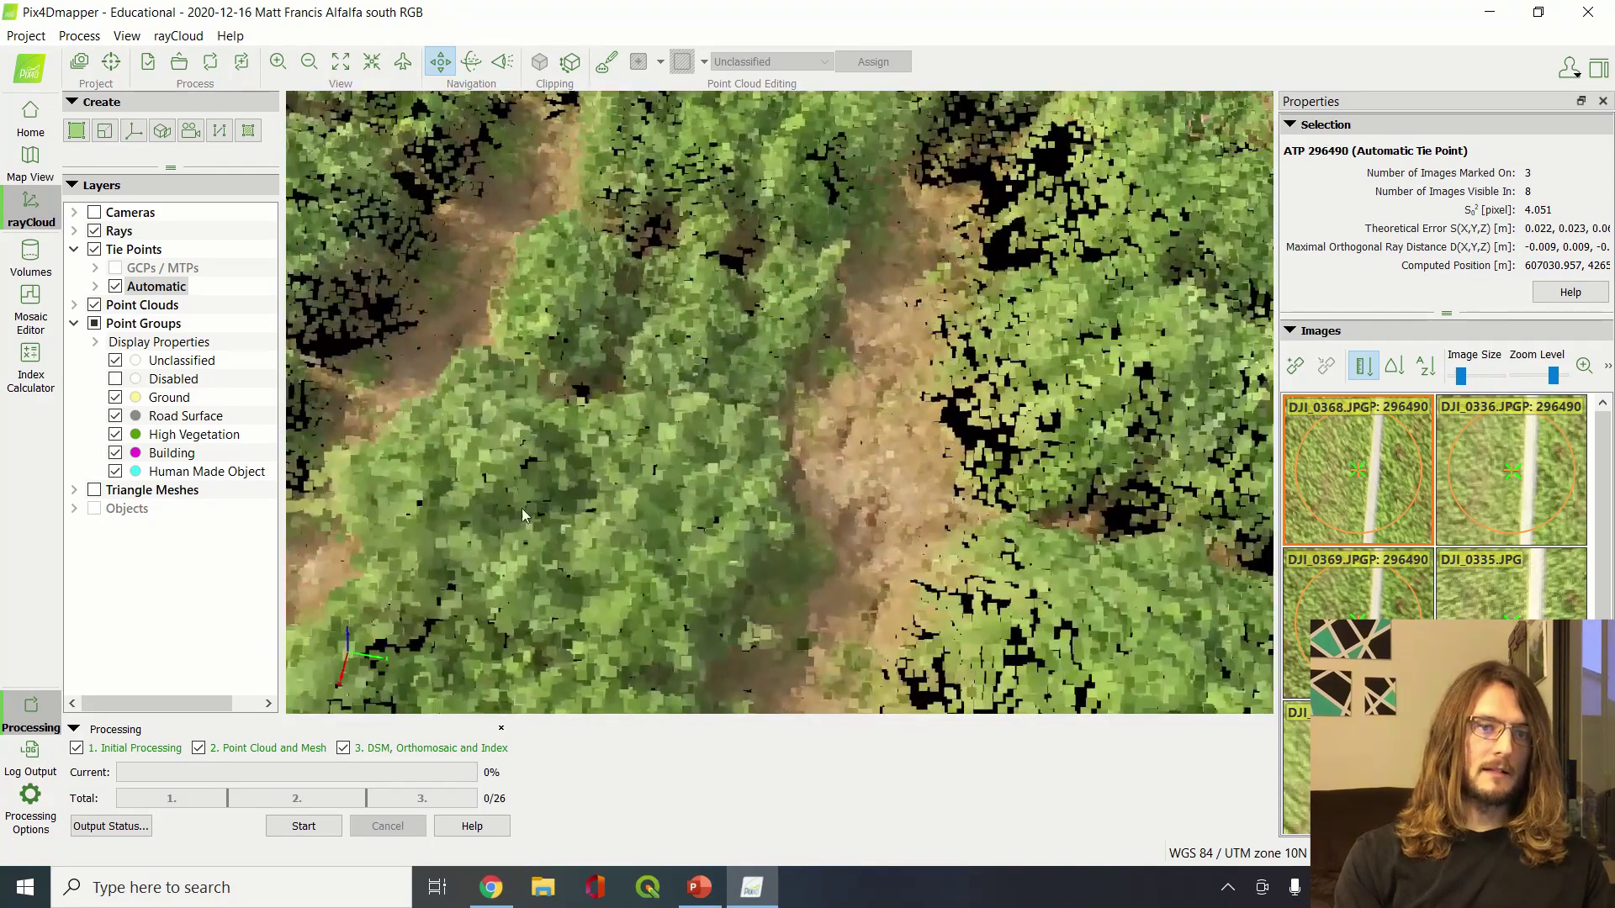
drag(523, 515, 965, 412)
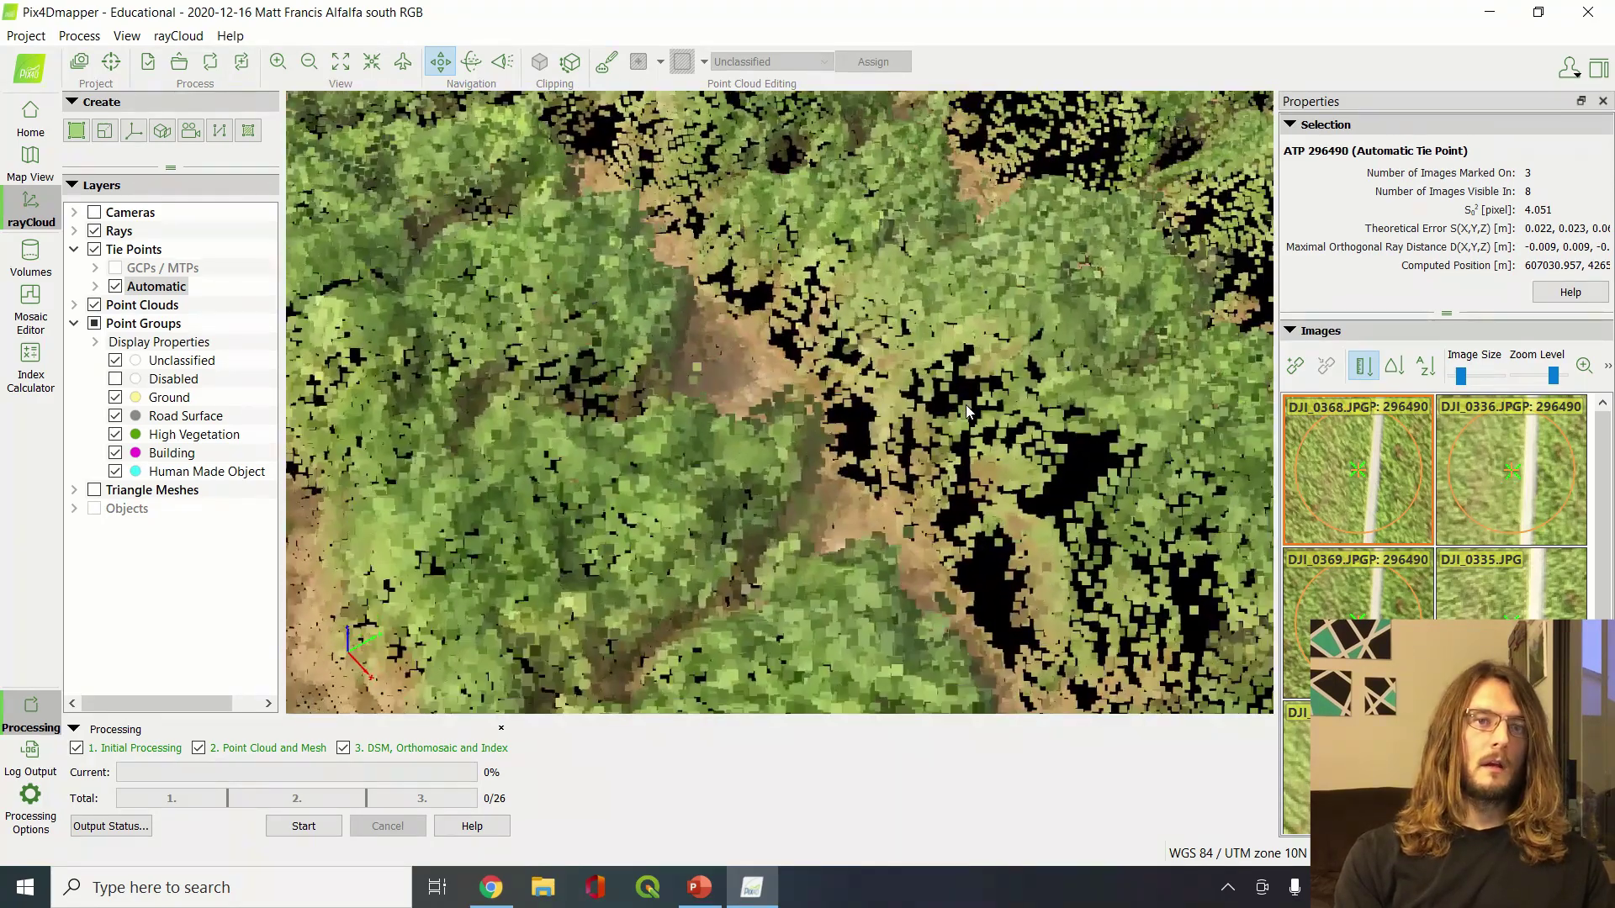
scroll(965, 405, down, 5)
scroll(965, 405, up, 8)
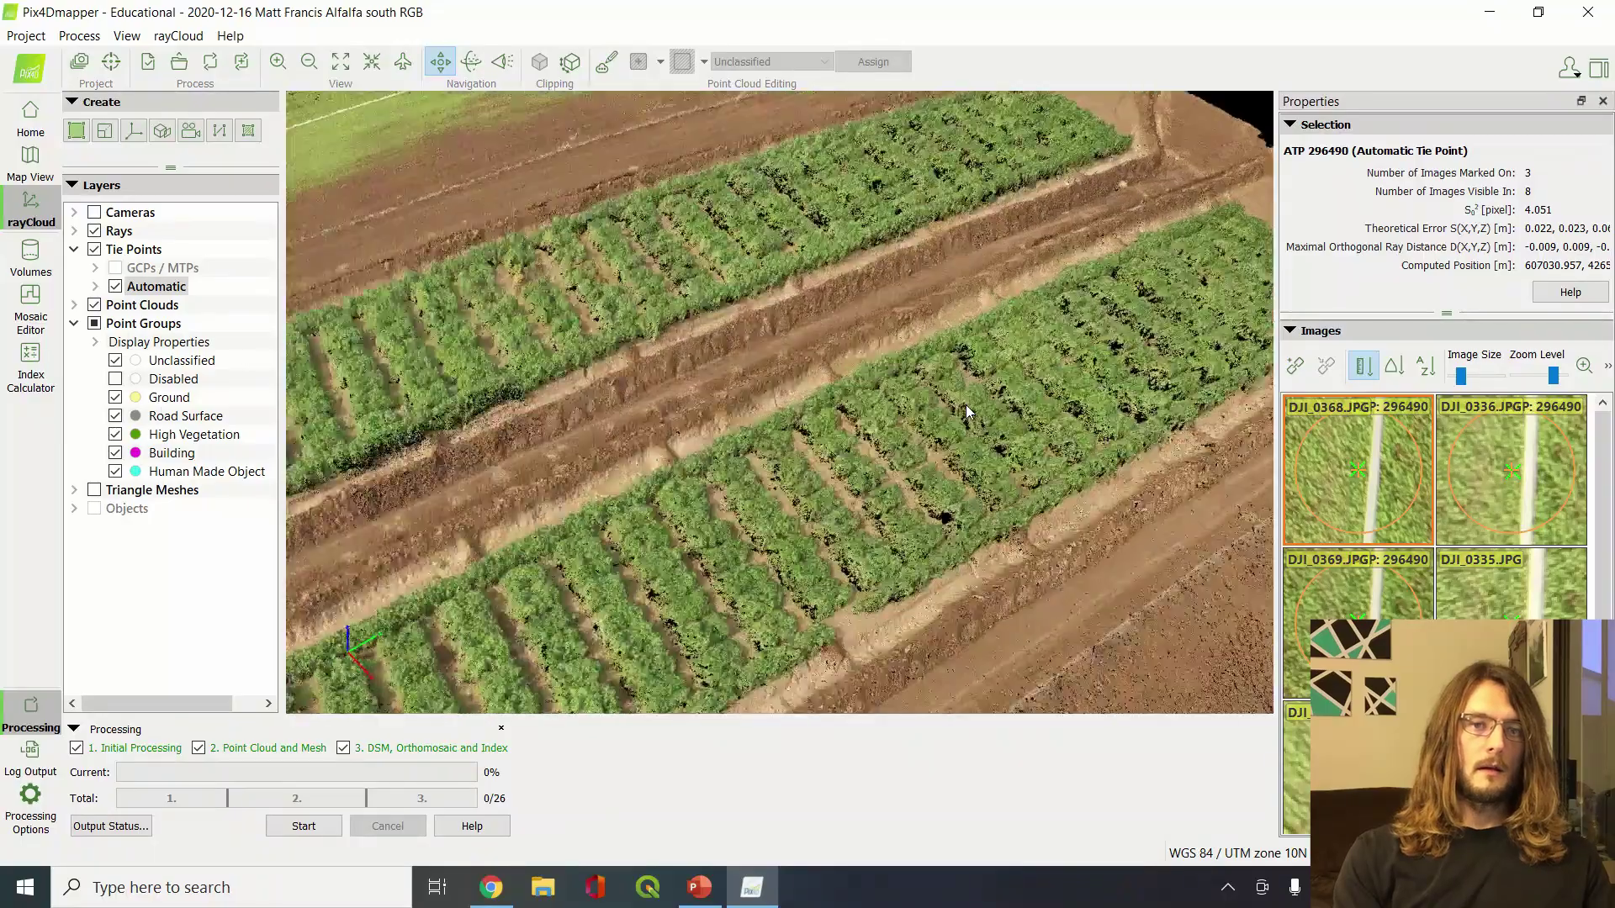
scroll(965, 412, up, 3)
drag(965, 412, 544, 407)
scroll(813, 476, up, 2)
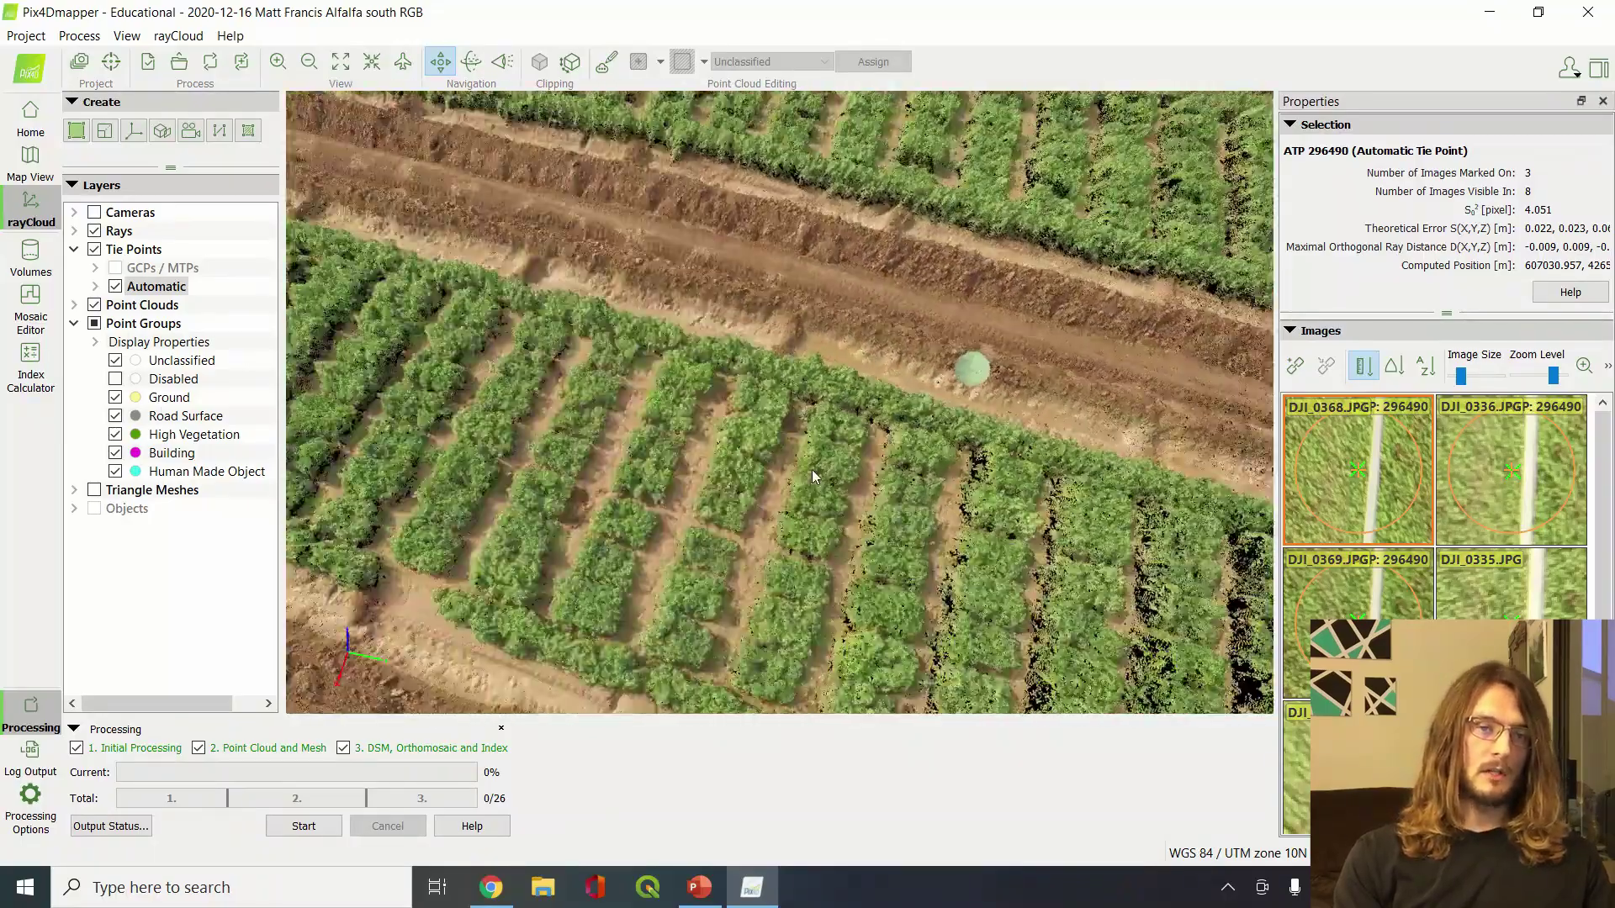
drag(812, 476, 829, 355)
scroll(967, 305, up, 5)
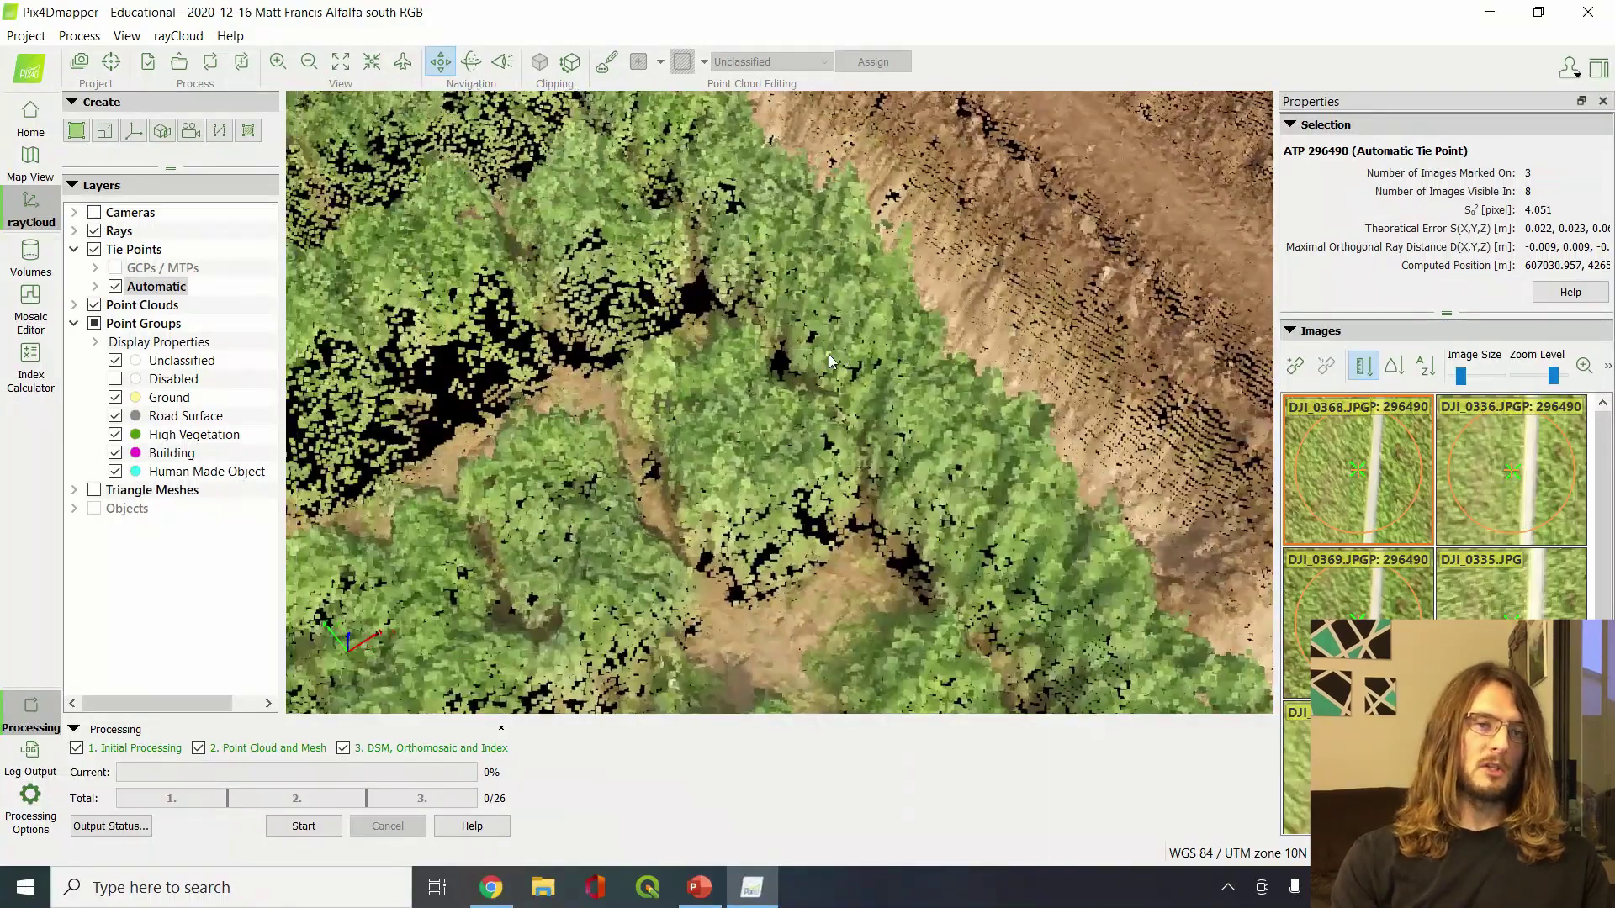
scroll(829, 360, down, 5)
scroll(830, 360, up, 5)
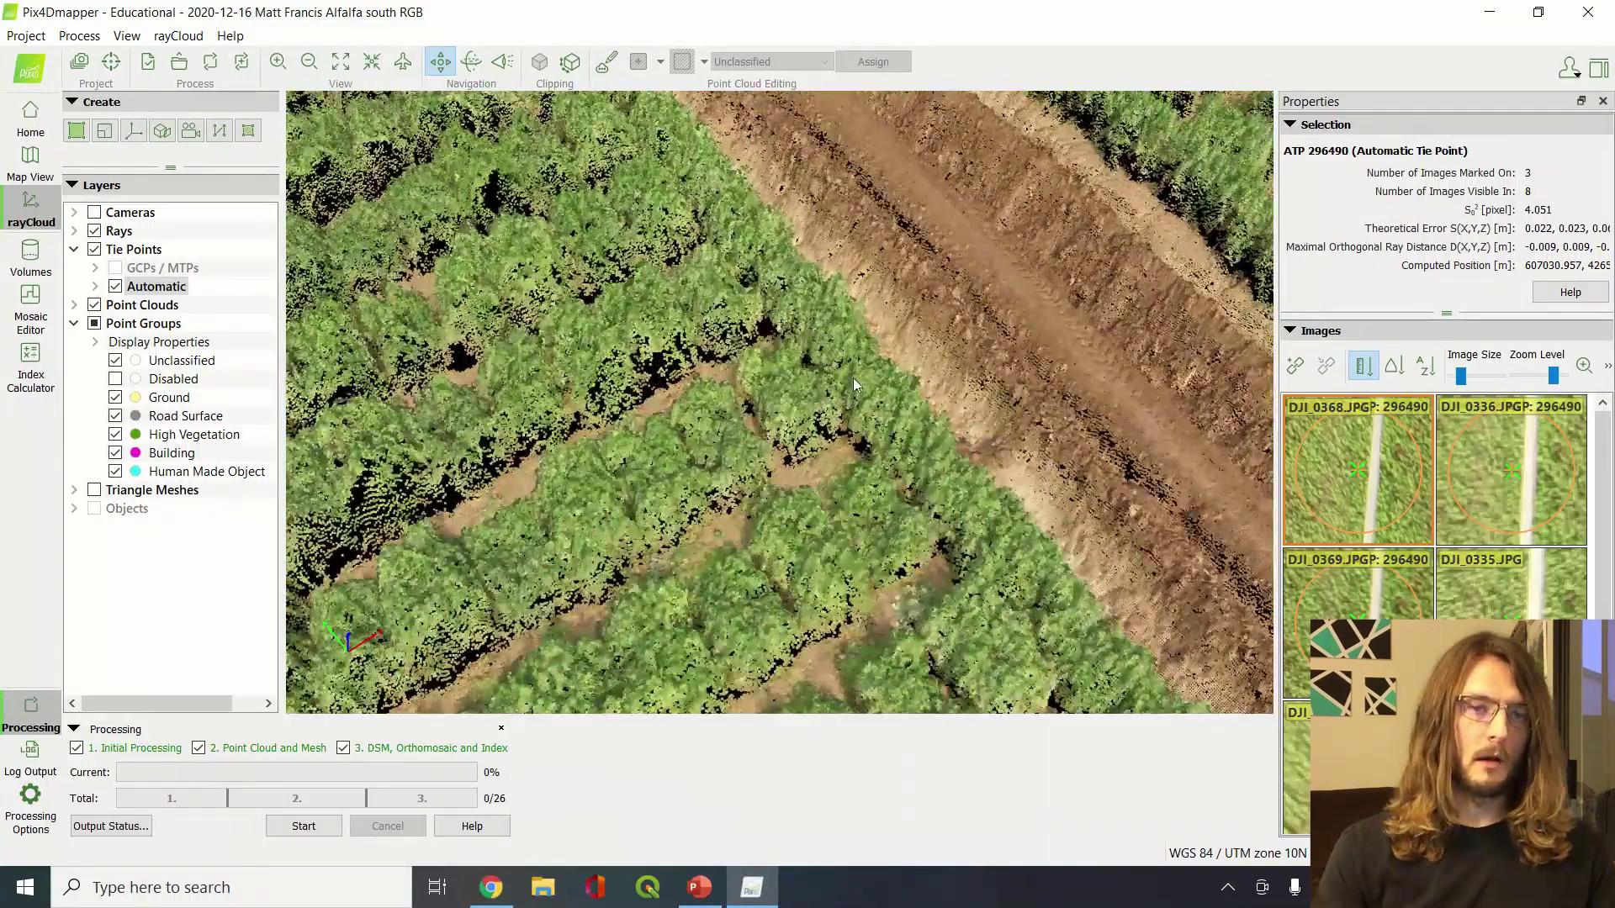
click(95, 306)
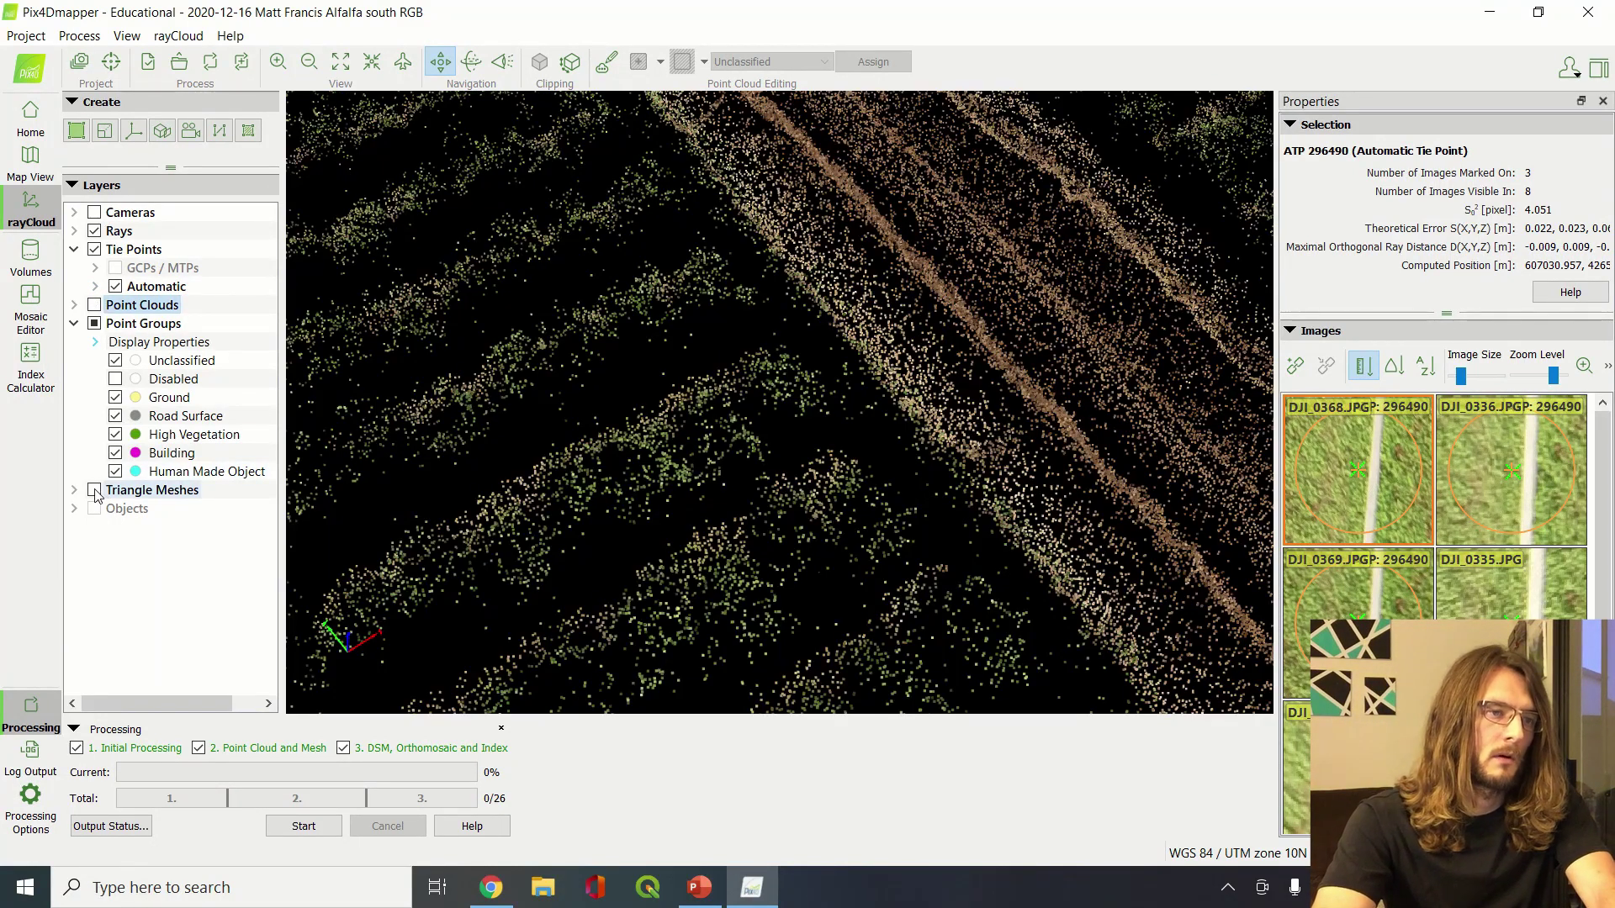
click(94, 491)
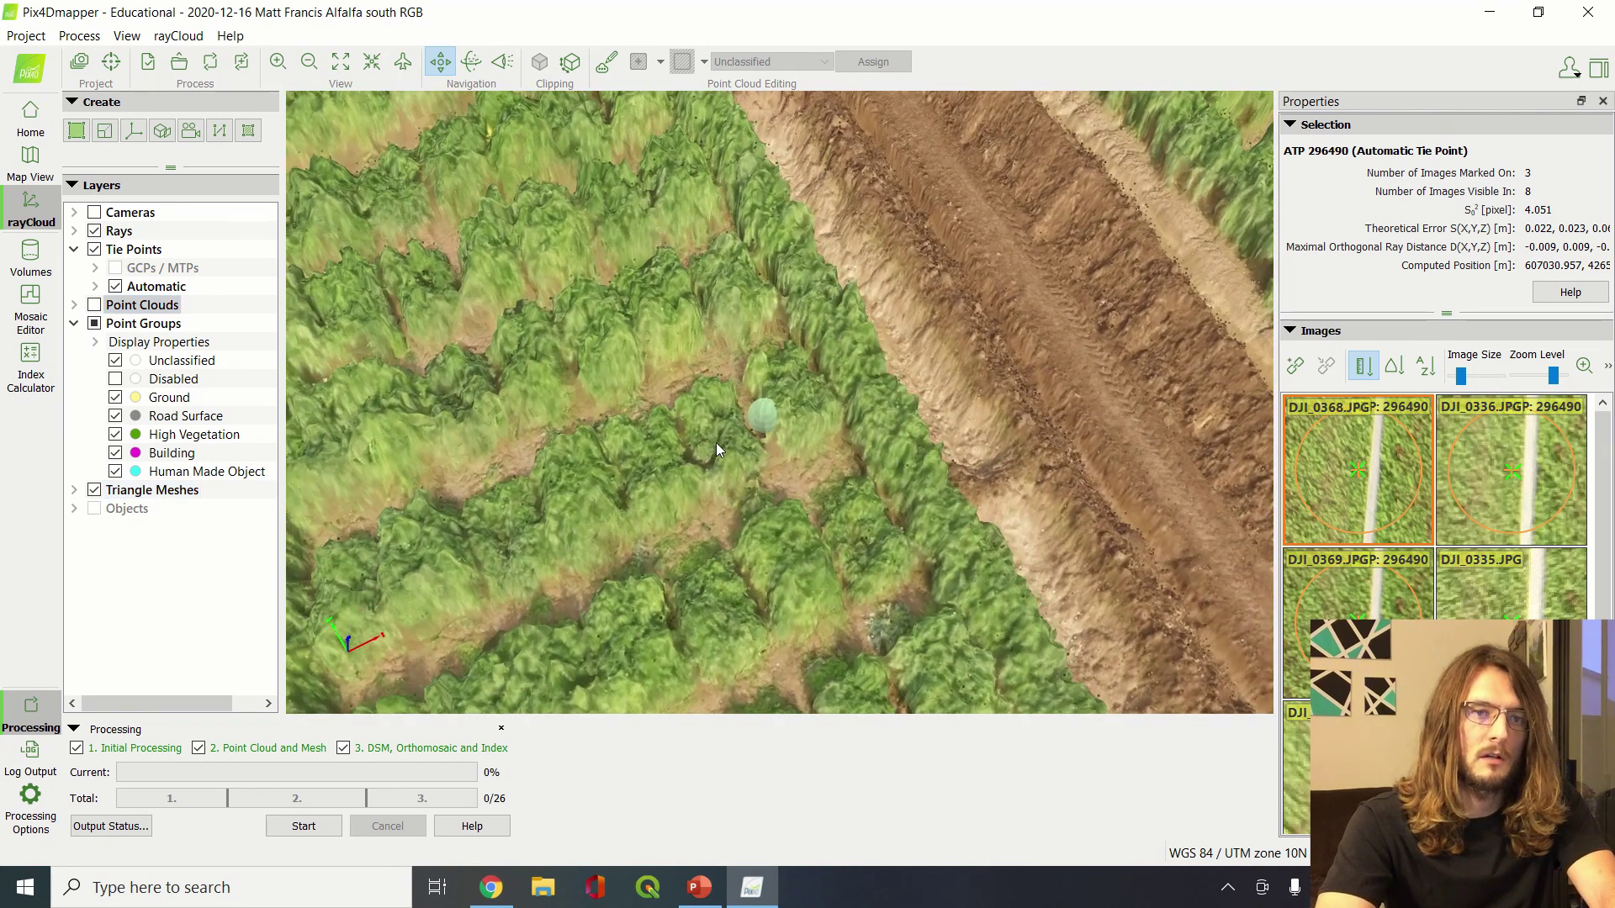
scroll(693, 436, down, 5)
scroll(693, 436, up, 4)
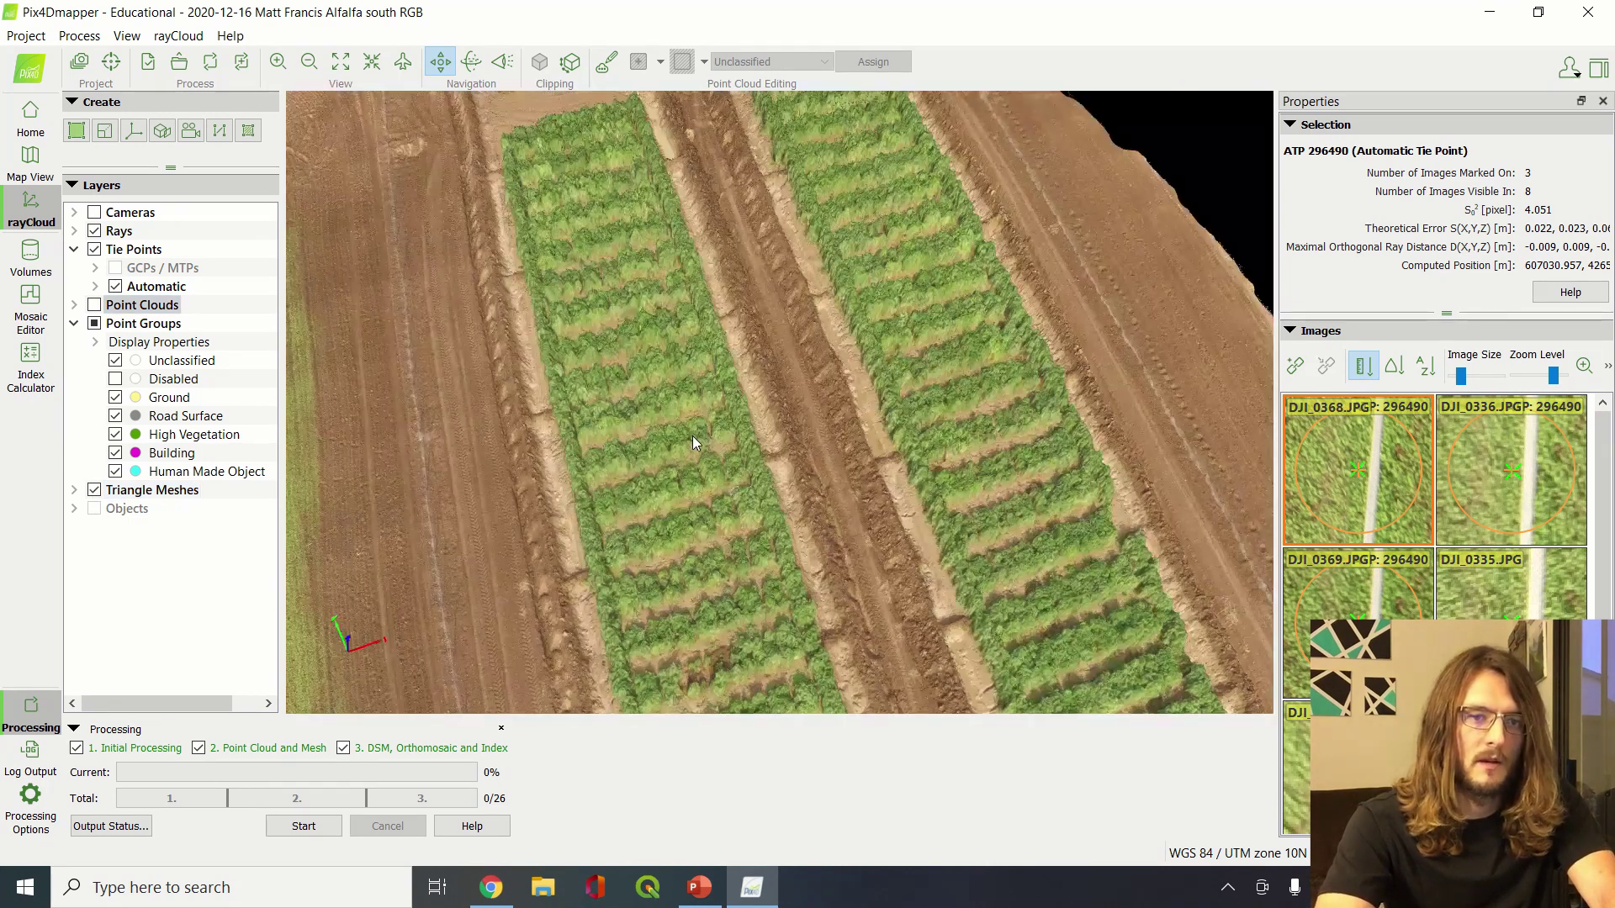
drag(693, 436, 752, 296)
drag(789, 427, 716, 388)
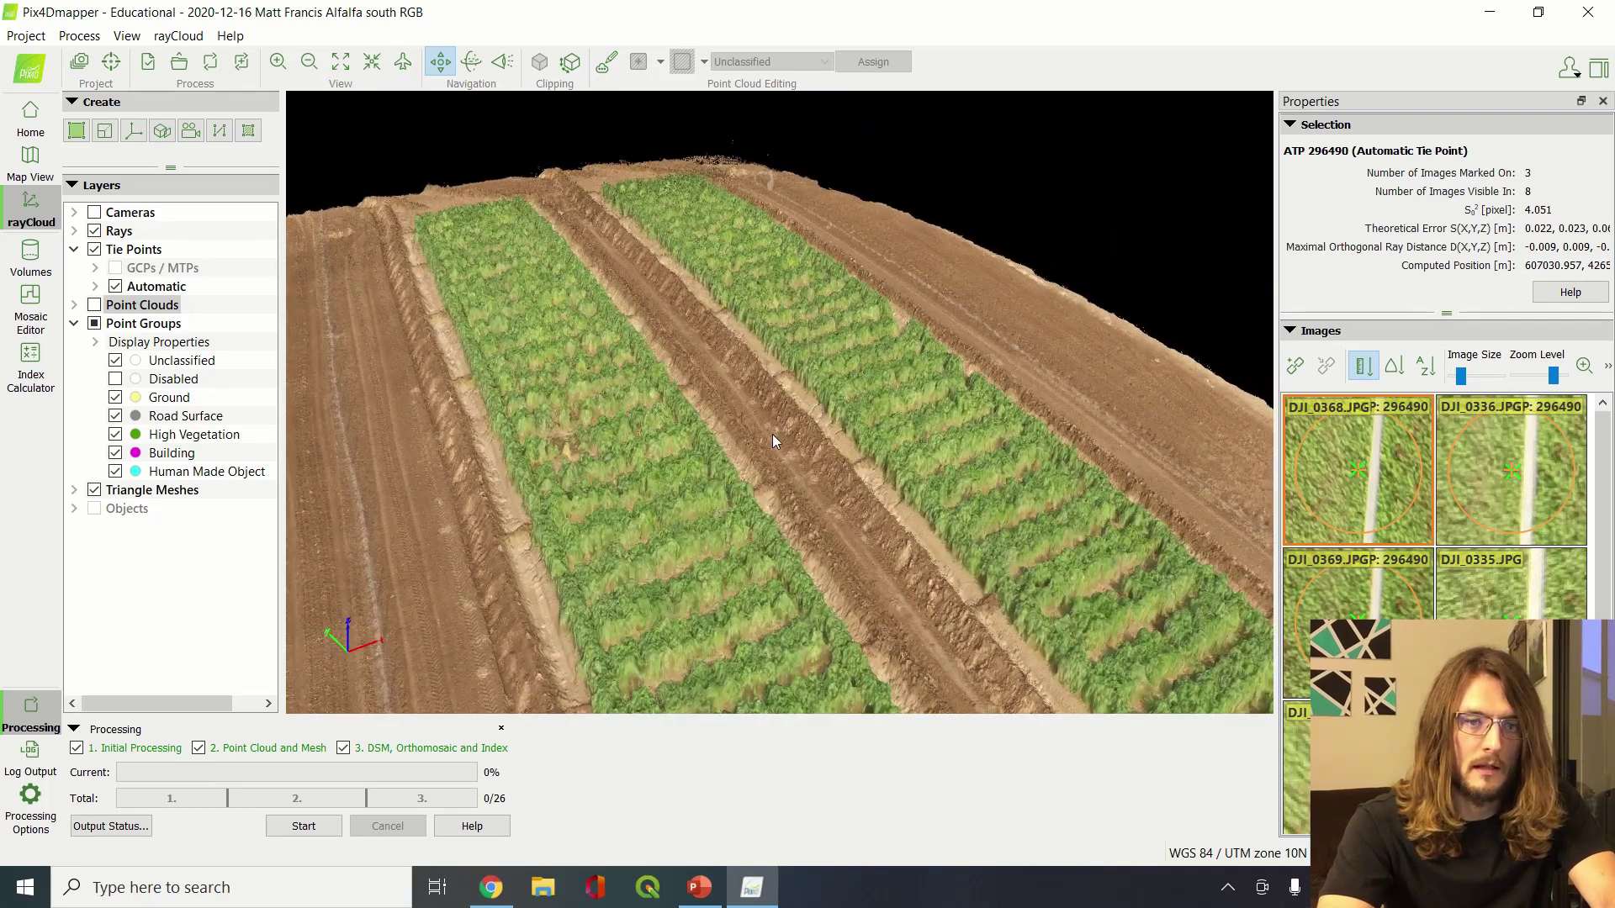
scroll(772, 434, up, 5)
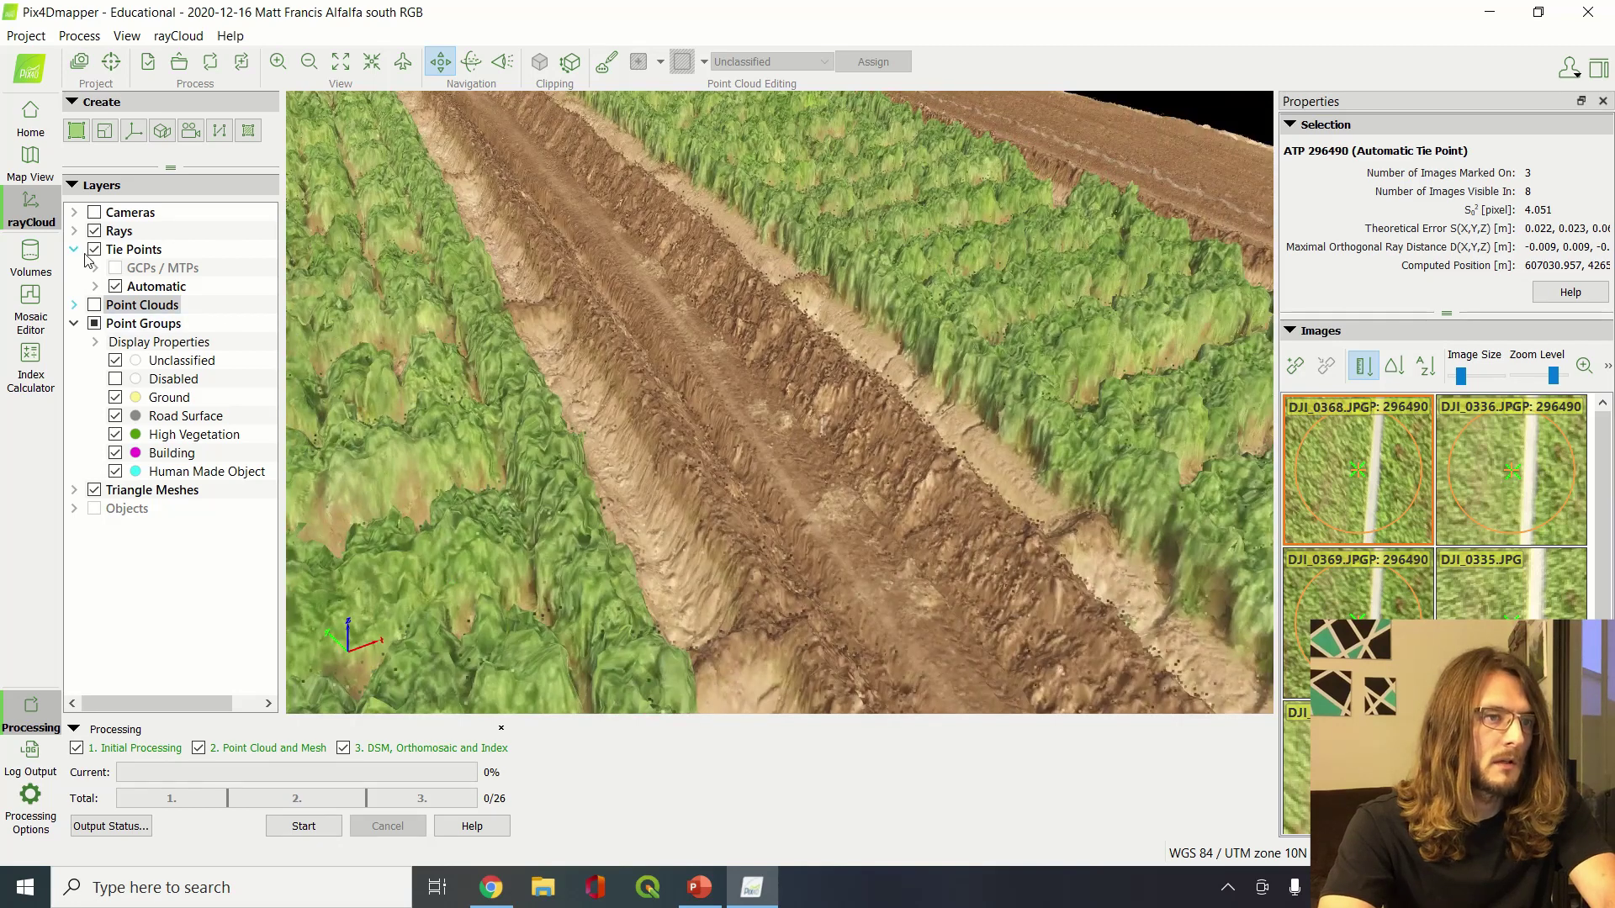
click(95, 249)
drag(713, 331, 897, 409)
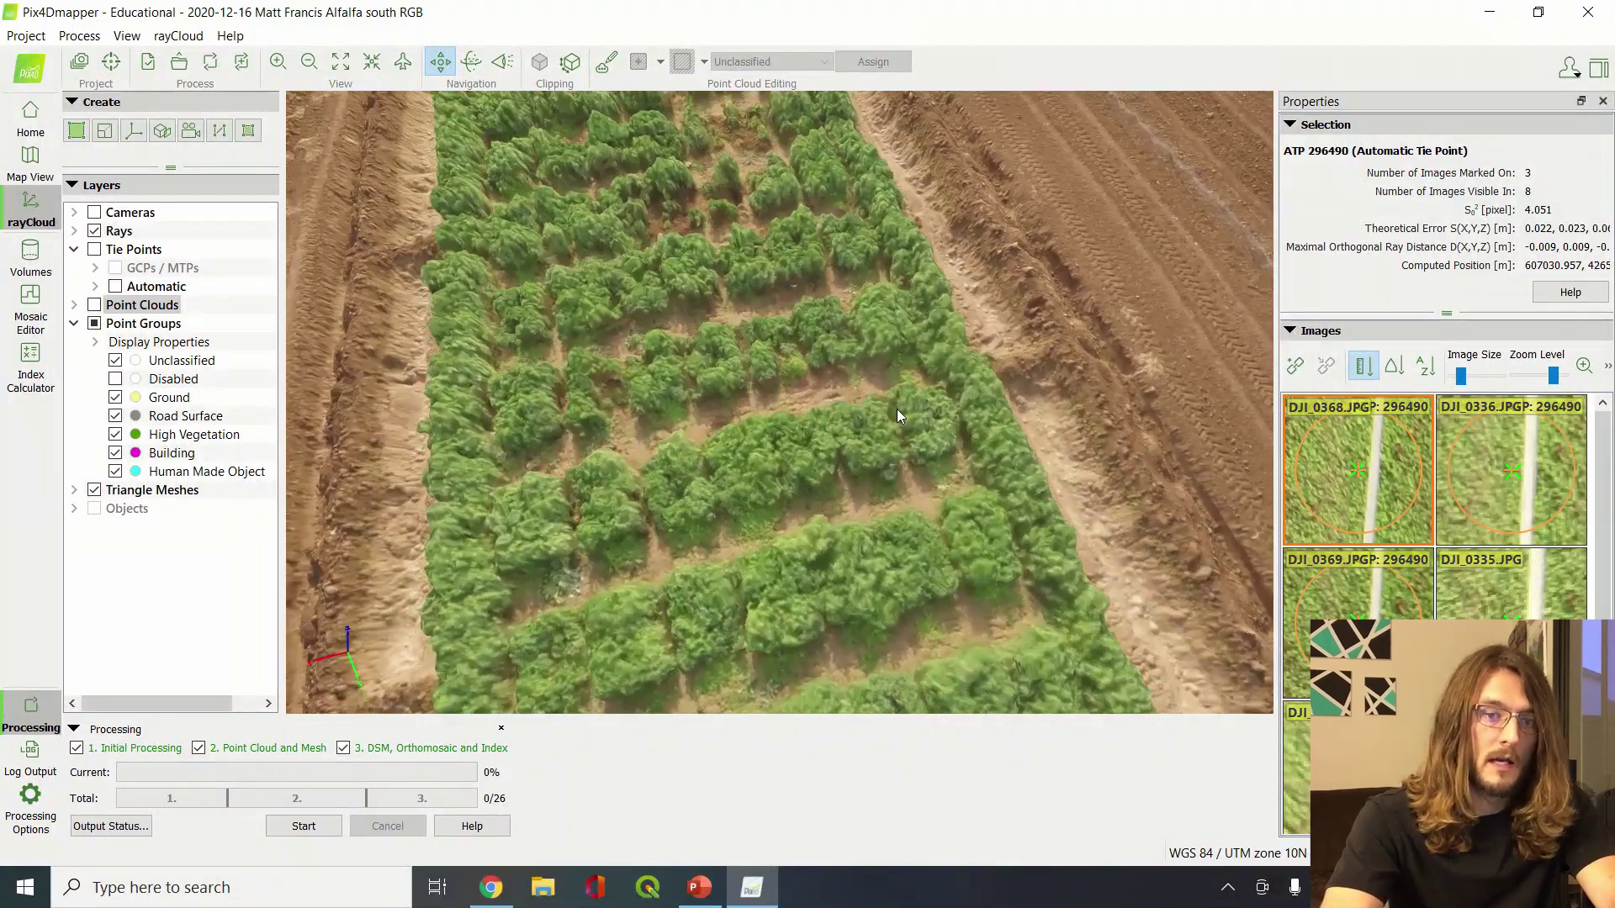
scroll(896, 409, down, 5)
scroll(896, 408, up, 10)
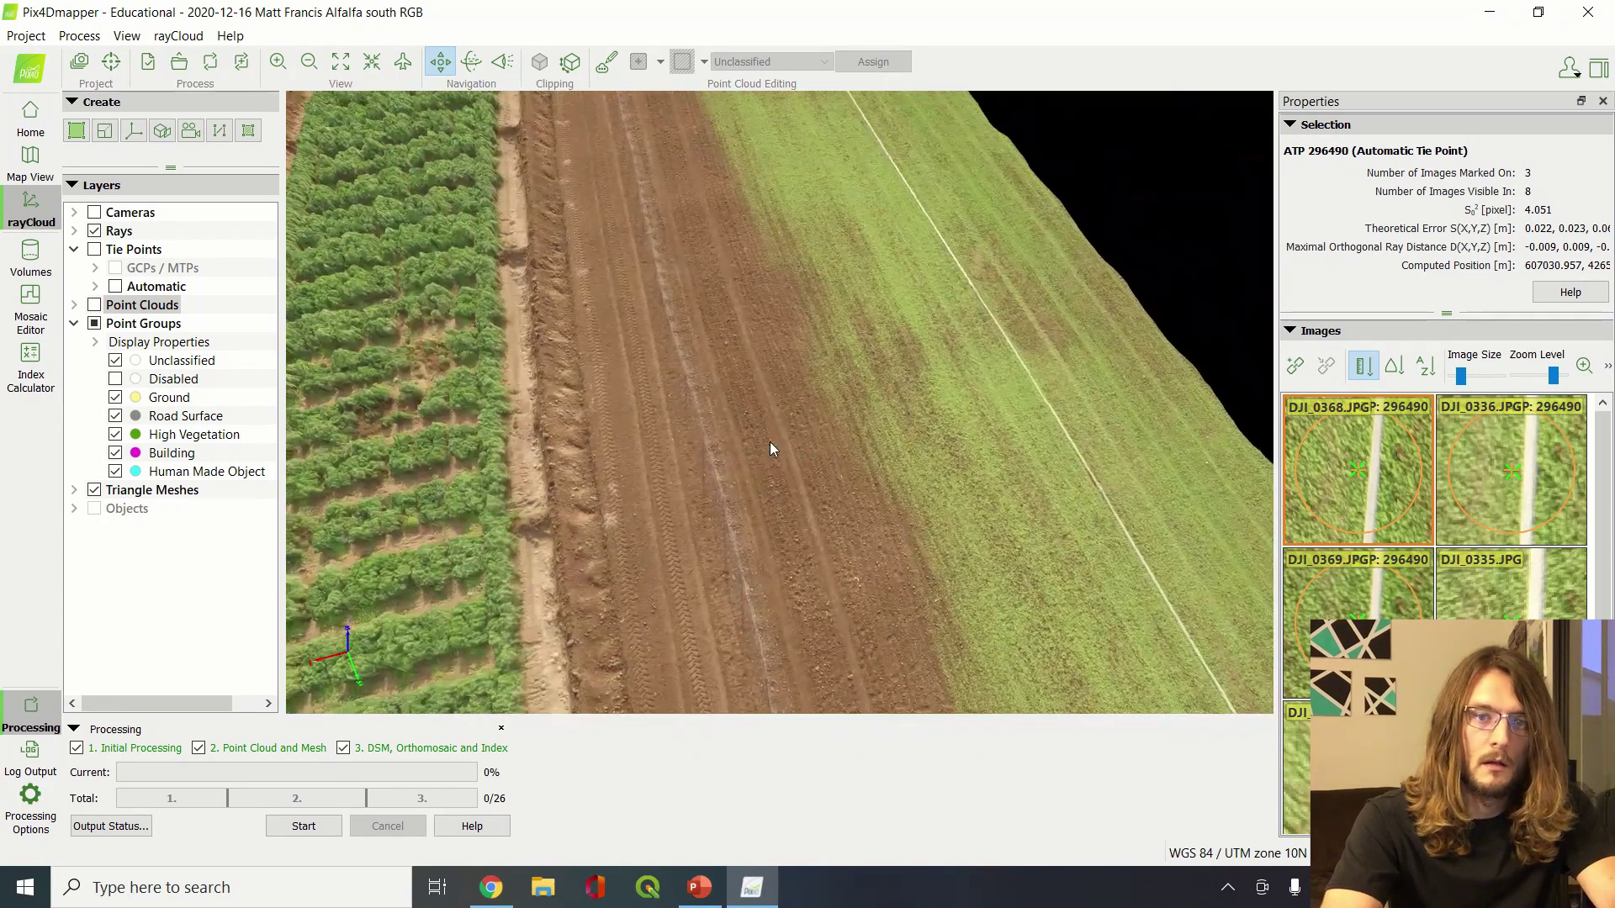
drag(772, 448, 849, 566)
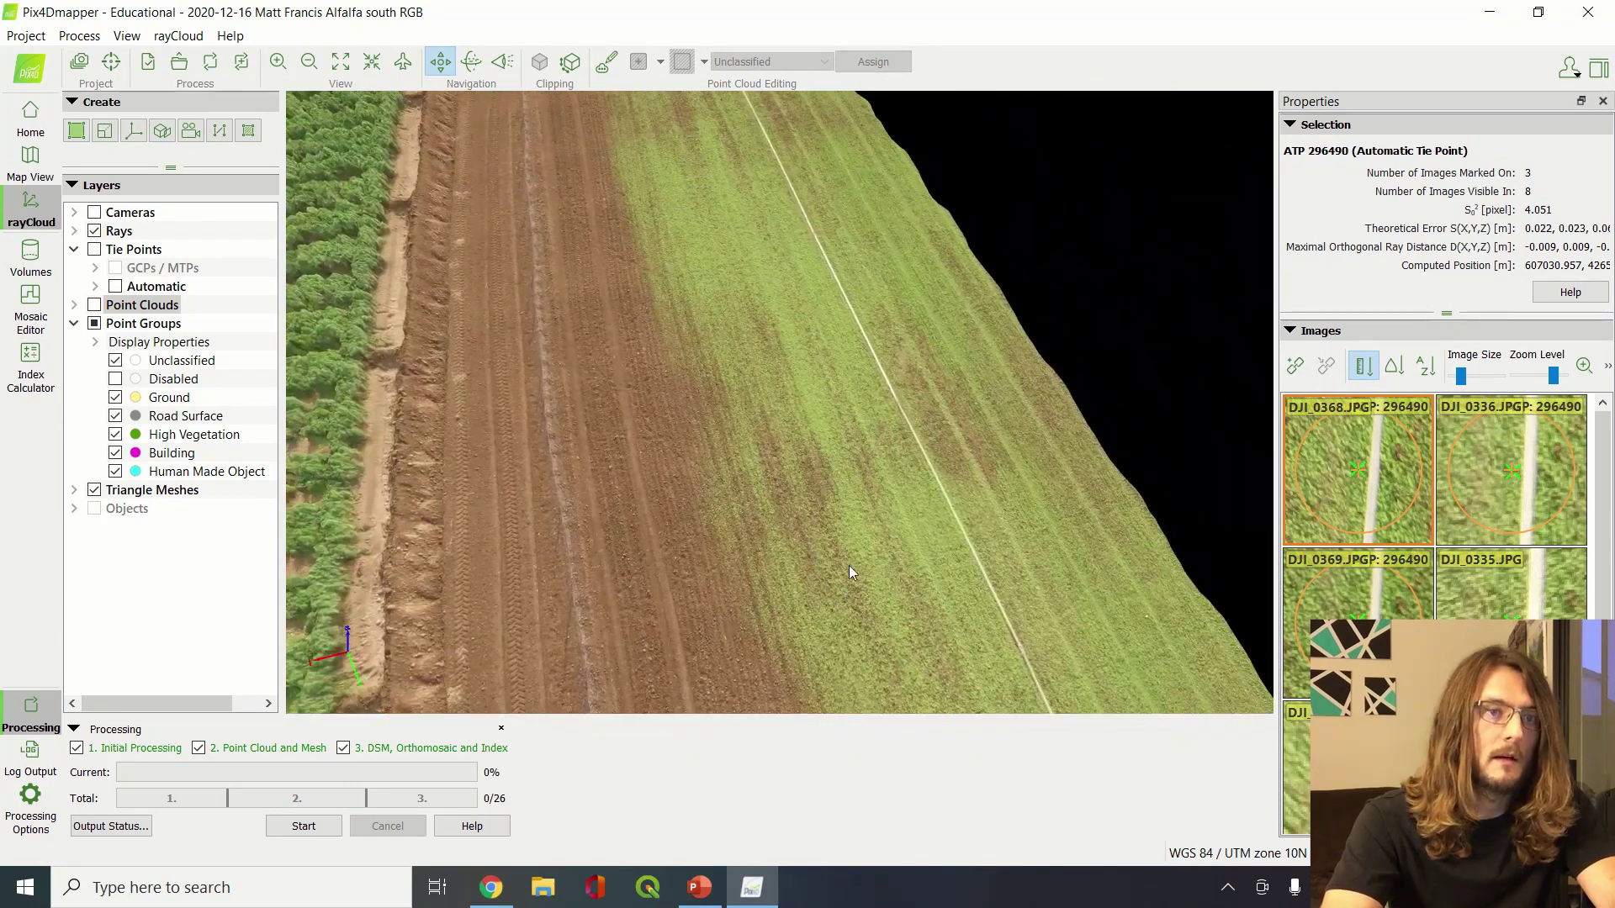
mouse_move(509, 502)
middle_down()
mouse_move(829, 497)
mouse_move(957, 516)
middle_up()
middle_drag(446, 492, 845, 517)
drag(493, 534, 861, 501)
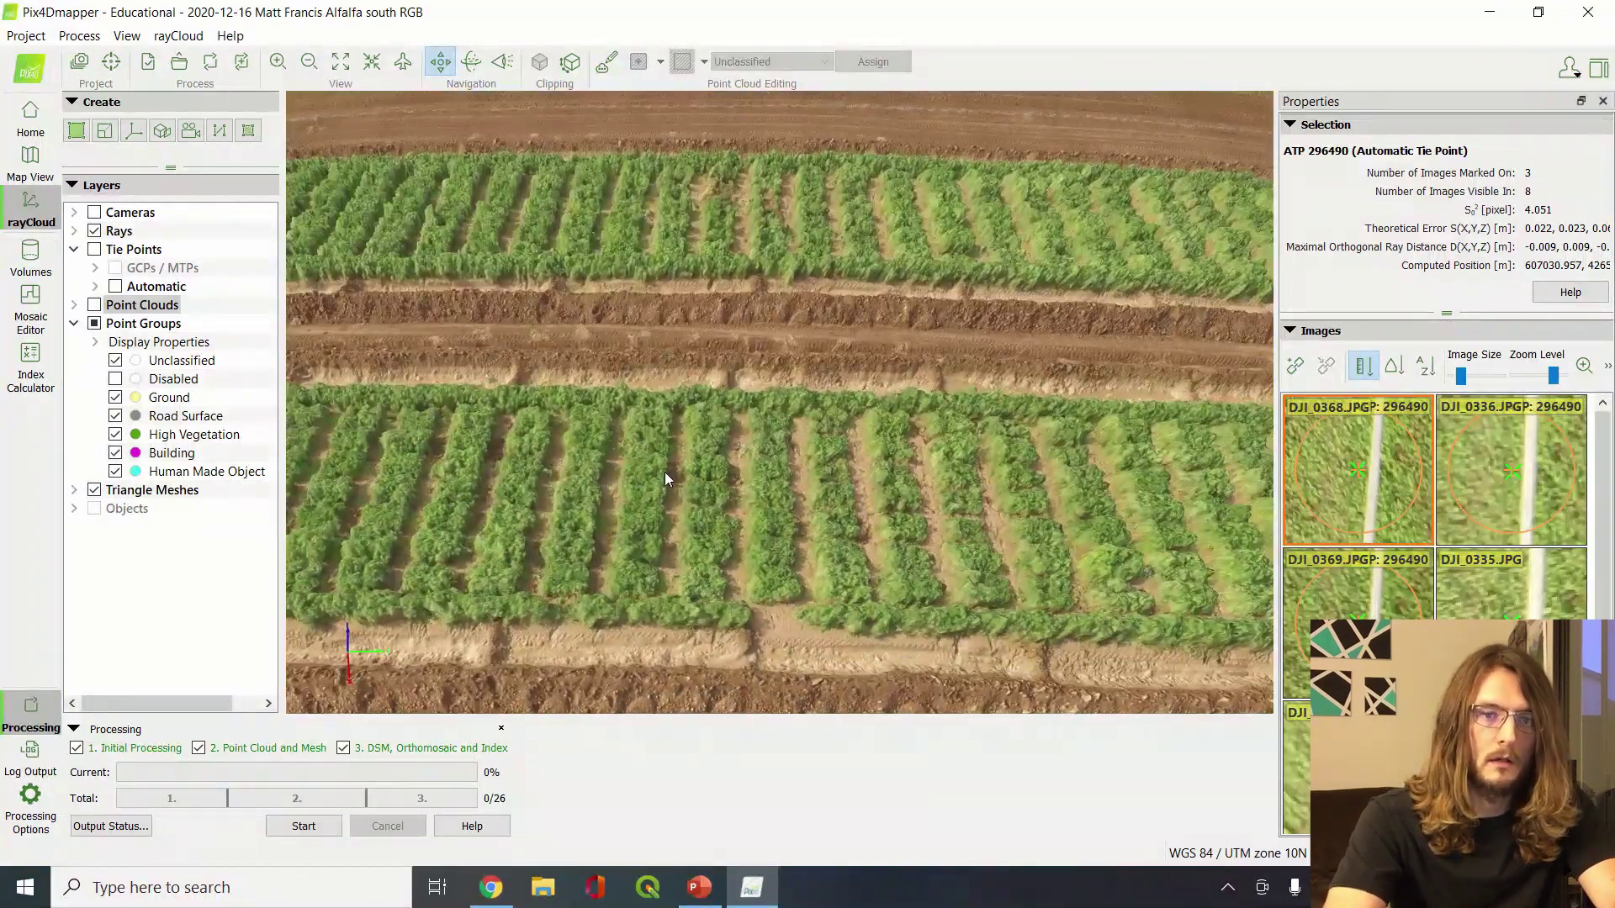
drag(664, 472, 700, 469)
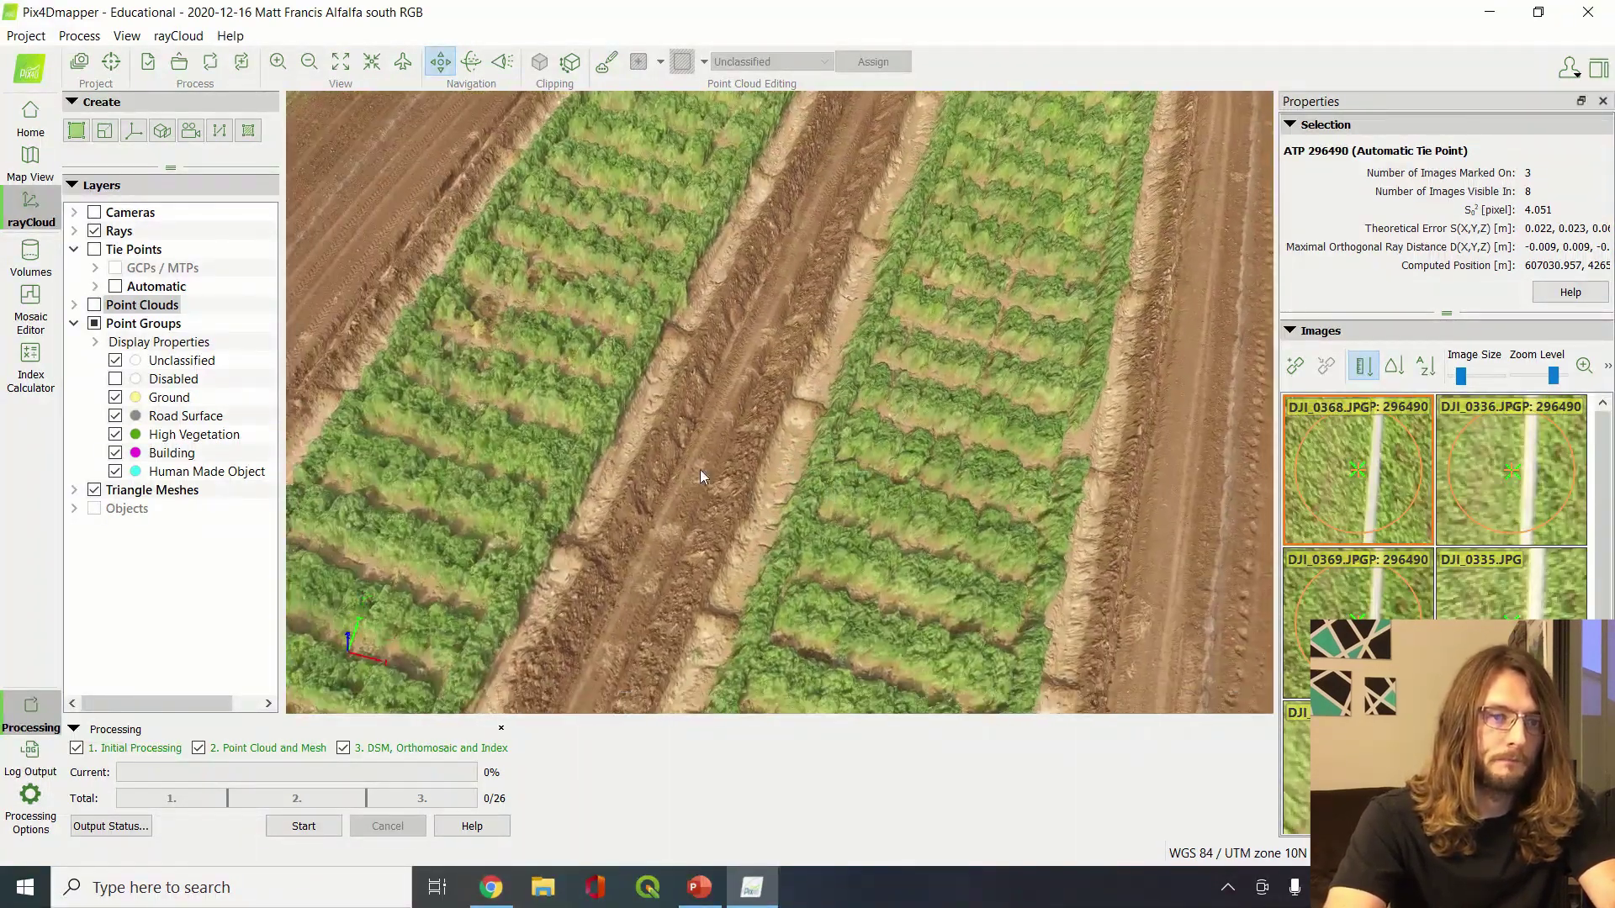
scroll(694, 472, up, 10)
scroll(694, 472, down, 8)
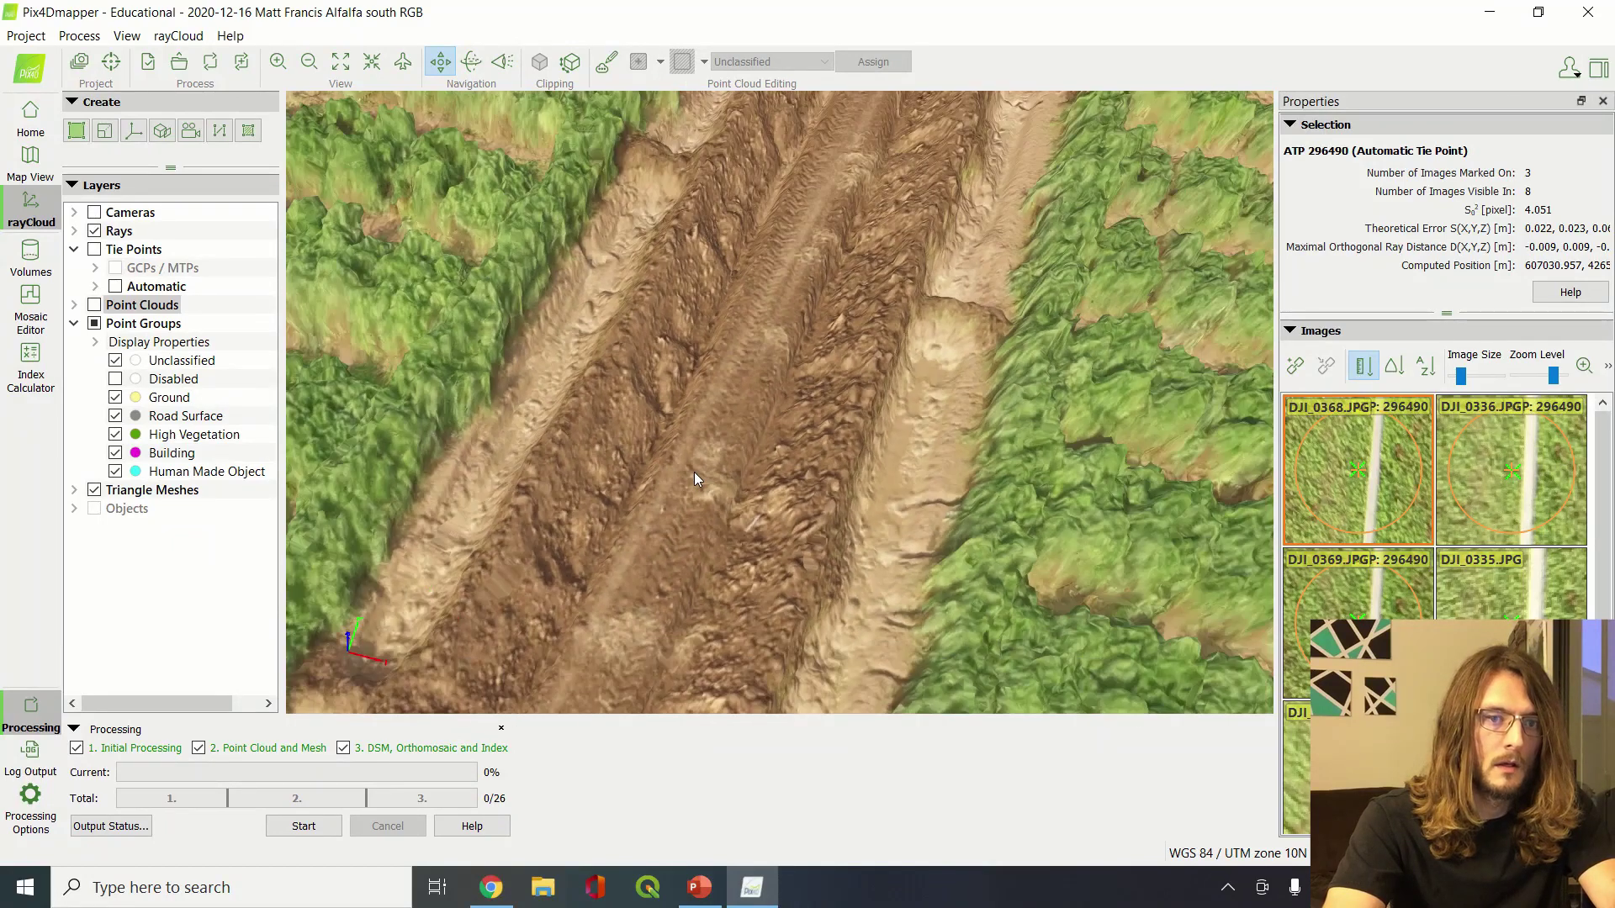
drag(695, 473, 732, 479)
scroll(732, 480, down, 8)
scroll(732, 479, up, 8)
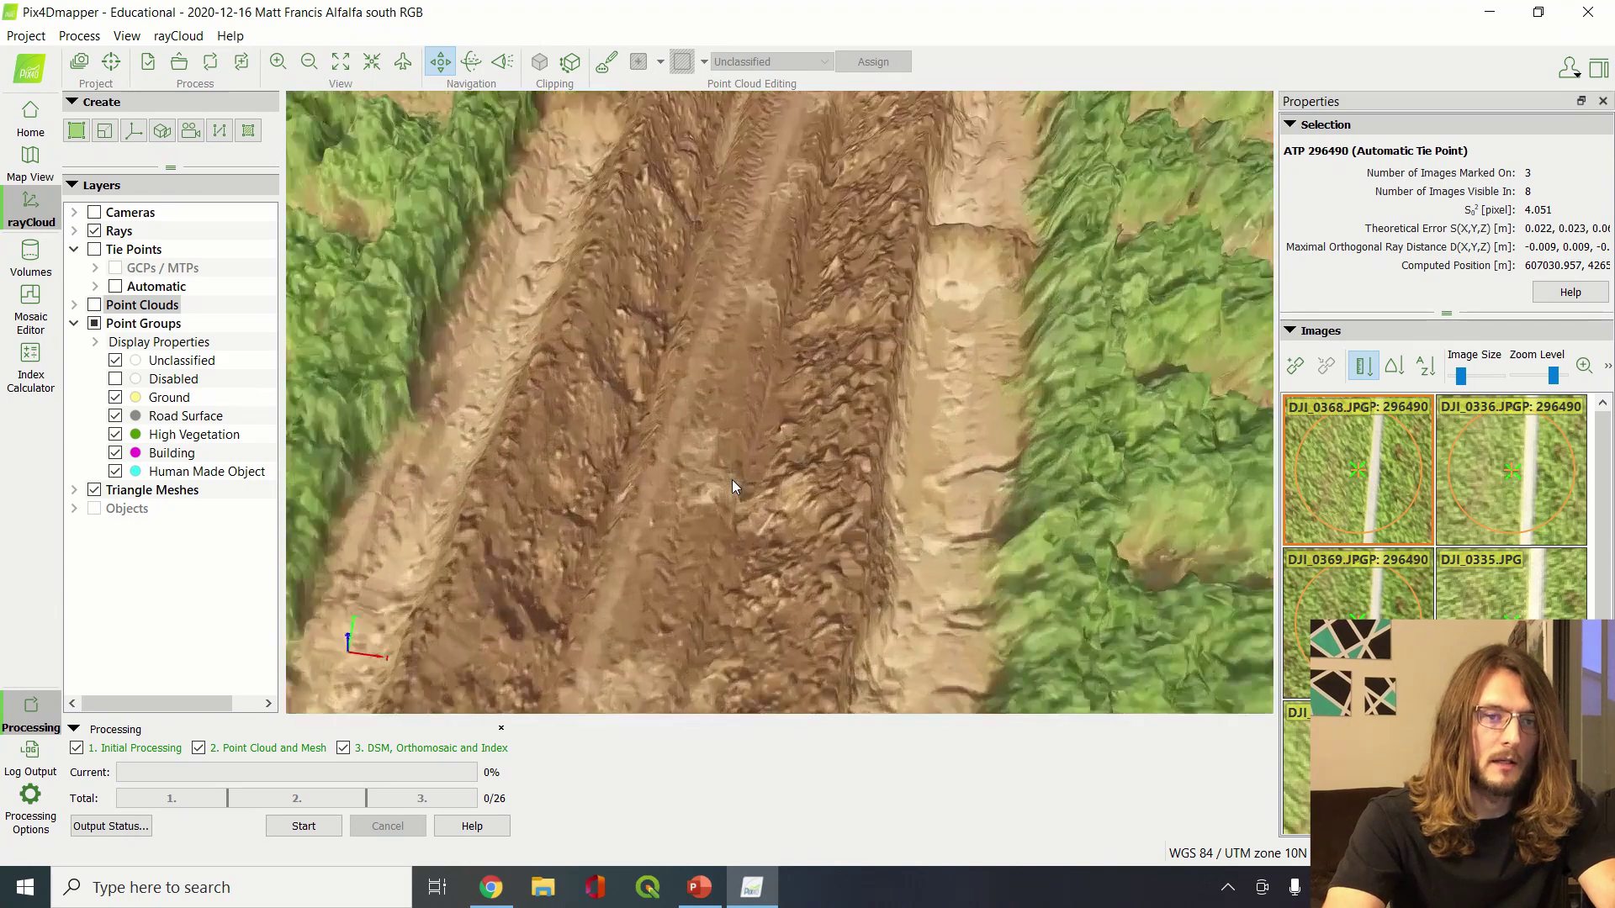
mouse_move(935, 422)
mouse_down()
mouse_move(582, 468)
mouse_move(913, 438)
mouse_move(910, 417)
mouse_up()
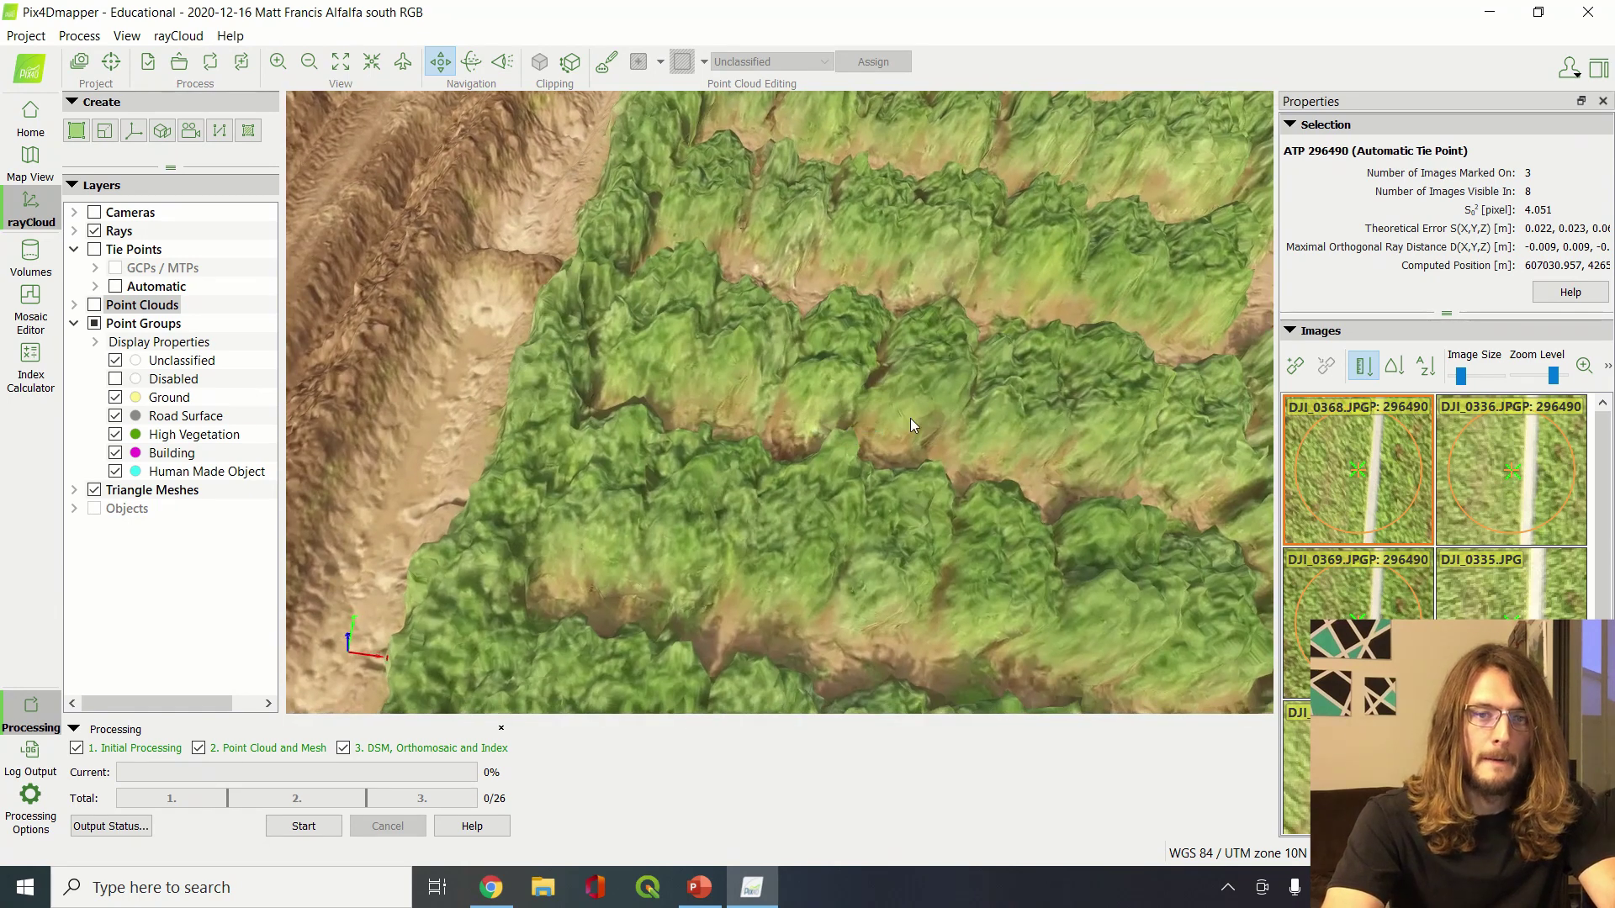
scroll(1066, 457, down, 3)
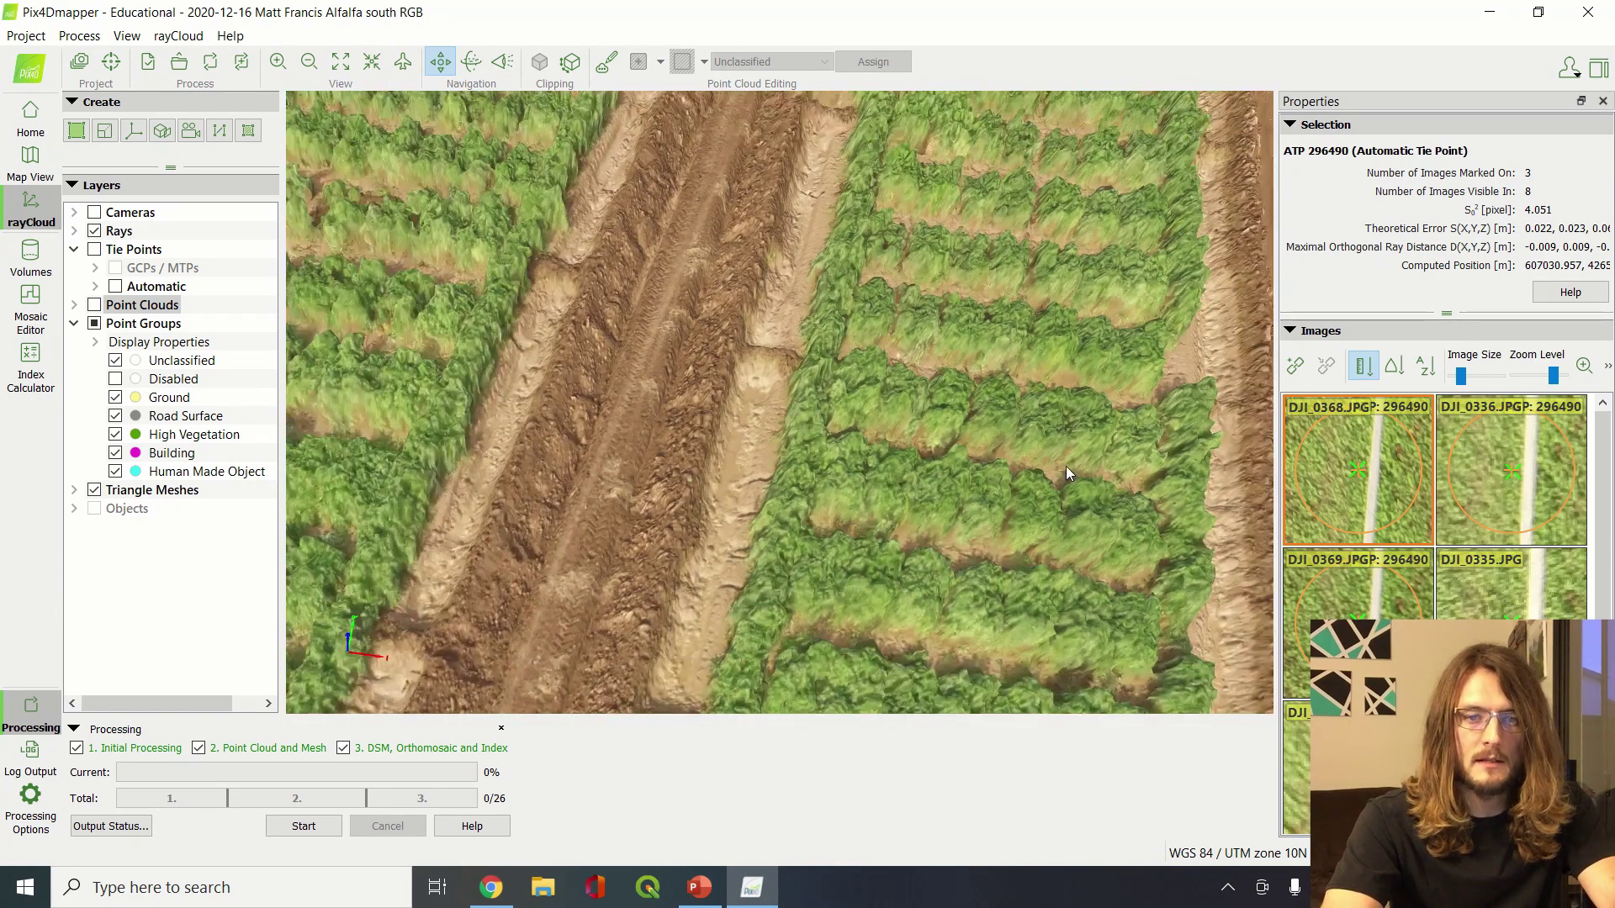
drag(951, 364, 1131, 370)
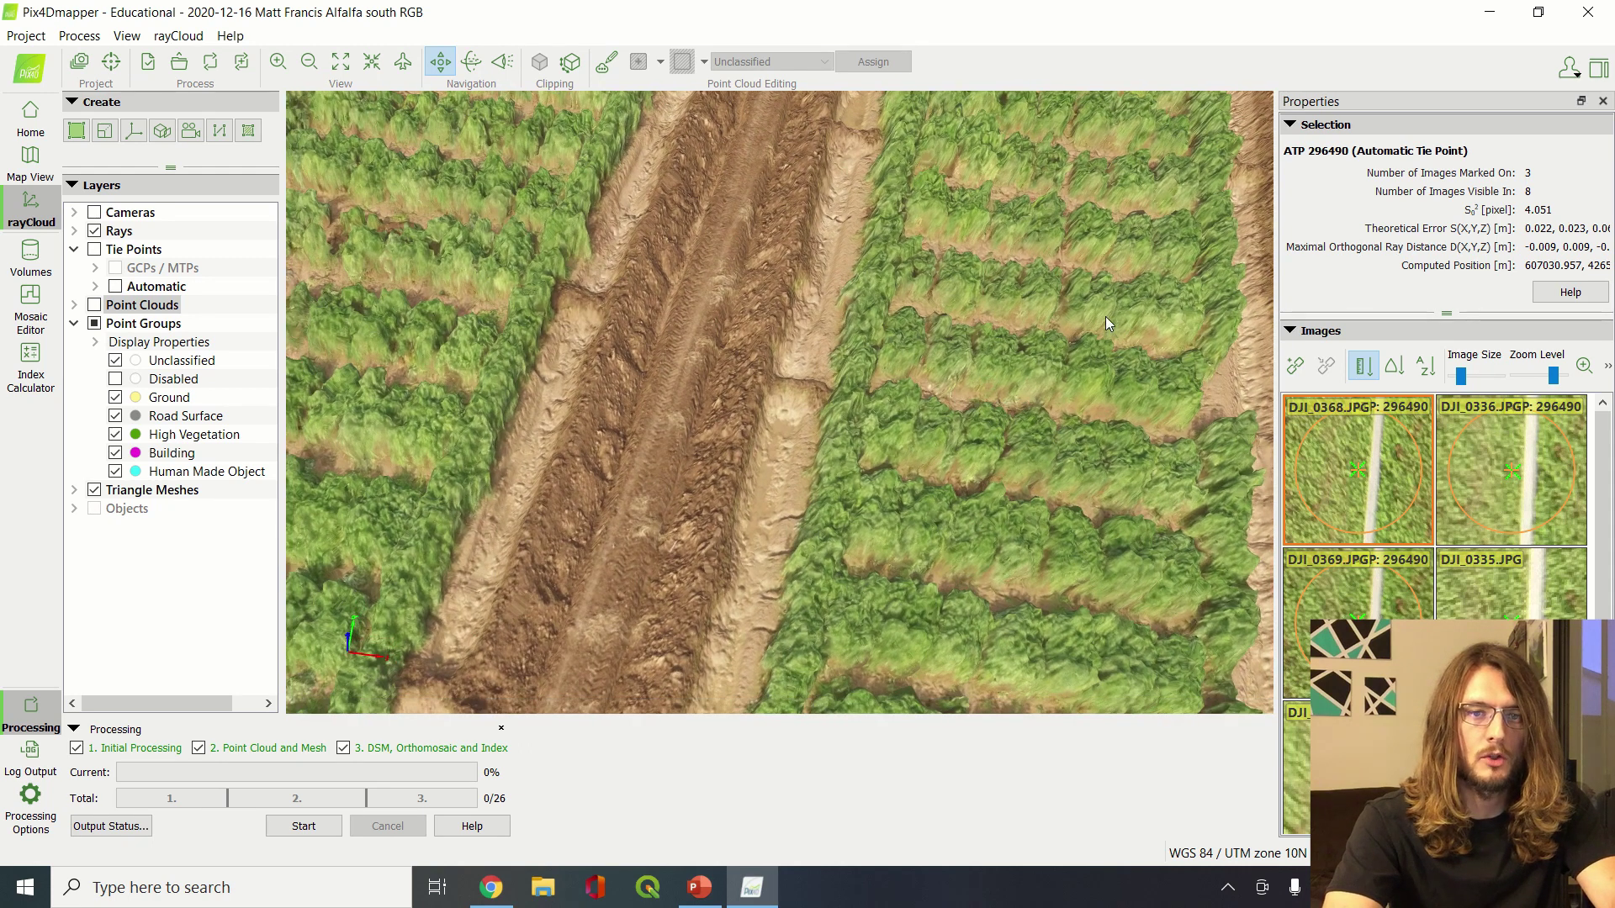
drag(712, 342, 766, 419)
drag(1022, 325, 838, 430)
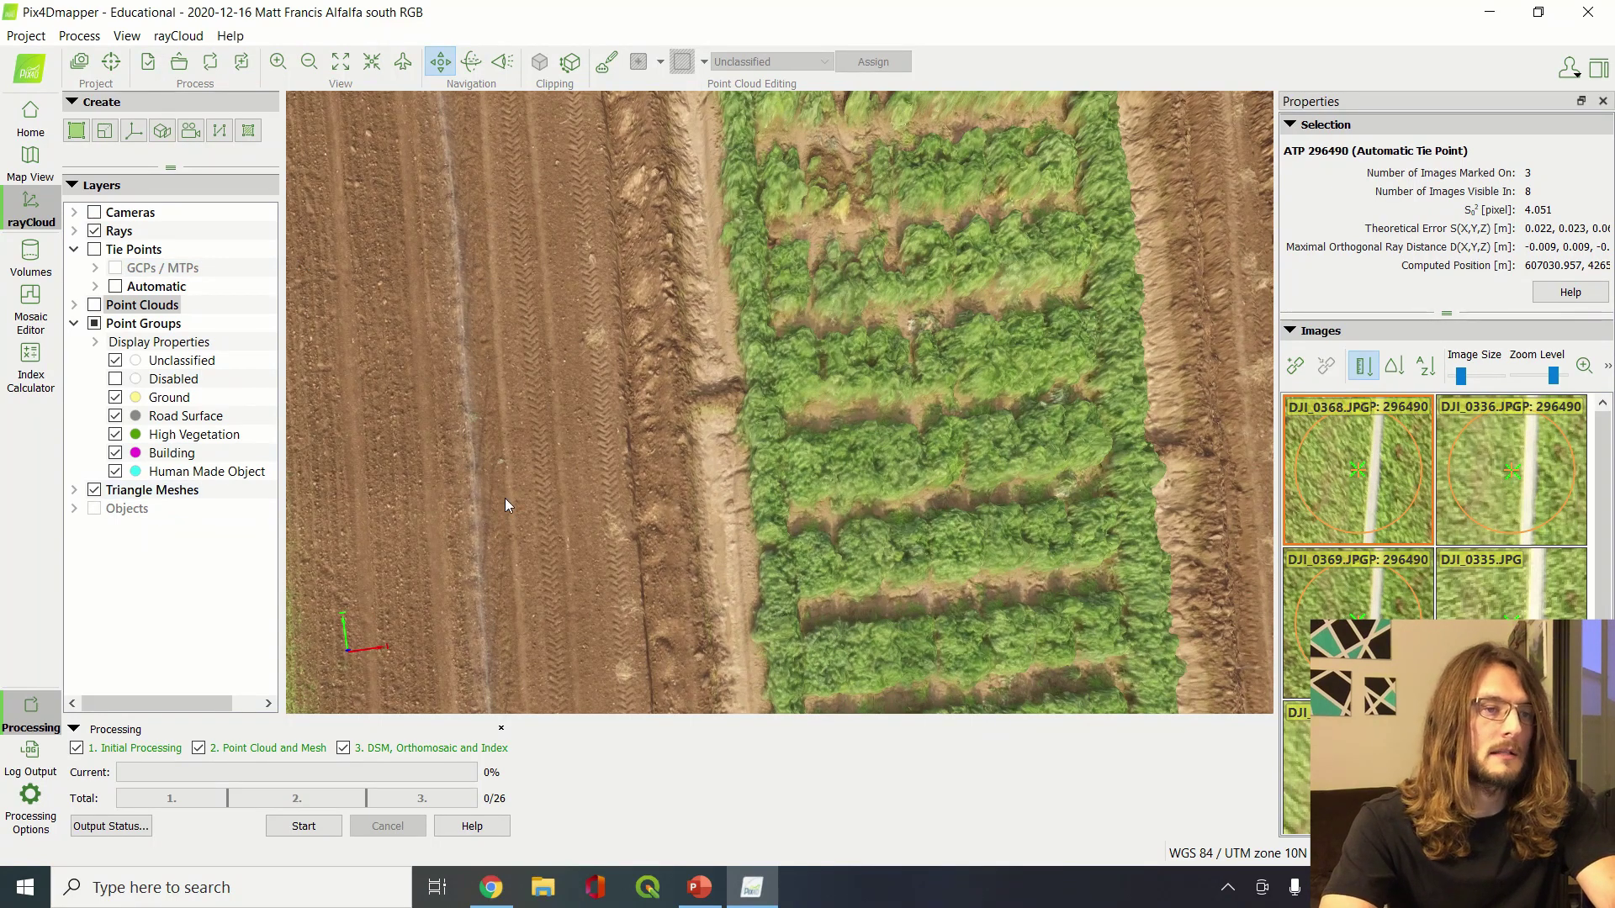
Browse from Documents through pix4d and the alfalfa project to 3_dsm_ortho\1_dsm
click(543, 892)
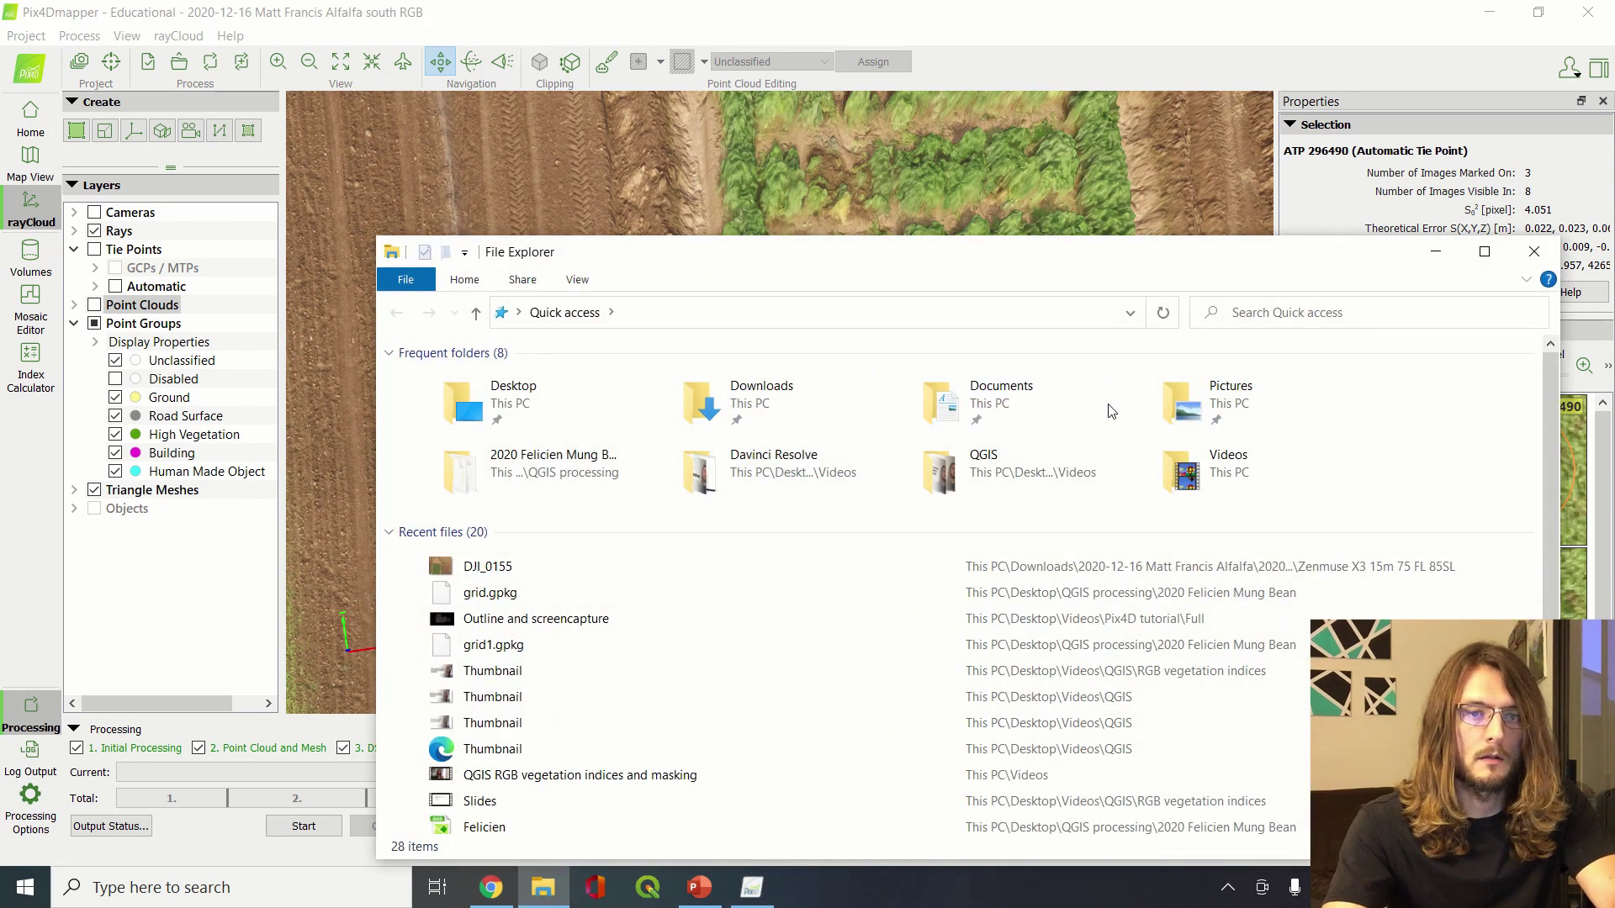
double_click(1023, 412)
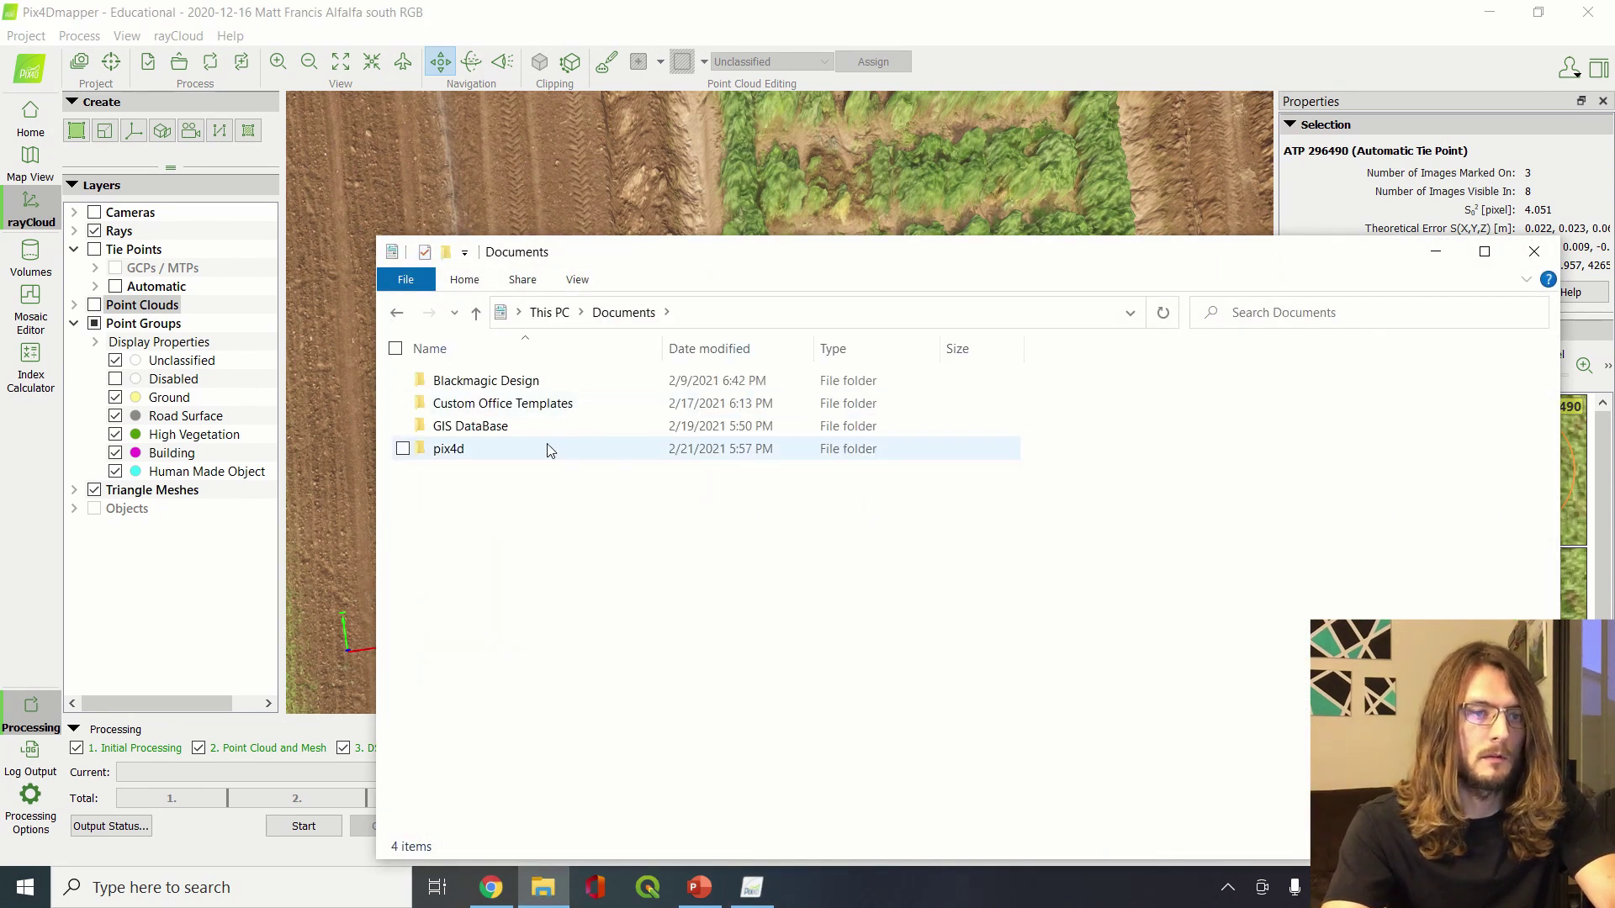
double_click(479, 457)
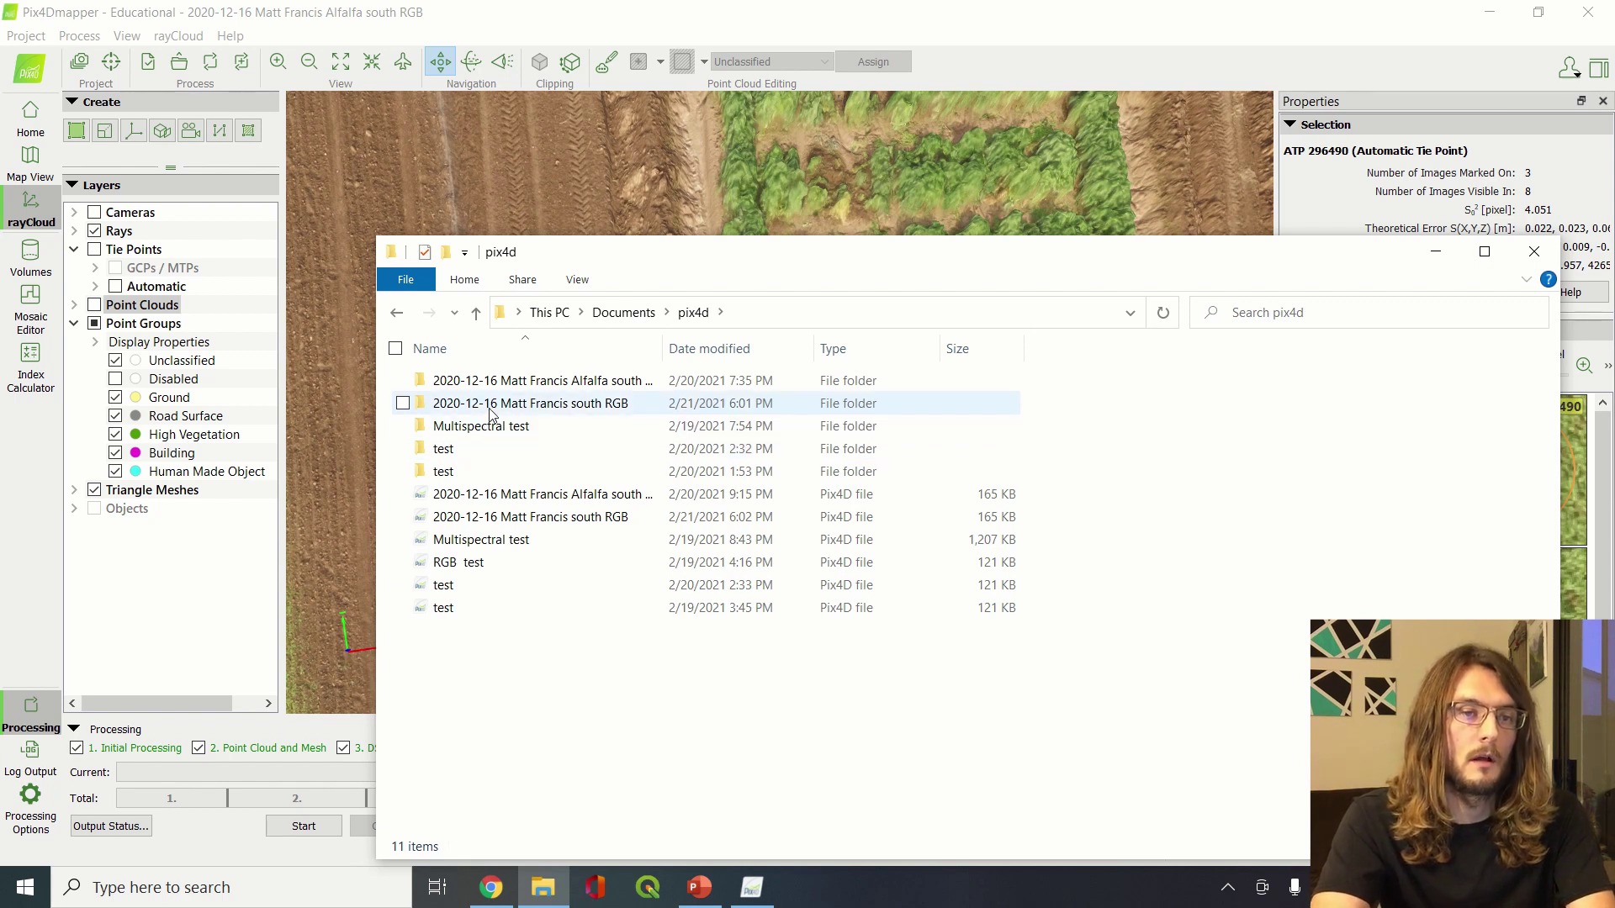
double_click(485, 381)
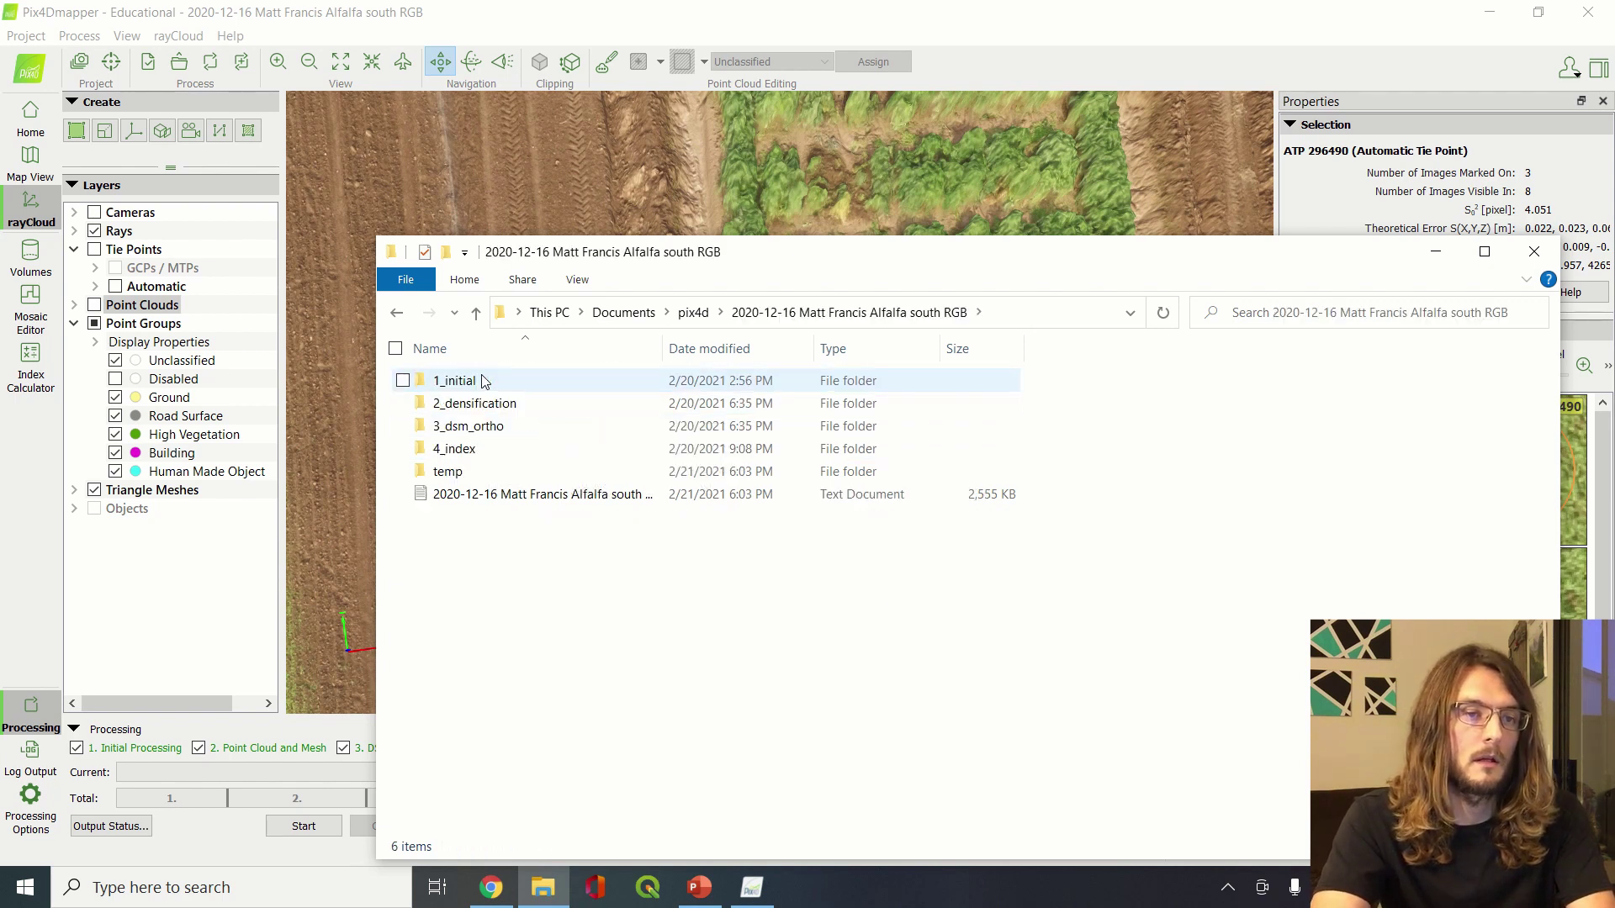
double_click(480, 429)
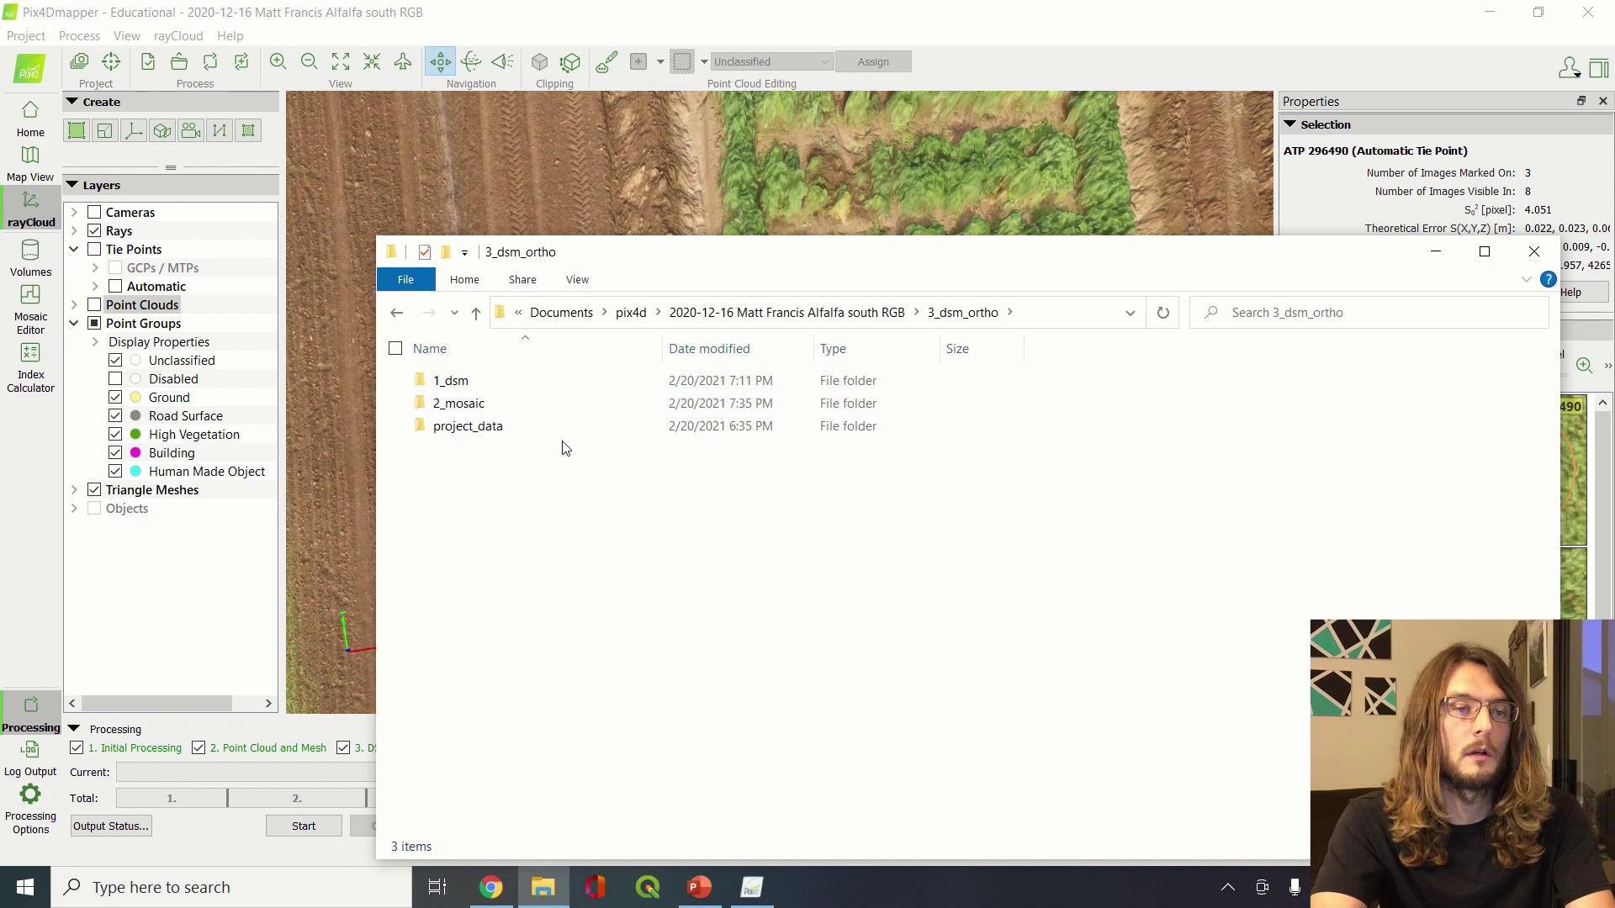
click(778, 313)
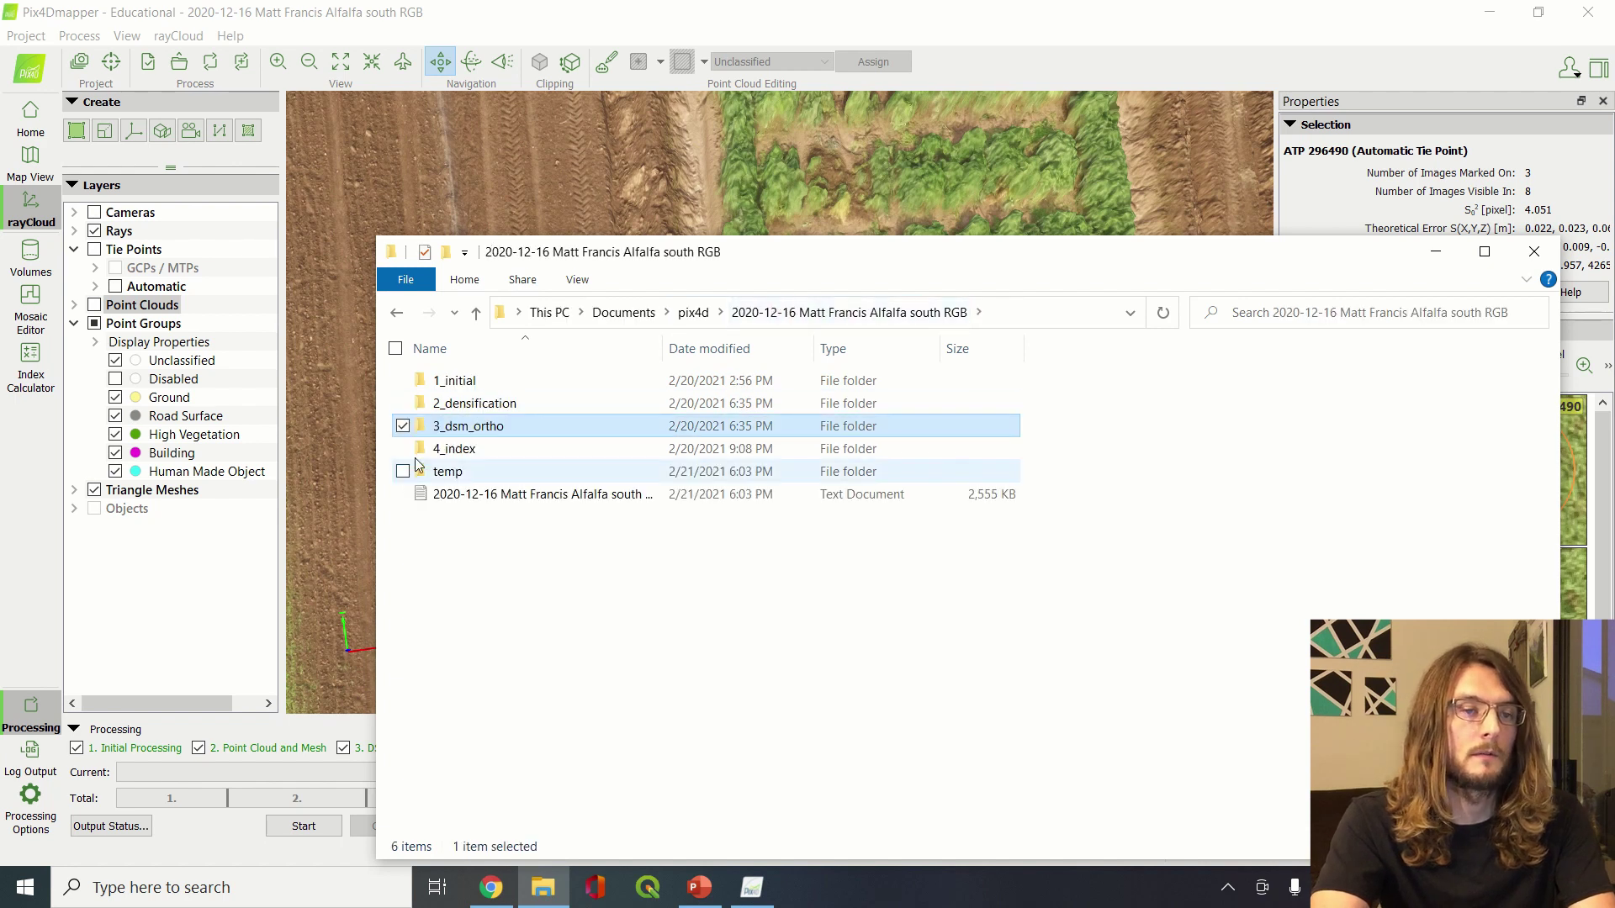
double_click(478, 429)
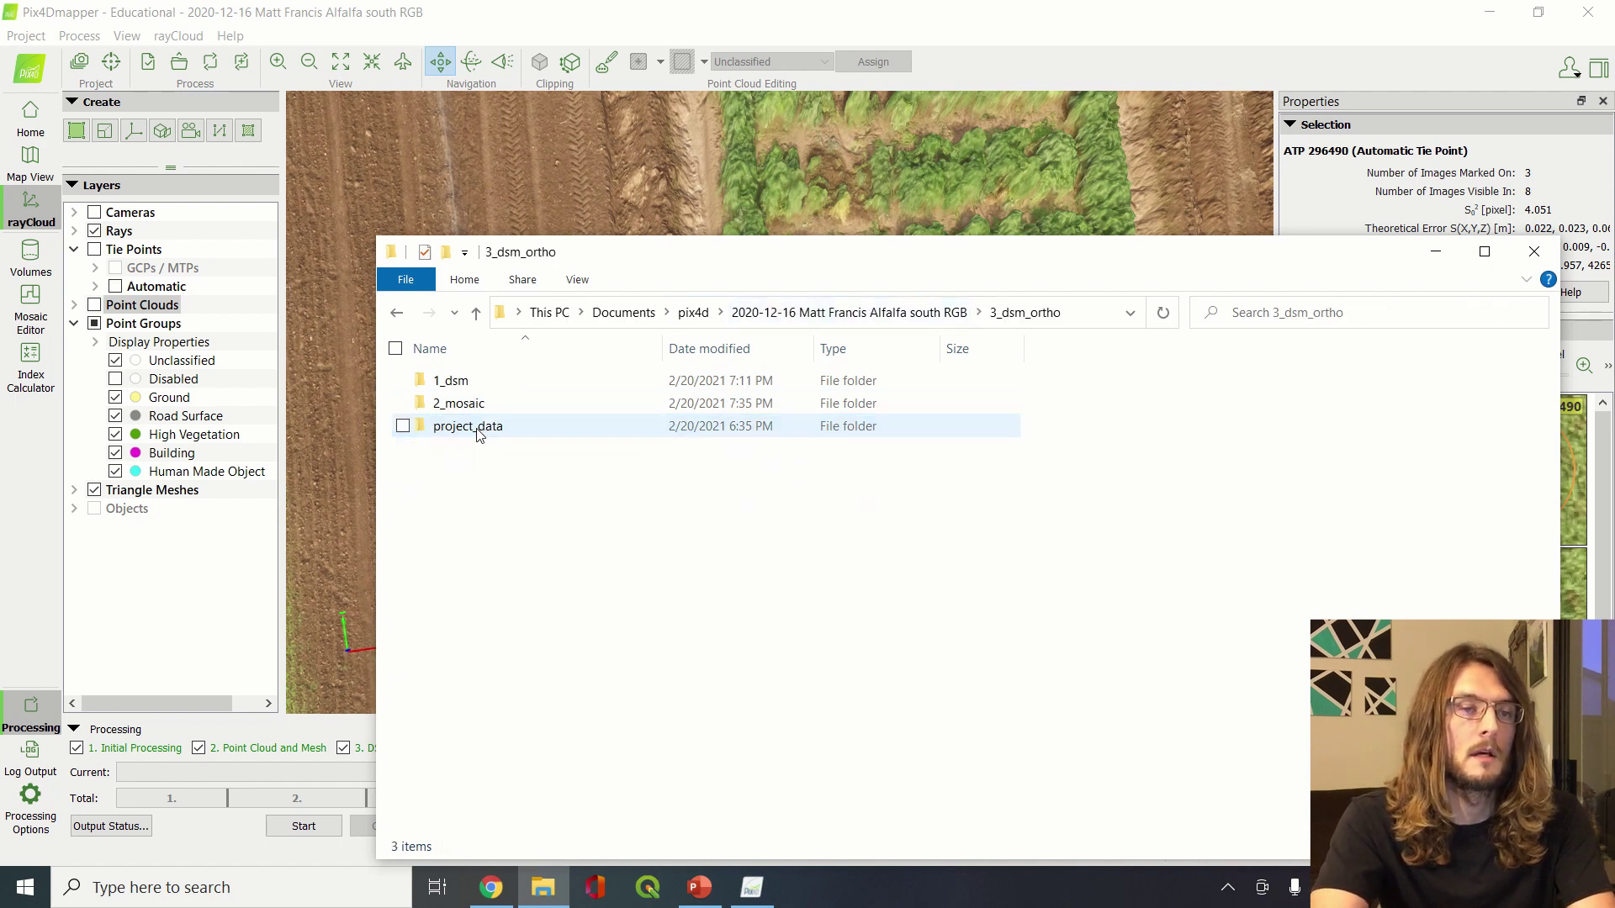
double_click(476, 384)
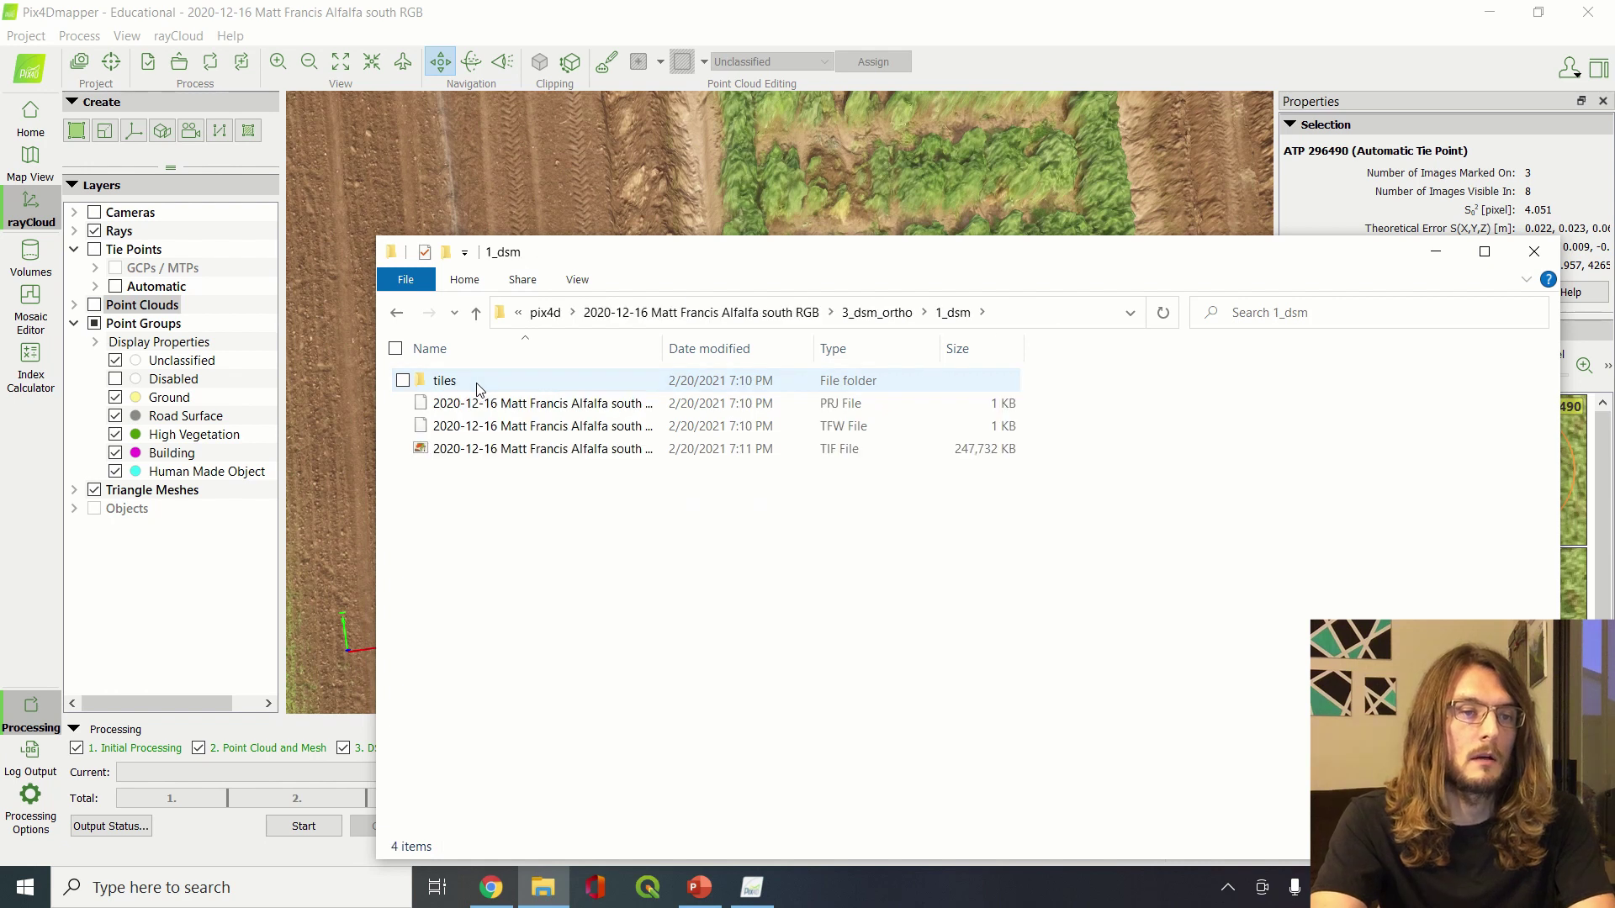
Open the DSM TIF in Photo Viewer, launch QGIS, and minimize the viewer
double_click(509, 447)
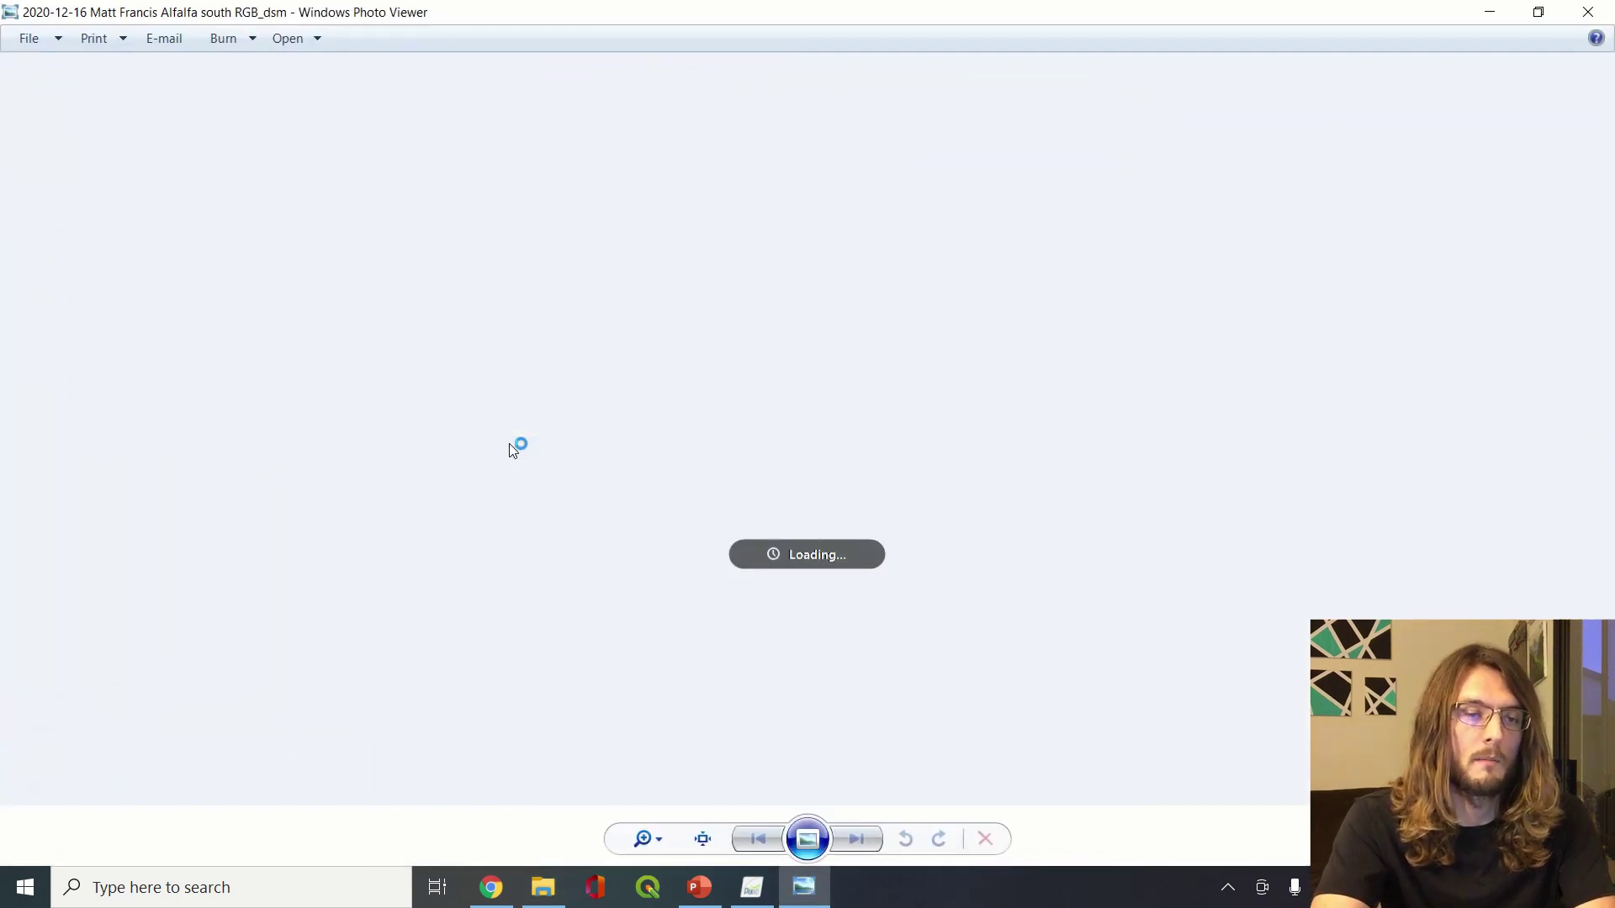
click(655, 895)
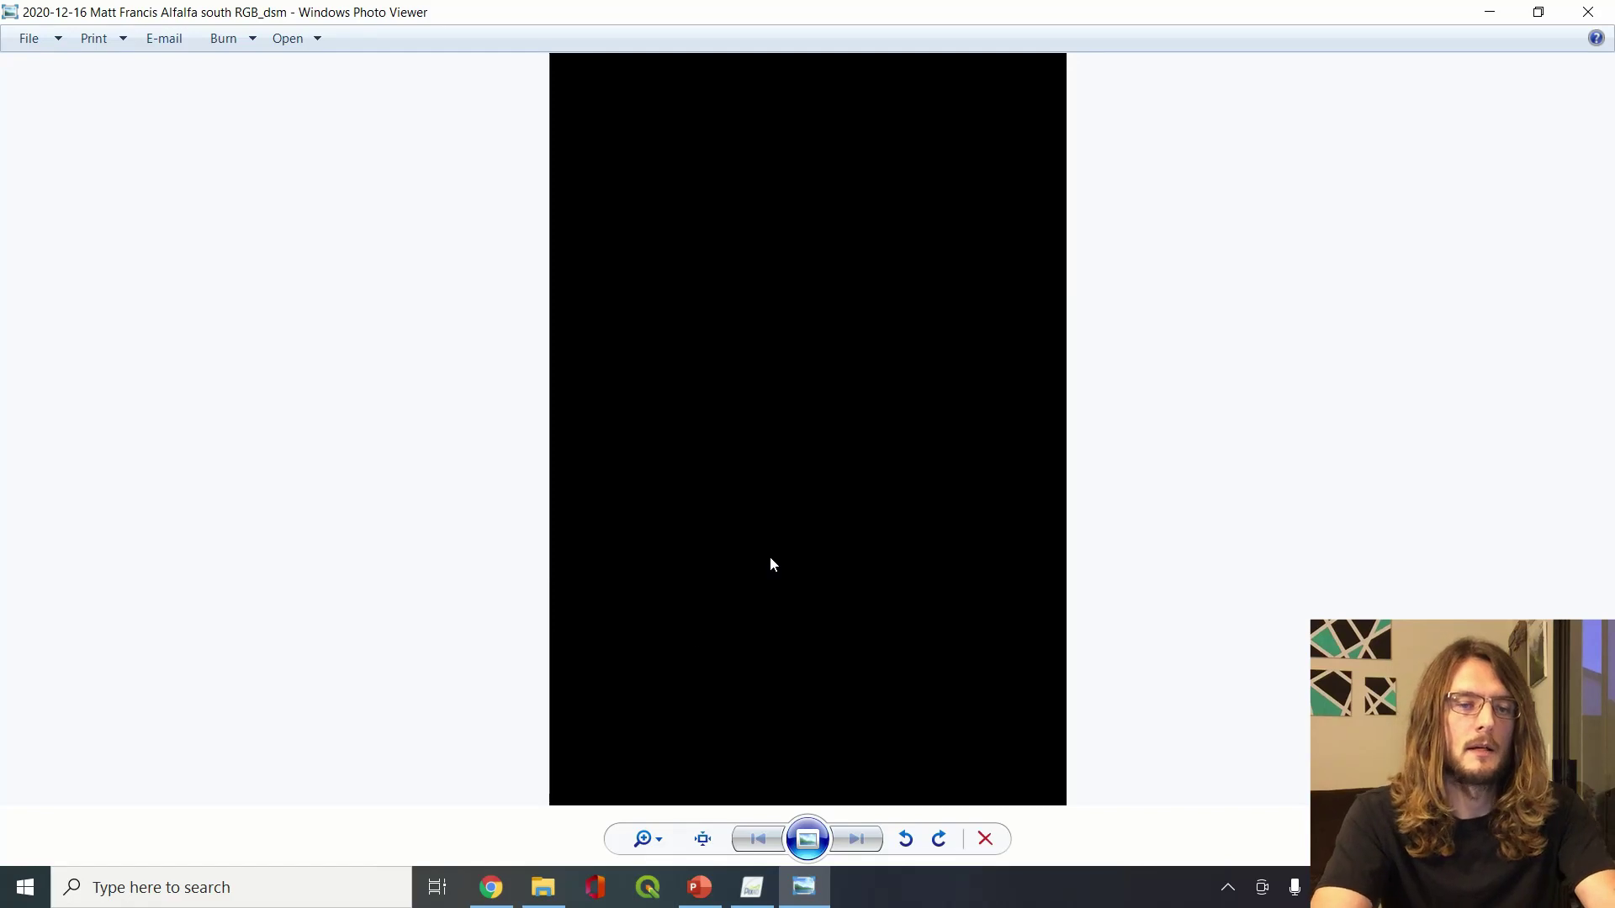
click(1490, 12)
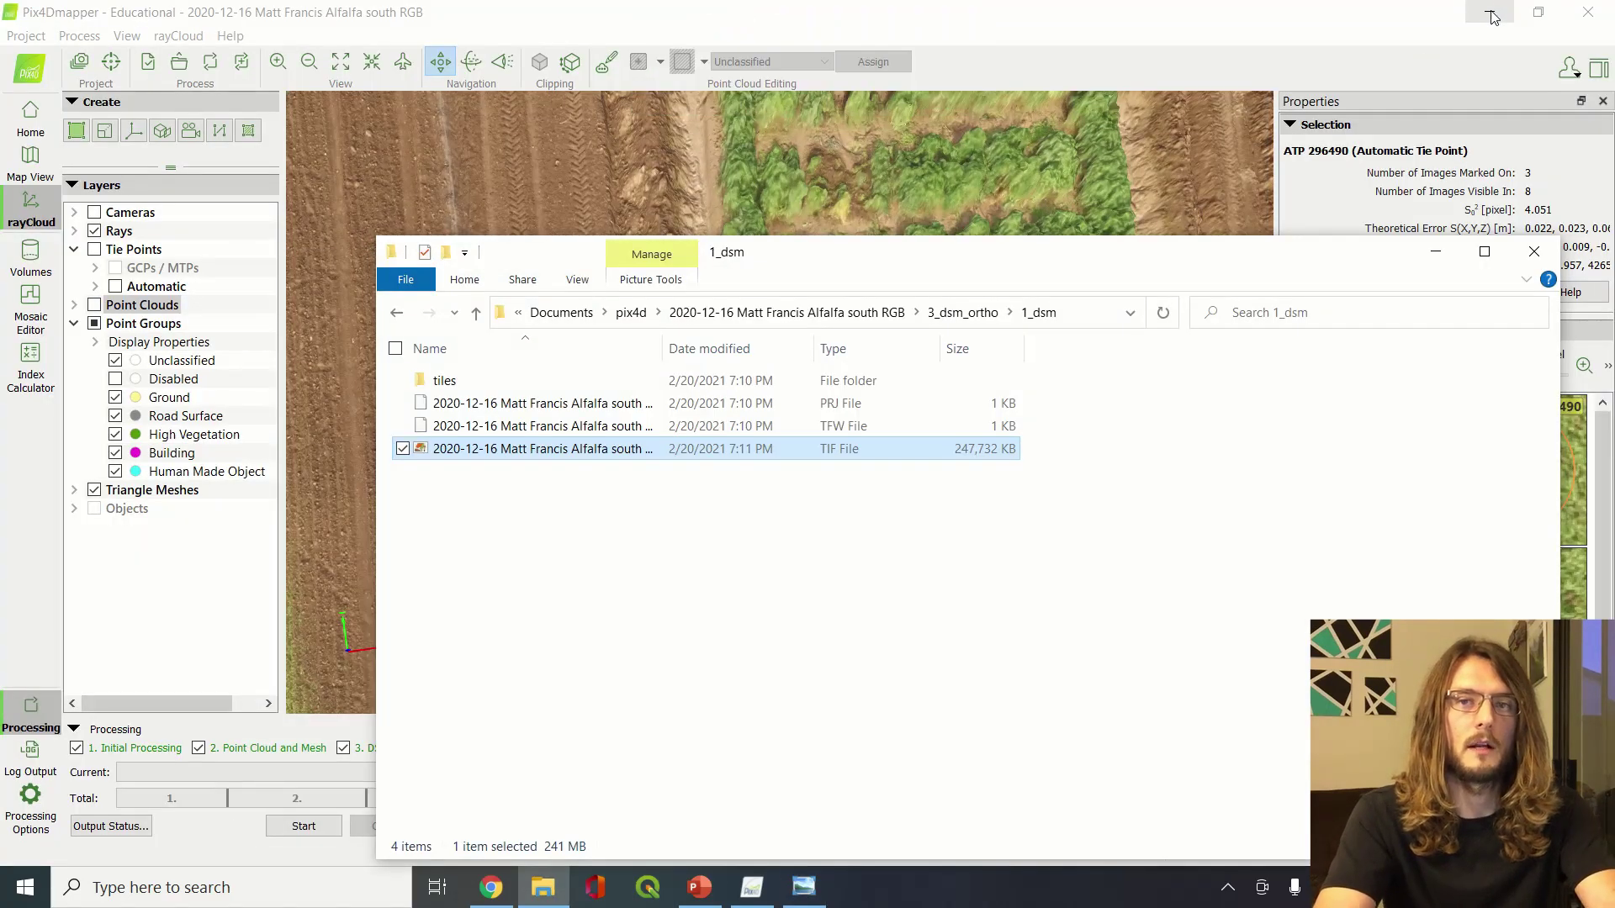
Open the orthomosaic TIF from 3_dsm_ortho\2_mosaic in Photo Viewer
click(963, 312)
double_click(678, 405)
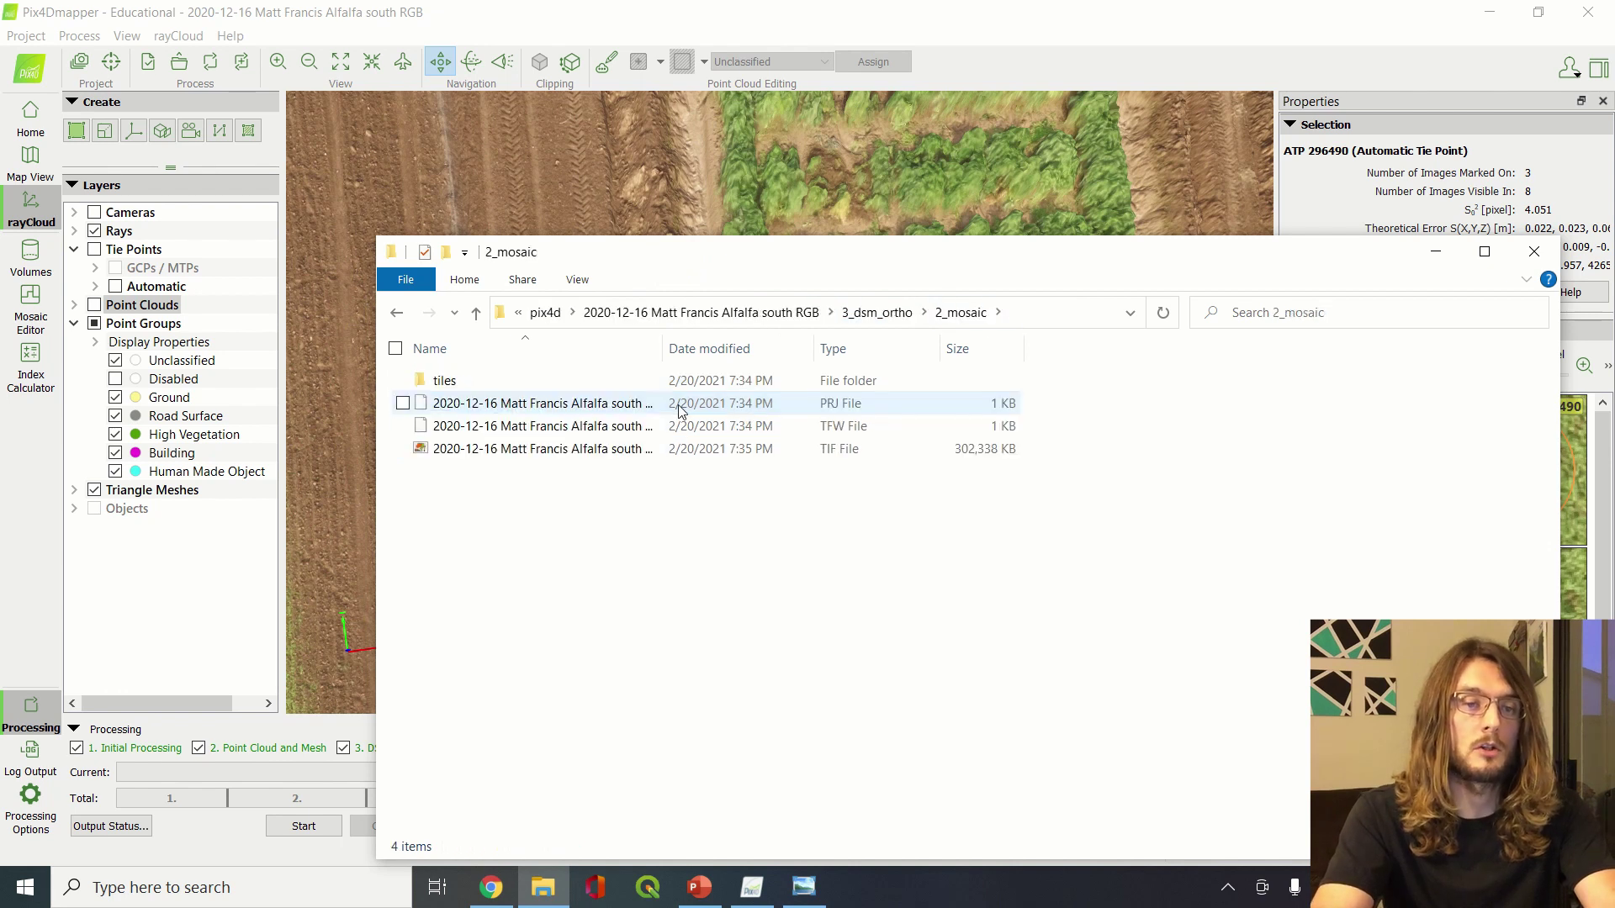
double_click(680, 448)
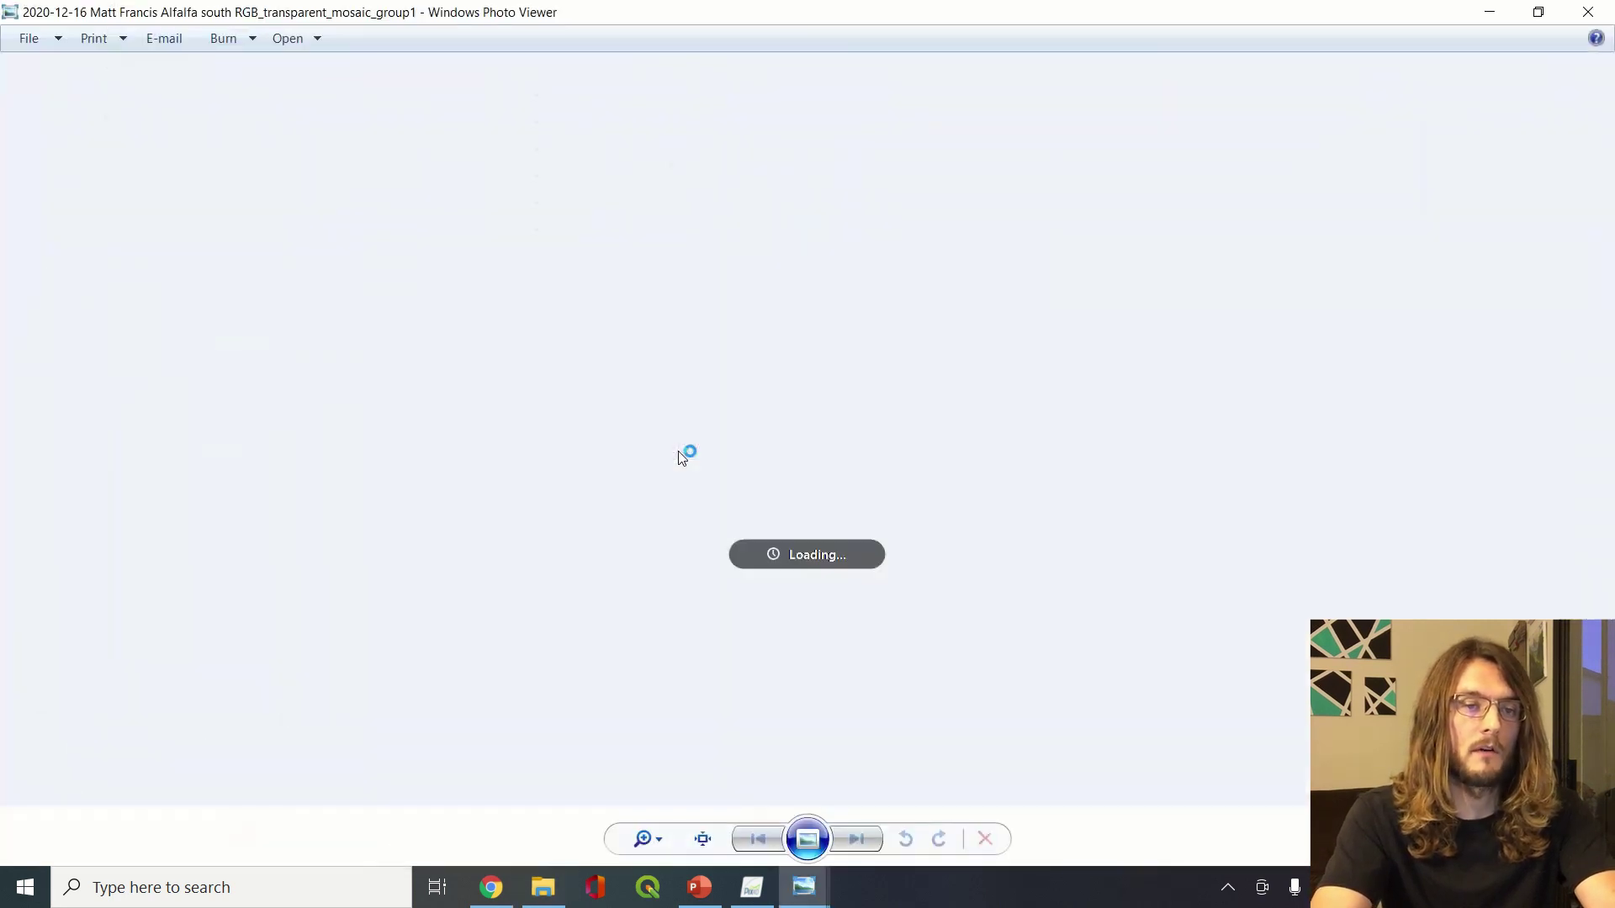
Return to the alfalfa project folder and open 4_index
key(alt+Tab)
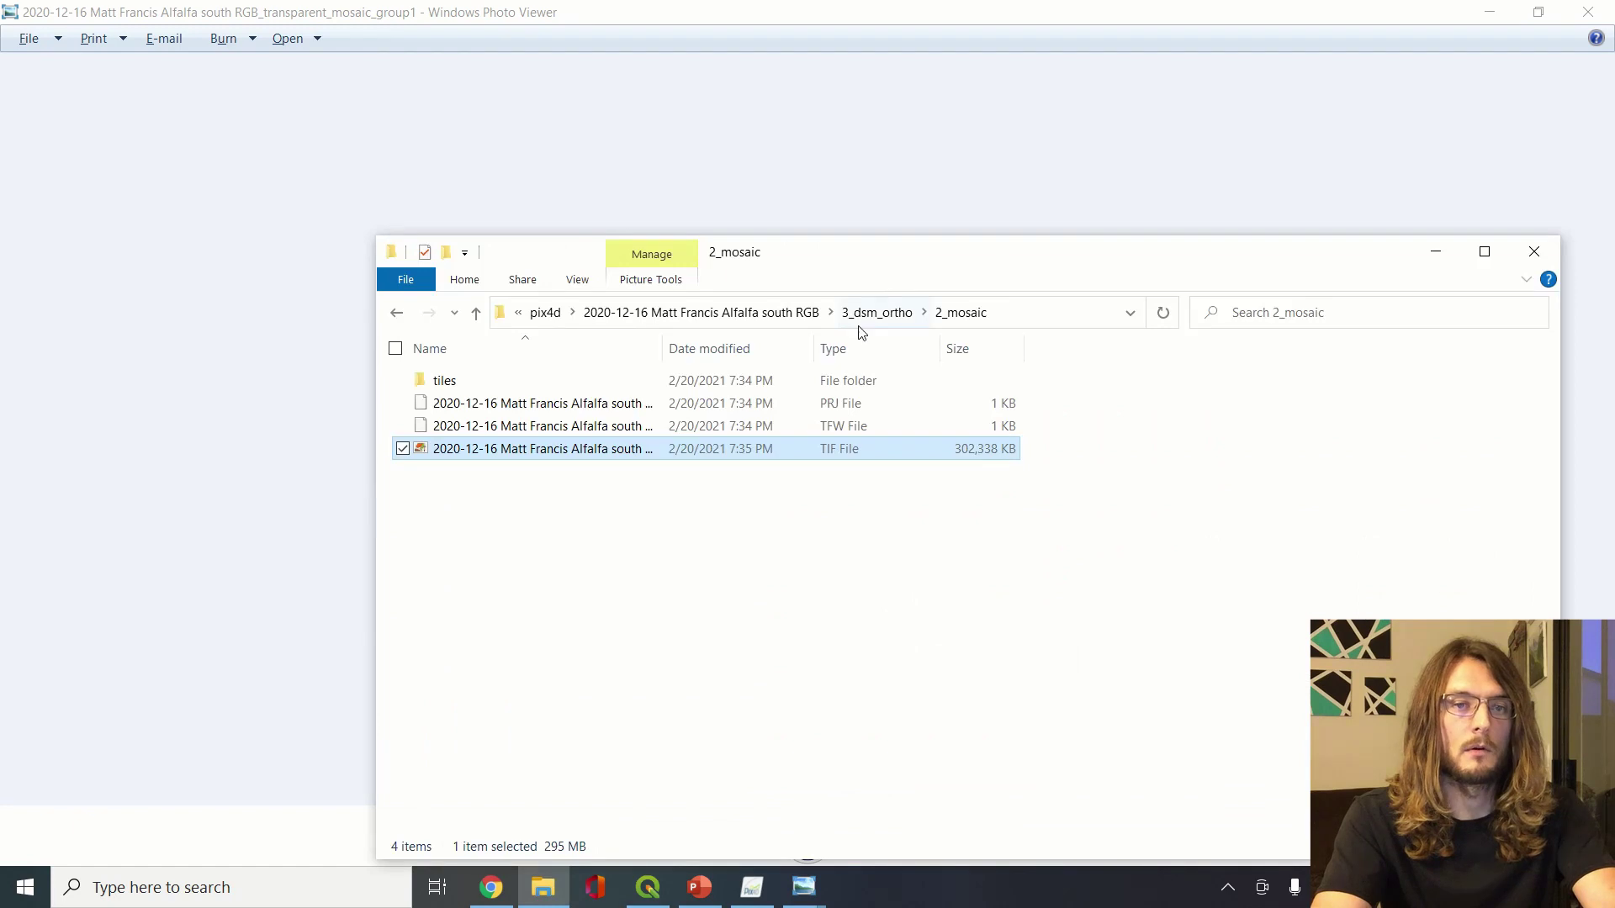
click(864, 324)
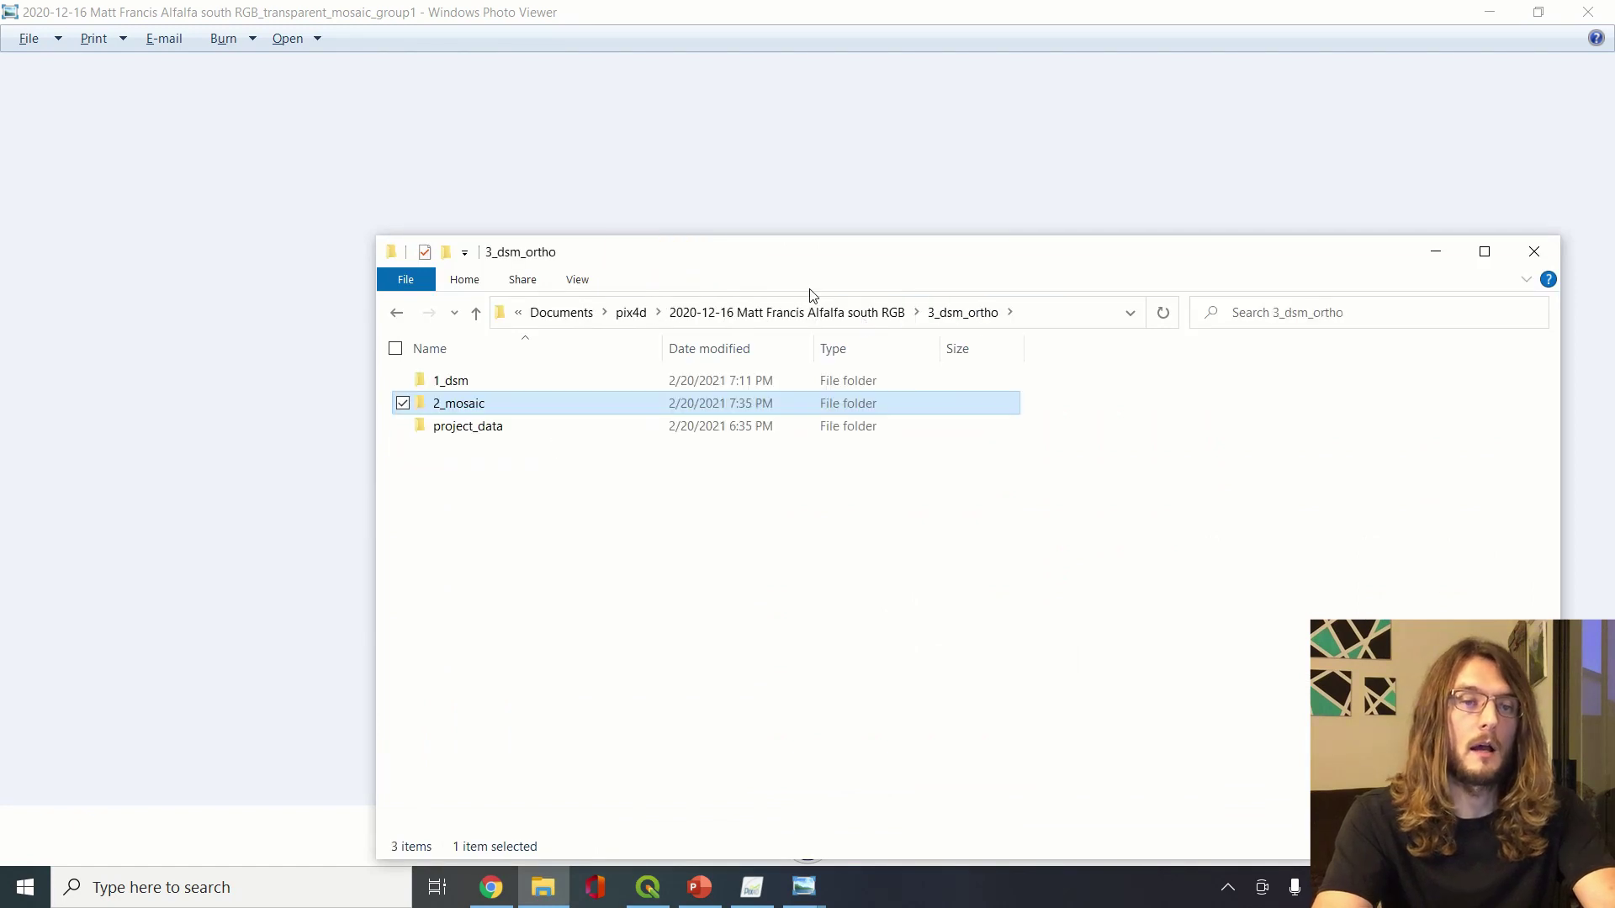
click(829, 316)
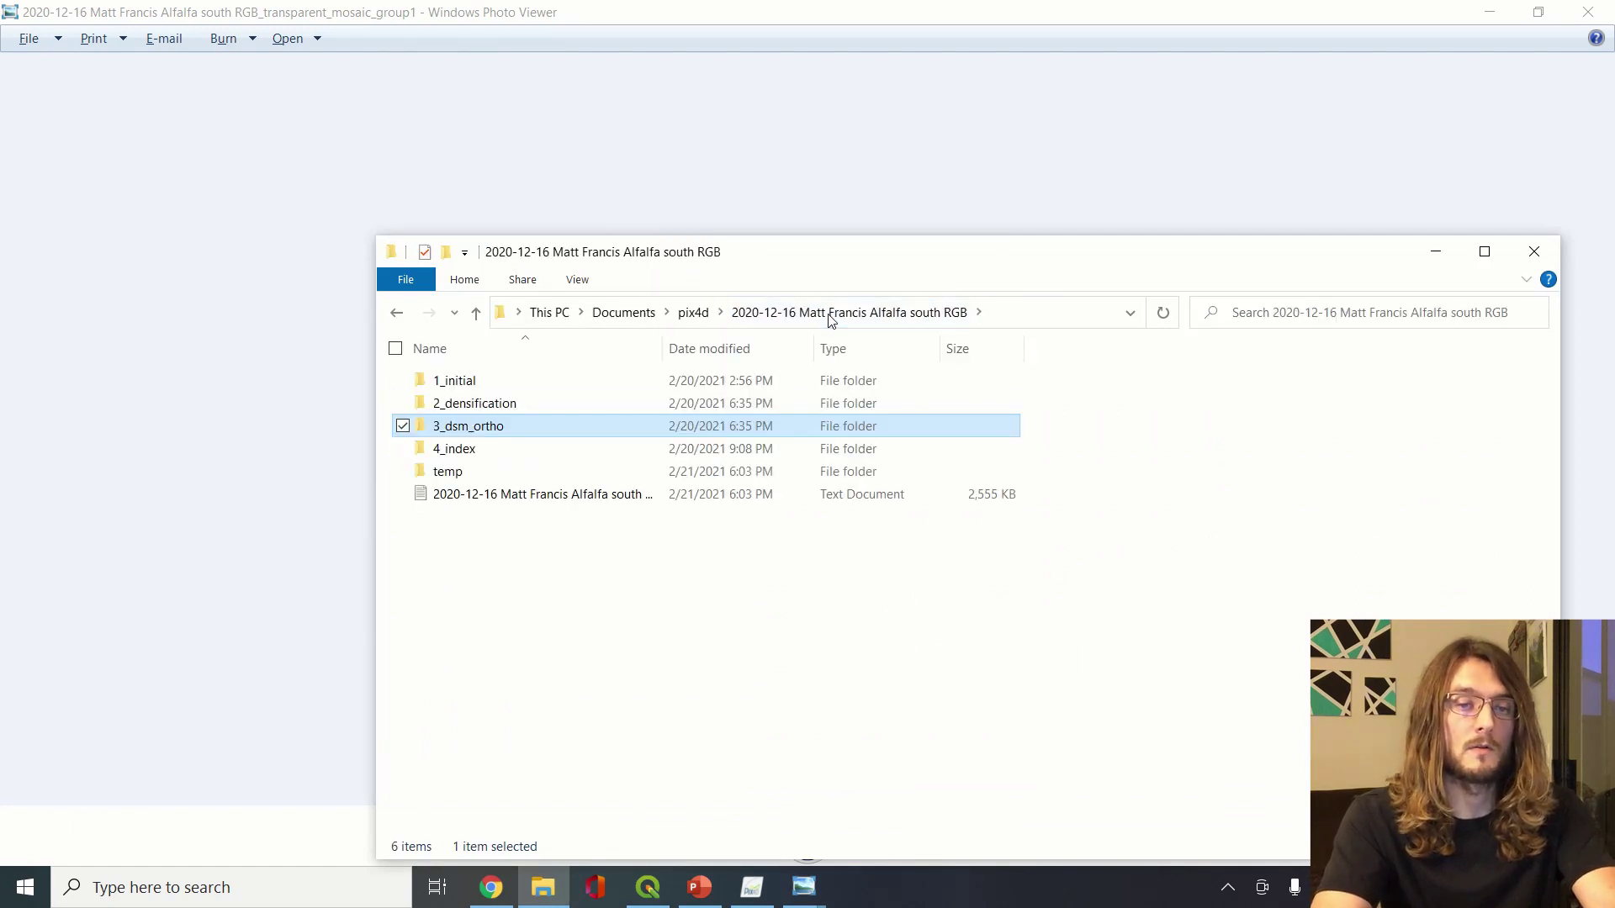
double_click(586, 454)
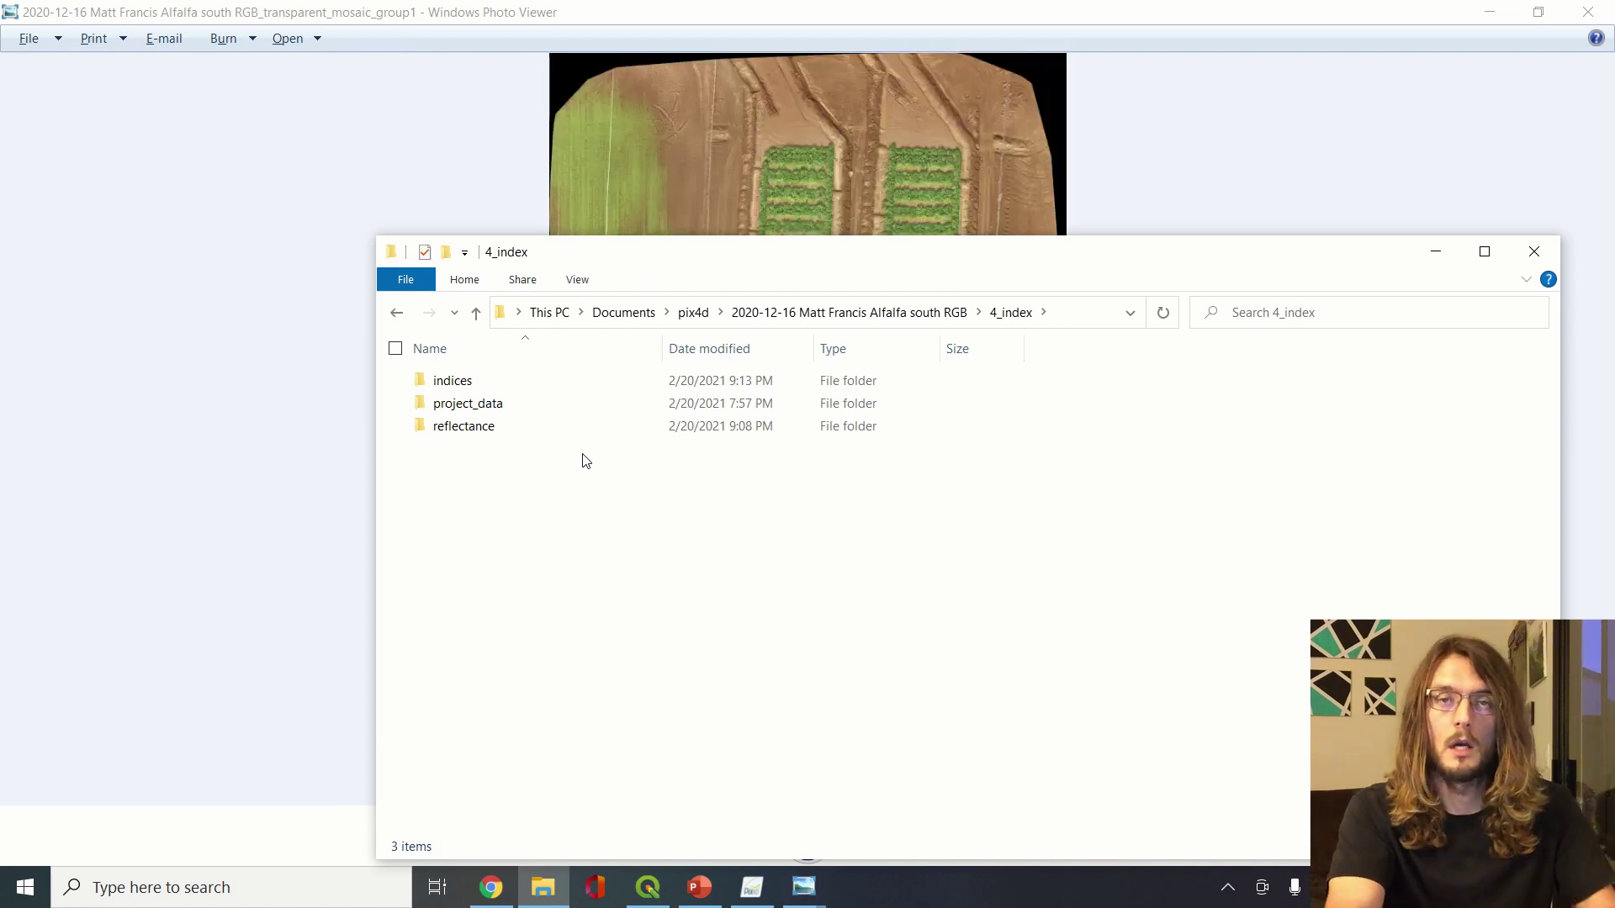
Rotate the mosaic 90° counter-clockwise, zoom far into the plots, then back out
click(343, 116)
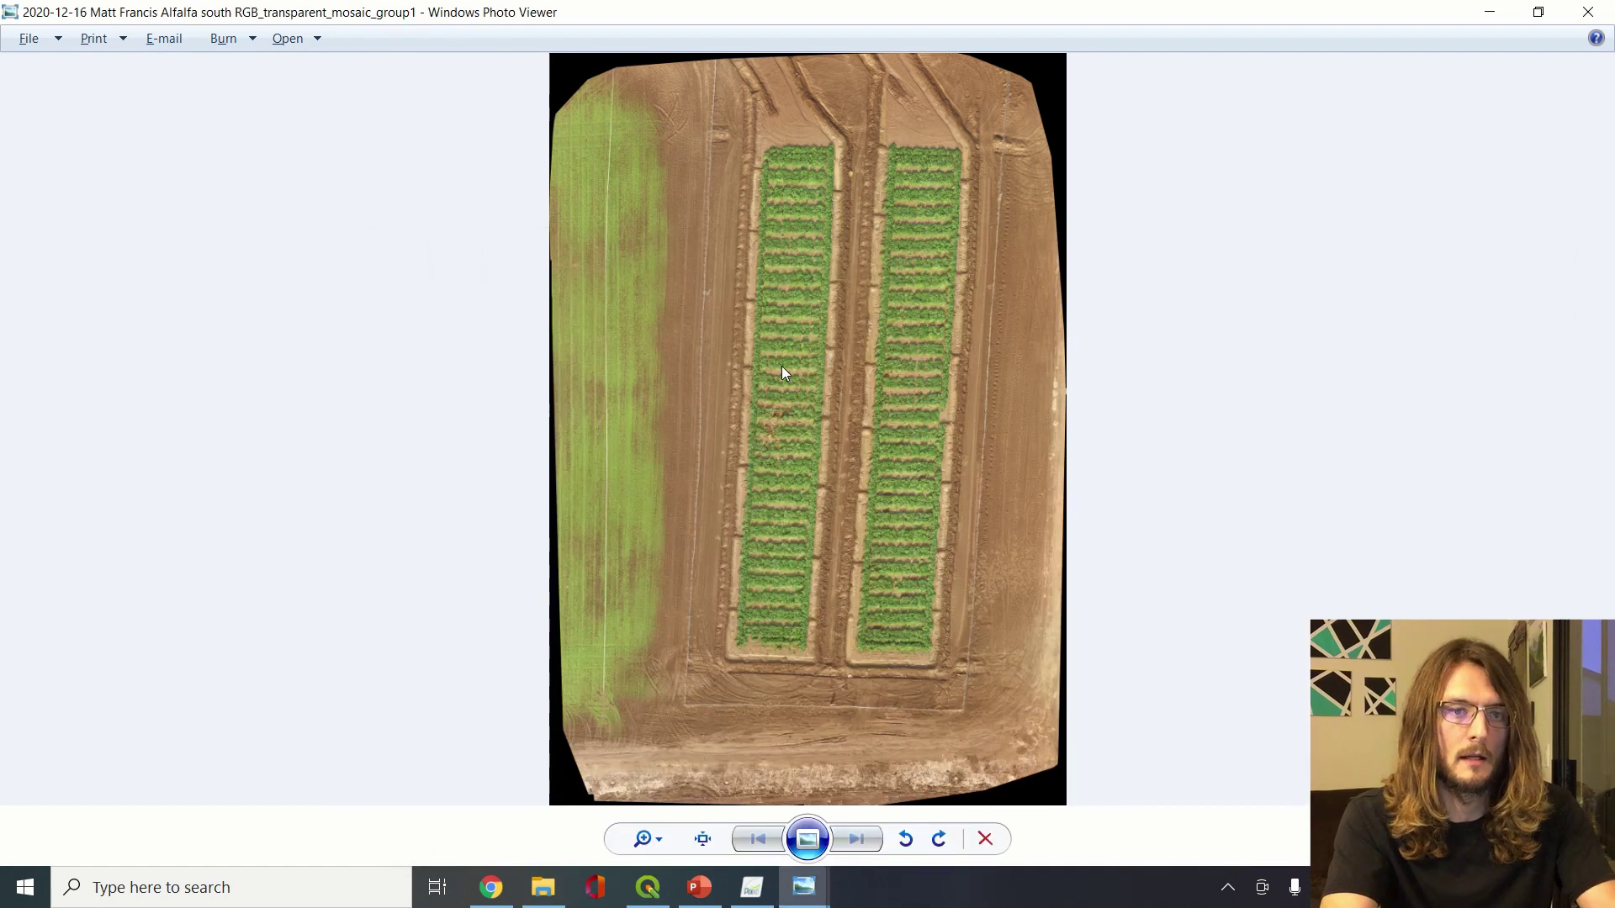
click(644, 839)
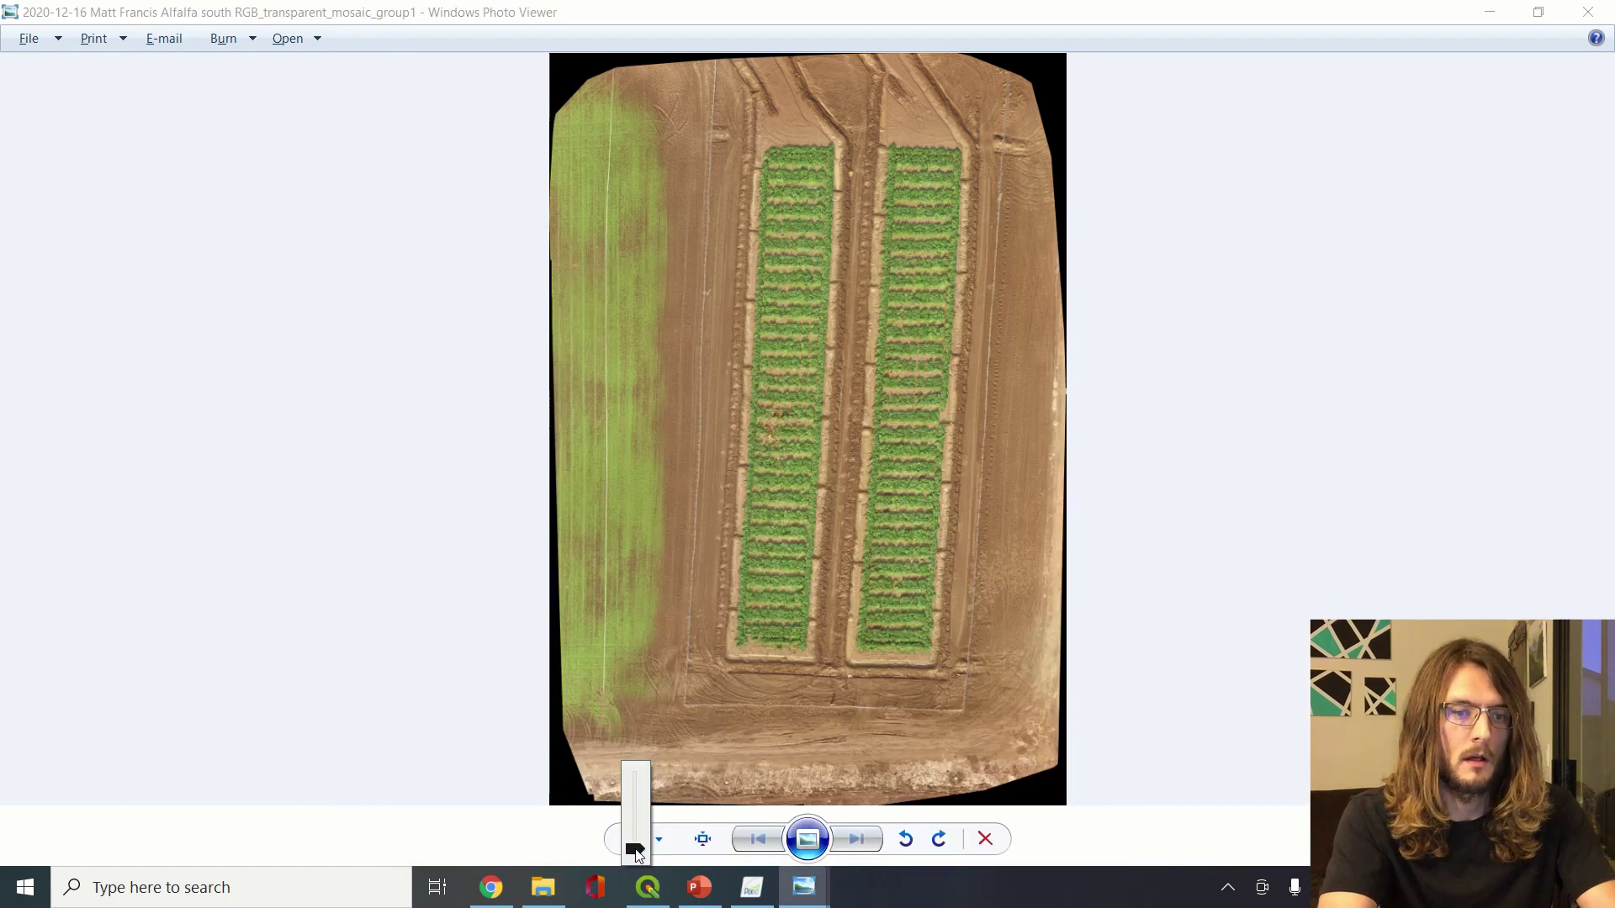
click(905, 839)
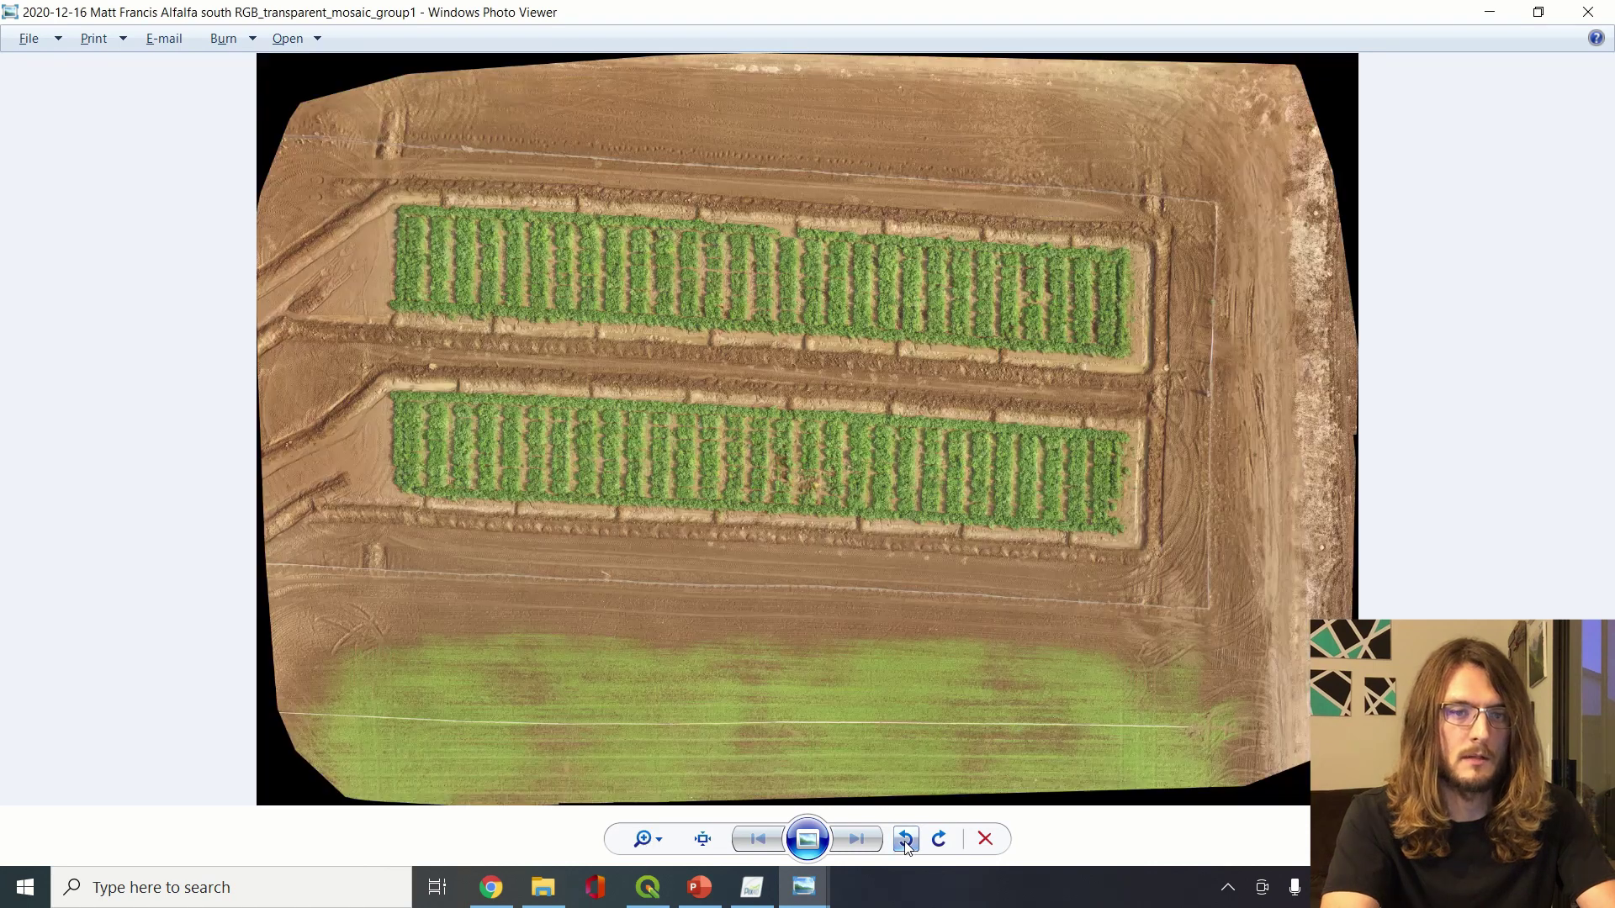
click(641, 838)
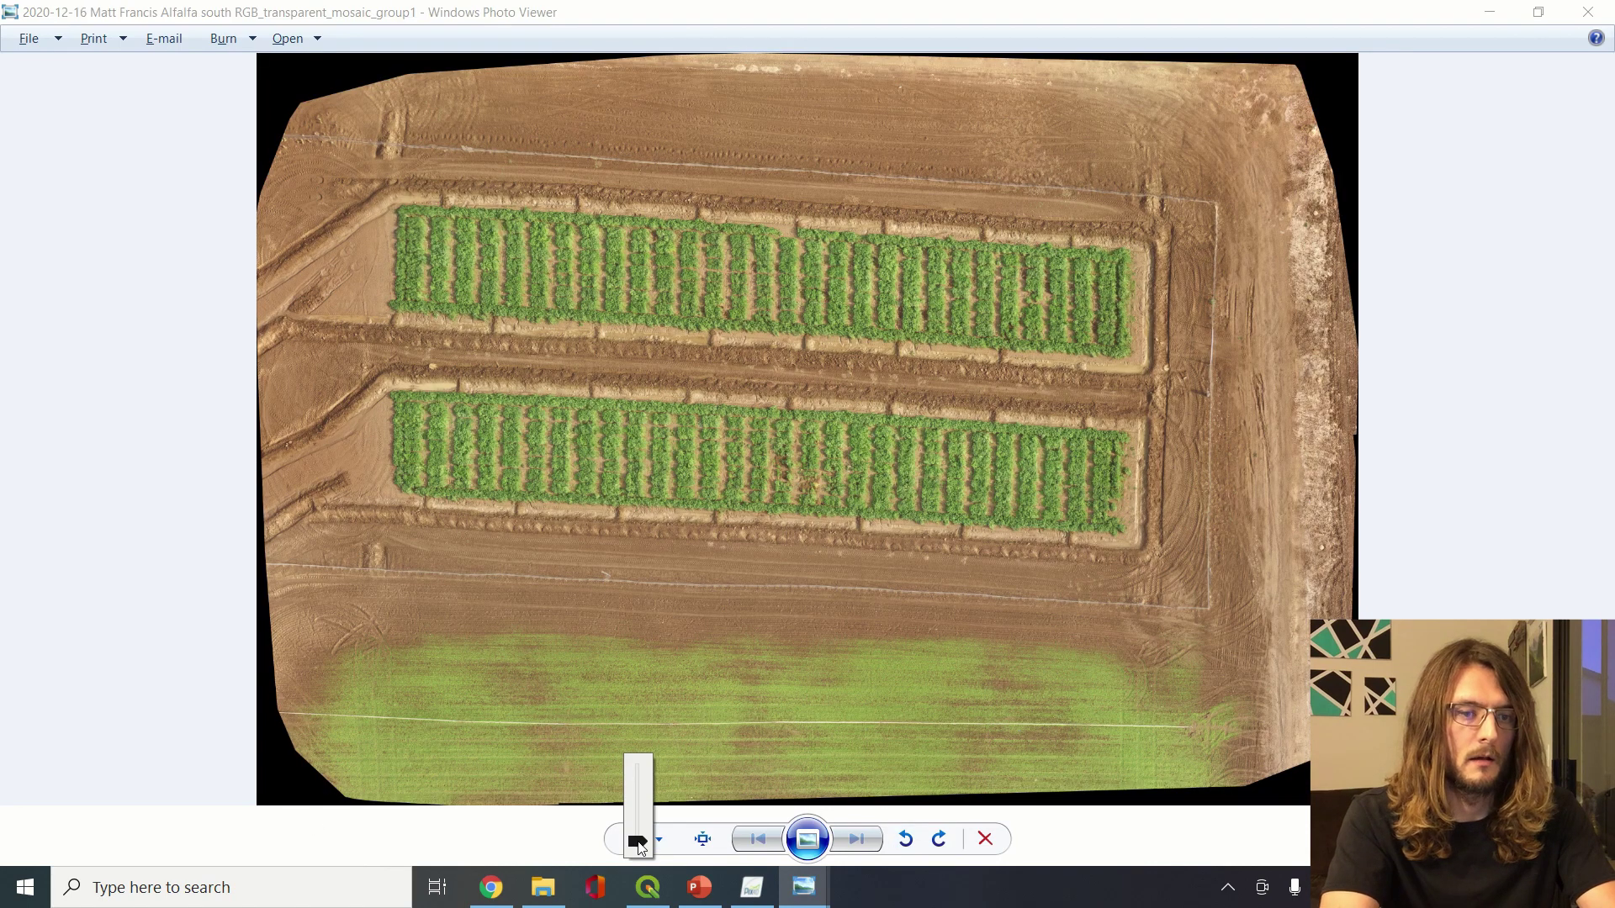
drag(639, 839, 641, 819)
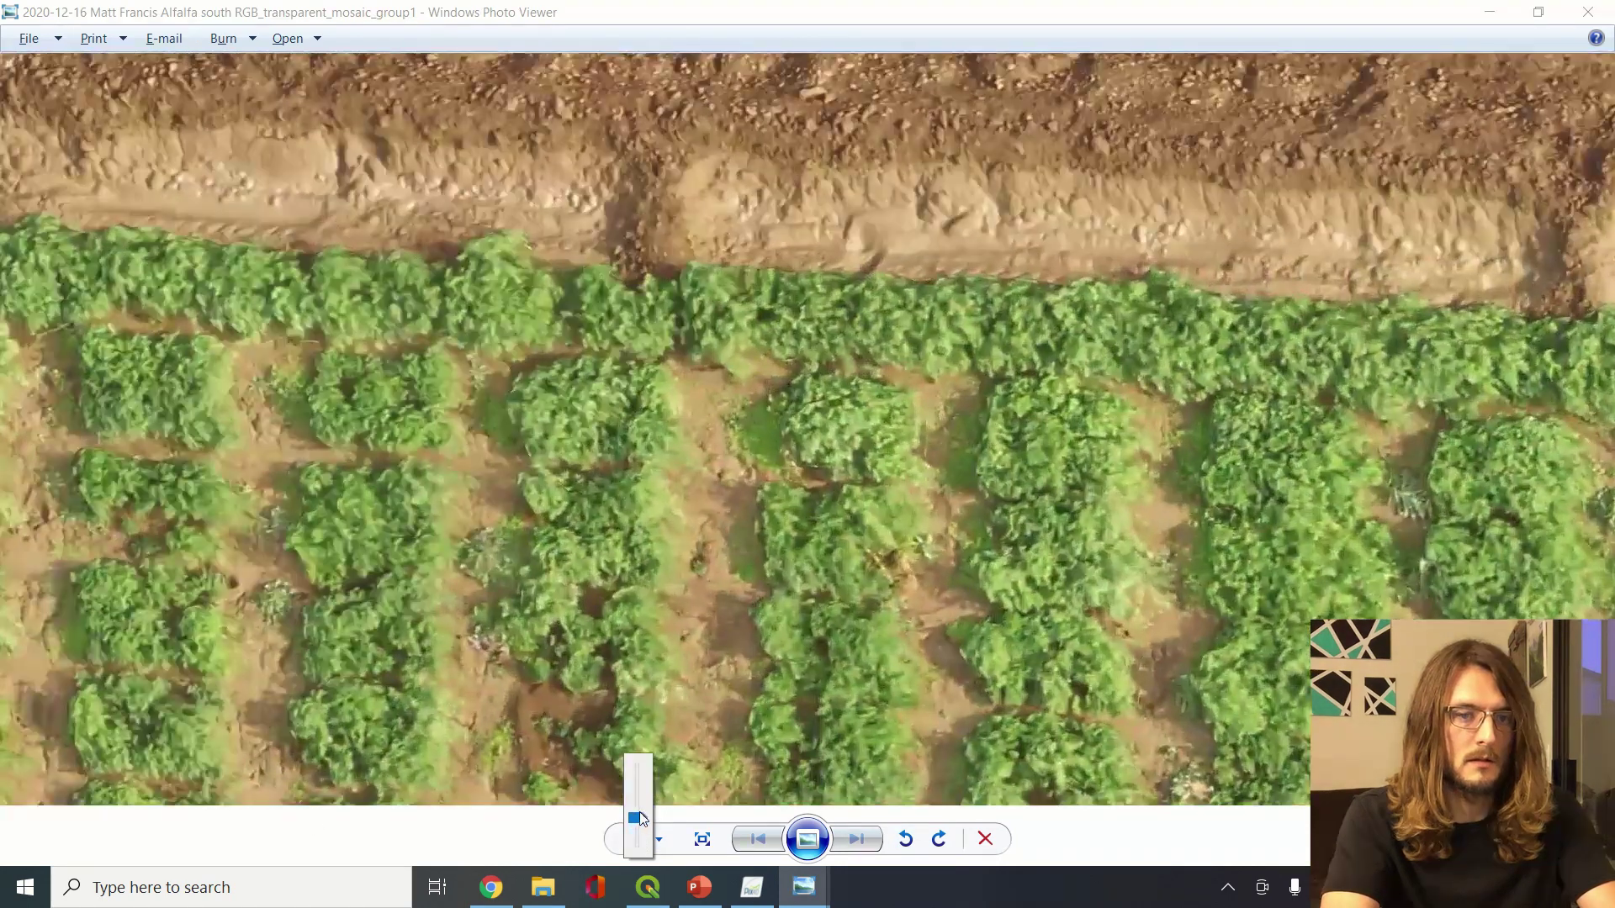
click(644, 847)
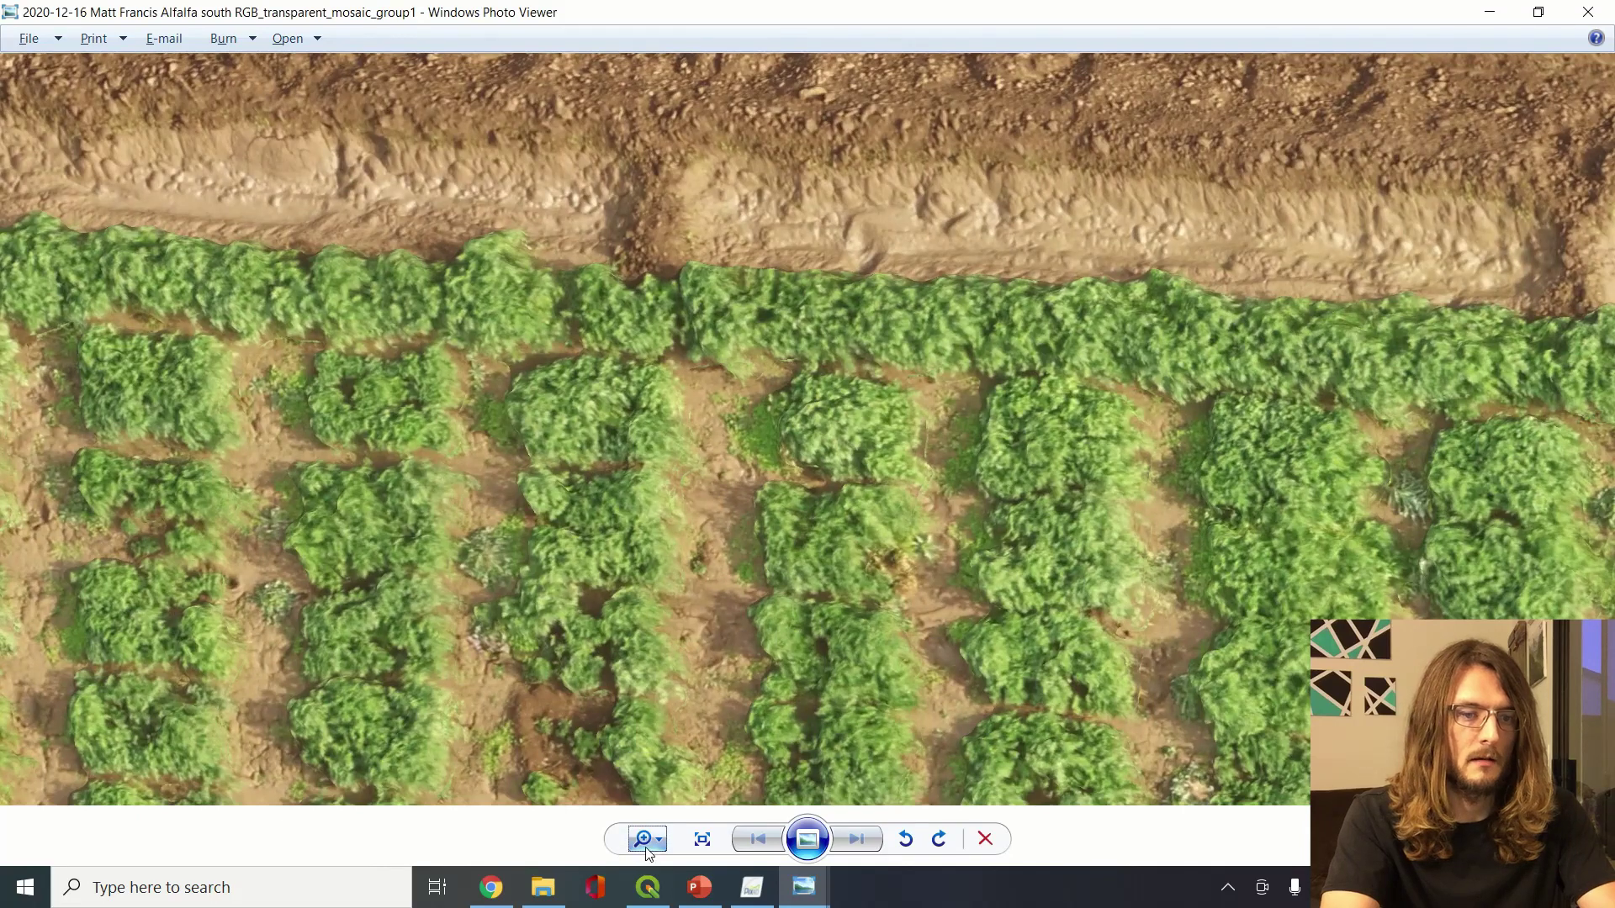
click(660, 846)
drag(660, 851, 657, 860)
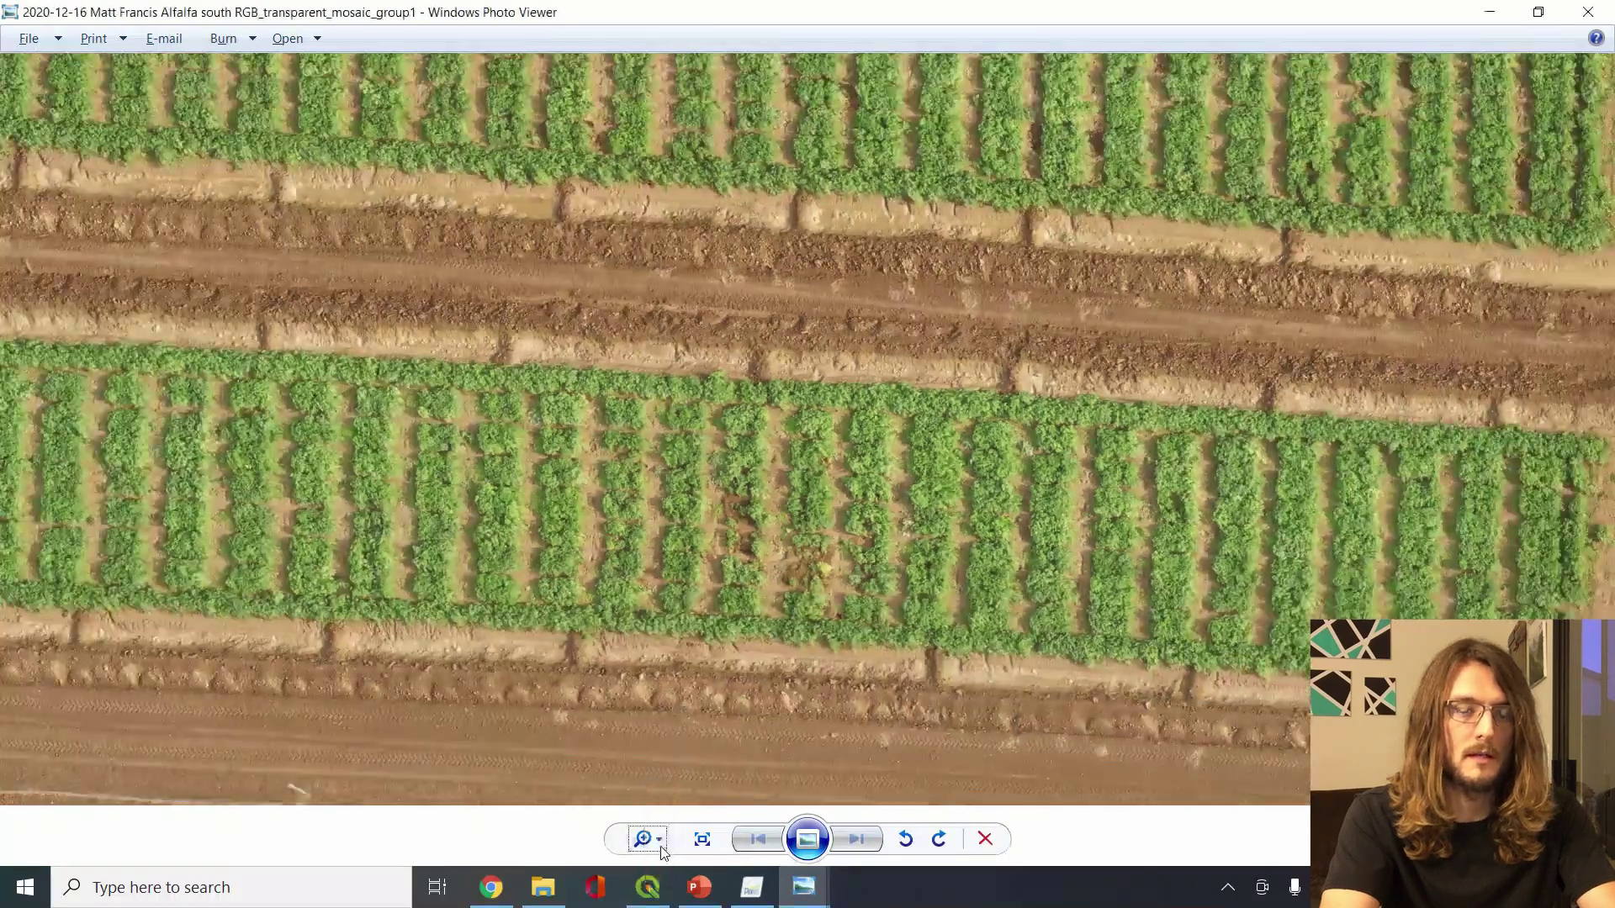
Pan the mosaic across the alfalfa plots end to end, then return to the 4_index folder
drag(356, 533, 744, 753)
drag(708, 612, 306, 553)
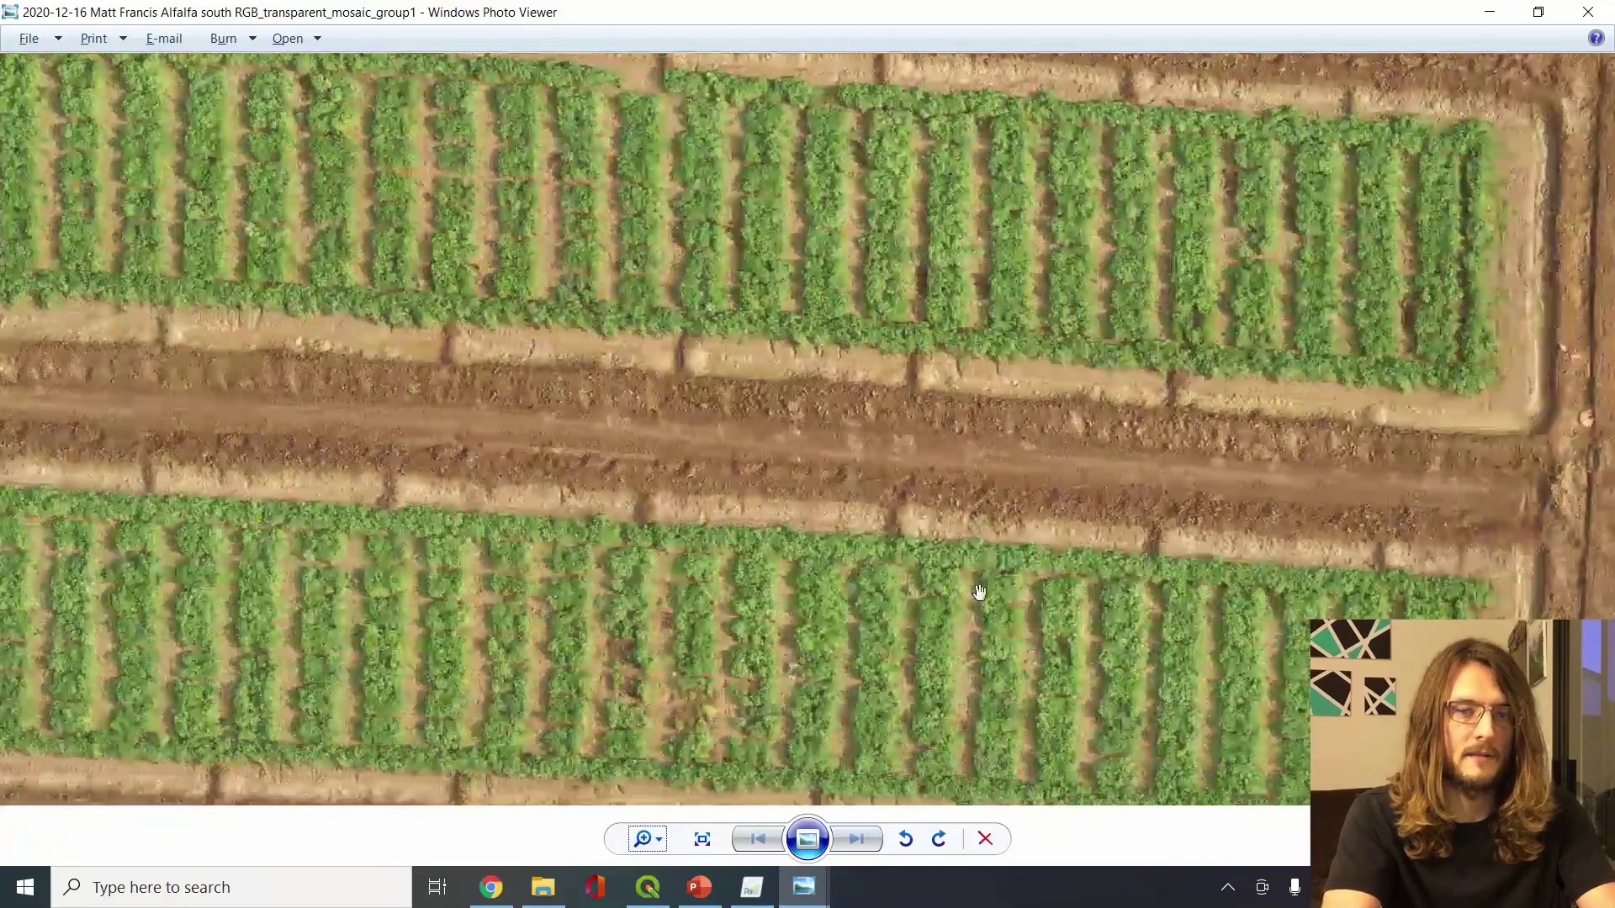
drag(976, 593, 613, 381)
drag(746, 550, 872, 670)
drag(915, 347, 814, 605)
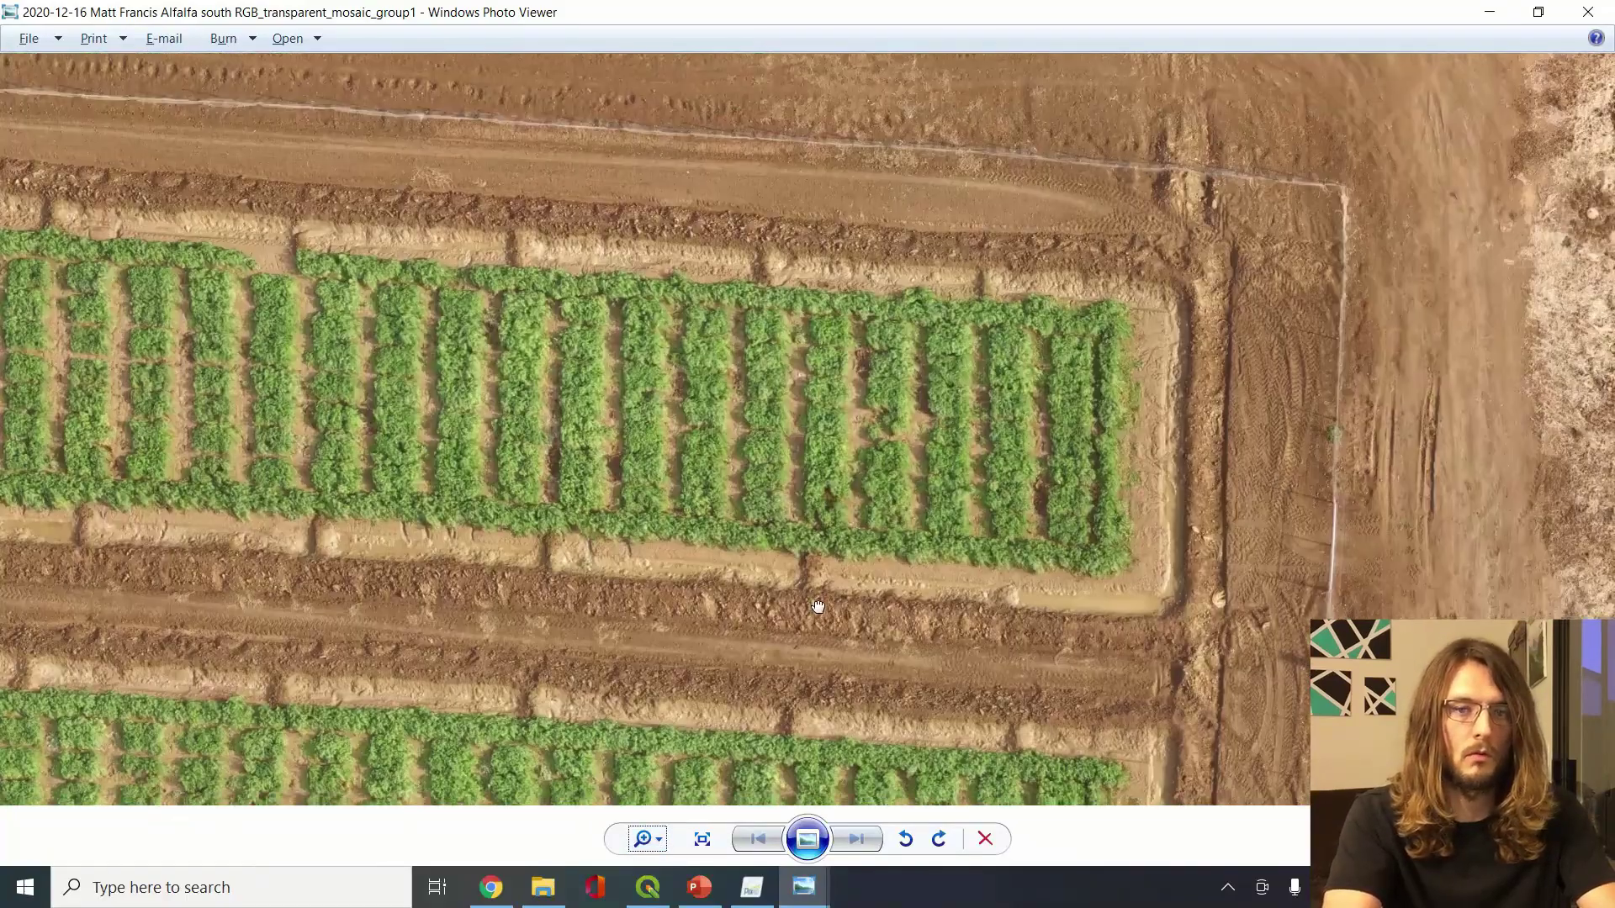
drag(463, 442, 1068, 331)
drag(515, 461, 659, 236)
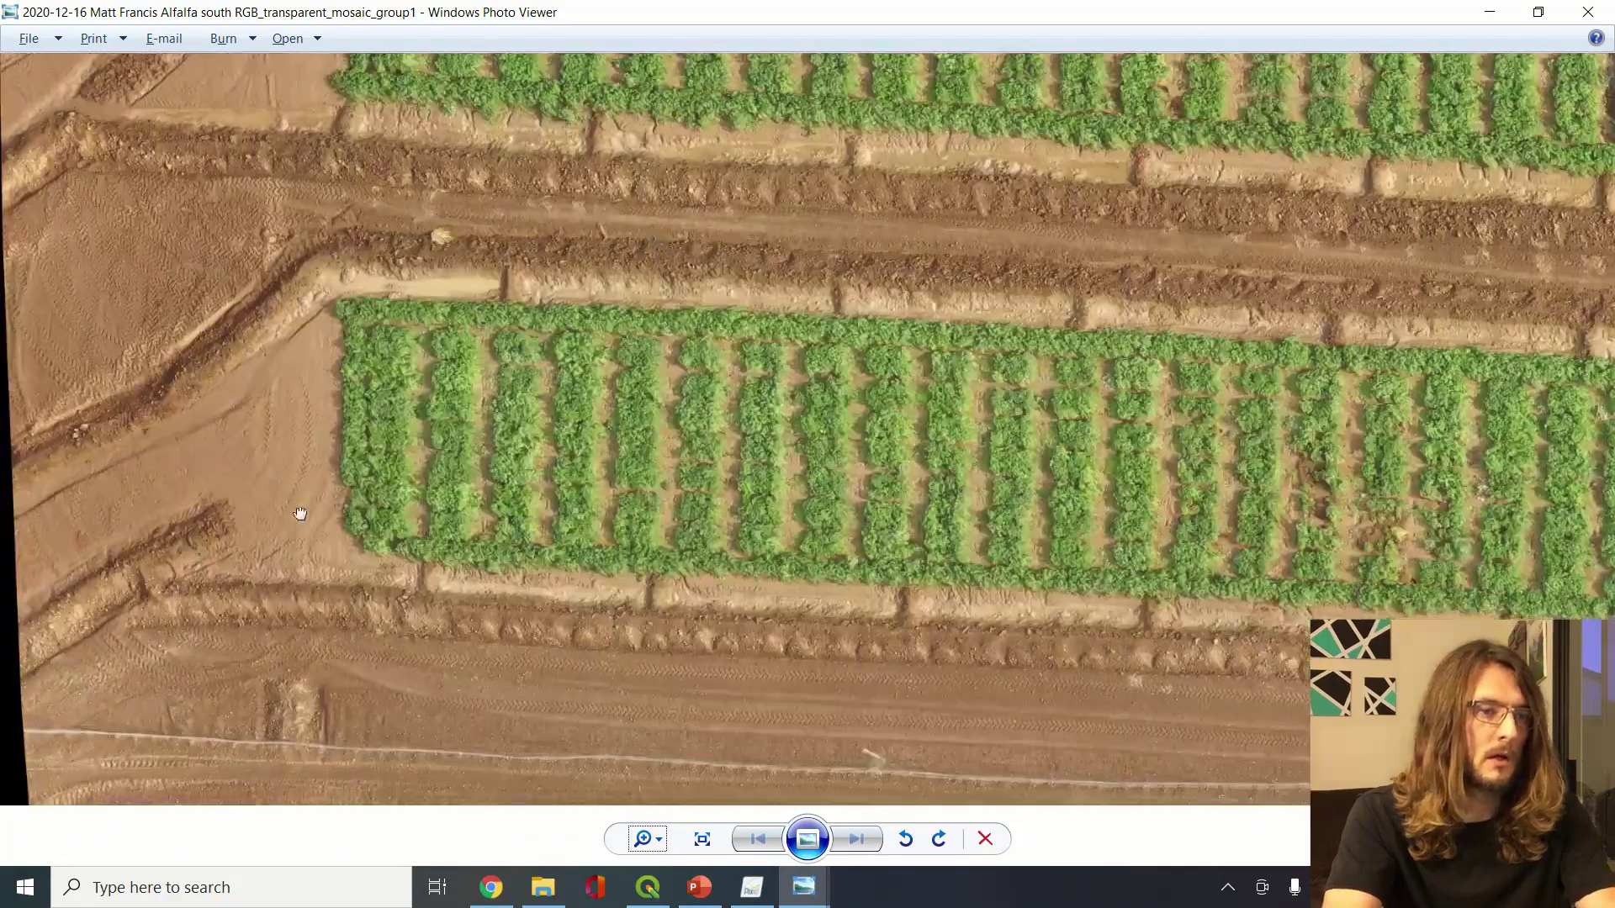
drag(301, 515, 423, 507)
drag(1122, 235, 497, 344)
drag(971, 225, 977, 563)
drag(604, 364, 1208, 379)
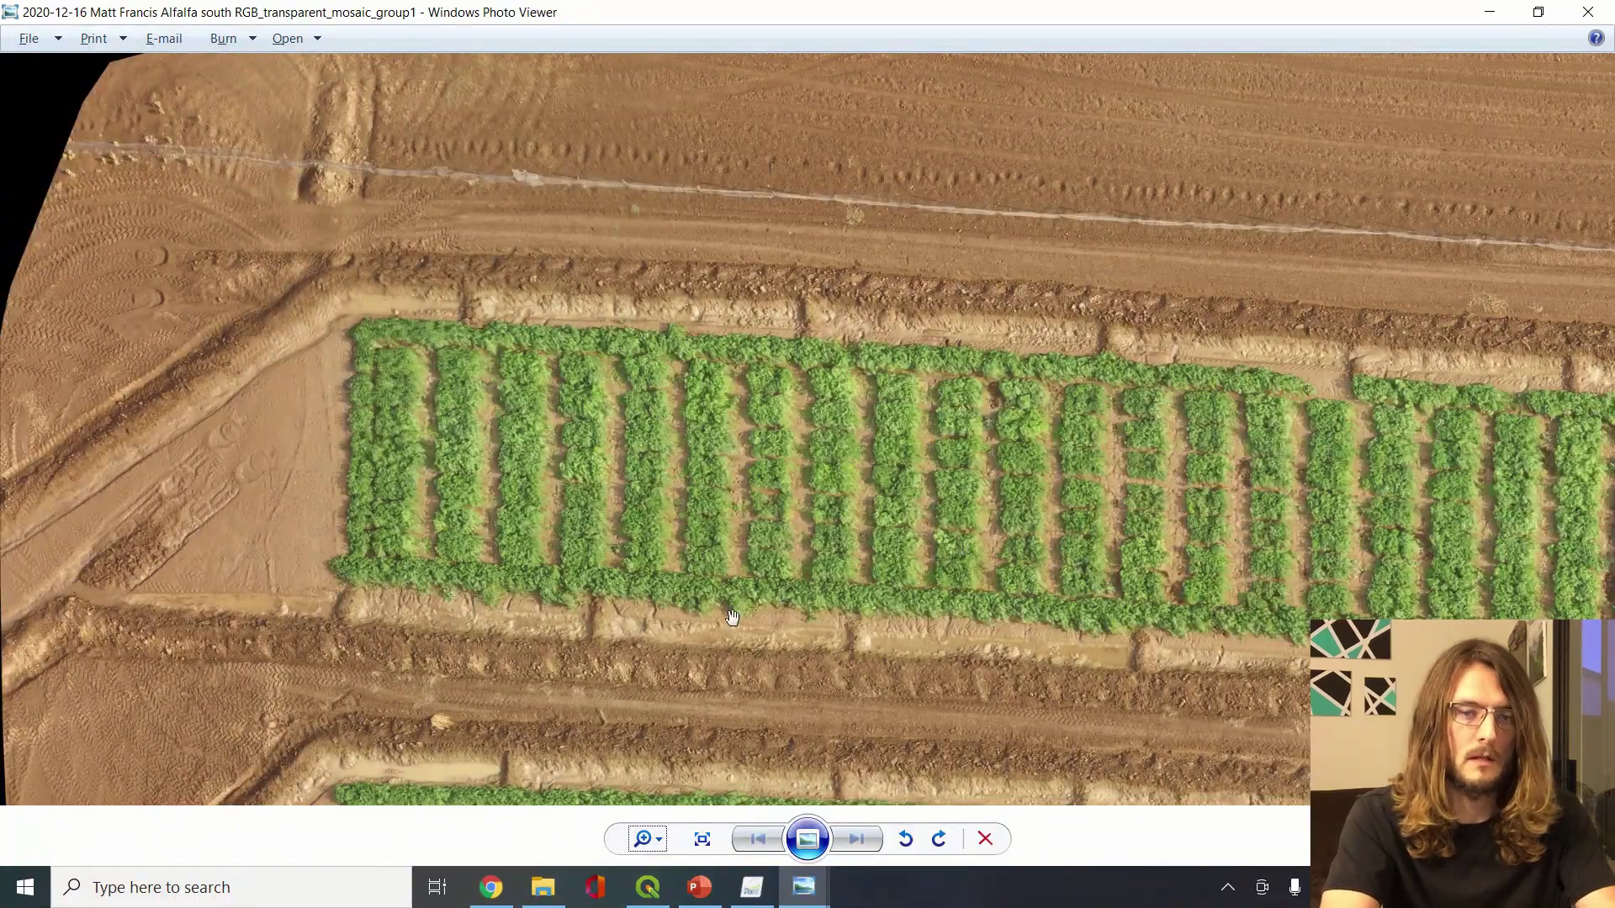
key(alt+Tab)
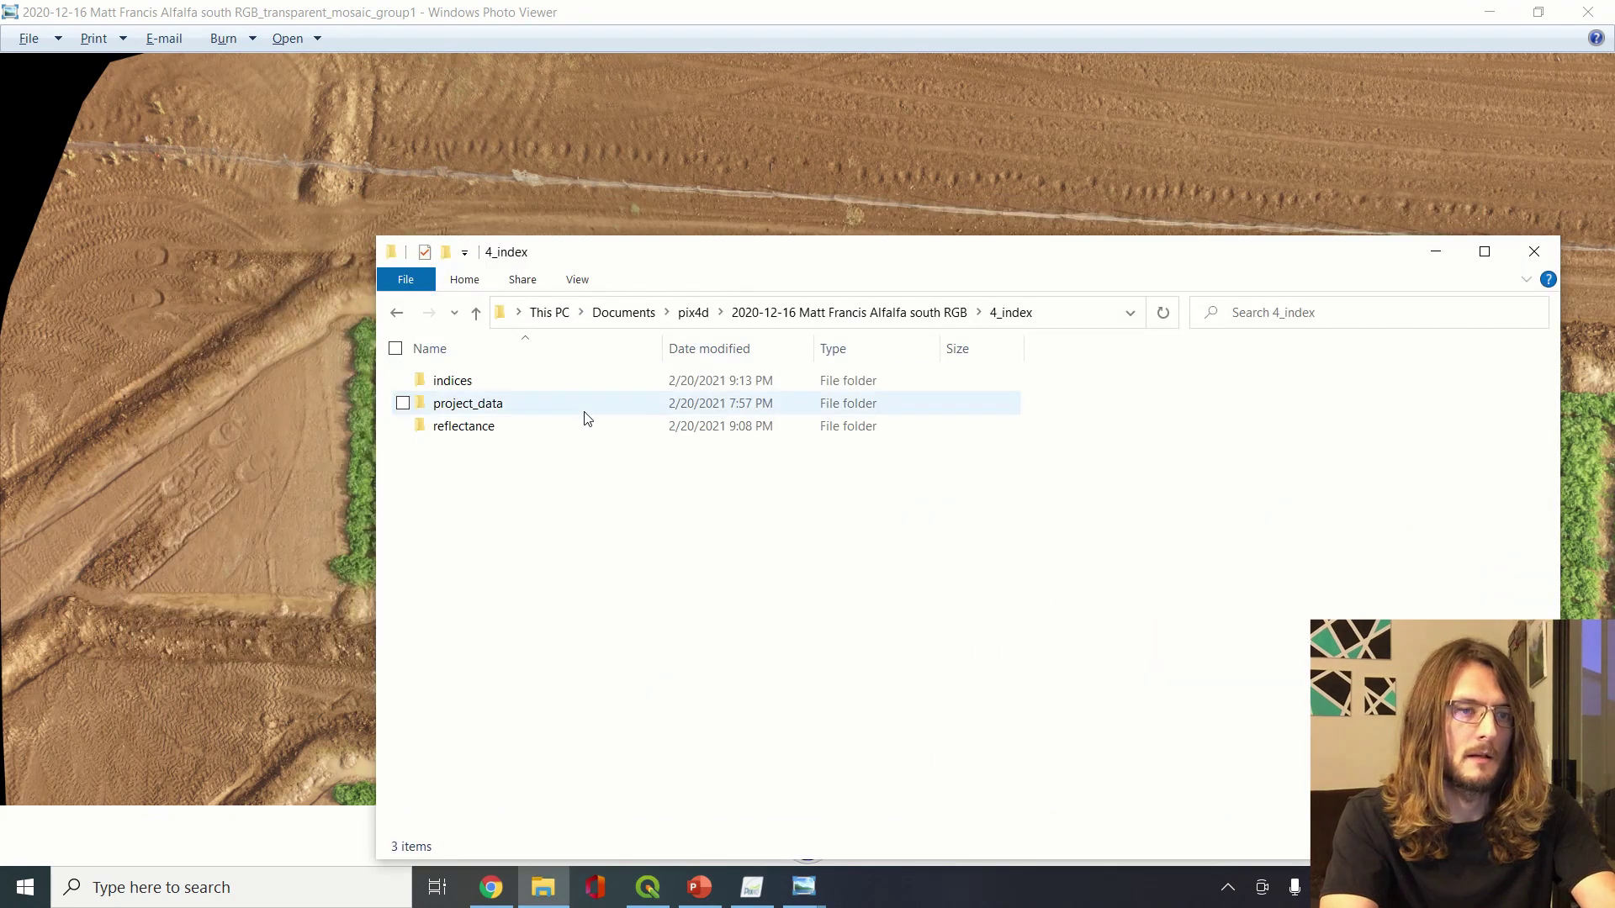
Open the RGB_index_red GeoTIFF from indices\red, then bring QGIS to the front
double_click(492, 388)
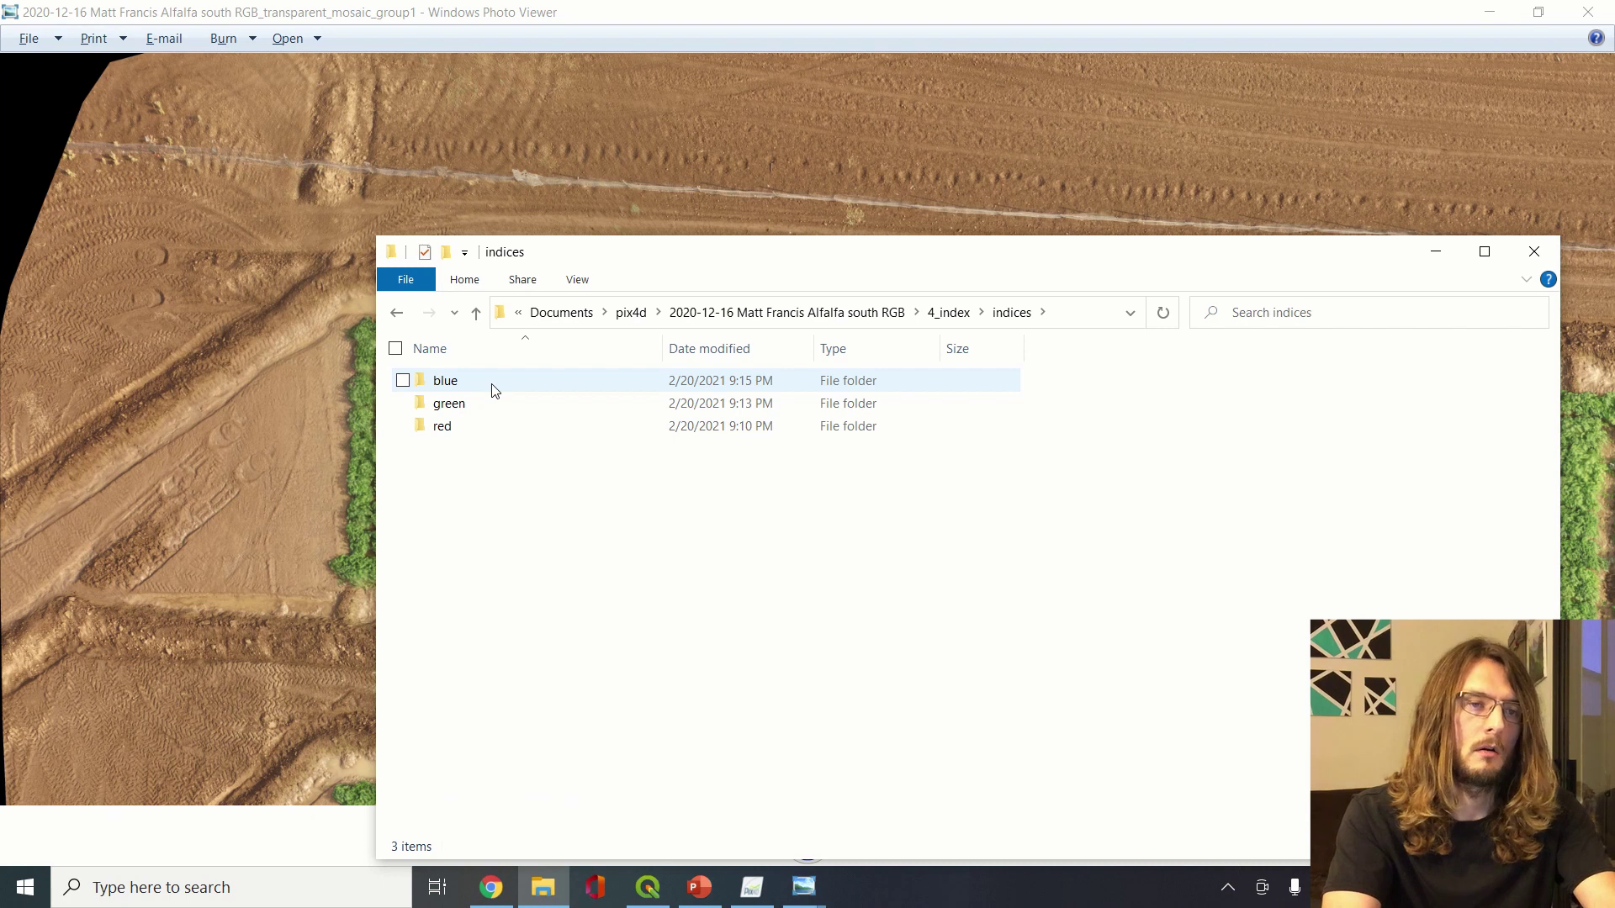
double_click(449, 428)
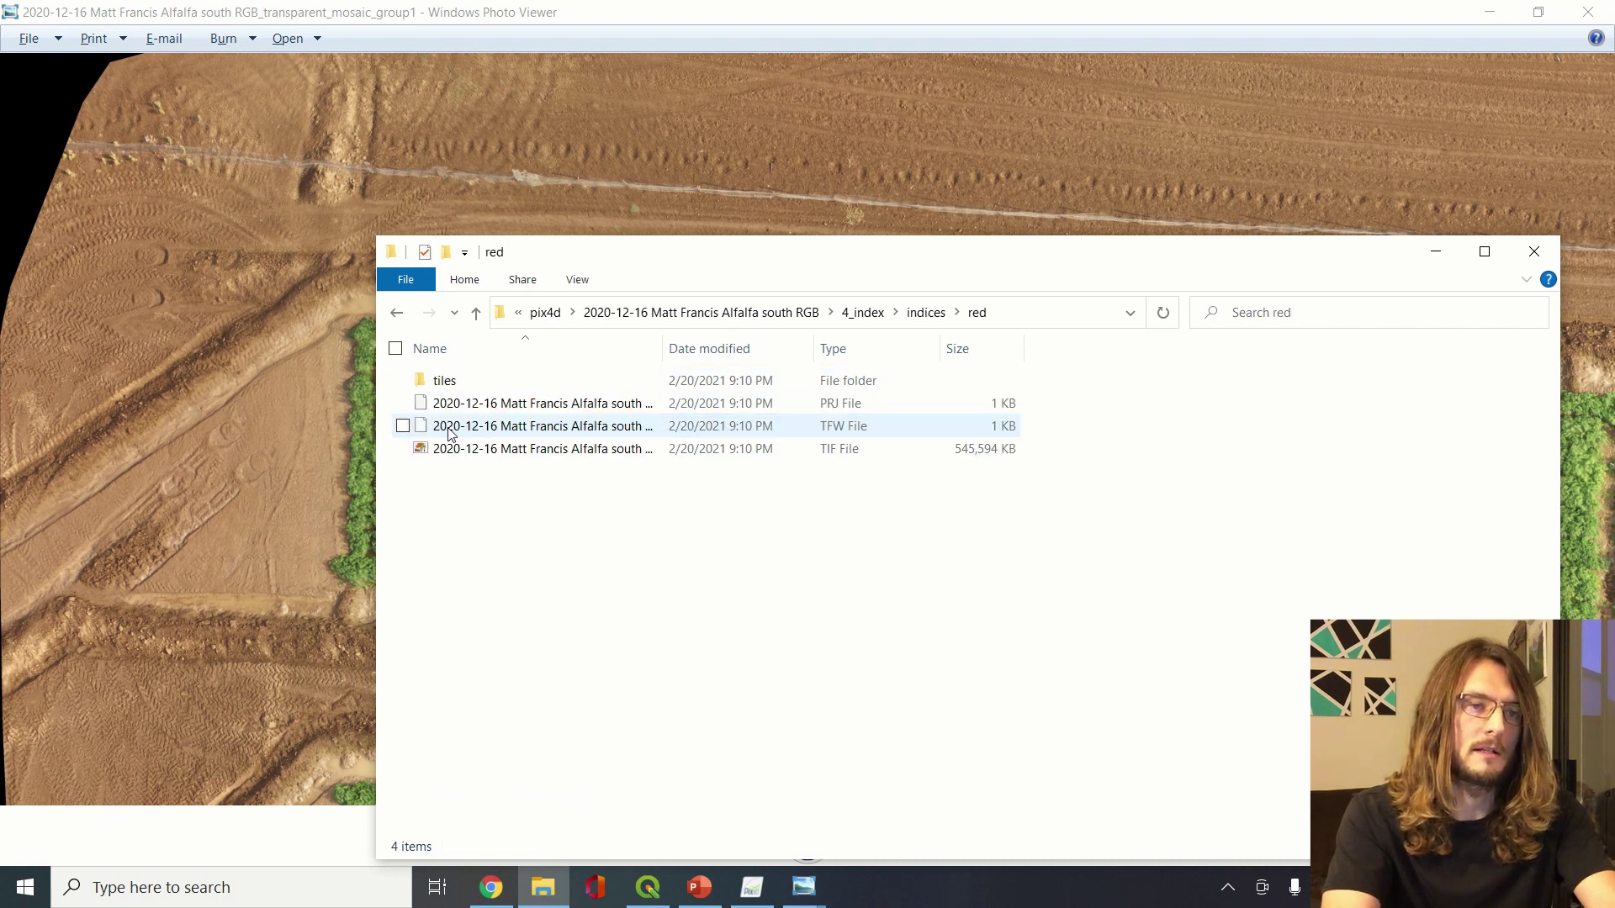
double_click(490, 452)
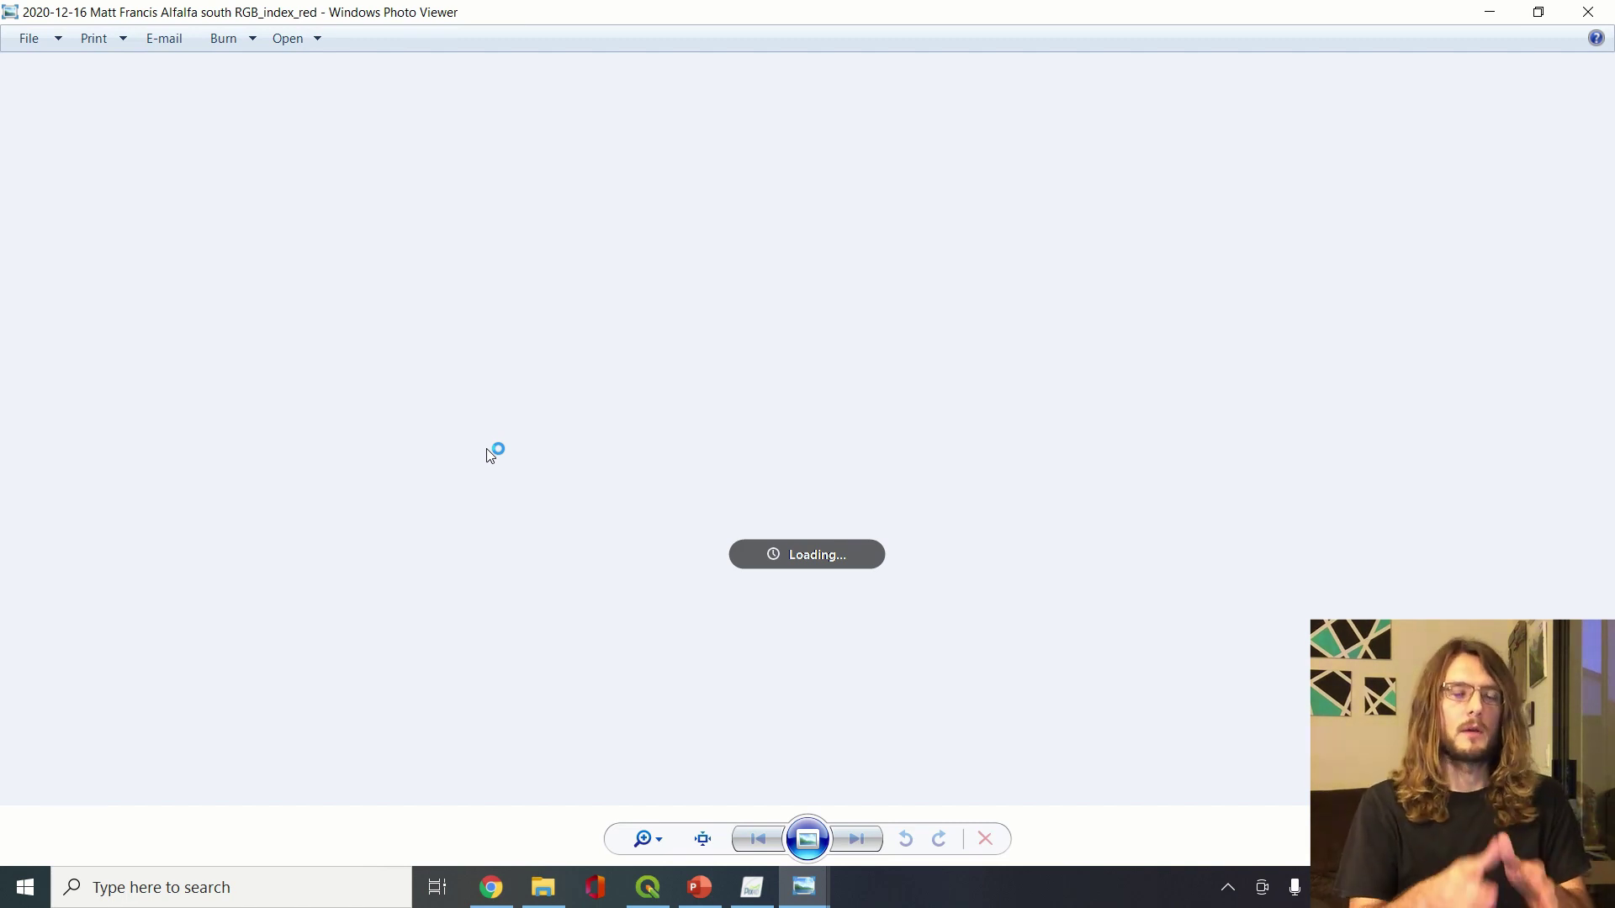
click(643, 893)
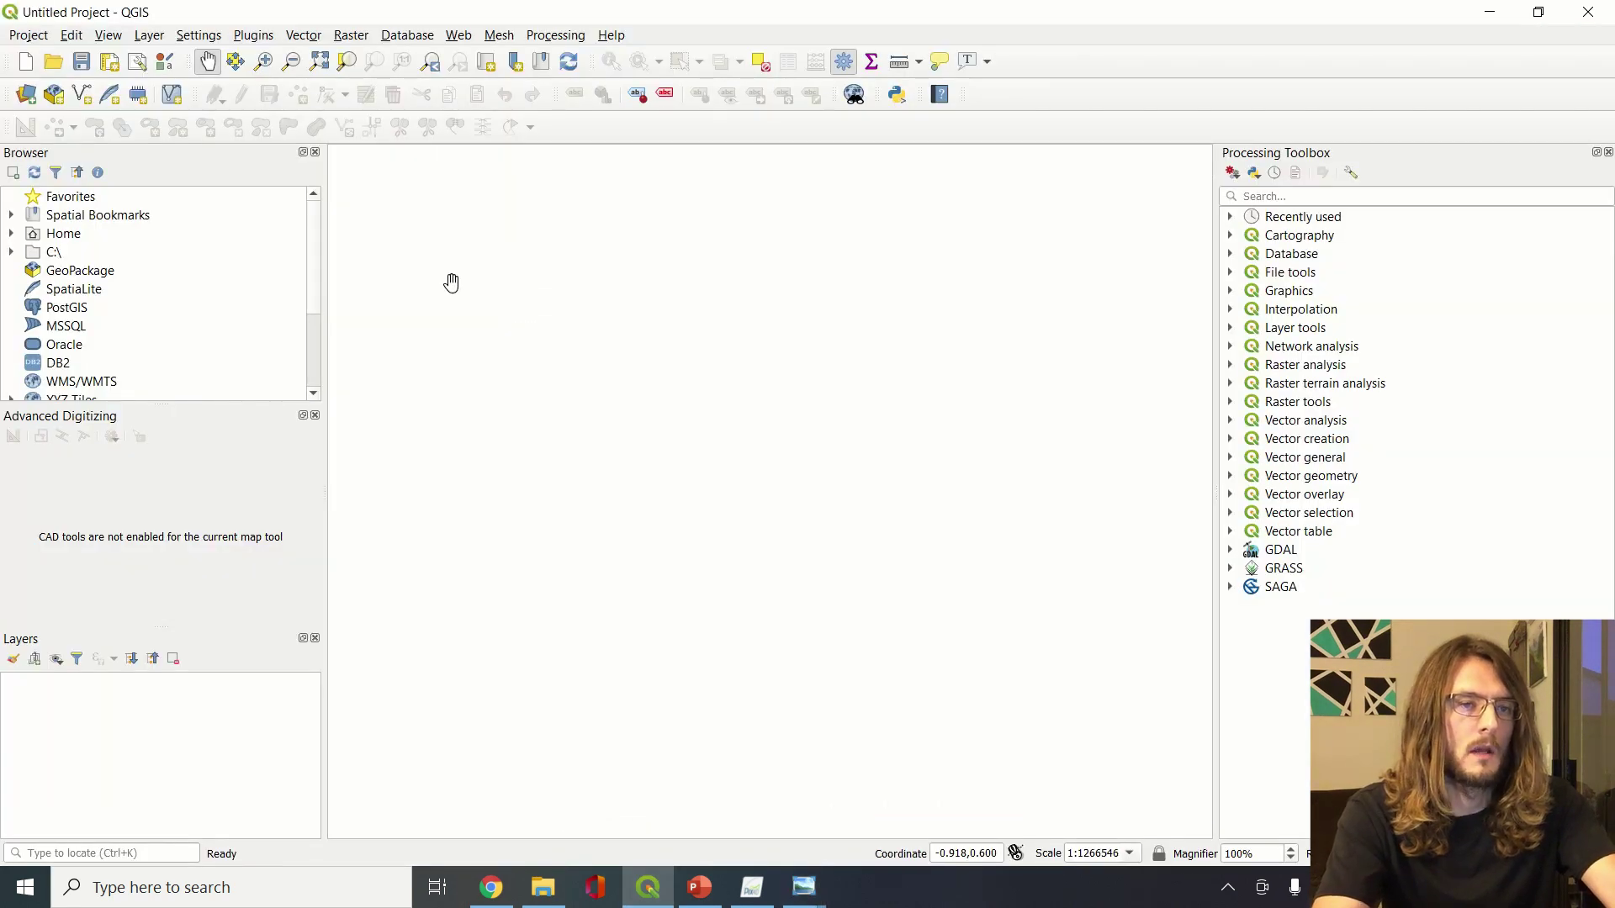
Open a blank QGIS project and snap it beside the red index folder in File Explorer
double_click(451, 281)
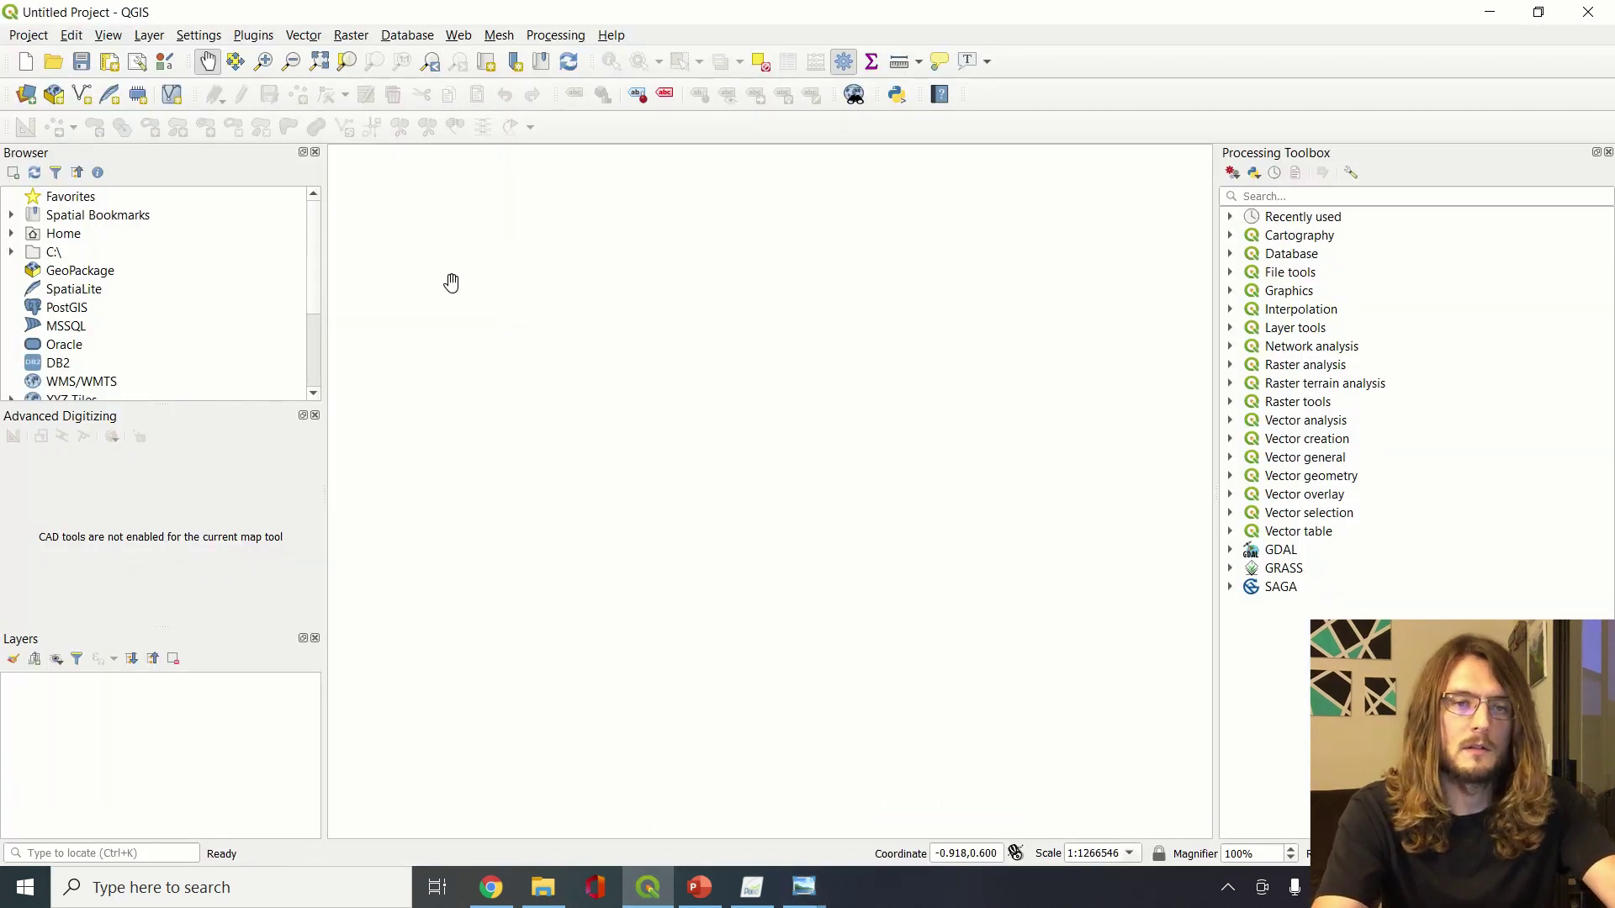
key(super+Right)
key(alt+Tab)
key(alt+Tab)
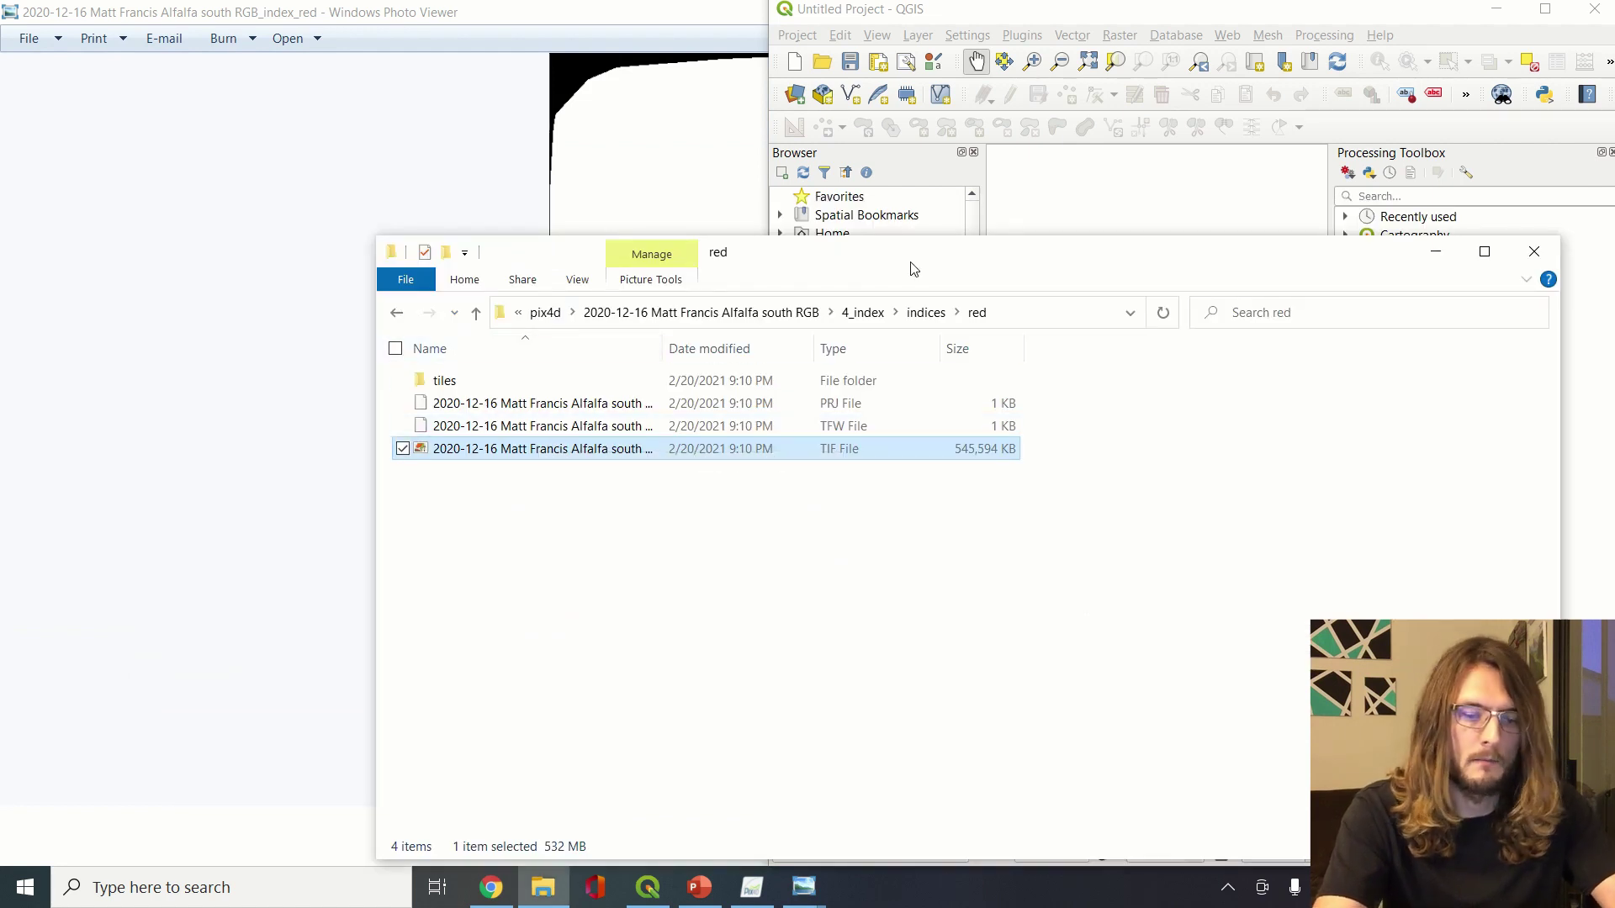
key(super+Left)
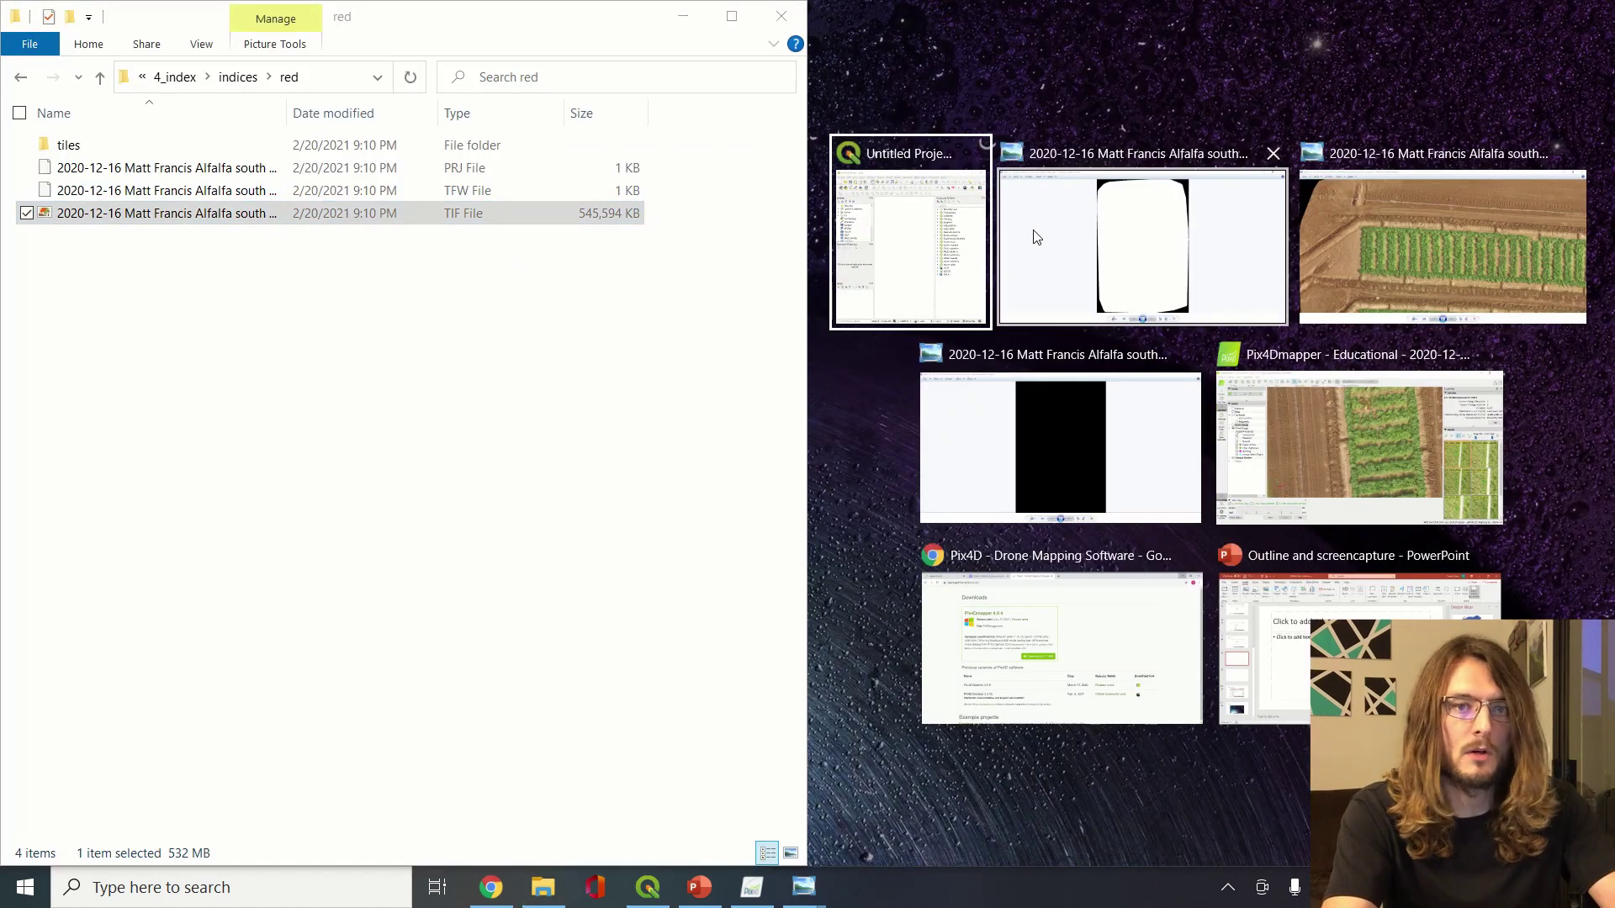
click(928, 232)
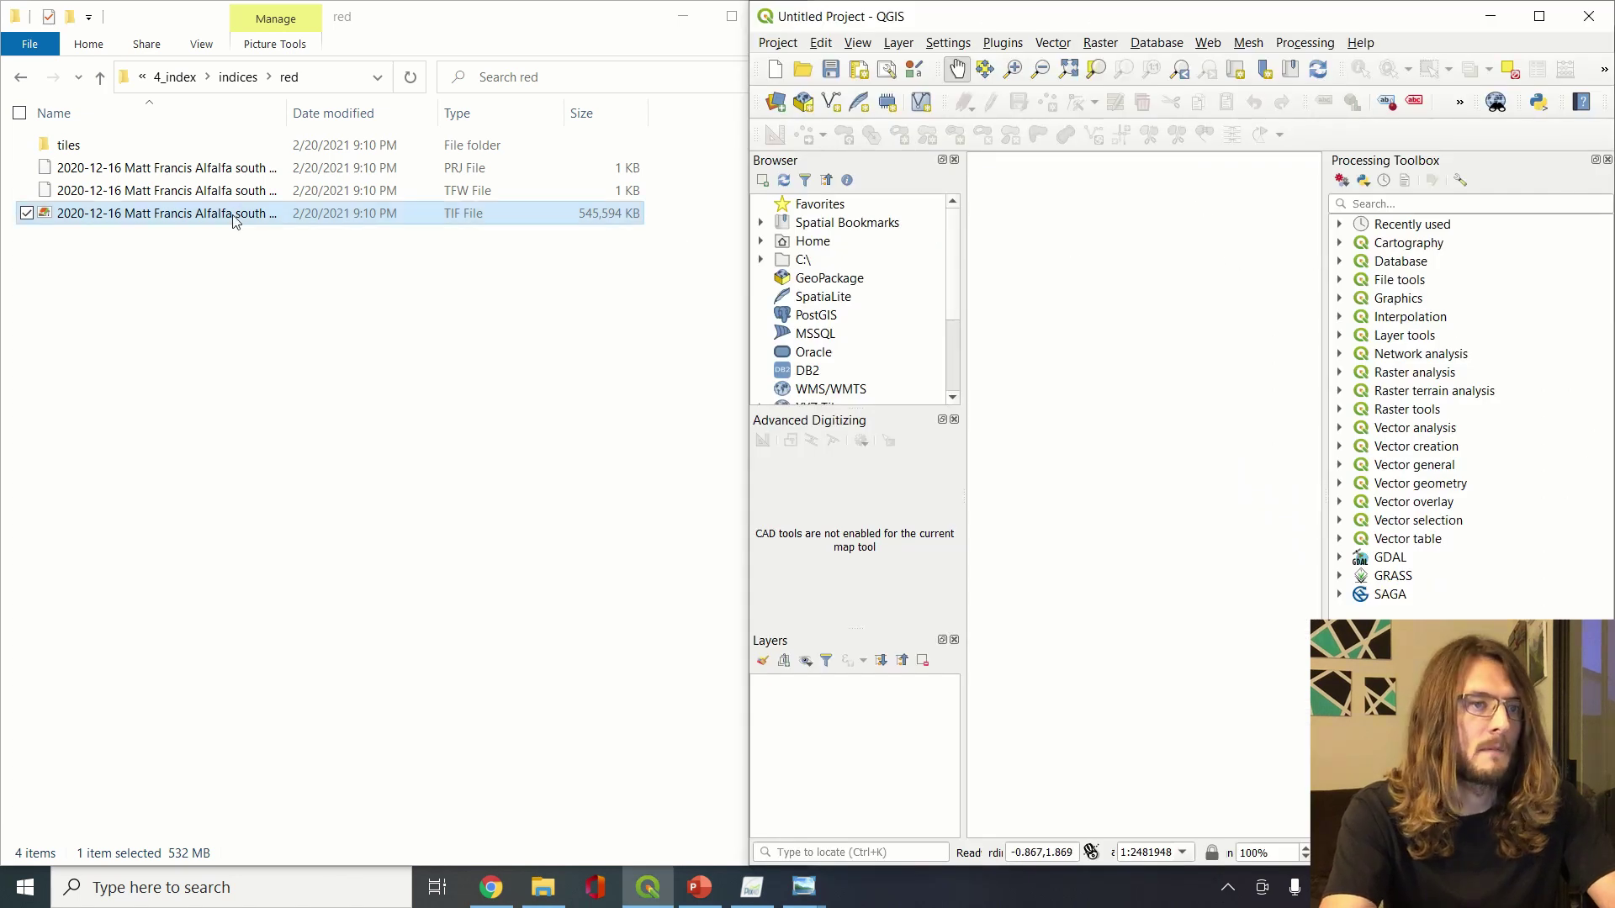
Add the red index TIF as a QGIS layer, zoom in, and return Explorer to 4_index
drag(225, 214, 1164, 455)
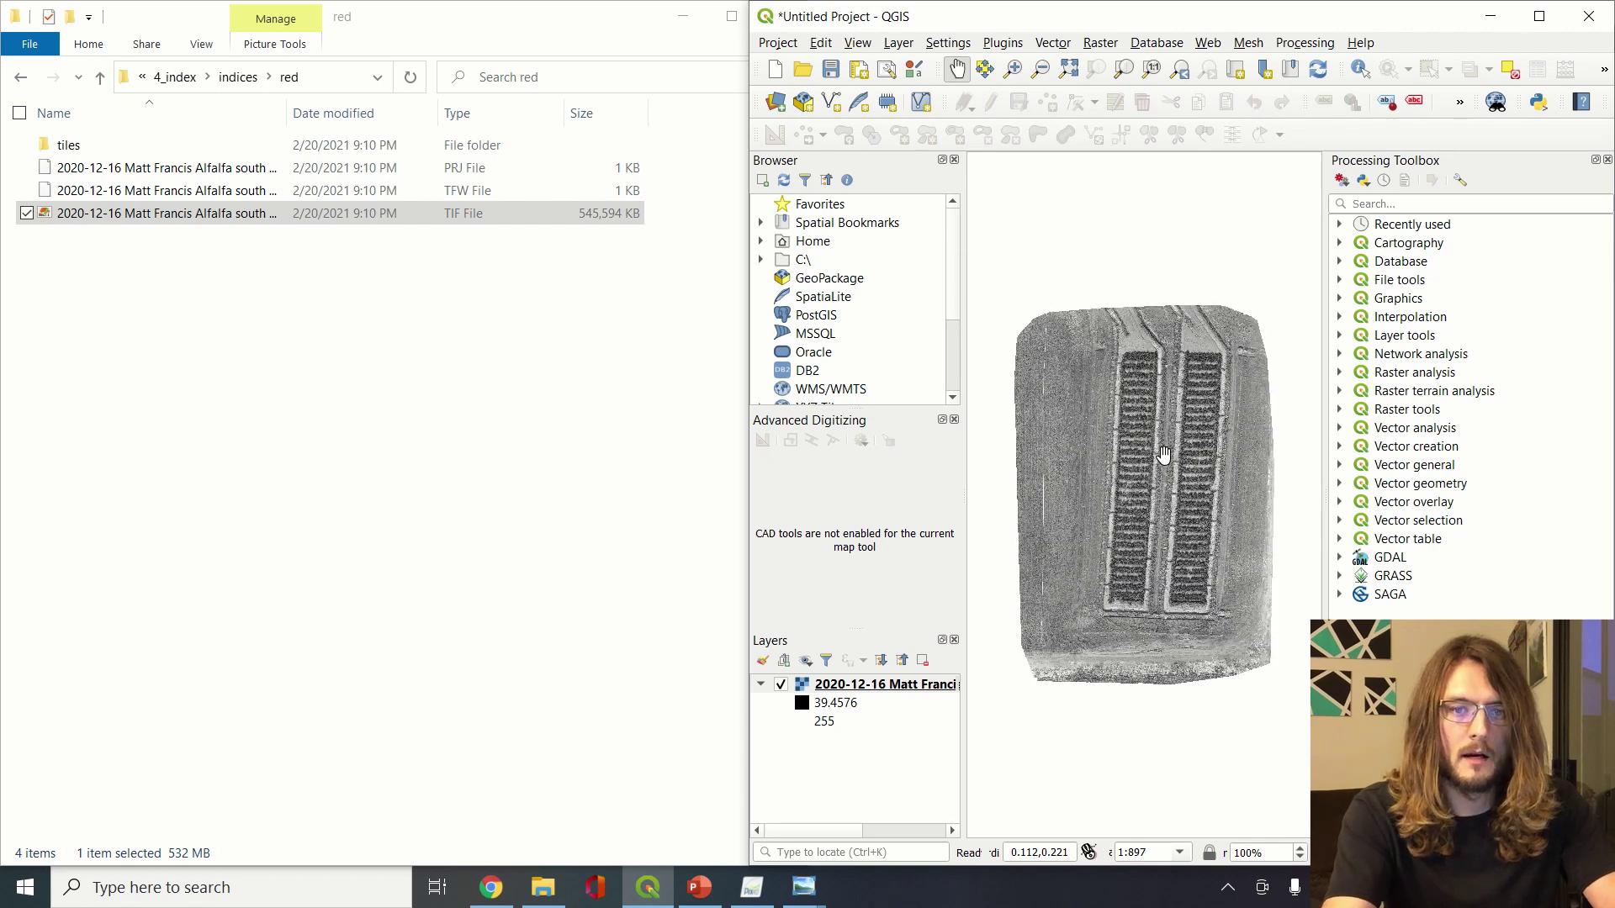
scroll(1165, 463, up, 5)
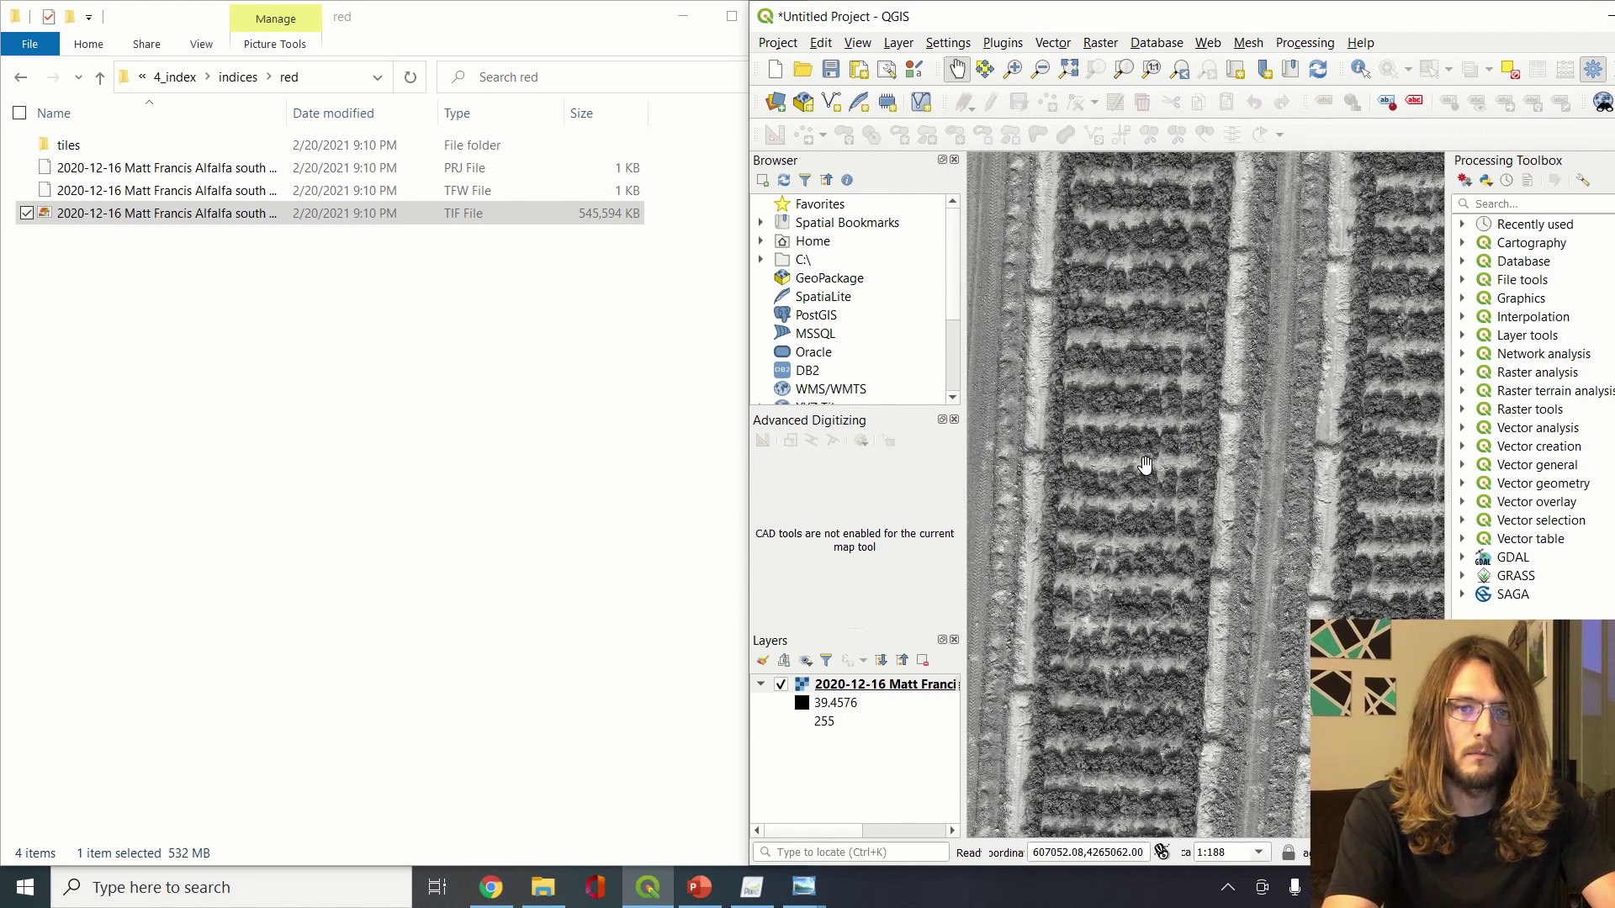
scroll(1145, 465, up, 1)
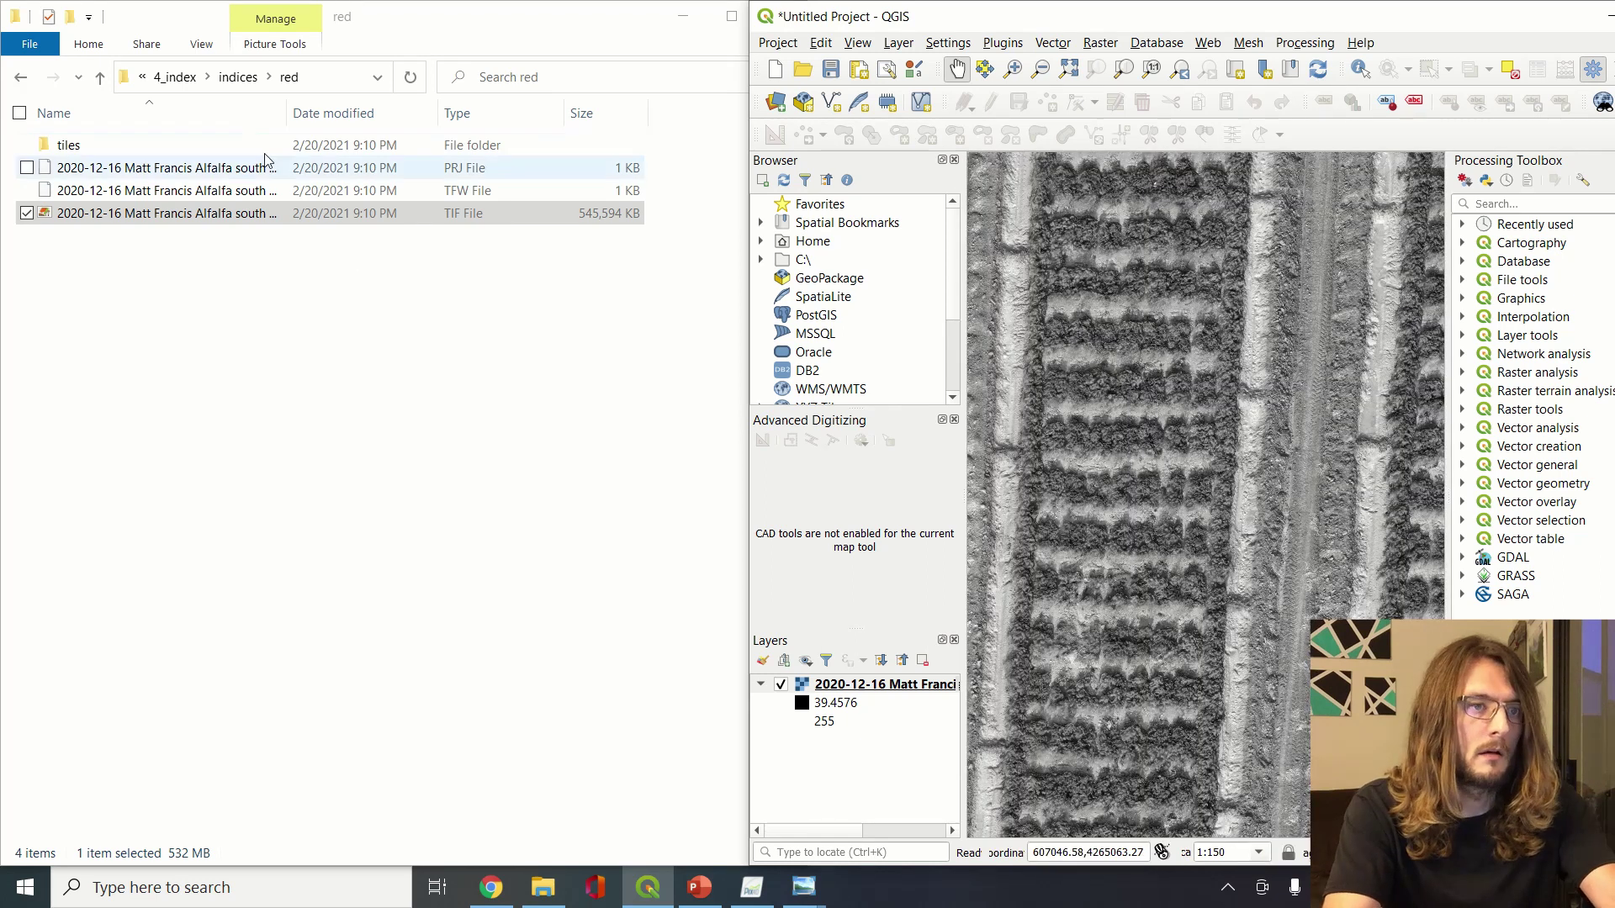
click(236, 76)
click(174, 76)
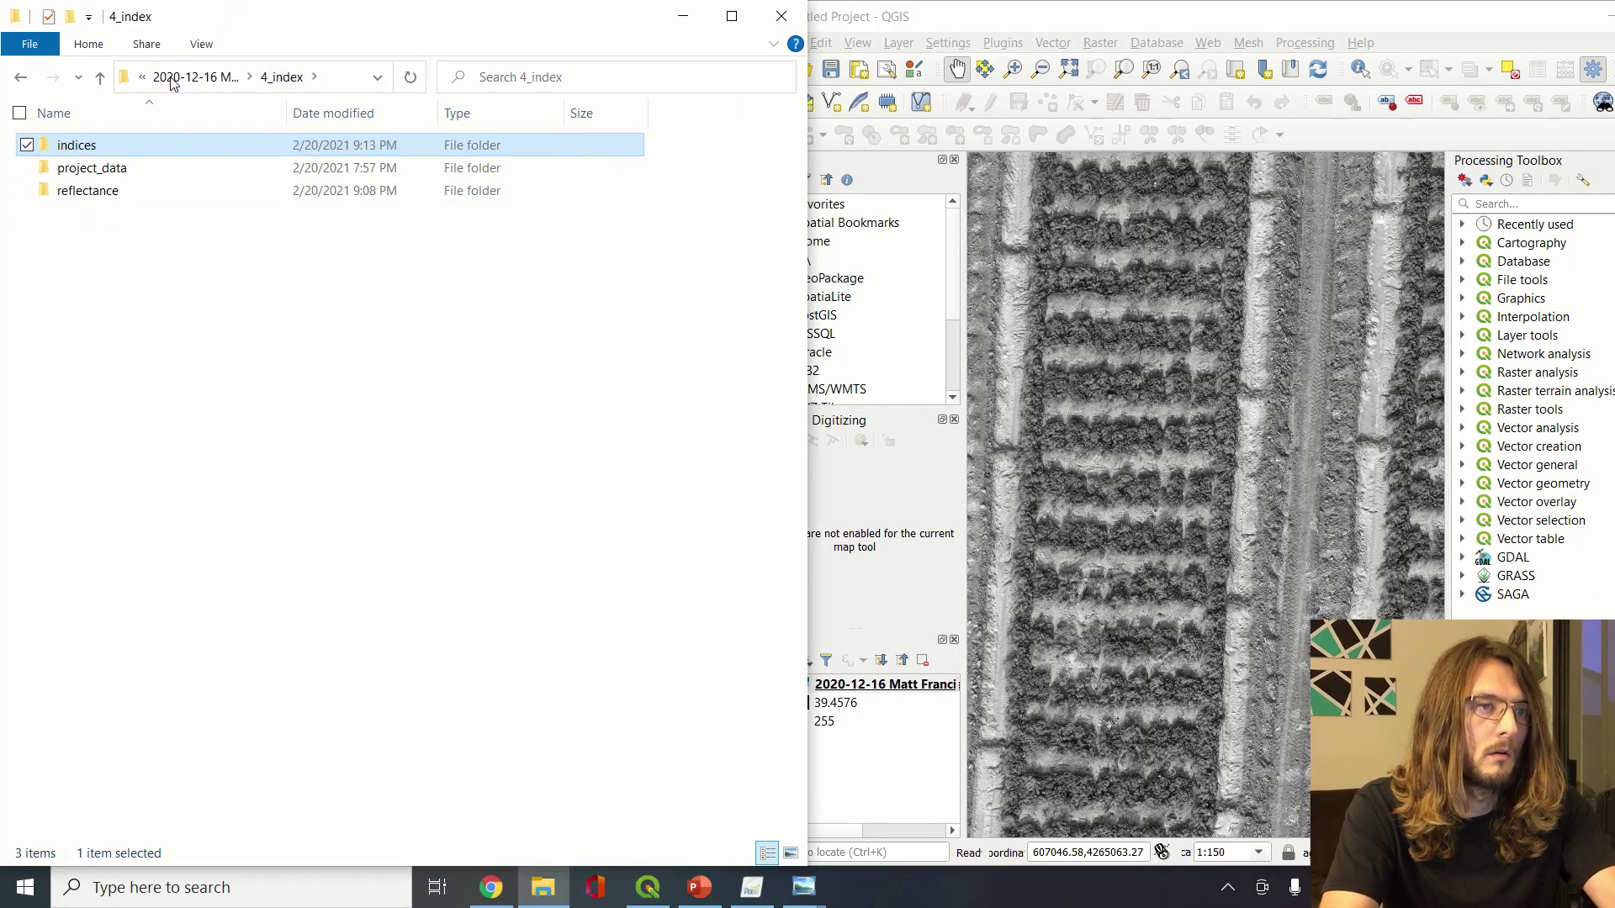
Add the DSM TIF from 3_dsm_ortho\1_dsm as a second QGIS layer
click(172, 76)
double_click(194, 193)
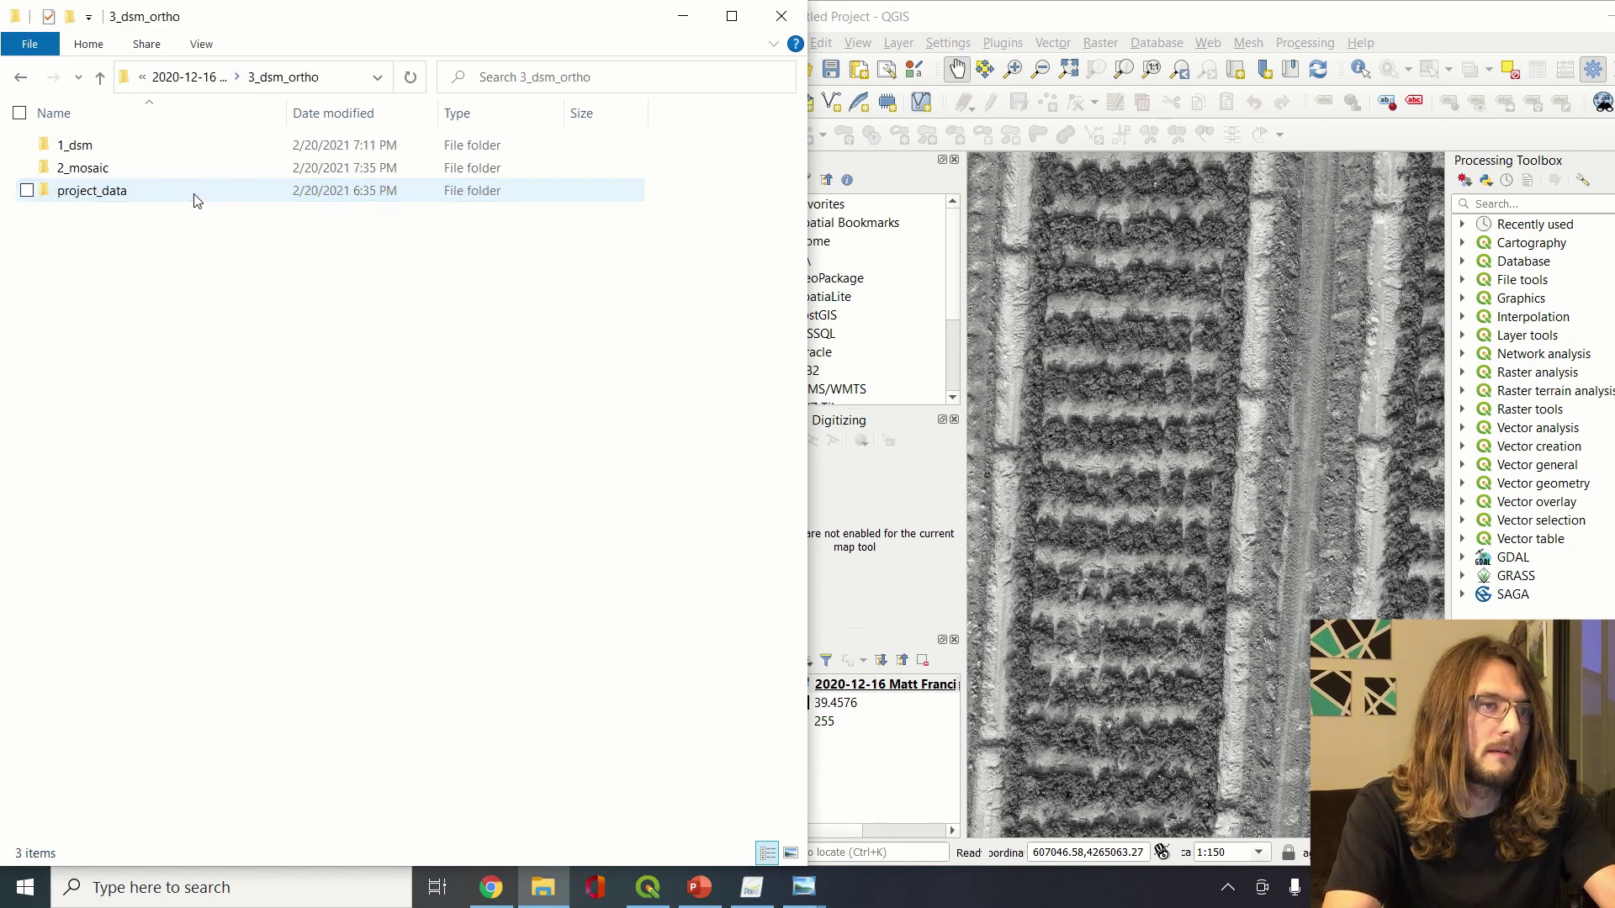
double_click(177, 152)
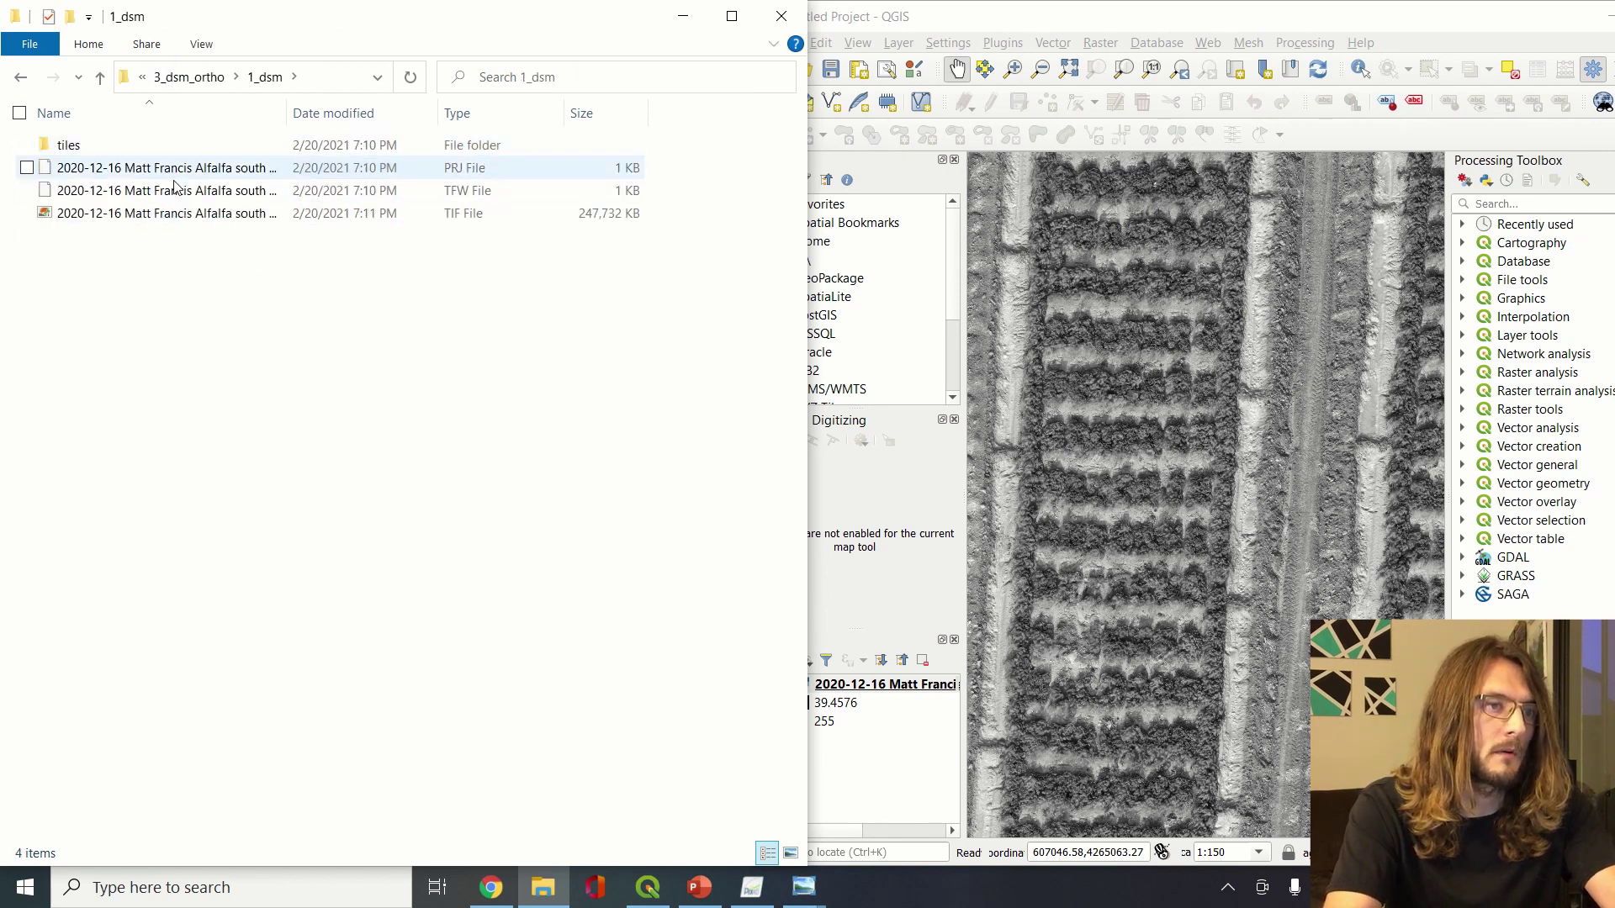
drag(184, 219, 1199, 439)
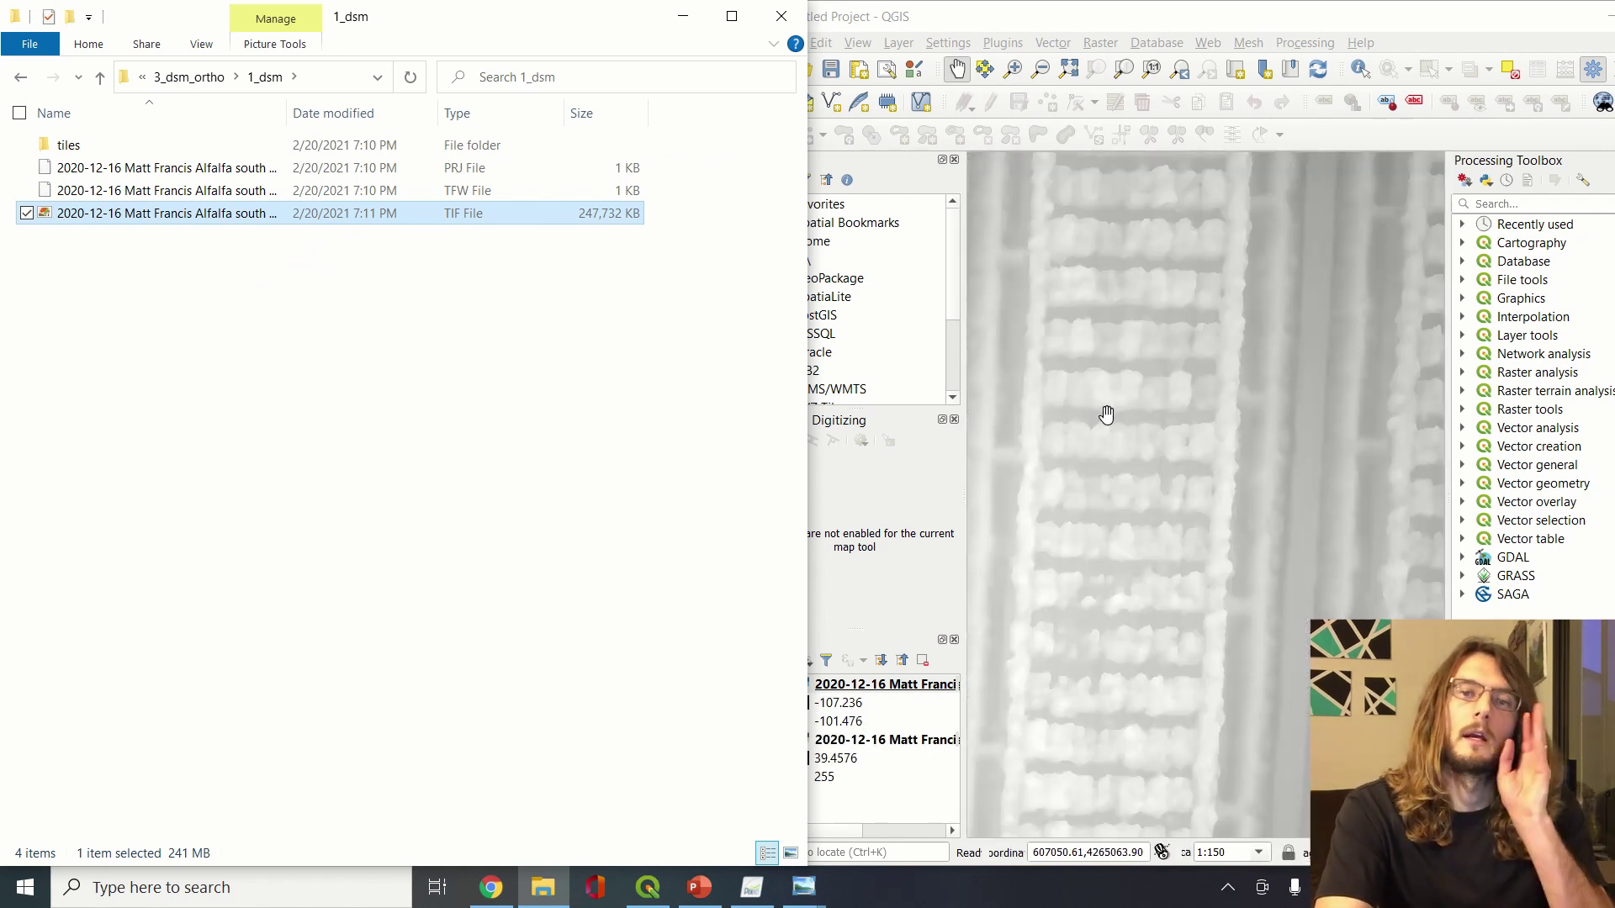
Maximize QGIS to fill the screen and zoom in on the DSM layer
drag(1272, 450, 1054, 397)
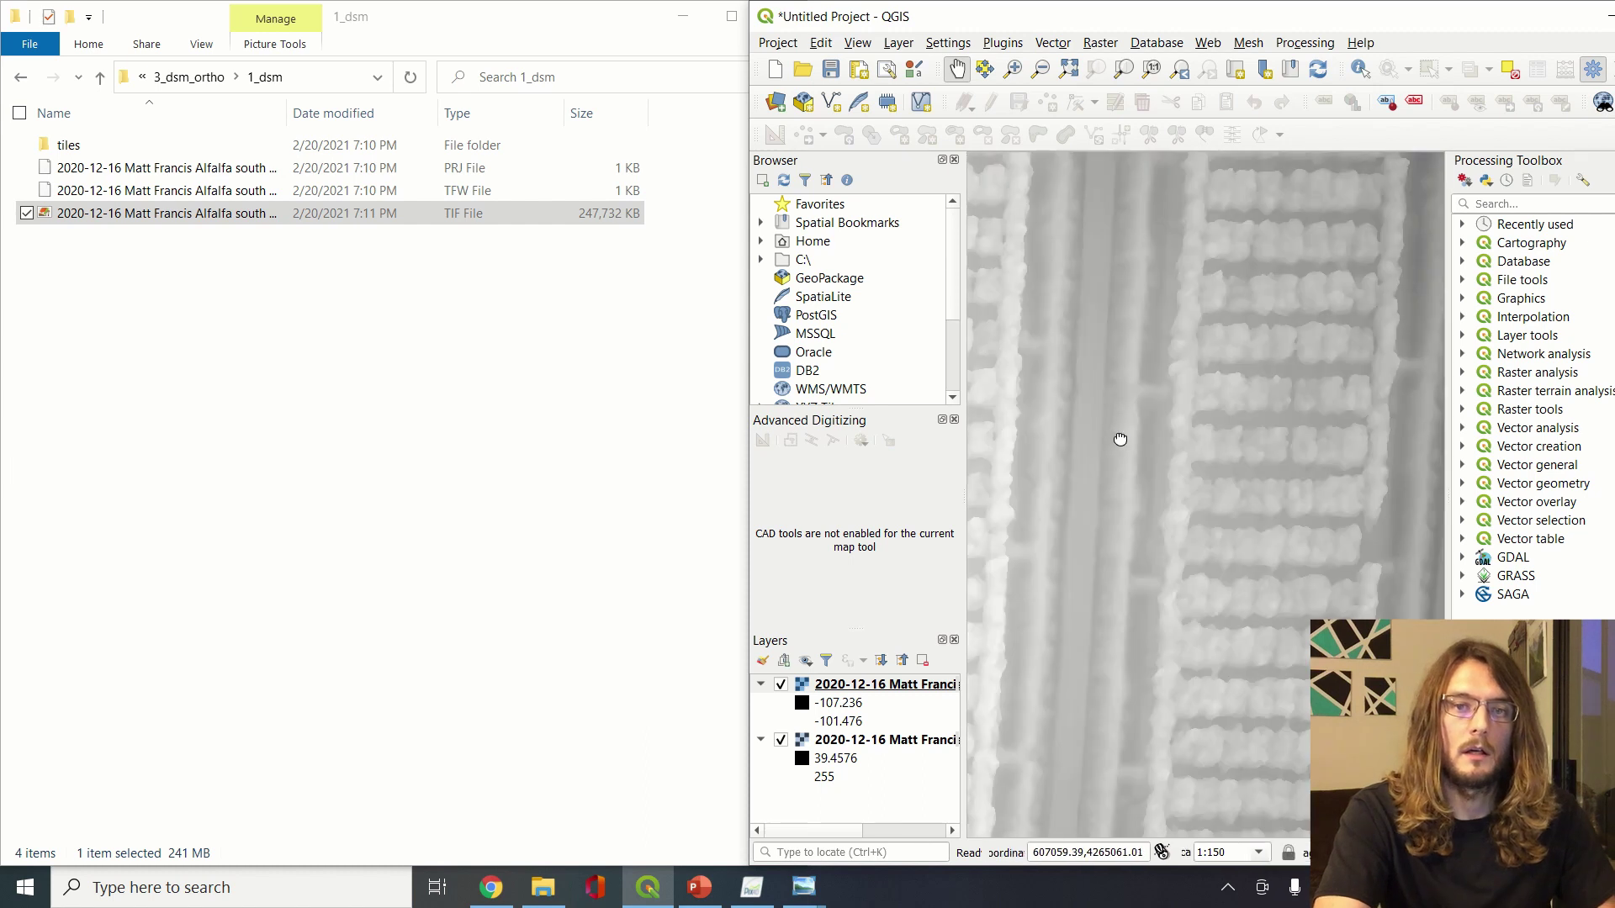
drag(1120, 439, 1418, 497)
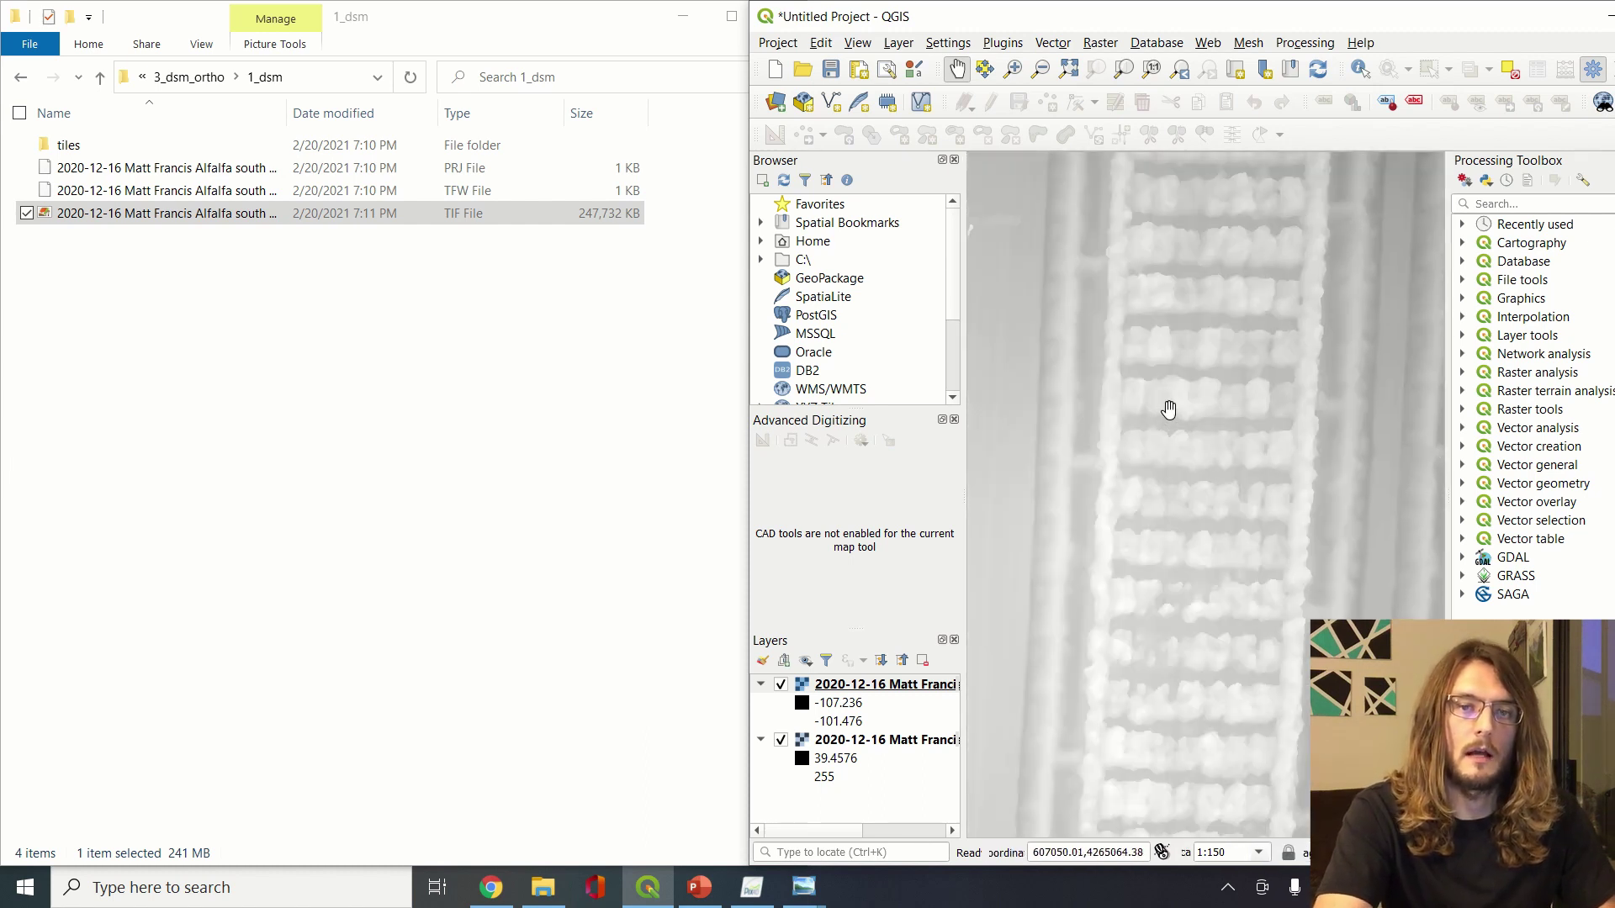
drag(1493, 6, 1378, 20)
click(1546, 30)
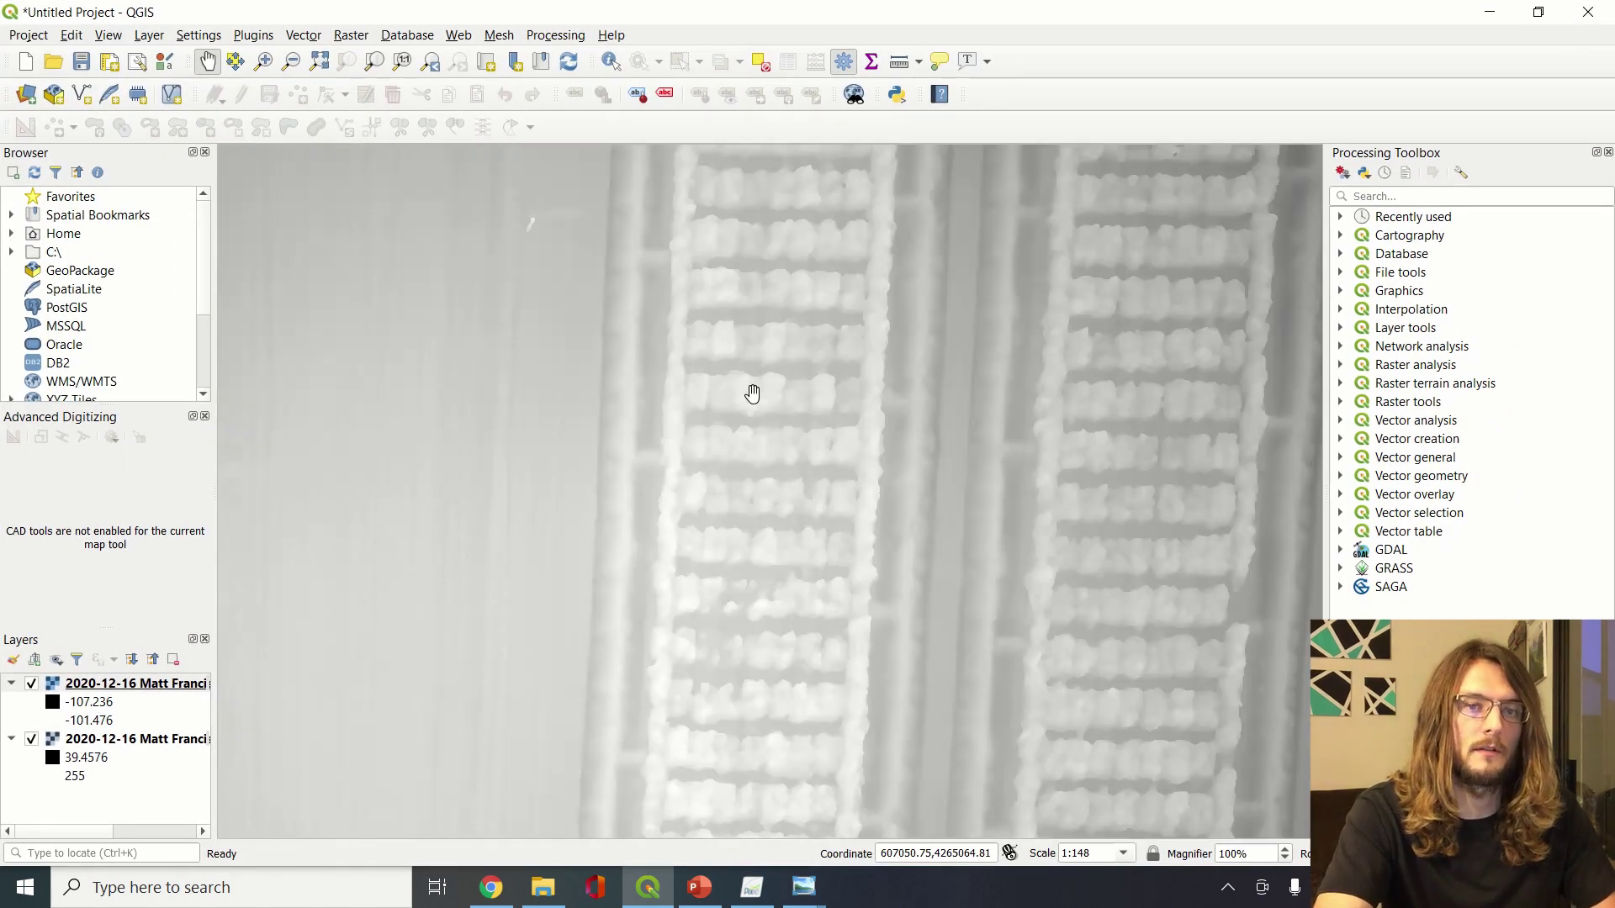
scroll(752, 394, up, 3)
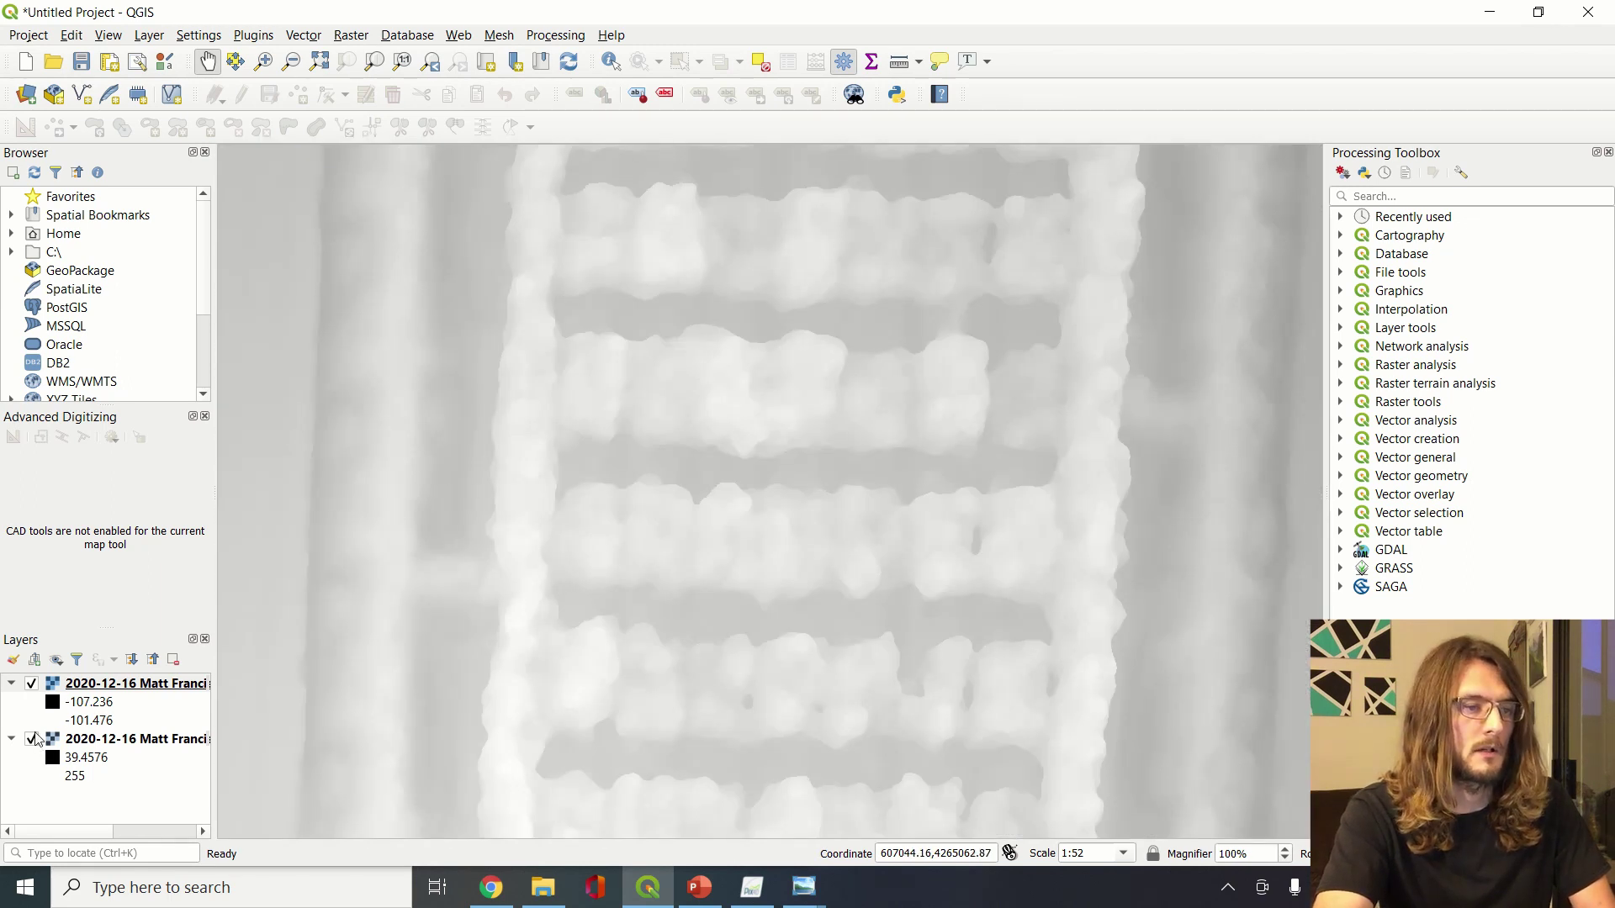
Uncheck the red index layer in QGIS so only the DSM surface is visible
click(32, 733)
click(33, 739)
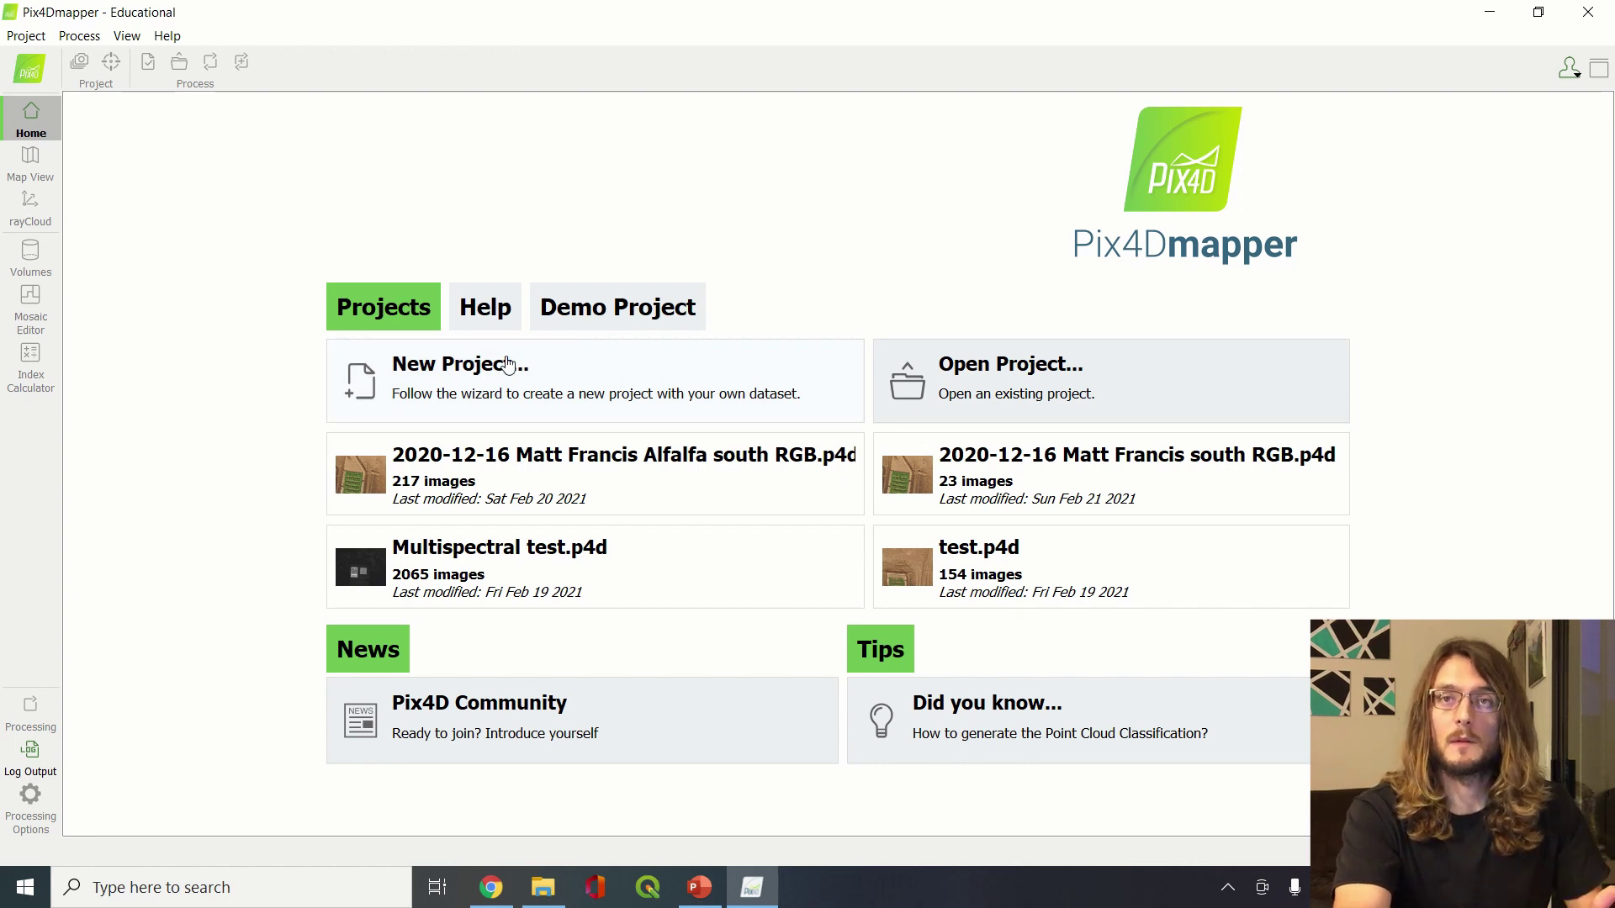
Create a new Pix4D project with the pasted south-field multispectral name and begin adding images
click(507, 383)
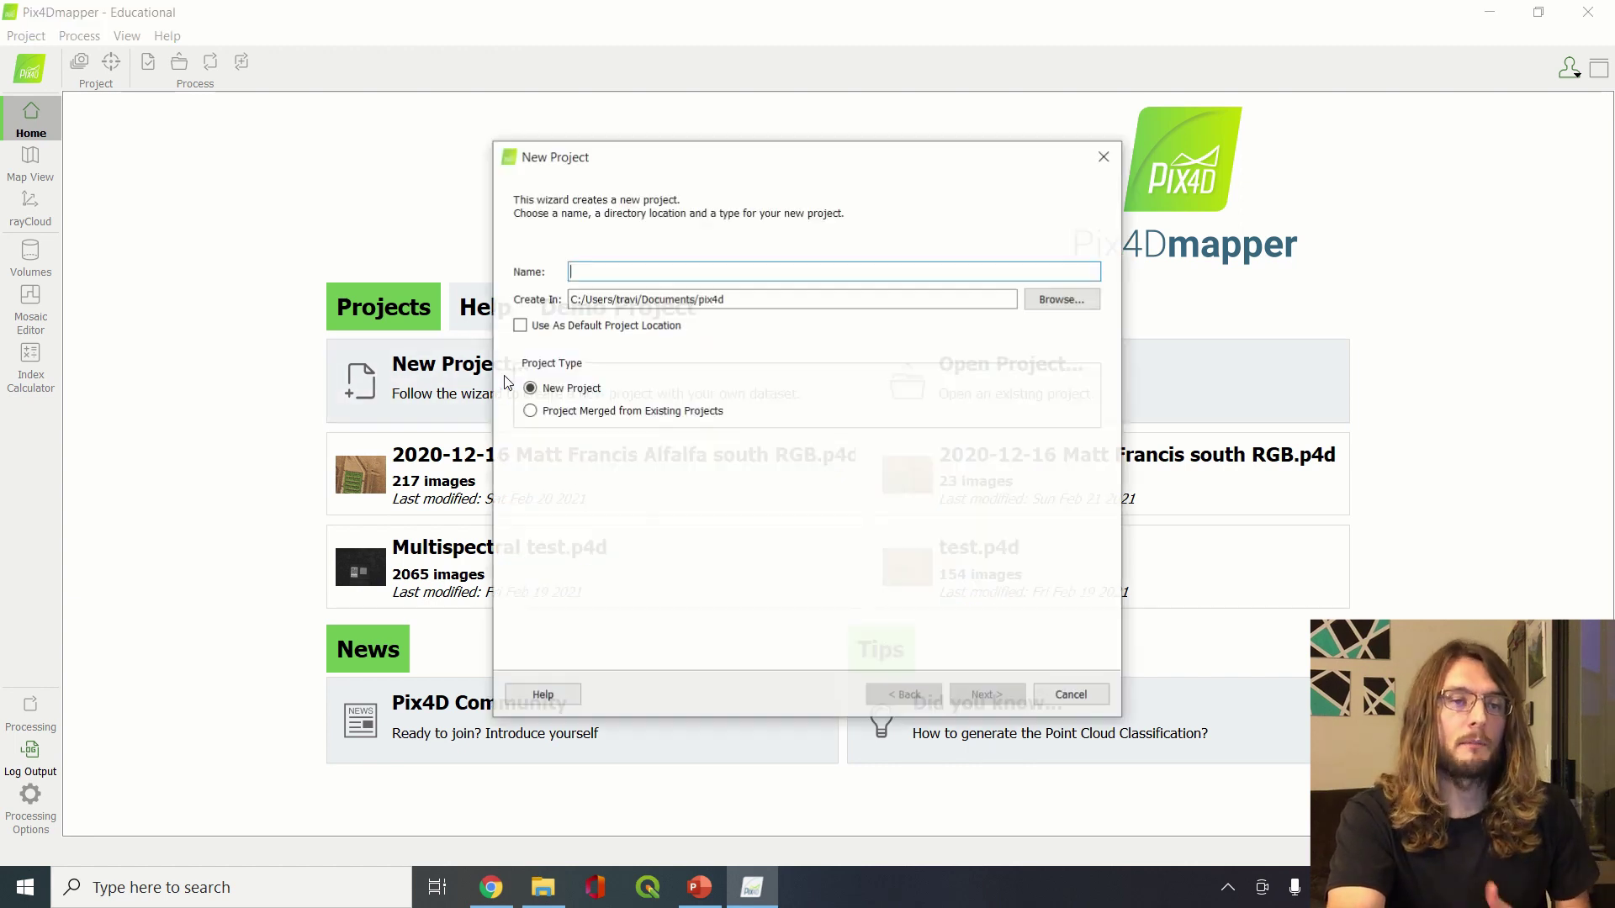
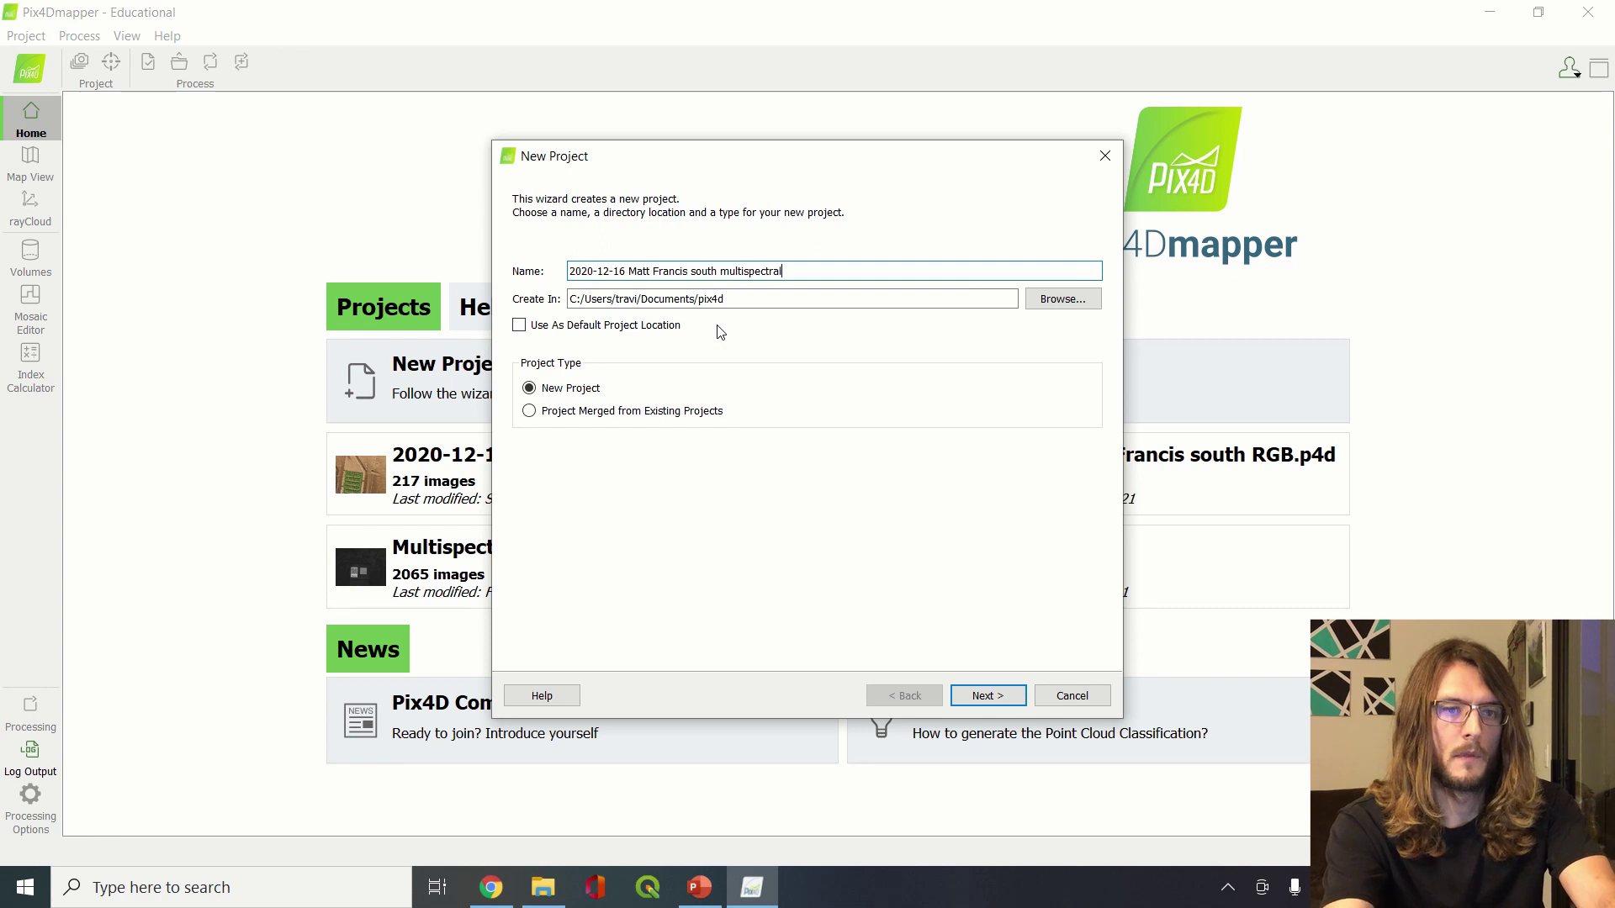
click(1001, 684)
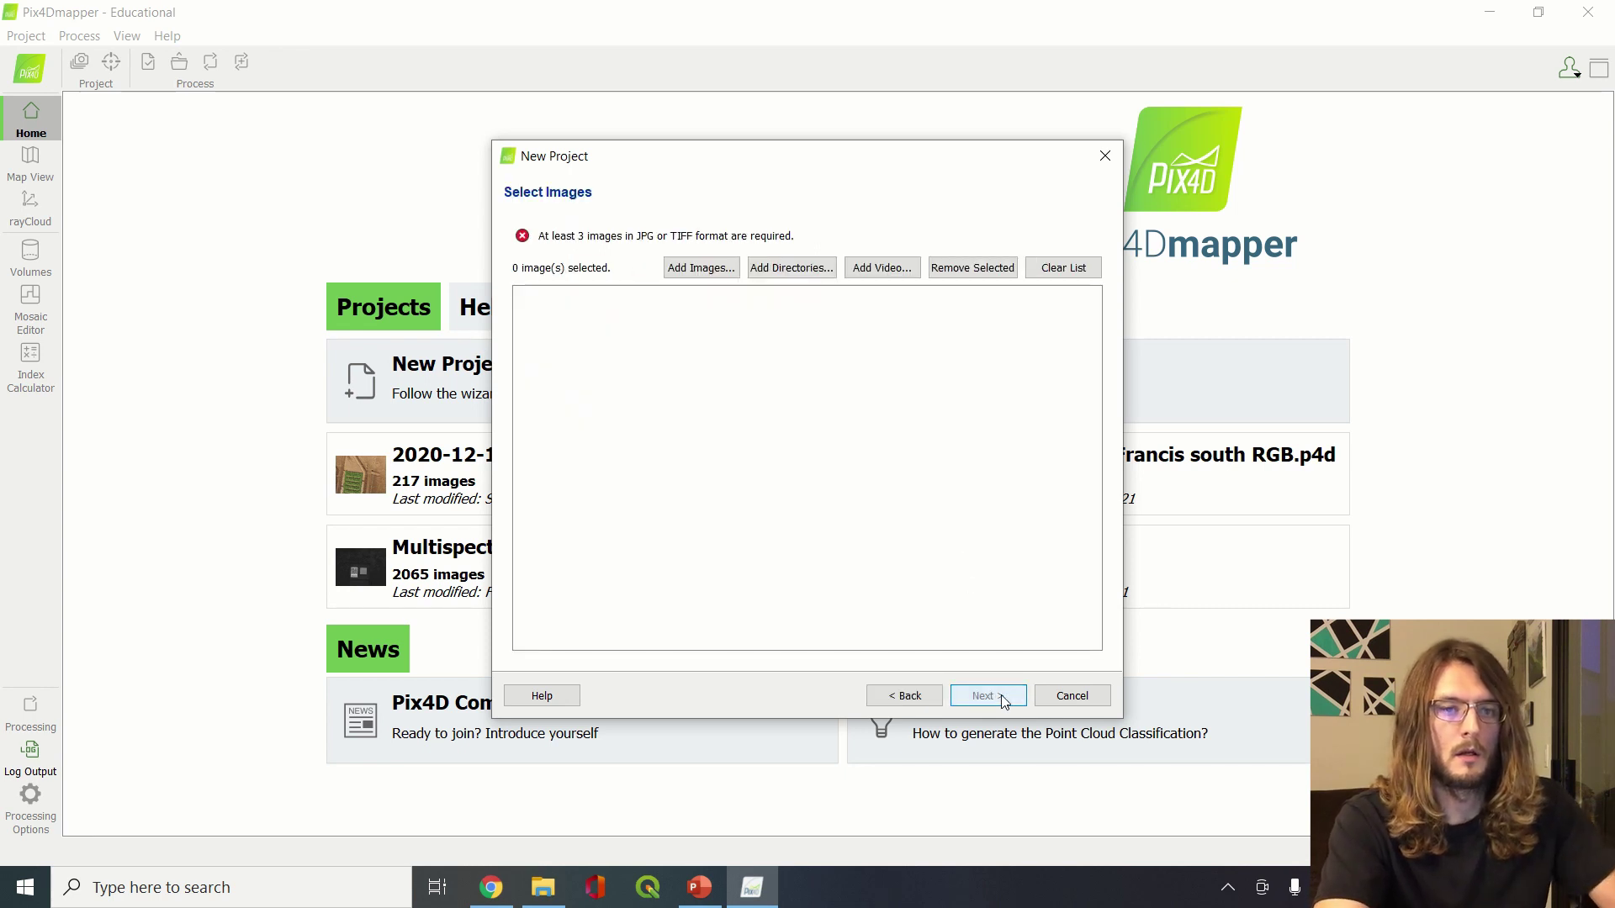
click(703, 268)
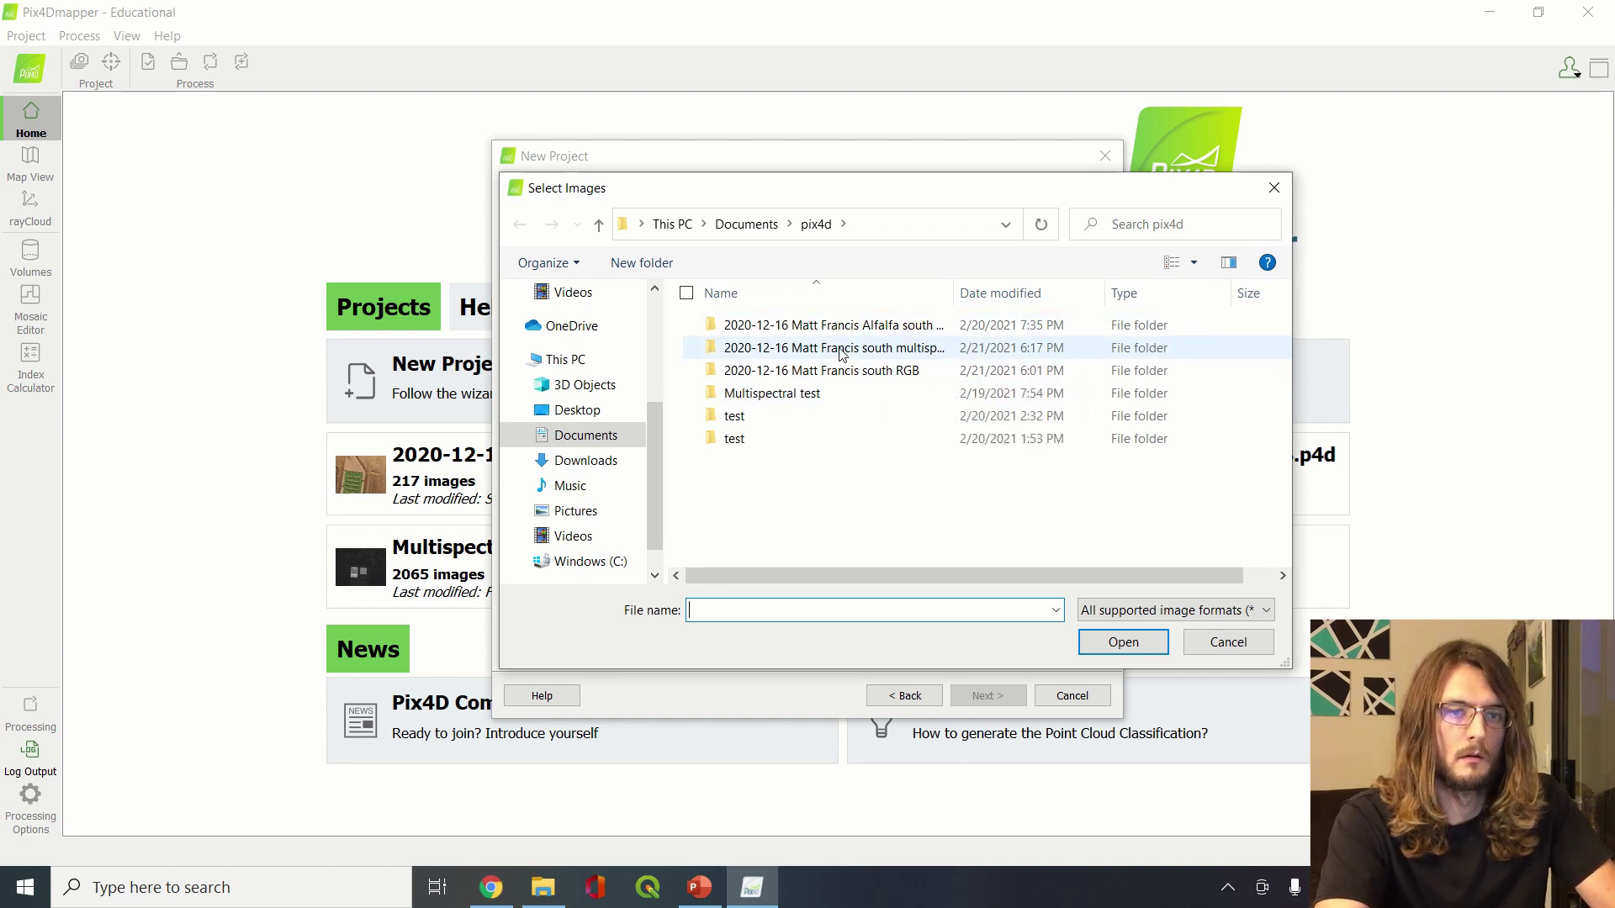
Add all images from the RedEdge-M 0003SET\000 folder in Downloads
click(580, 461)
double_click(787, 350)
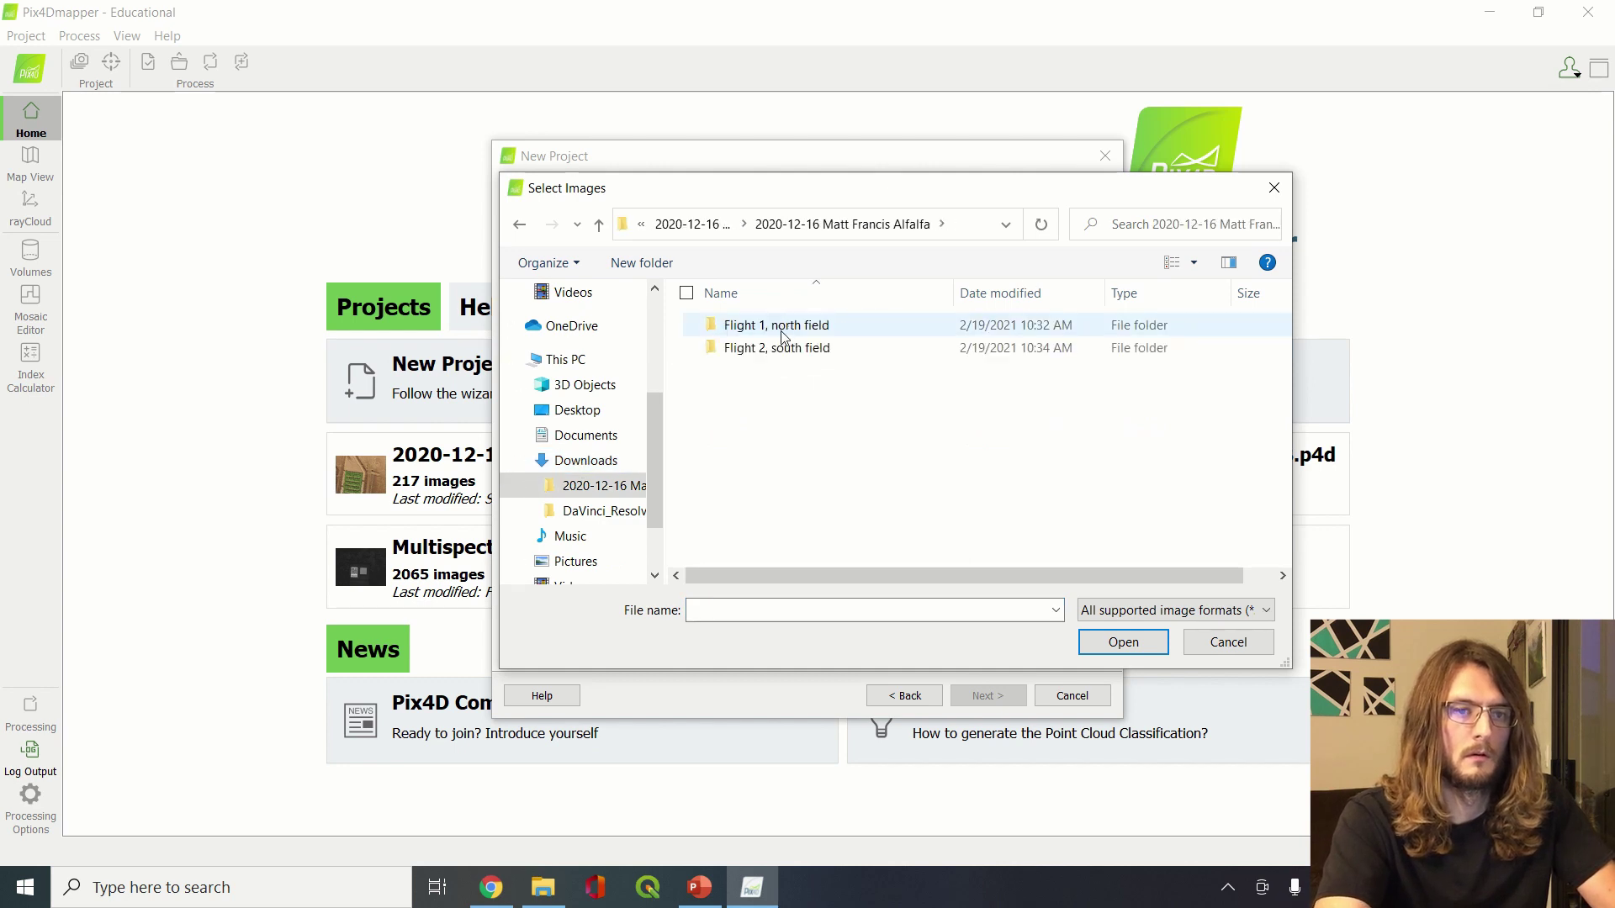
double_click(769, 348)
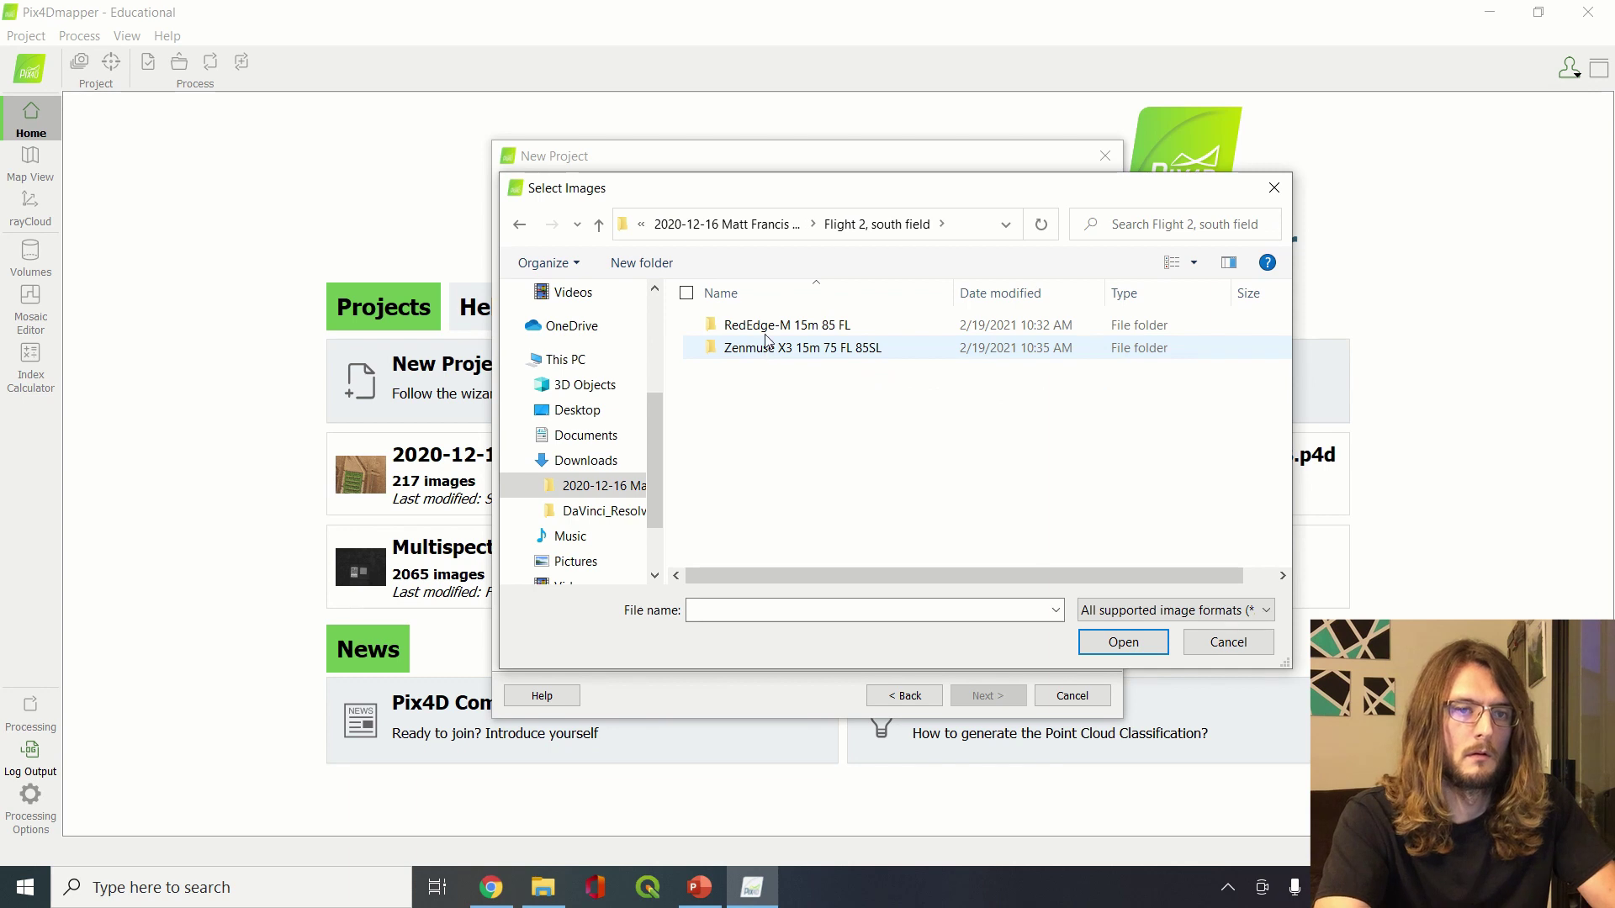
double_click(765, 333)
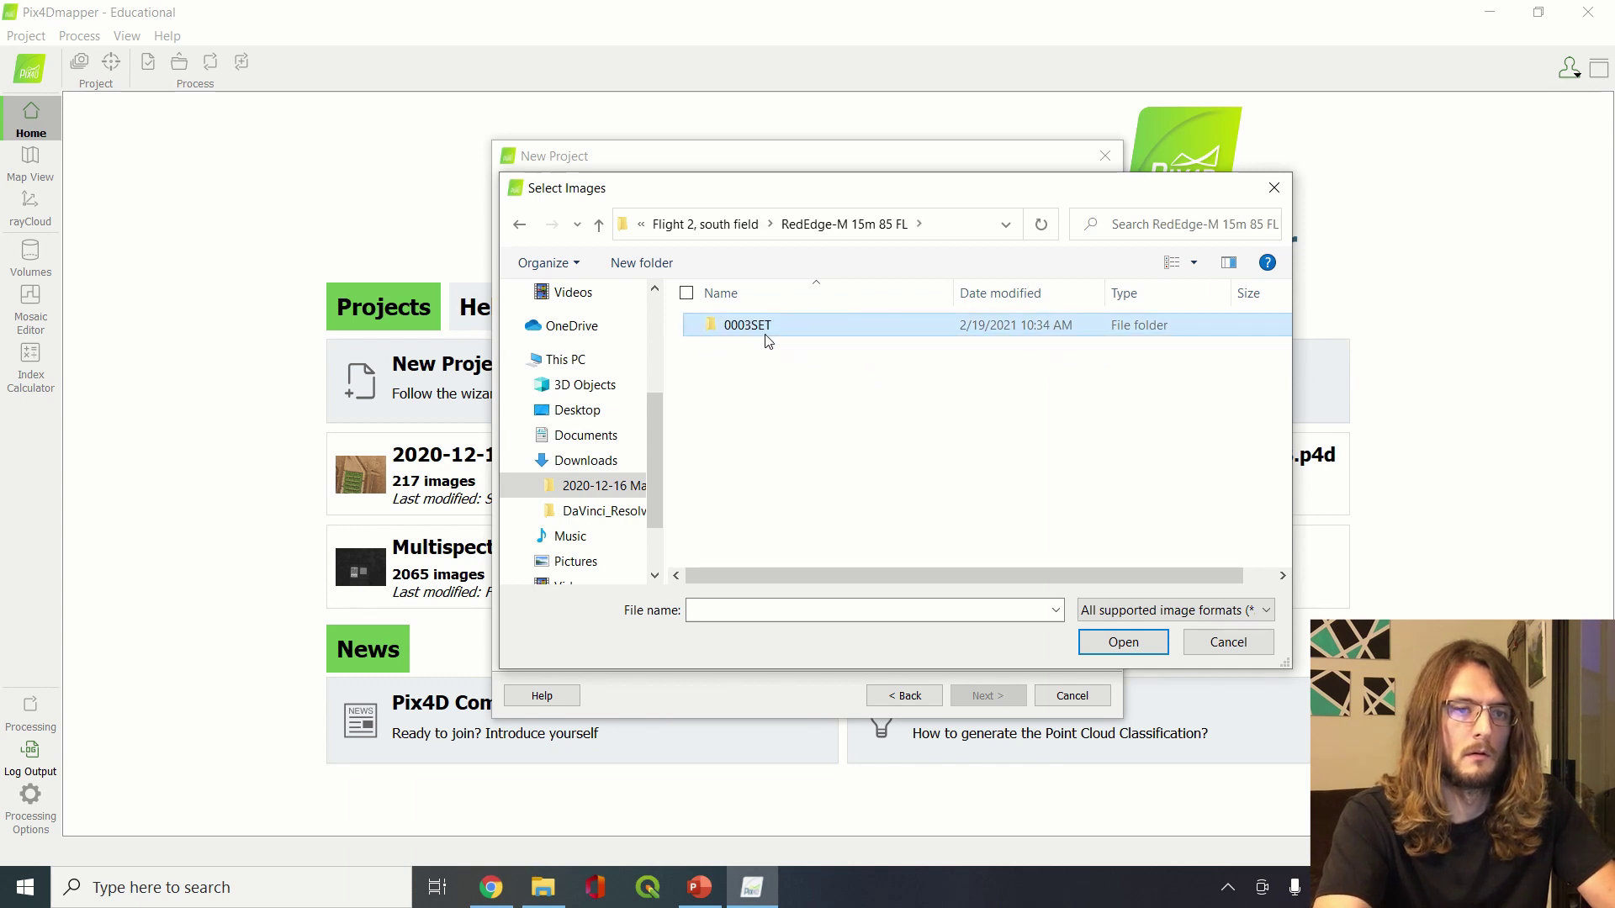
double_click(766, 333)
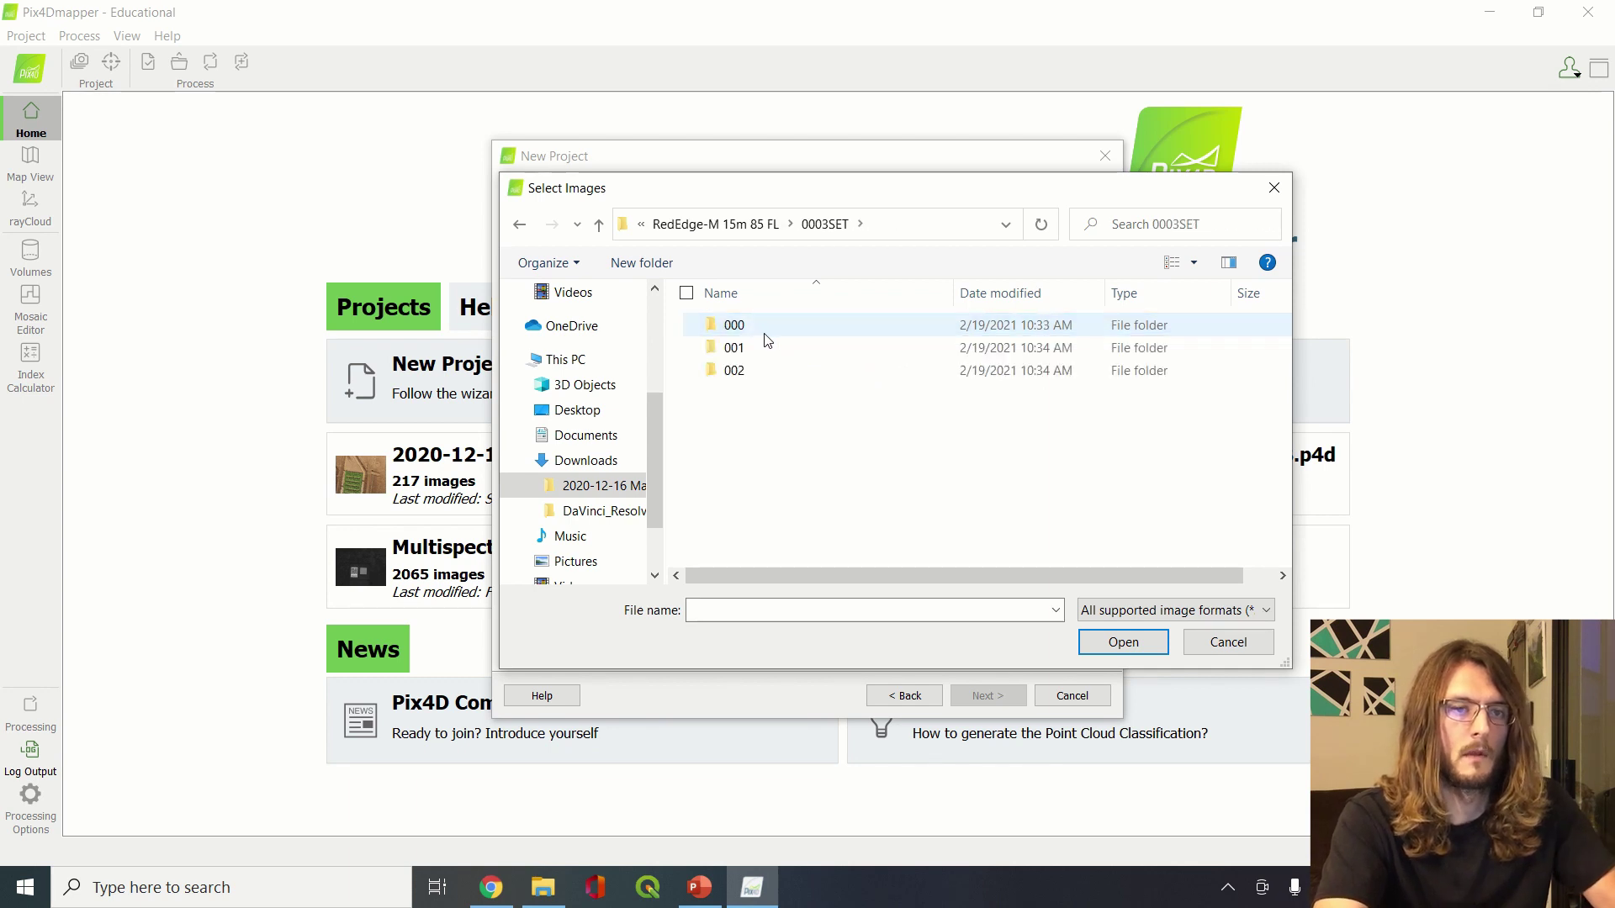
double_click(767, 333)
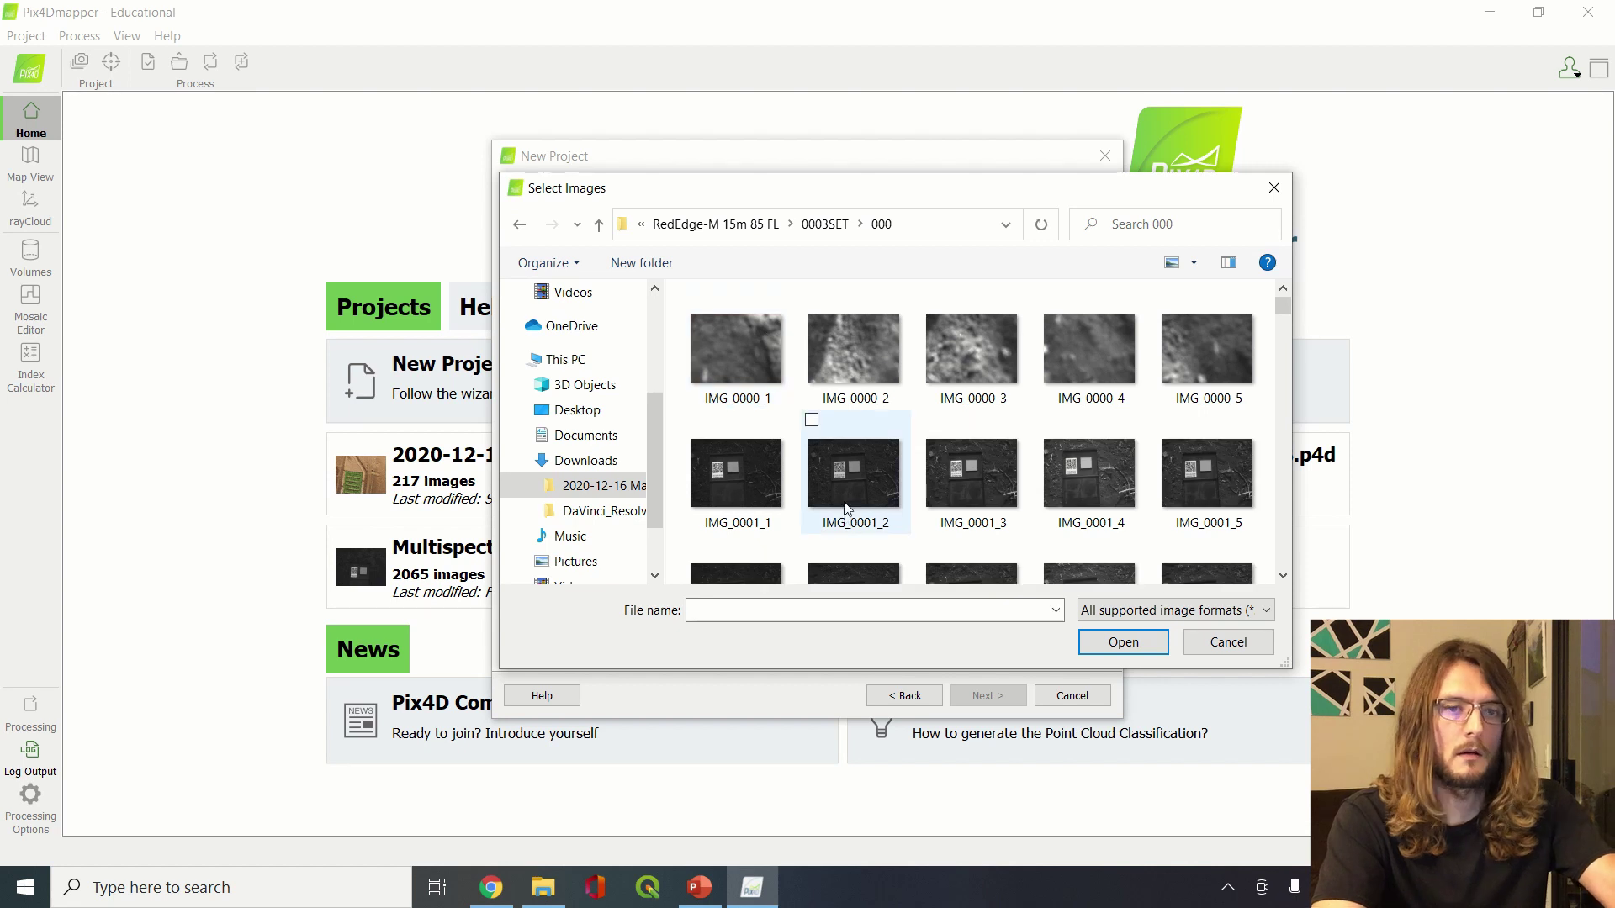
key(ctrl+a)
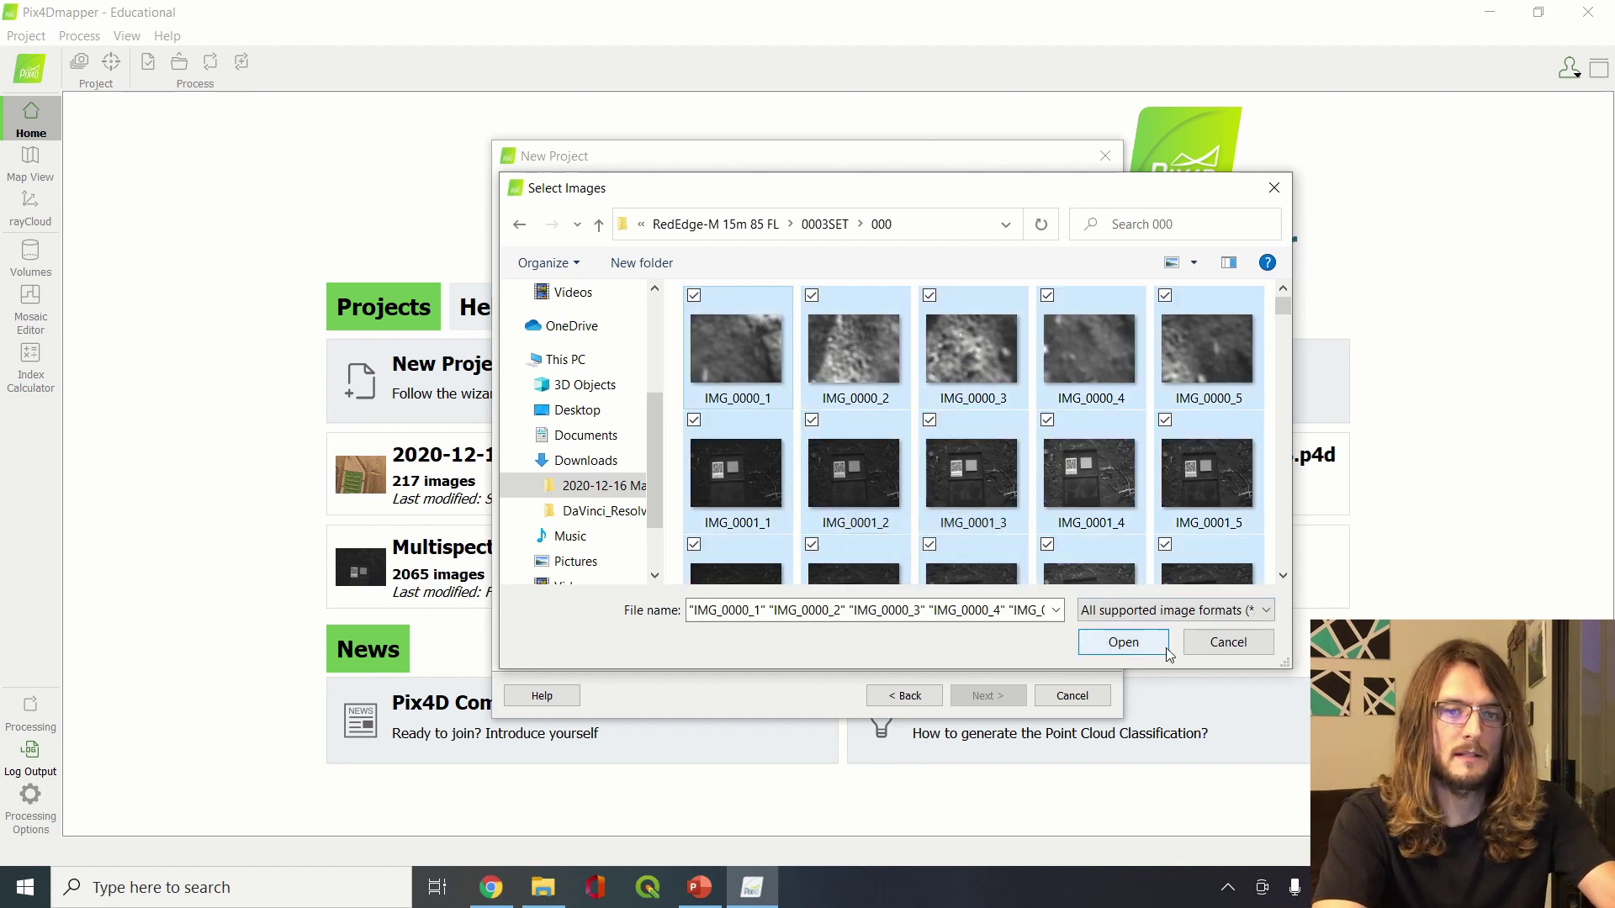
click(1154, 646)
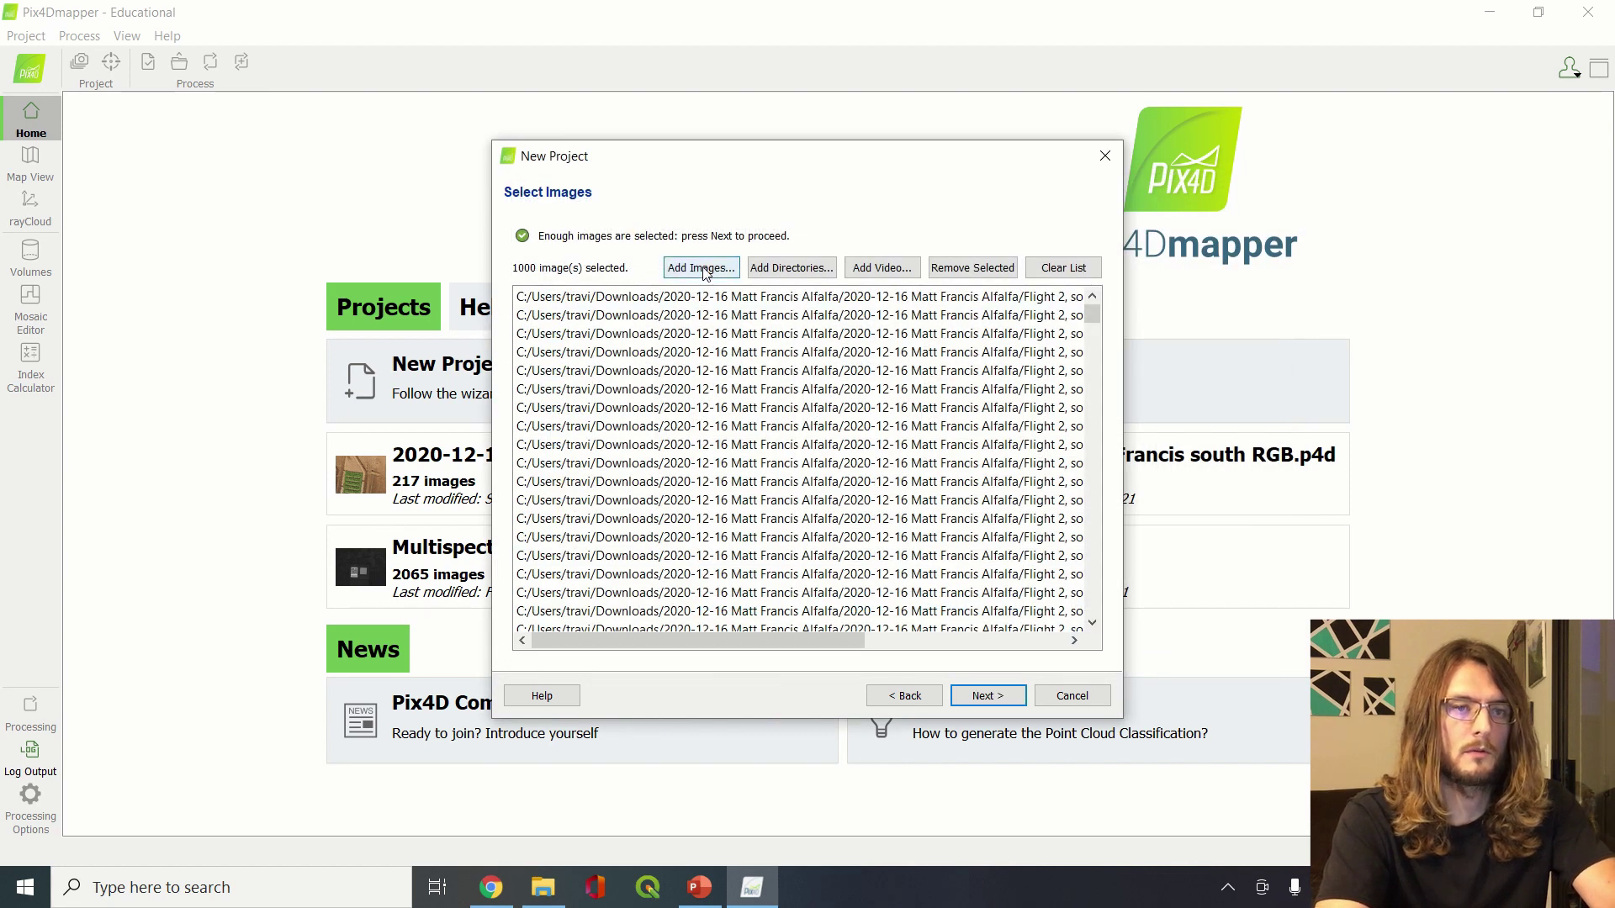
Add all images from the 0003SET\001 folder
click(701, 267)
click(828, 226)
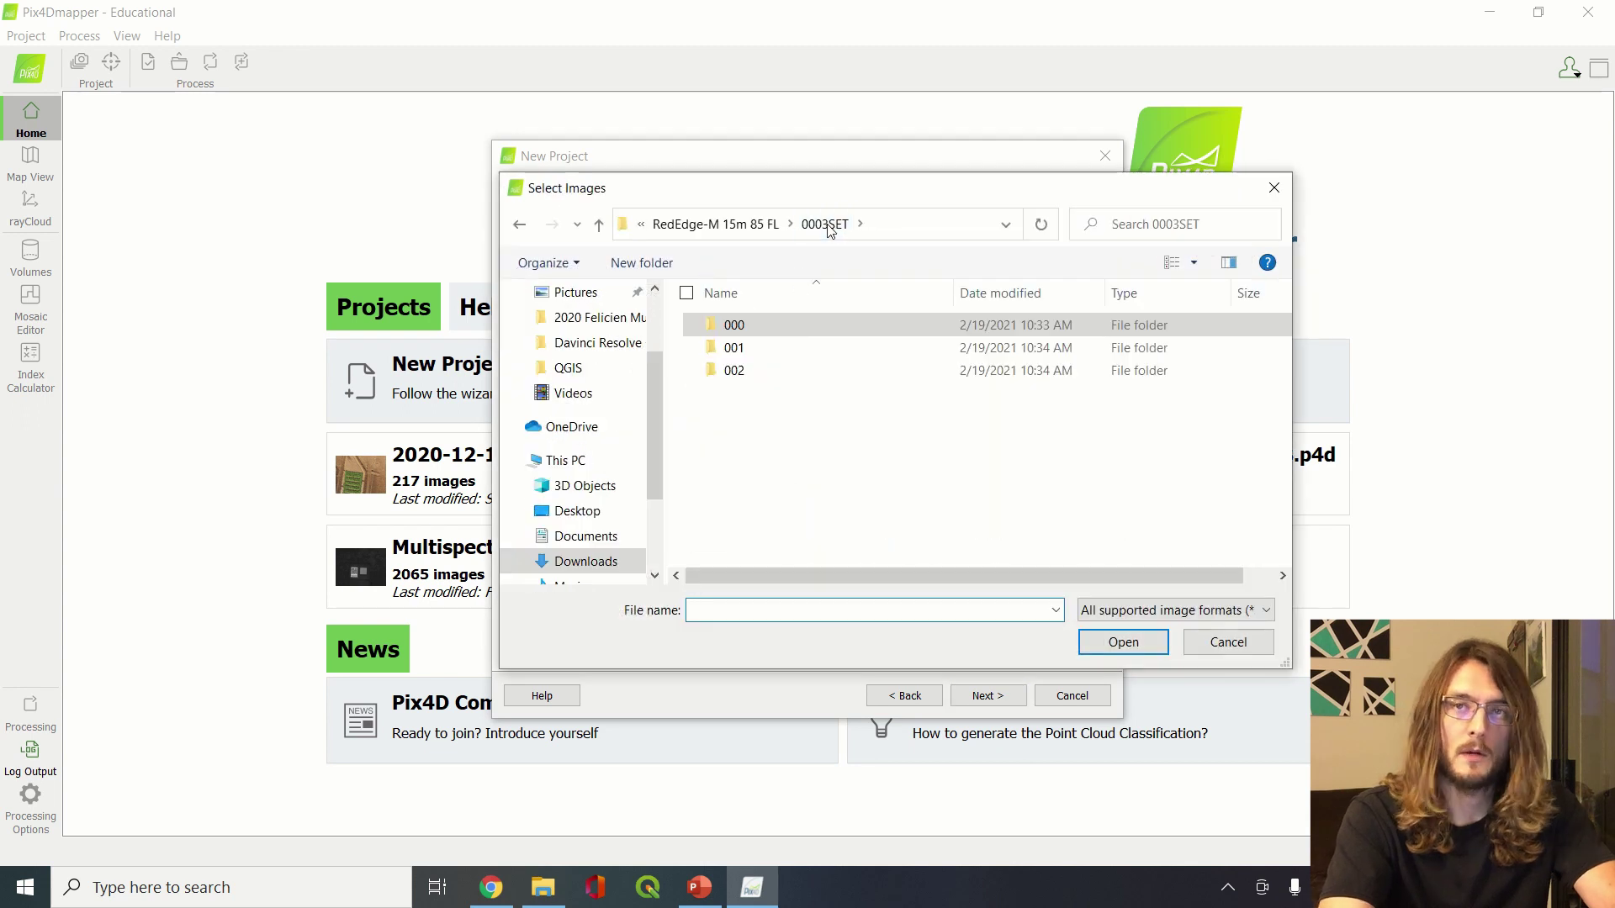
double_click(734, 349)
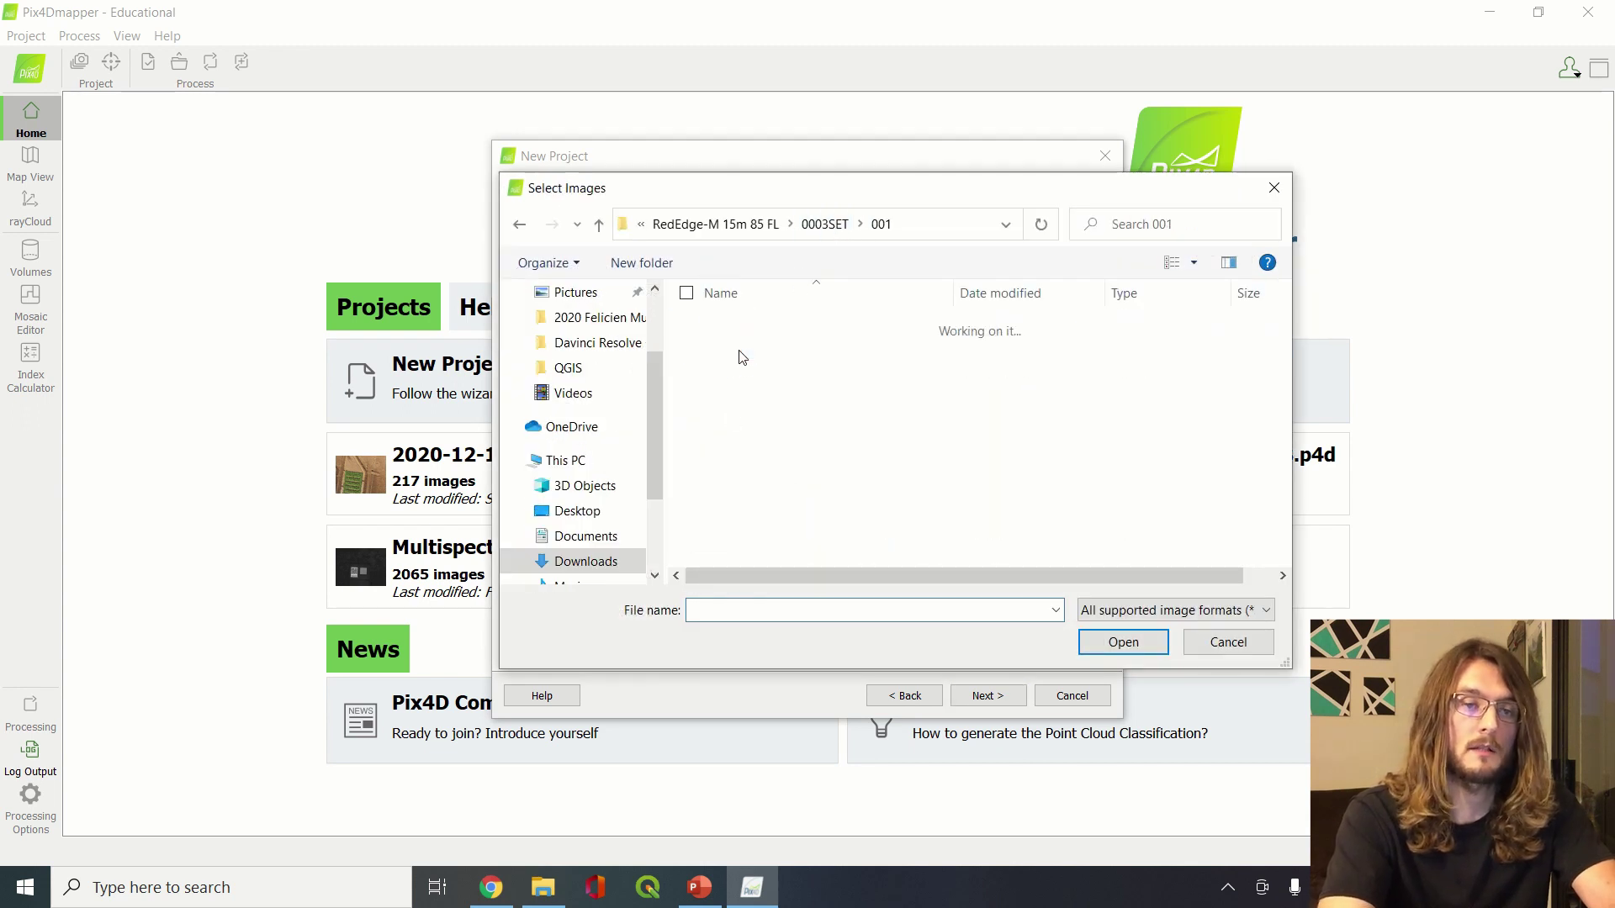
key(ctrl+a)
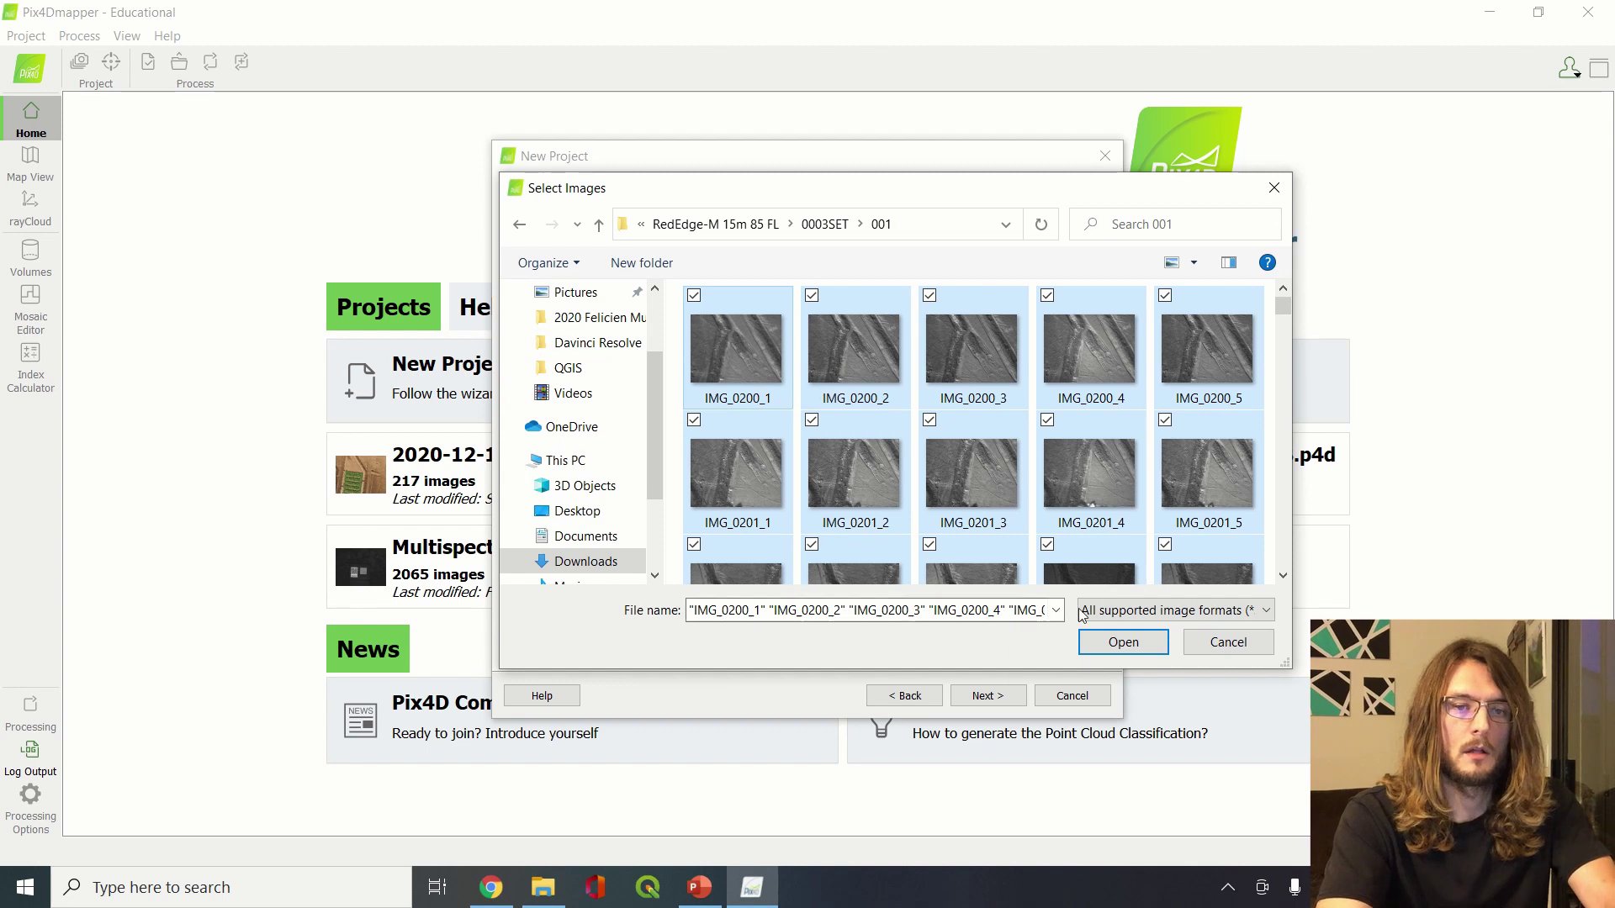
click(1123, 642)
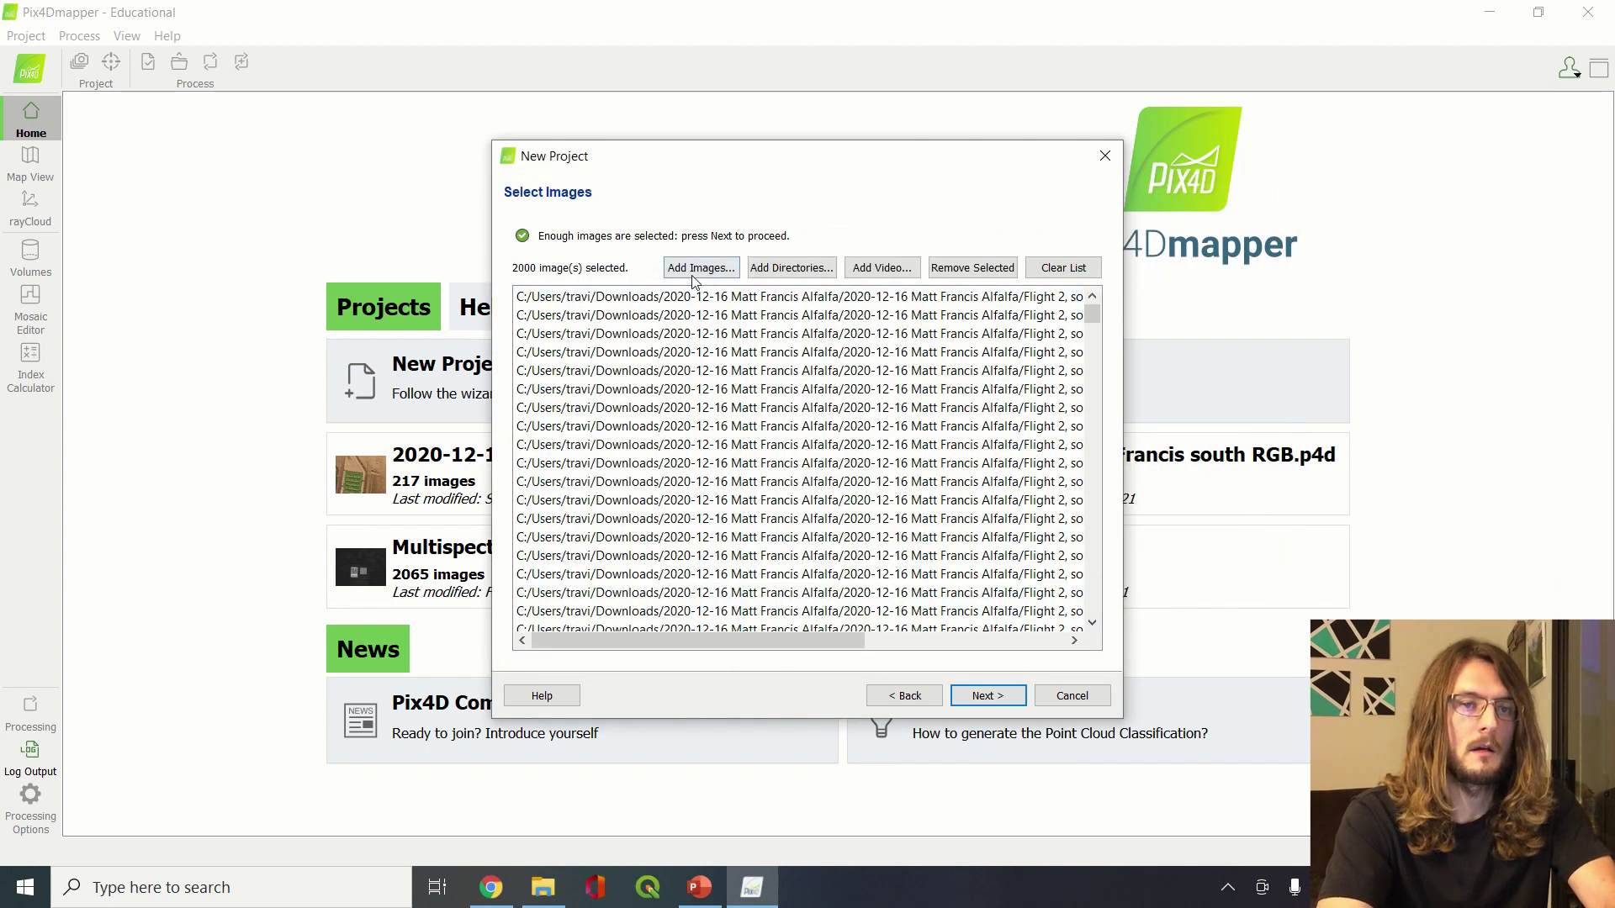
Add all images from the 0003SET\002 folder, bringing the total to 2805
click(696, 267)
click(823, 228)
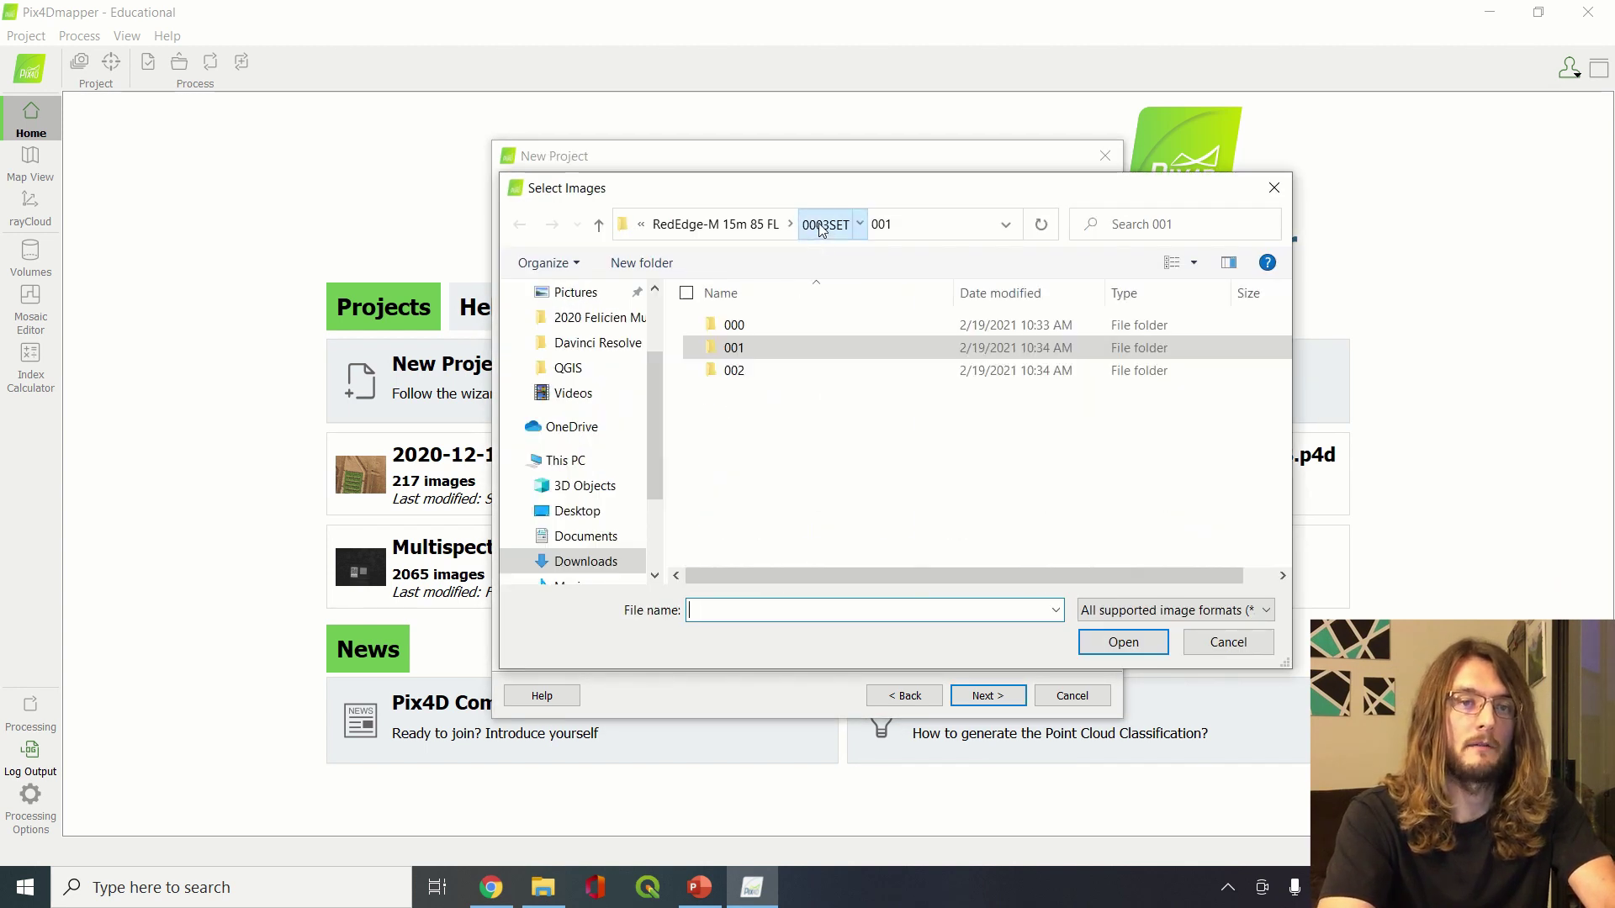
double_click(765, 378)
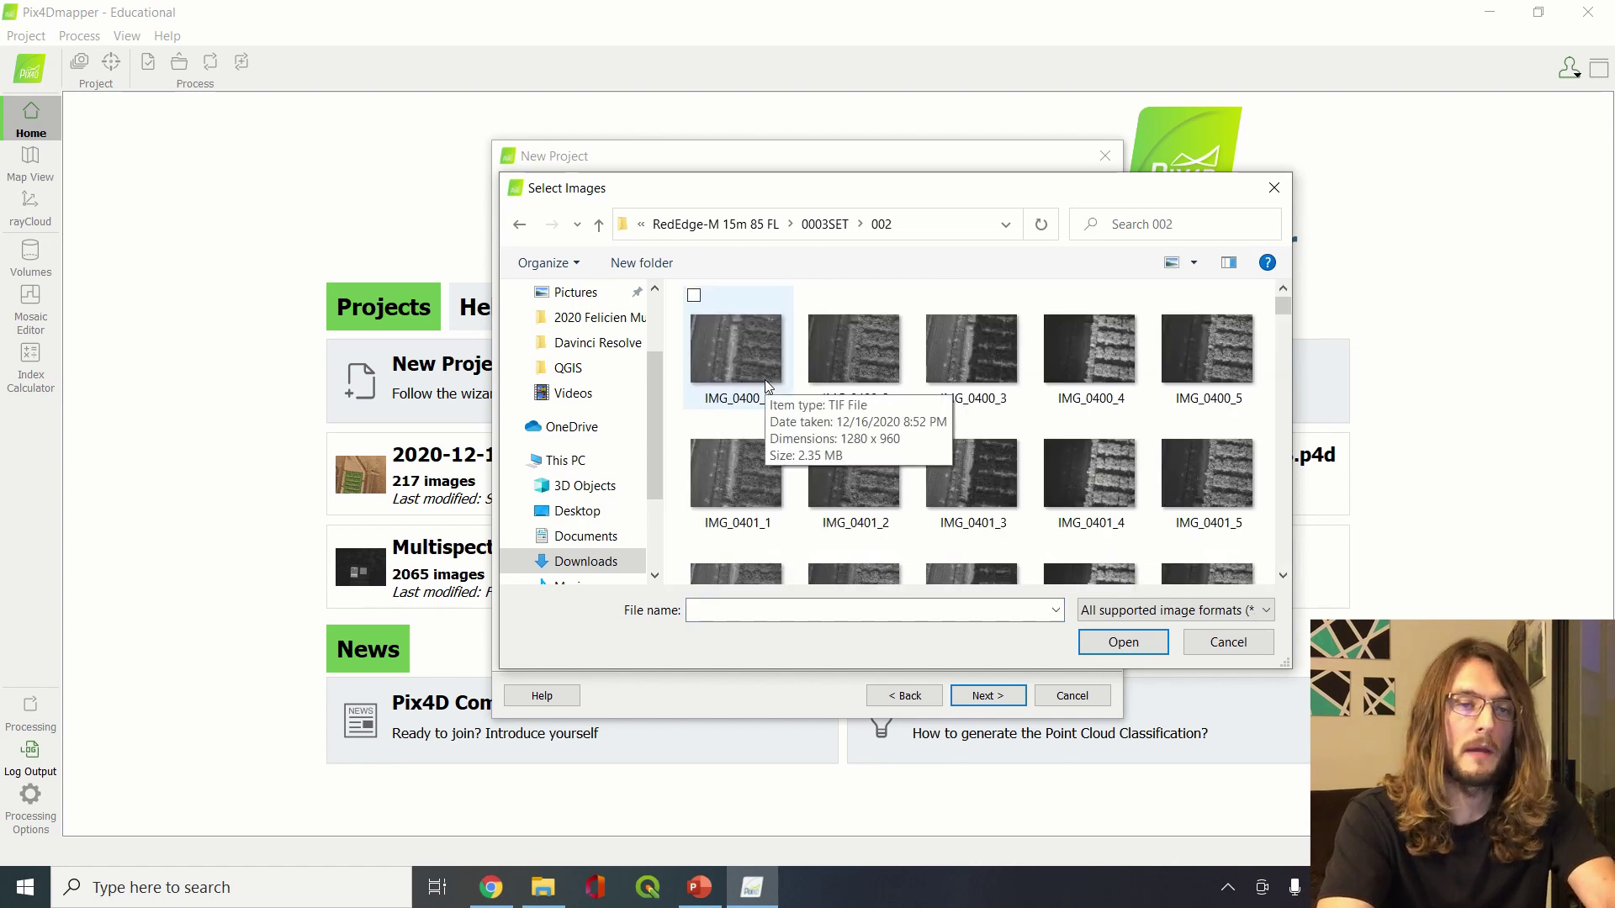
key(ctrl+a)
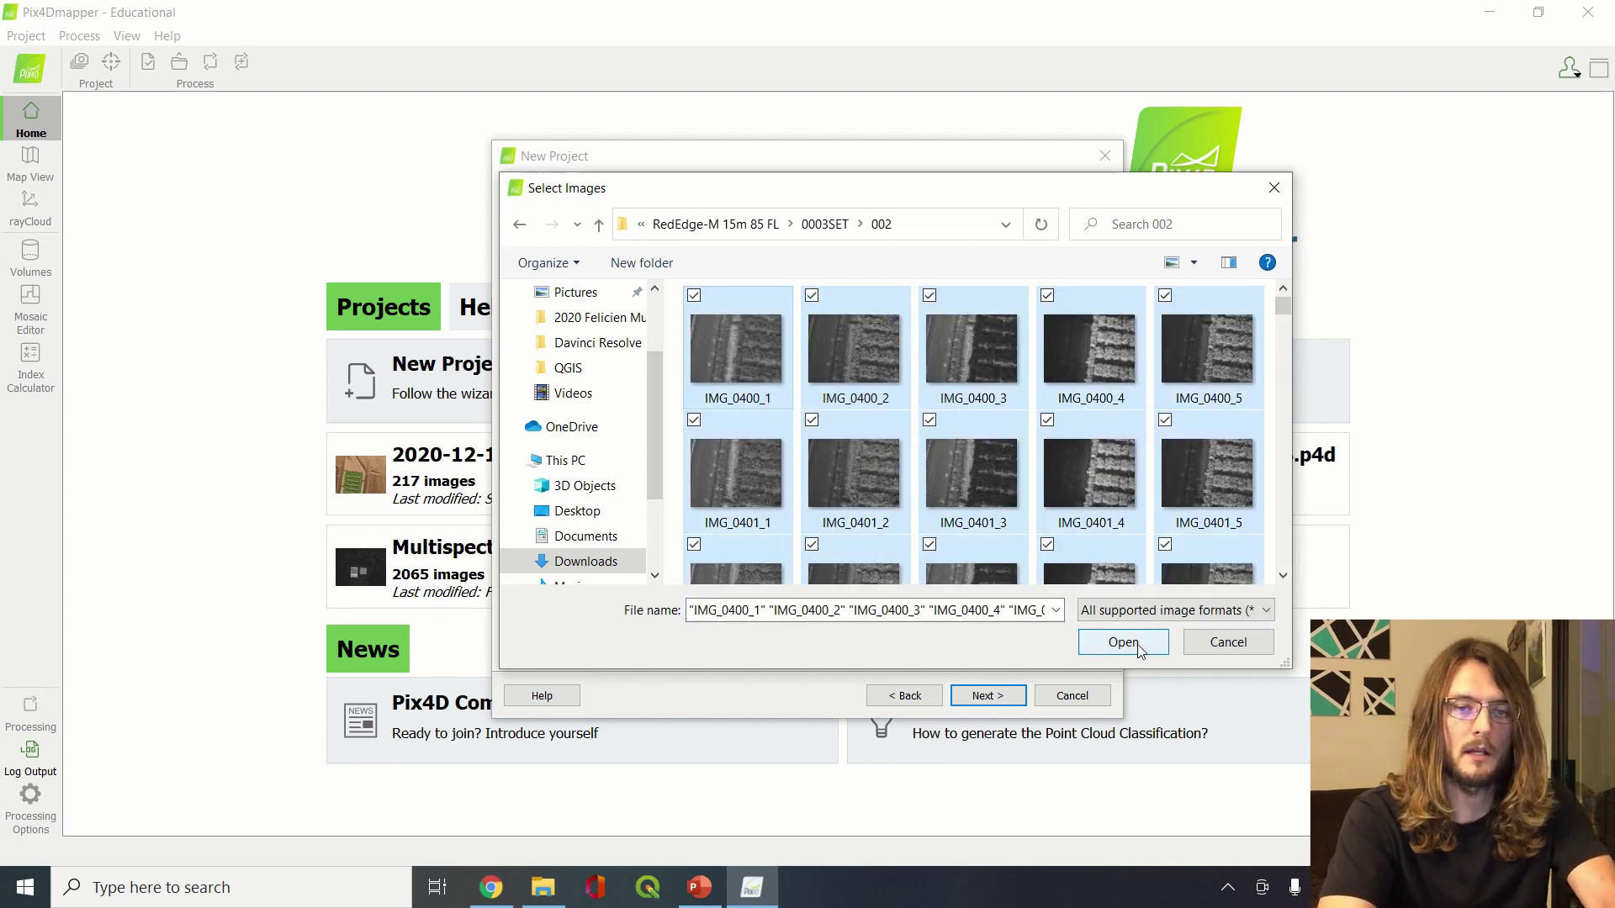
click(1124, 643)
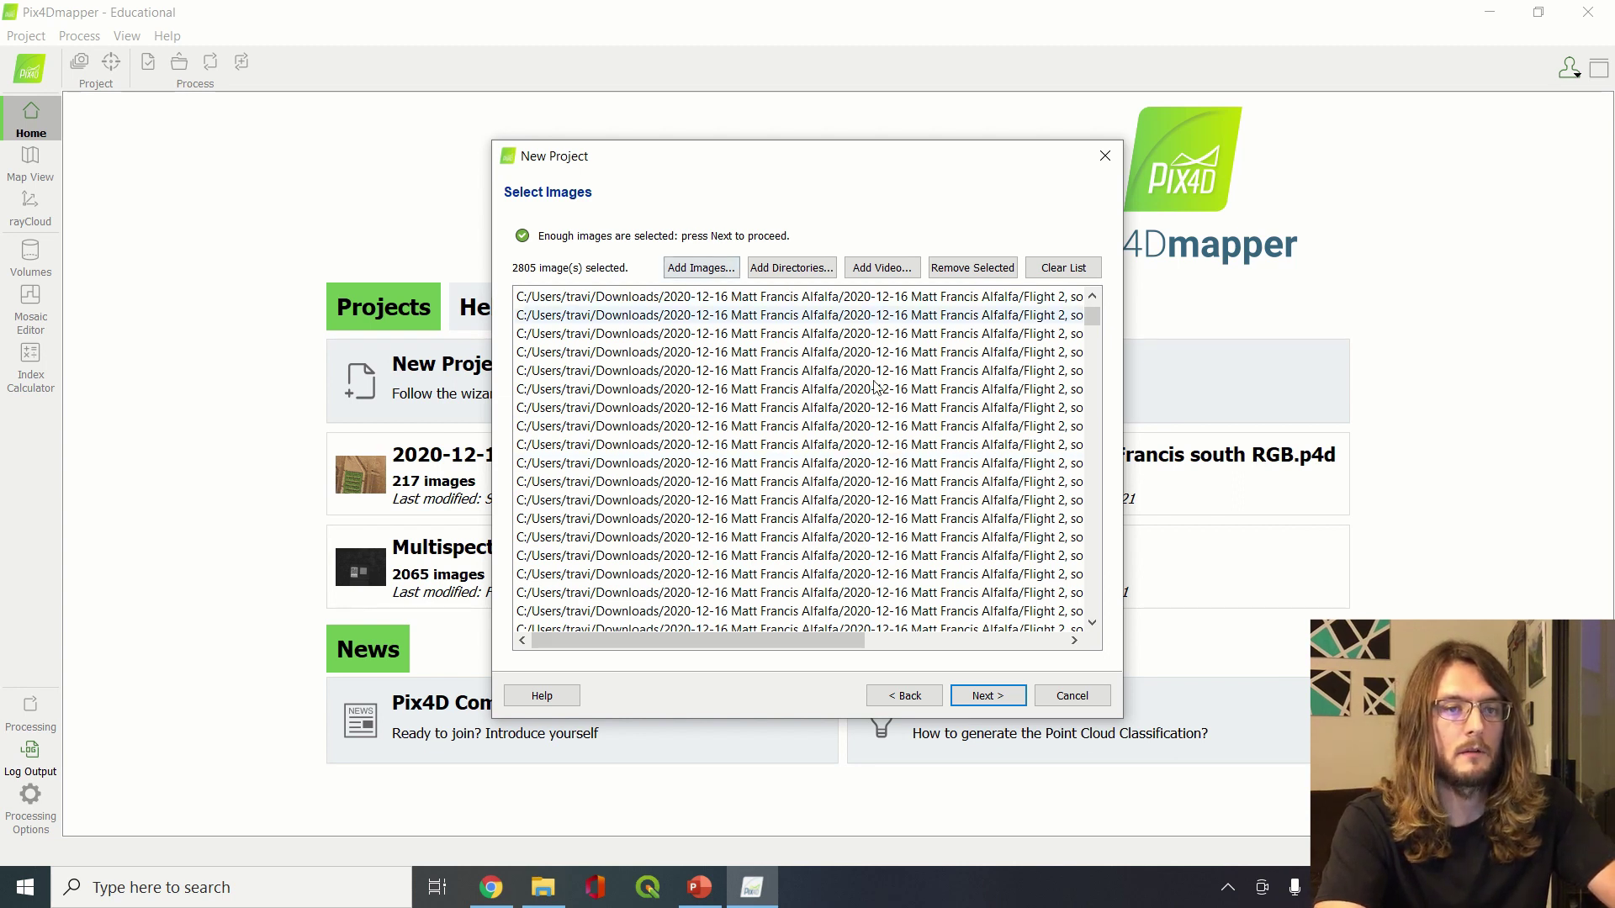
Read the images' EXIF geolocation, review RedEdge-M band properties, and reach WGS 84 / UTM zone 10N
click(1013, 698)
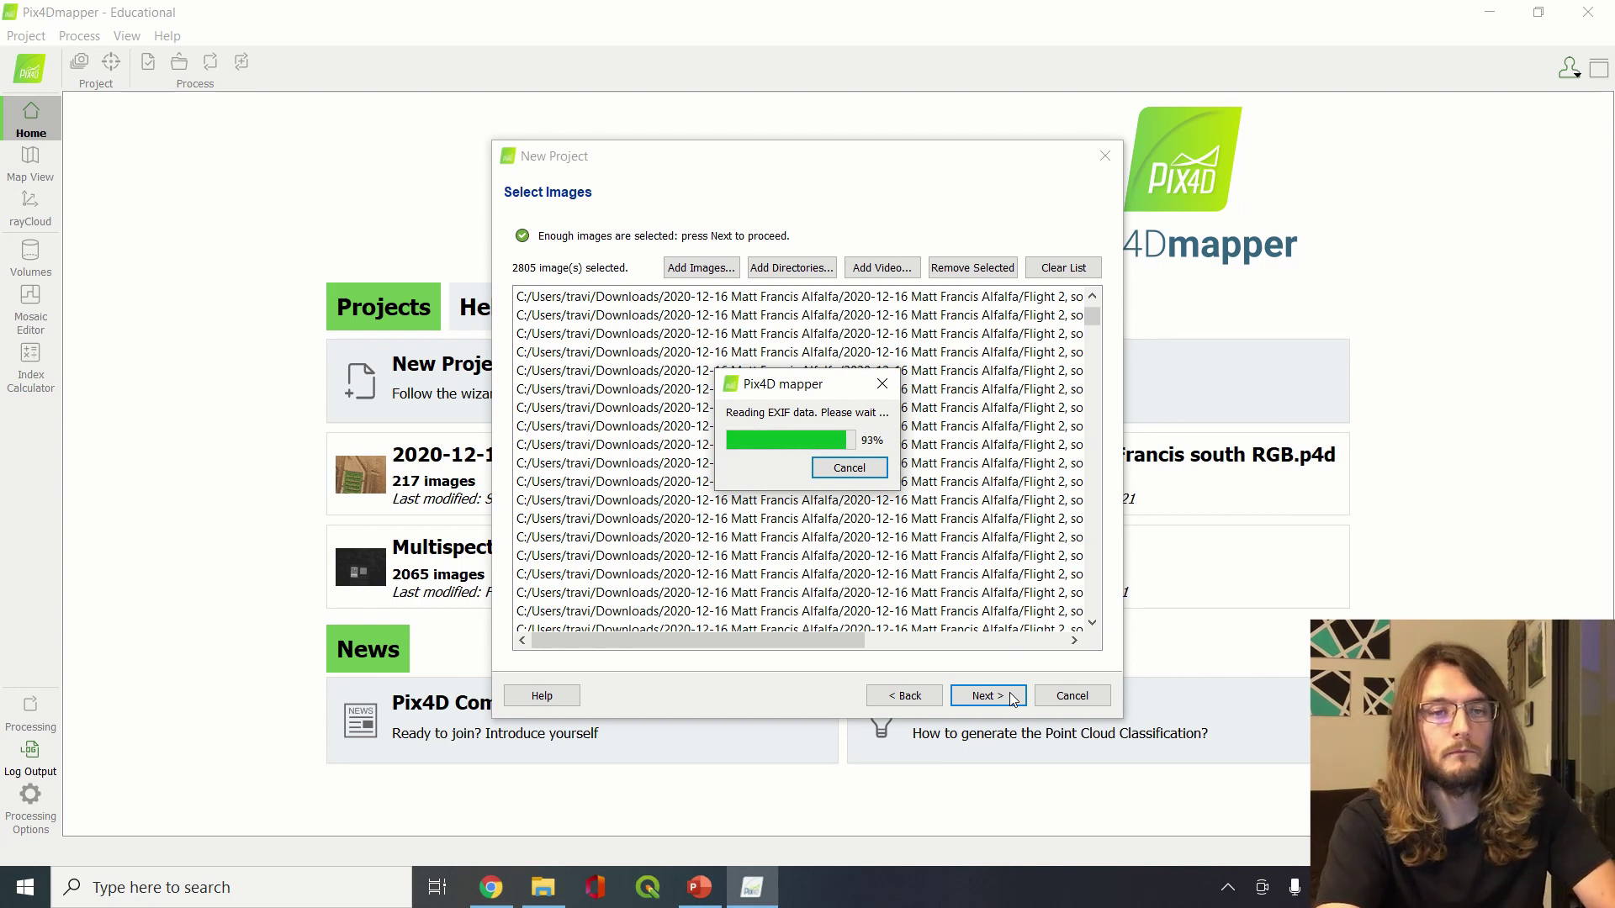
click(986, 696)
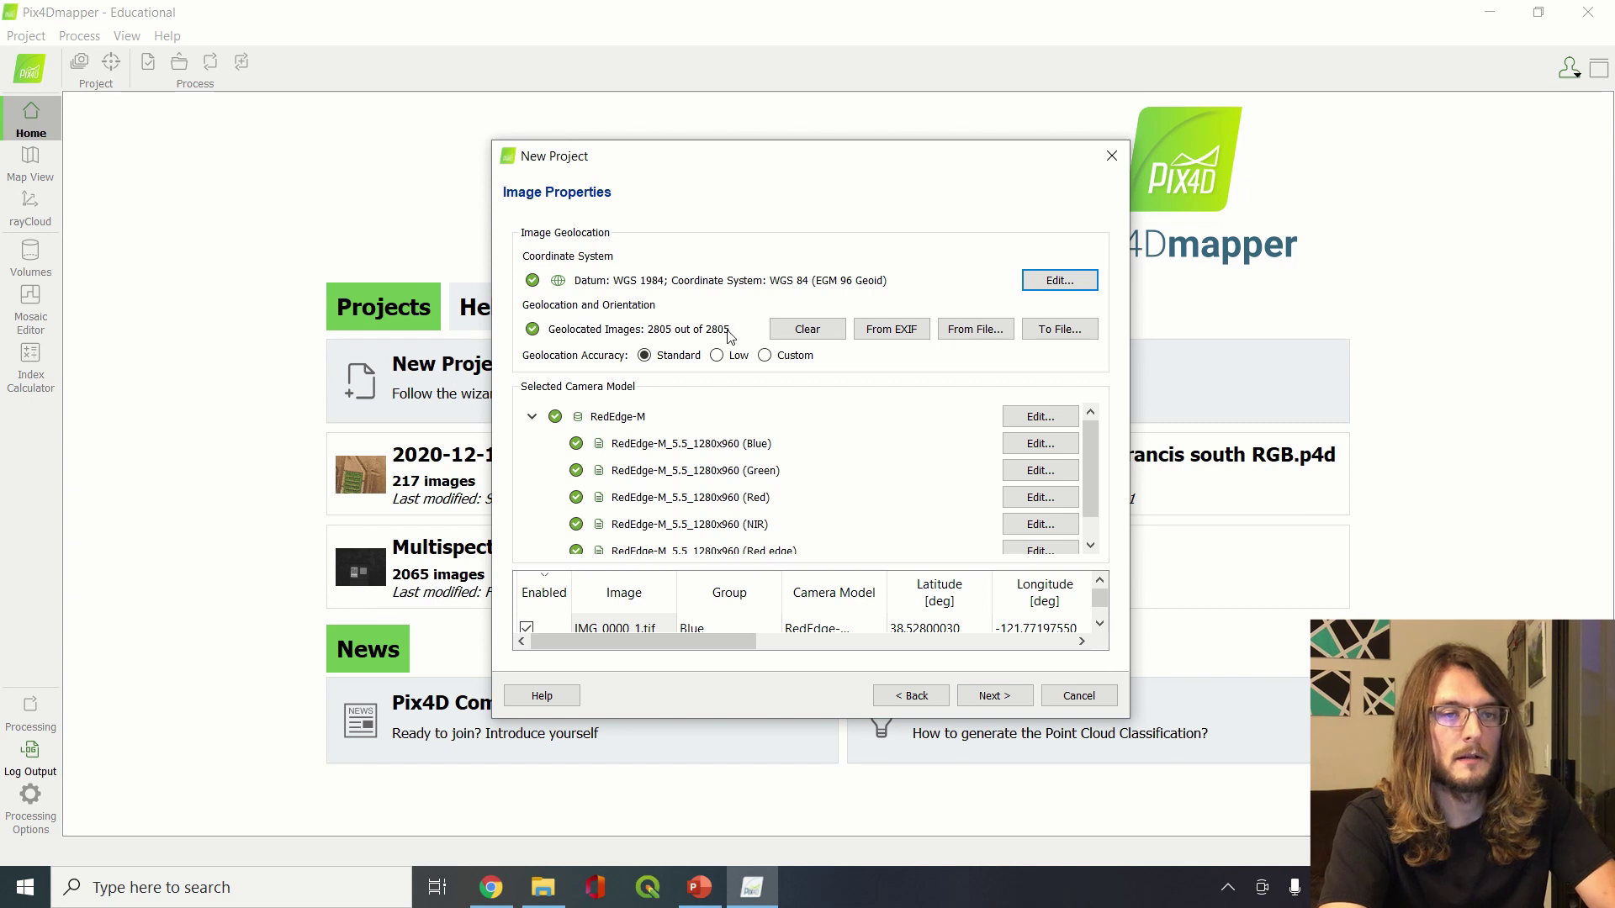
scroll(772, 489, down, 1)
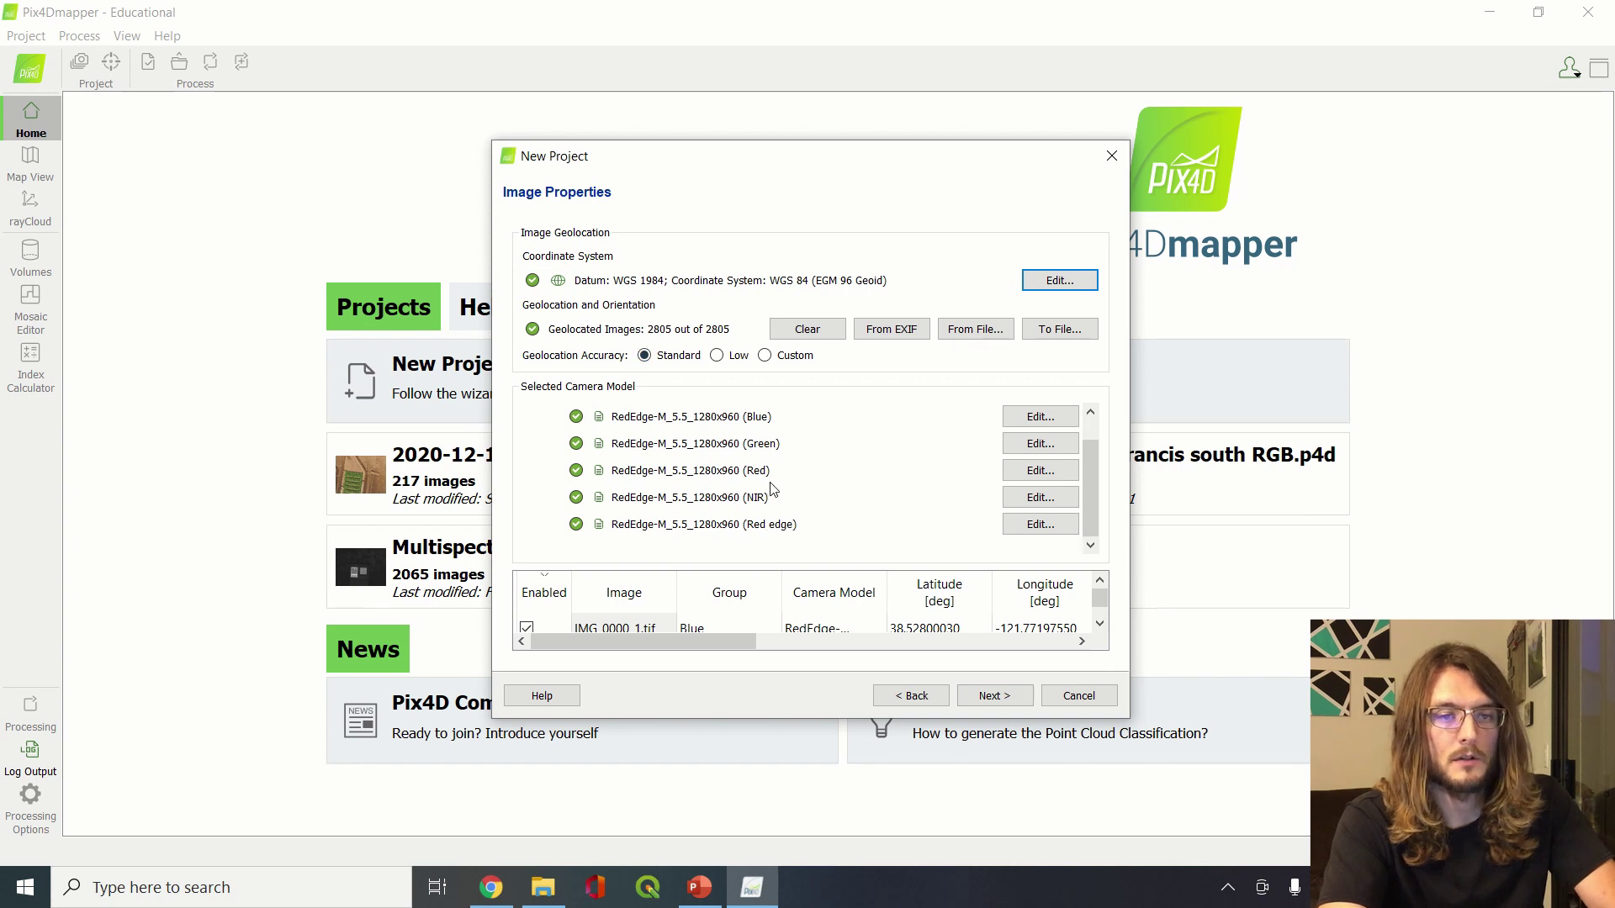
scroll(881, 602, down, 1)
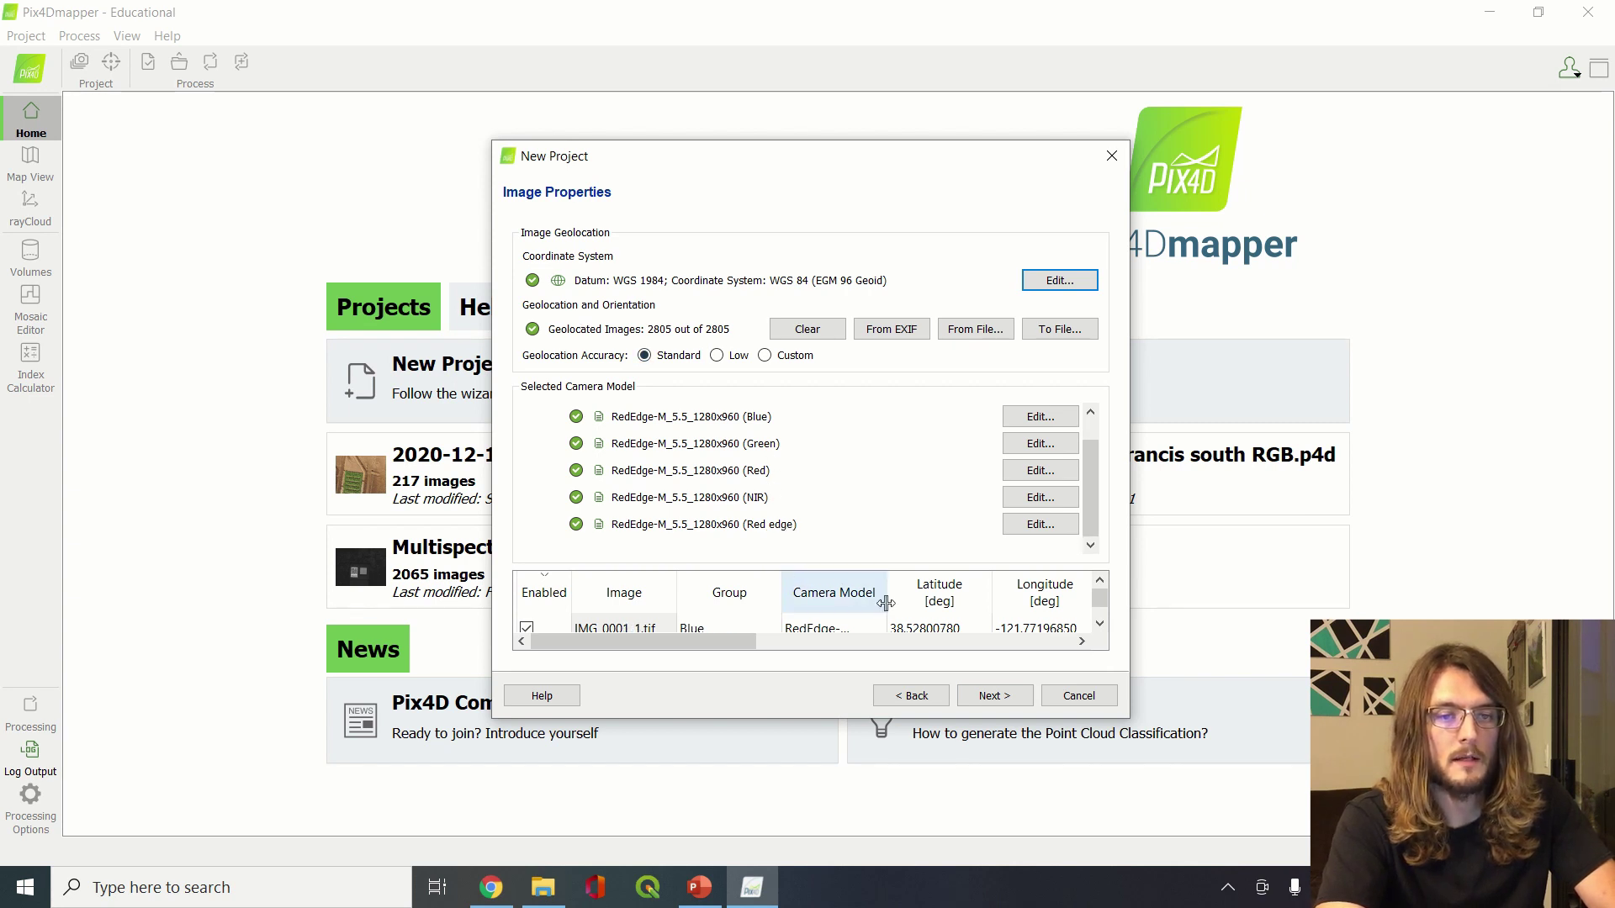
click(996, 696)
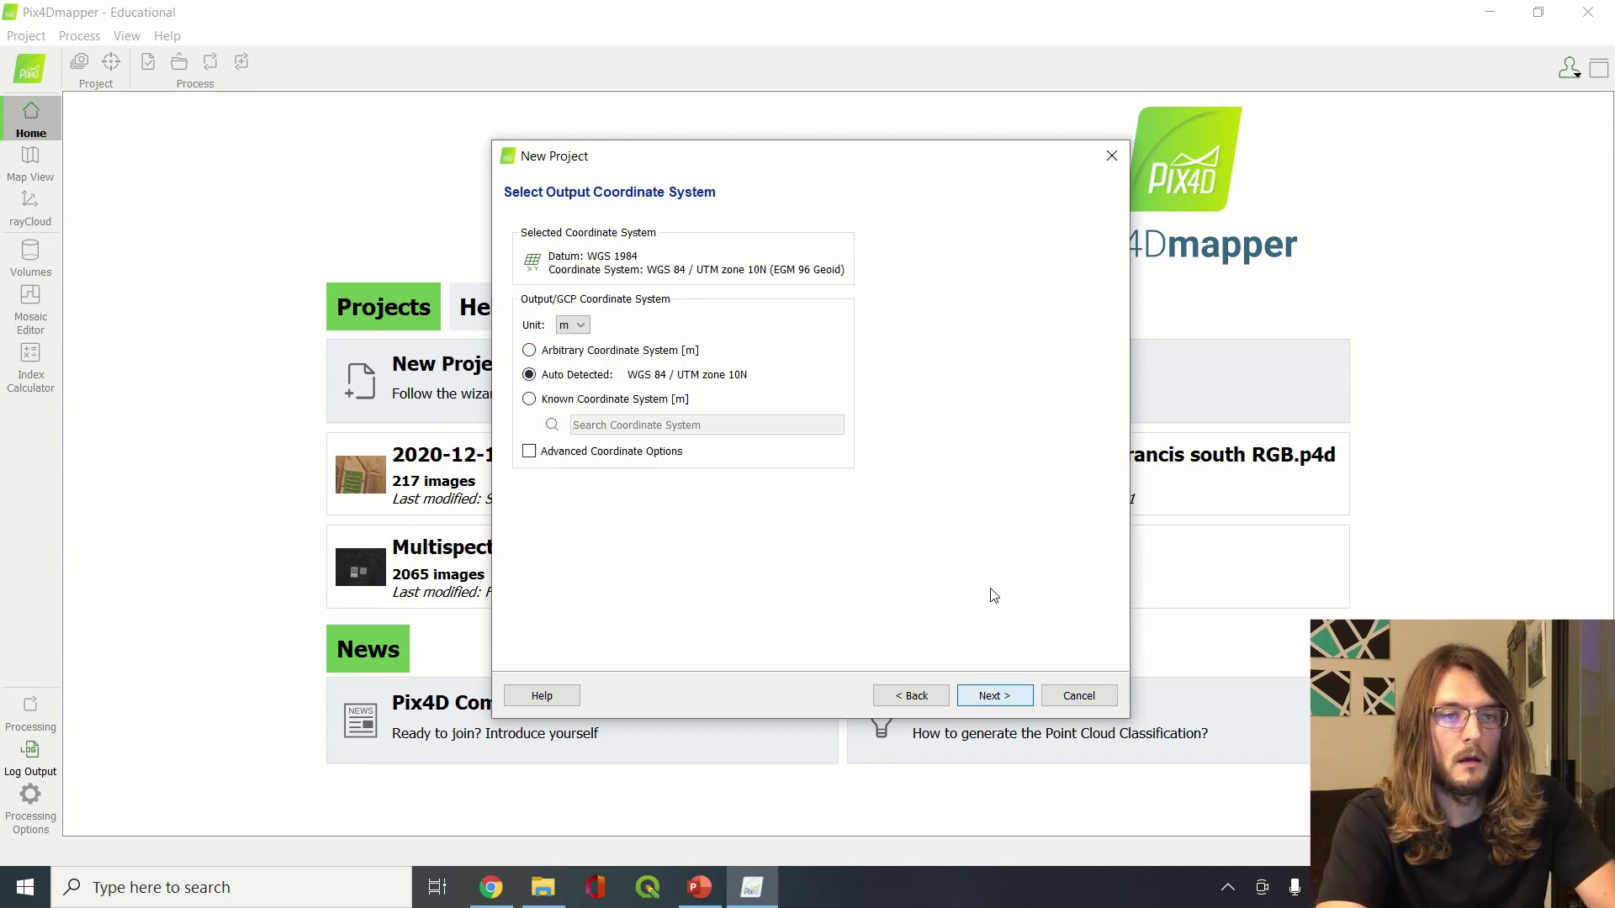
Select Ag Multispectral under Standard as the processing options template
click(994, 696)
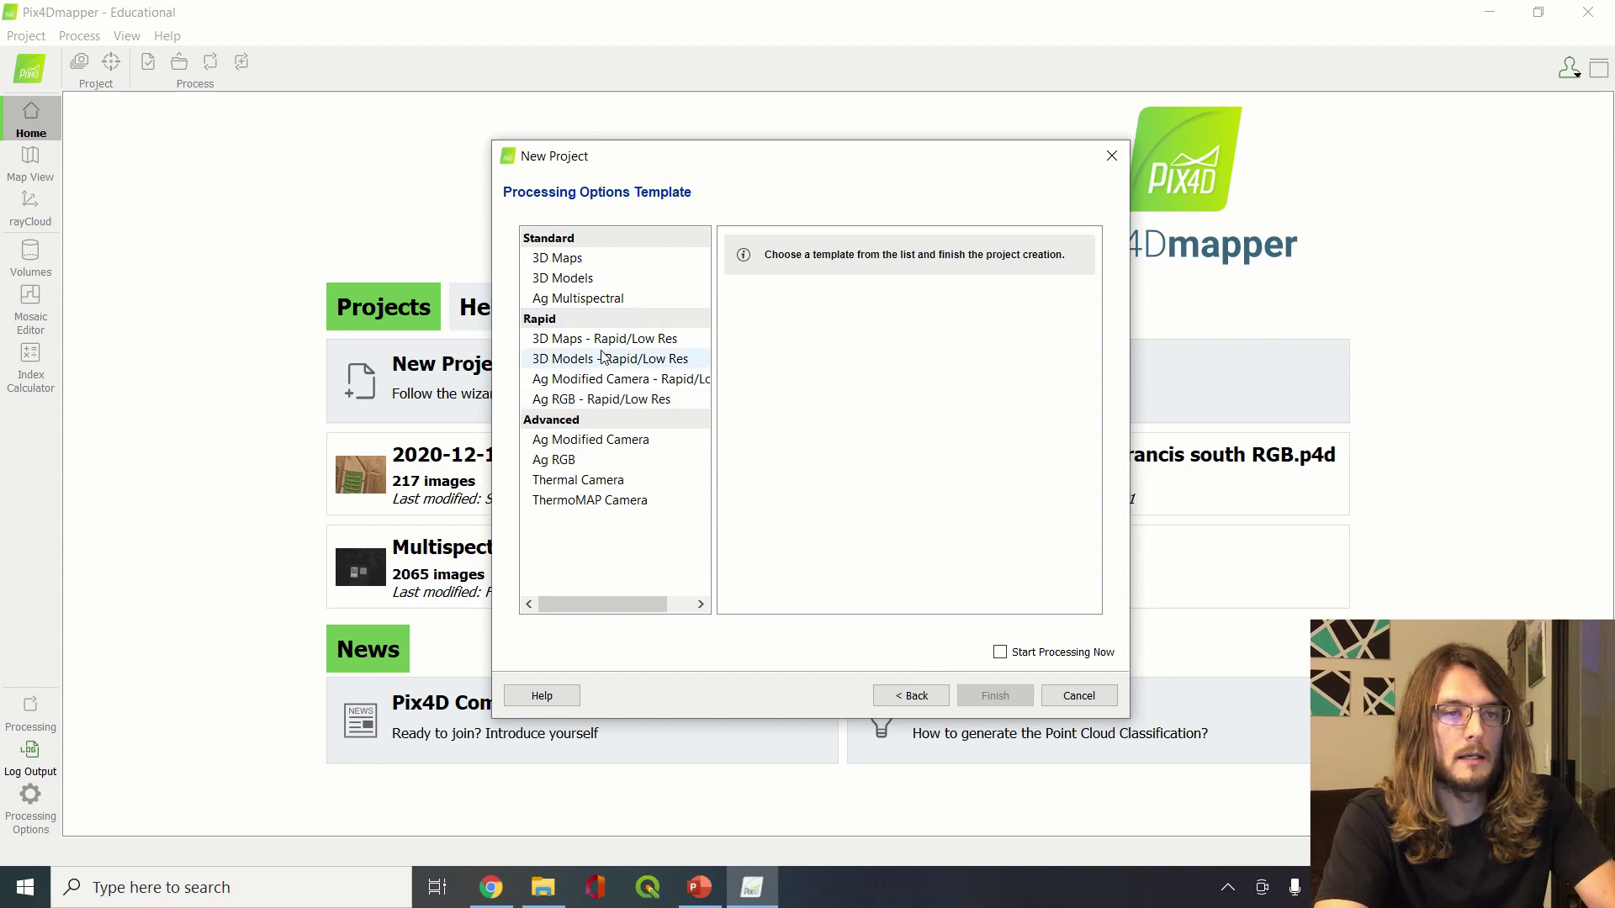
click(612, 299)
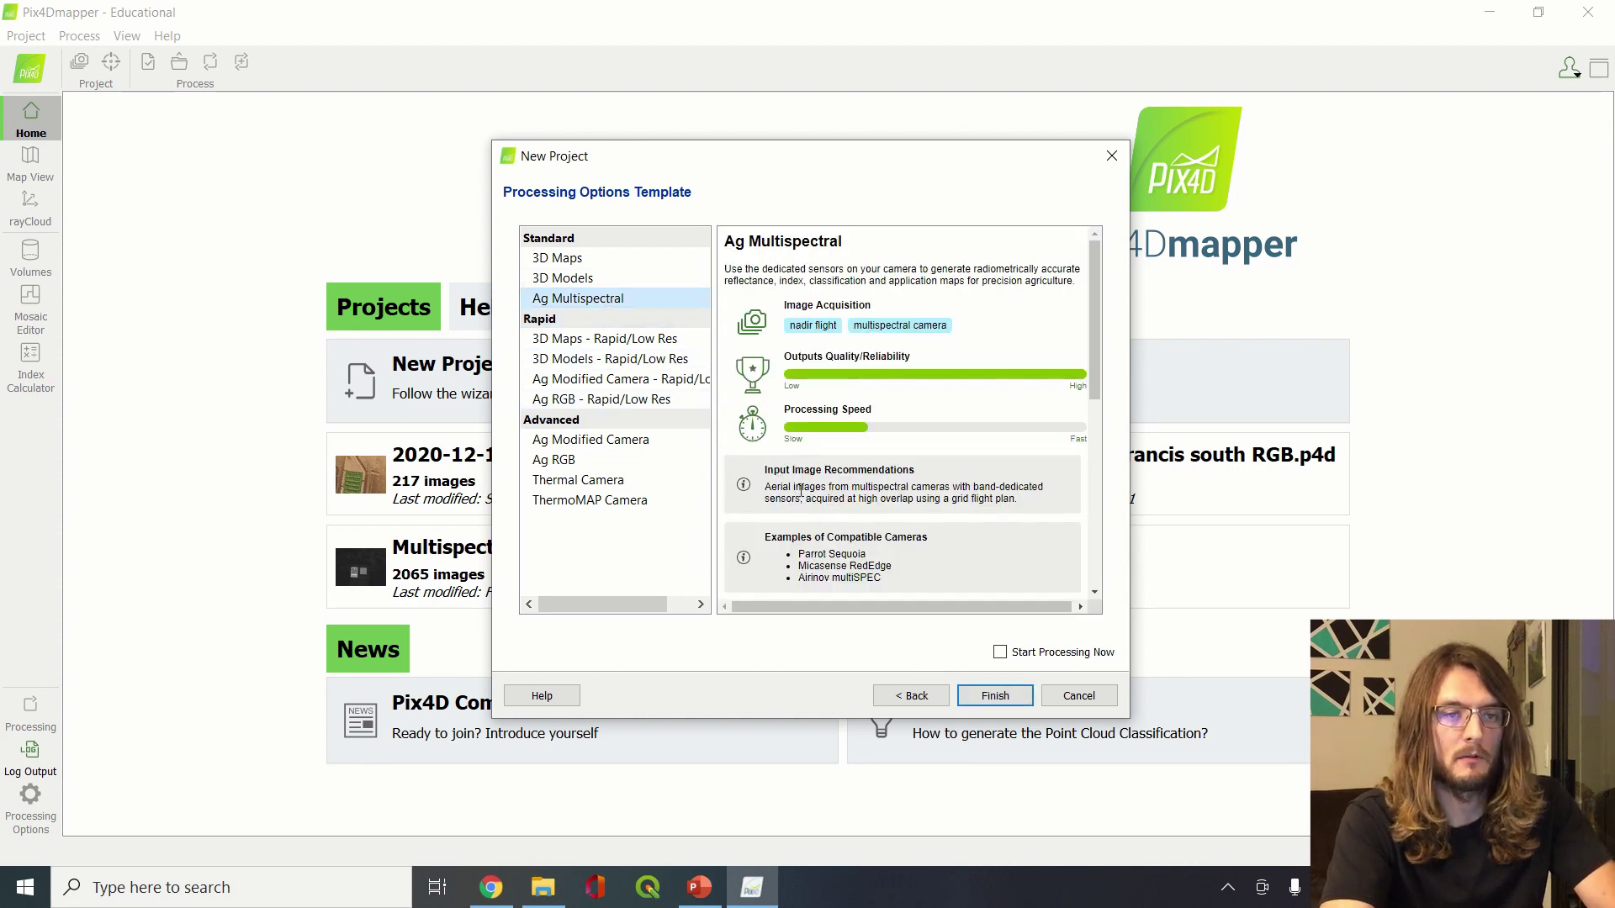
Finish the wizard so image positions appear as red points in Map View
click(1020, 704)
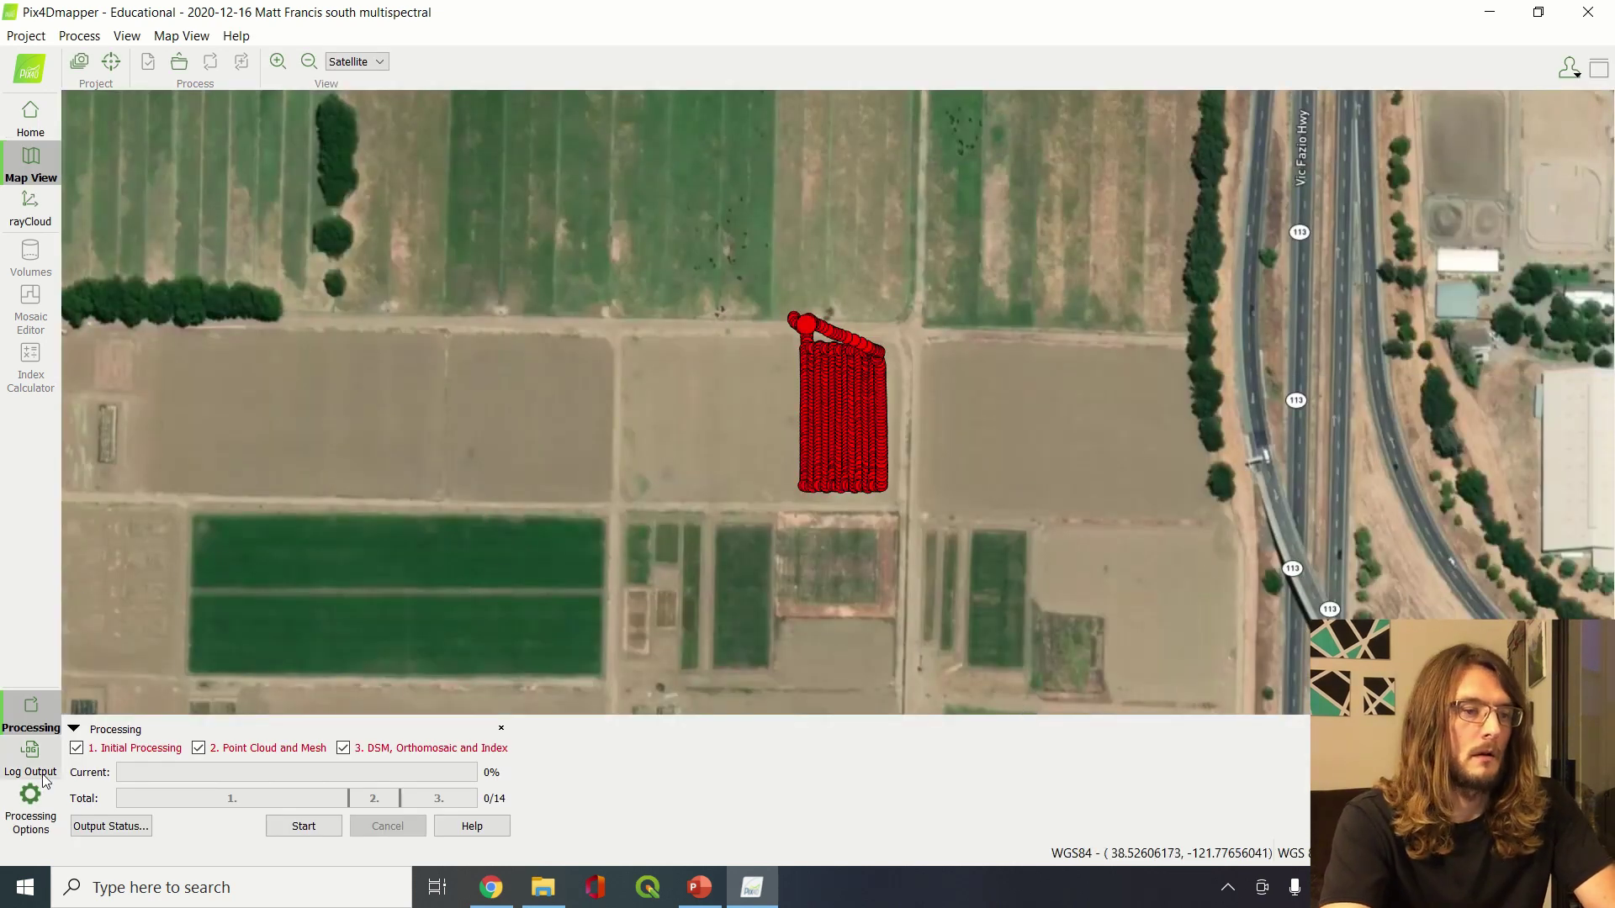
Enable GeoTIFF output for the raster DSM and orthomosaic, with Merge Tiles on
click(36, 812)
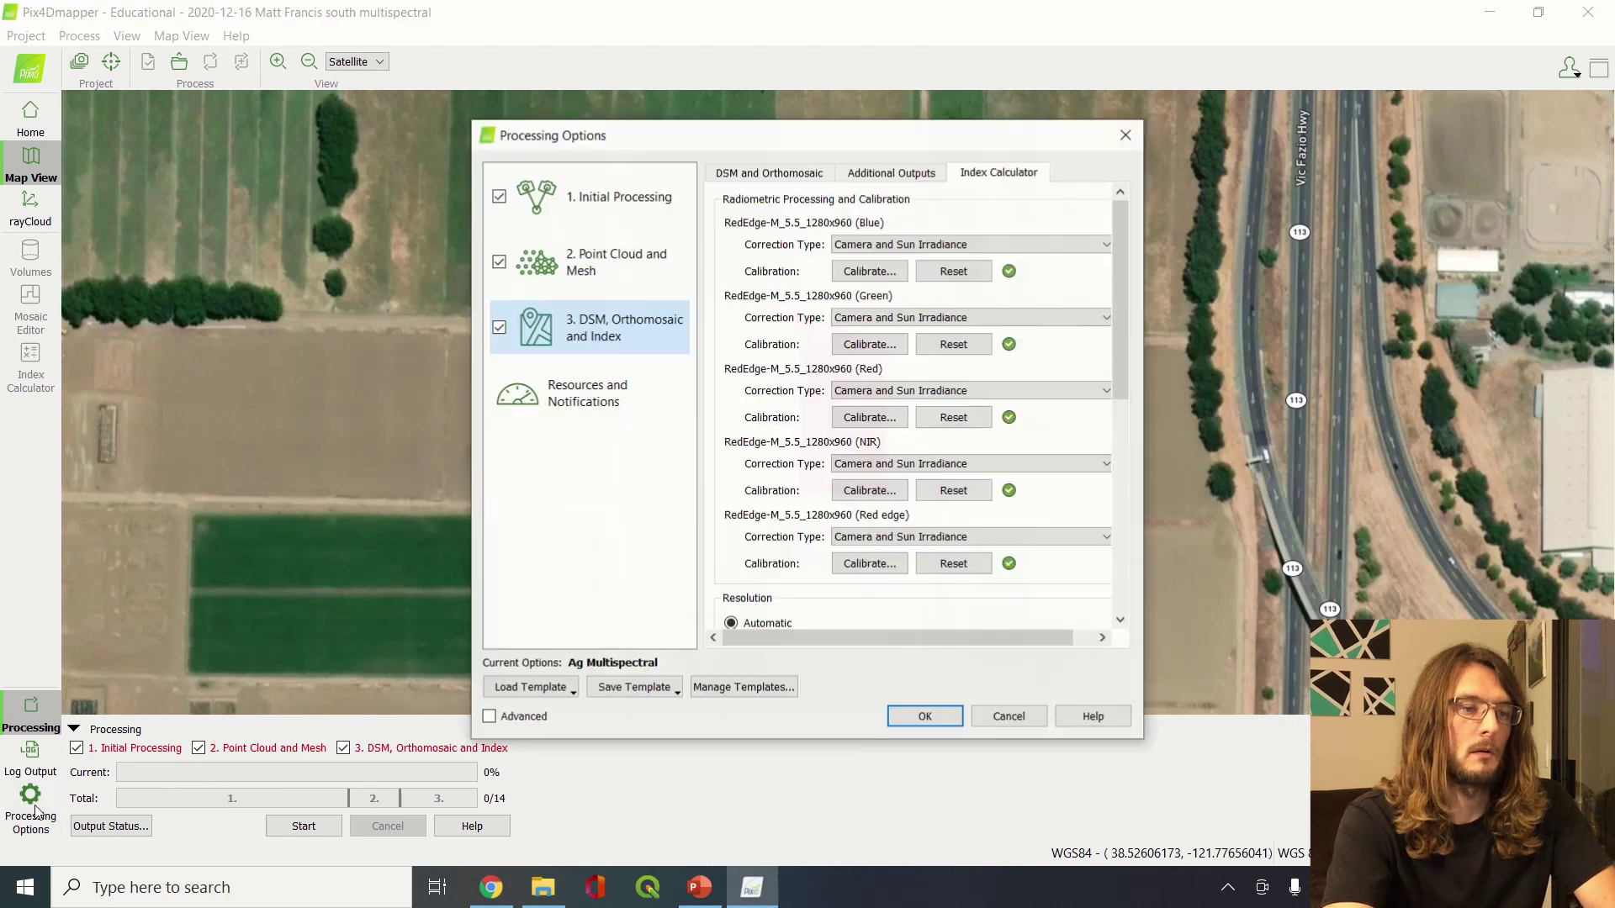
click(631, 225)
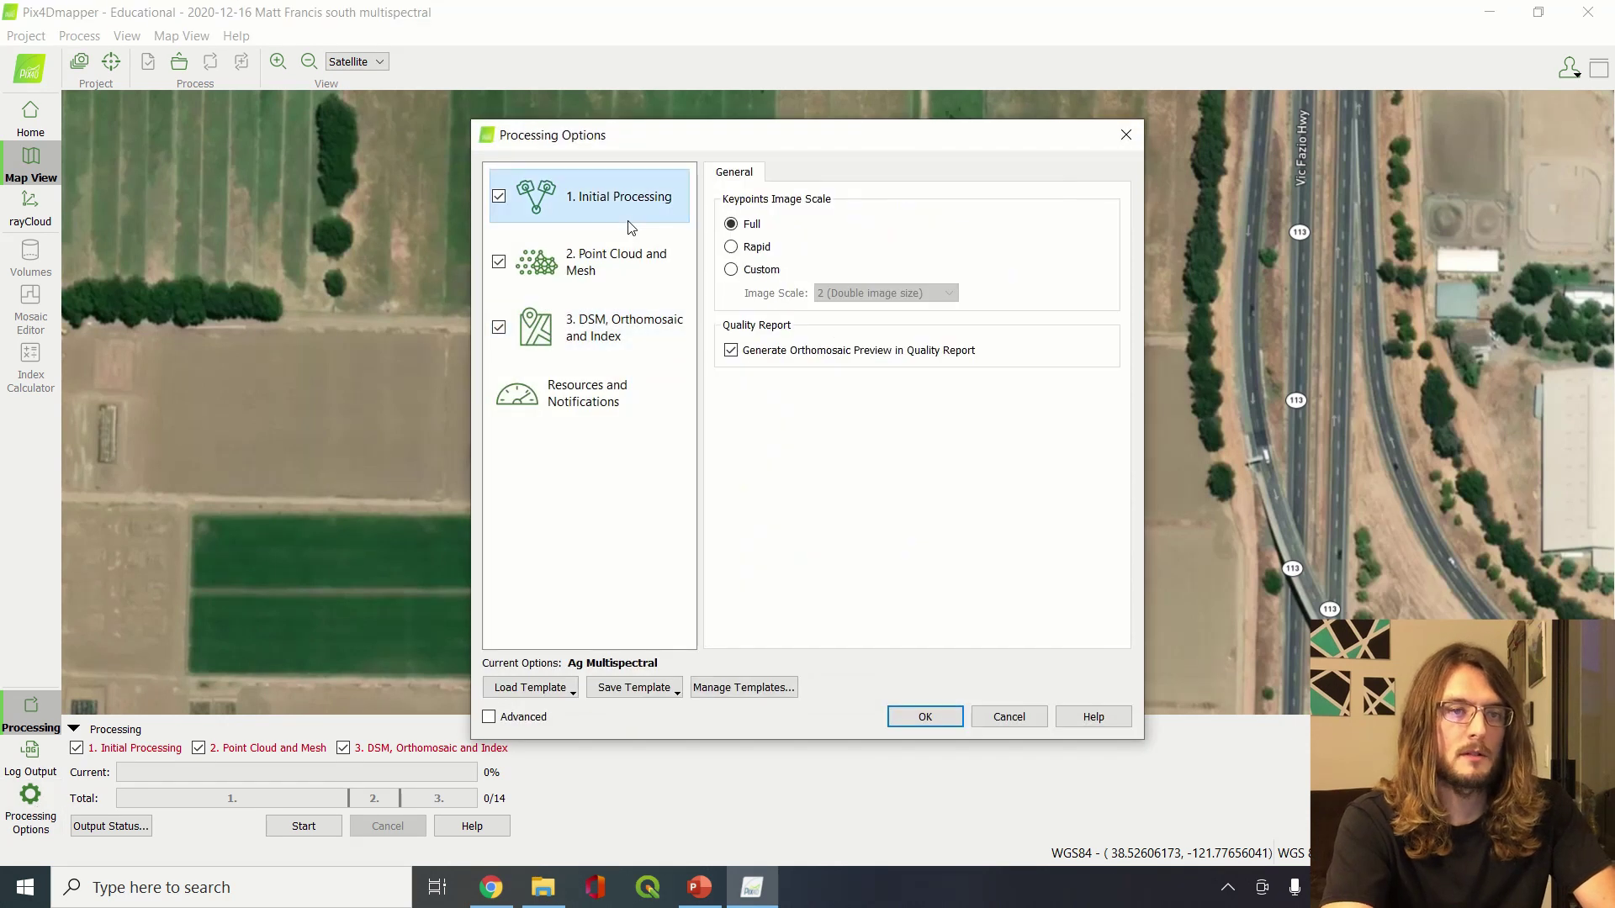
click(633, 267)
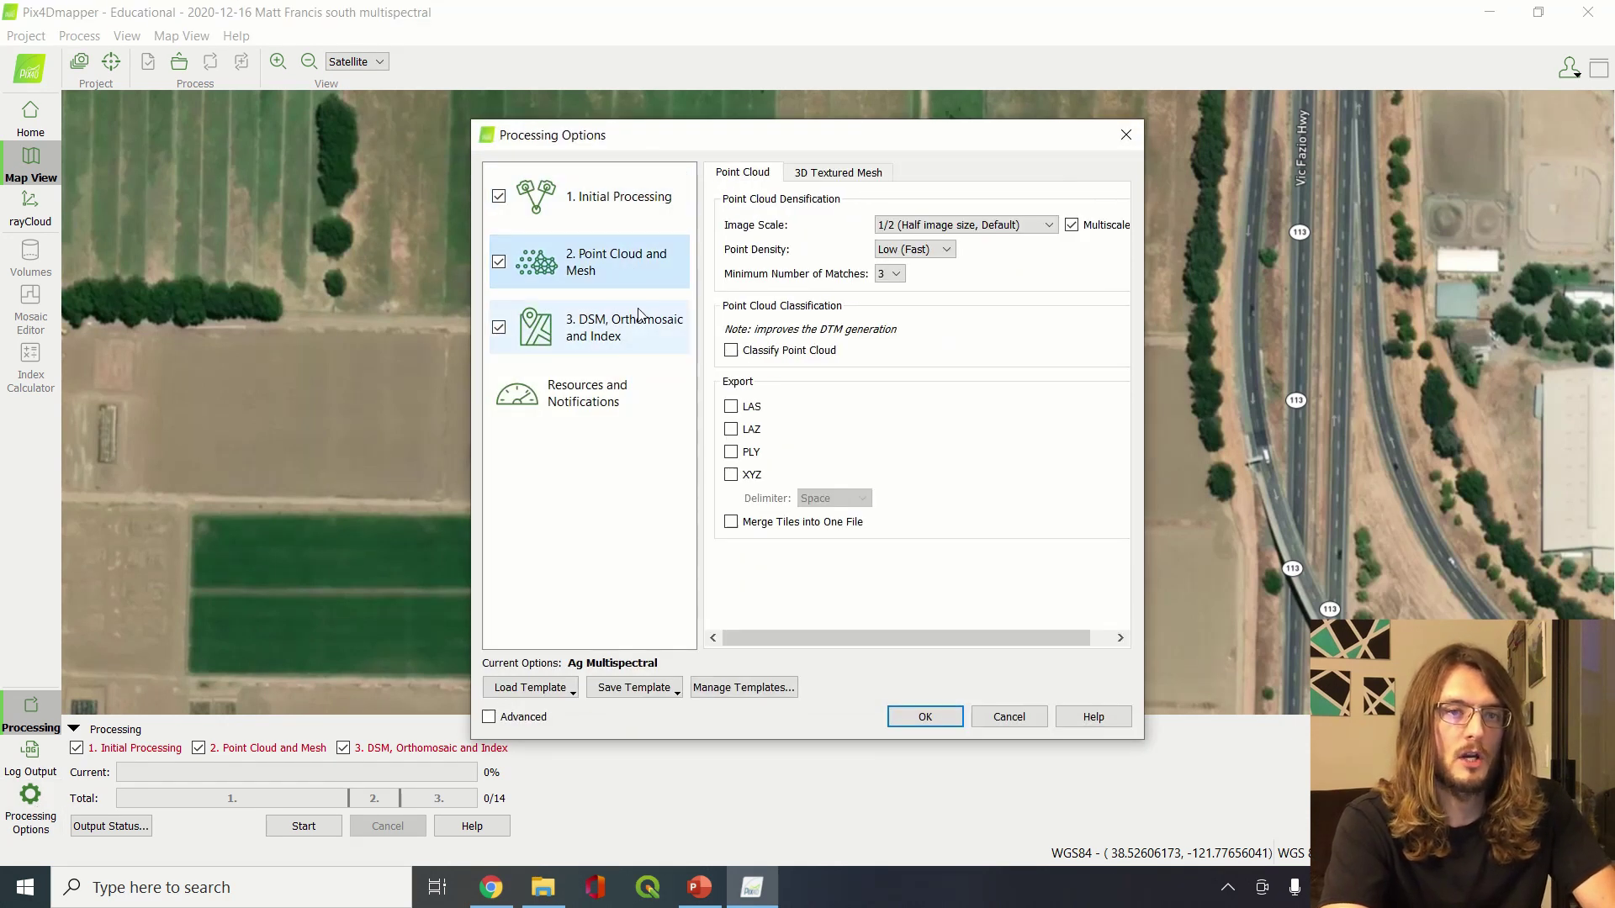
click(624, 331)
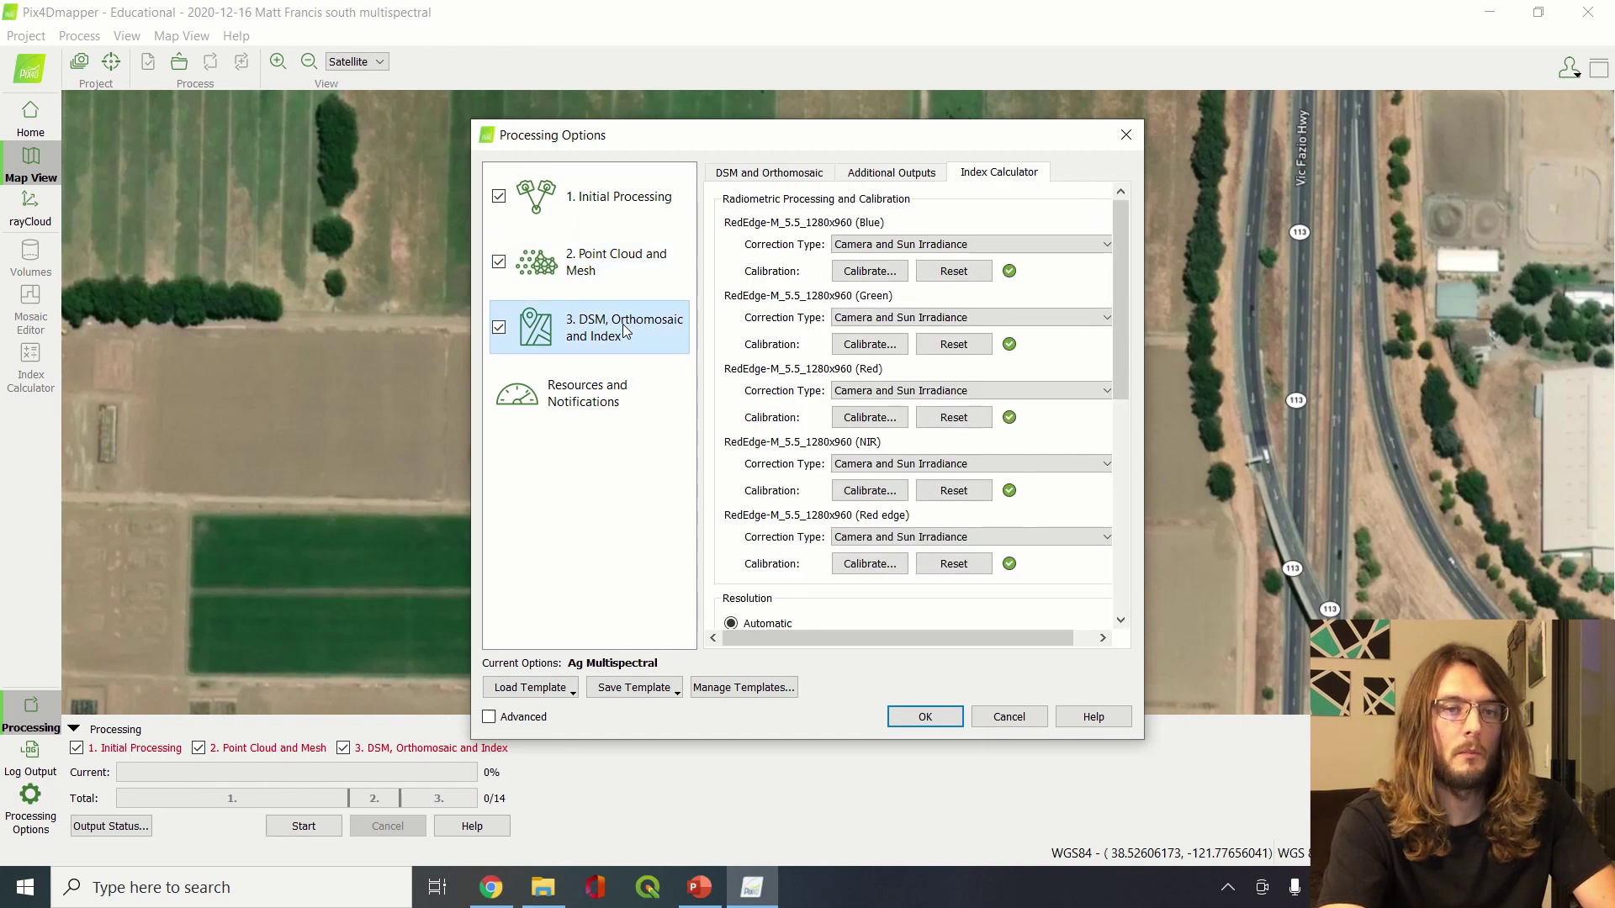
click(792, 174)
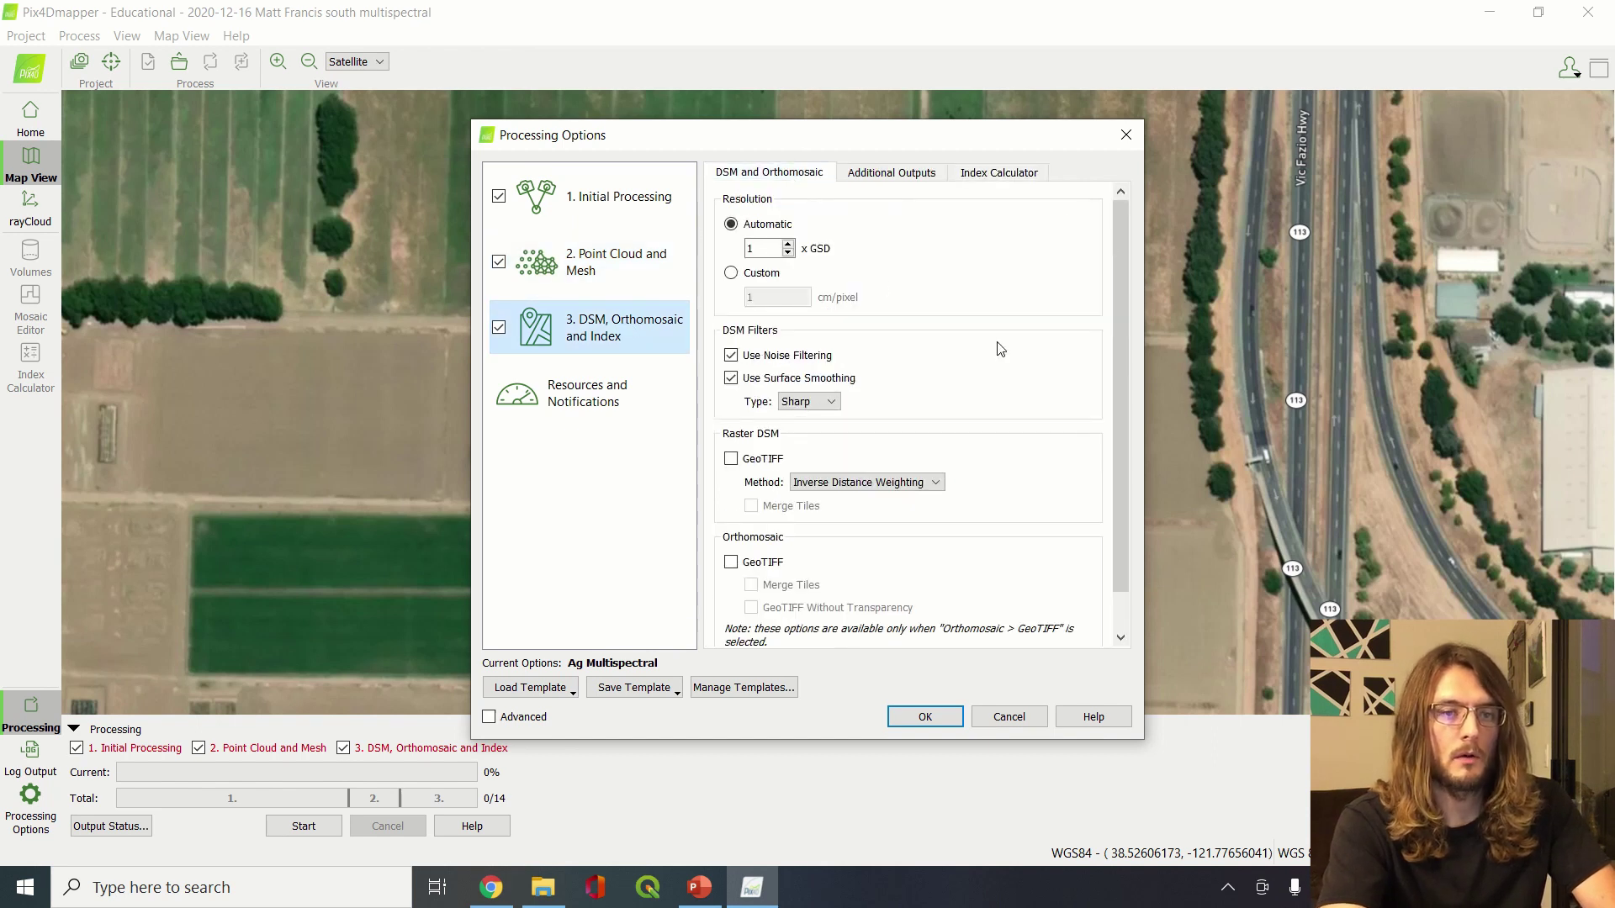
scroll(1034, 465, down, 2)
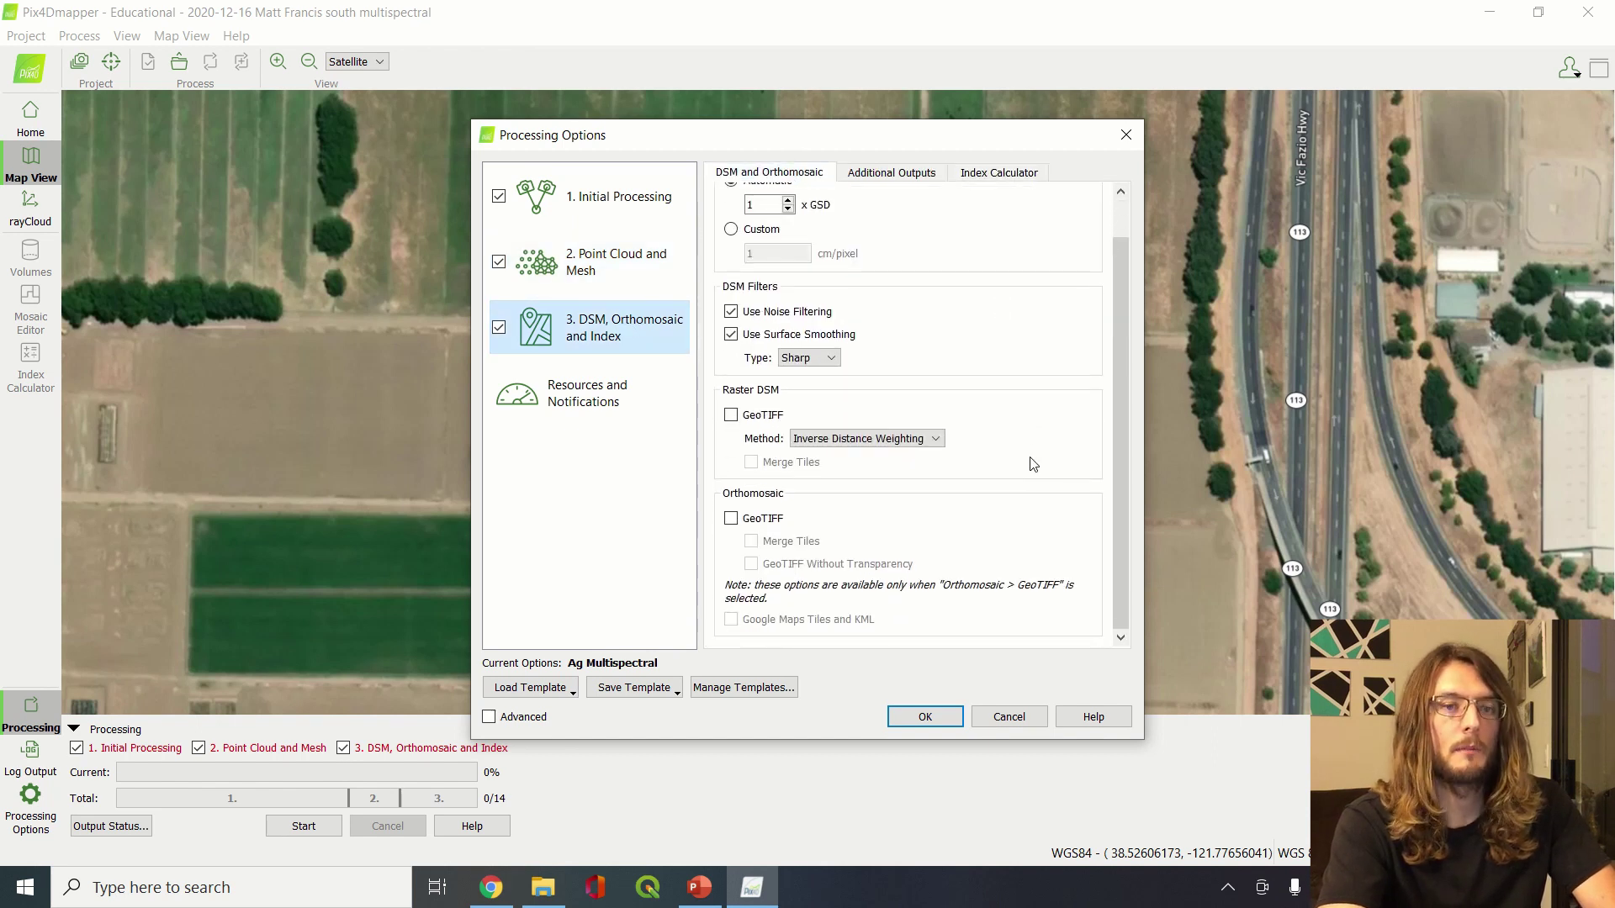
click(730, 415)
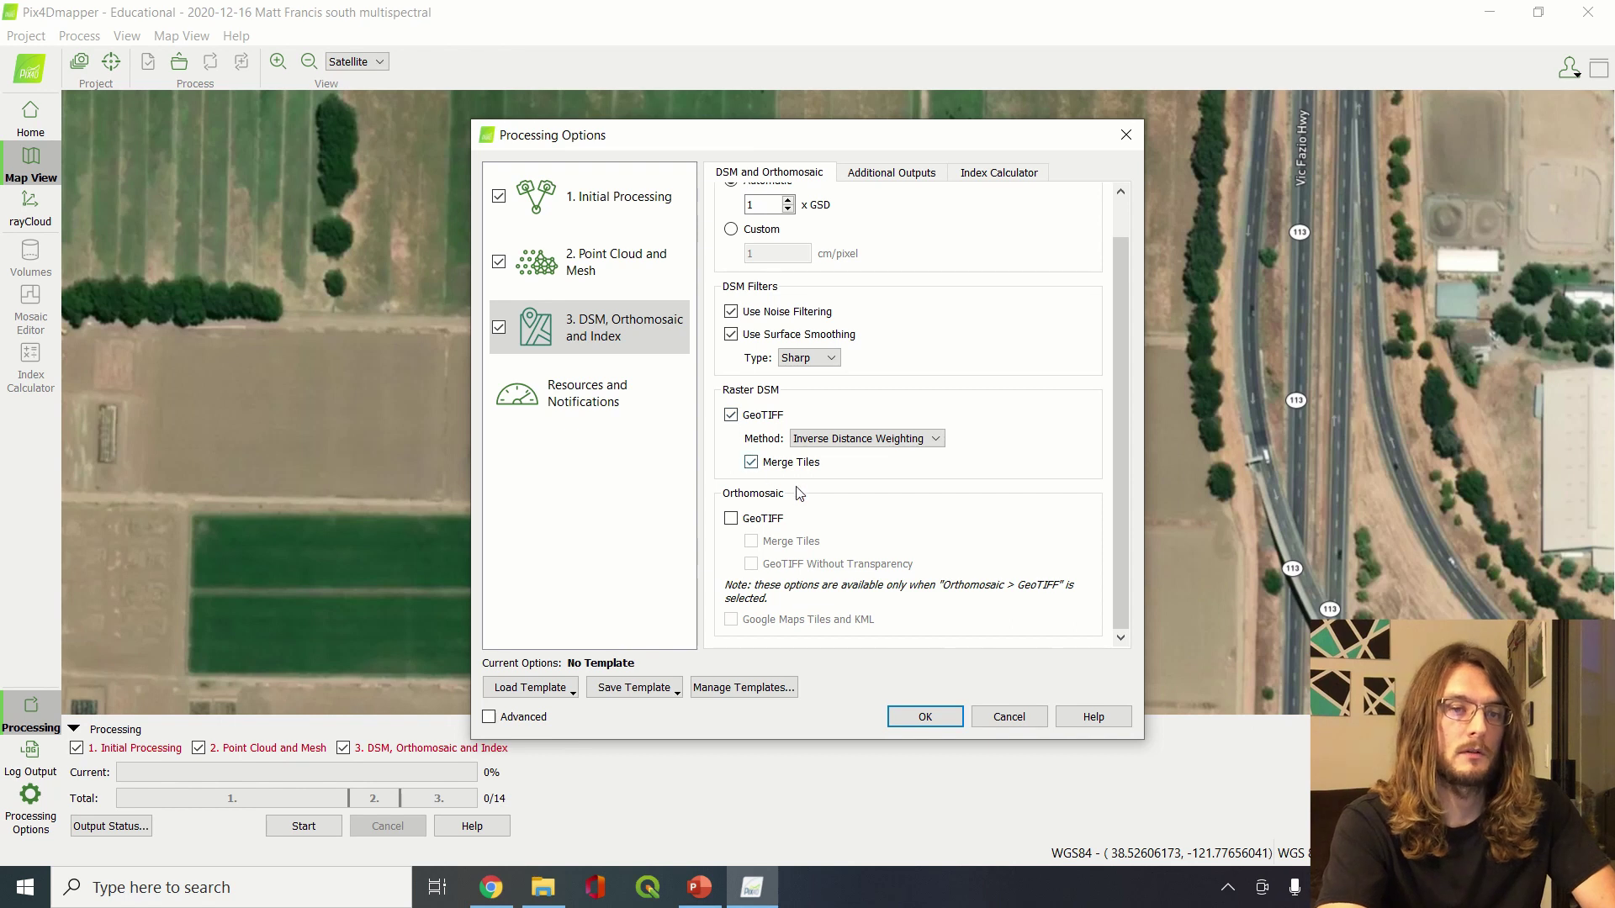
click(731, 519)
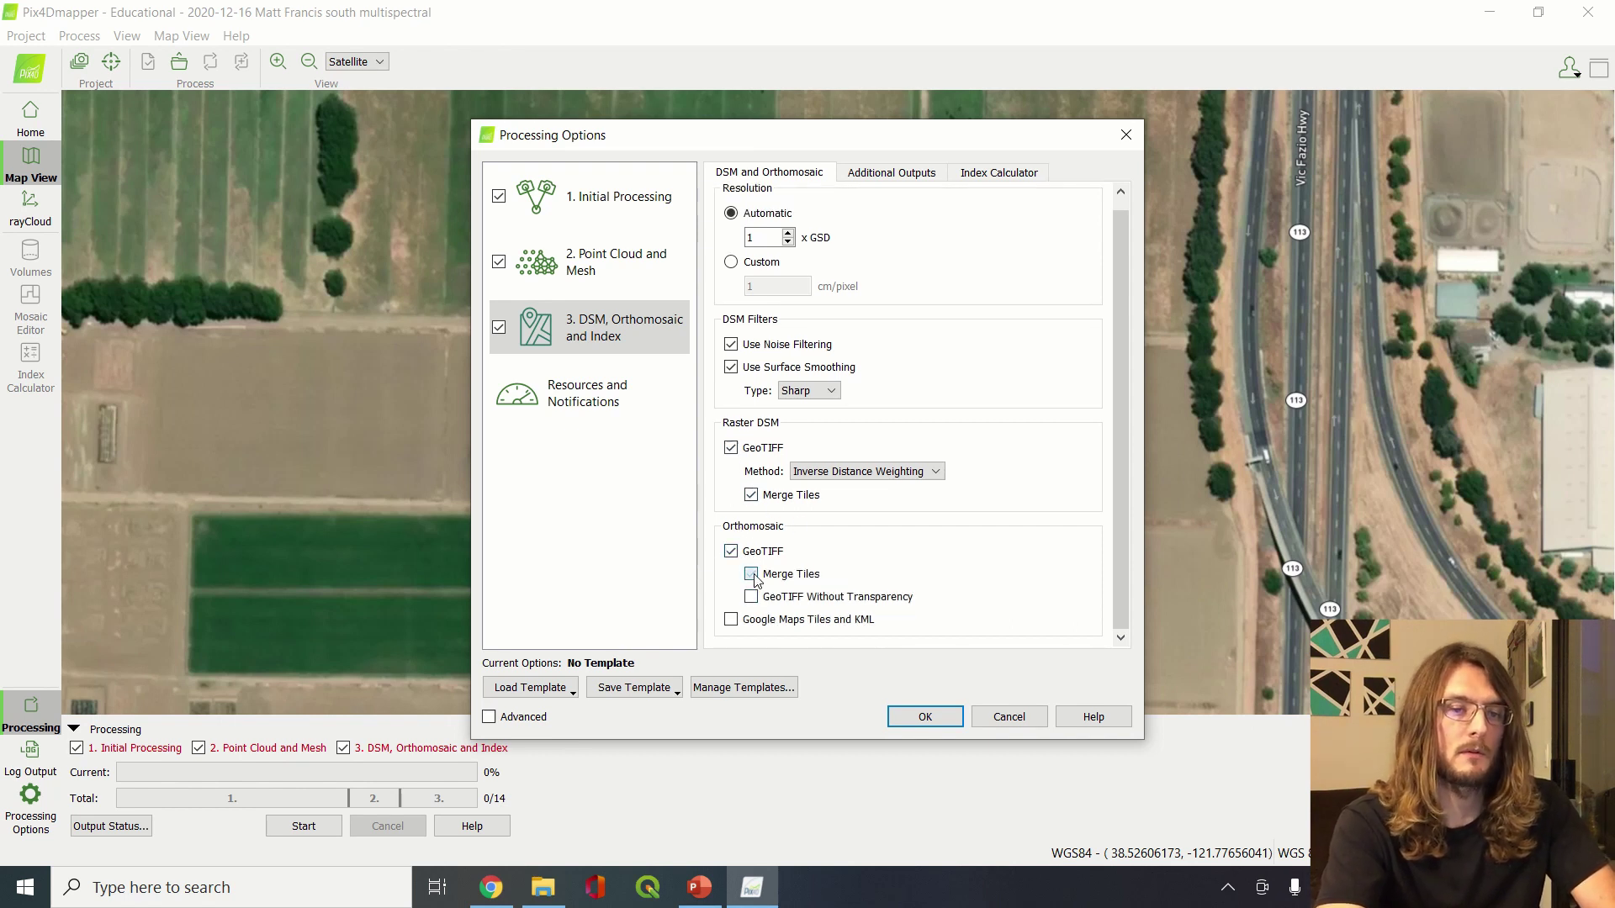
click(752, 575)
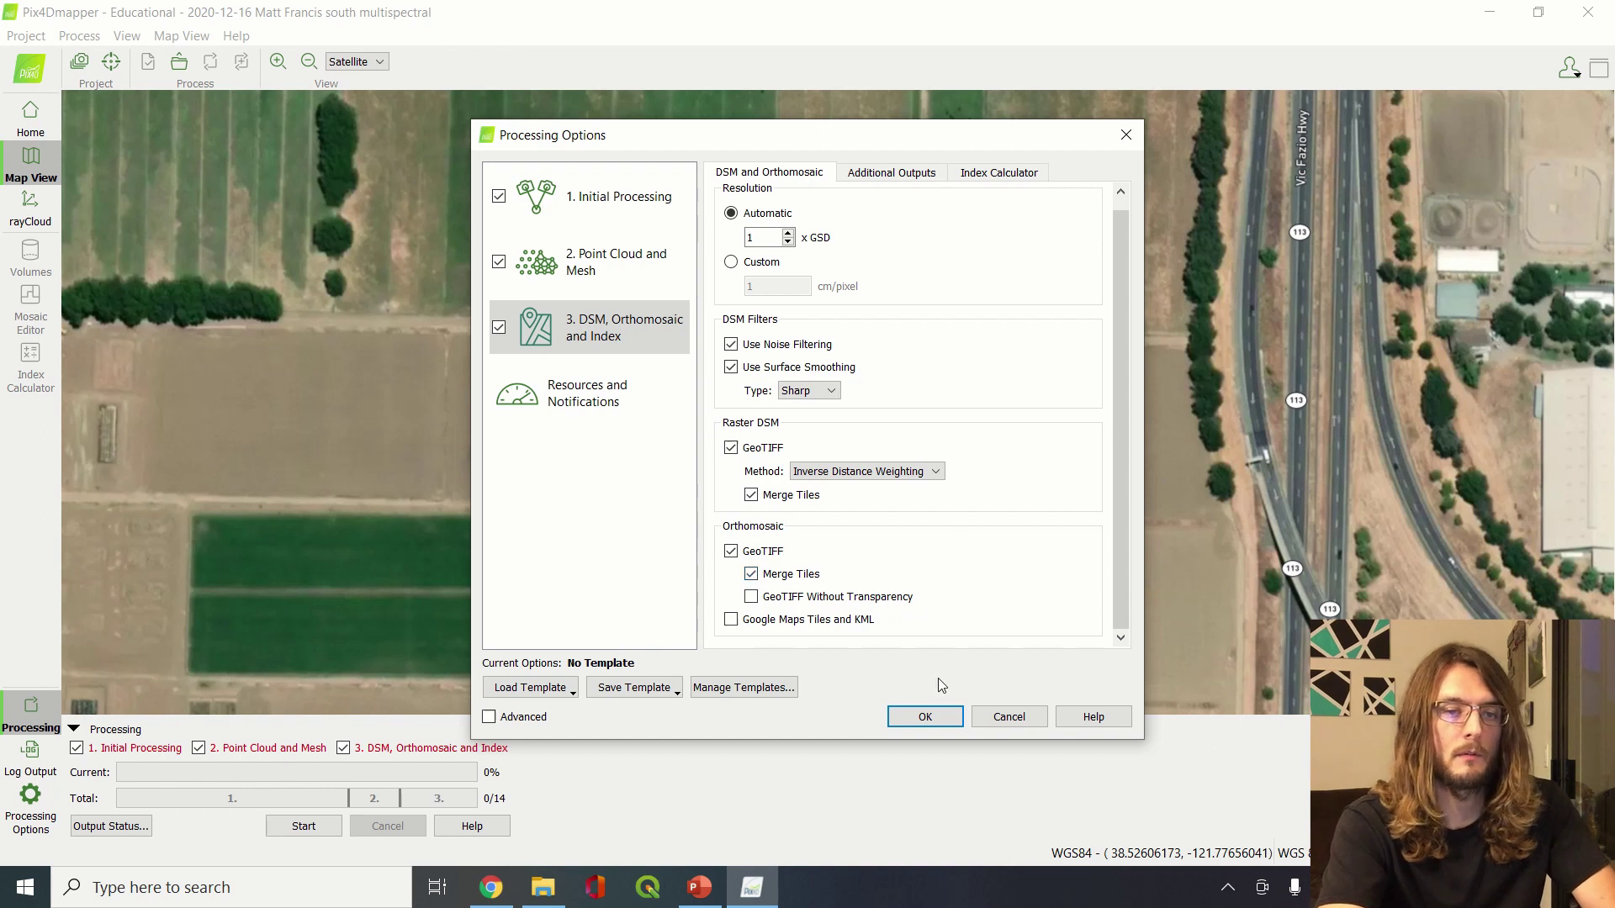
click(879, 178)
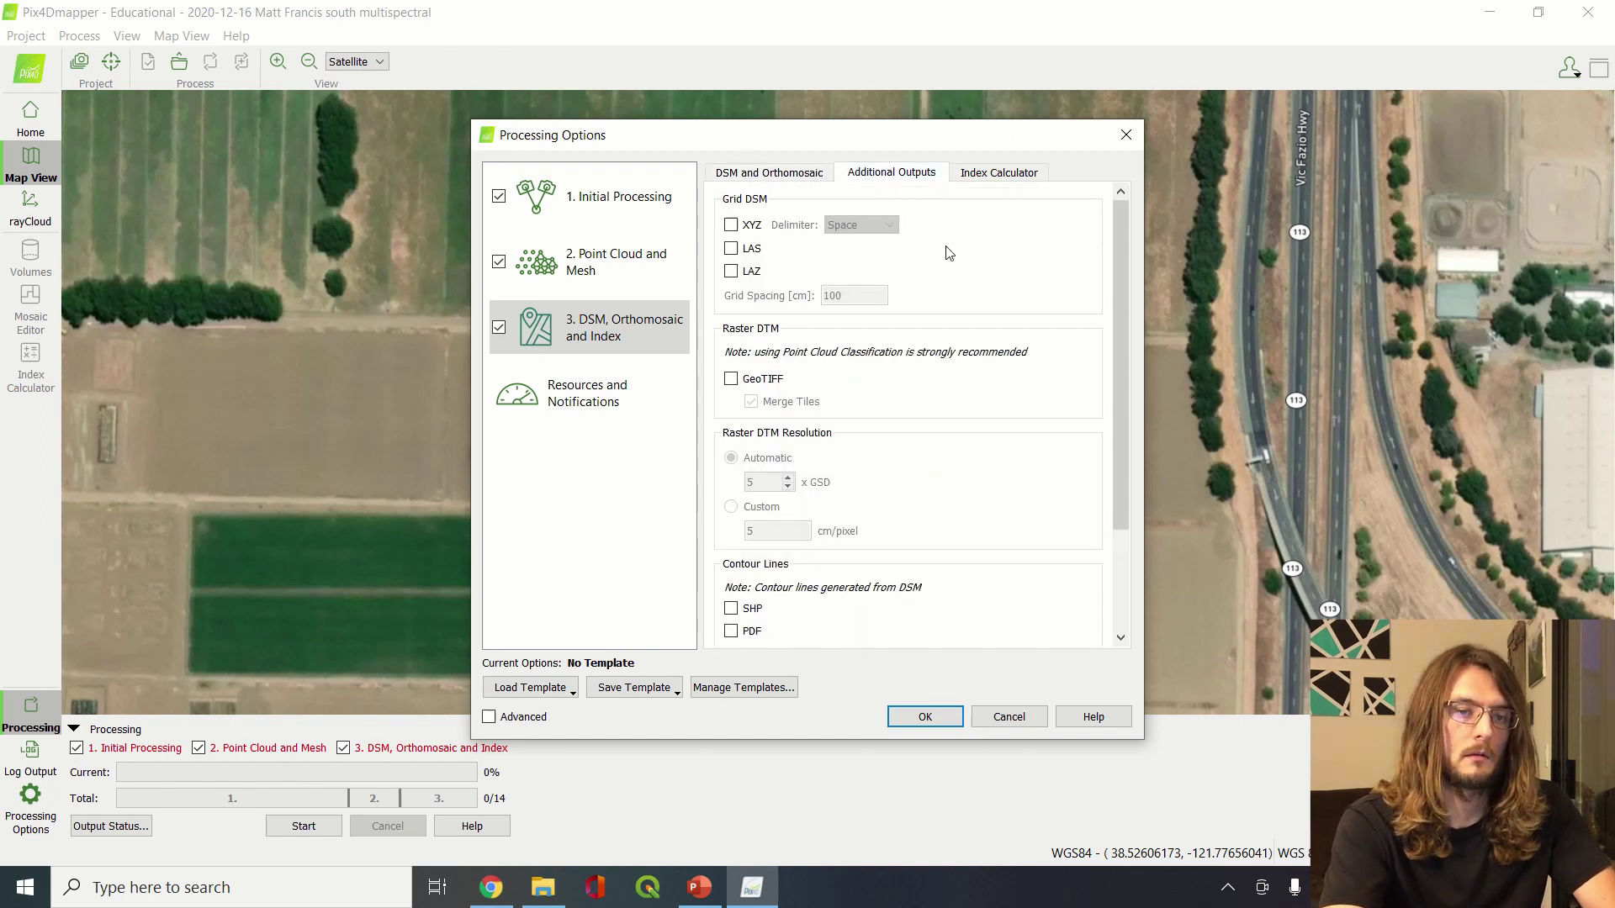
Show the Index Calculator's radiometric settings: all five RedEdge-M bands use Camera and Sun Irradiance correction, each calibrated
scroll(1024, 517, down, 3)
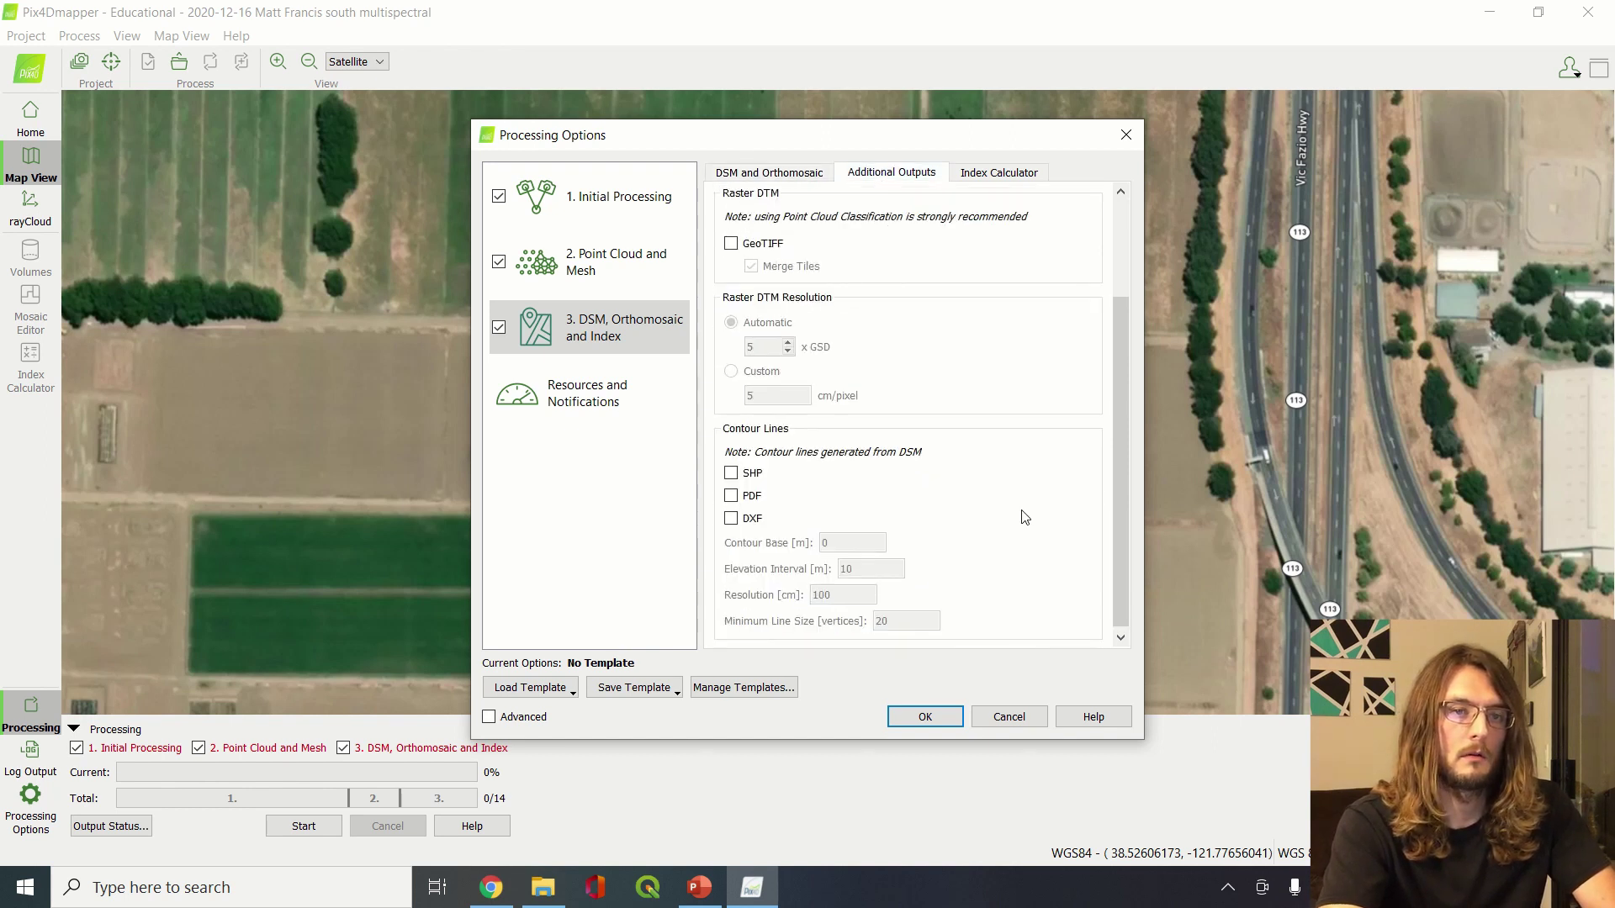
click(1004, 173)
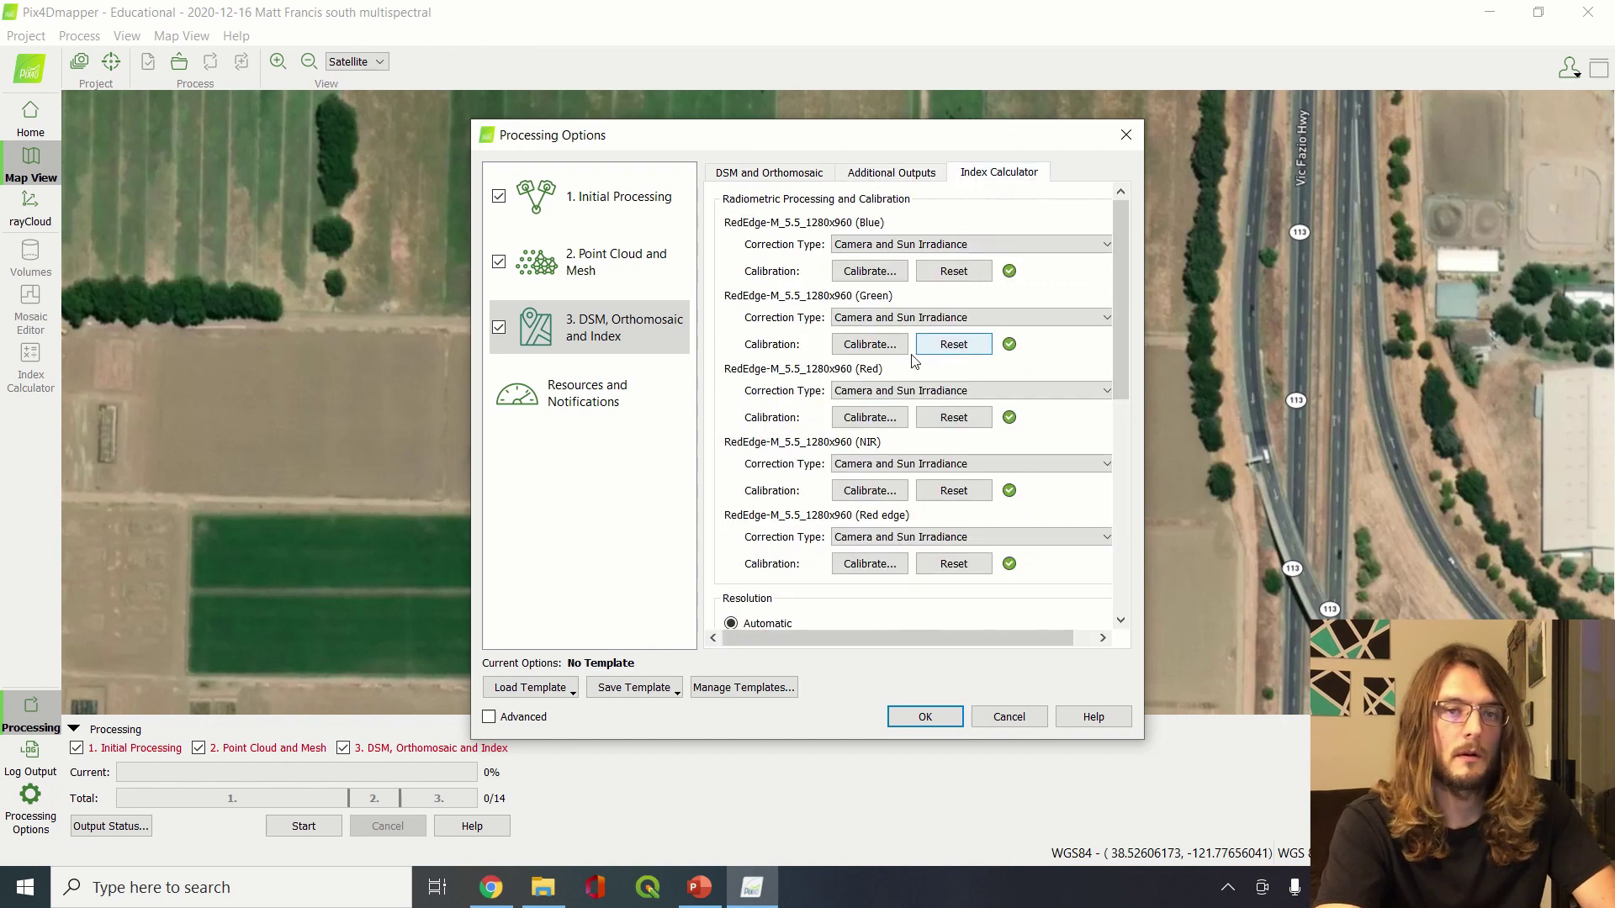
scroll(783, 292, right, 1)
scroll(782, 291, left, 1)
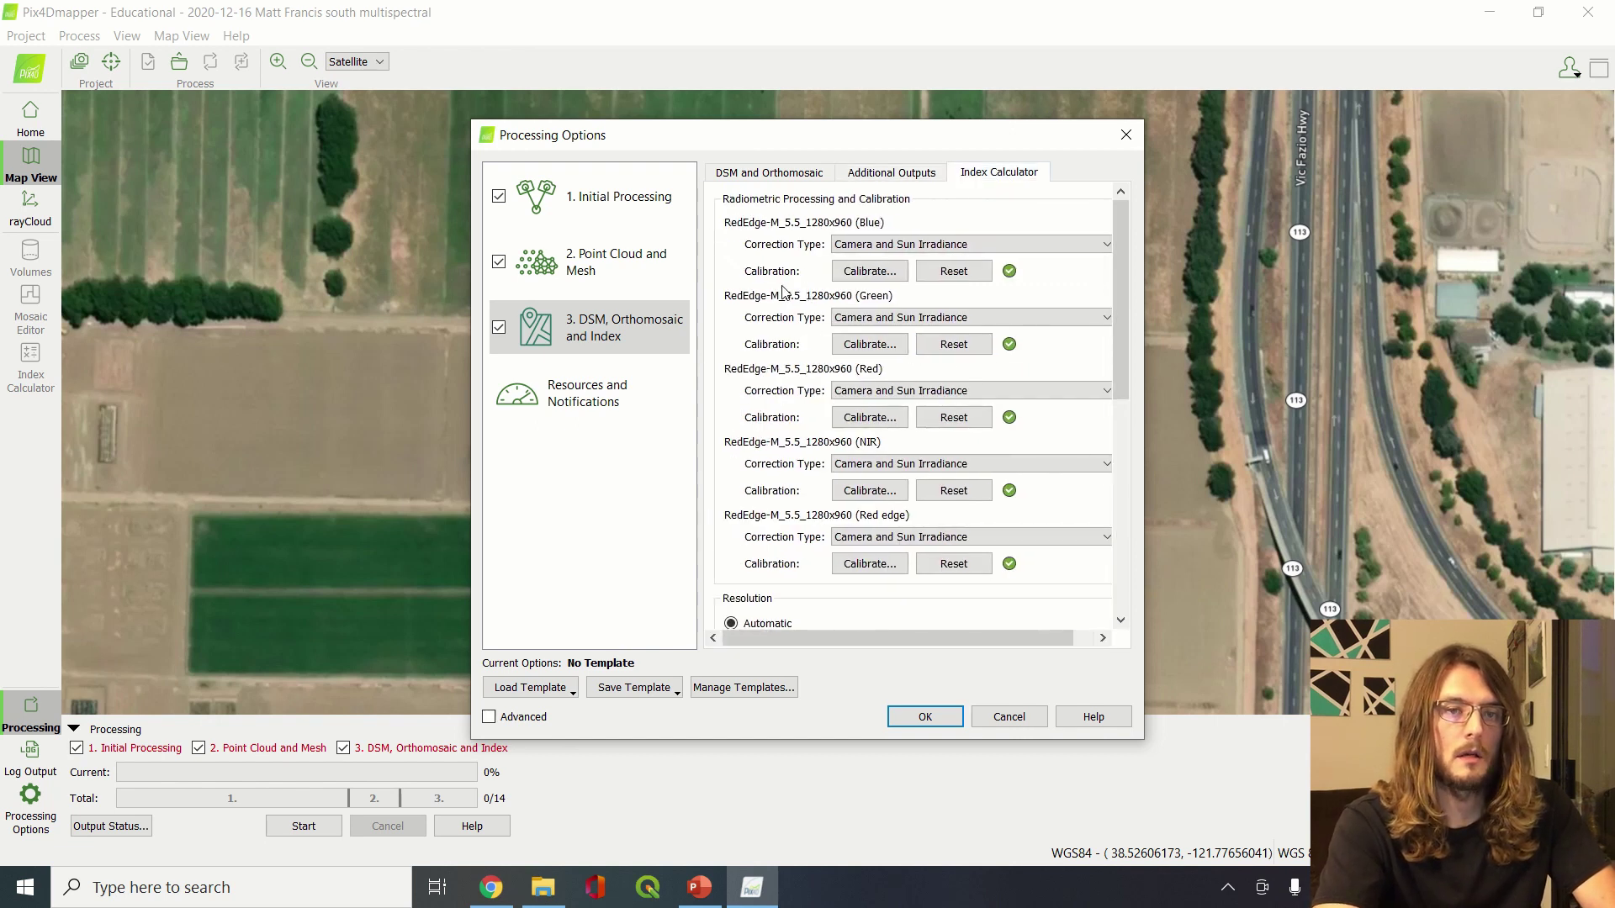
scroll(803, 391, down, 3)
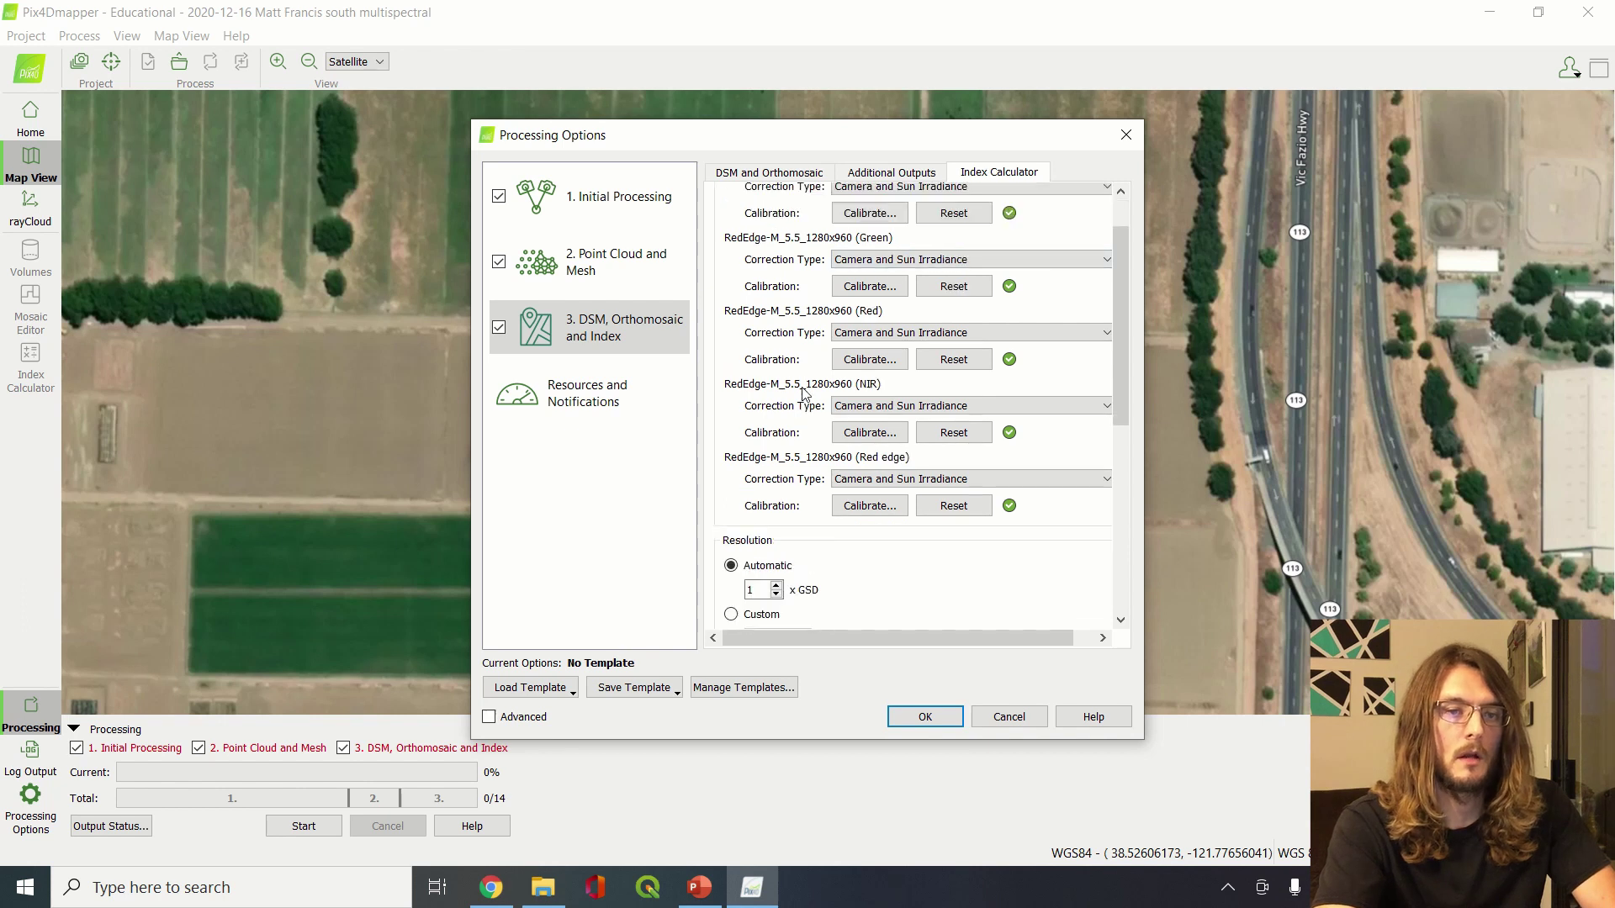
scroll(803, 391, up, 3)
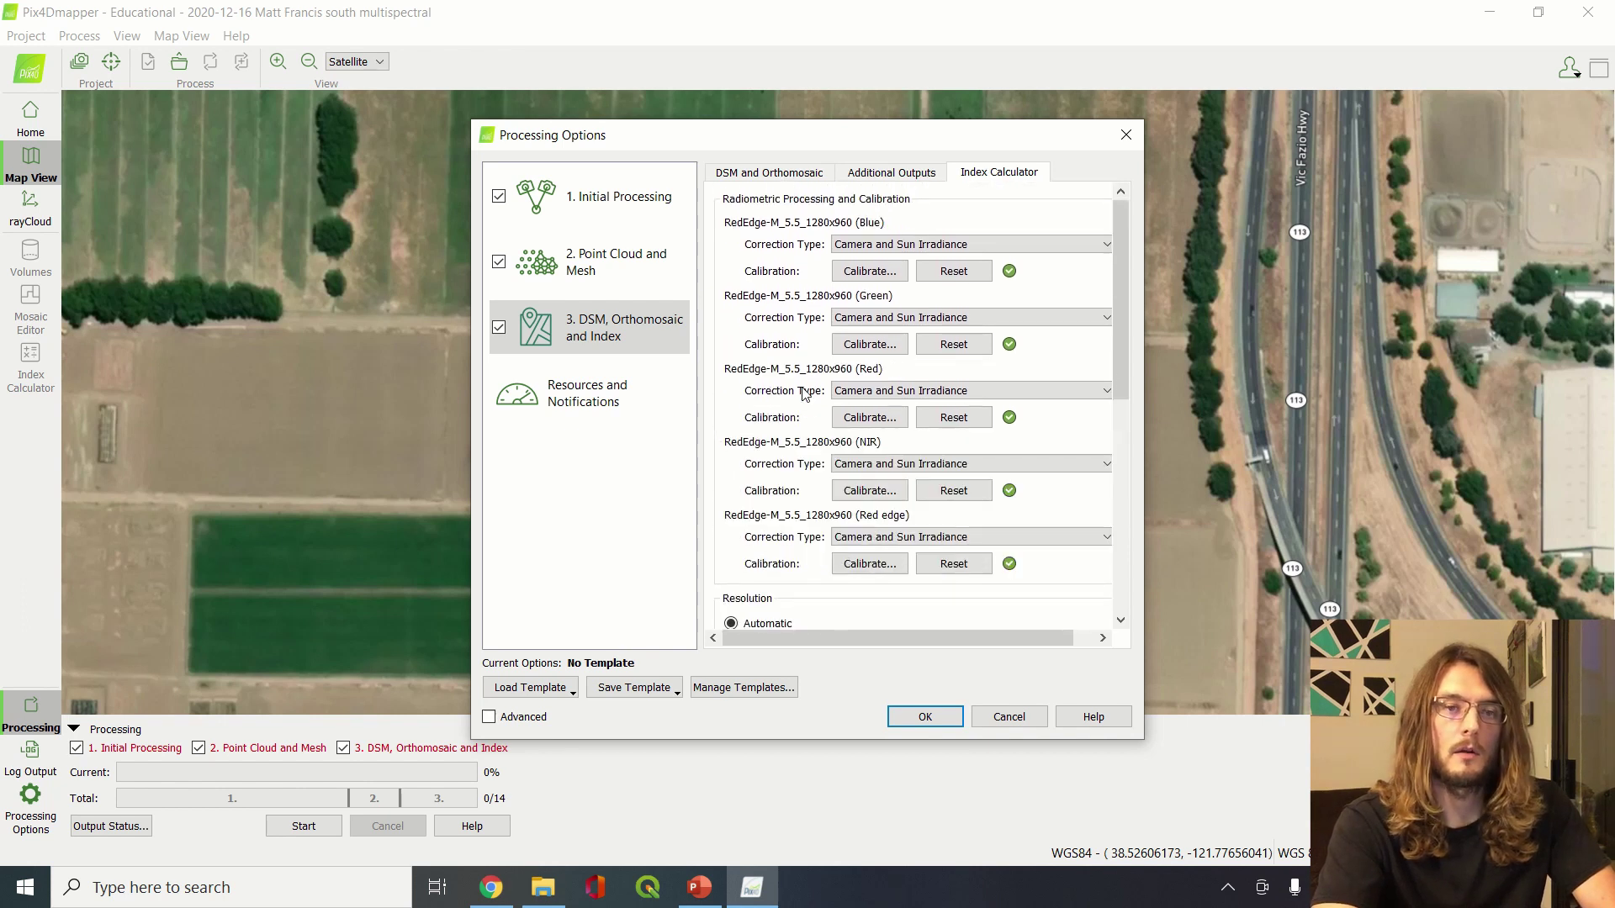
click(854, 276)
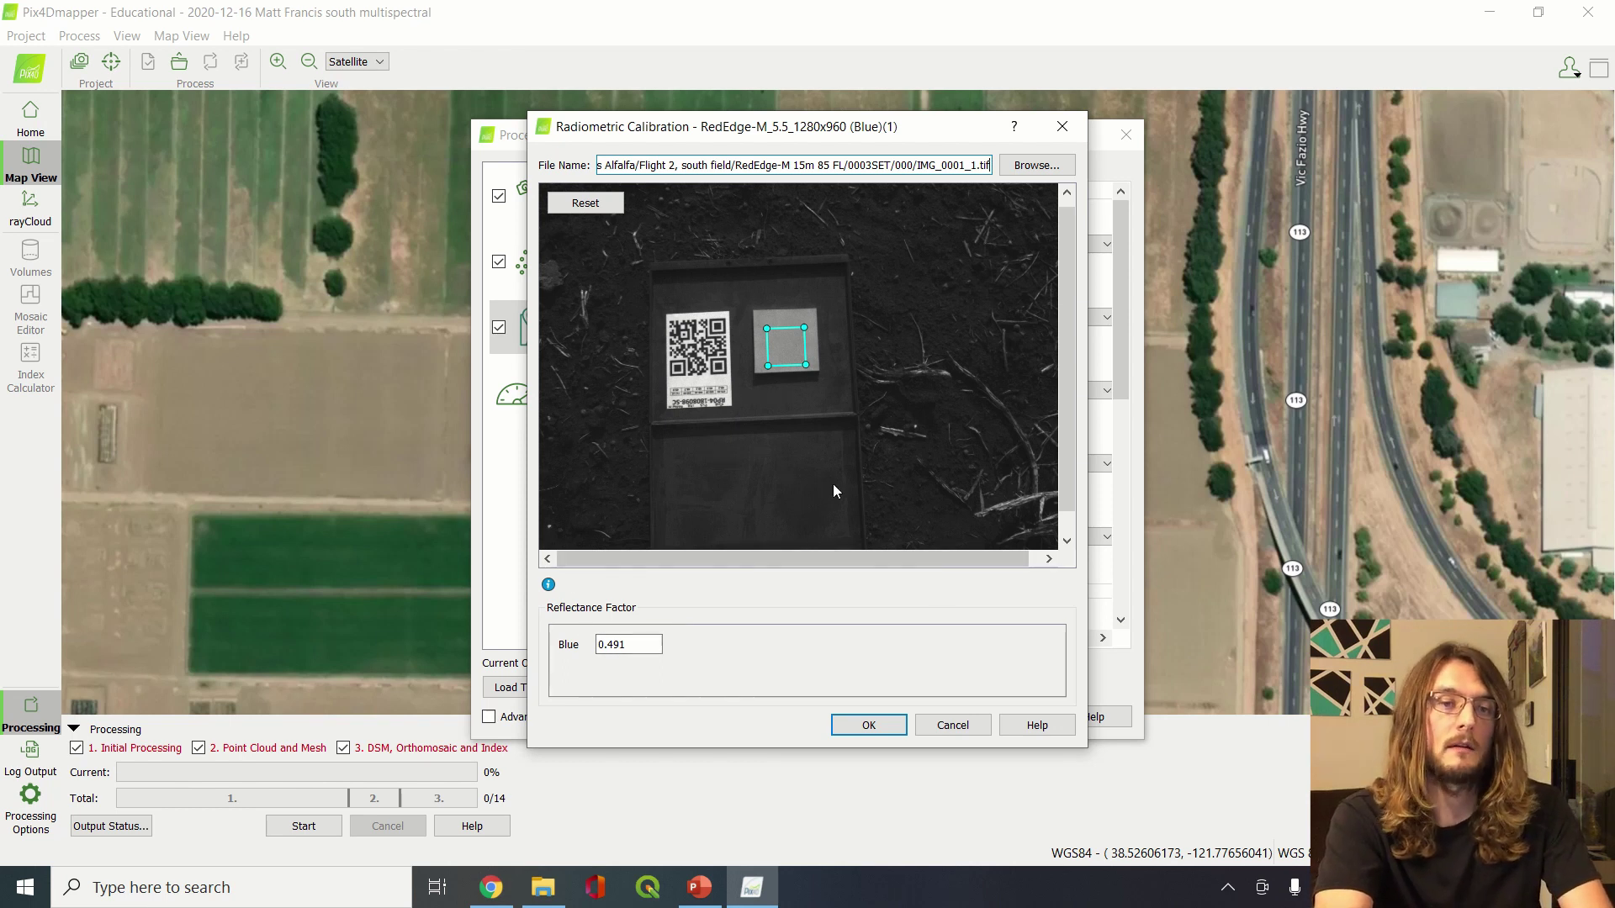
click(629, 646)
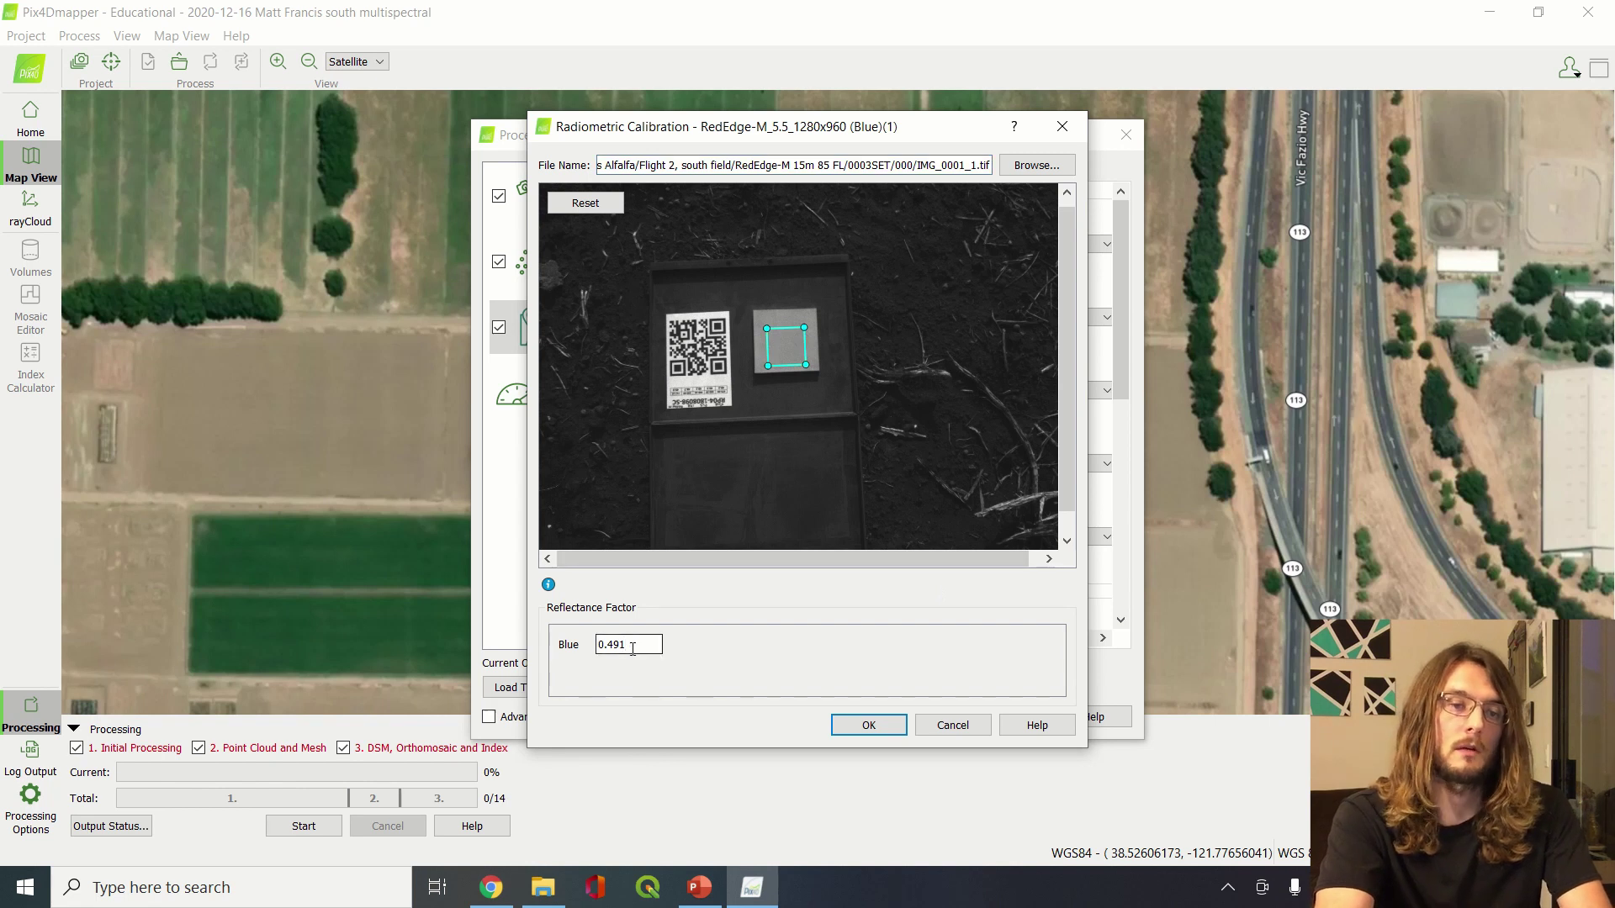
click(868, 726)
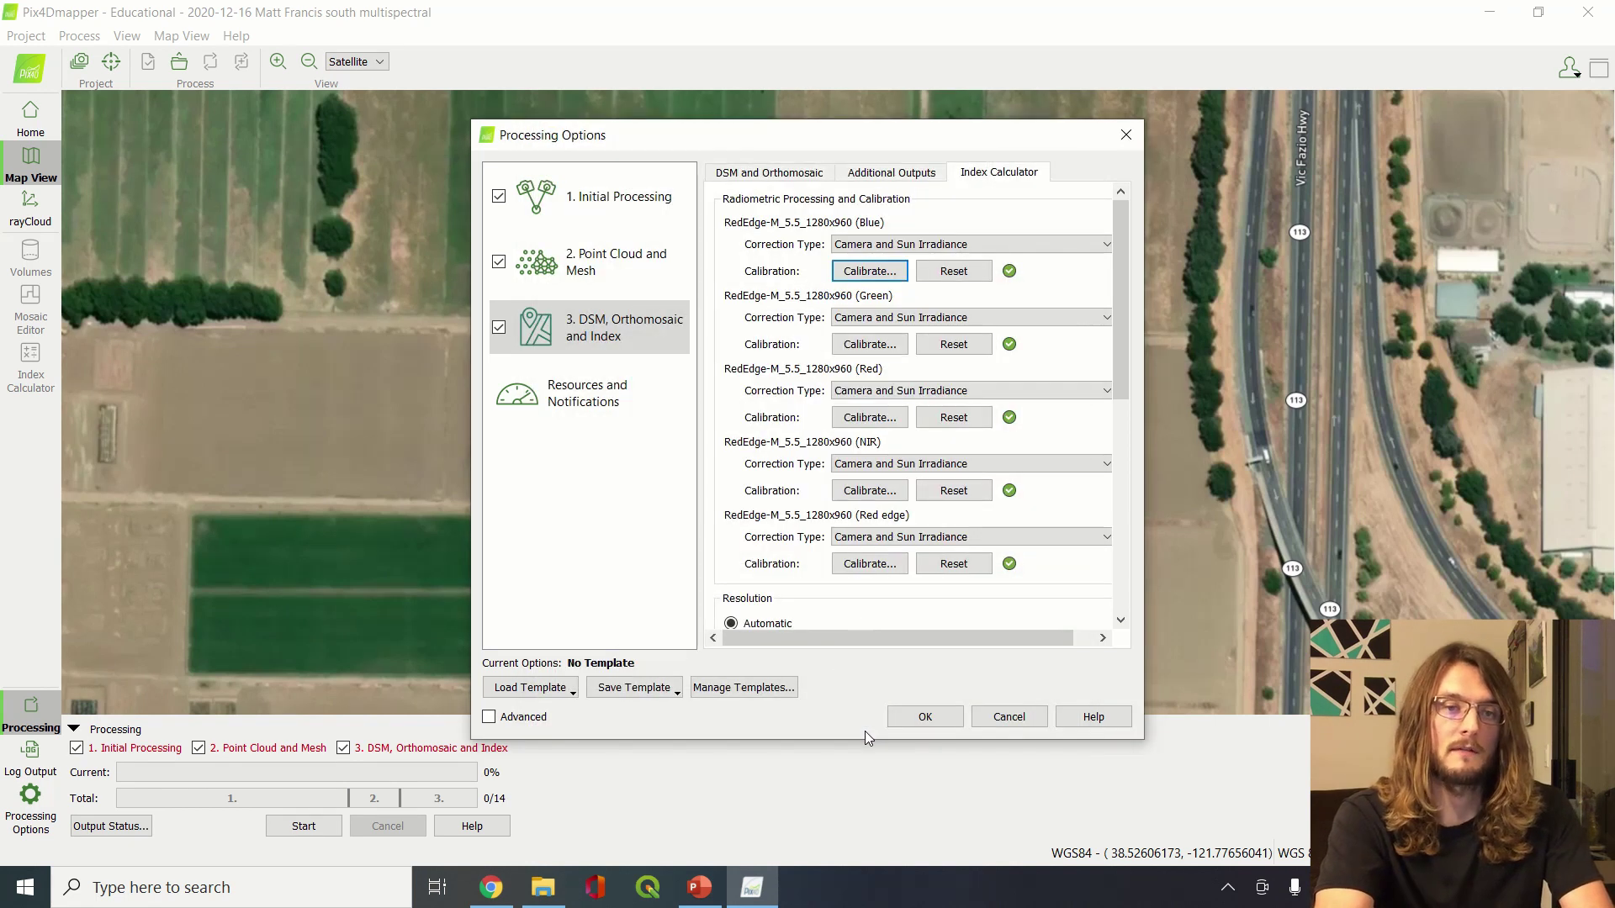
click(851, 346)
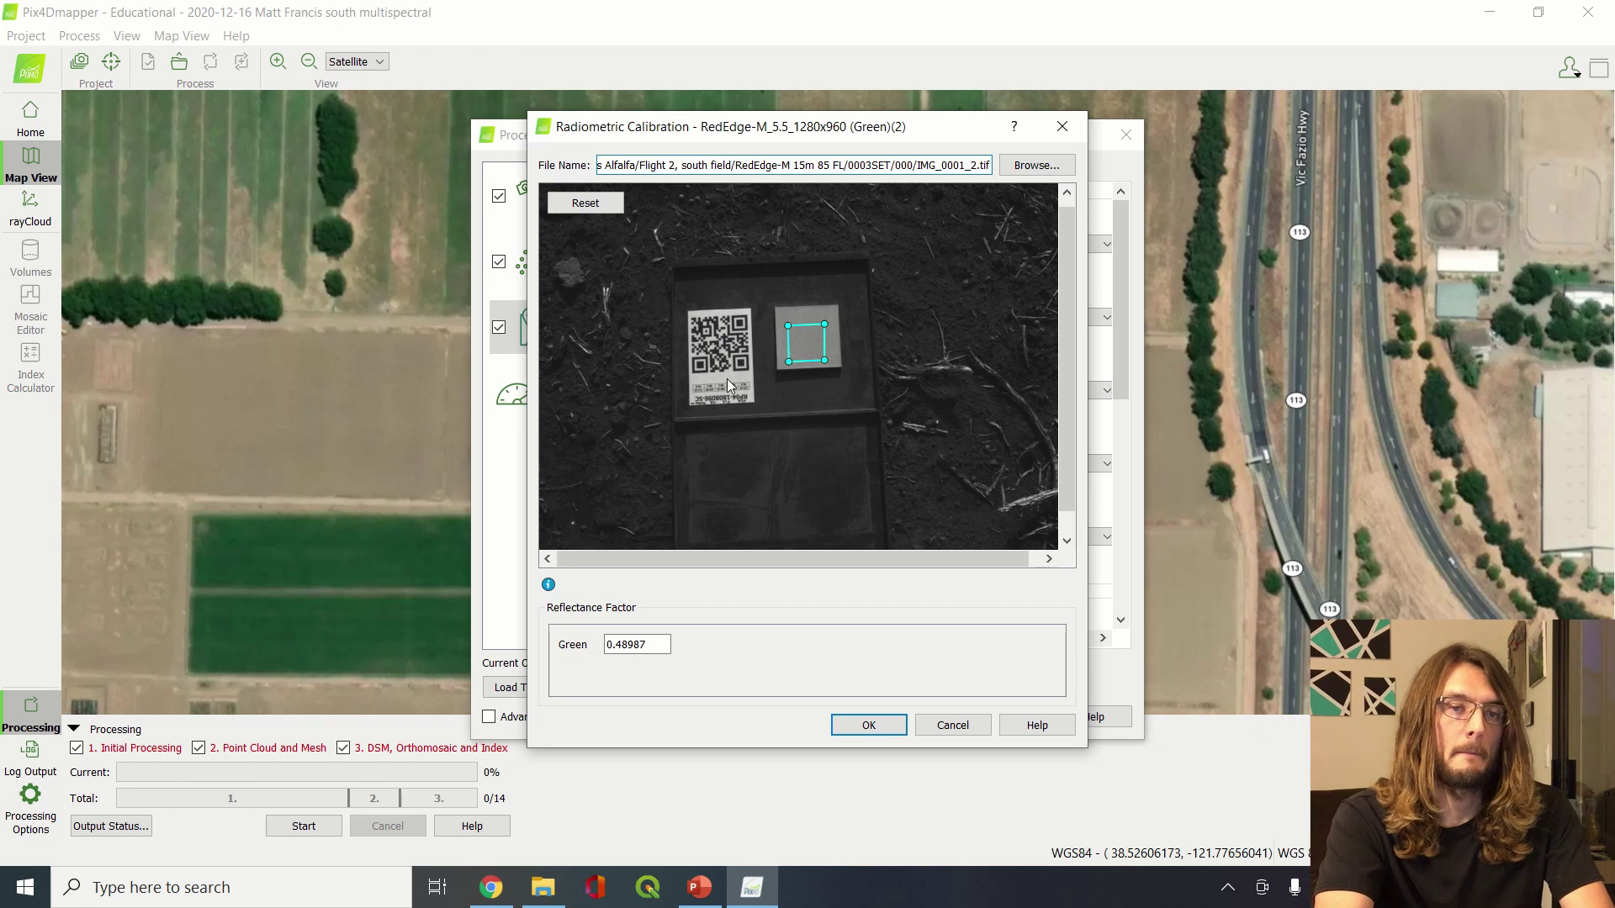
click(878, 724)
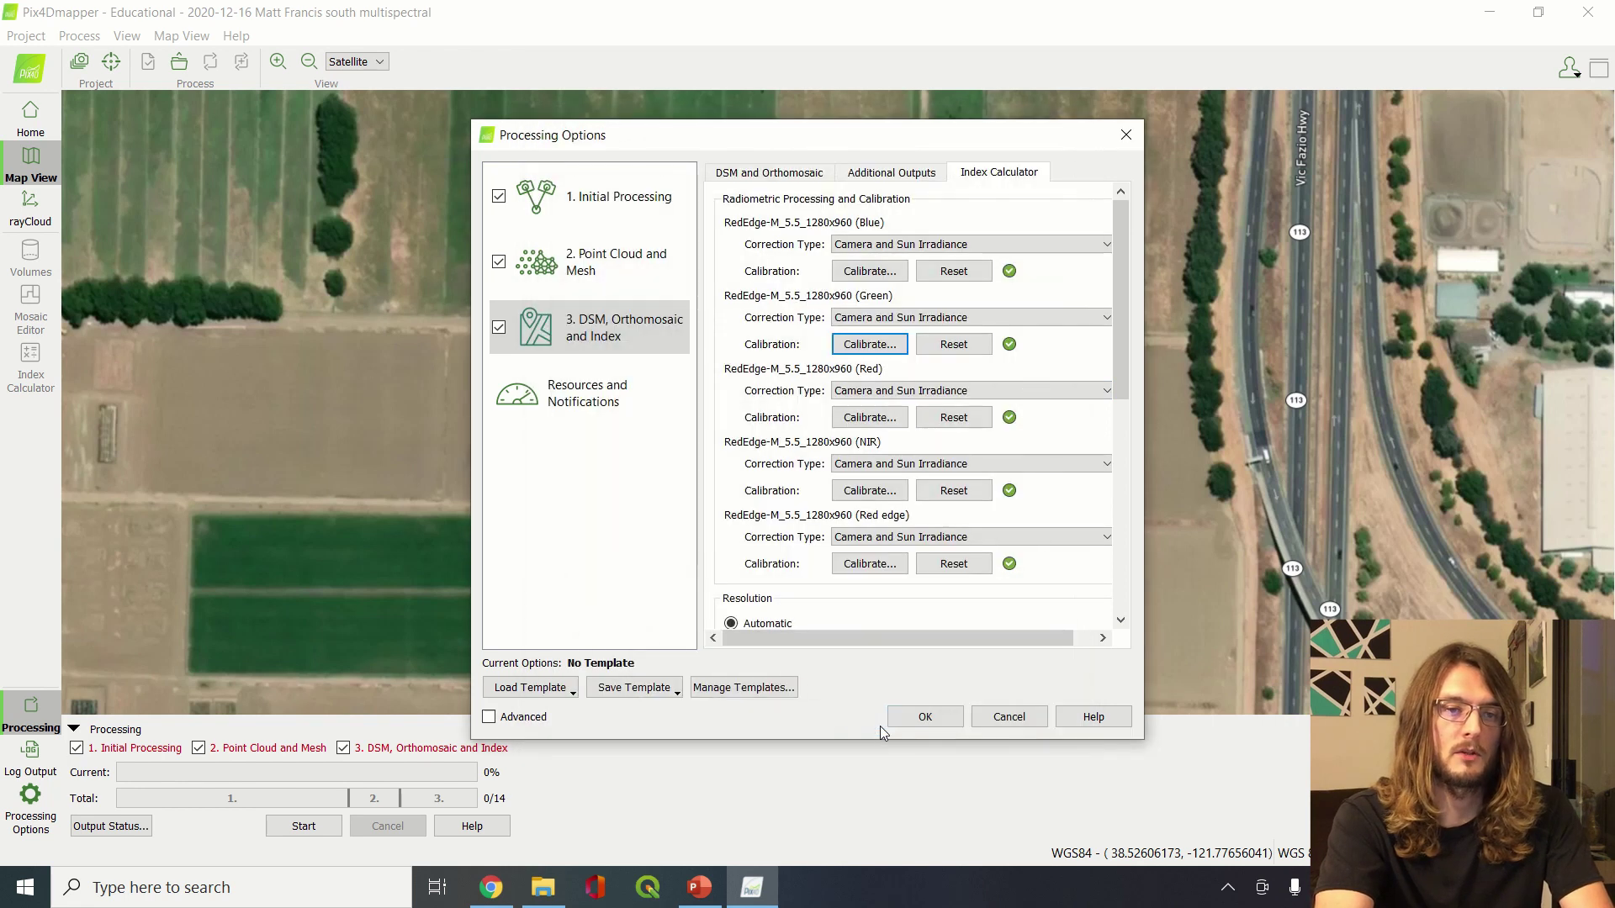
click(869, 419)
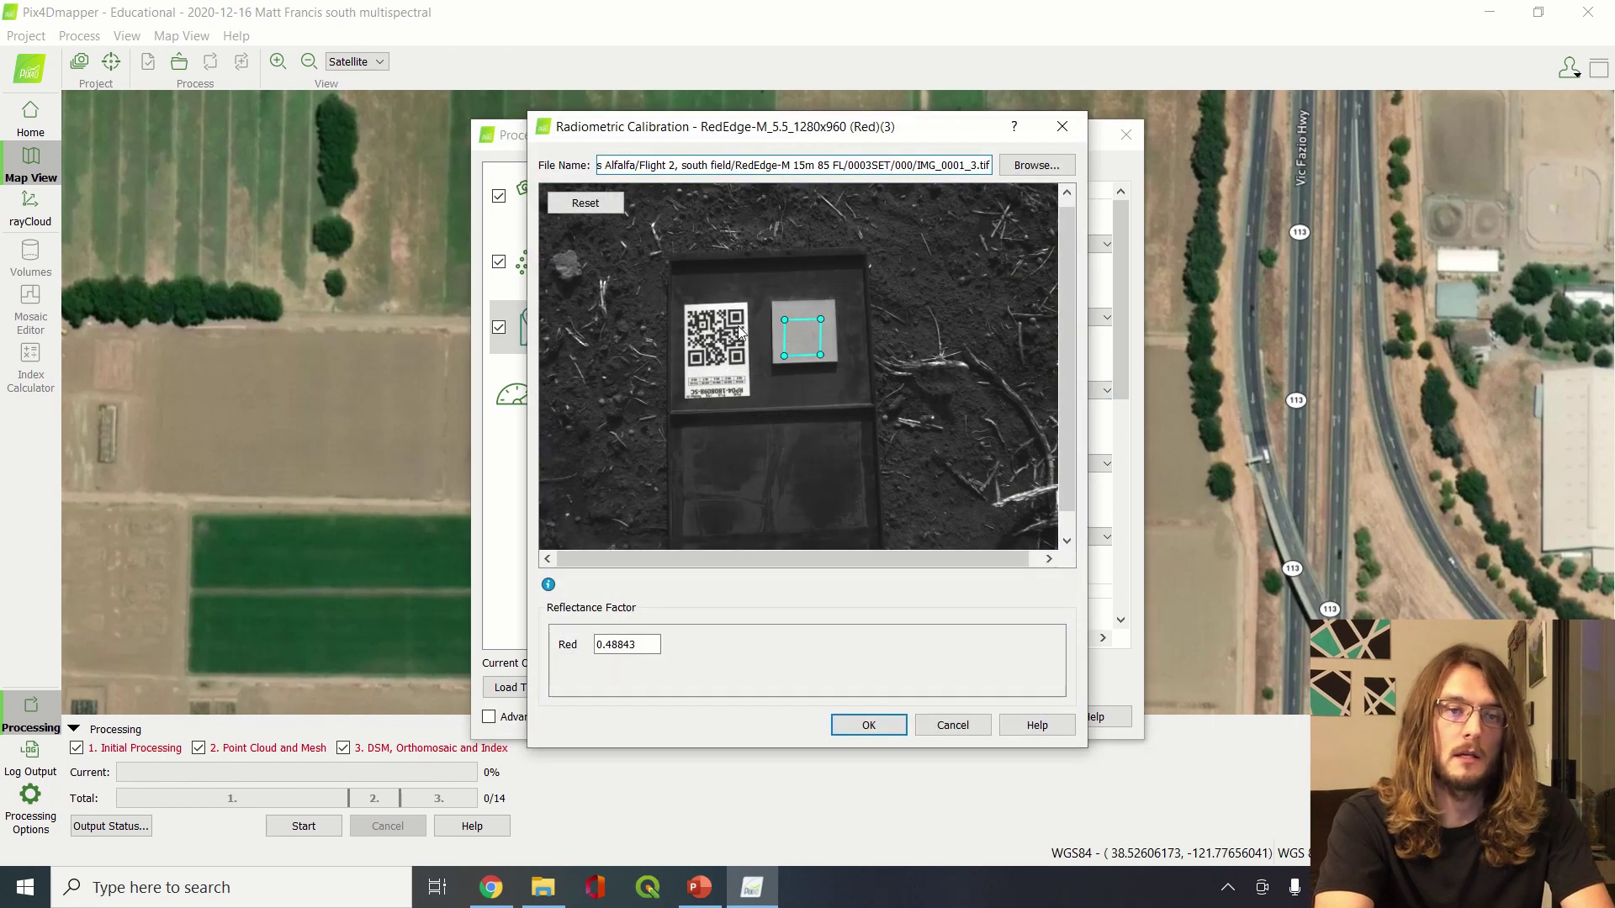
click(869, 725)
click(855, 497)
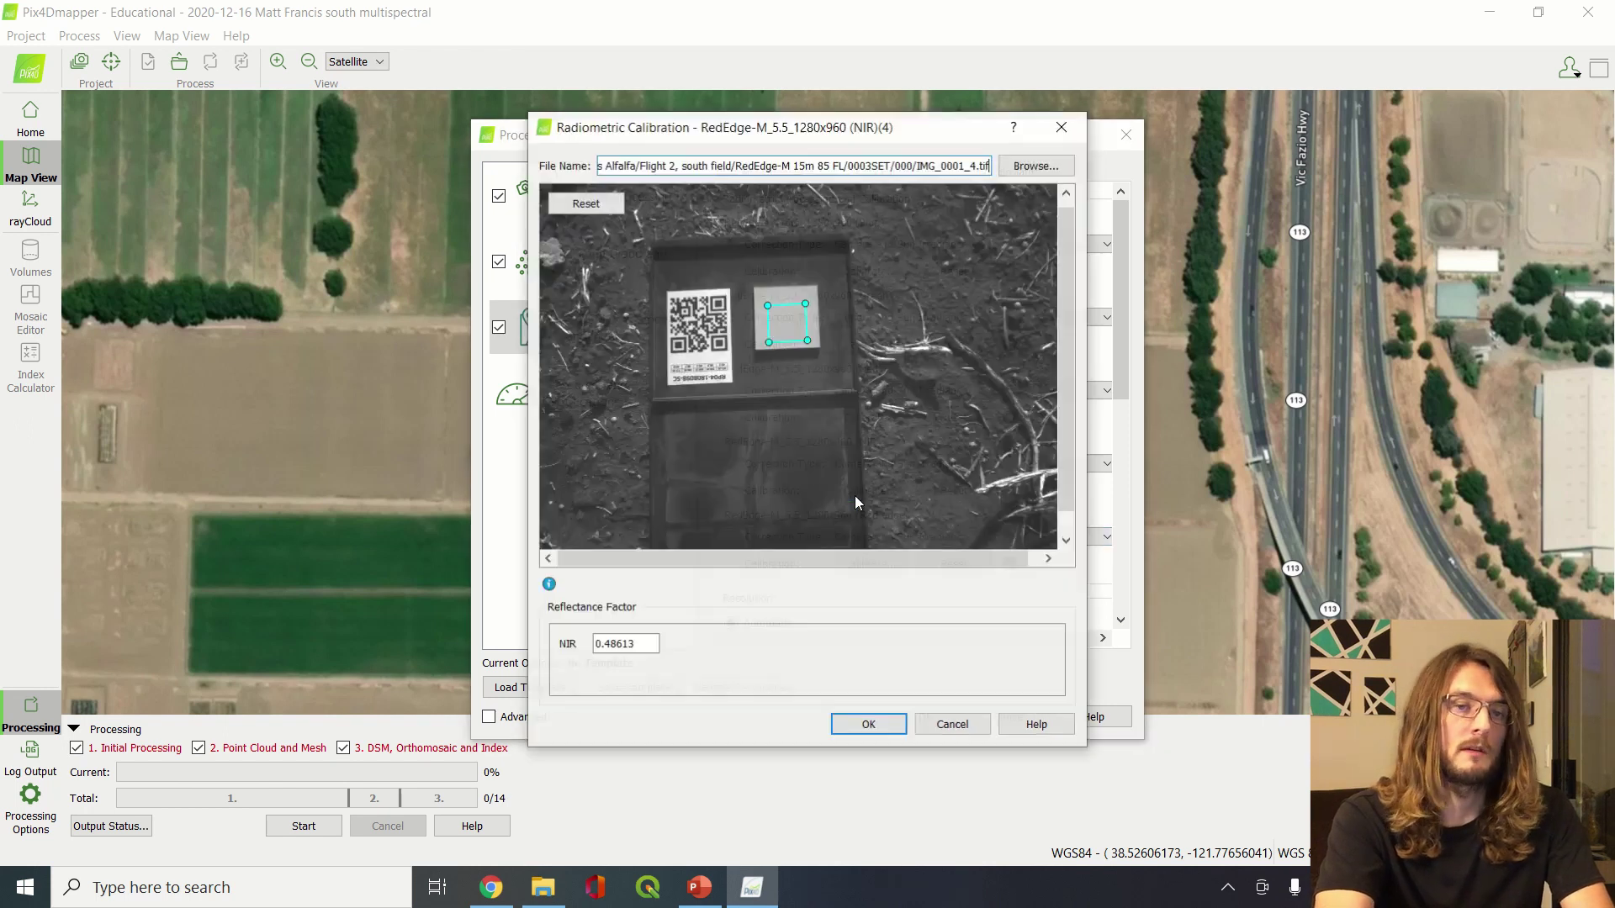
click(1053, 129)
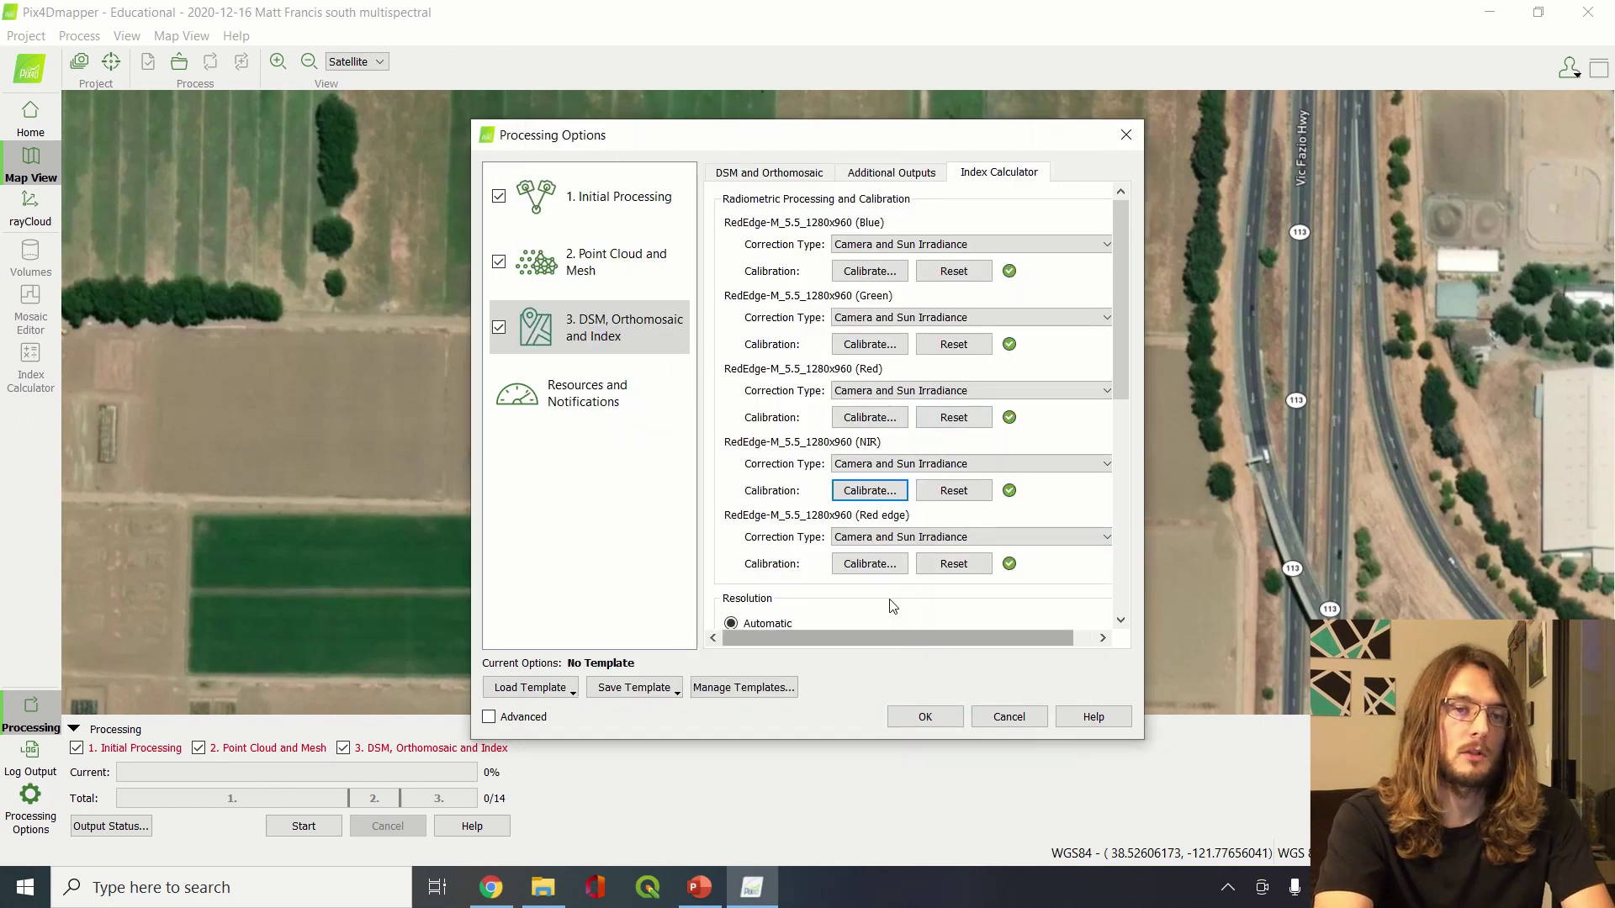
click(868, 563)
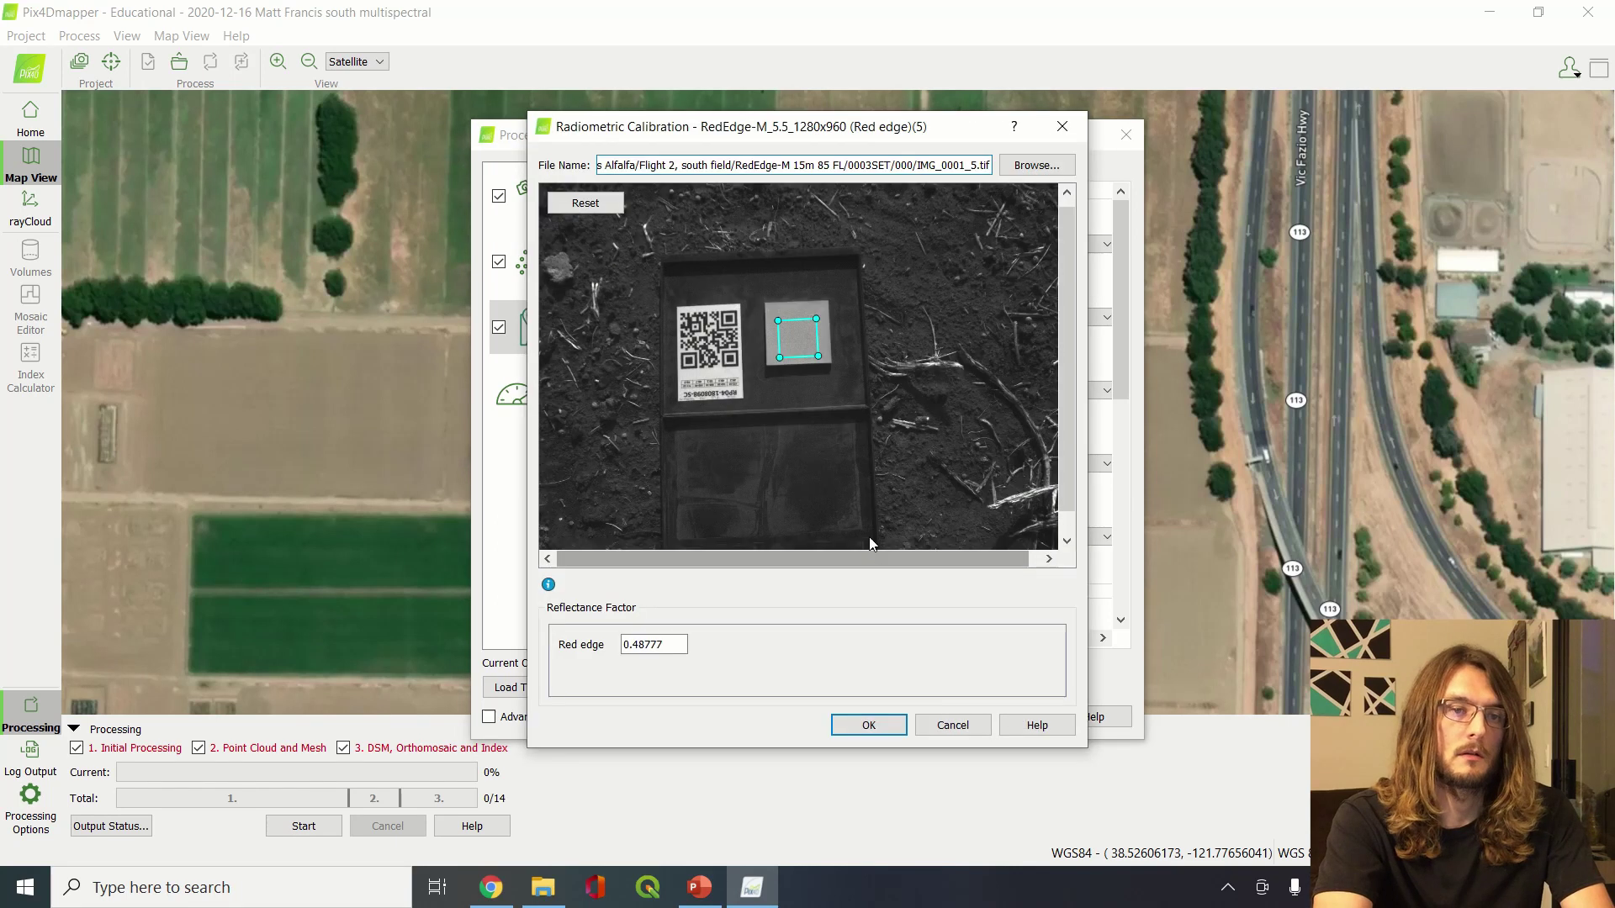
click(1075, 128)
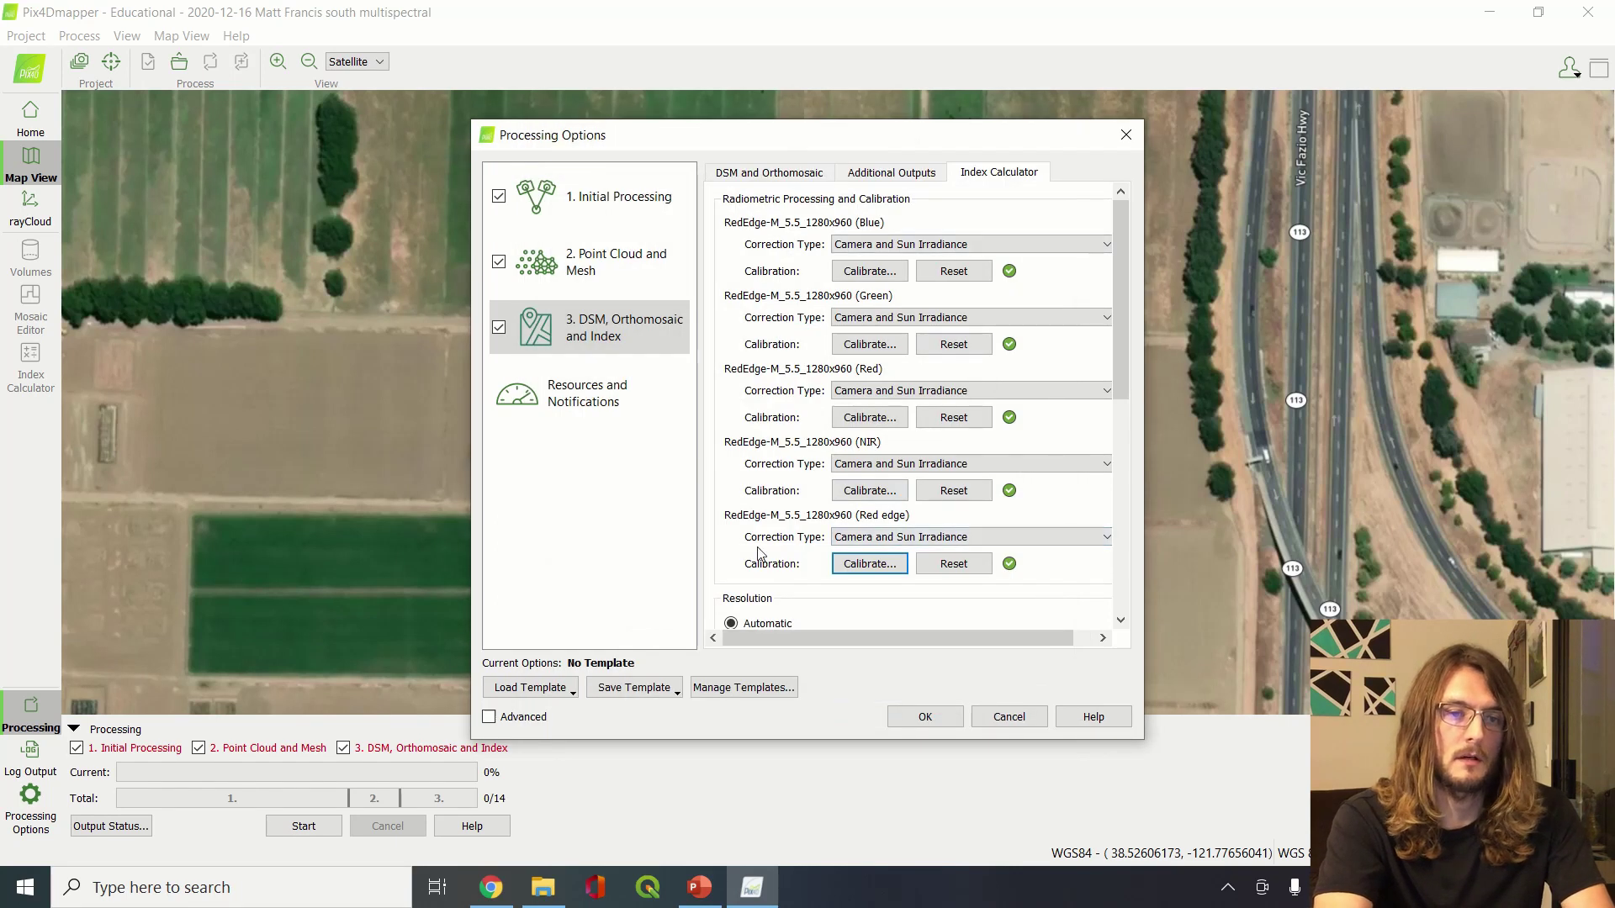
scroll(758, 553, down, 3)
scroll(852, 562, down, 3)
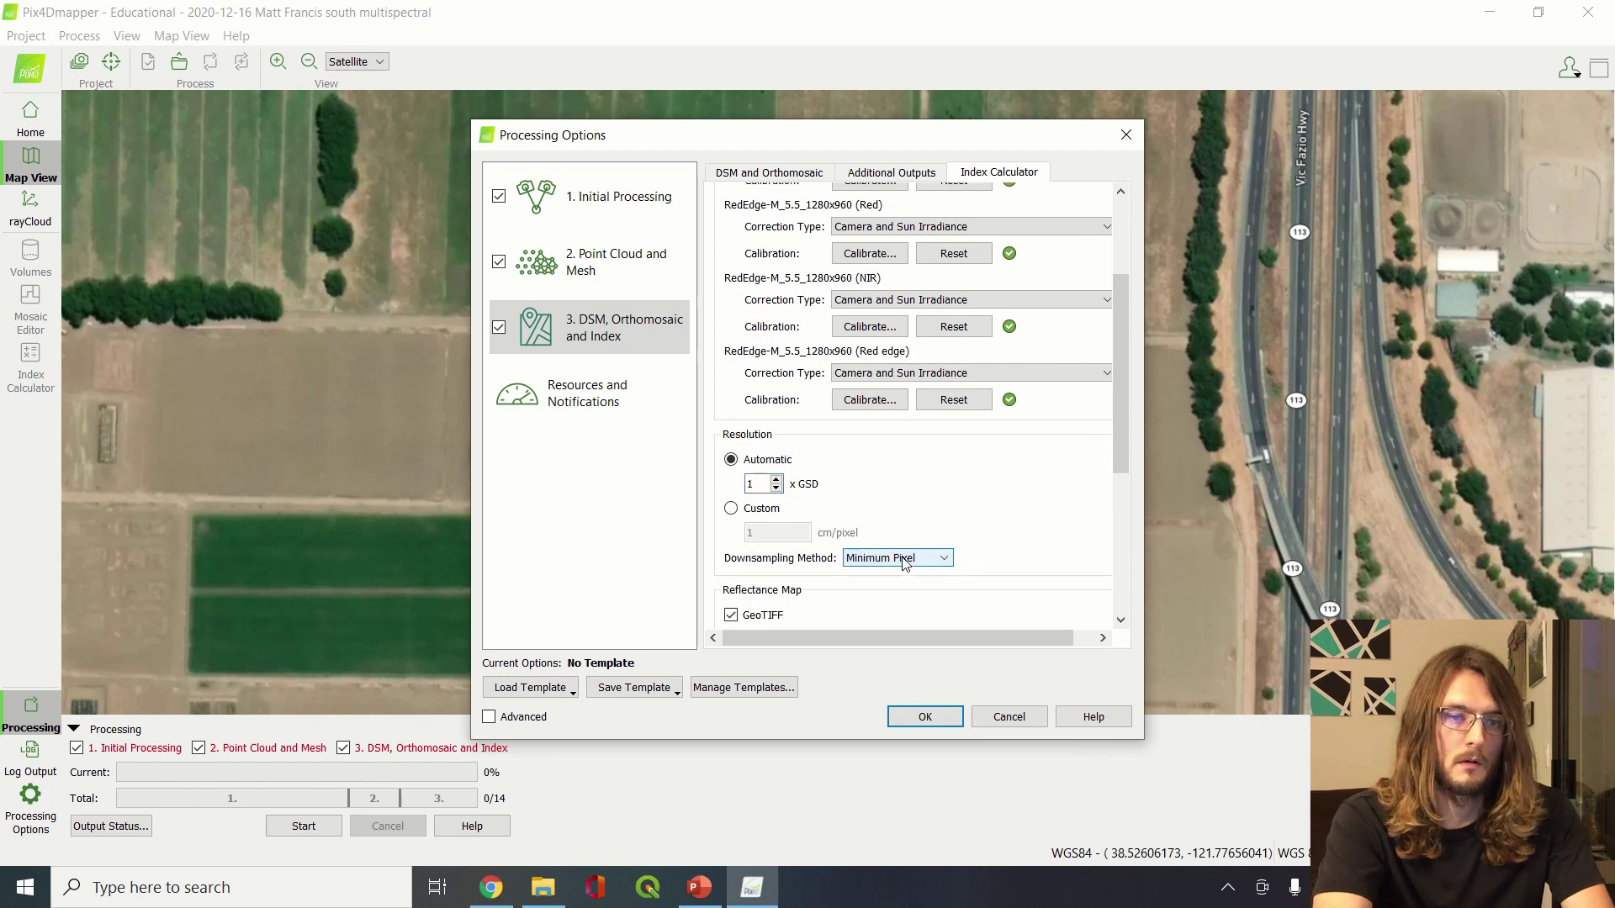
scroll(905, 562, up, 1)
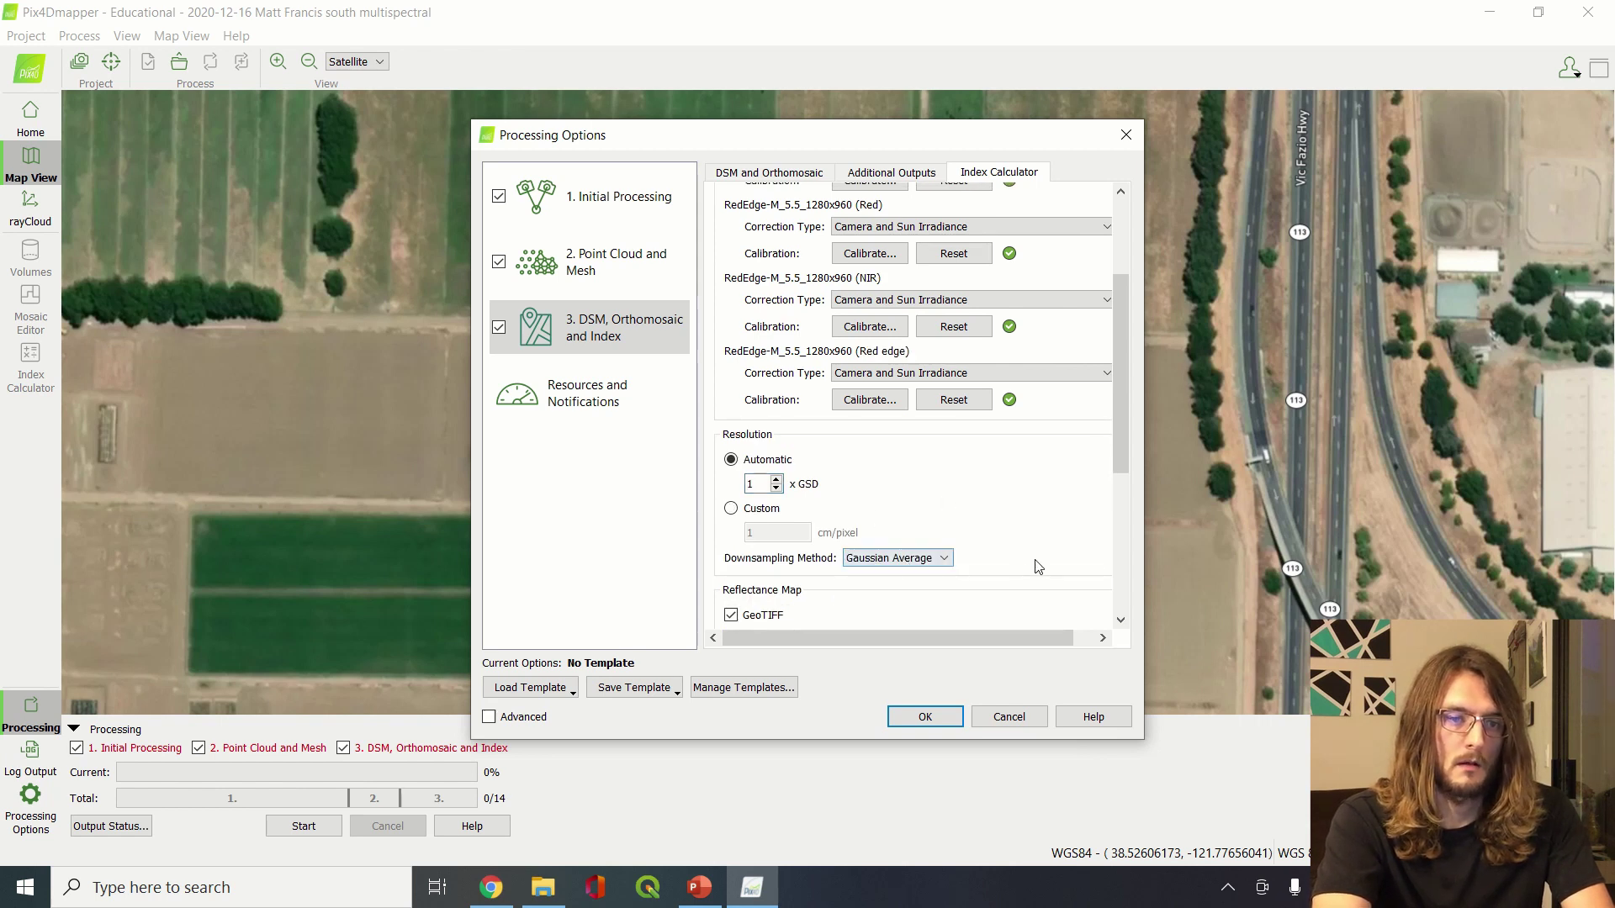
scroll(1039, 567, down, 4)
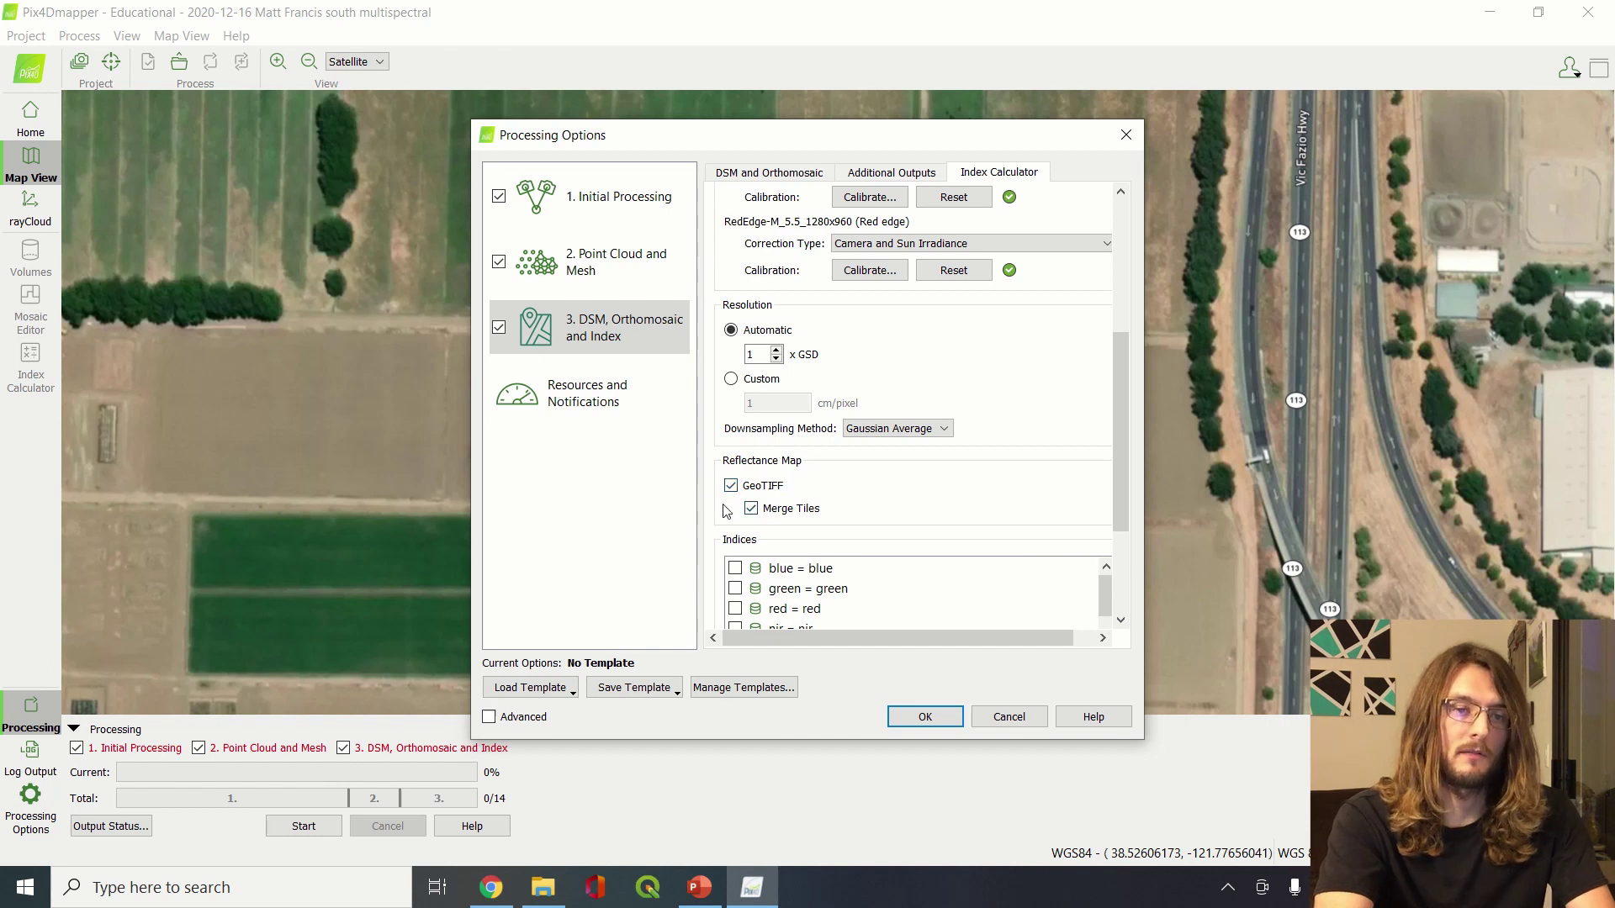
scroll(711, 503, down, 3)
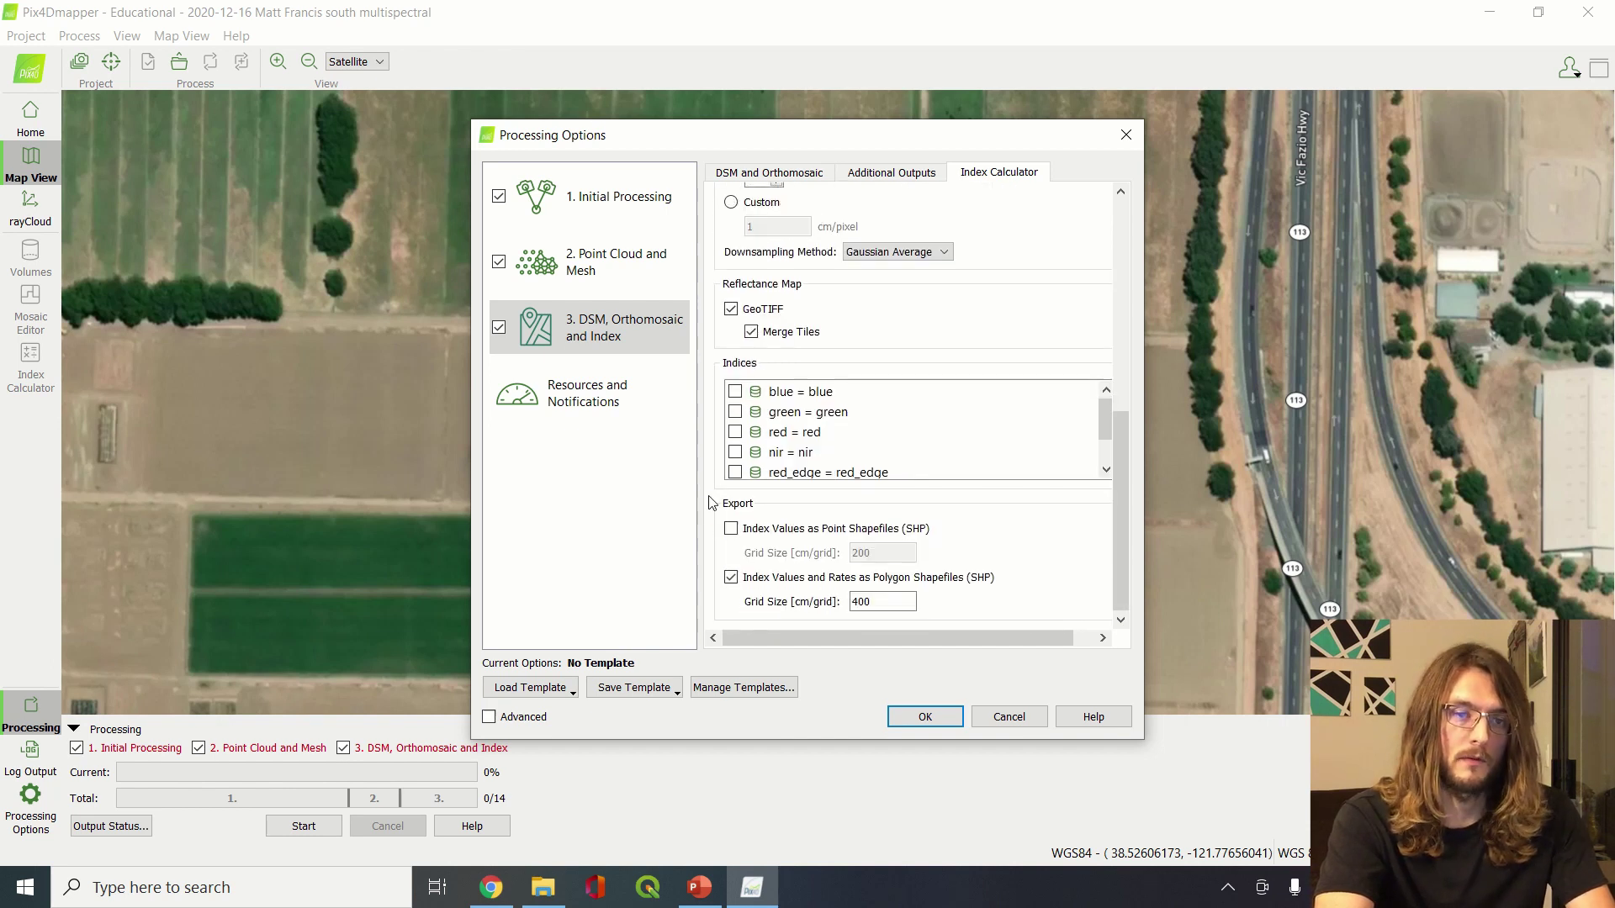
scroll(786, 473, down, 1)
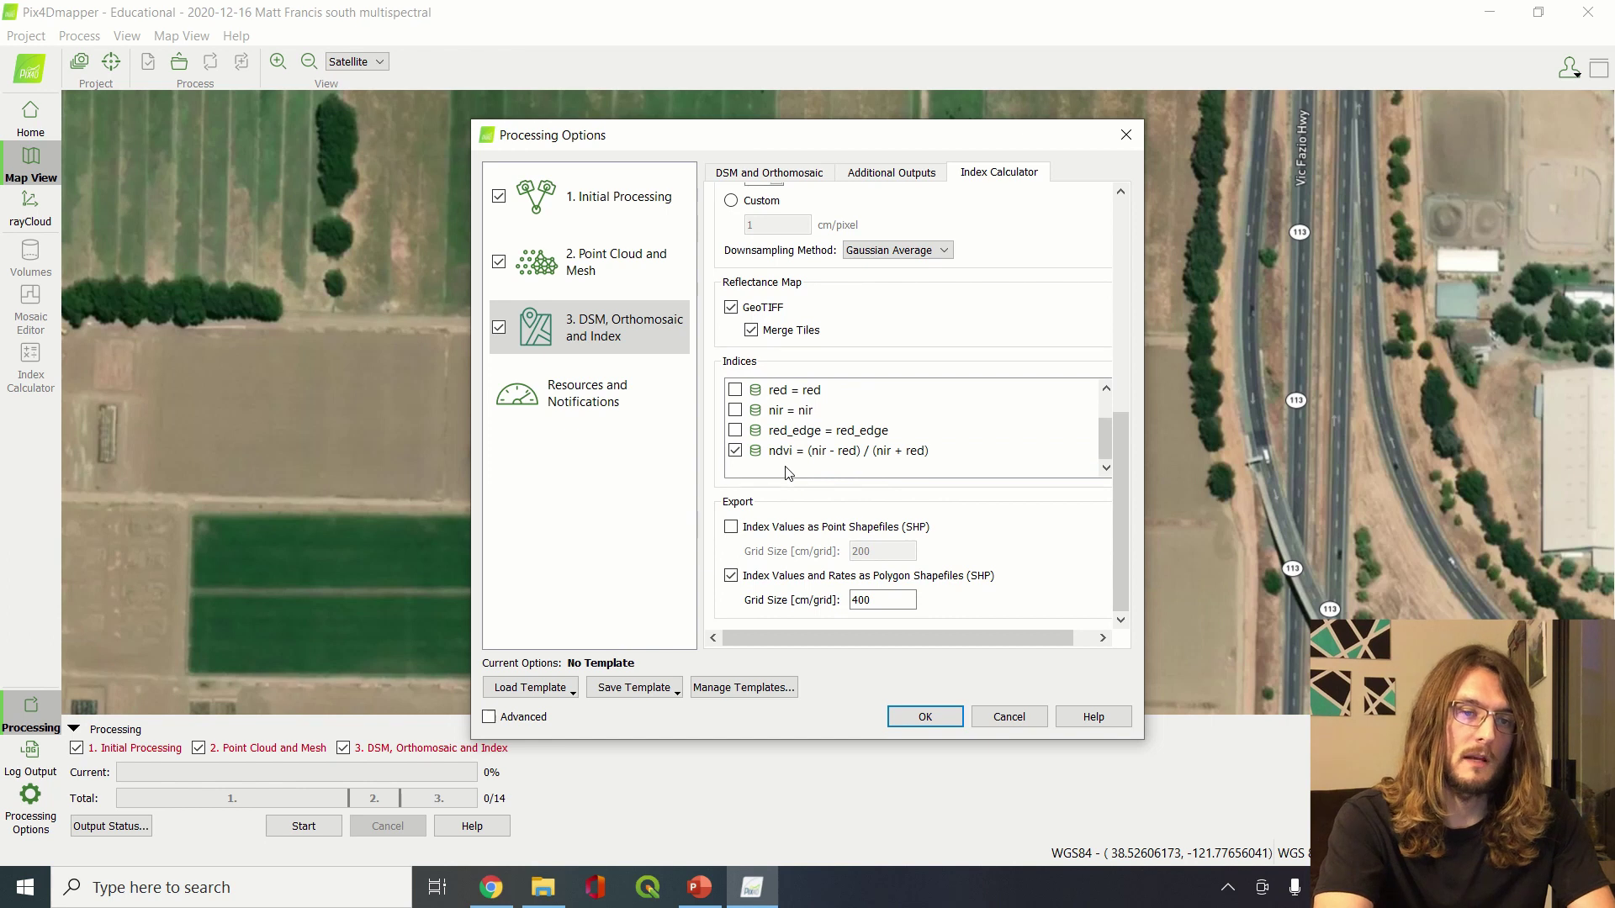
scroll(787, 473, up, 2)
scroll(787, 473, down, 2)
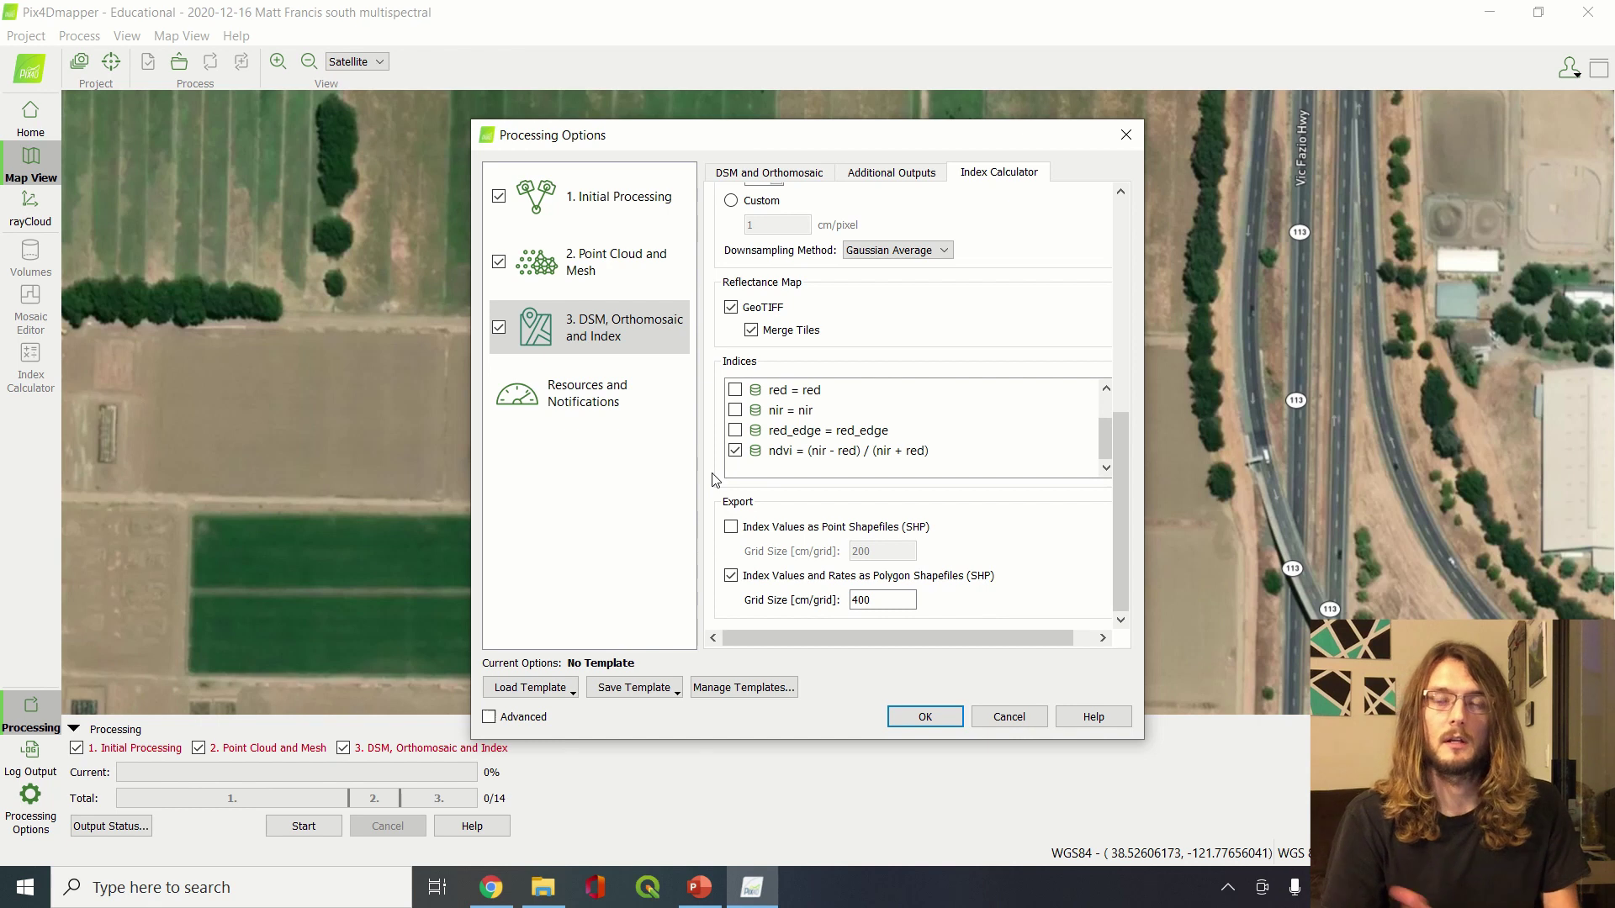
scroll(714, 479, up, 3)
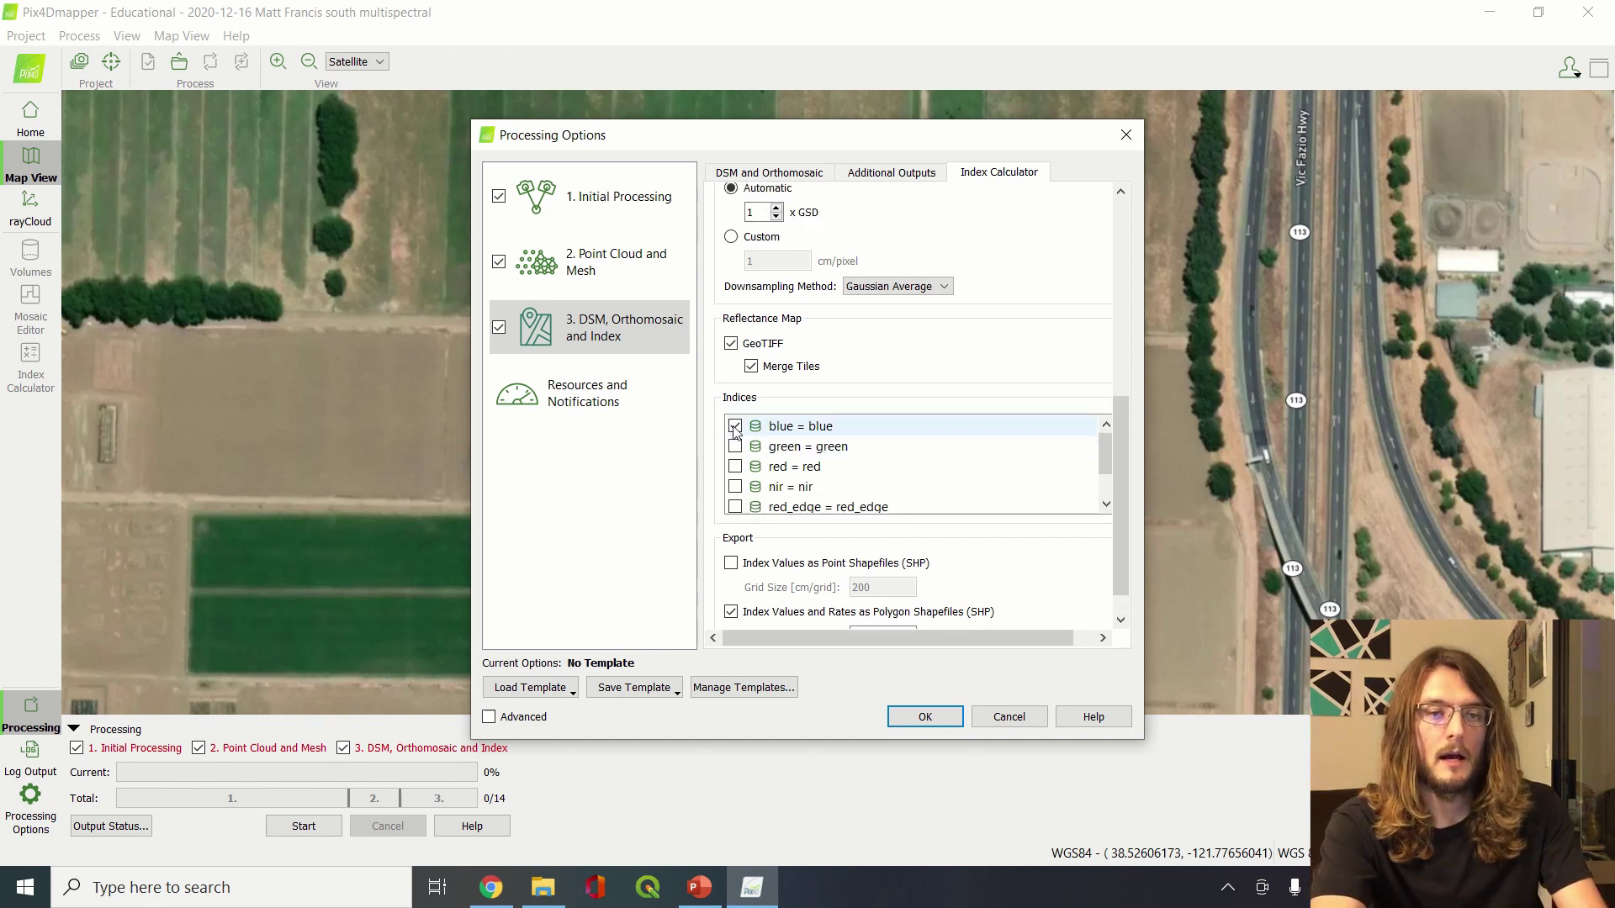
scroll(719, 439, down, 2)
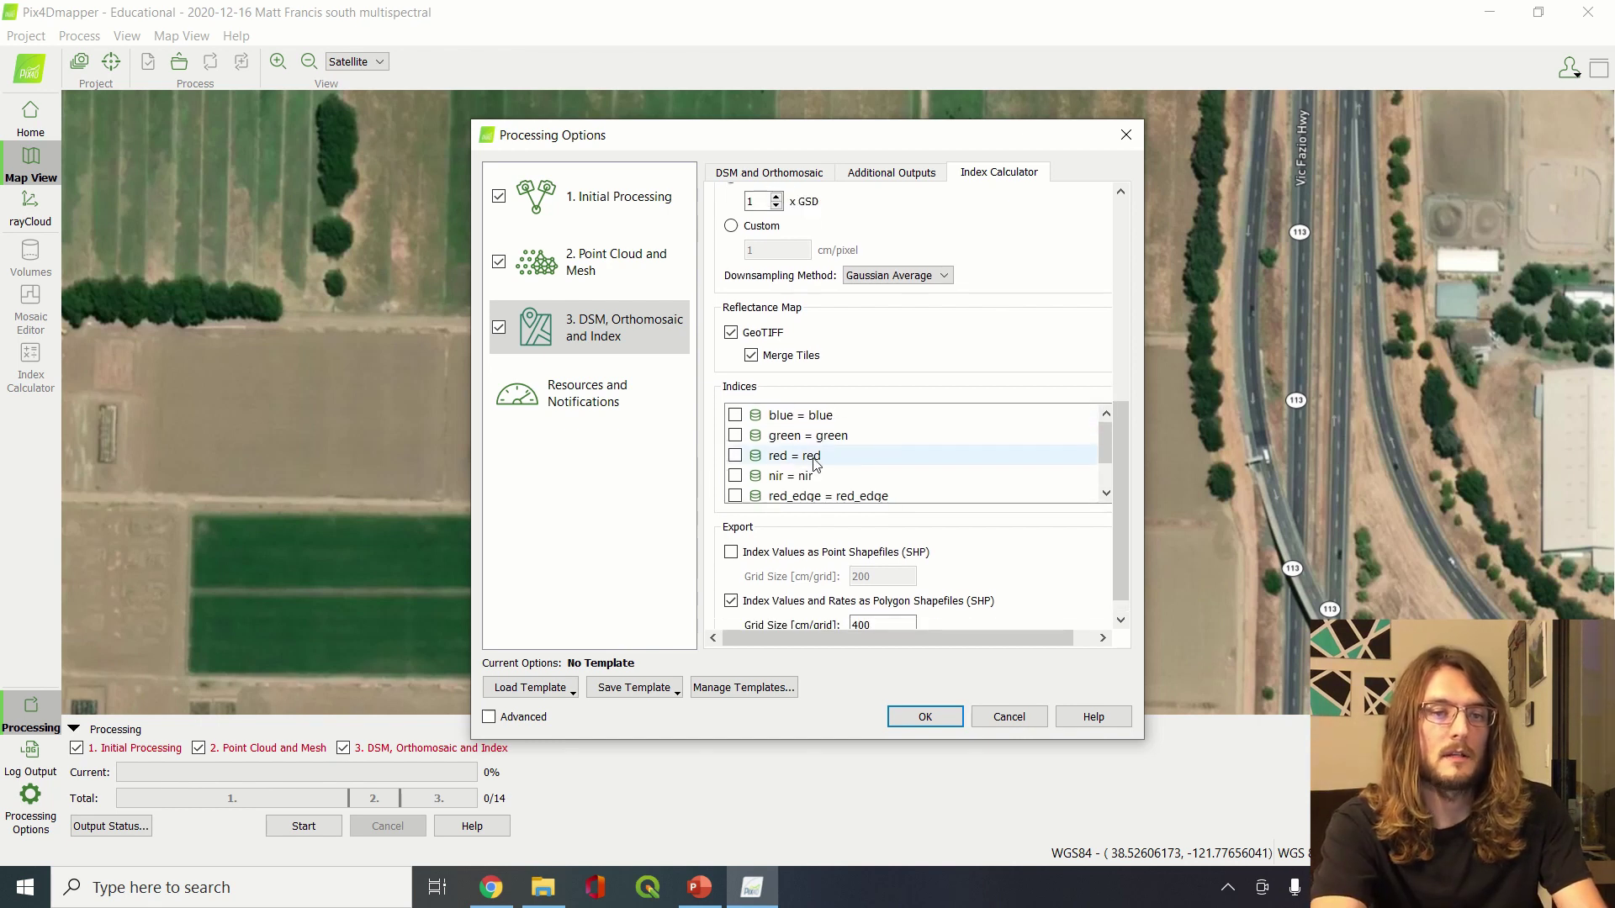
scroll(812, 458, down, 1)
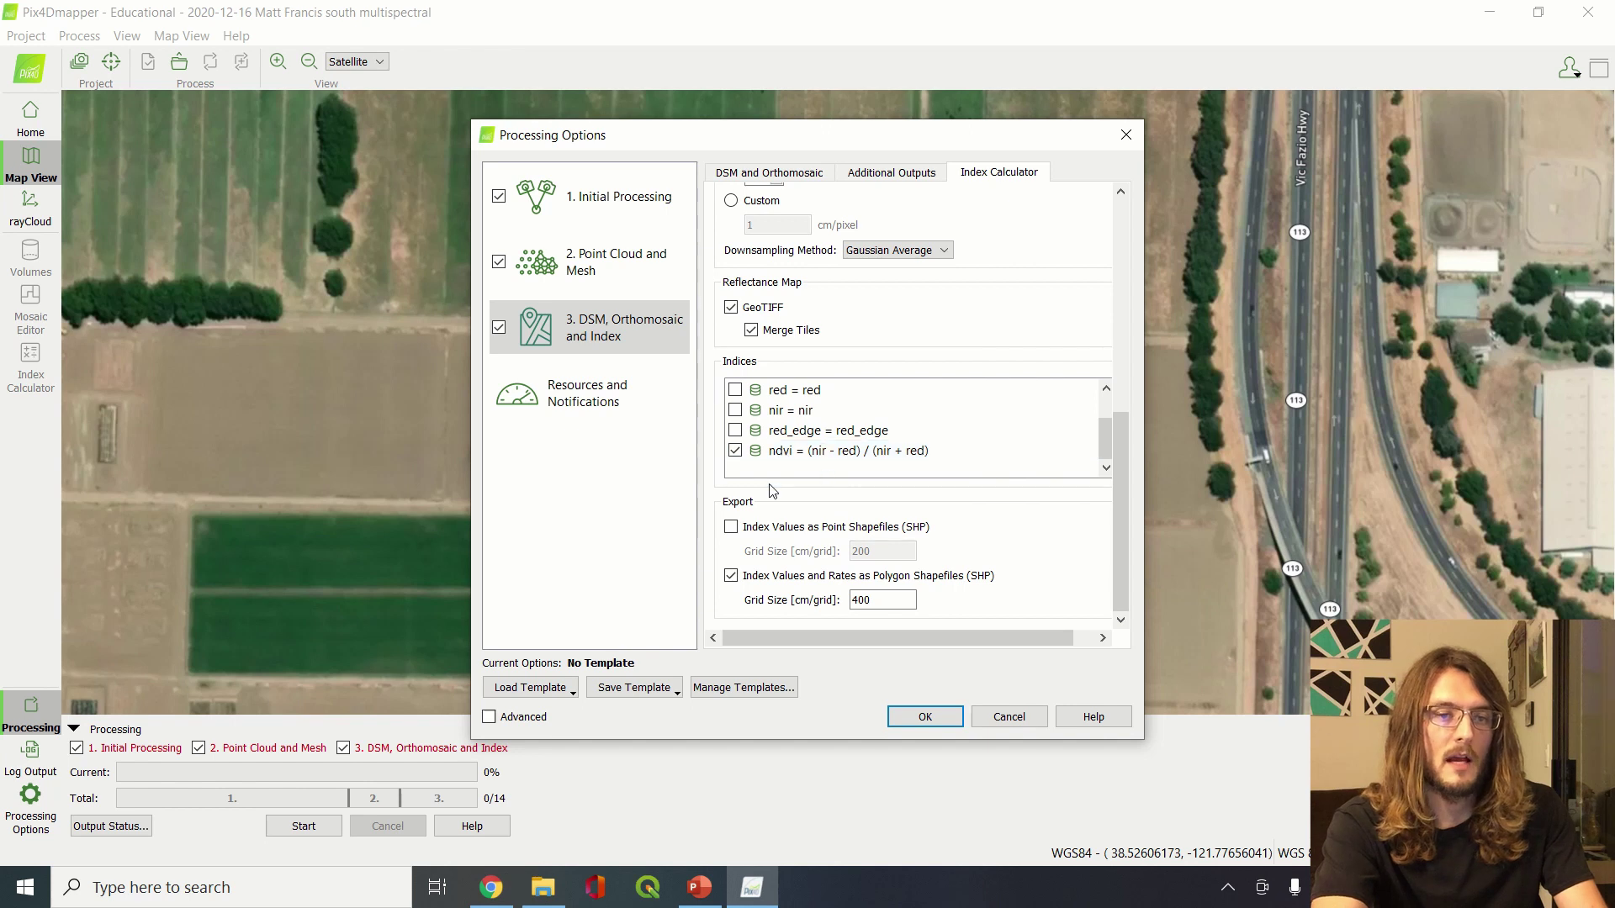
Confirm the processing options and start processing the multispectral project's 19 steps
click(940, 716)
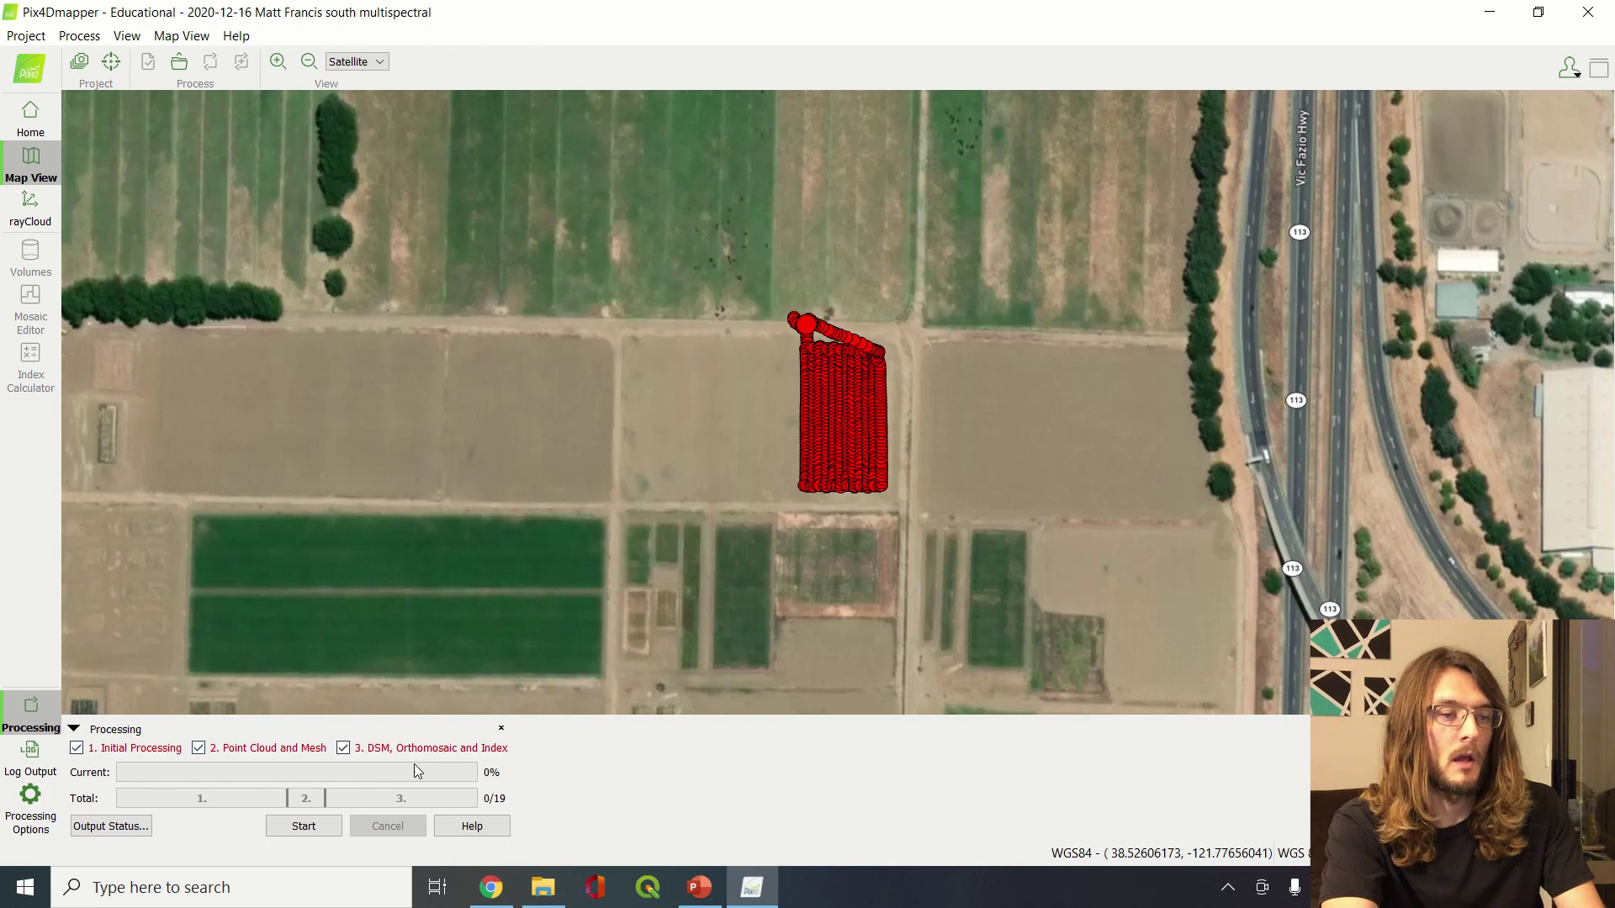
click(313, 826)
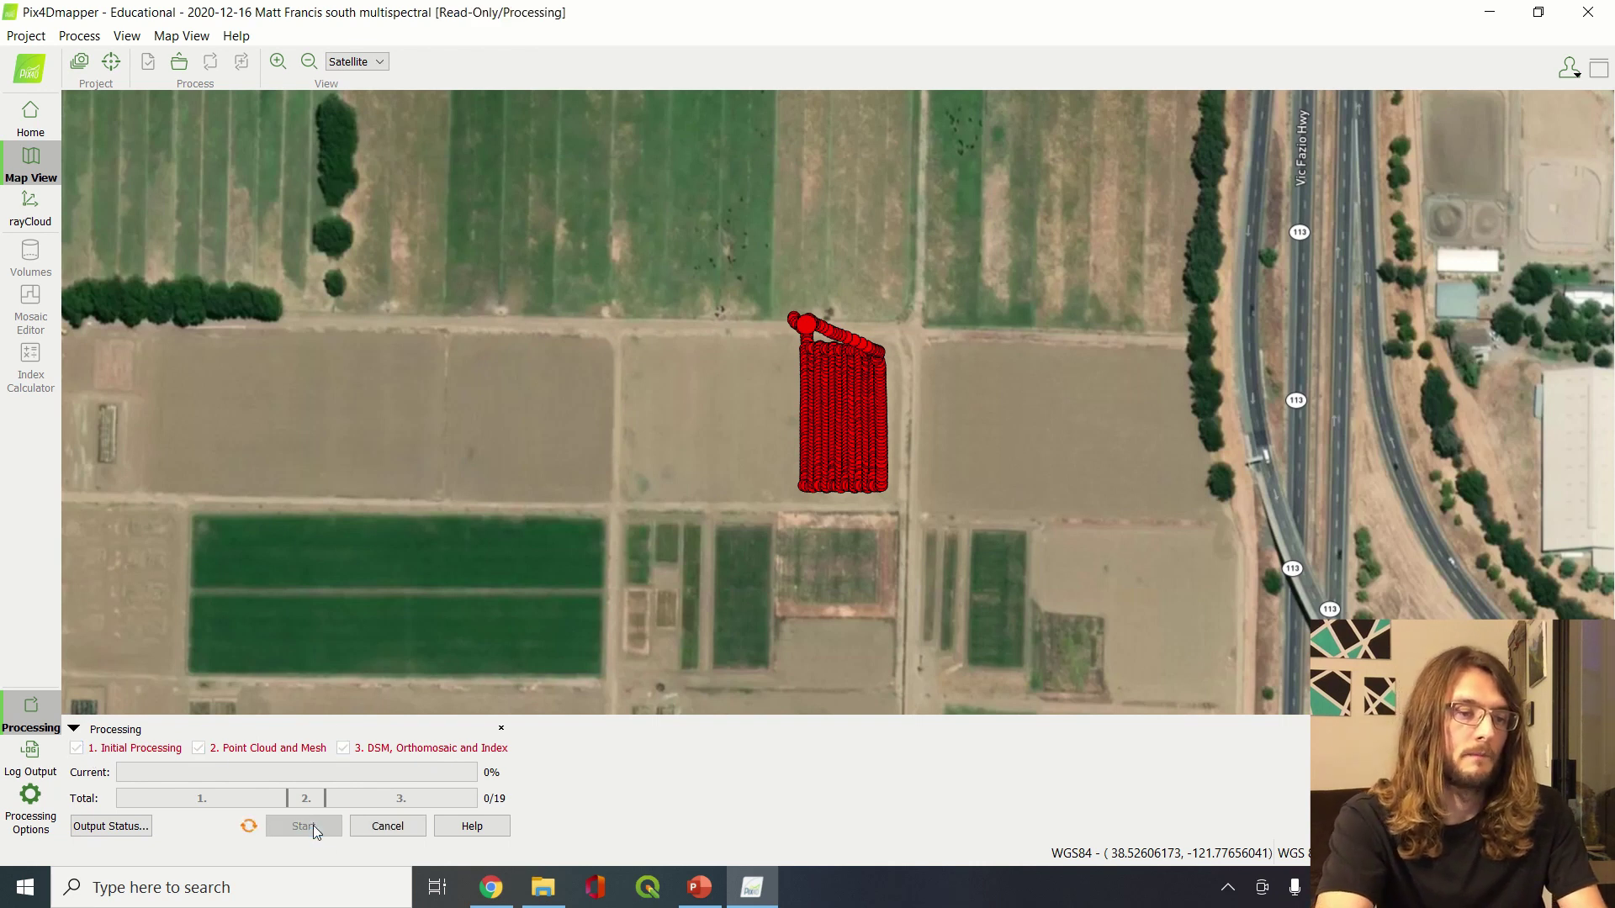
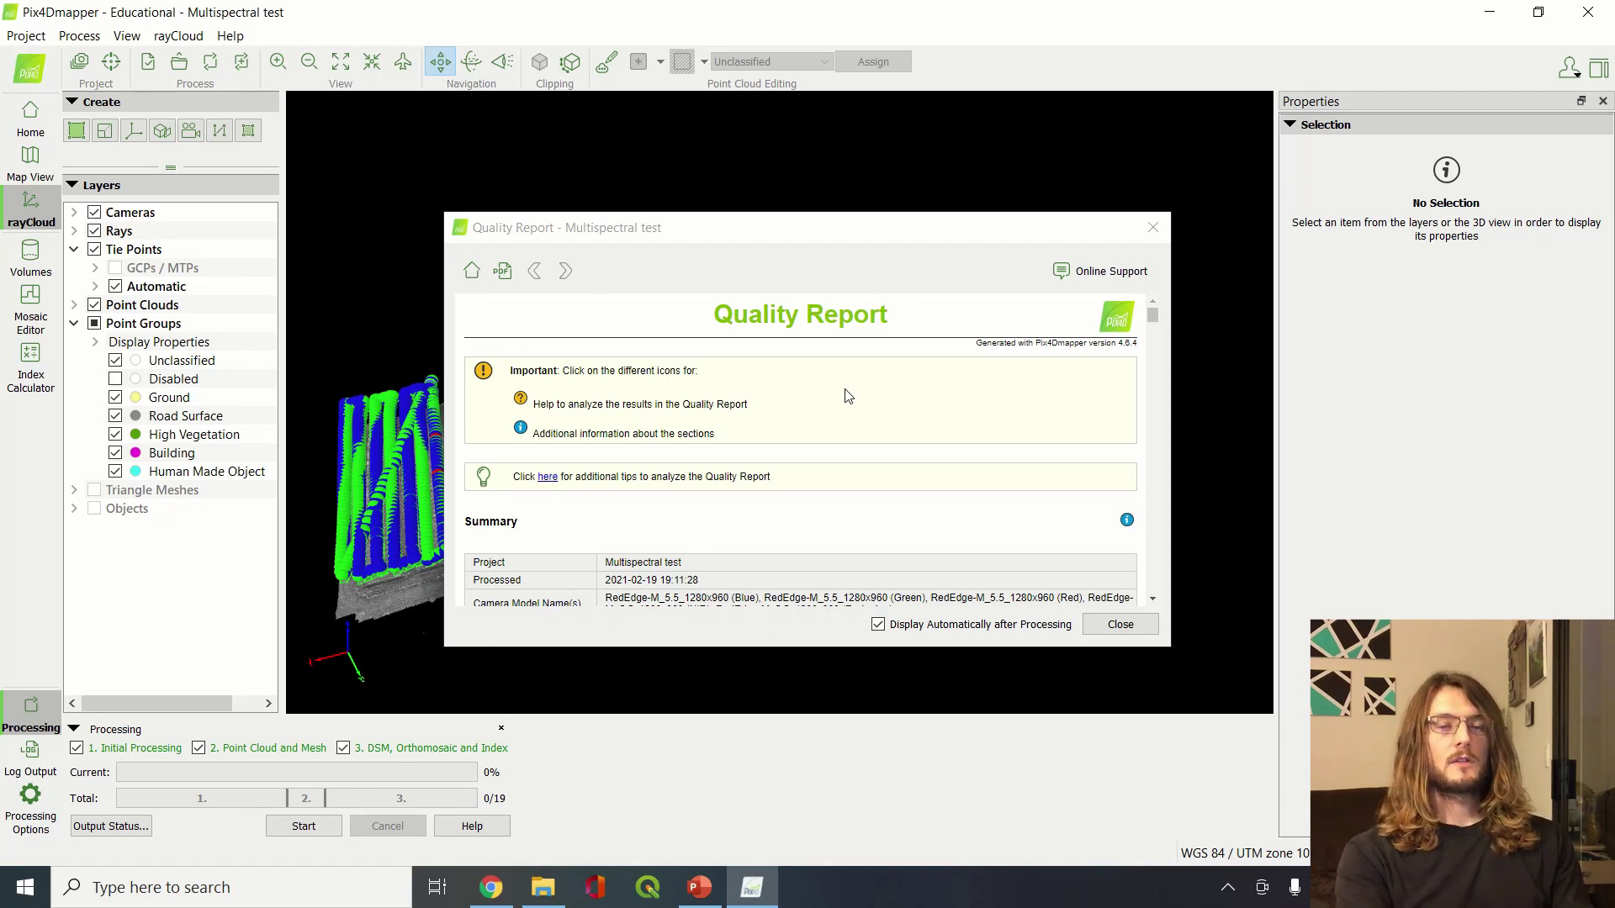
Scroll past the Quality Report's Summary, Quality Check and orthomosaic/DSM preview to Calibration Details
scroll(848, 396, down, 3)
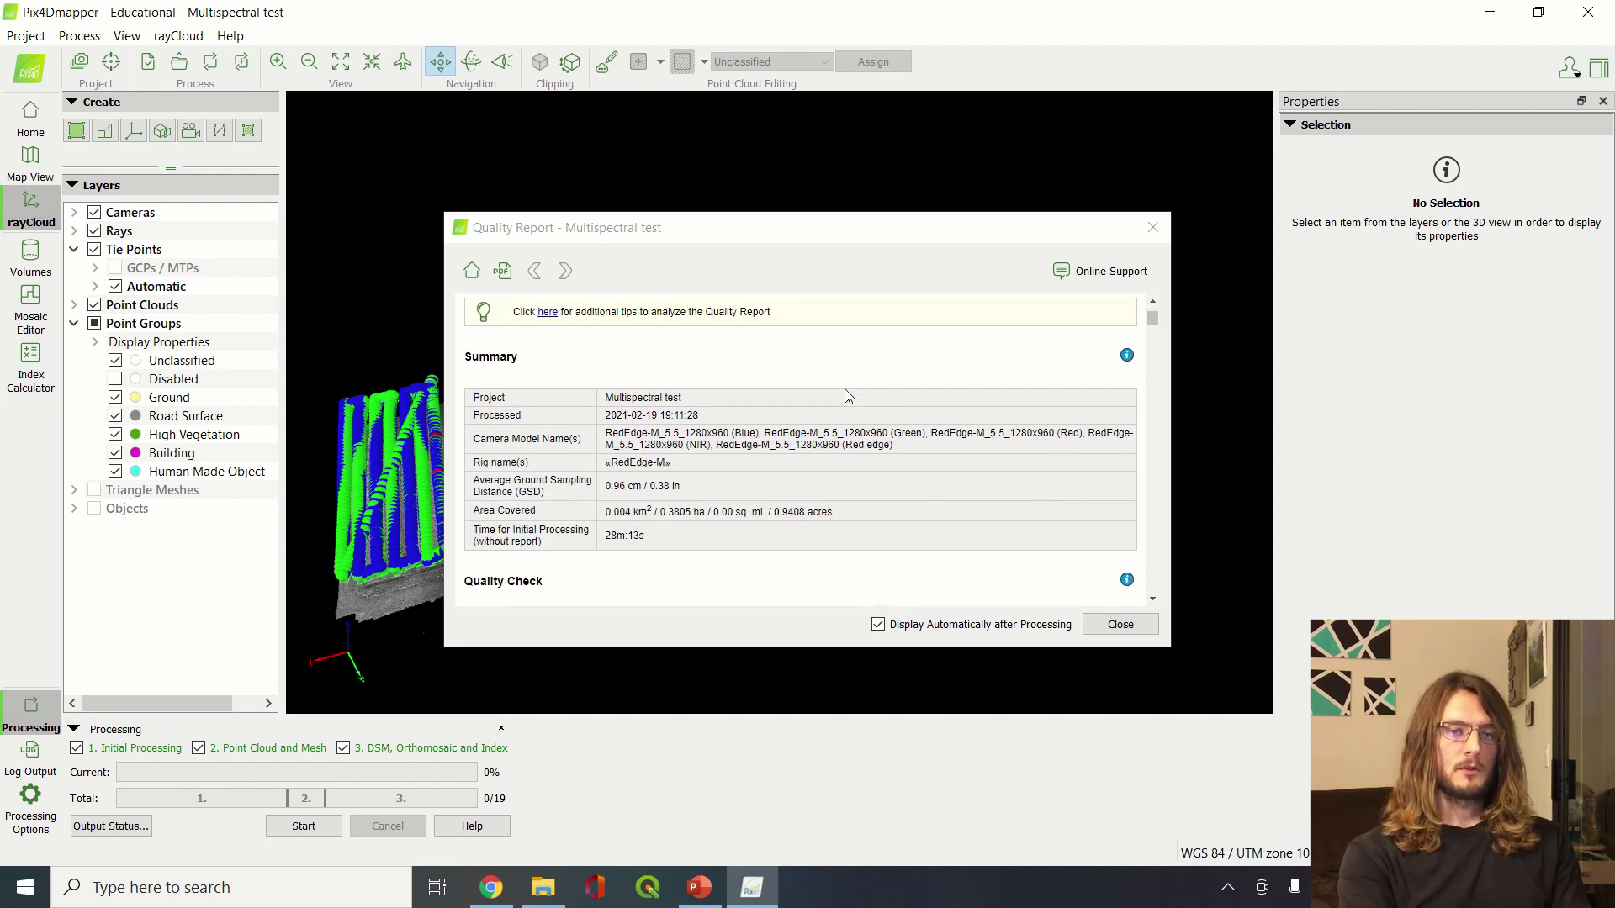
scroll(848, 396, down, 5)
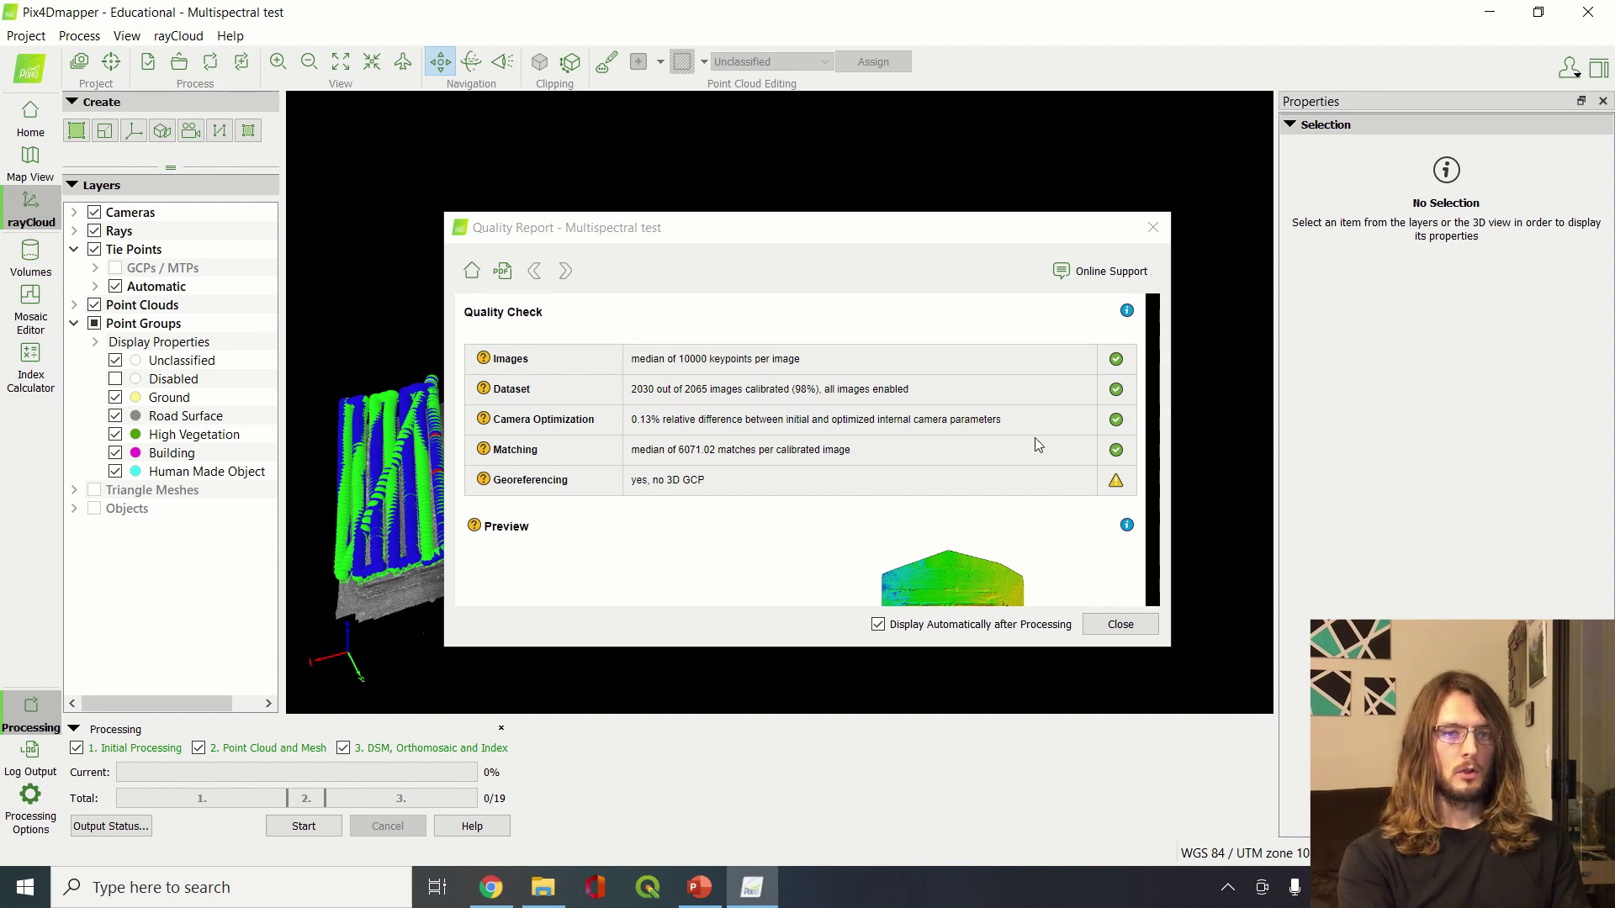
scroll(723, 454, down, 2)
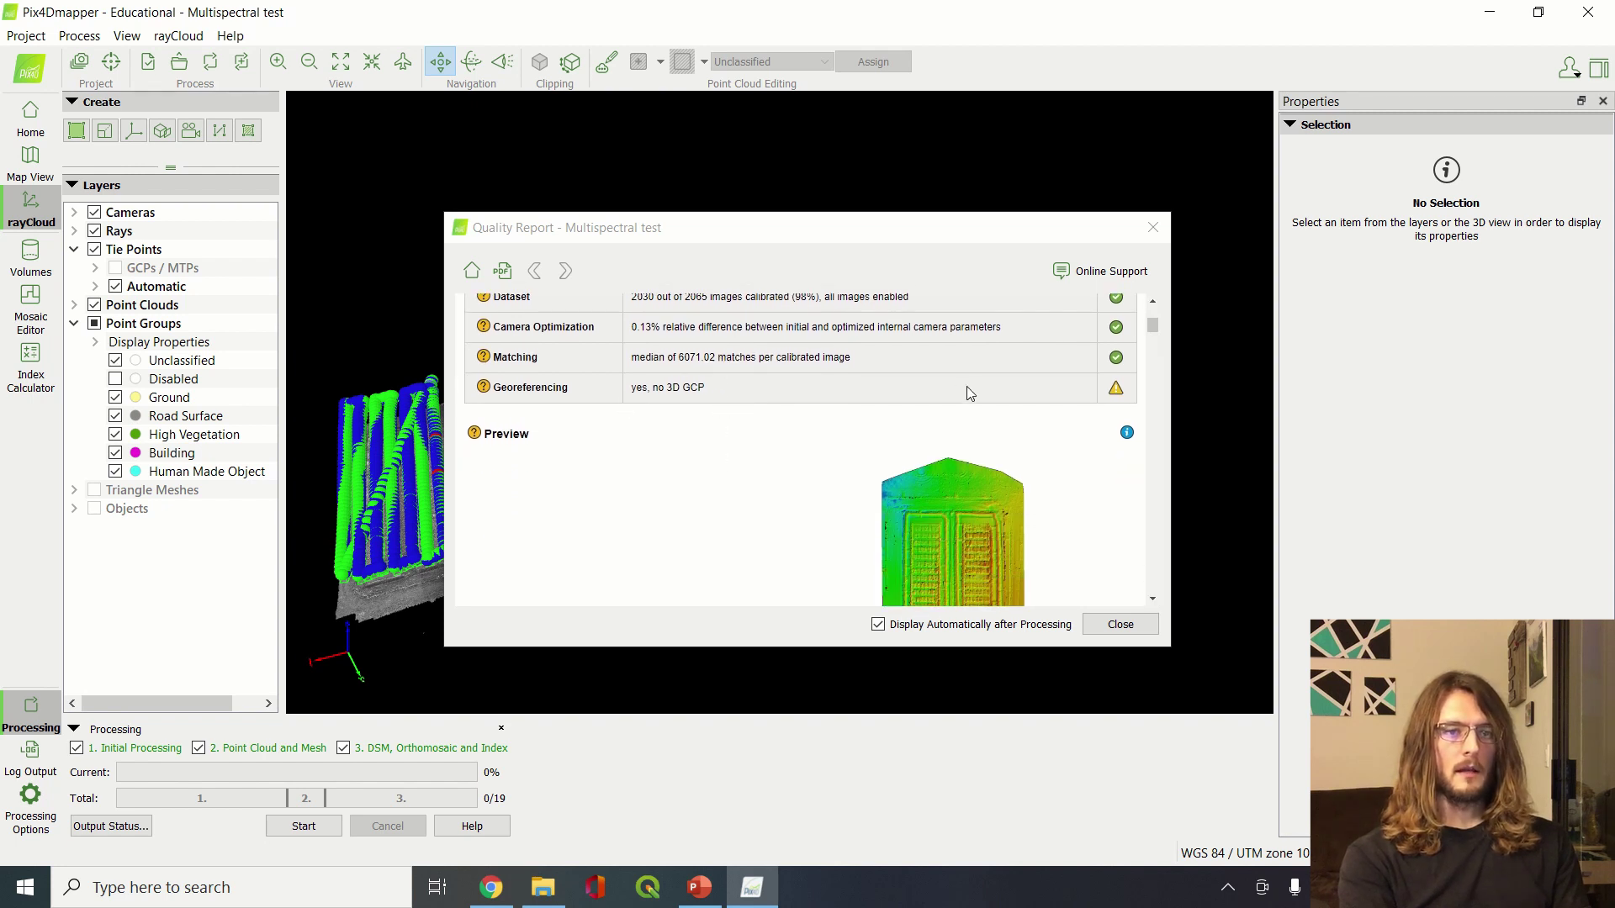
scroll(761, 413, down, 4)
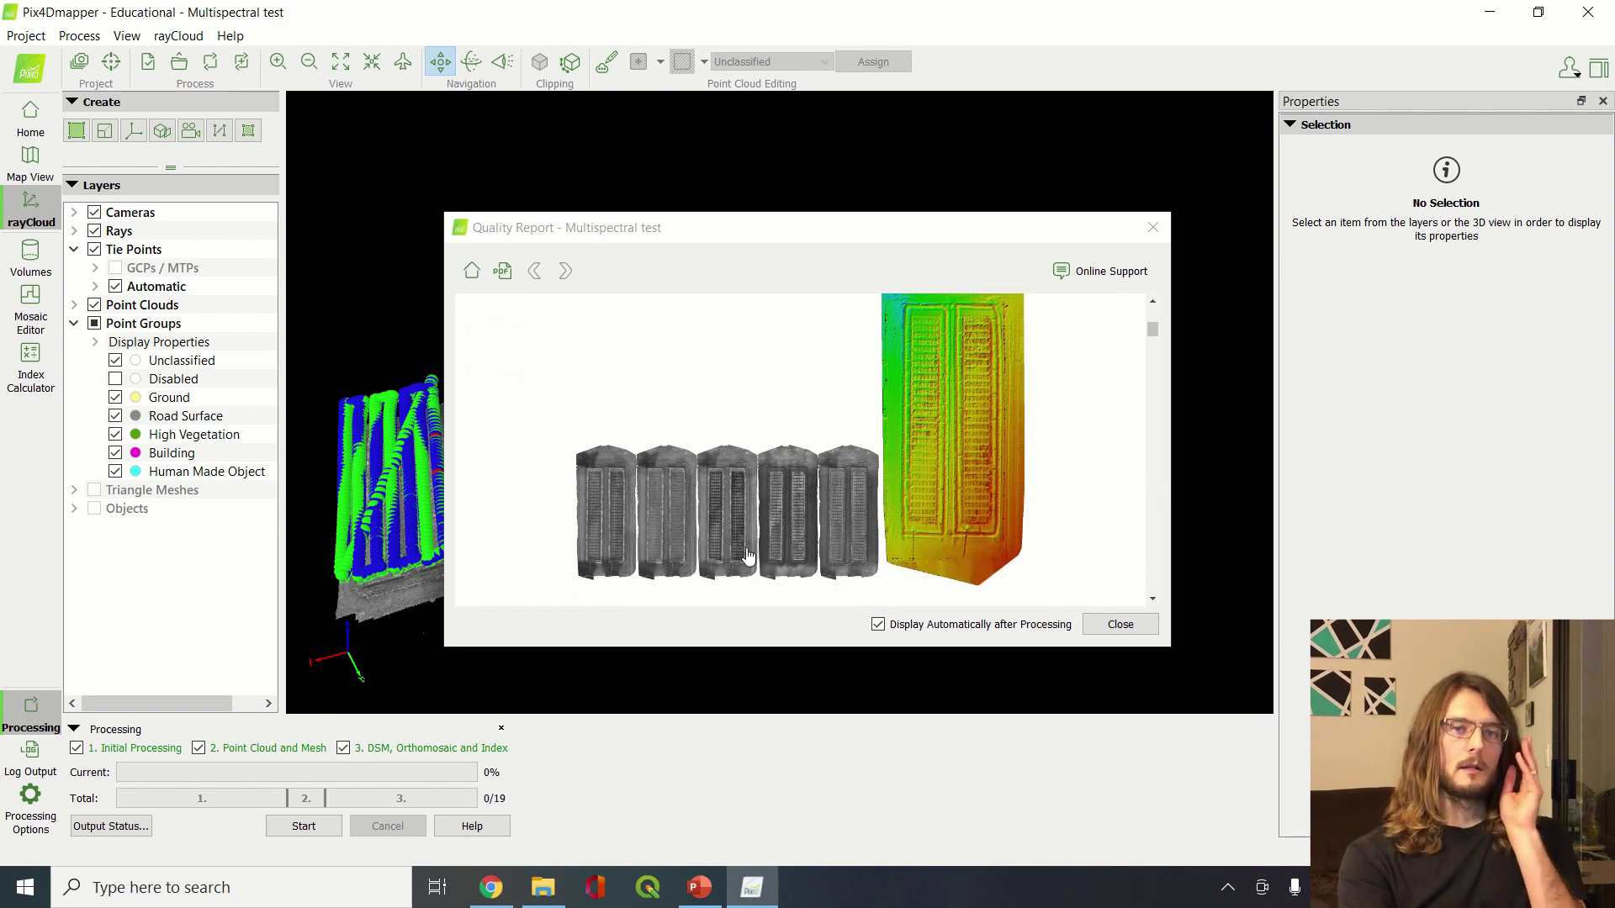
scroll(901, 450, down, 1)
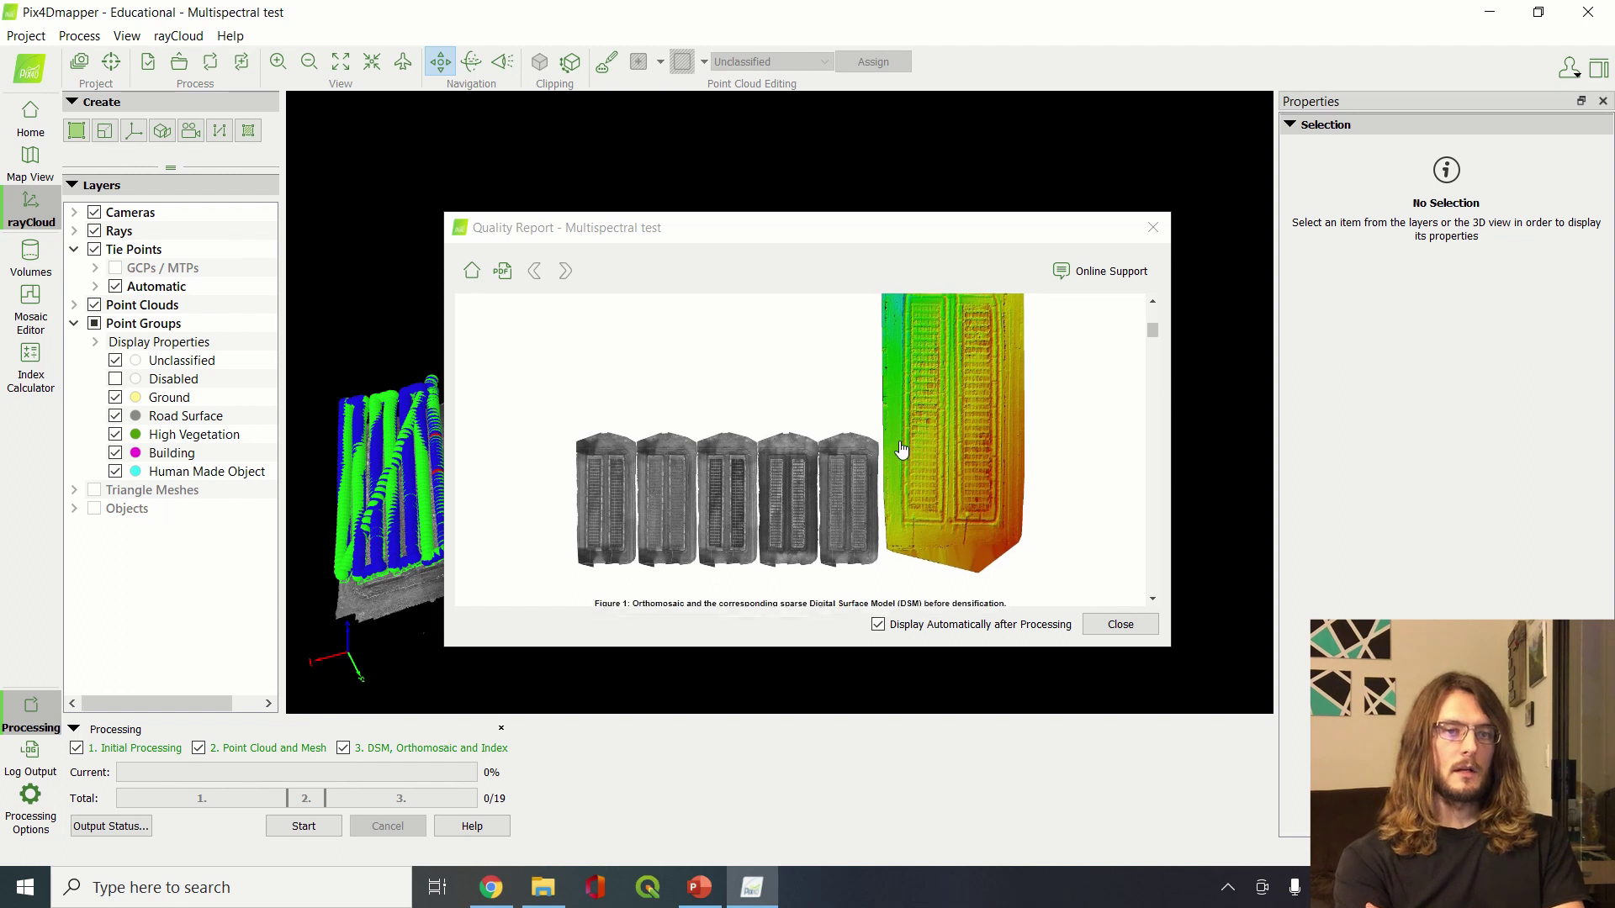
scroll(901, 450, down, 2)
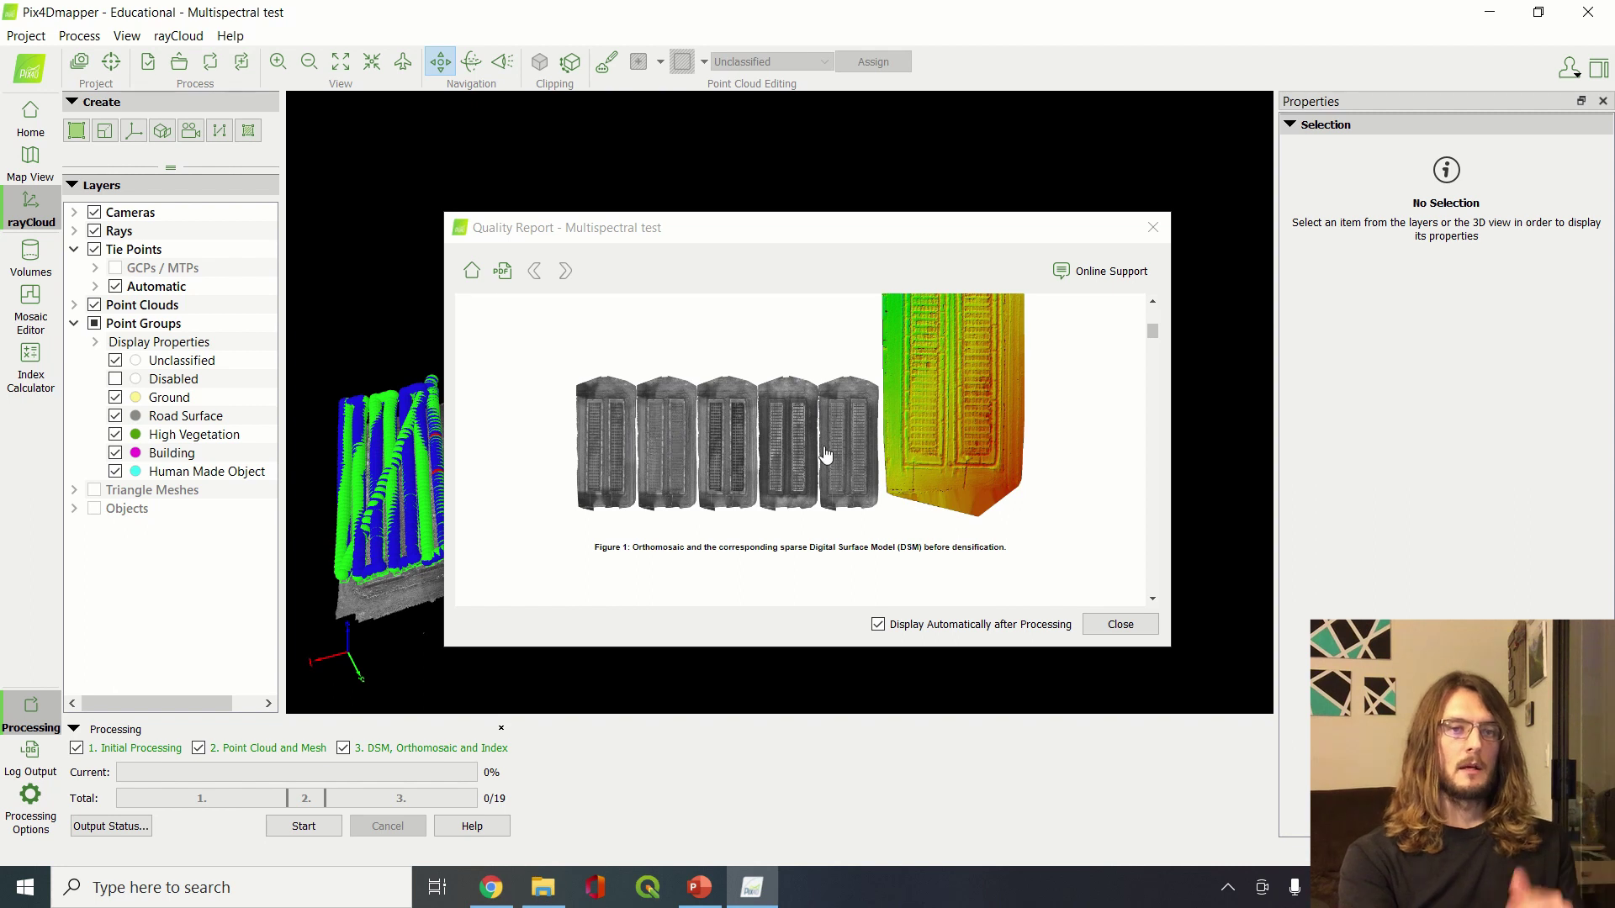
scroll(851, 461, down, 2)
scroll(851, 463, up, 4)
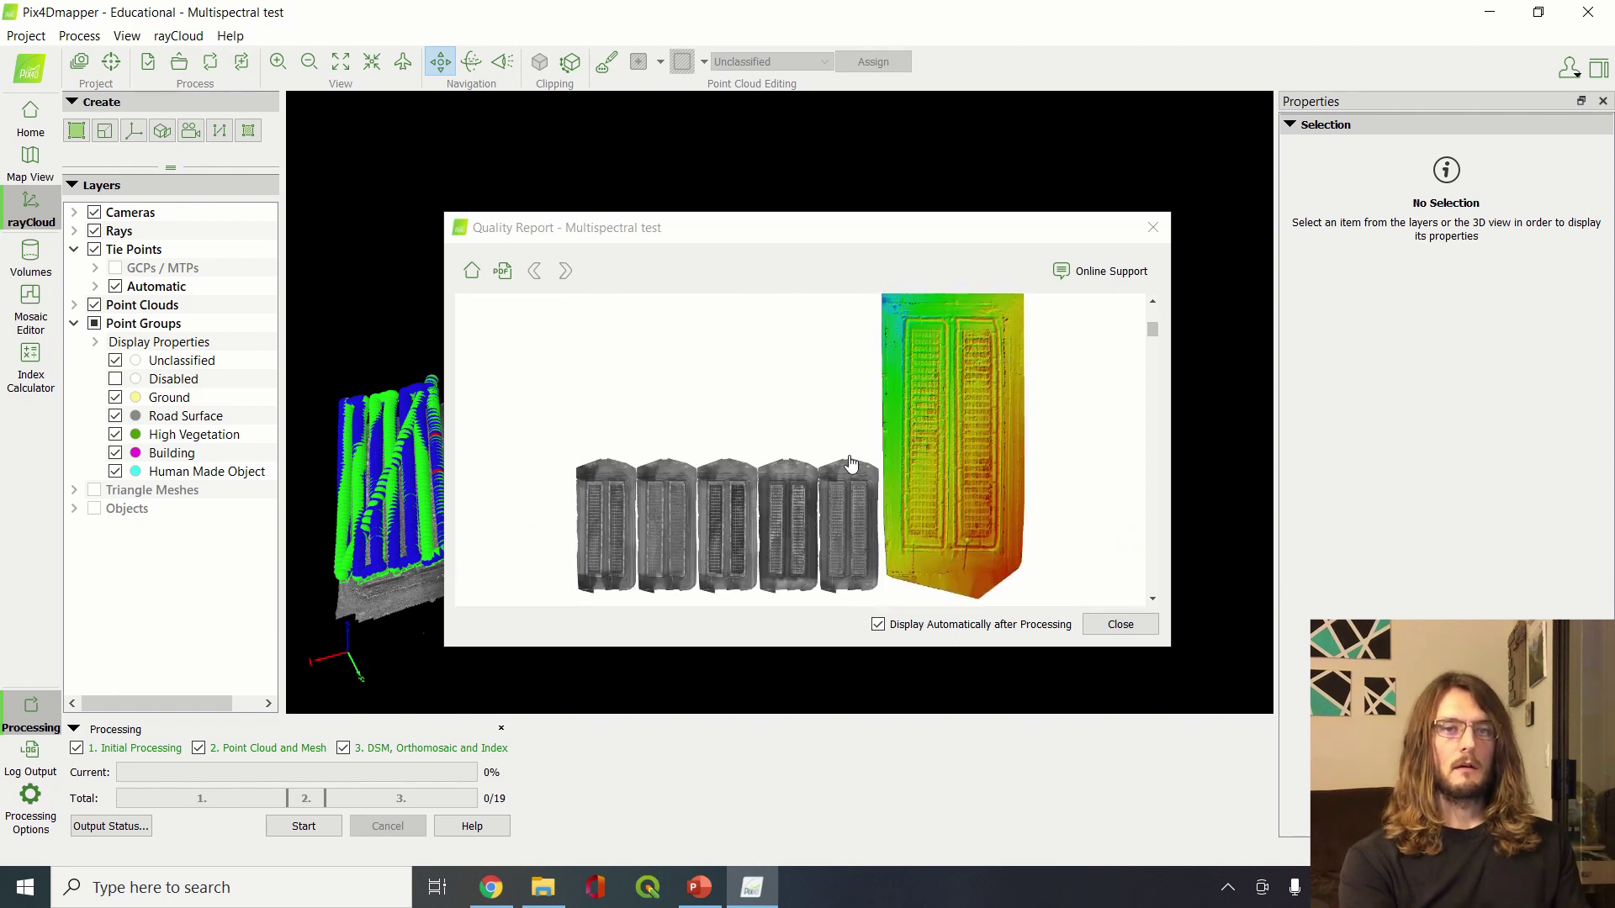
scroll(852, 461, down, 3)
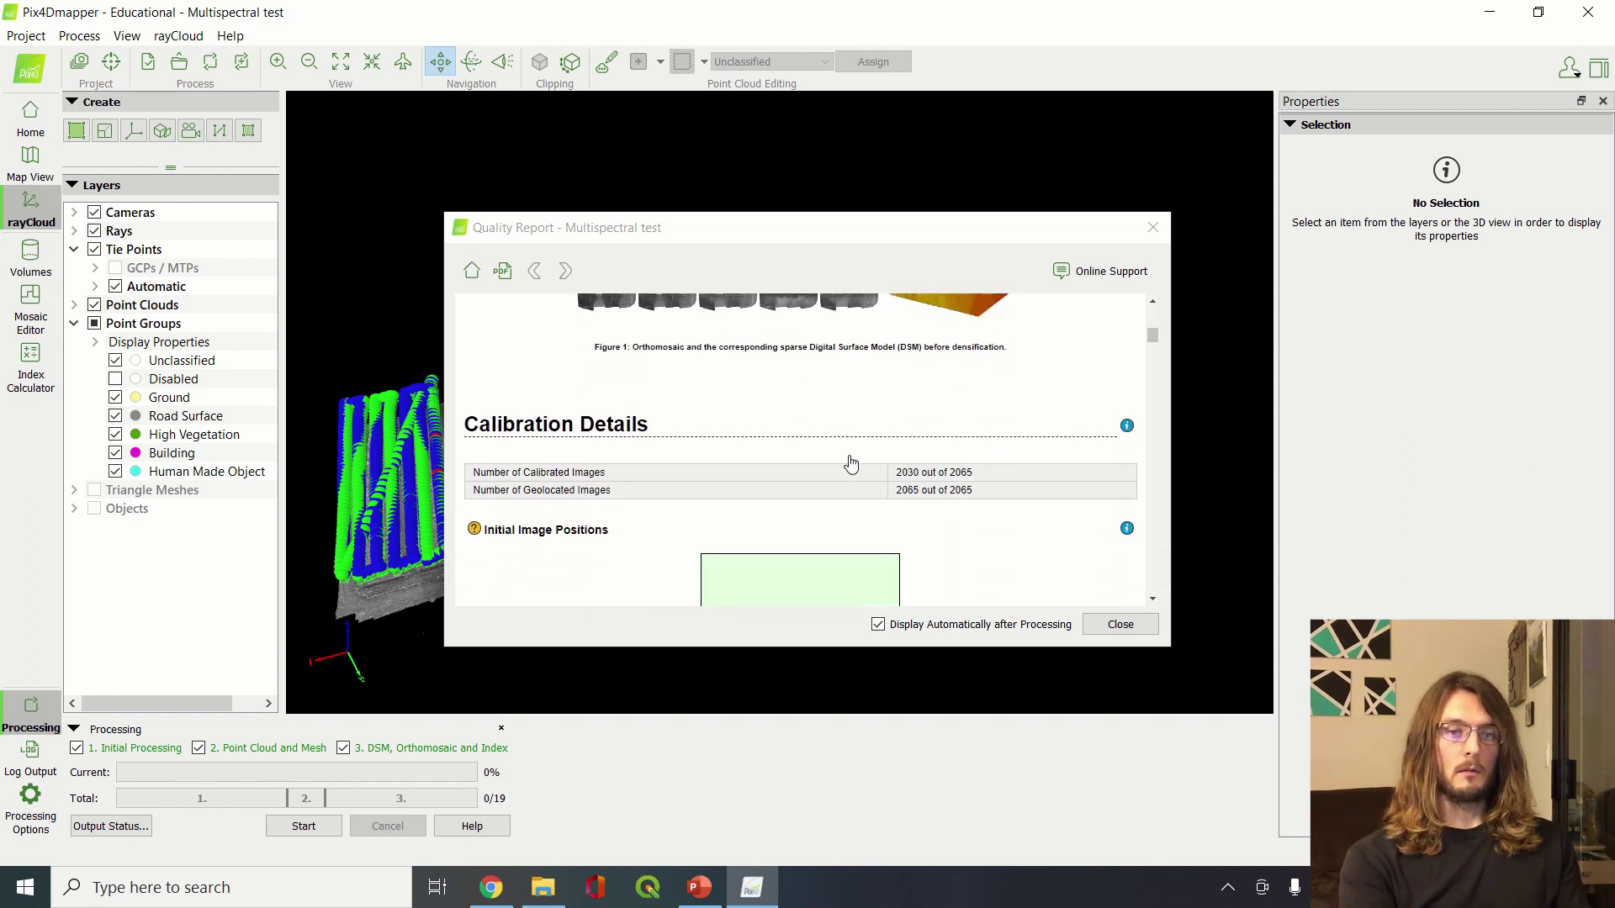
Review the Initial Image Positions and Computed Image Positions plots in the Quality Report
scroll(851, 461, down, 5)
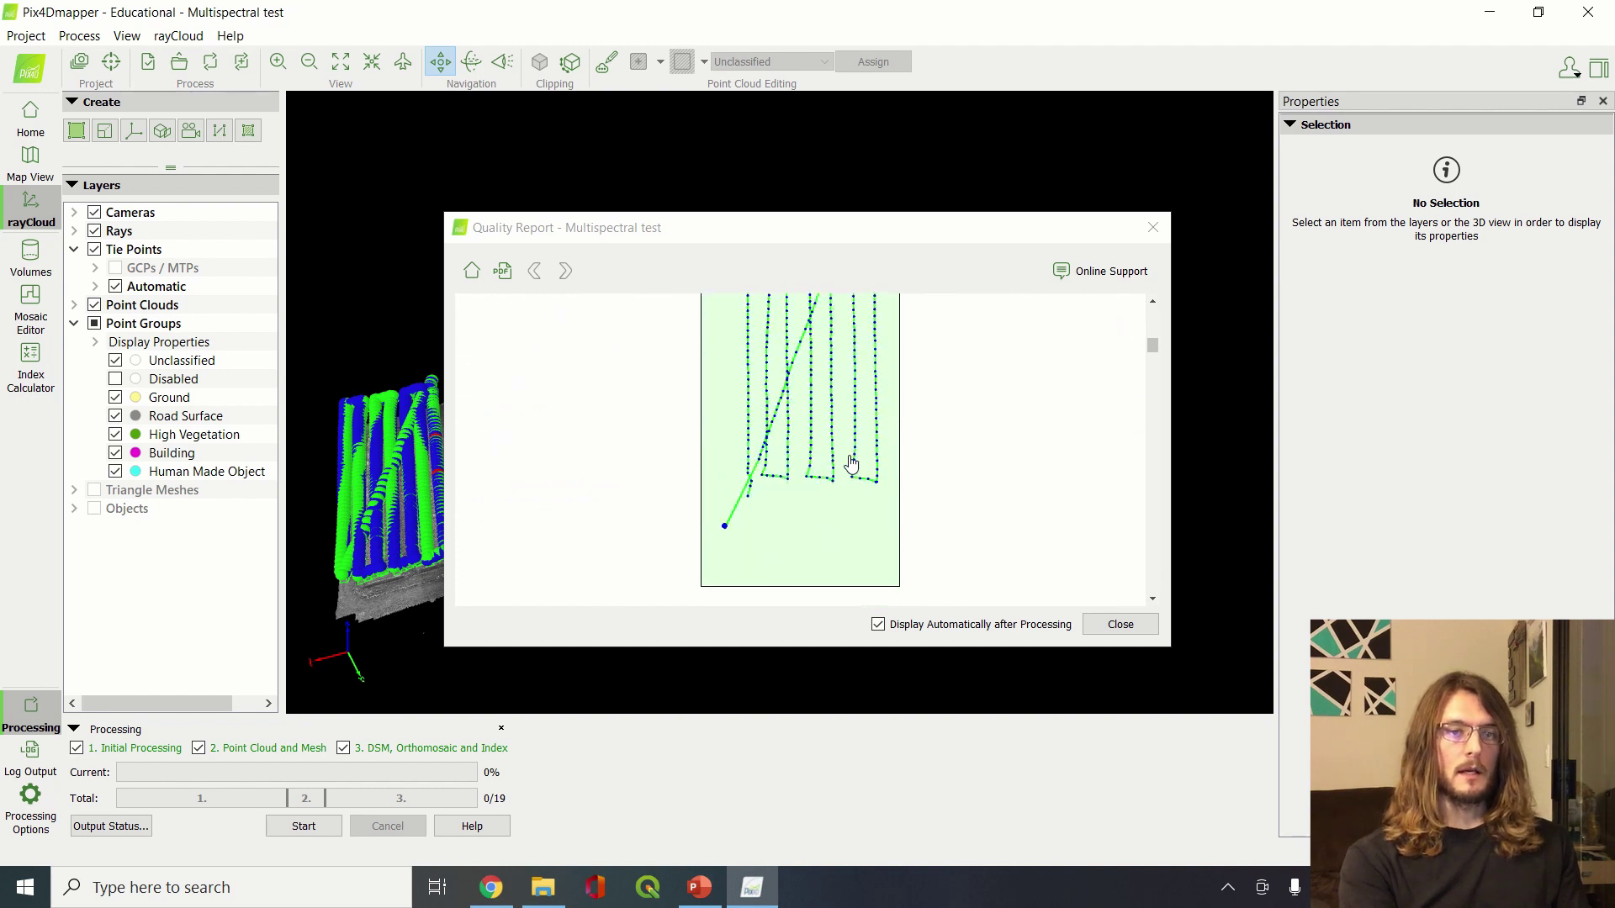
scroll(851, 463, down, 2)
scroll(851, 462, up, 4)
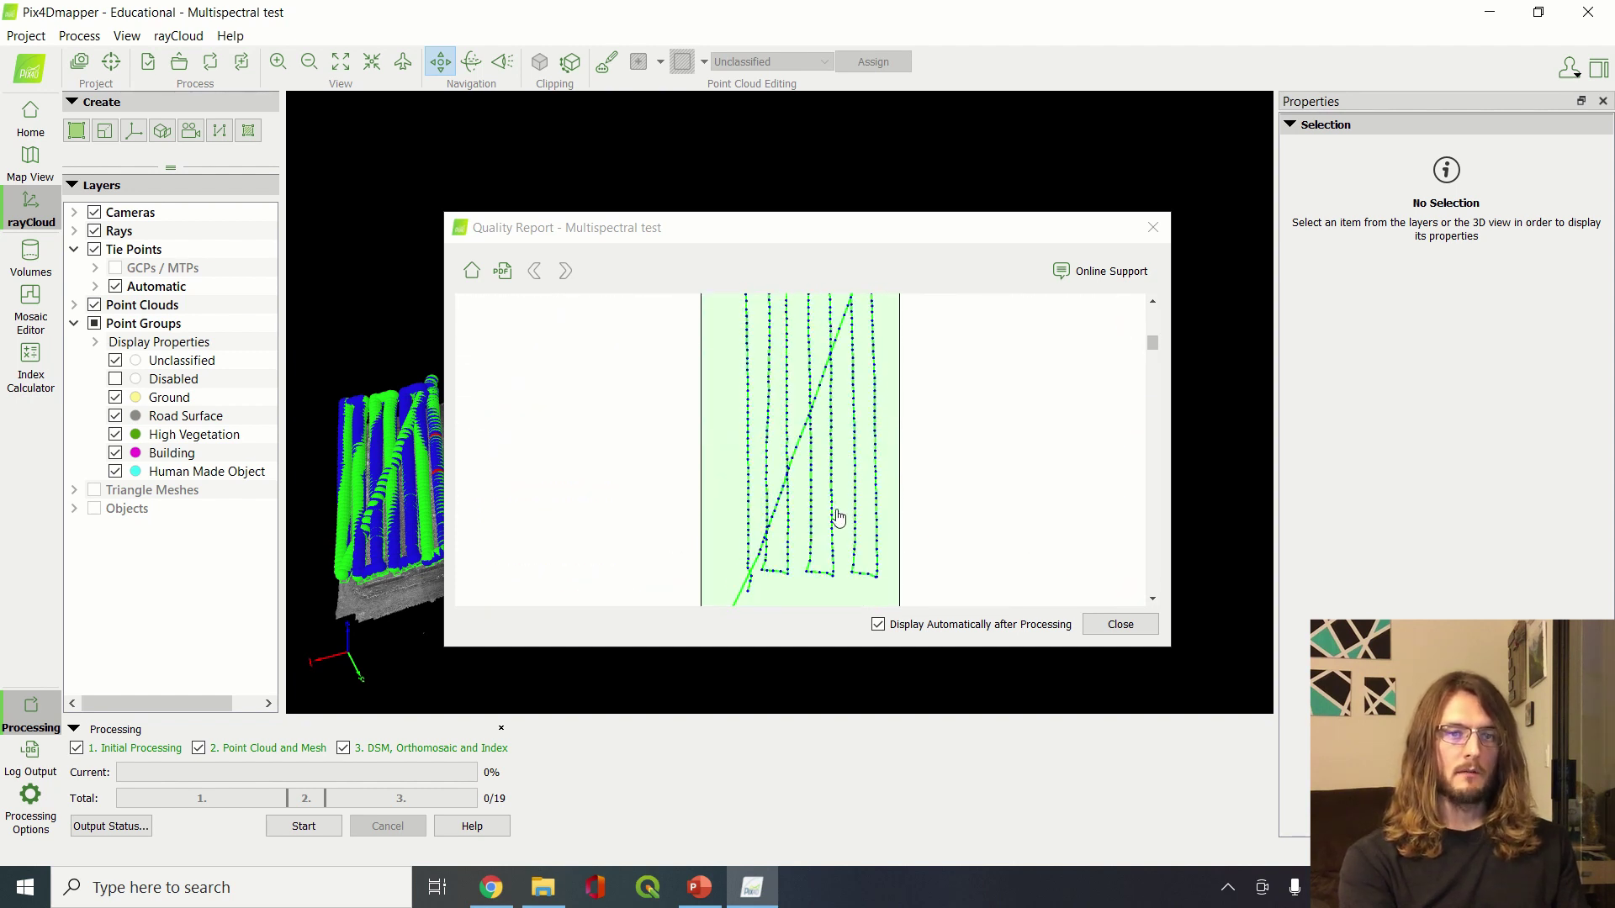
scroll(837, 592, down, 3)
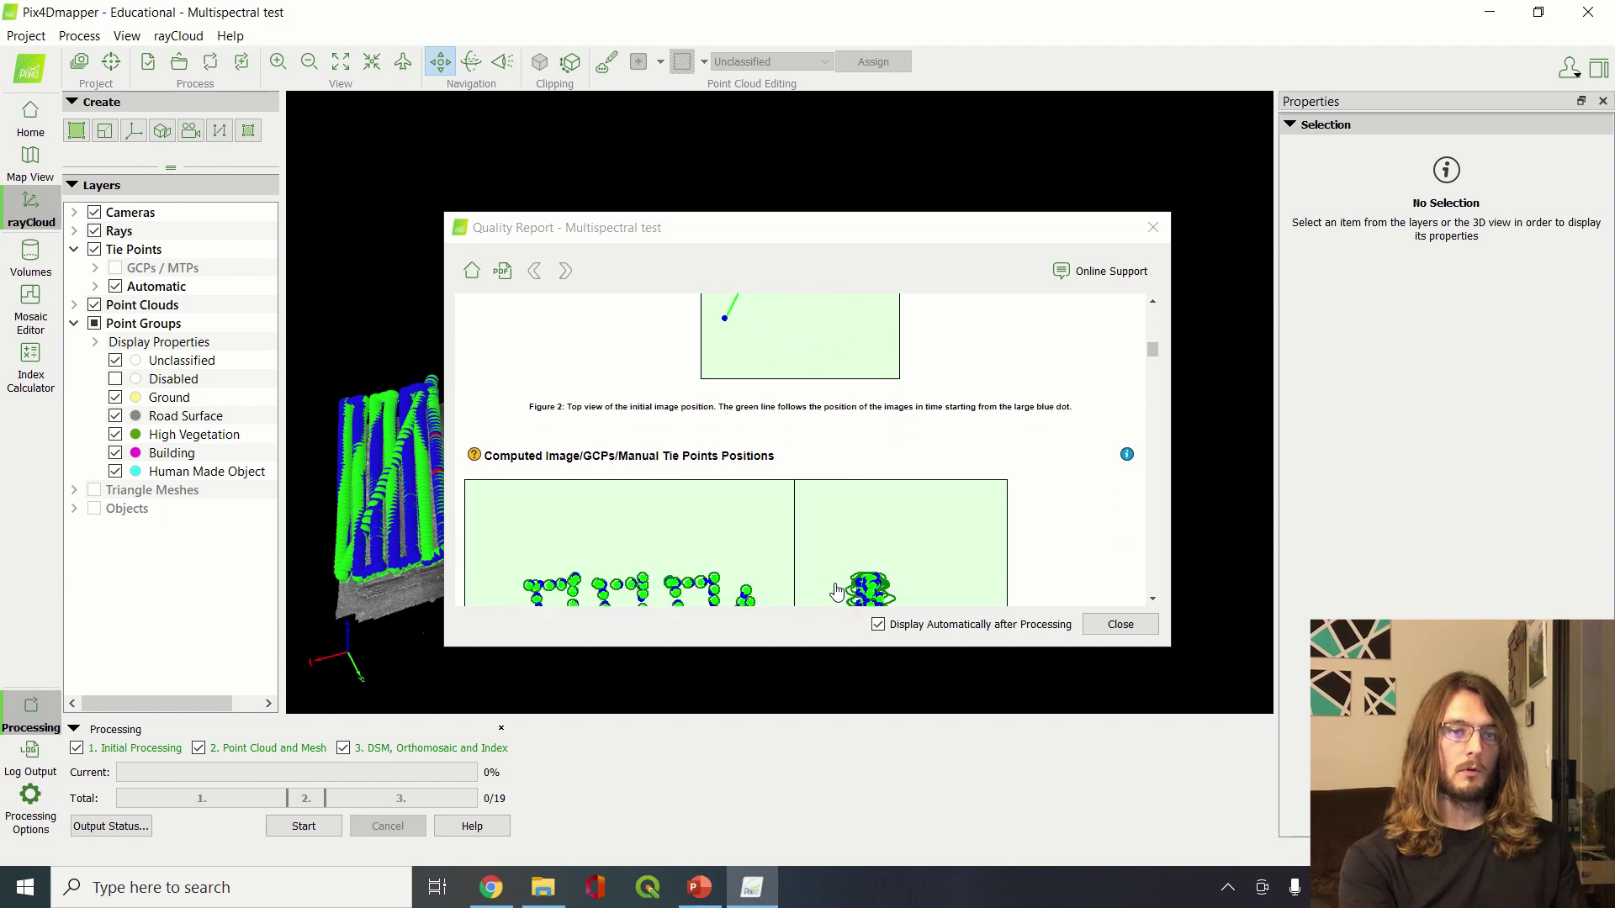
scroll(837, 591, down, 3)
scroll(836, 592, down, 3)
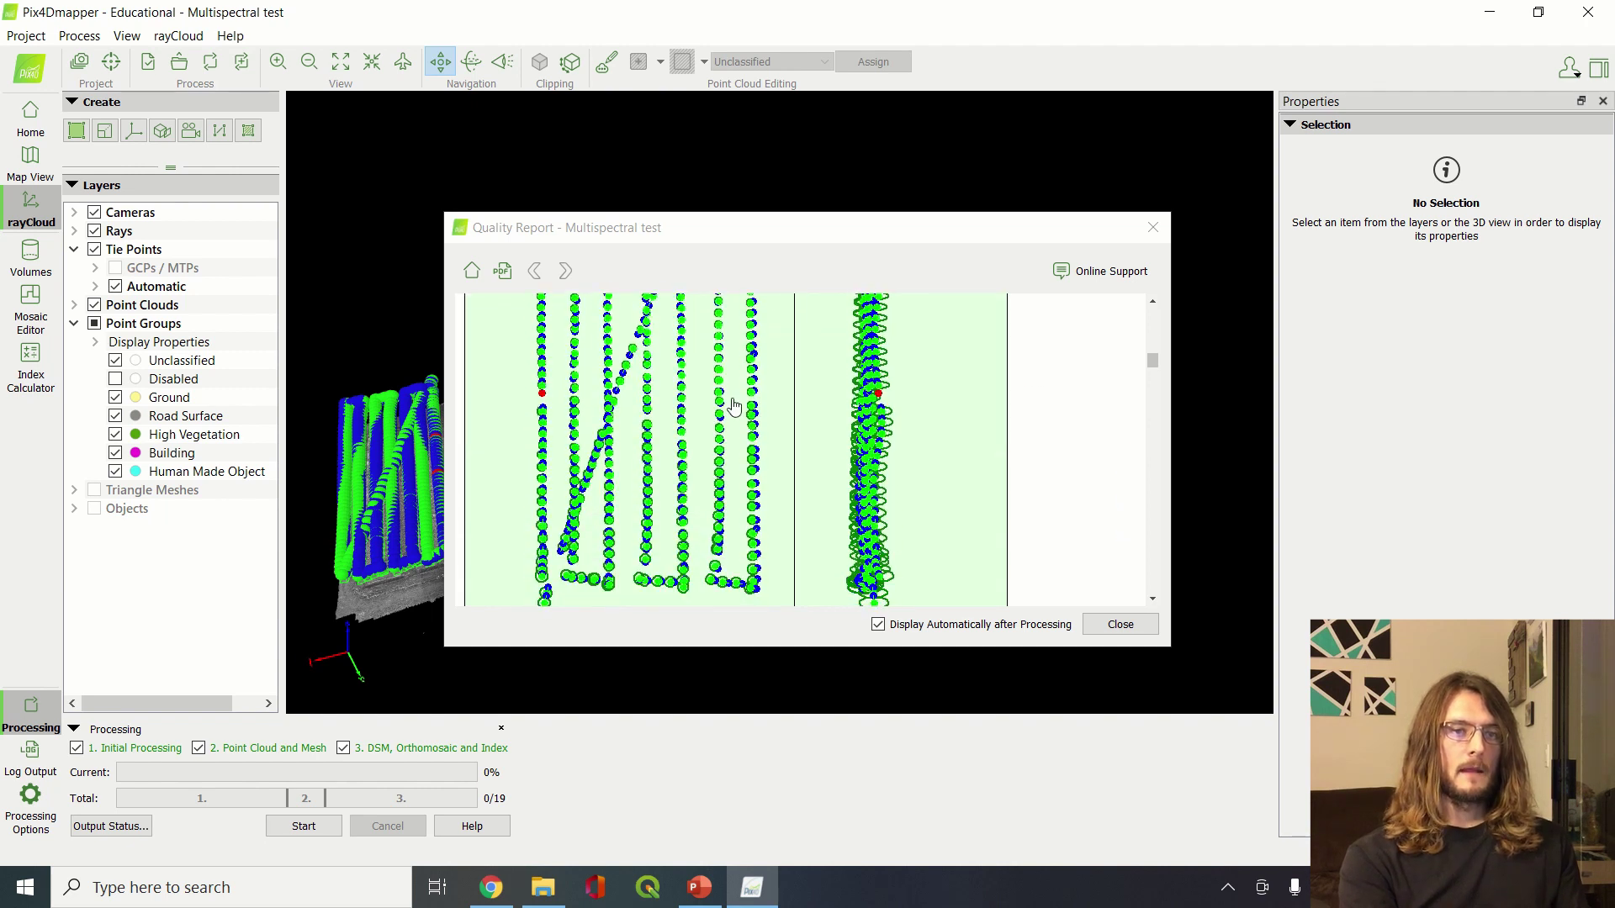
scroll(703, 479, down, 1)
scroll(703, 479, up, 2)
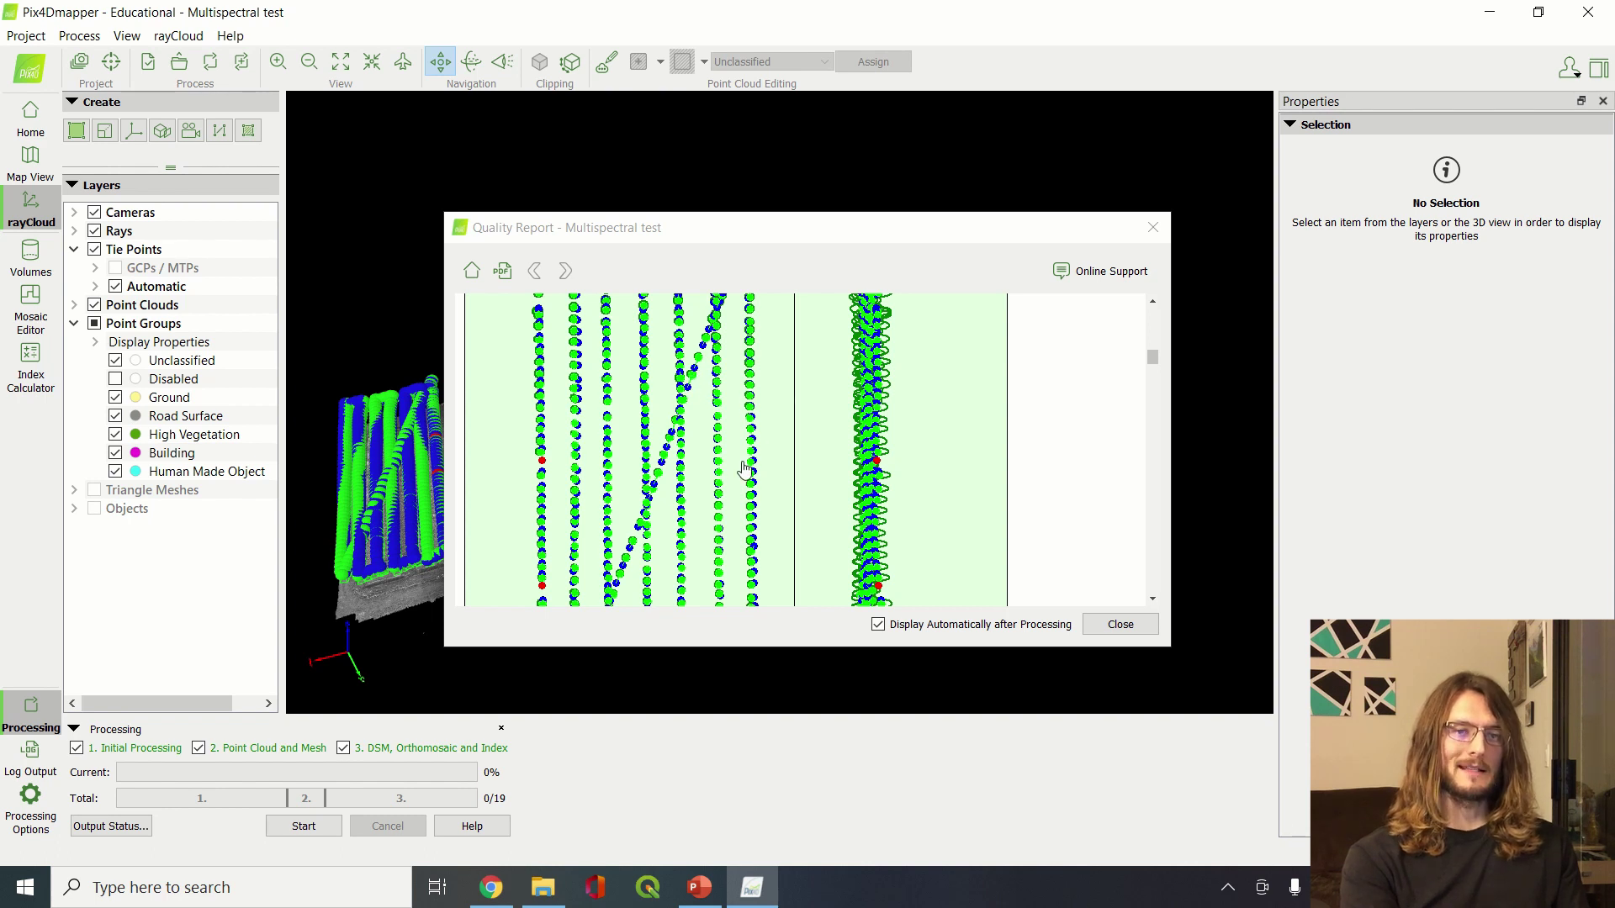
Scroll on to the absolute camera position uncertainties (mean X 0.117 m, Y 0.116 m, Z 0.286 m)
scroll(737, 505, down, 2)
scroll(737, 507, down, 5)
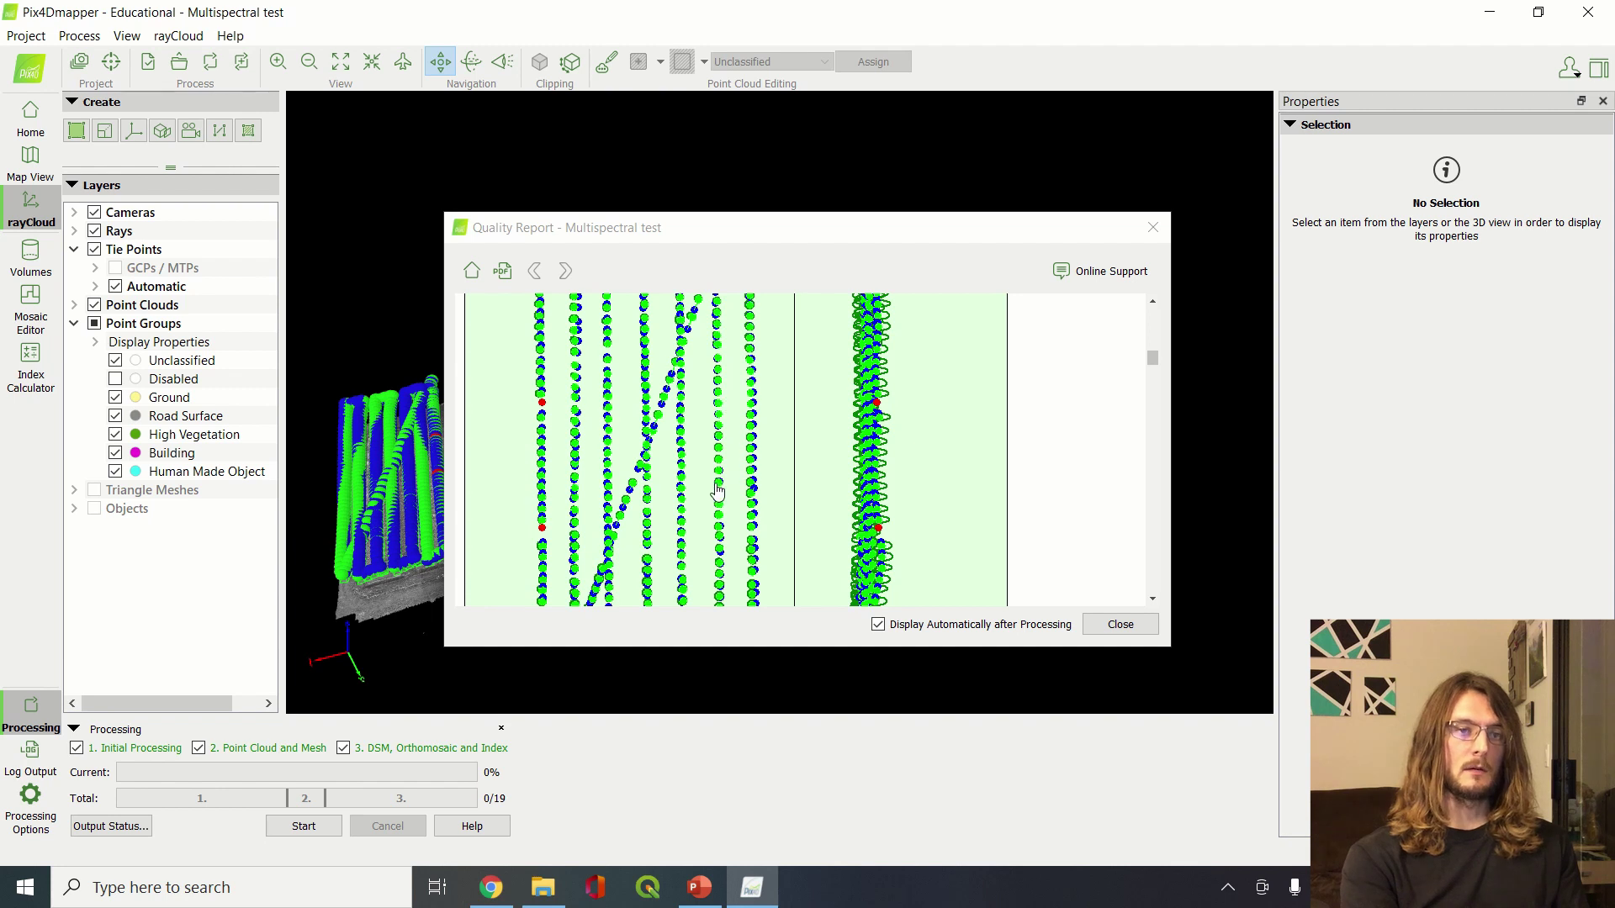
scroll(718, 491, down, 5)
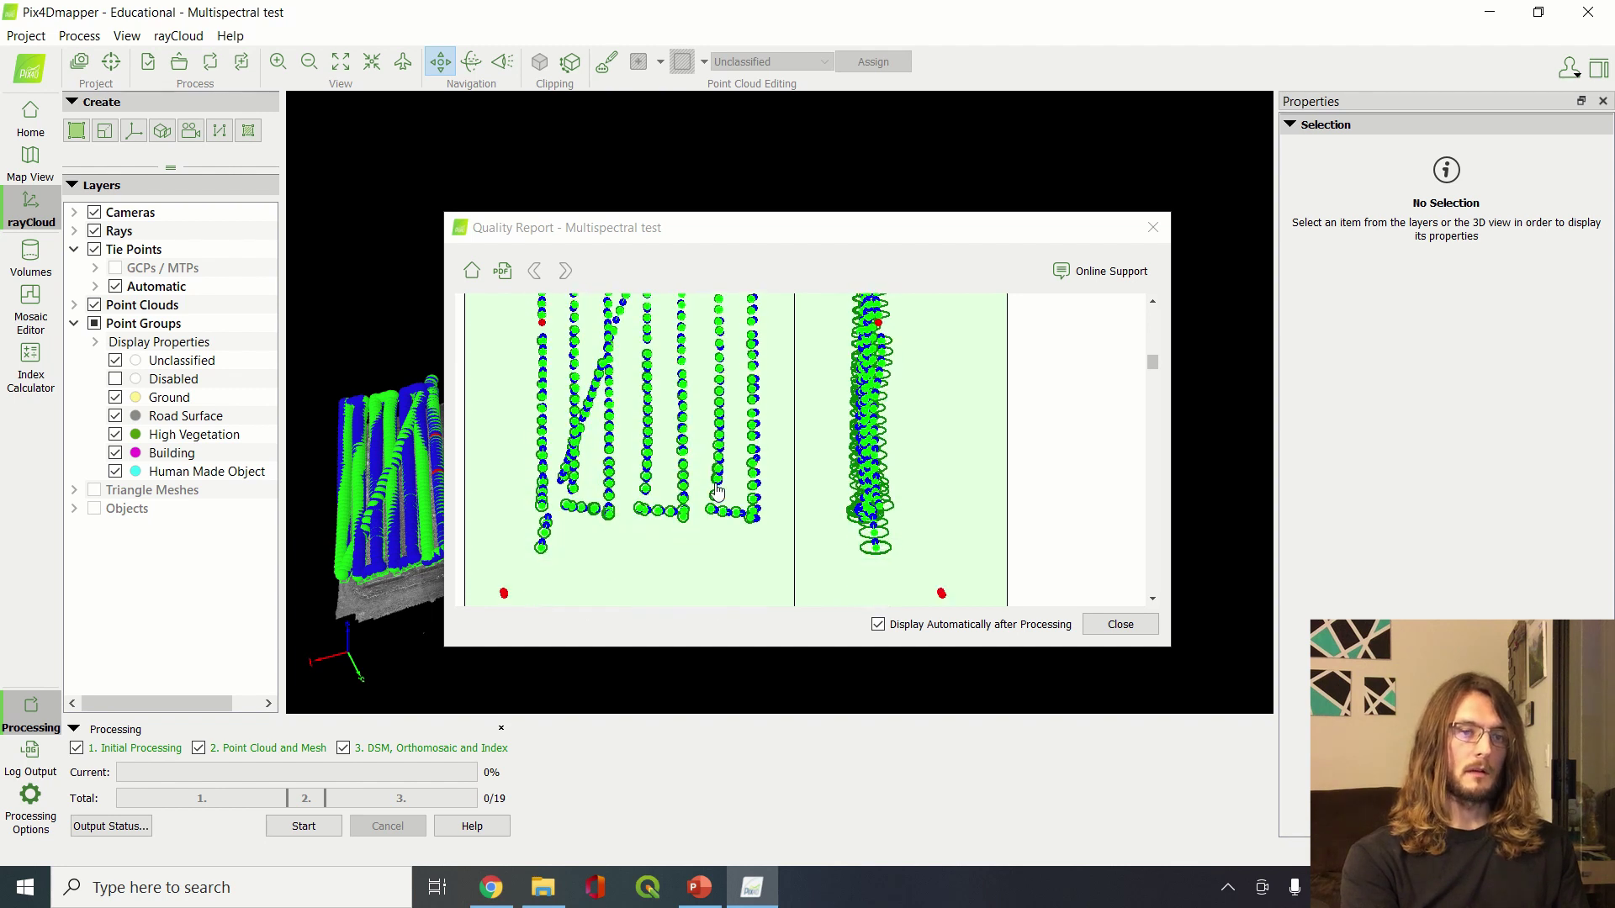
scroll(717, 492, down, 6)
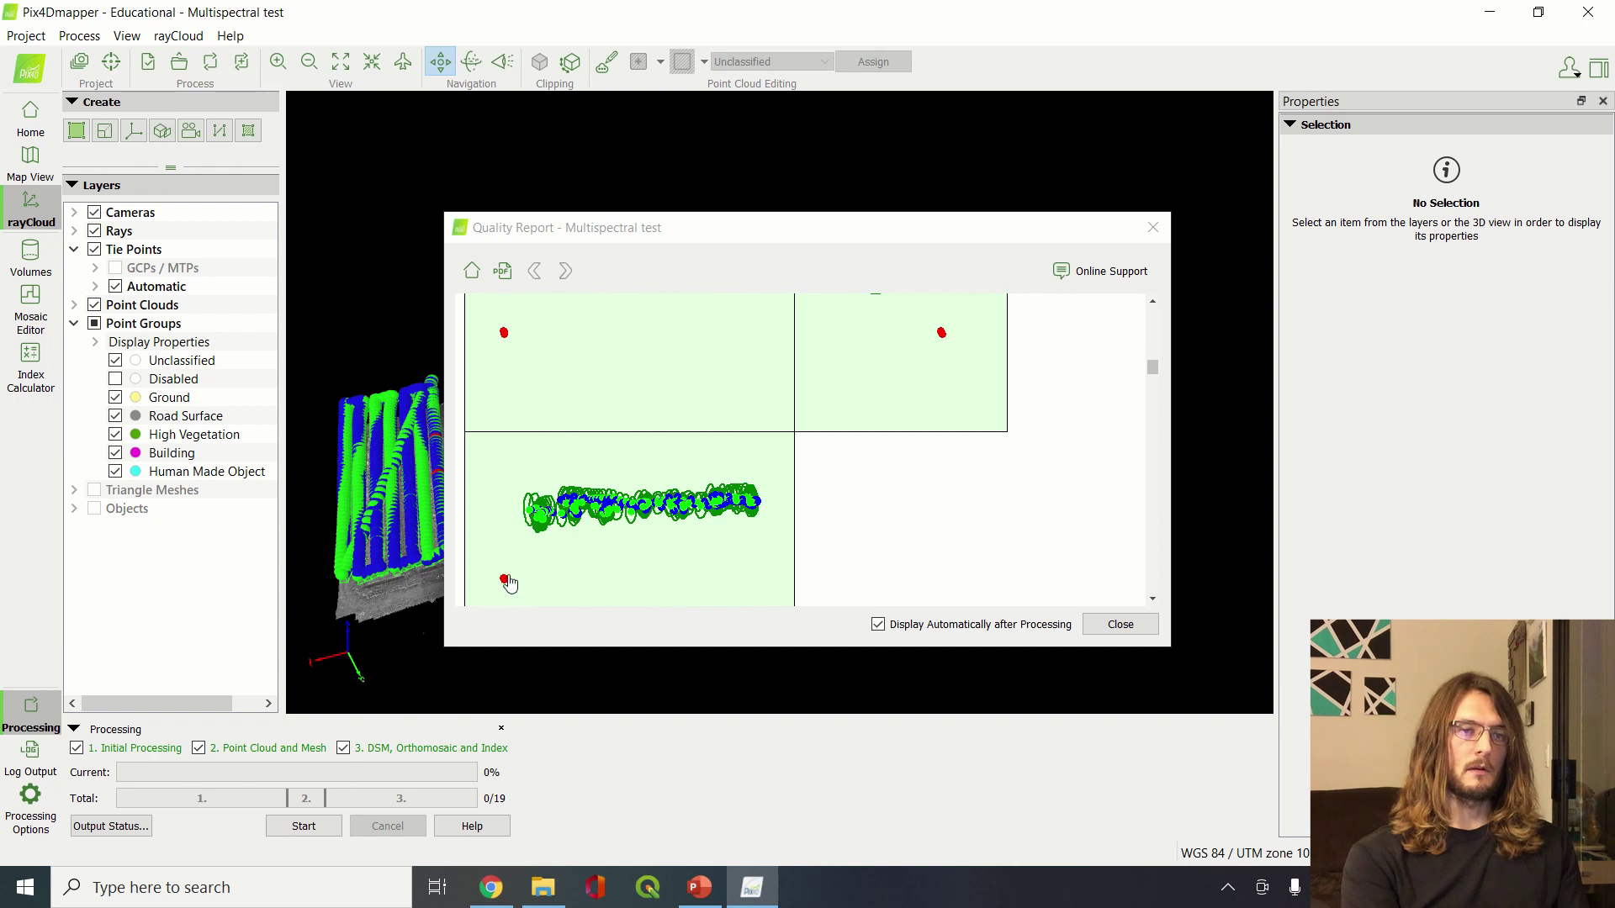
scroll(508, 580, down, 2)
scroll(510, 582, down, 4)
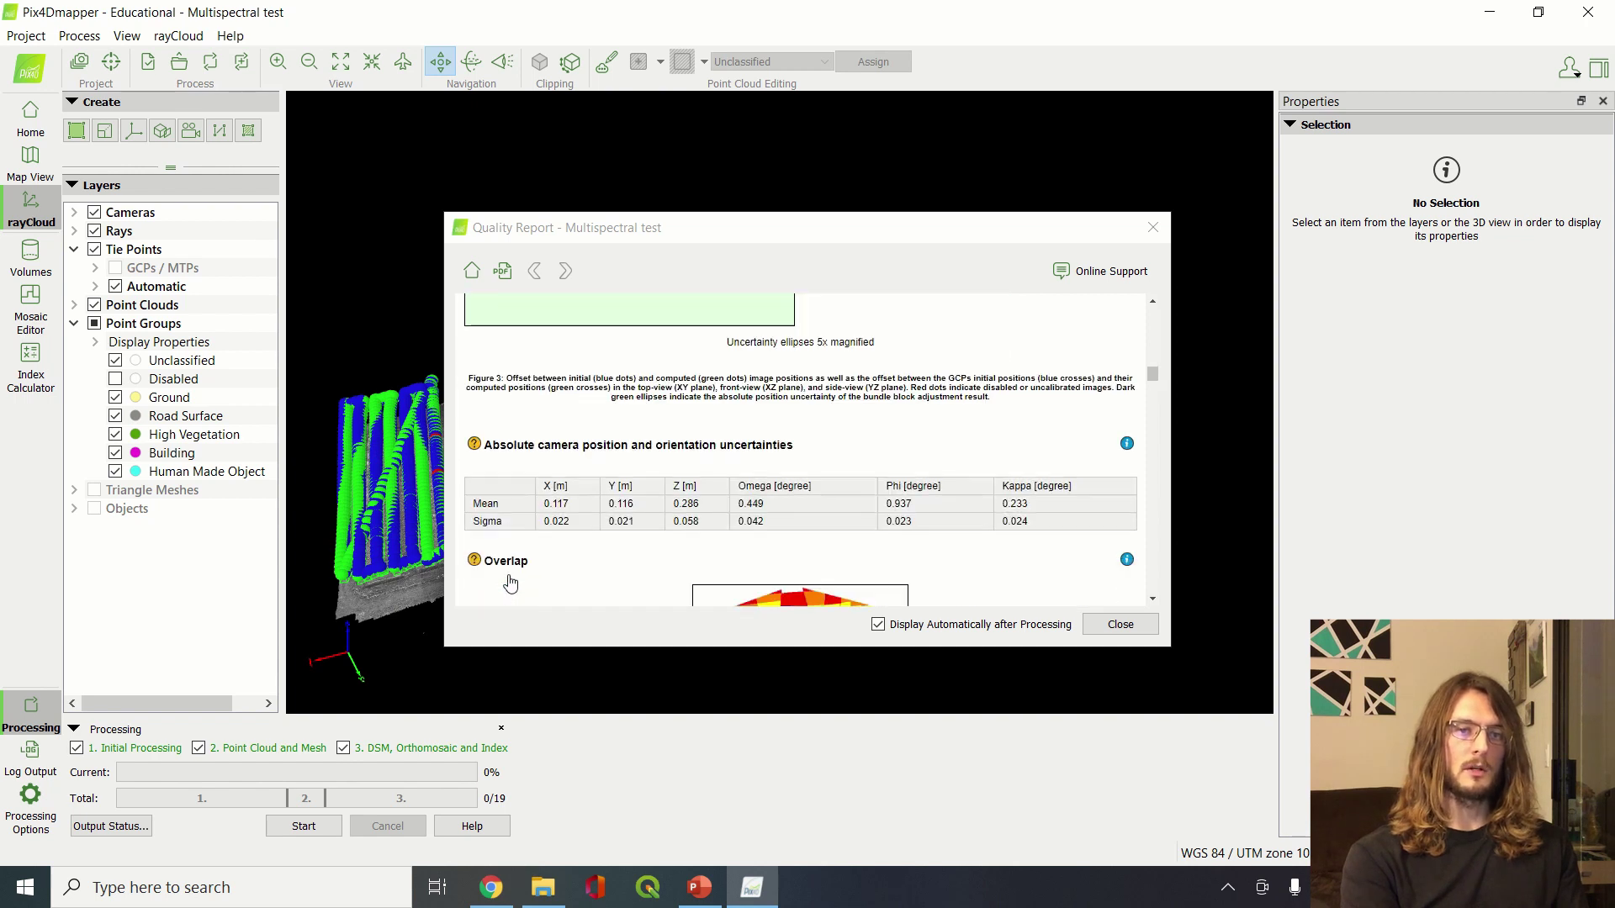
Read the Quality Report's 3D point observations table
scroll(510, 582, down, 6)
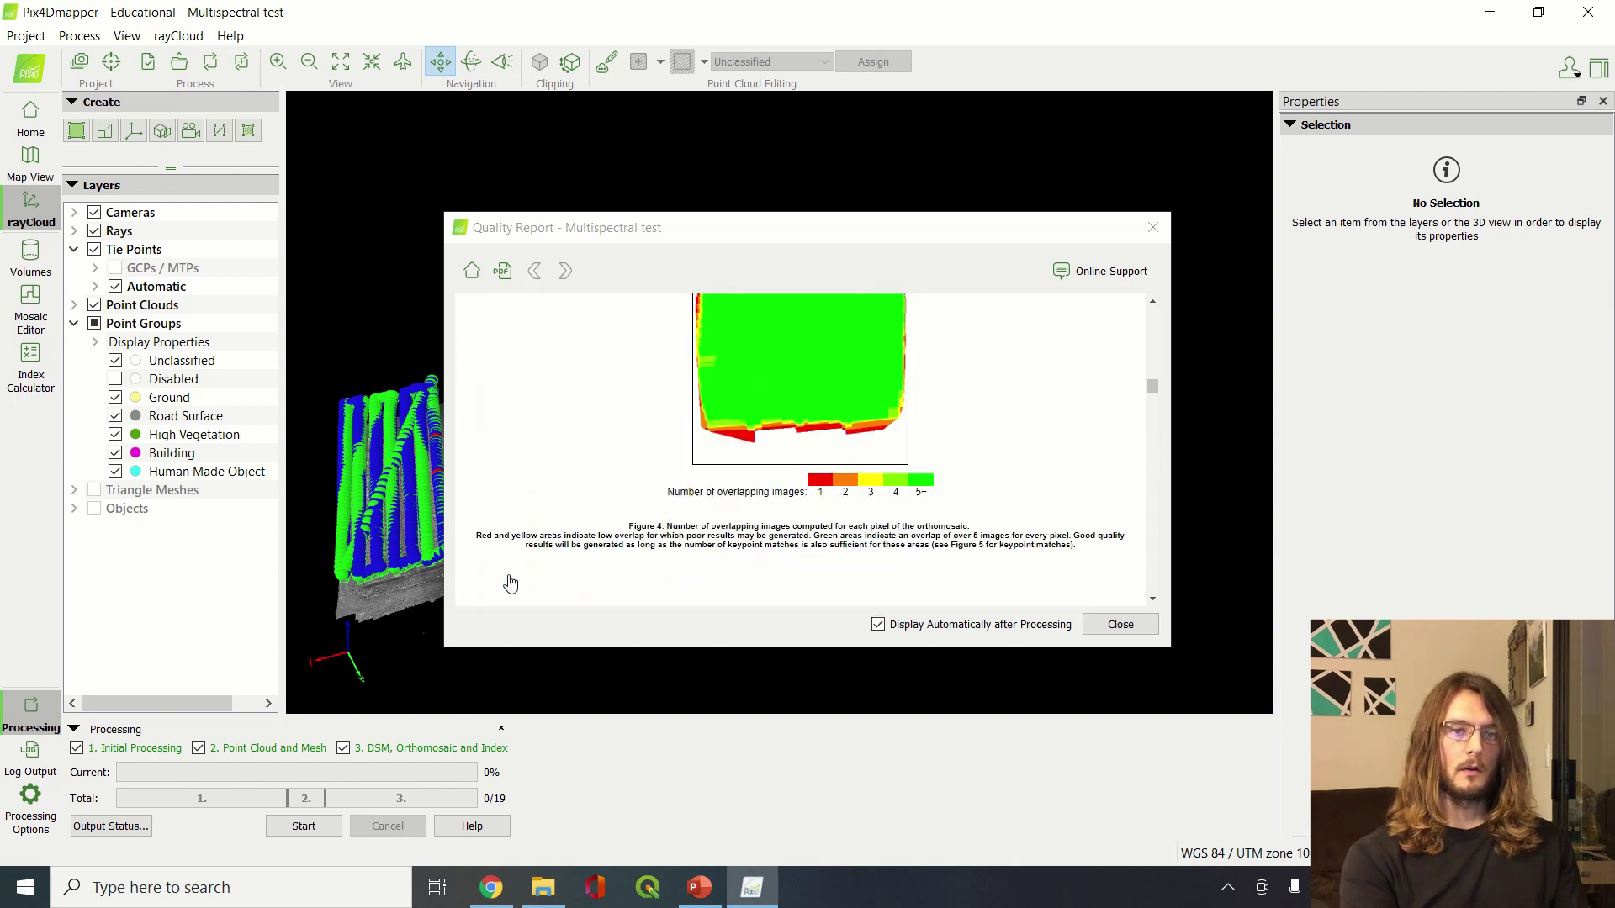
scroll(510, 582, down, 3)
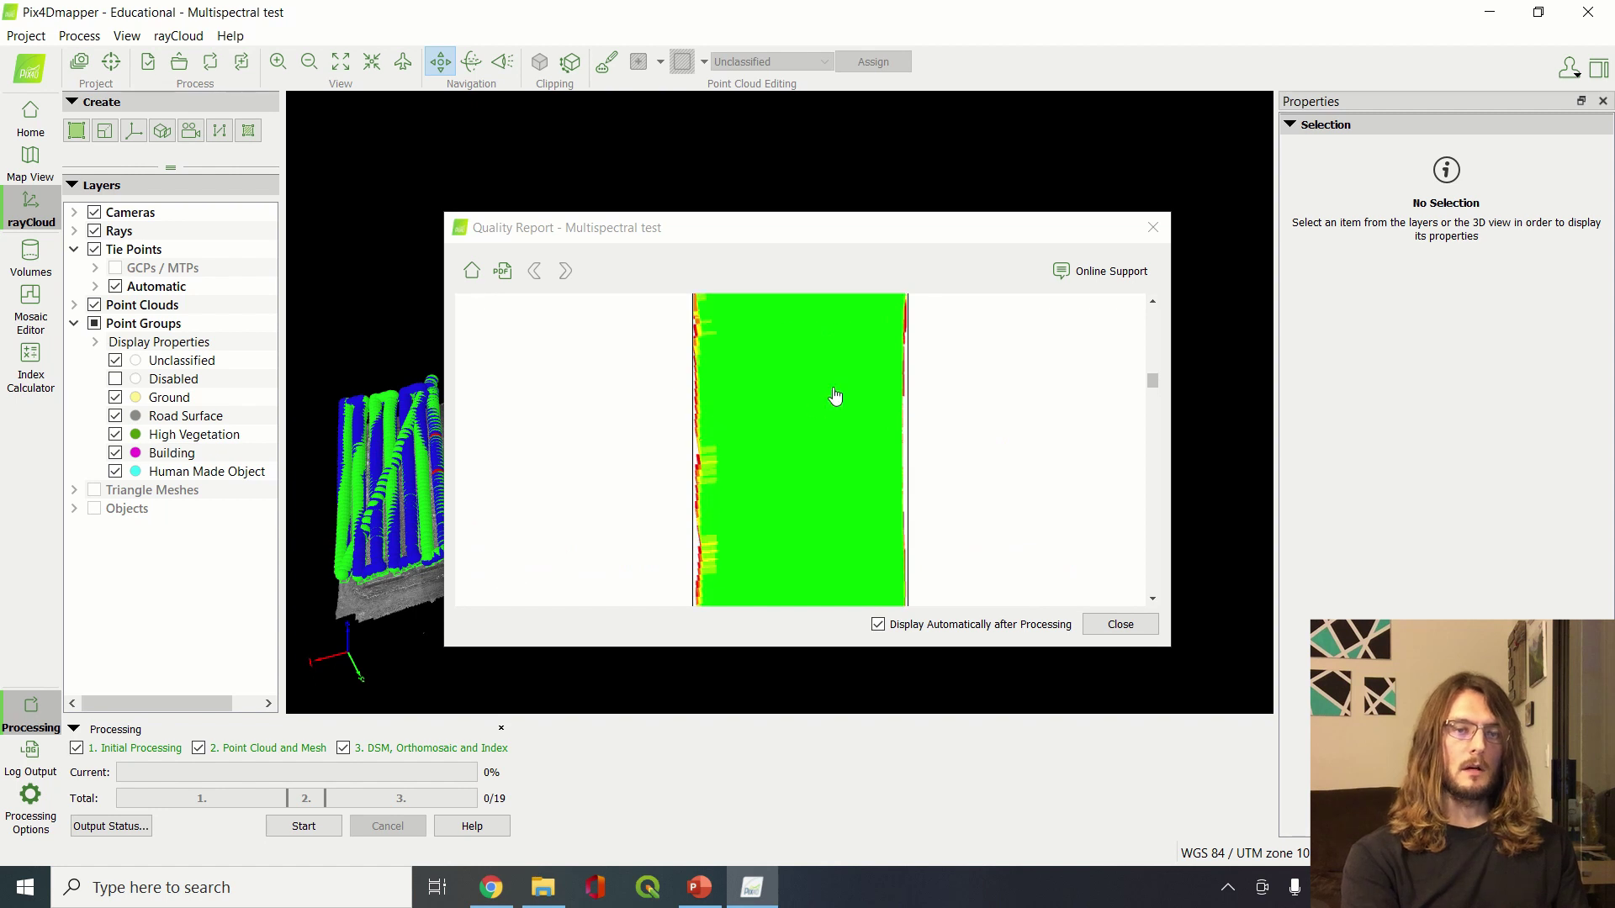
scroll(835, 395, up, 5)
scroll(803, 488, down, 15)
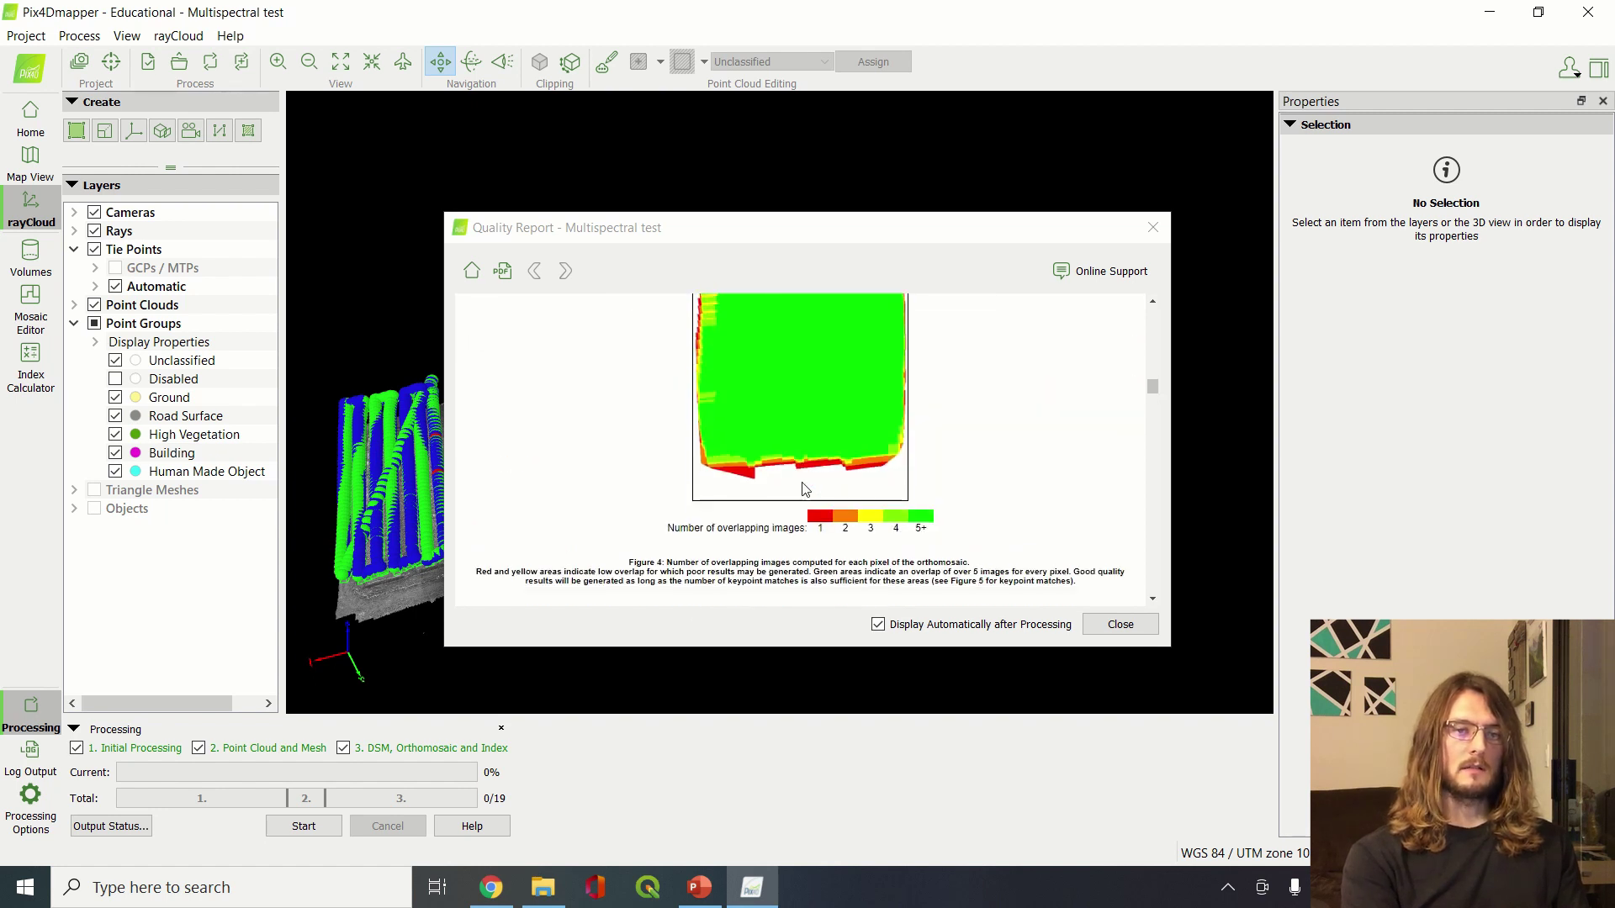
scroll(803, 488, up, 3)
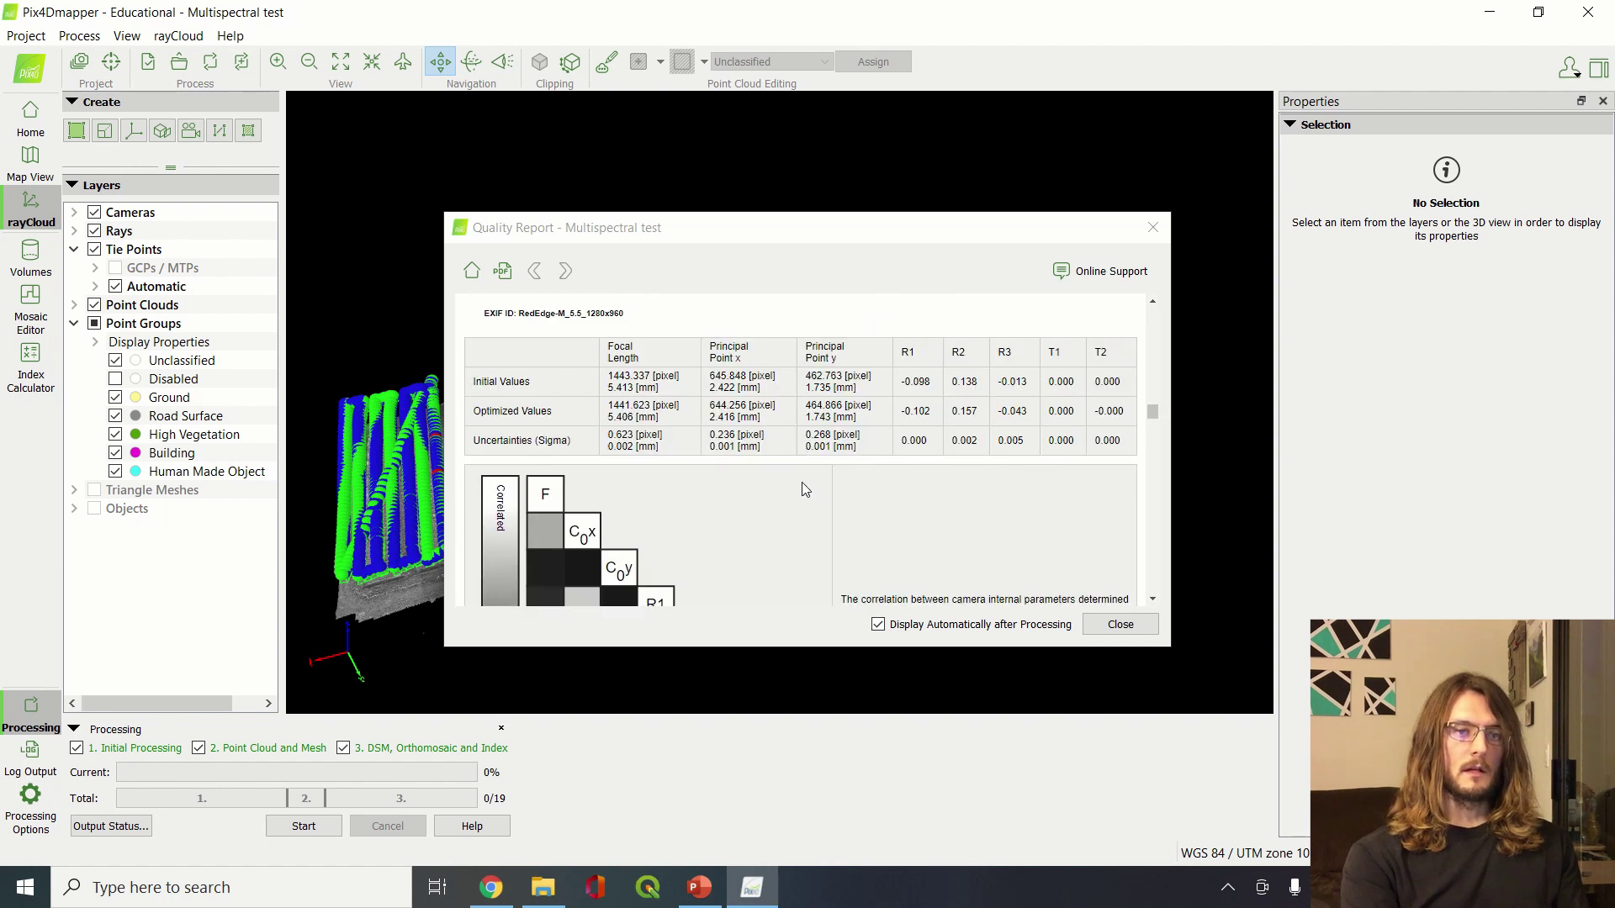
scroll(803, 489, down, 5)
scroll(804, 489, up, 6)
scroll(804, 488, down, 2)
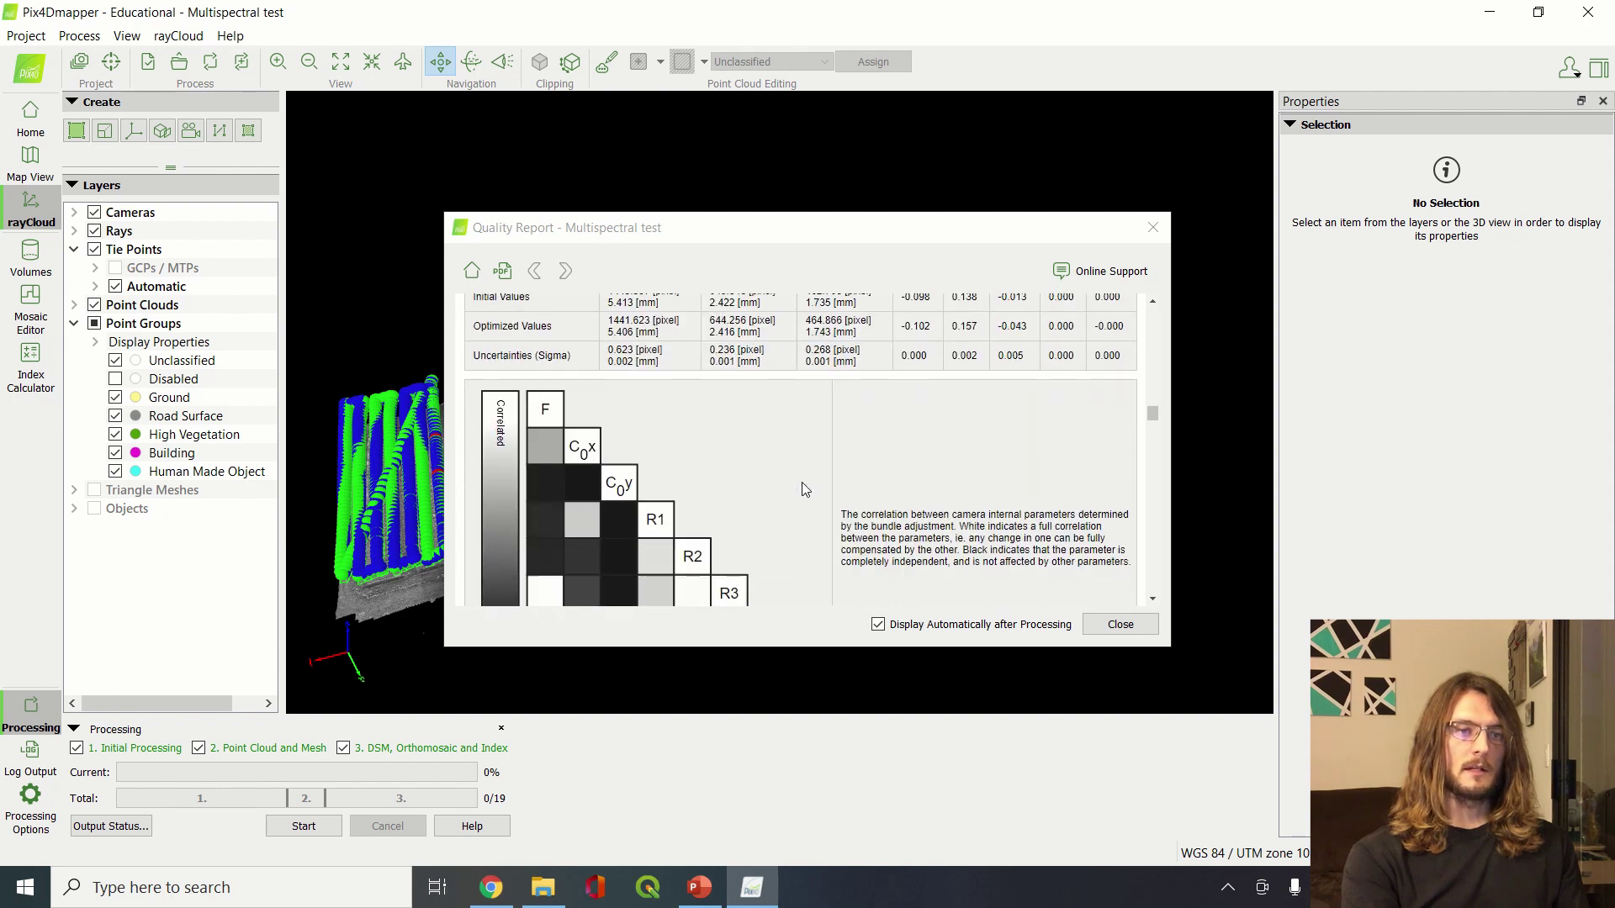
scroll(804, 488, up, 4)
Examine the keypoint matches figures and tables
scroll(803, 489, down, 6)
scroll(805, 490, down, 2)
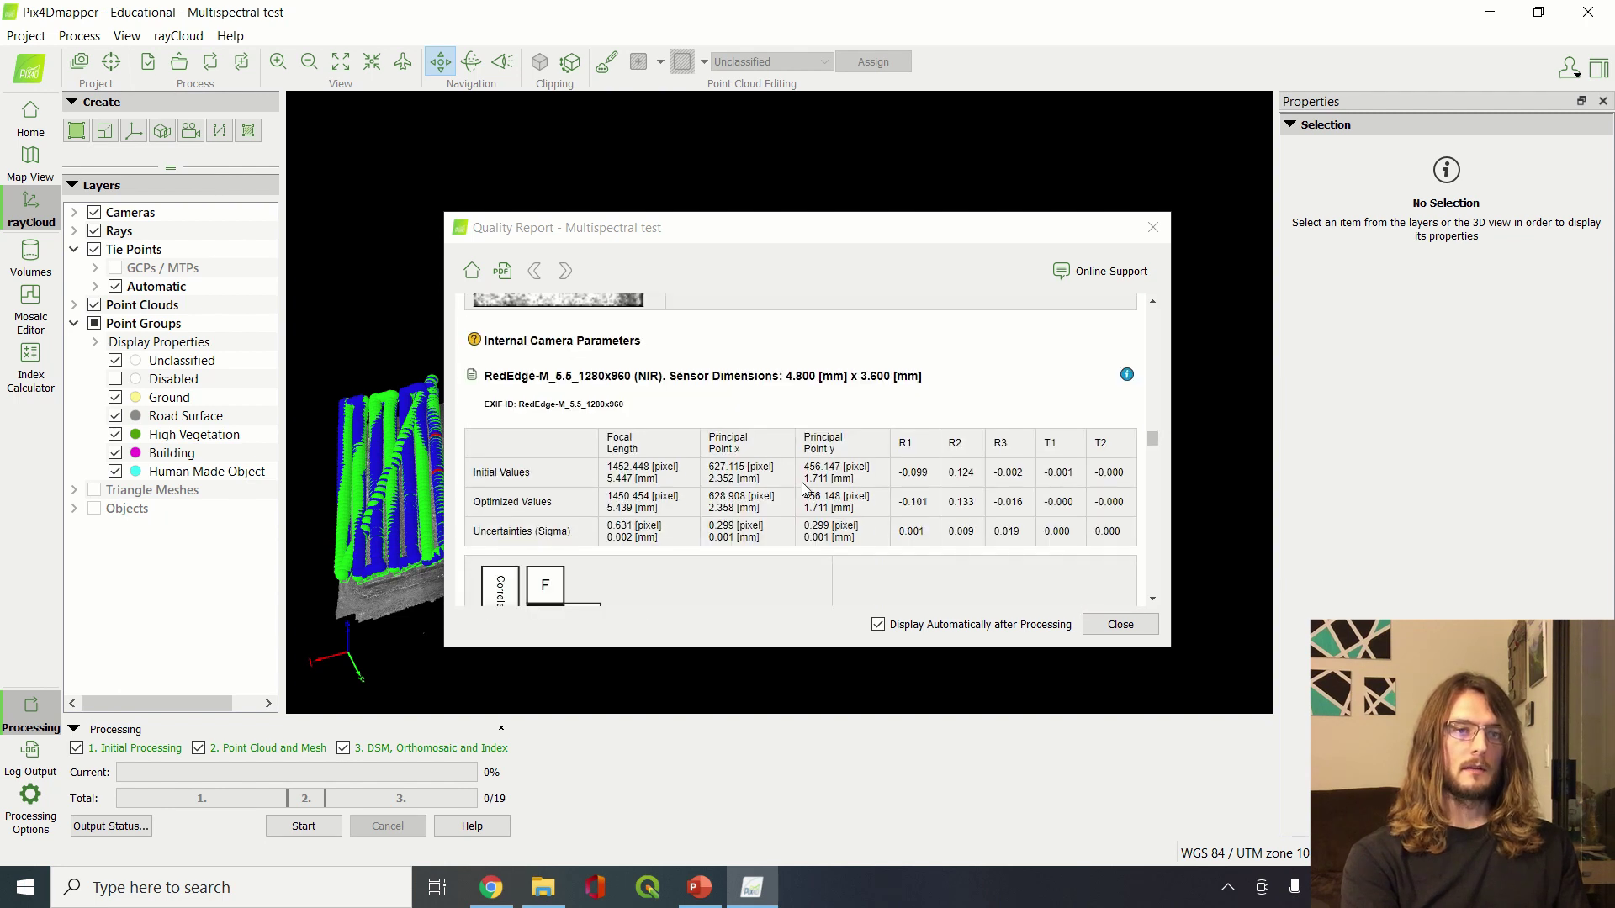
scroll(804, 489, up, 3)
scroll(805, 489, down, 2)
scroll(804, 489, up, 5)
scroll(805, 490, down, 10)
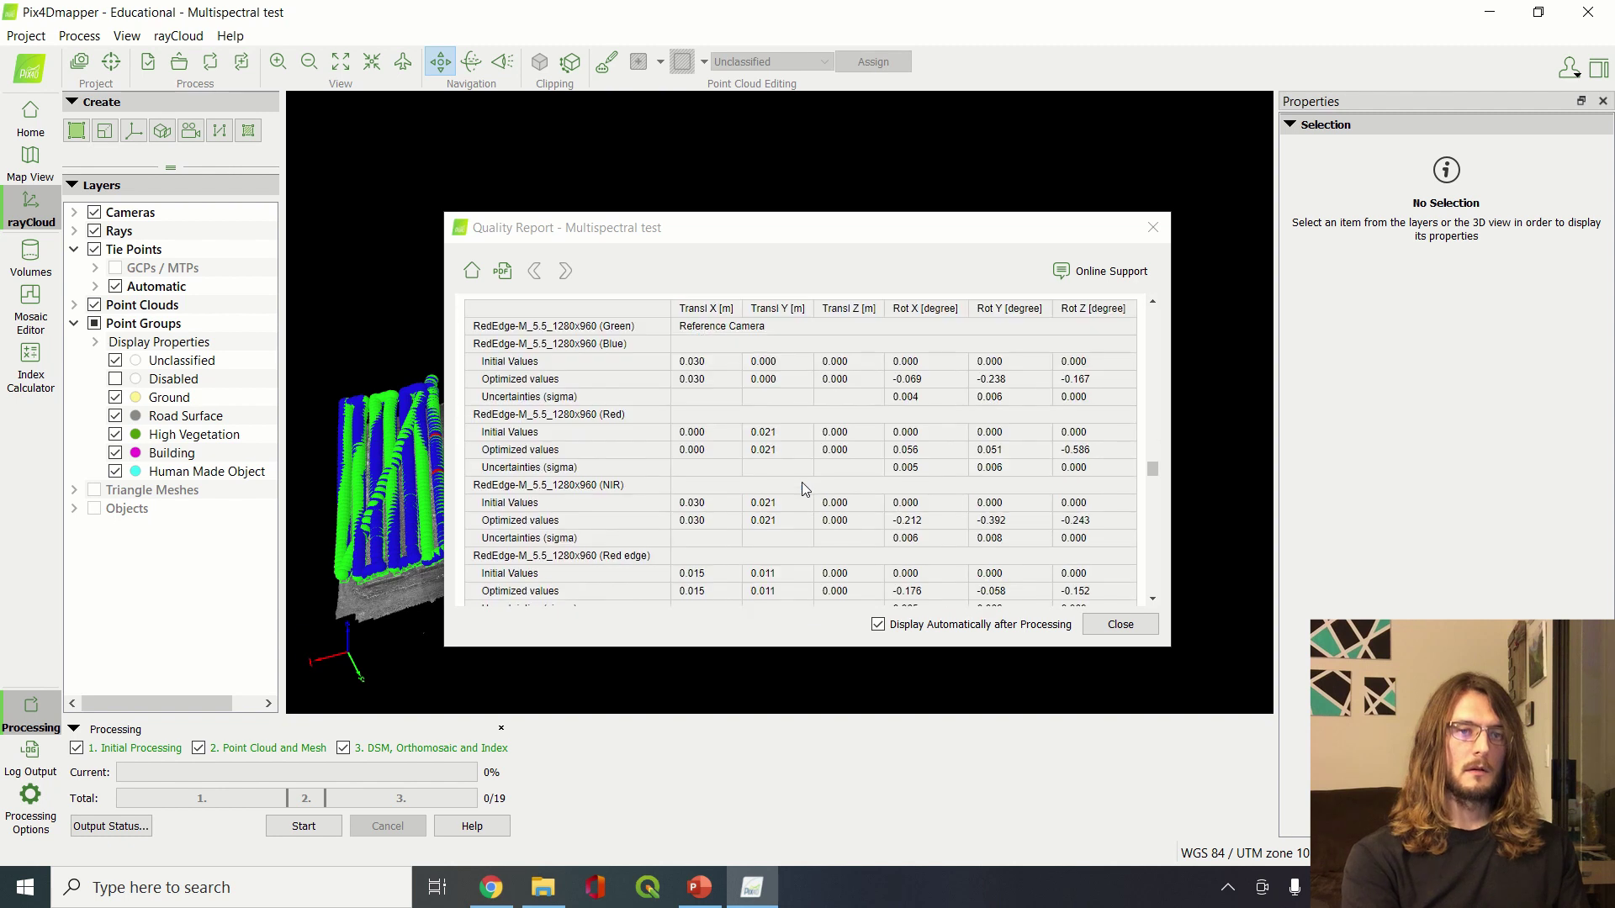
scroll(805, 490, down, 5)
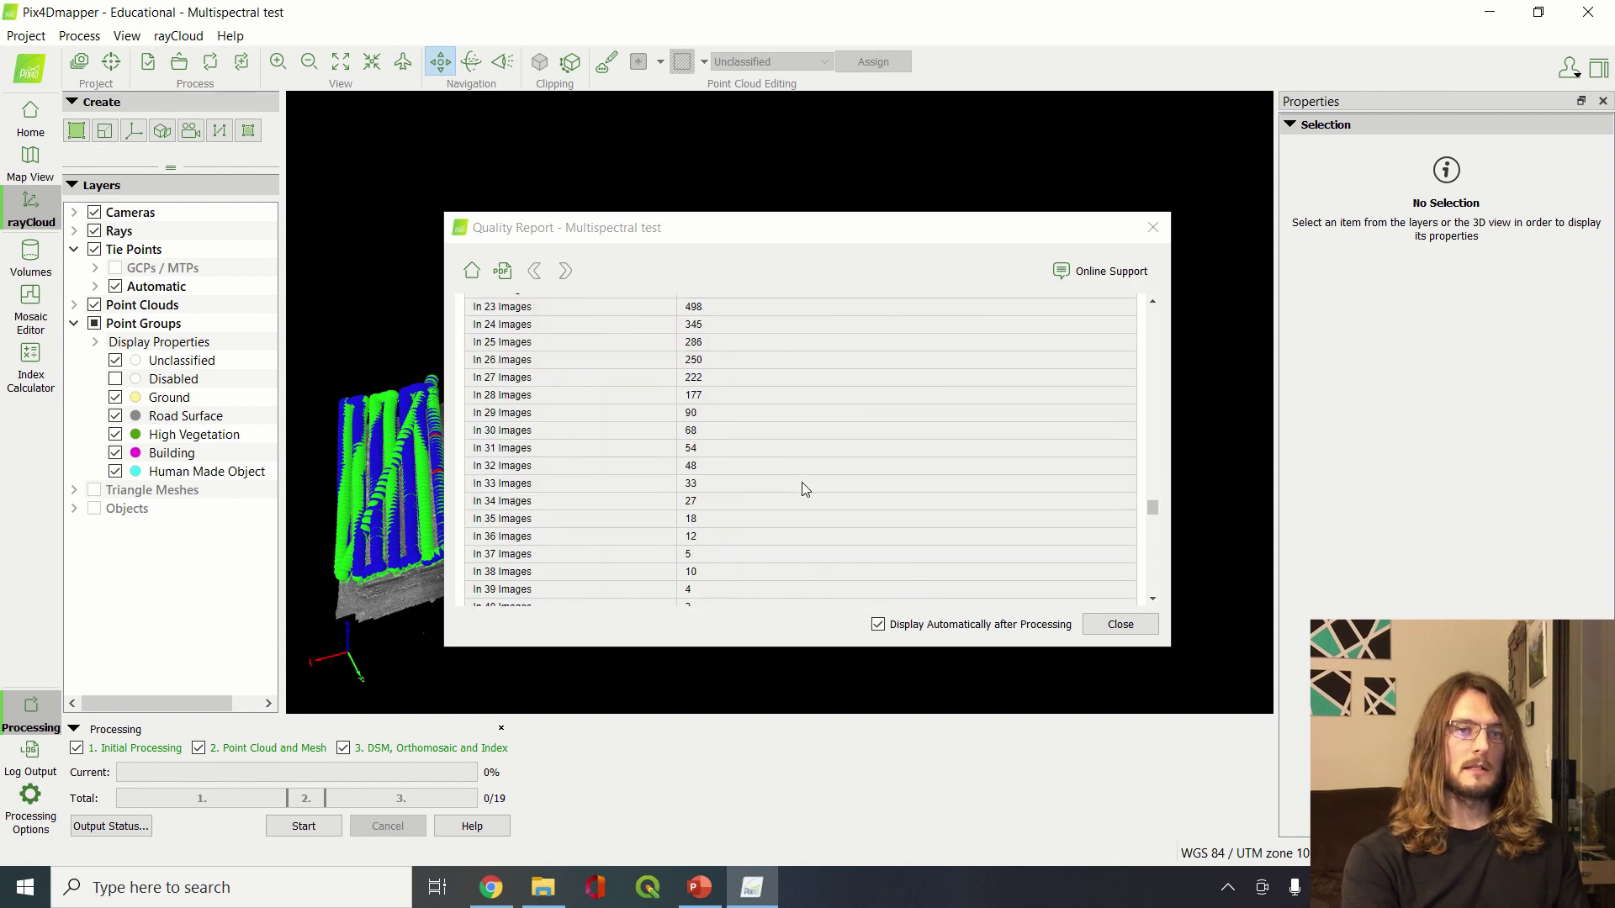
scroll(805, 490, up, 6)
scroll(805, 490, down, 1)
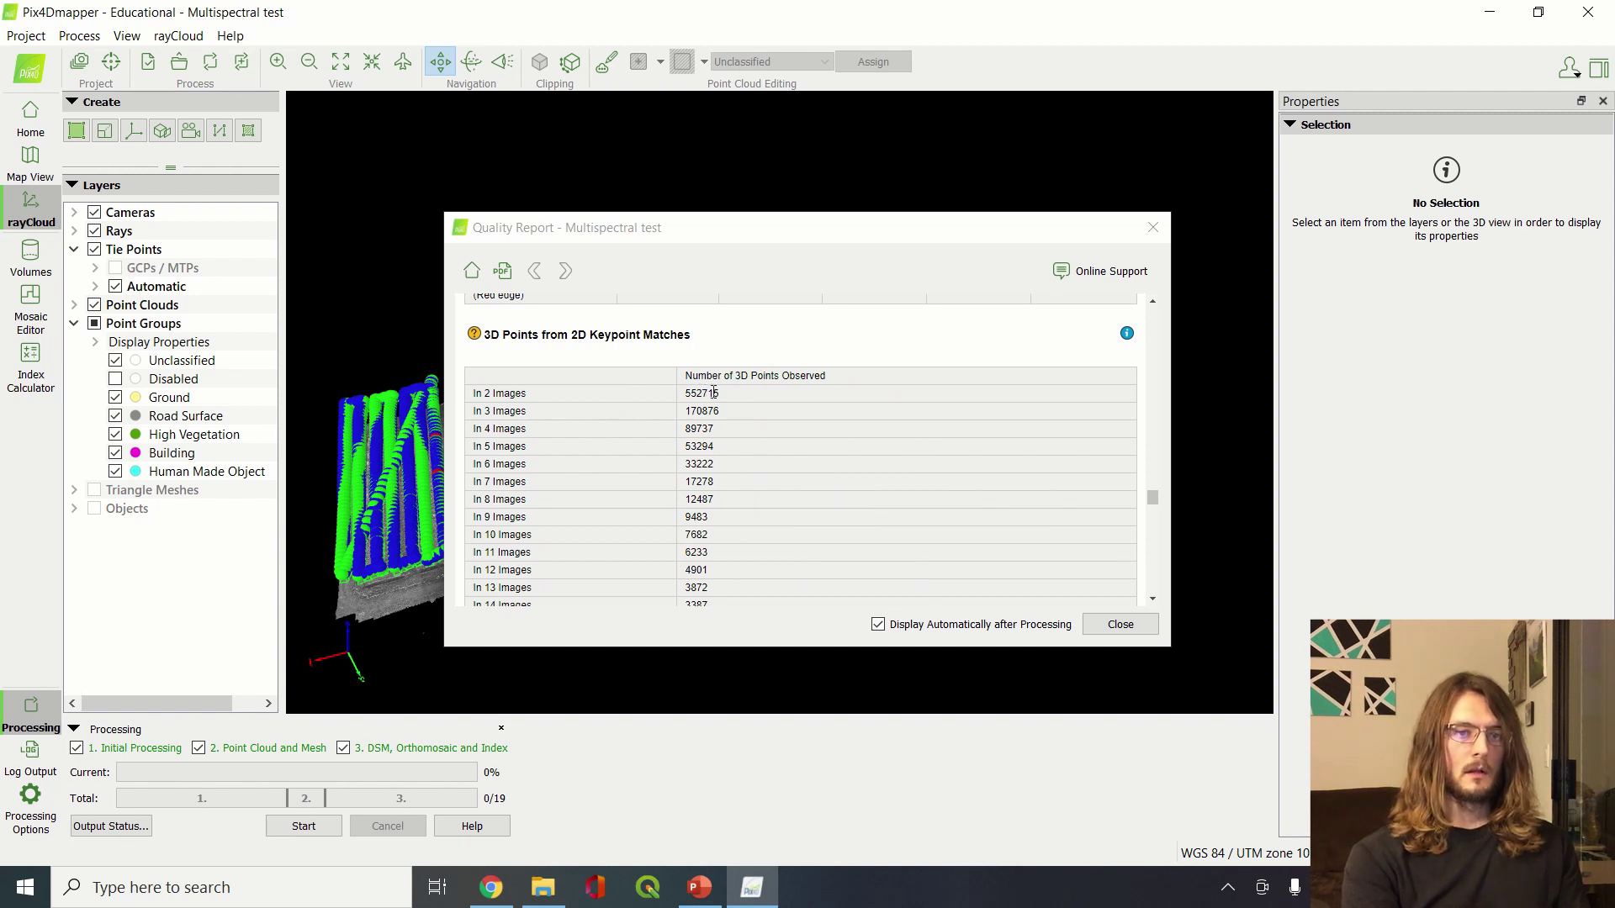
Review relative camera position uncertainties (mean X 0.004 m, Y 0.004 m, Z 0.006 m) toward Geolocation Details
scroll(799, 431, down, 1)
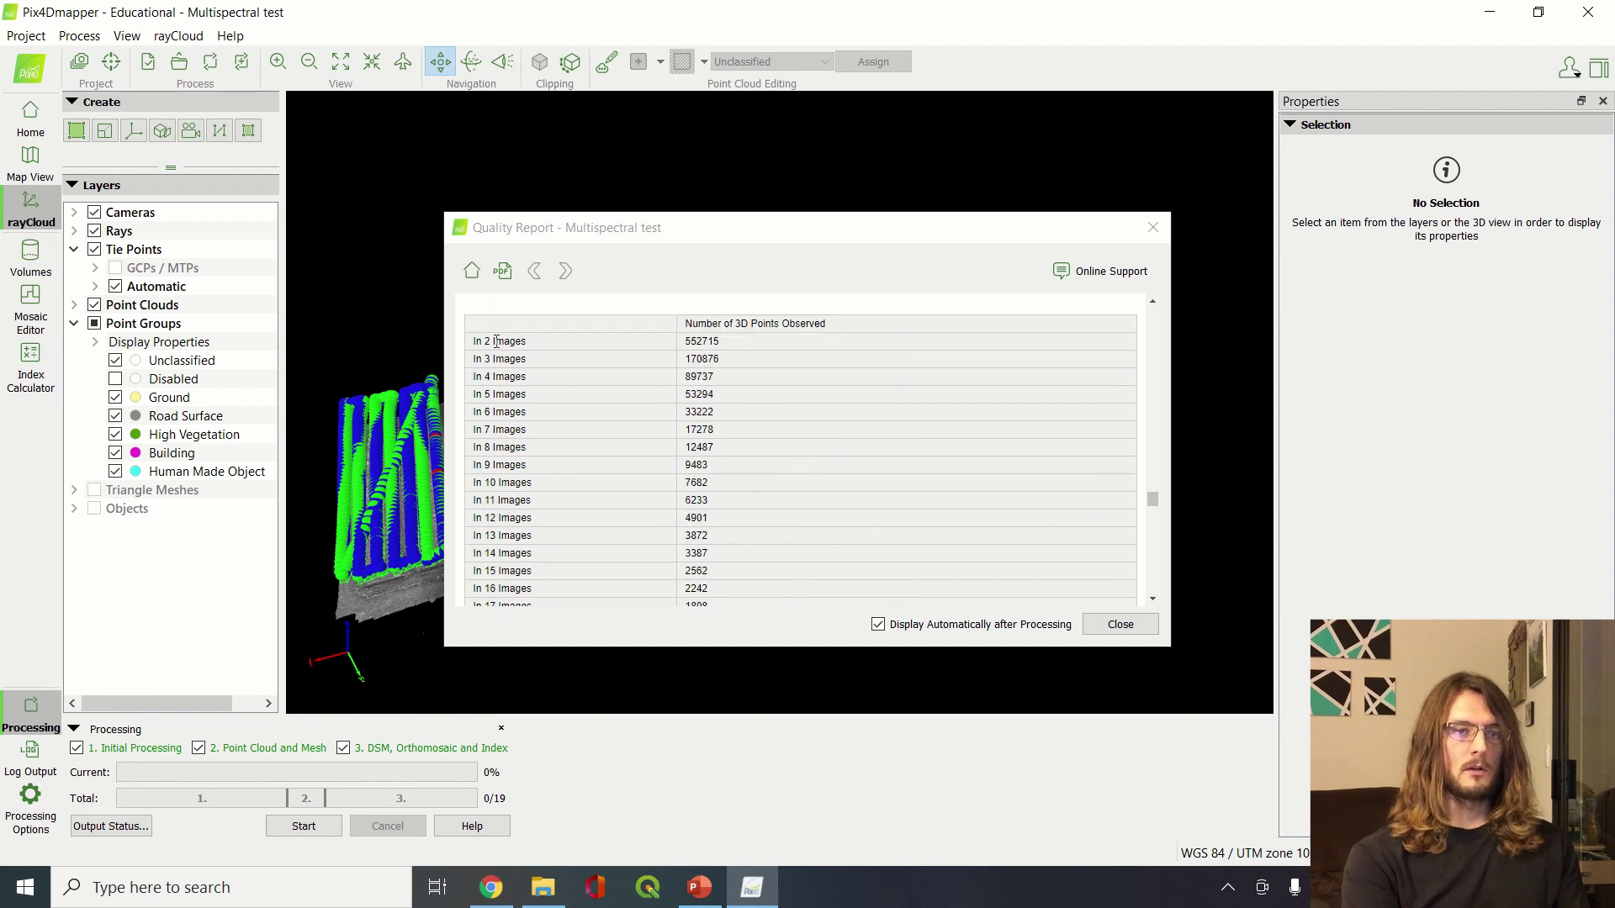
scroll(826, 508, down, 15)
scroll(826, 508, up, 4)
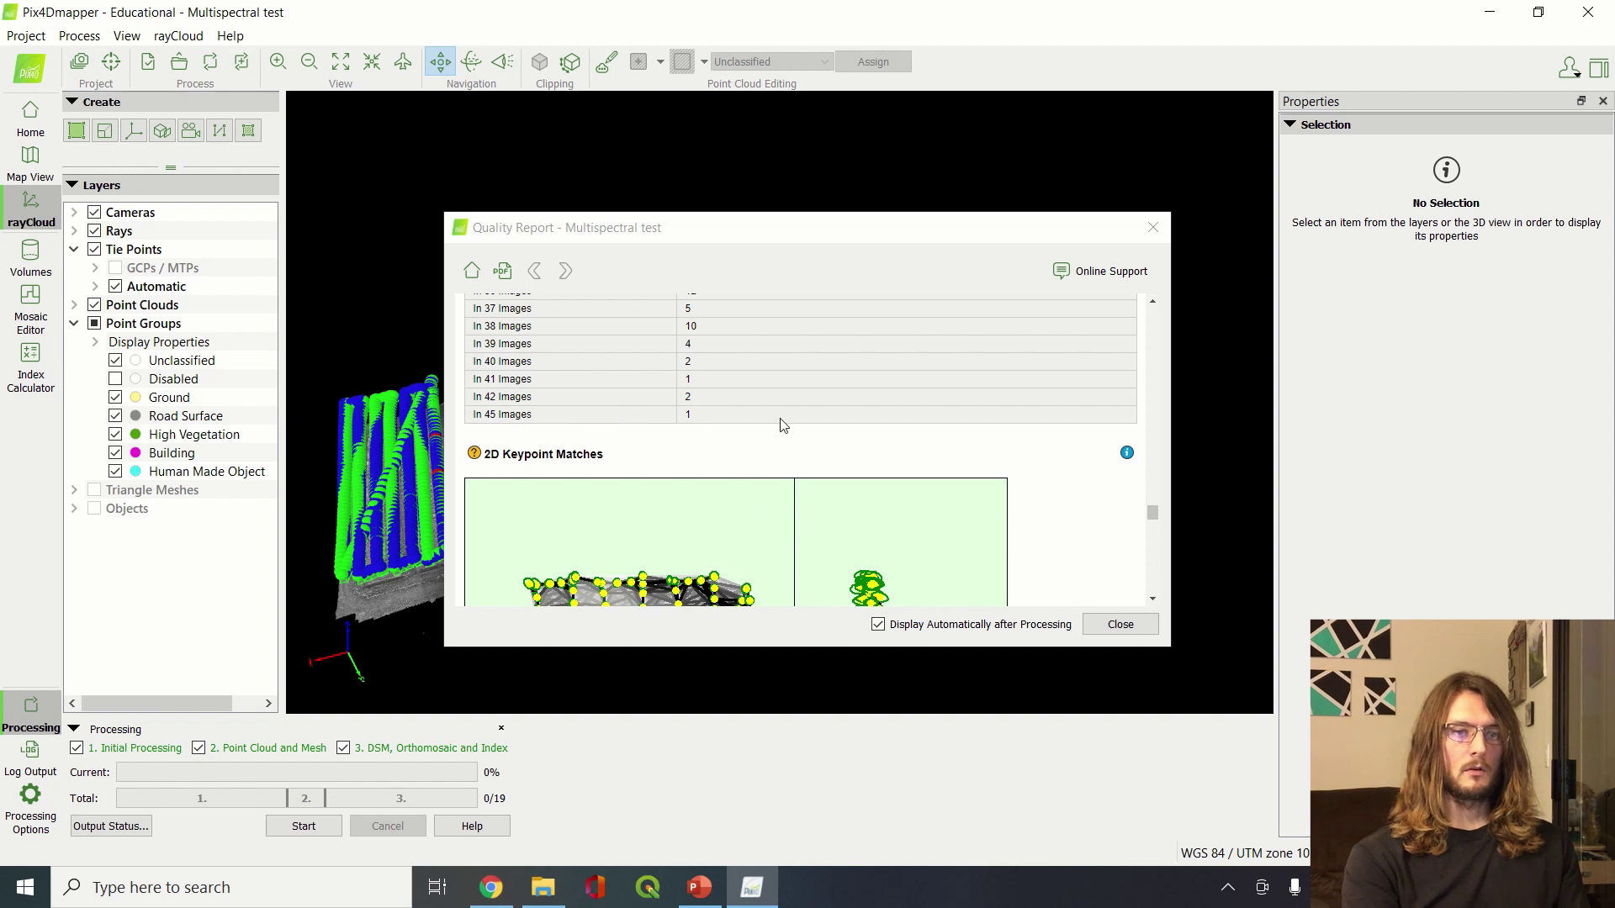
scroll(780, 423, down, 12)
scroll(781, 423, down, 7)
scroll(780, 423, up, 12)
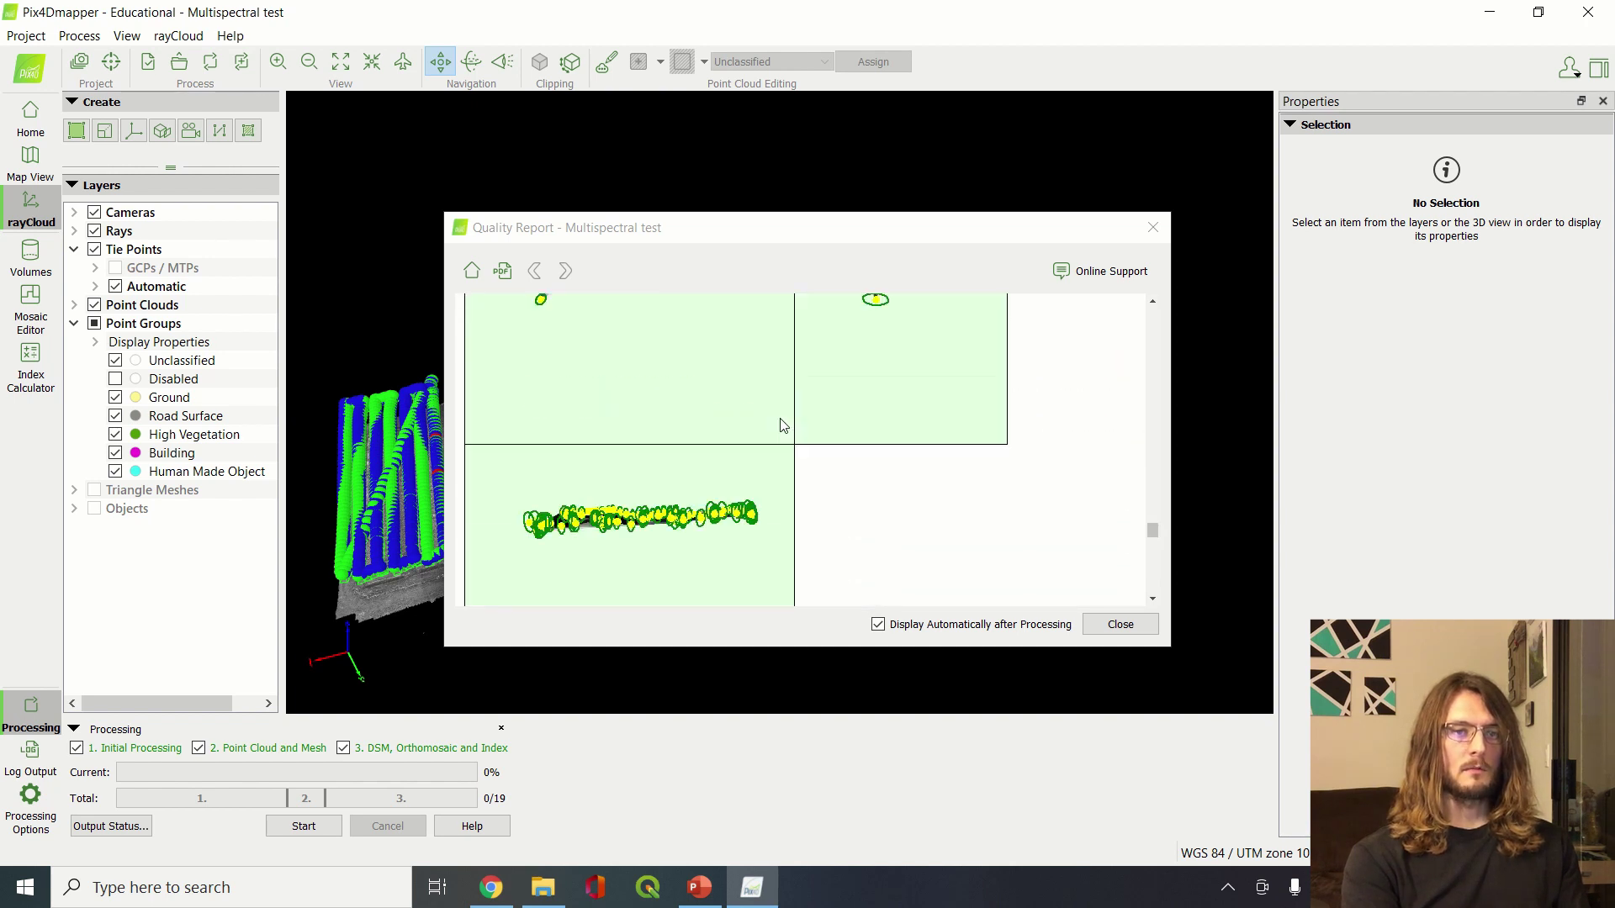
scroll(780, 423, down, 10)
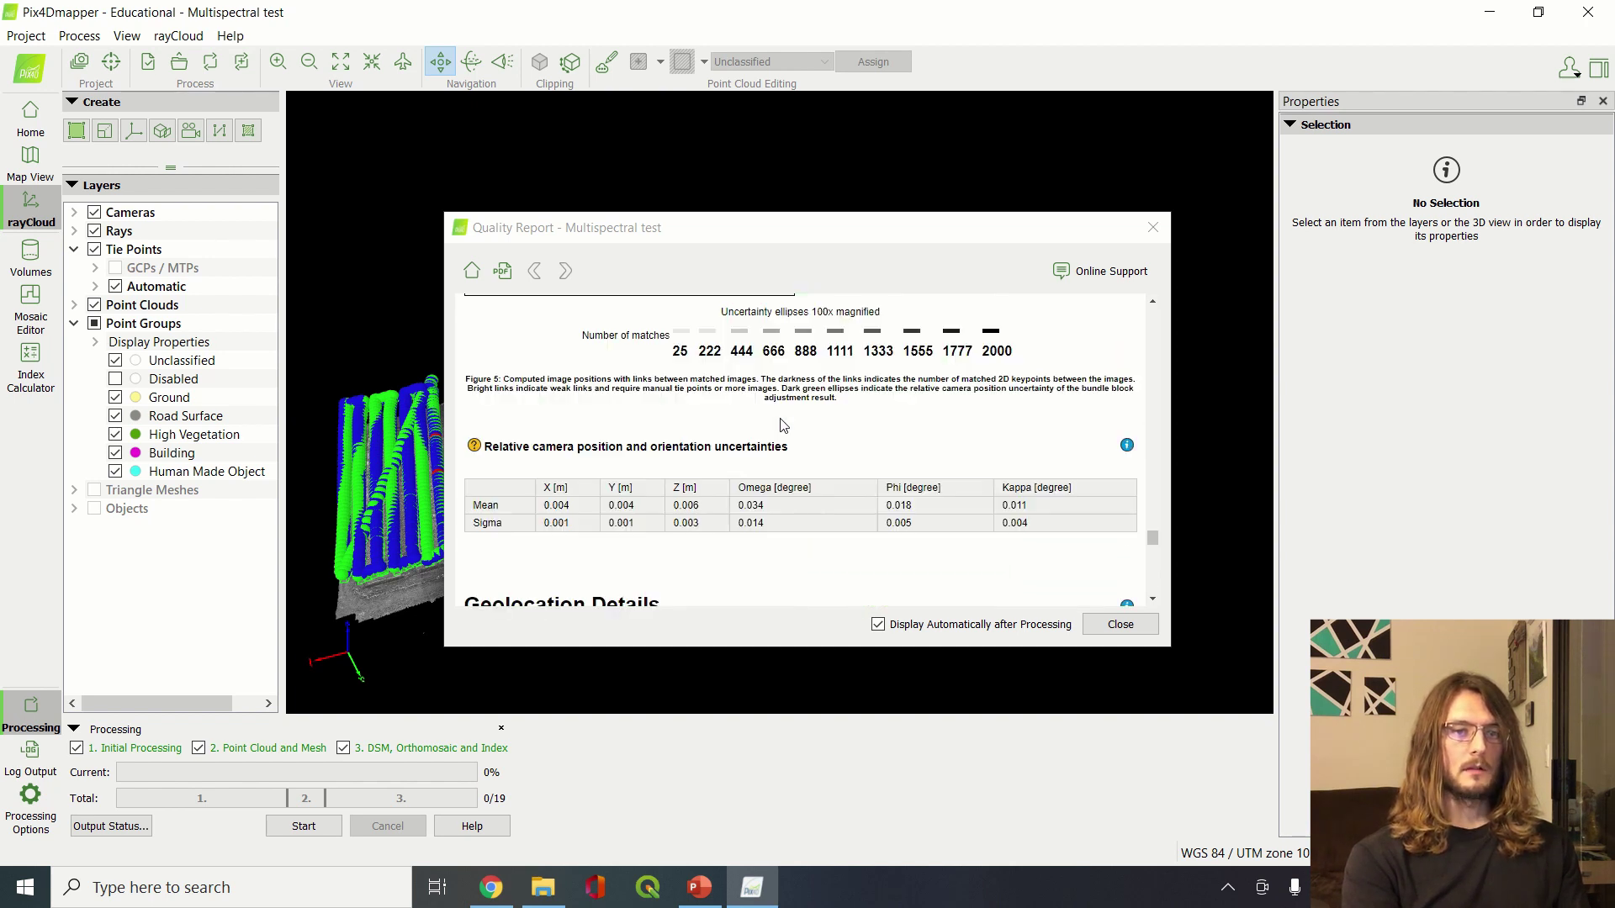
Close the Quality Report and tilt the rayCloud point cloud to top-down and low oblique views
click(1153, 228)
scroll(790, 436, down, 10)
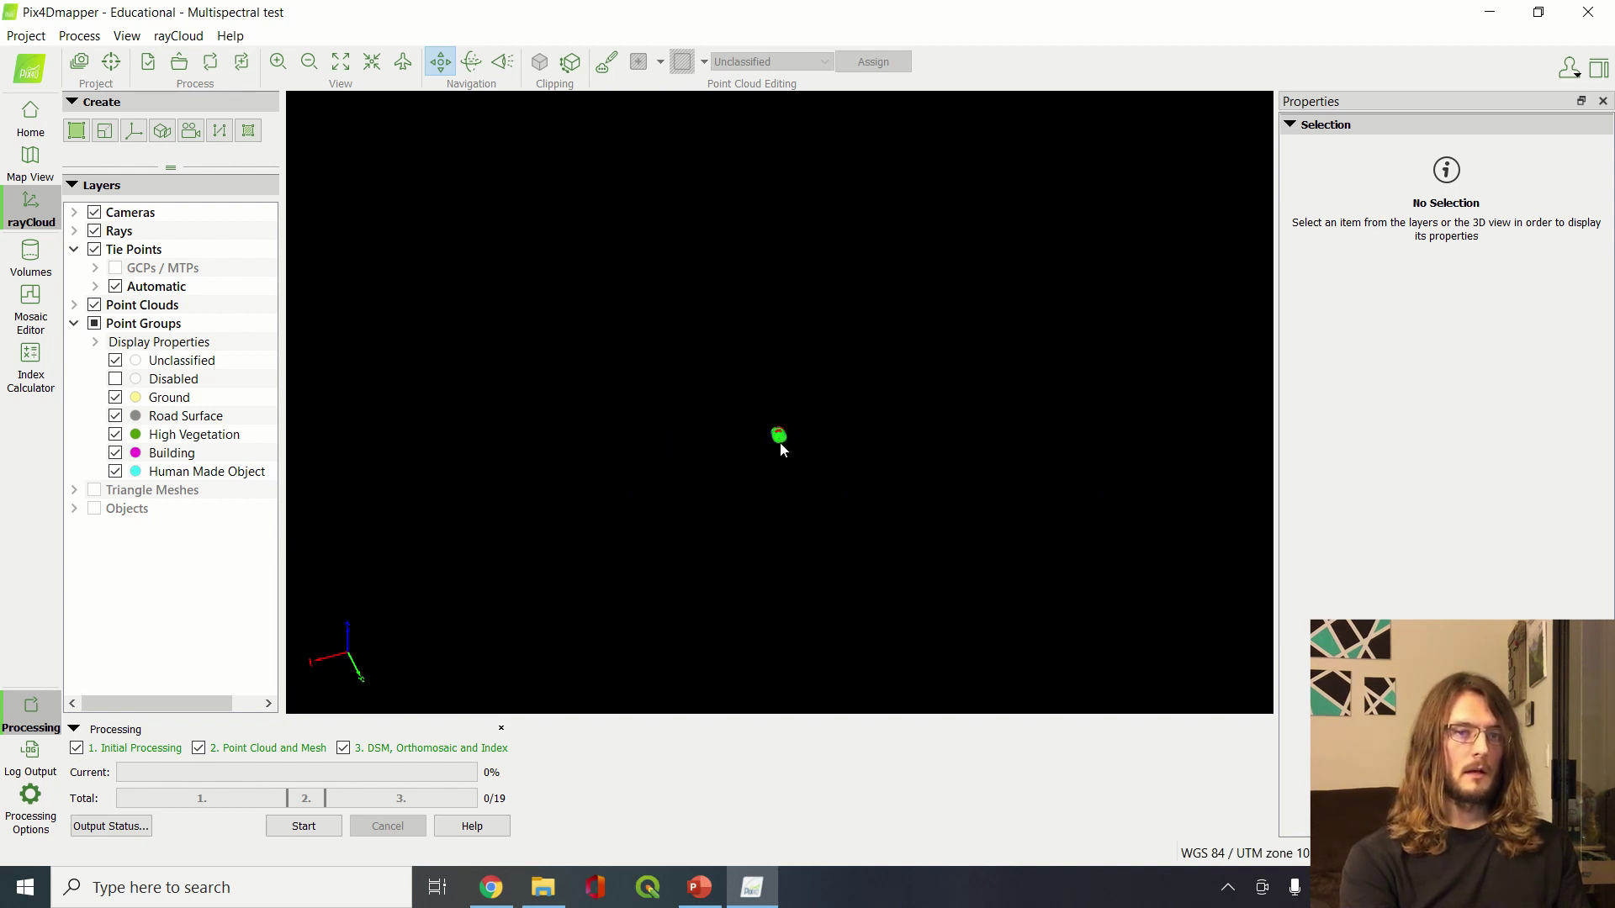
scroll(780, 443, up, 8)
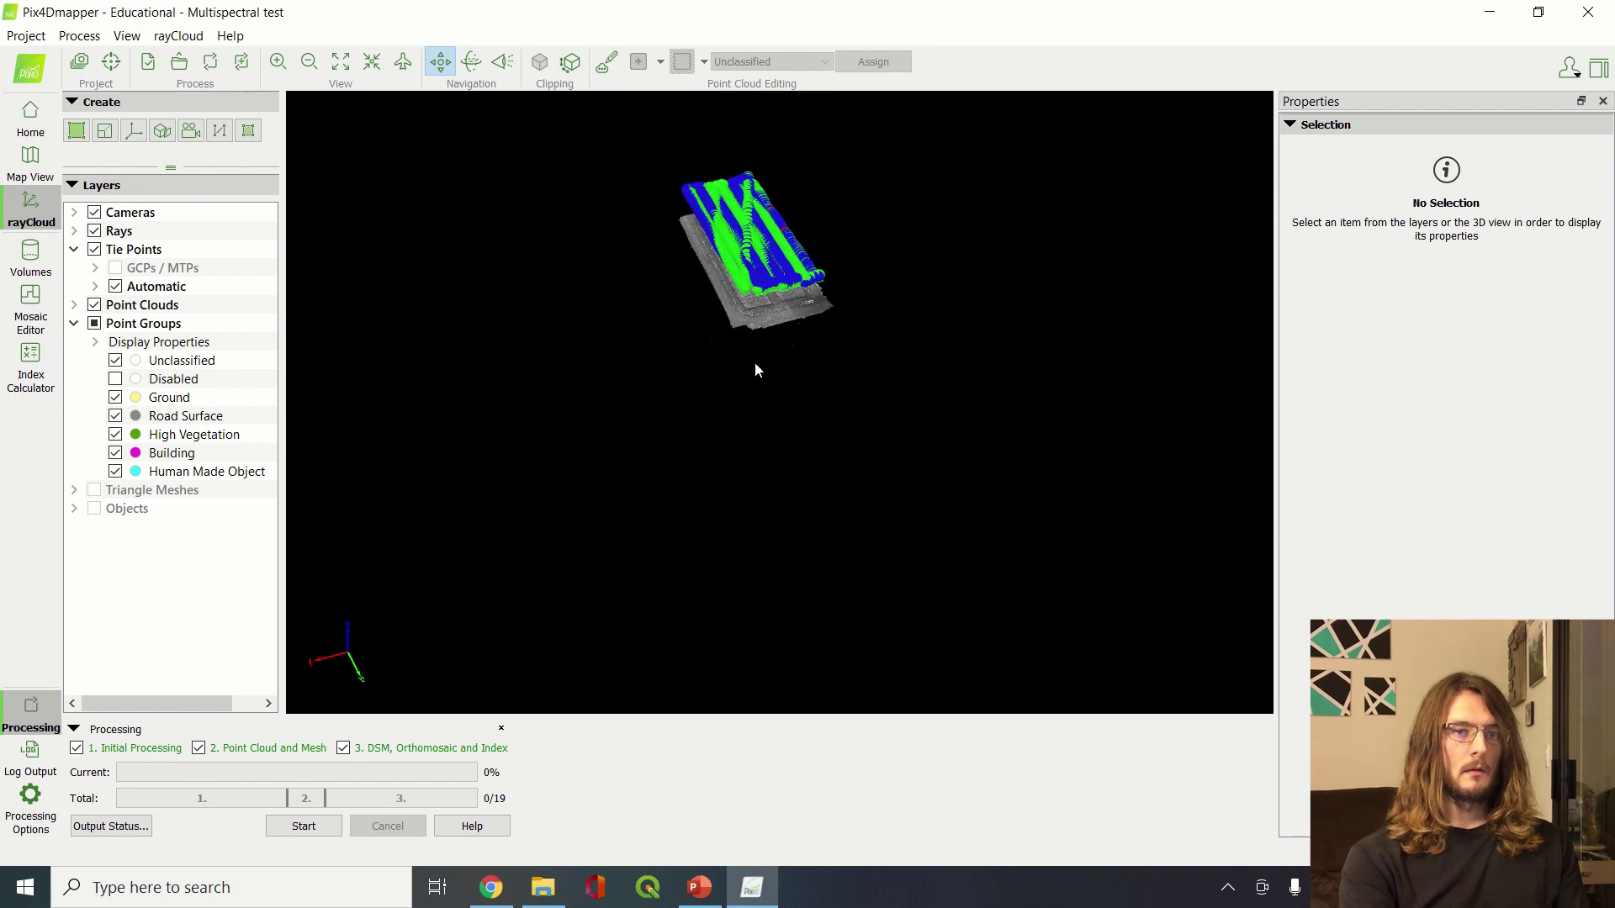
drag(754, 370, 743, 461)
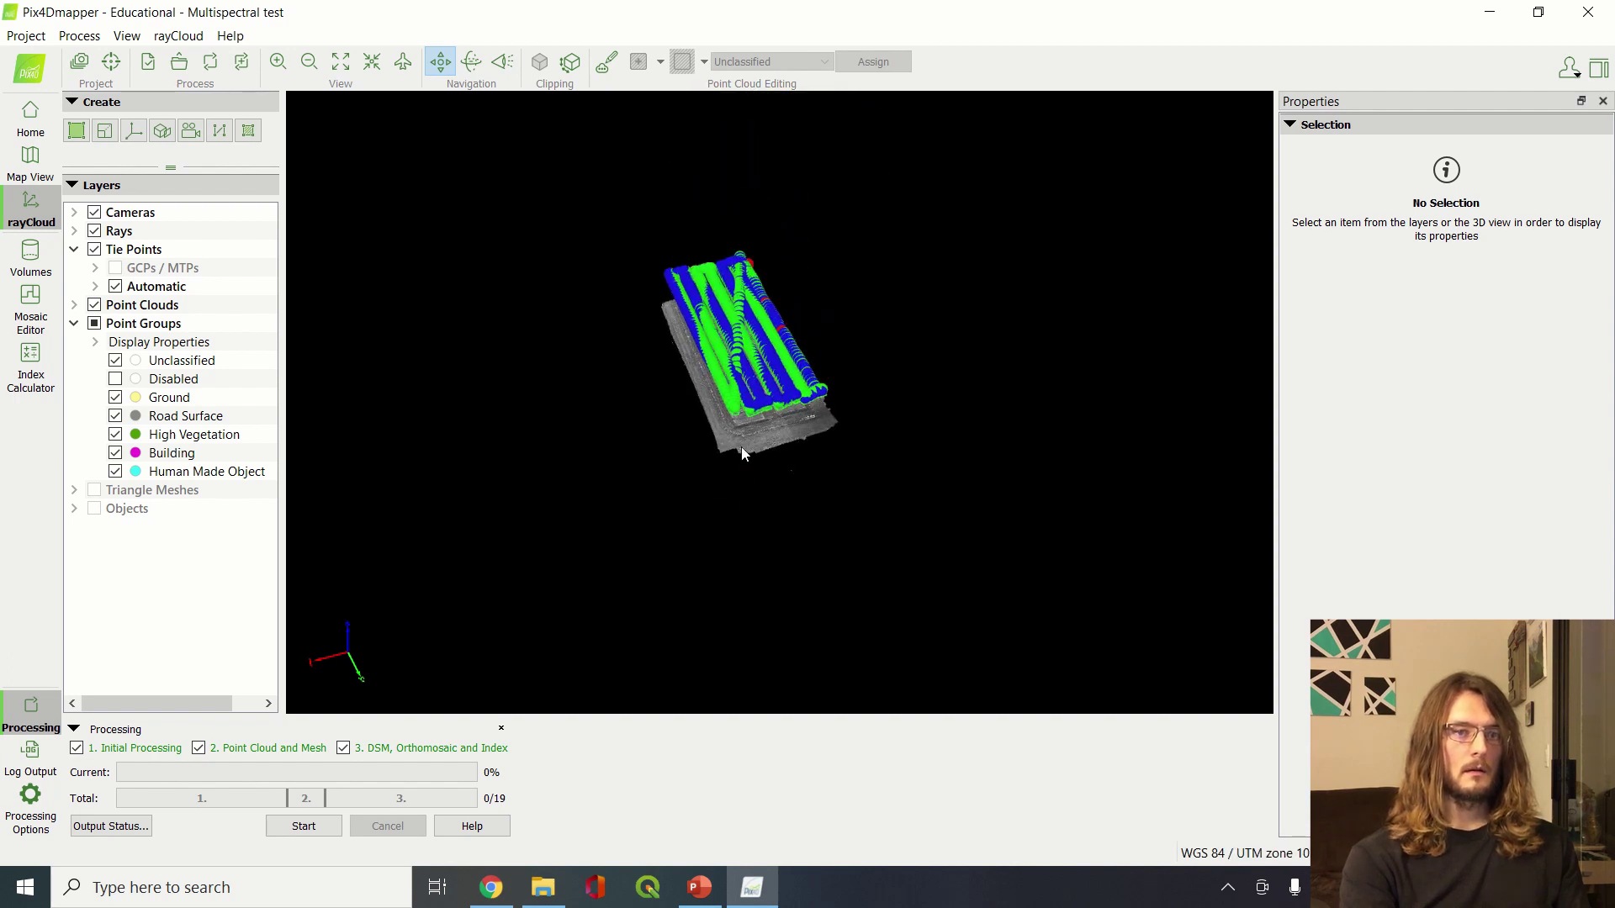
scroll(740, 452, up, 5)
scroll(796, 429, down, 2)
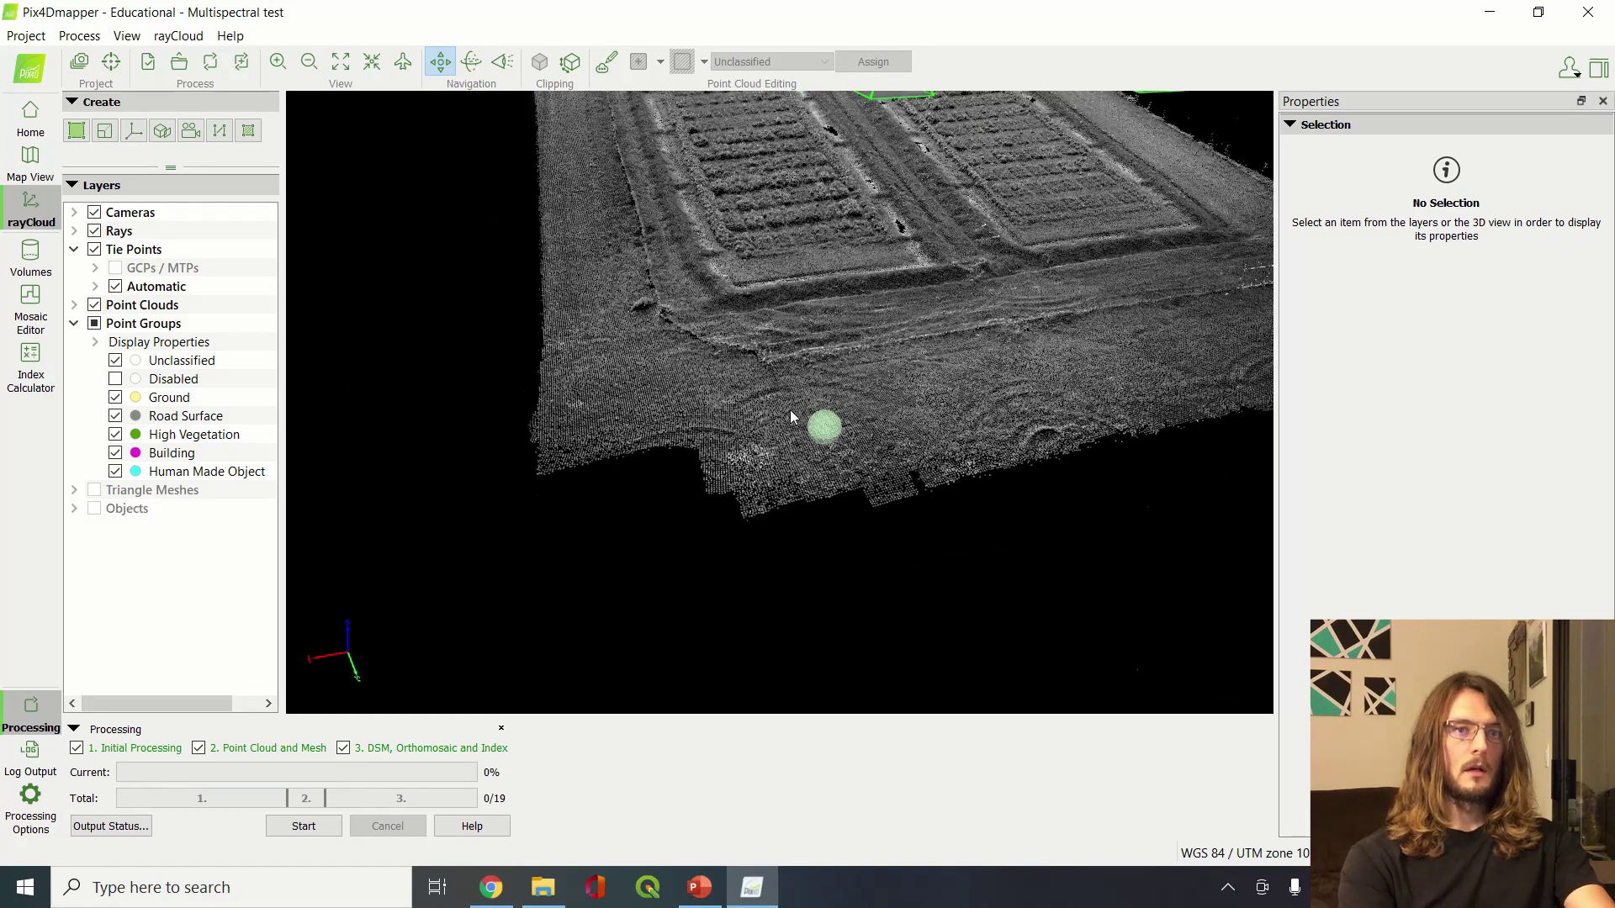
drag(790, 412, 812, 450)
Zoom in and rotate around the field surface, then switch to the 1_dsm folder window
scroll(748, 397, up, 5)
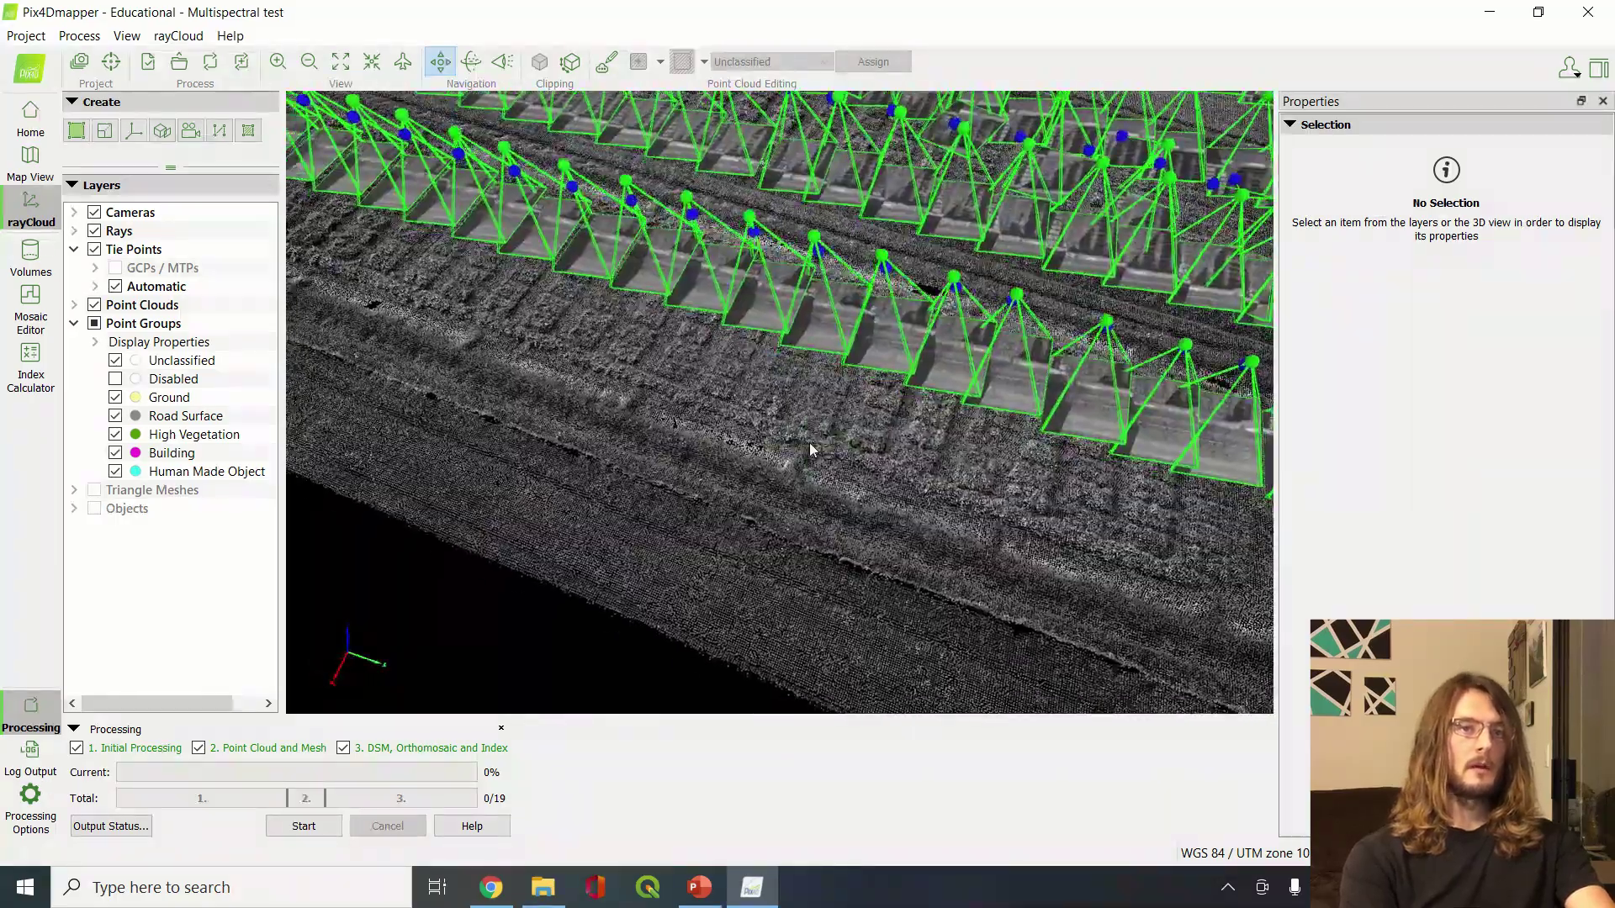
scroll(810, 442, up, 6)
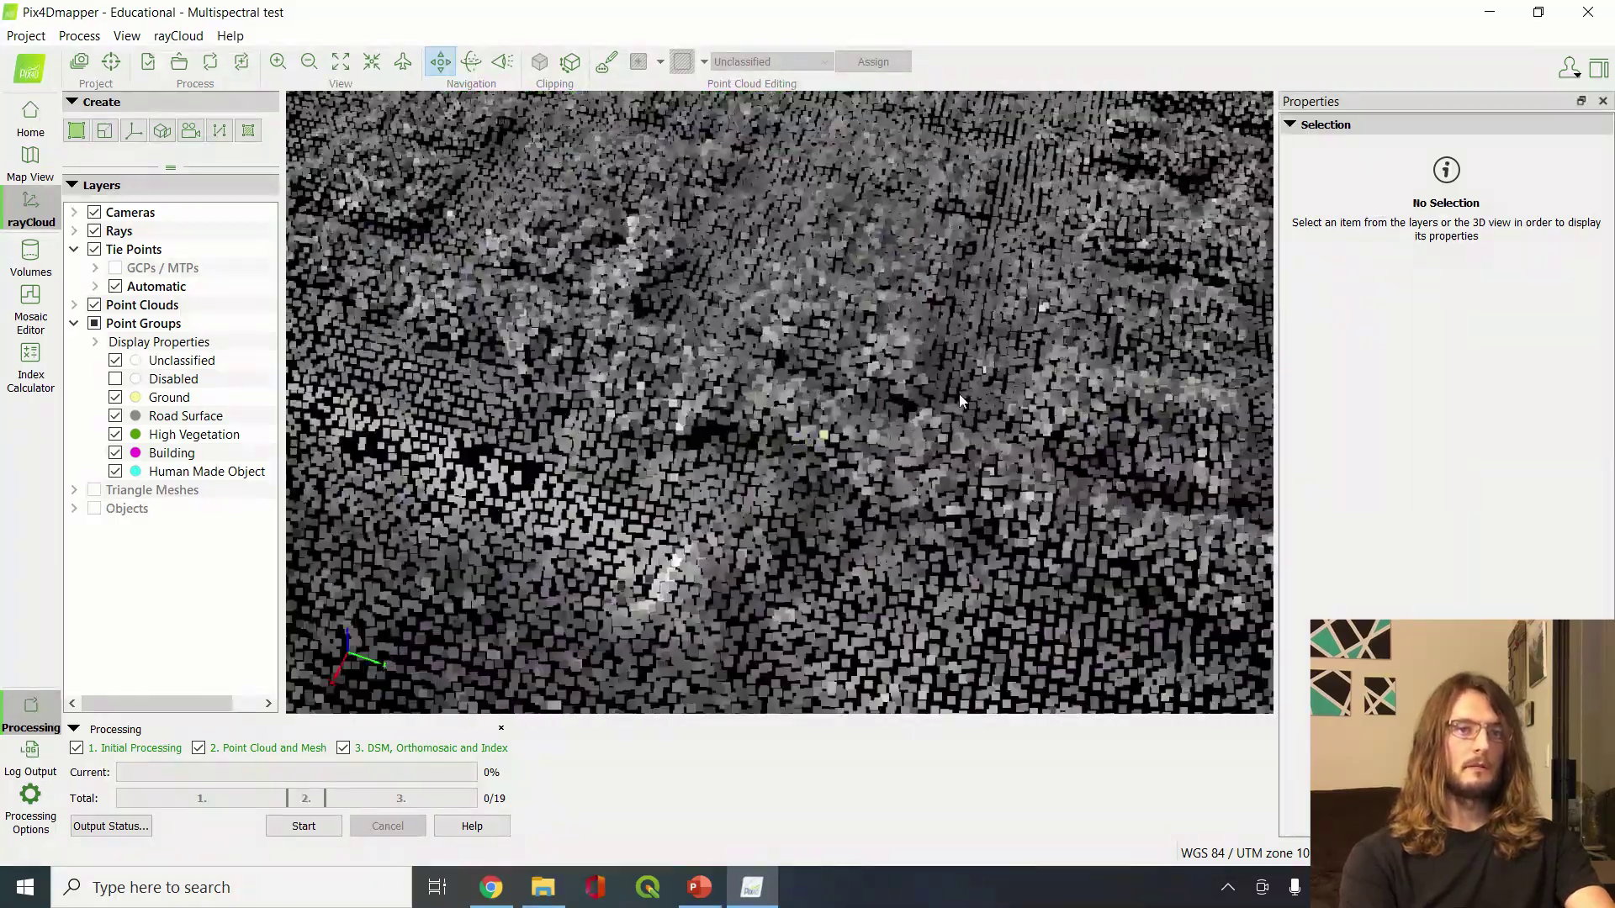
drag(958, 394, 864, 340)
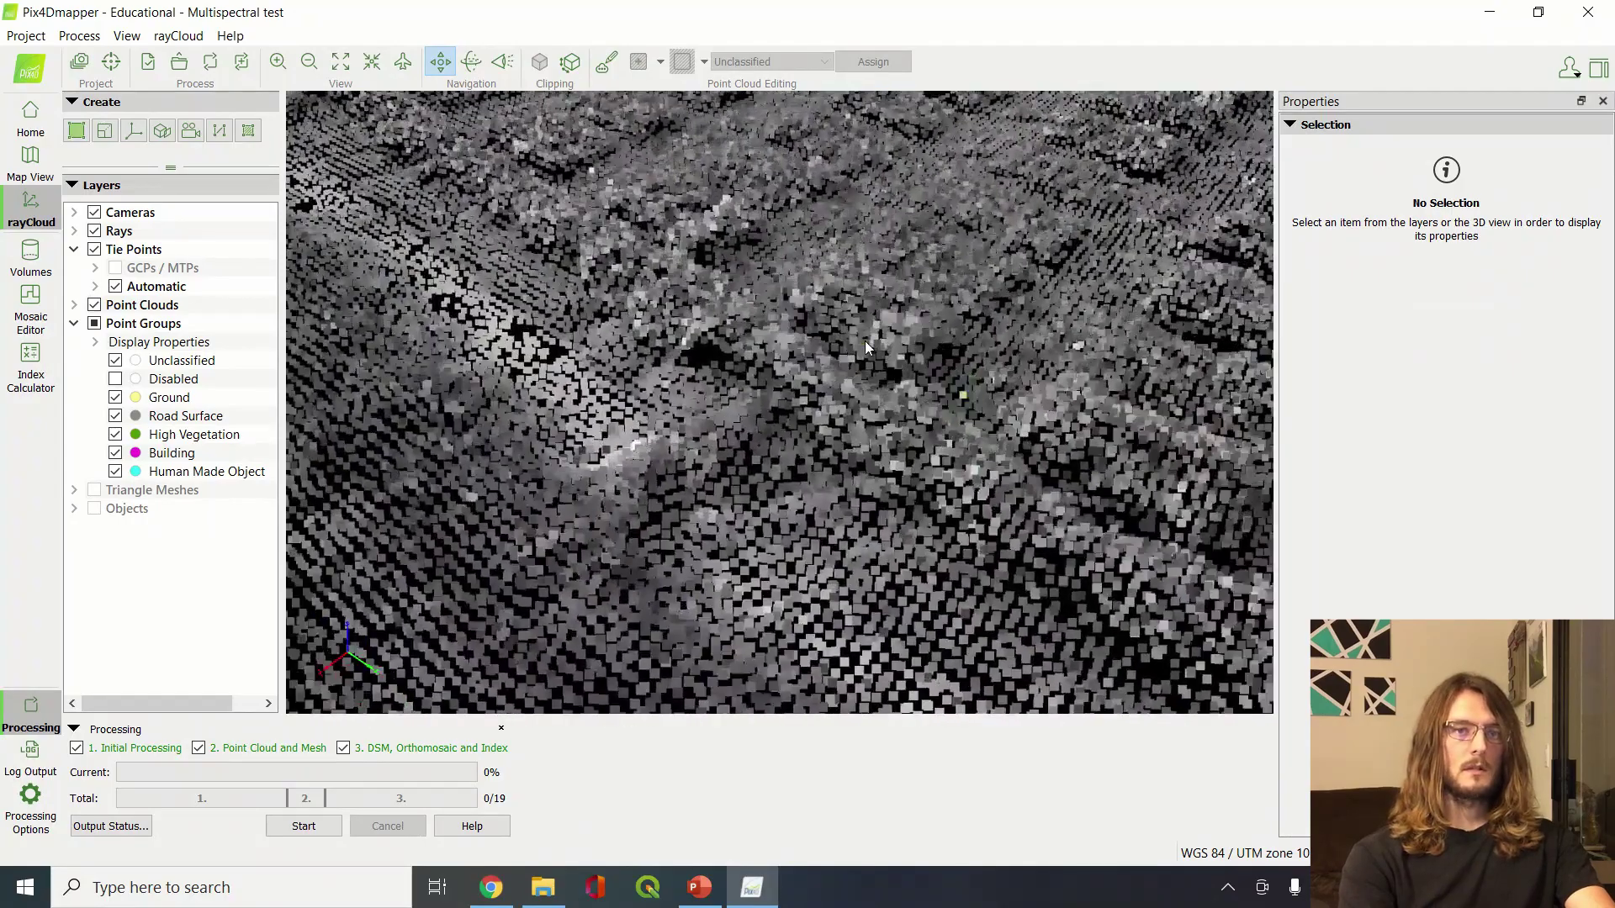
drag(980, 227, 902, 326)
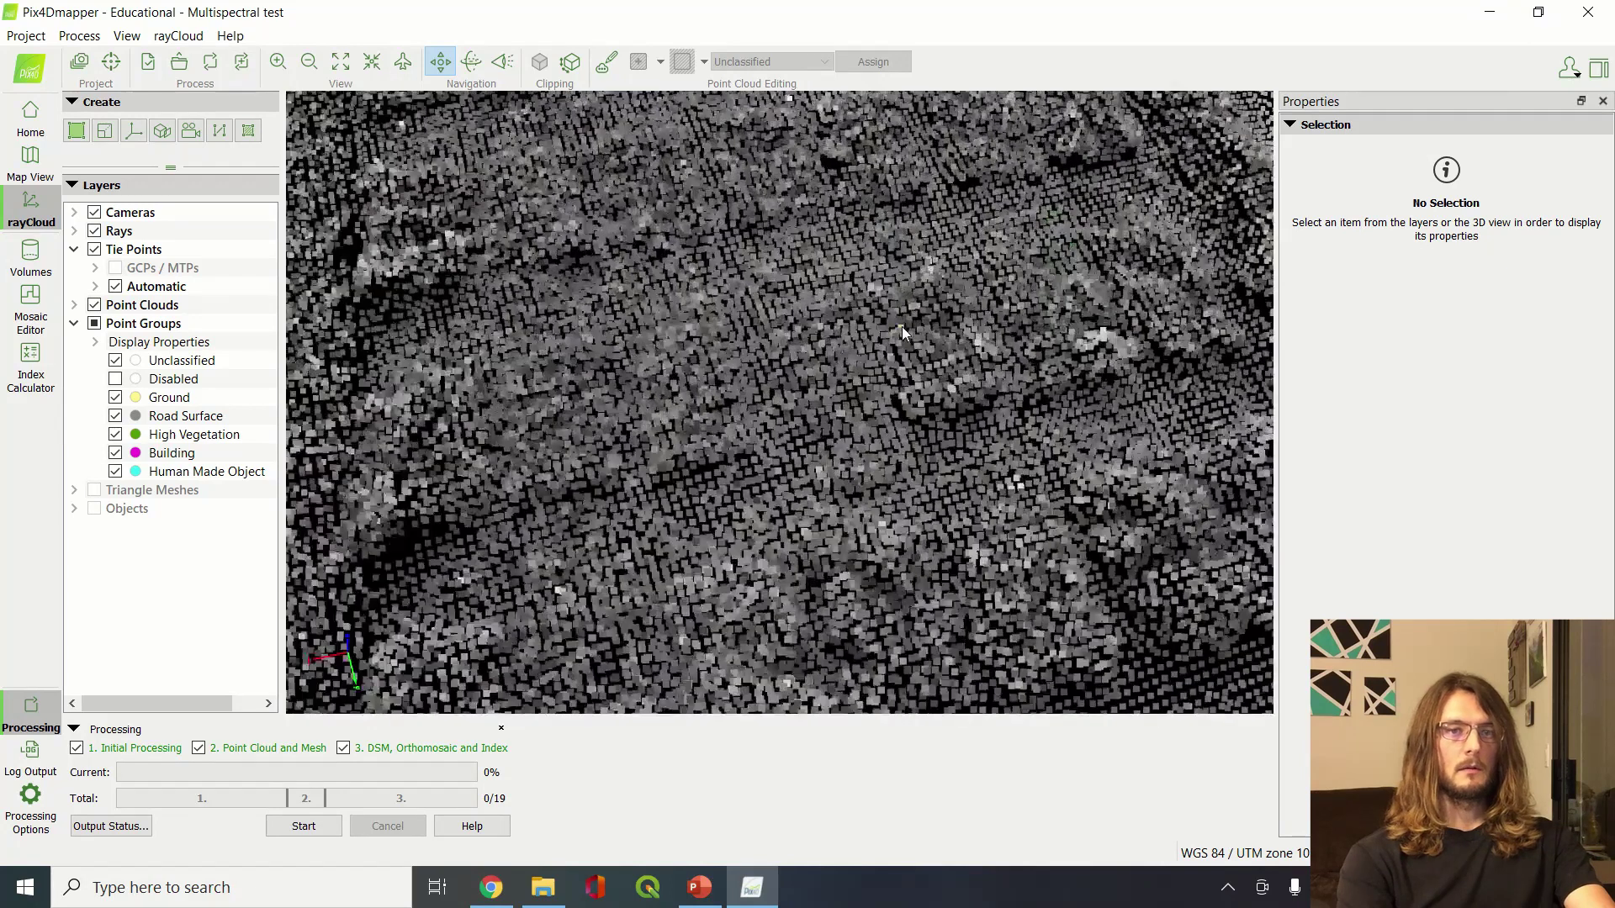
scroll(901, 326, down, 10)
scroll(901, 326, up, 6)
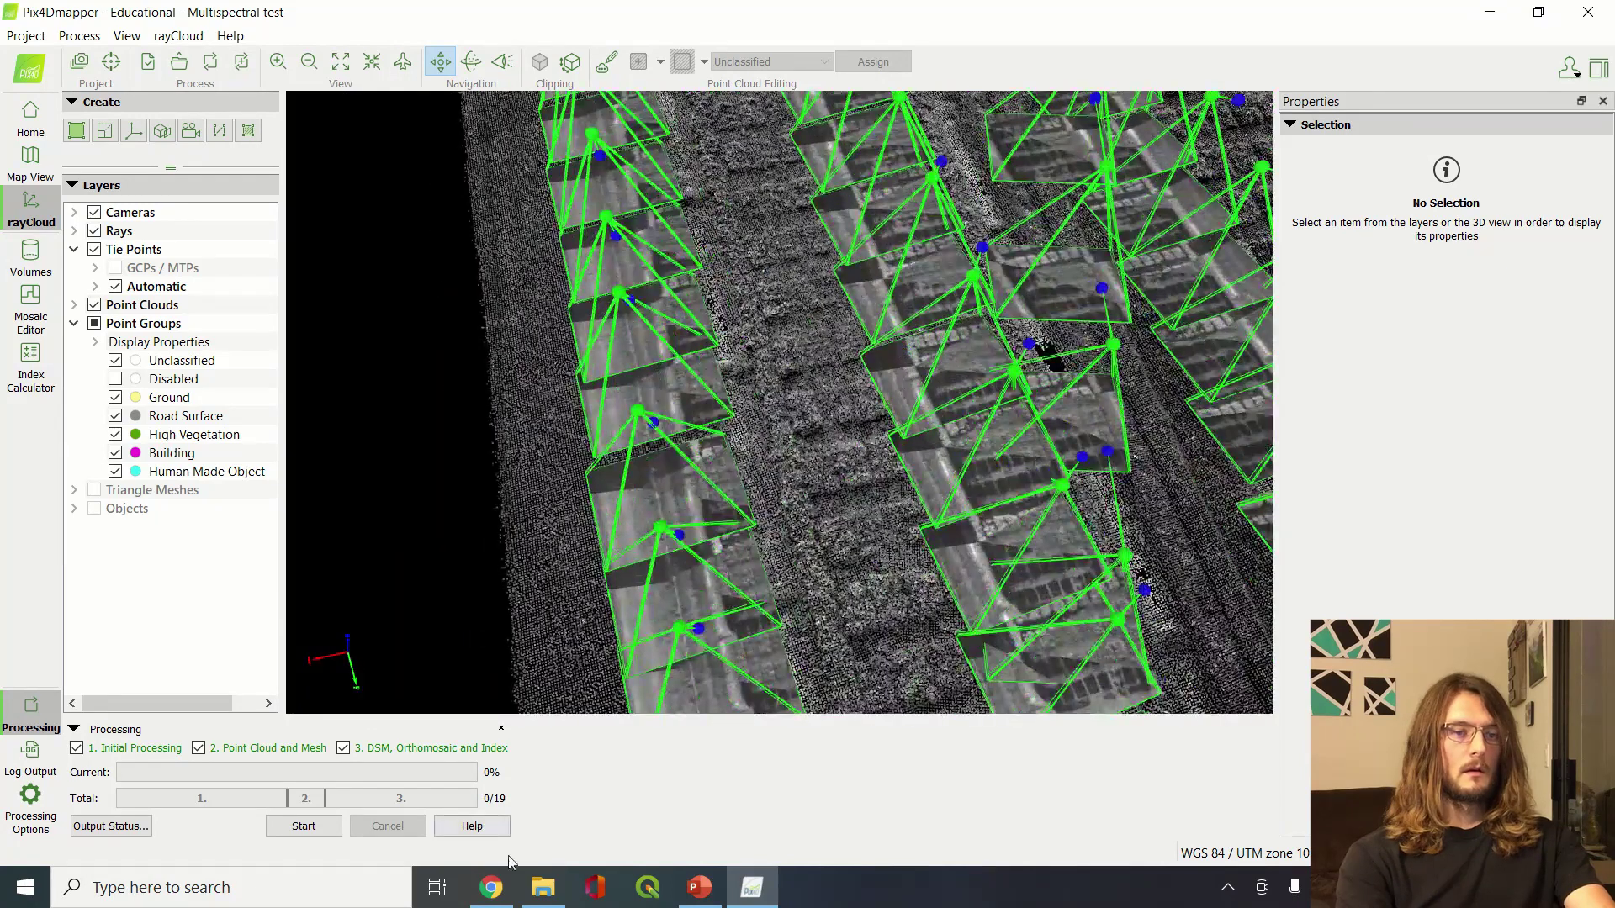
mouse_move(559, 893)
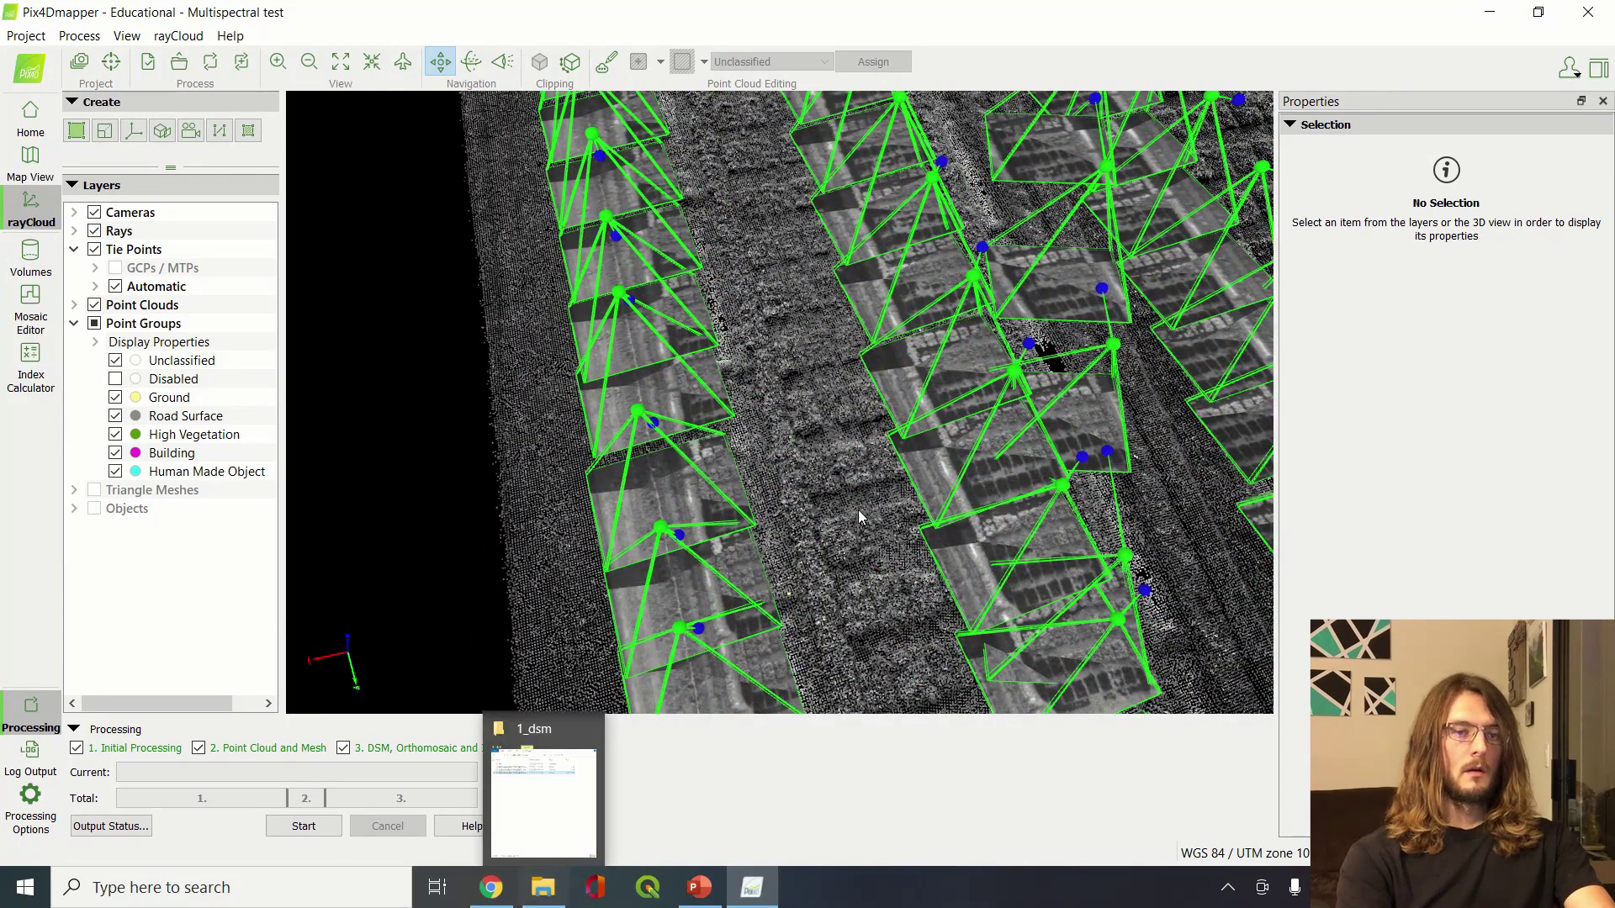
click(545, 884)
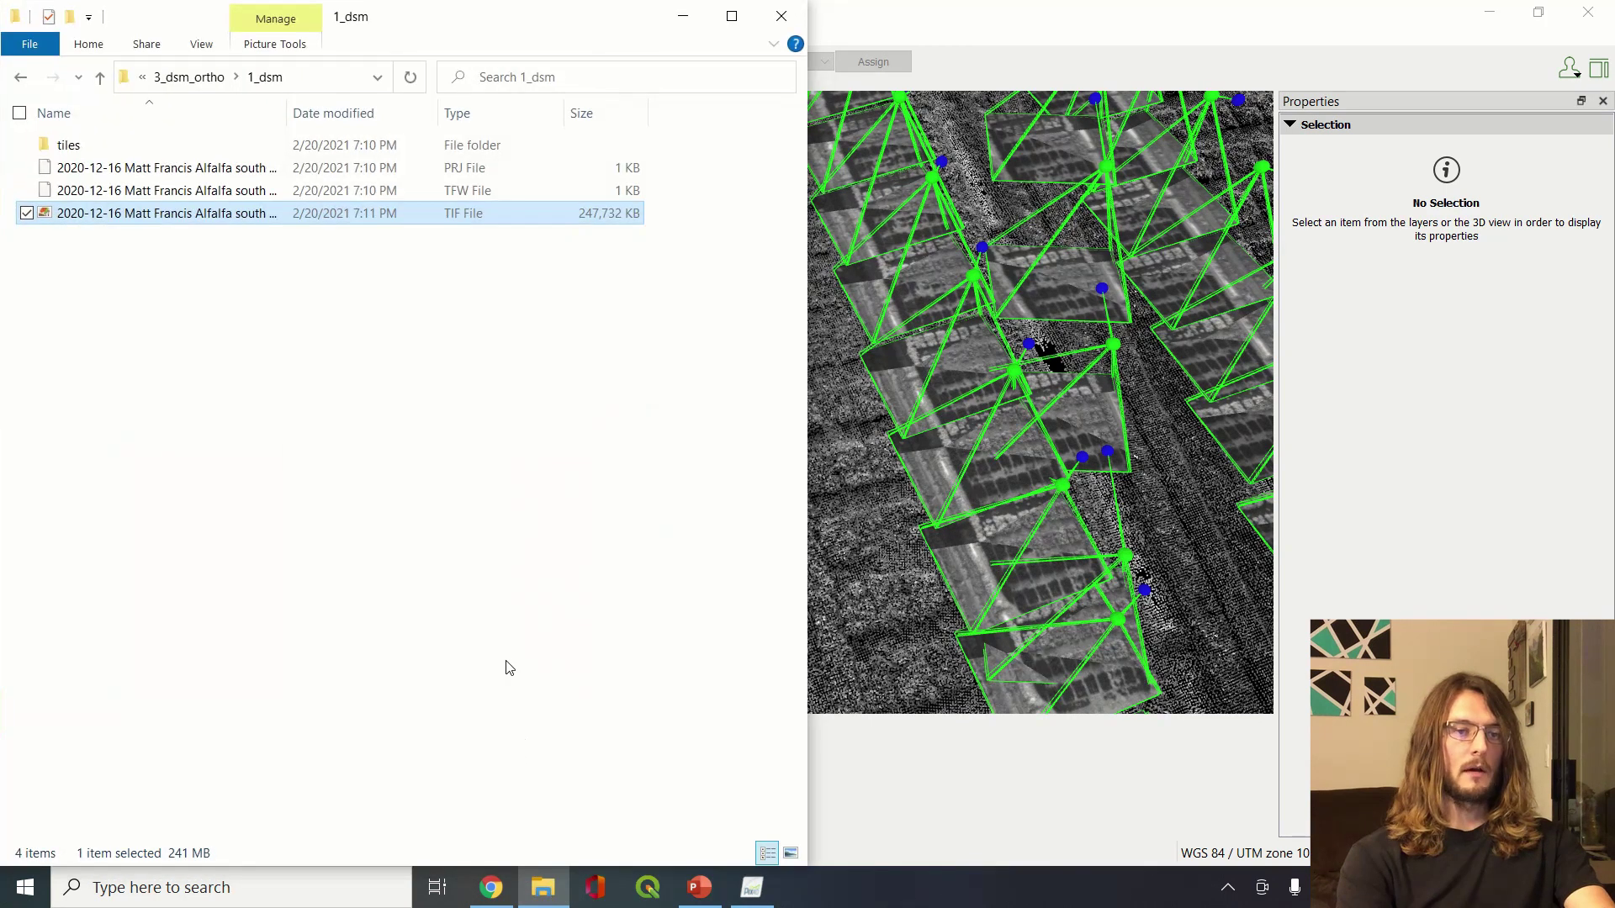
Navigate Documents > pix4d > Multispectral test > 3_dsm_ortho > 1_dsm and view the DSM image
click(210, 77)
click(195, 77)
click(180, 78)
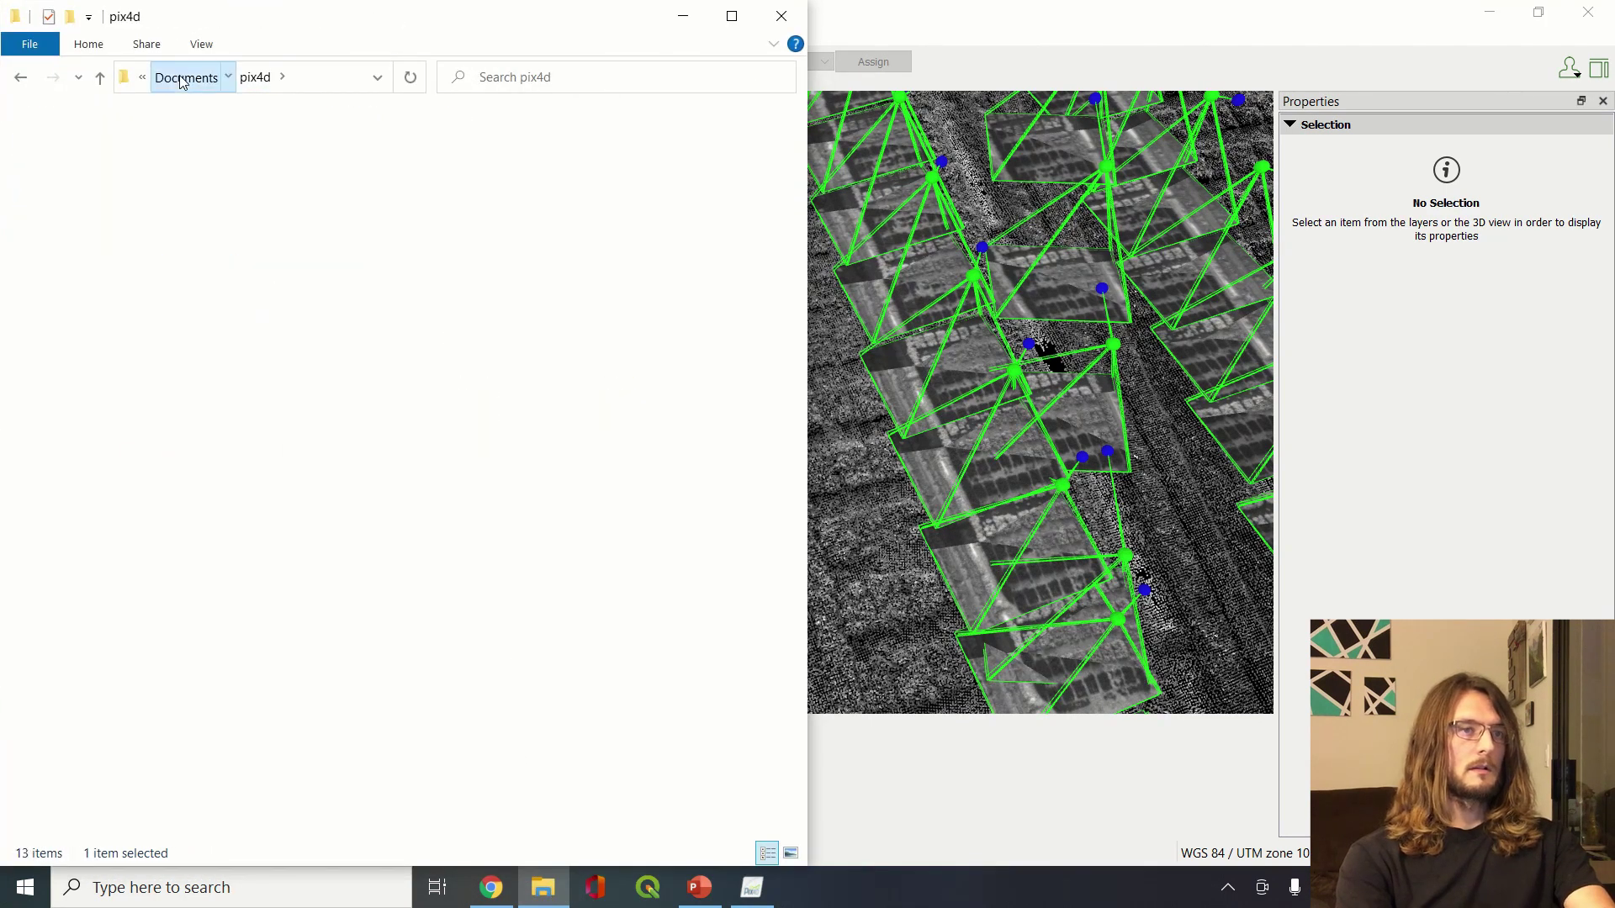
click(180, 78)
double_click(180, 212)
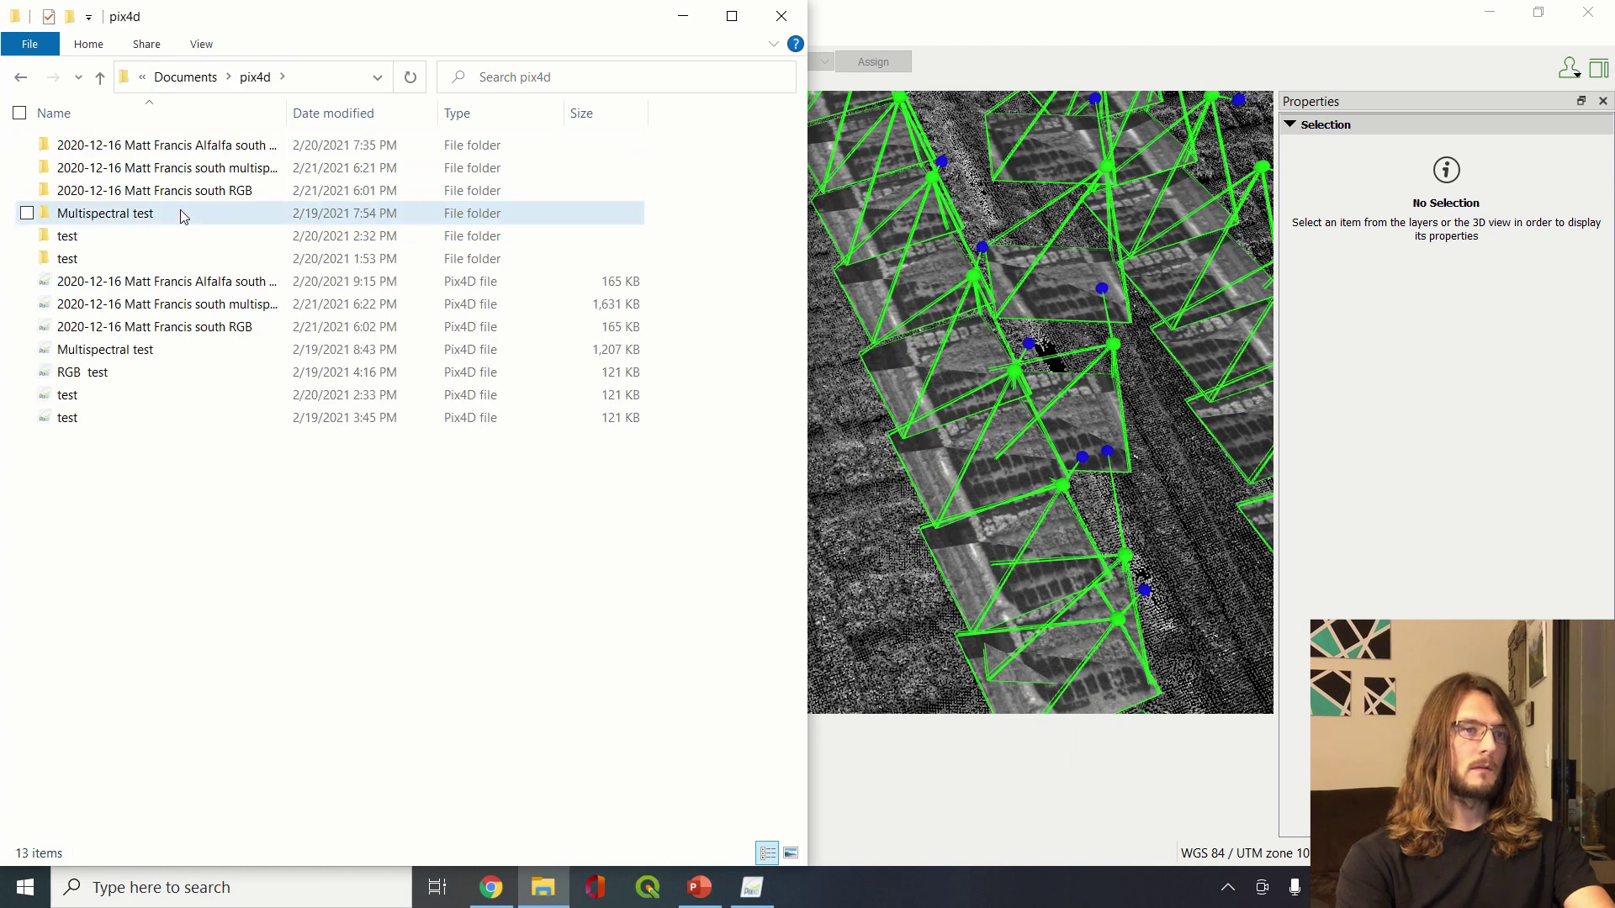
double_click(181, 213)
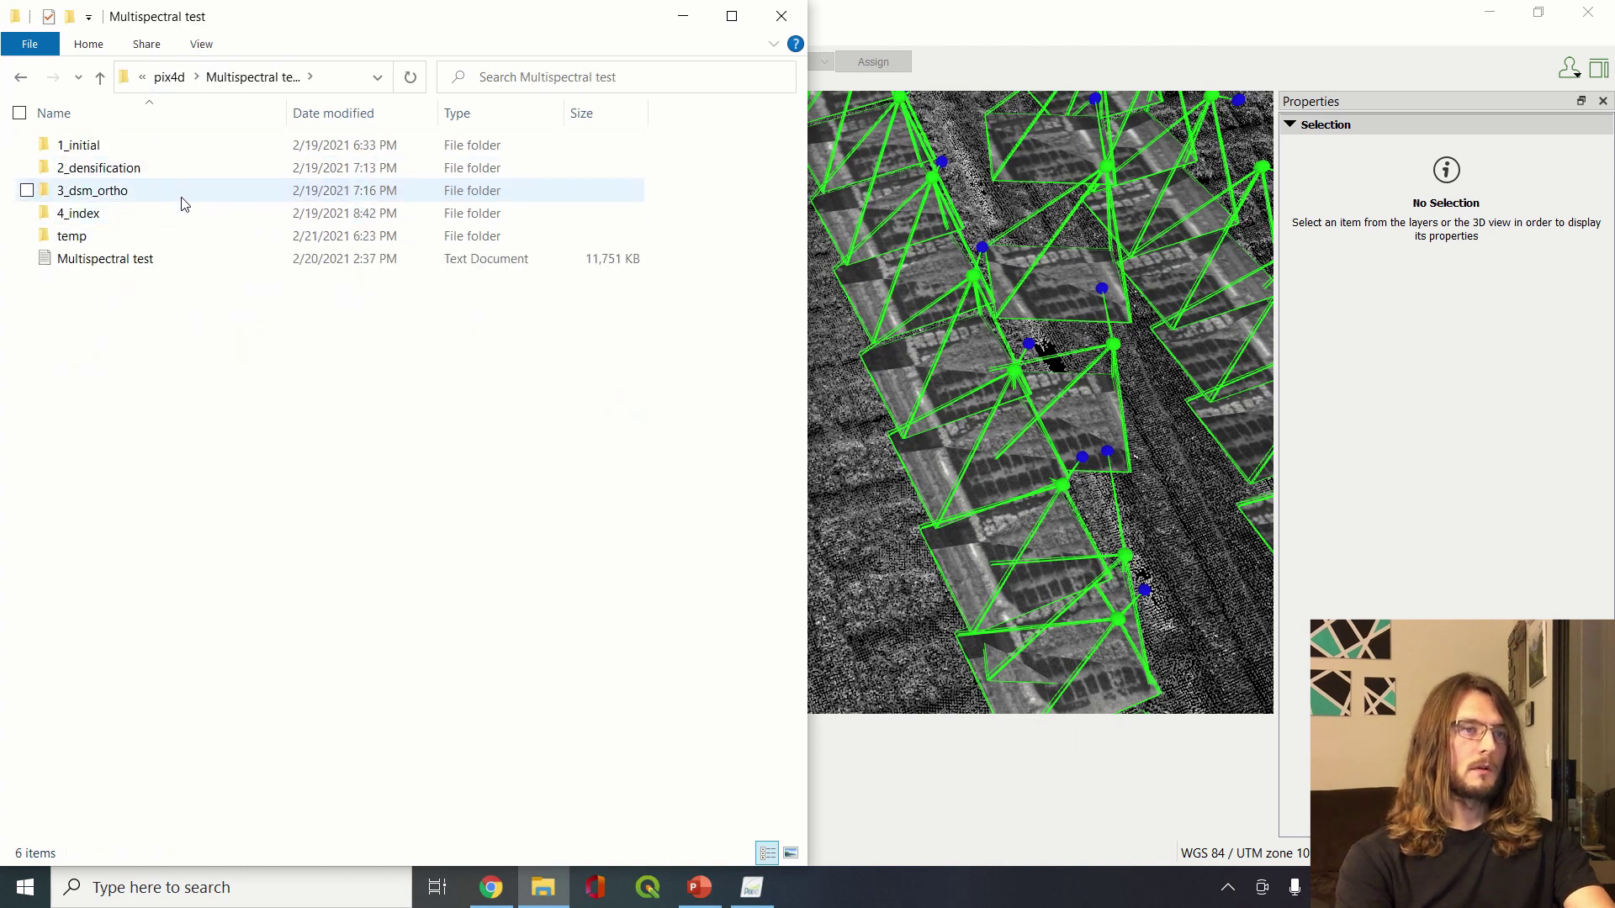
double_click(181, 191)
double_click(172, 157)
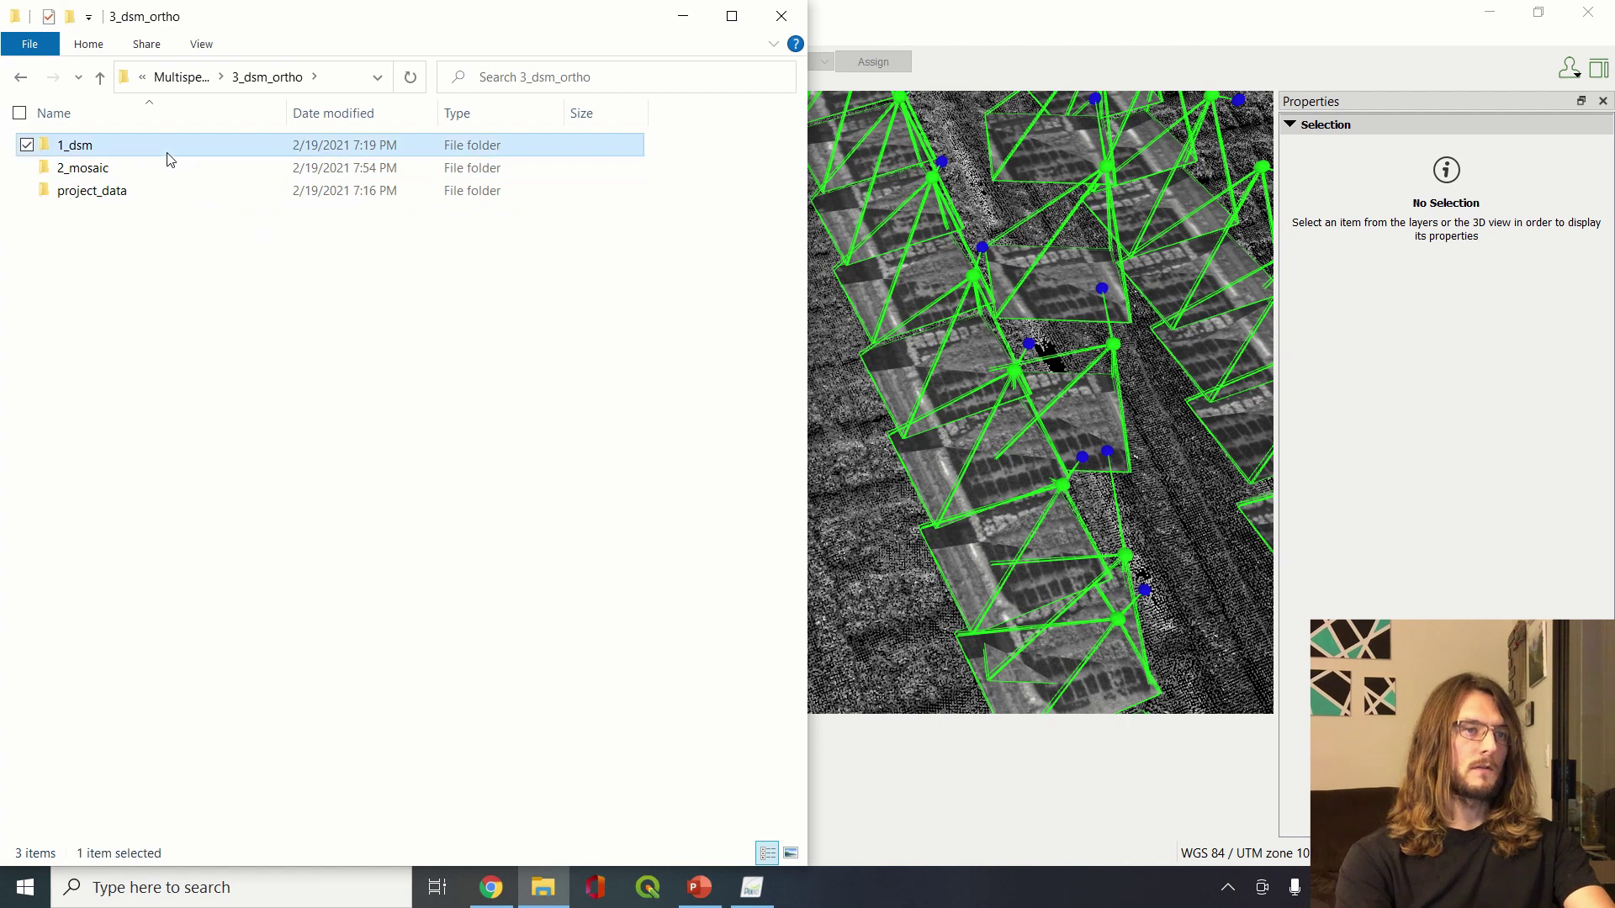
double_click(171, 216)
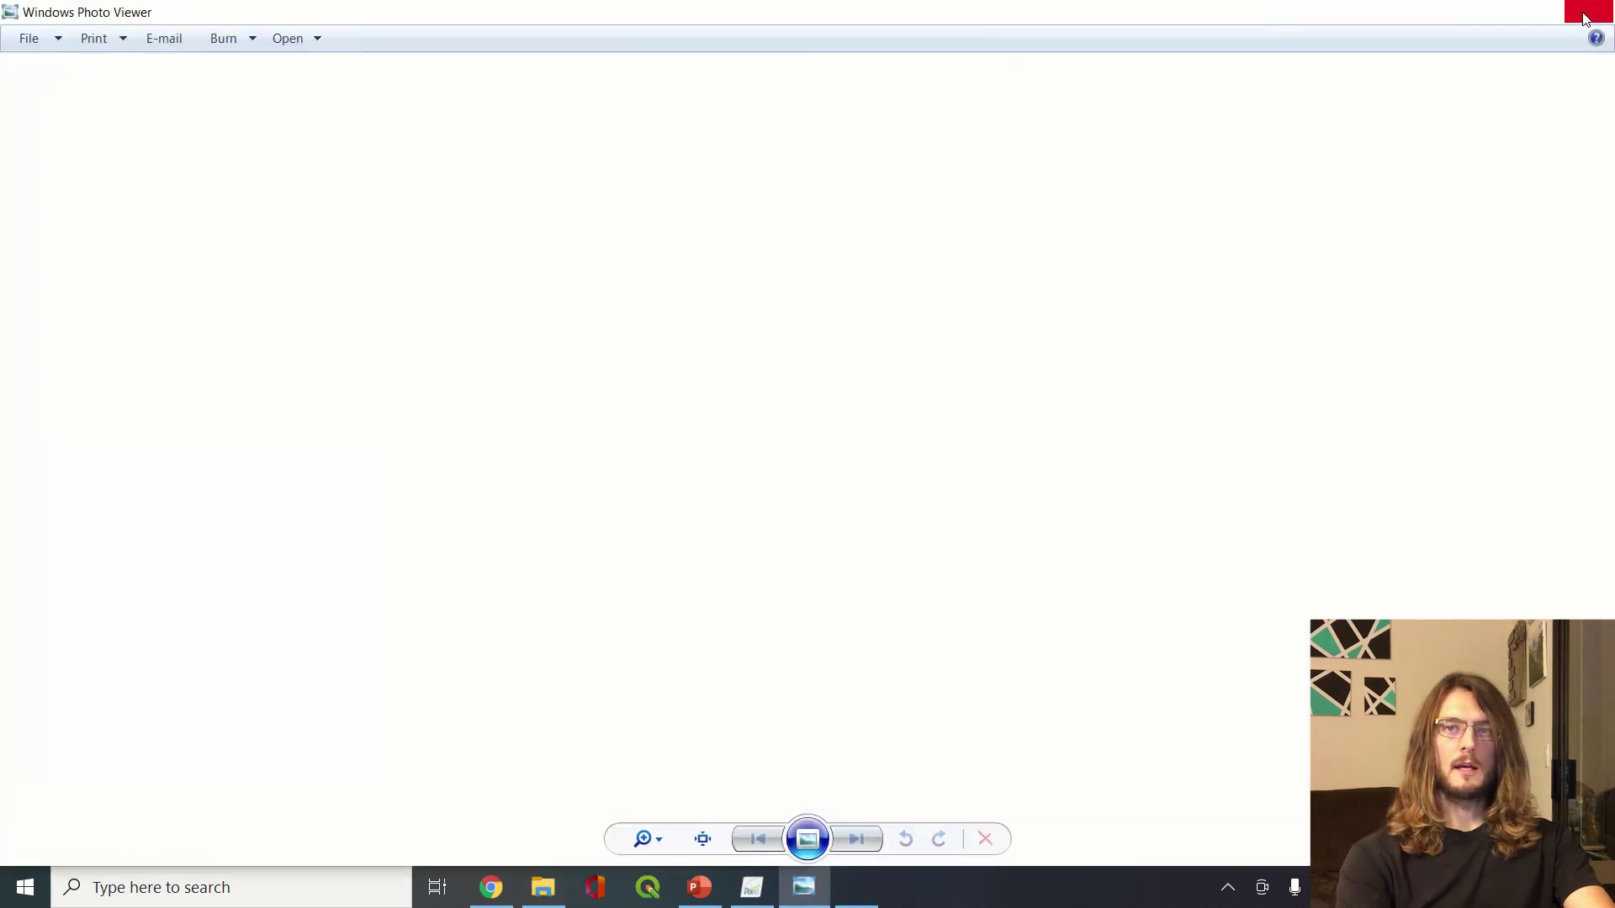
click(1585, 18)
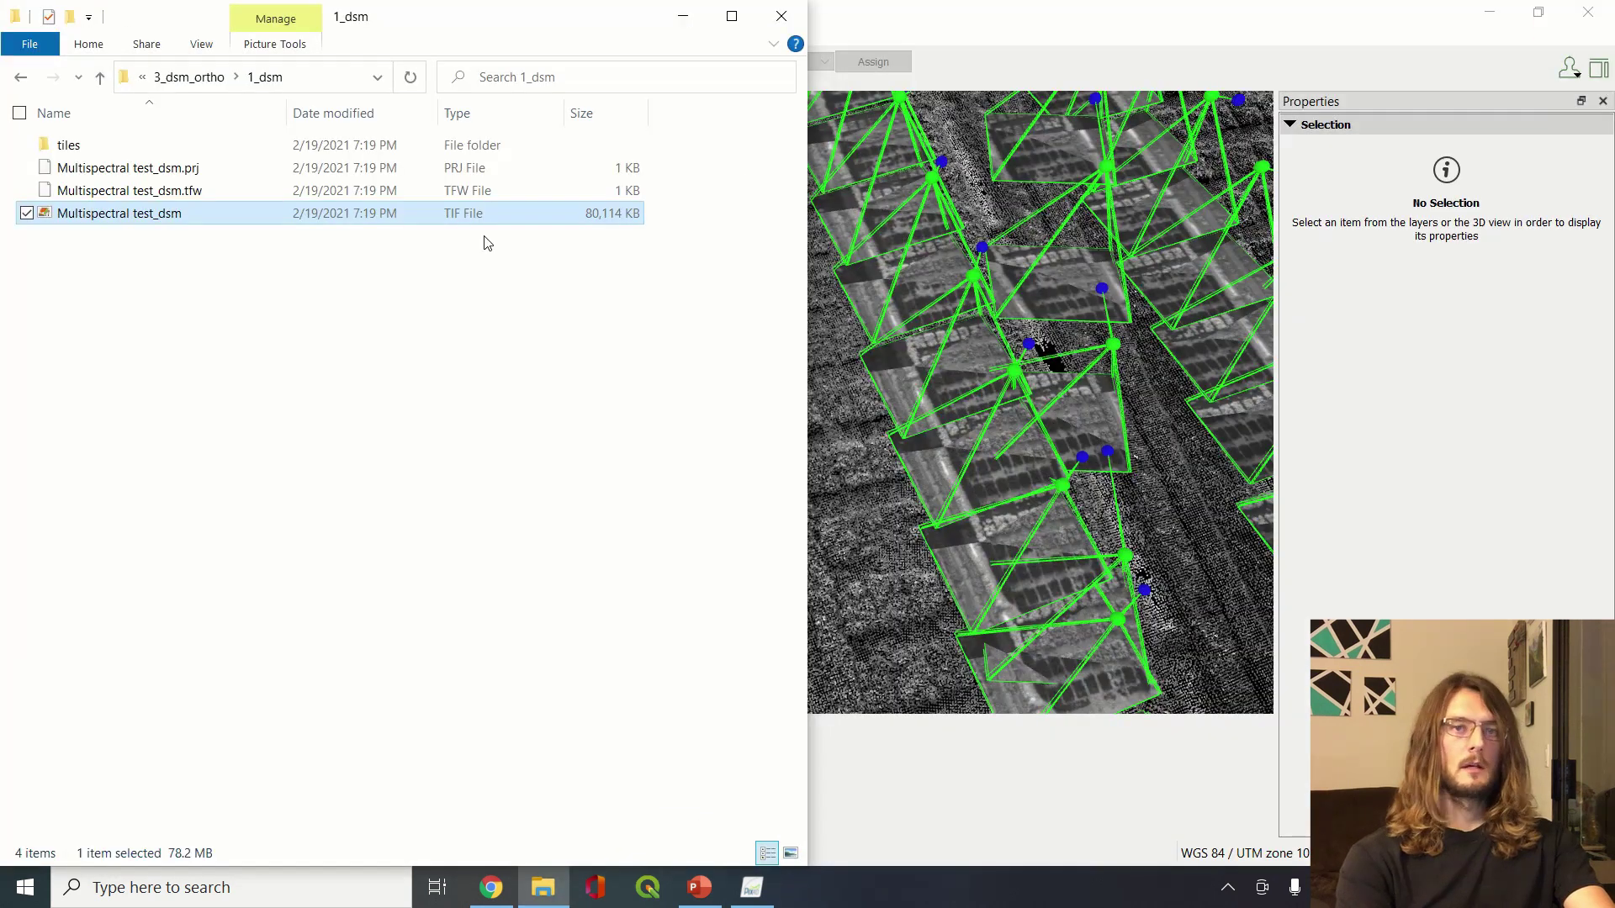
Check the 2_mosaic folder, then return to the Multispectral test project folder
click(201, 76)
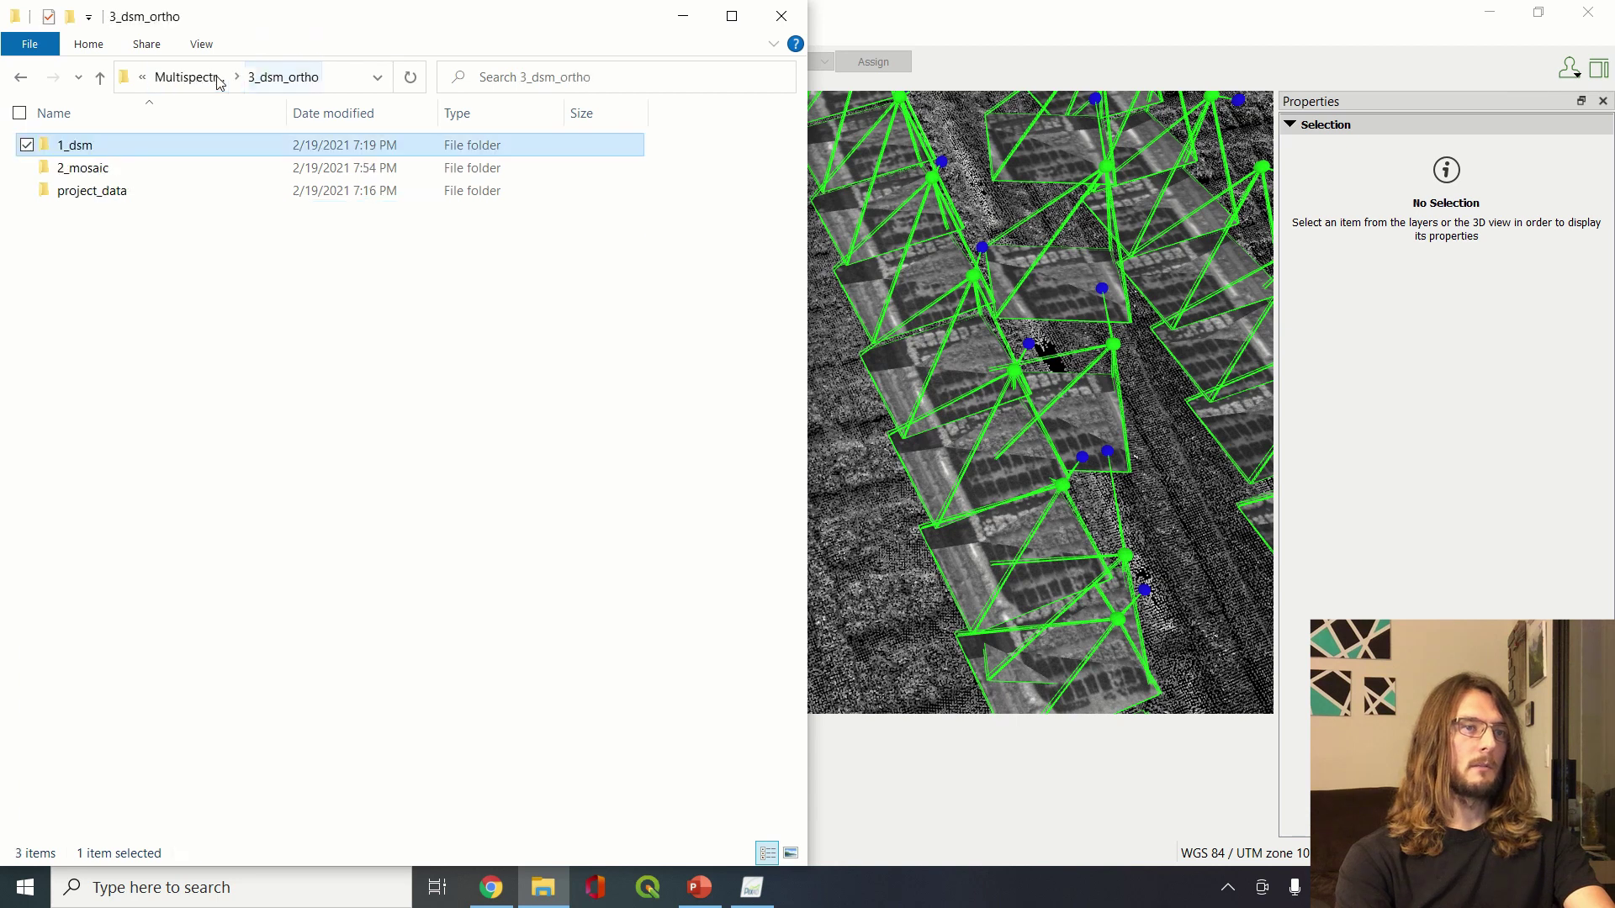
double_click(196, 171)
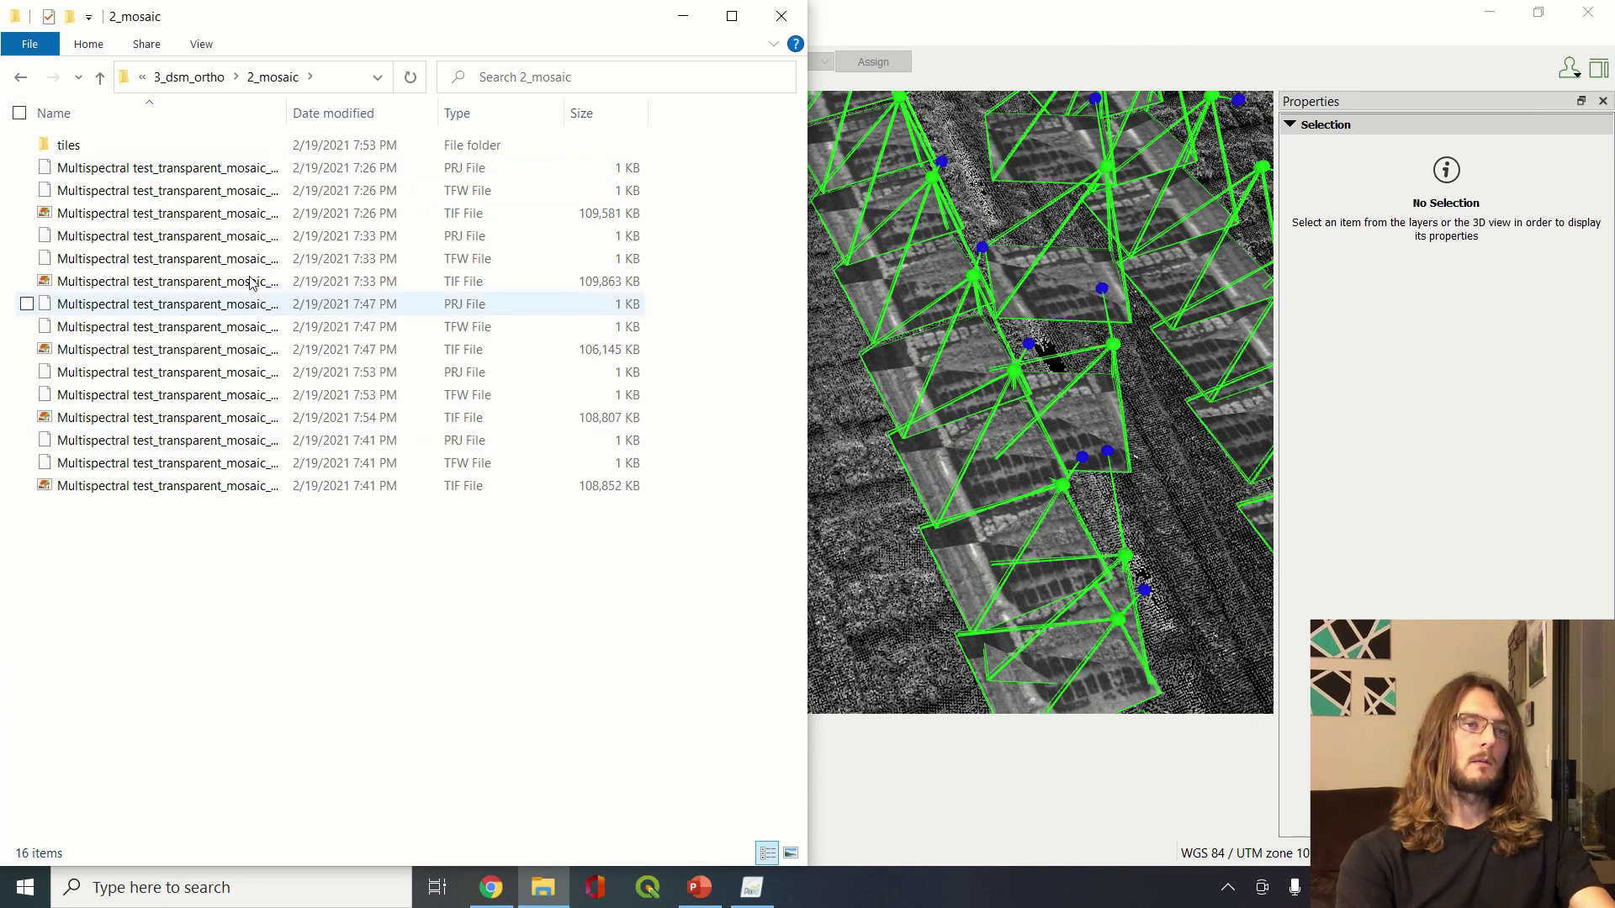
click(198, 77)
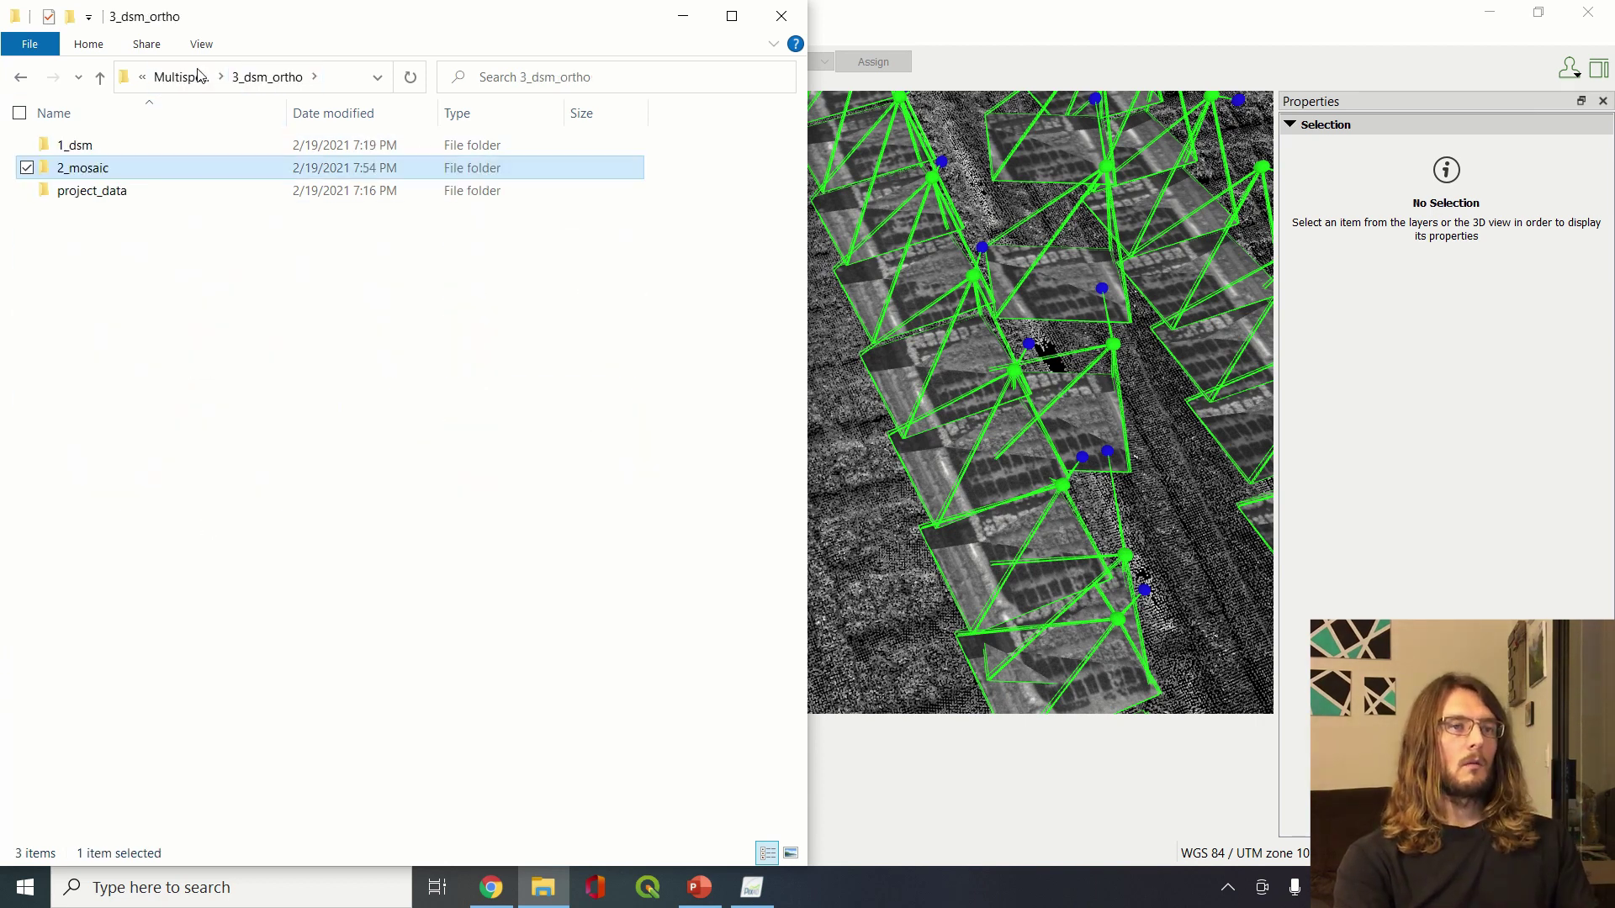
click(192, 84)
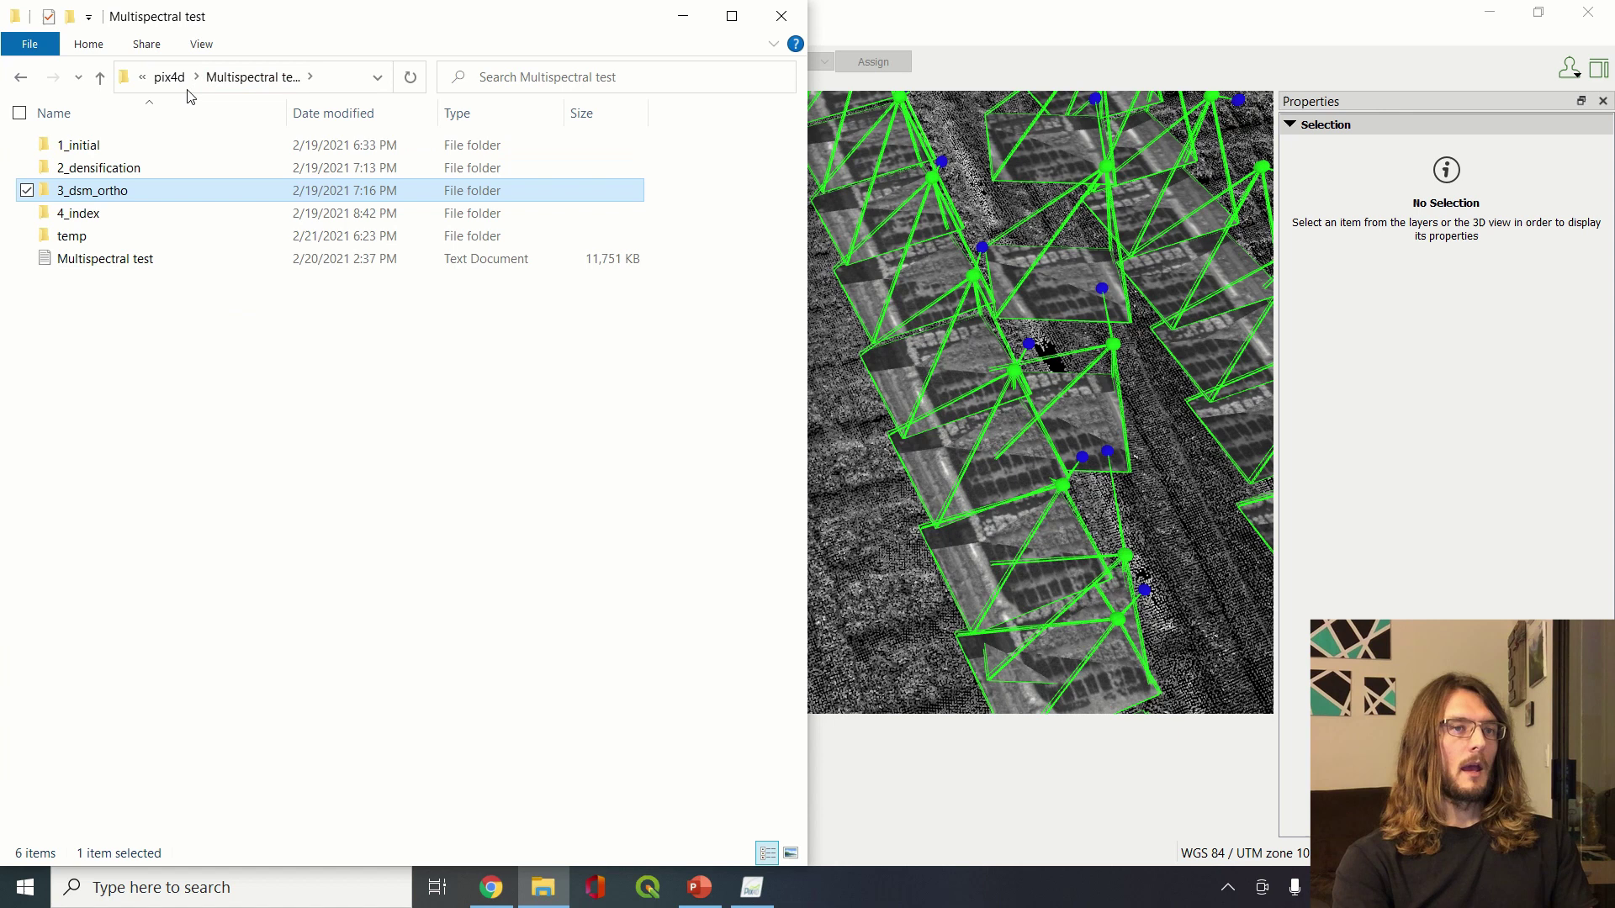
Open 4_index > indices > ndvi and locate the Multispectral test_index_ndvi TIF
double_click(108, 217)
double_click(125, 147)
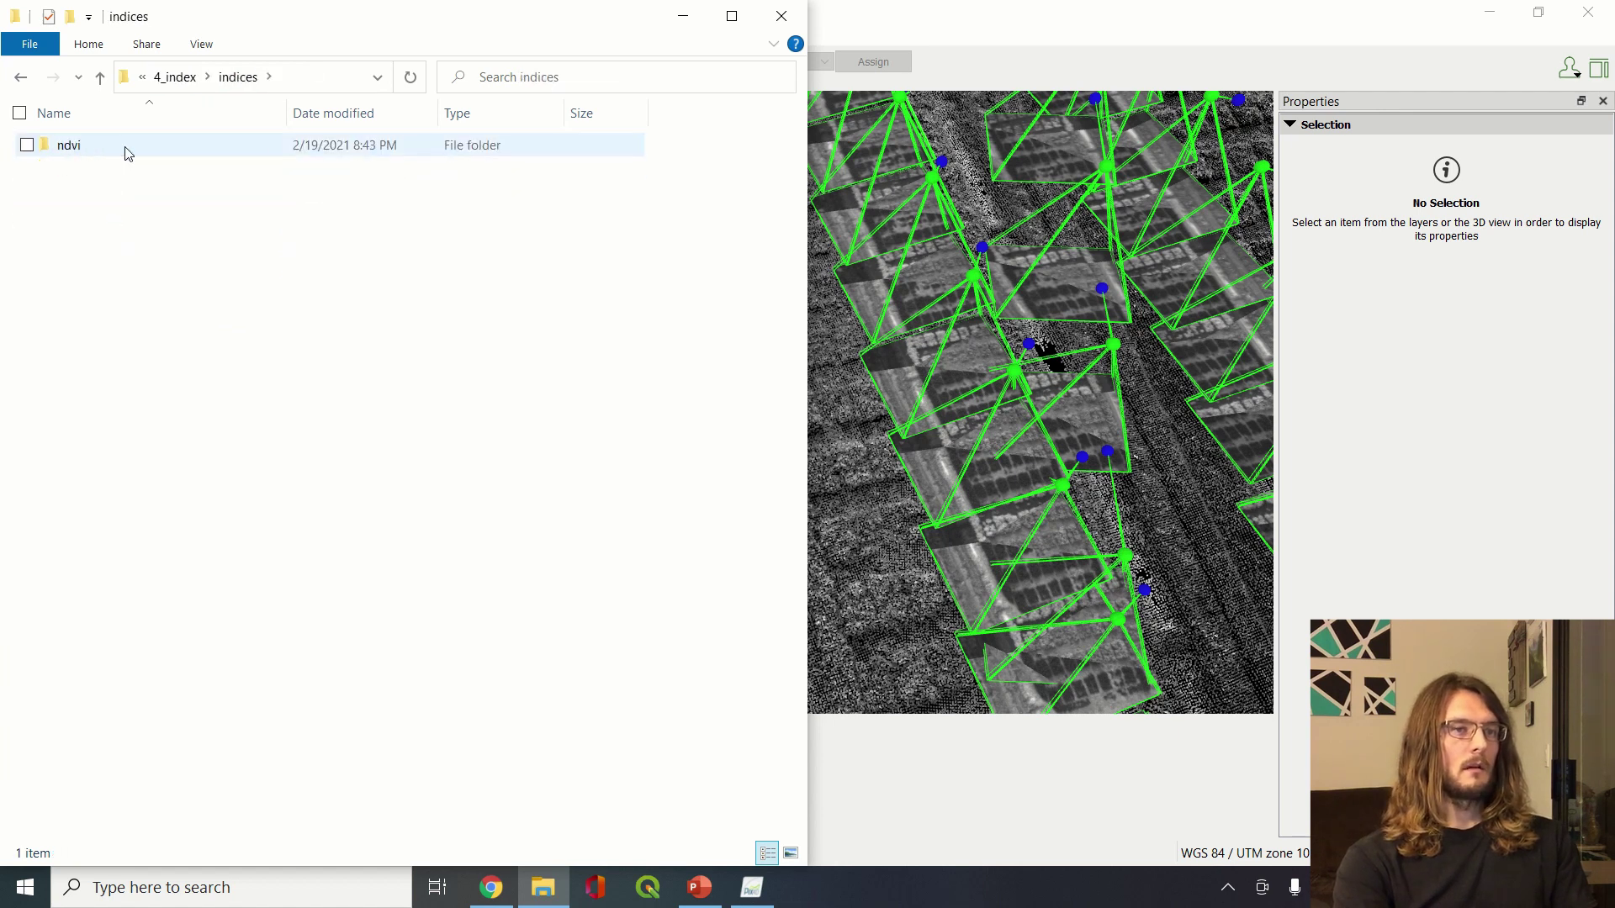
double_click(127, 148)
click(150, 217)
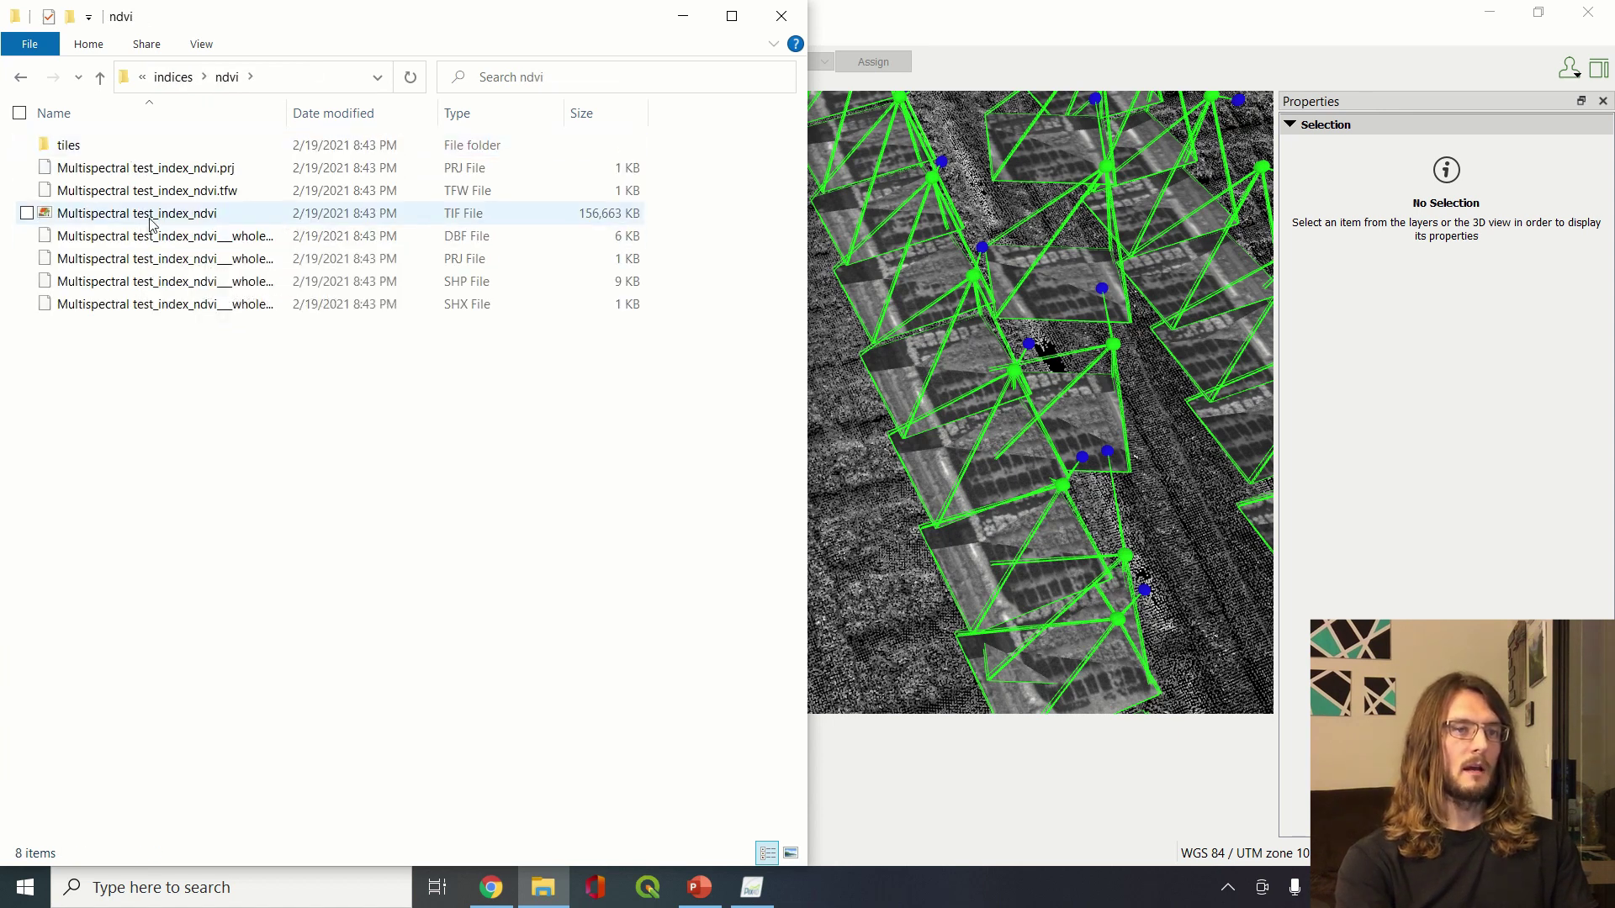
click(300, 502)
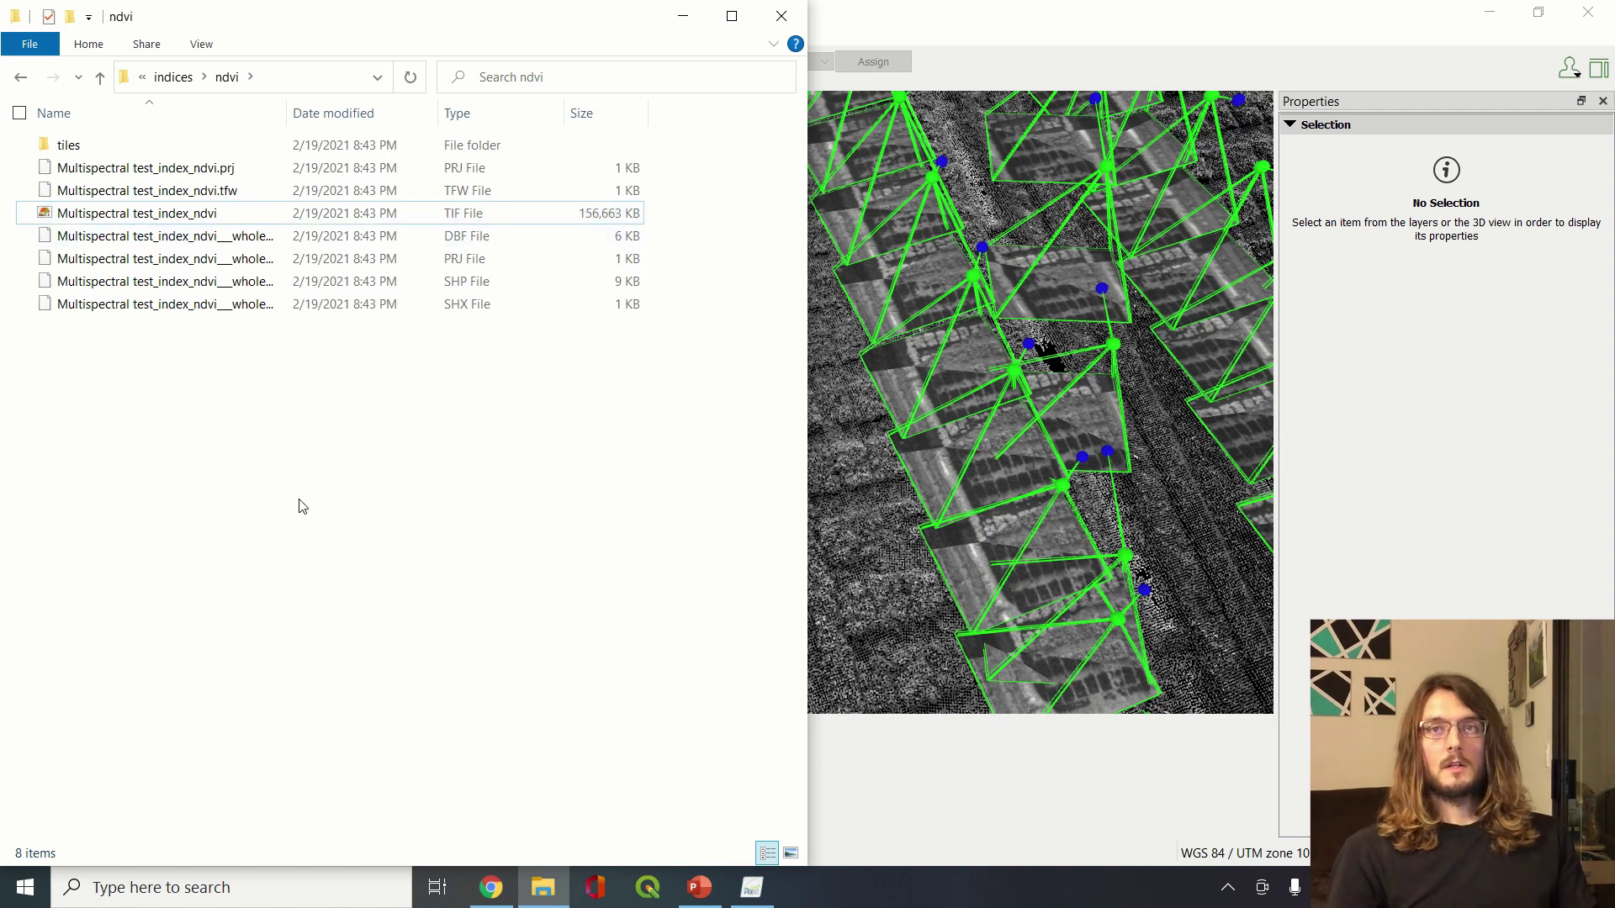